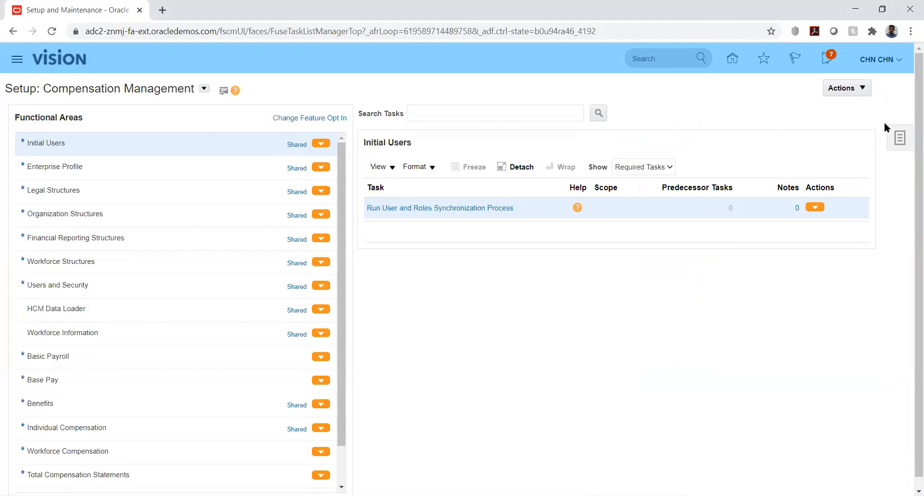
# Go to Manage Implementation Projects from the Tasks panel and search for the name kk.
pyautogui.click(899, 139)
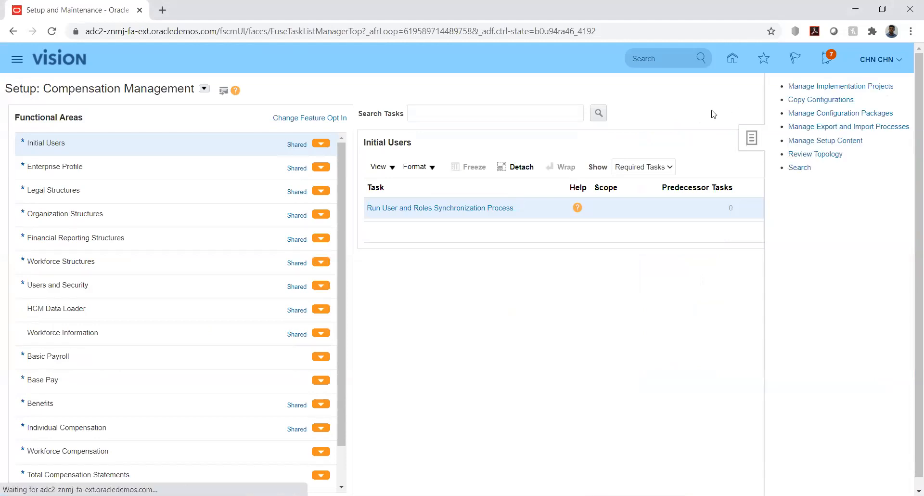
pyautogui.click(826, 90)
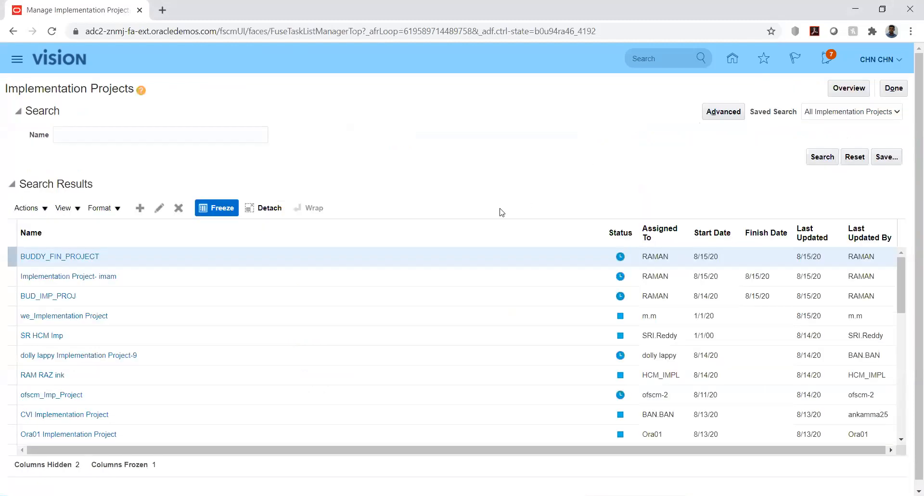
pyautogui.click(198, 134)
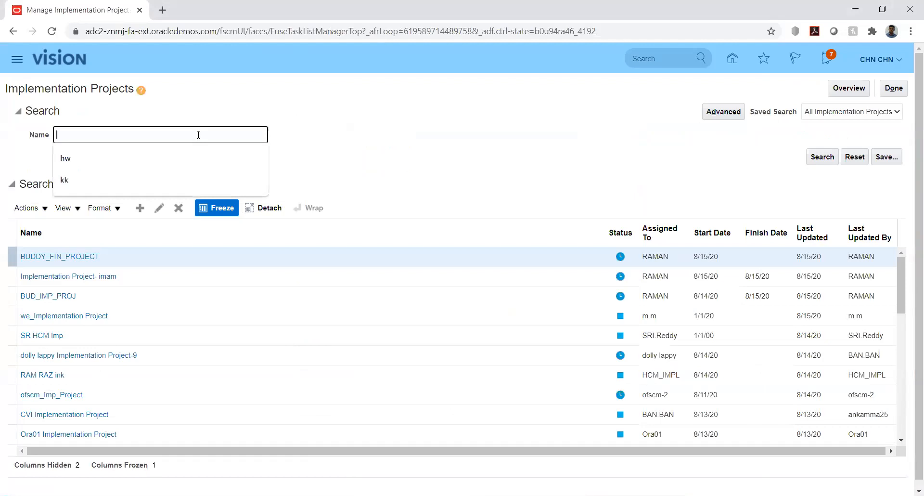
pyautogui.write('kk')
pyautogui.press('Return')
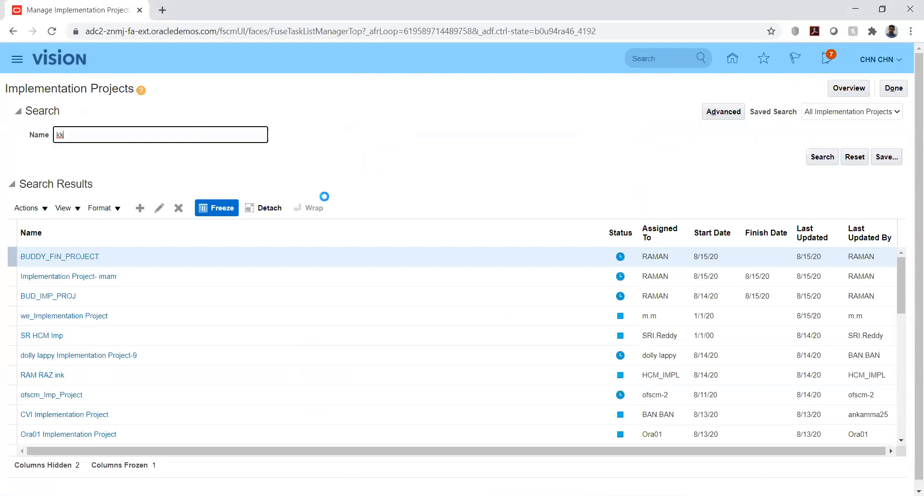
# Open the KK Implementation project and enter the task search pattern '%jcu%cat%'.
pyautogui.click(62, 255)
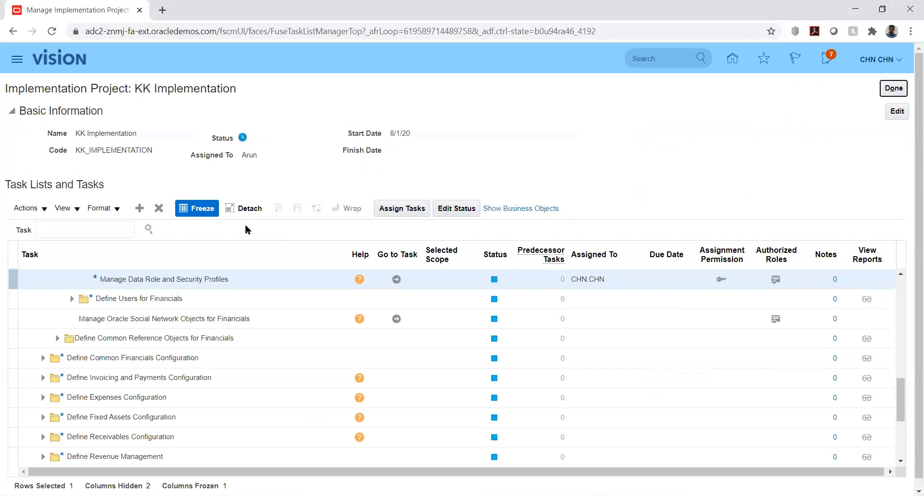
pyautogui.click(113, 226)
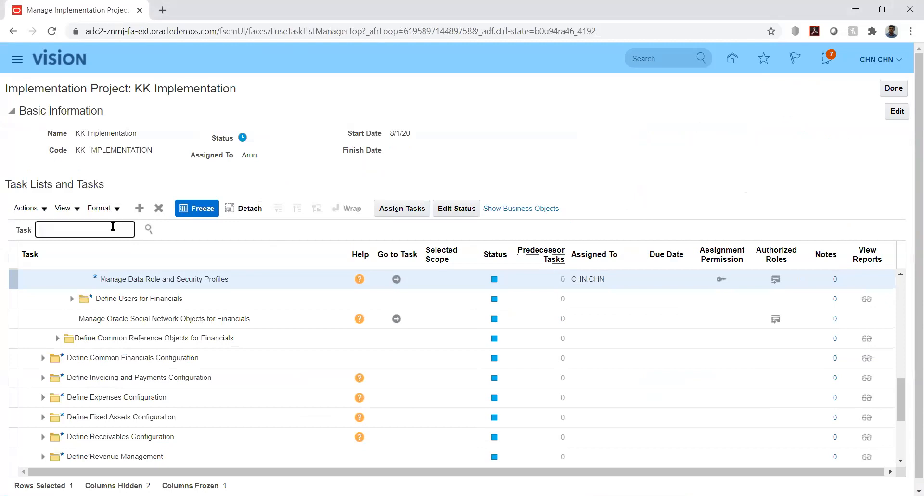
pyautogui.write('%jc')
pyautogui.write('u%')
pyautogui.write('cat%')
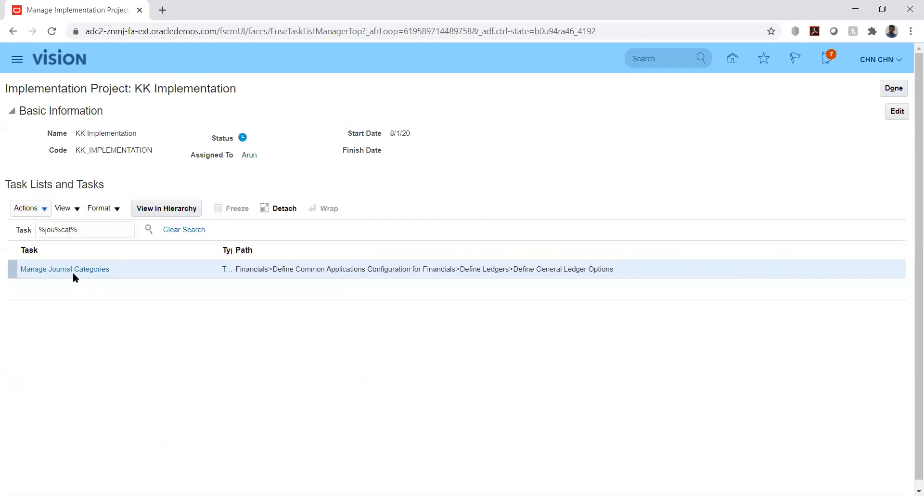
# Show Manage Journal Categories in the task hierarchy, then go to the Manage Journal Sources task.
pyautogui.click(67, 270)
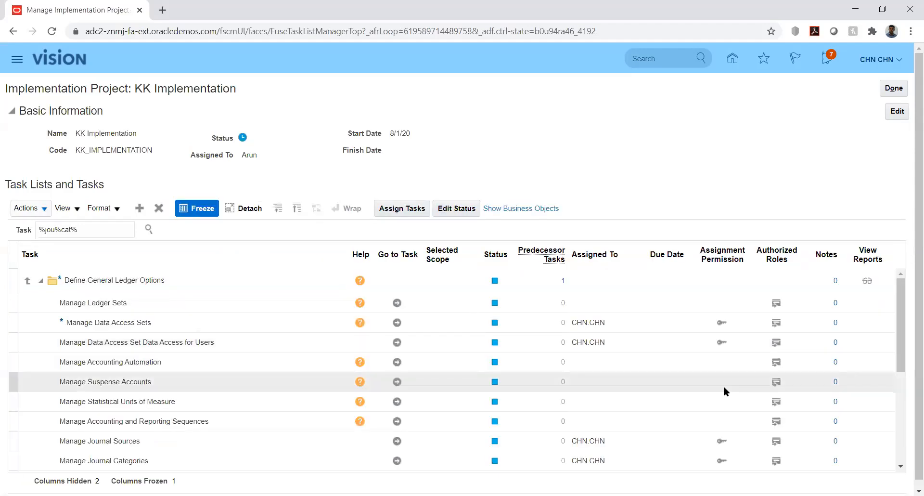
pyautogui.click(396, 441)
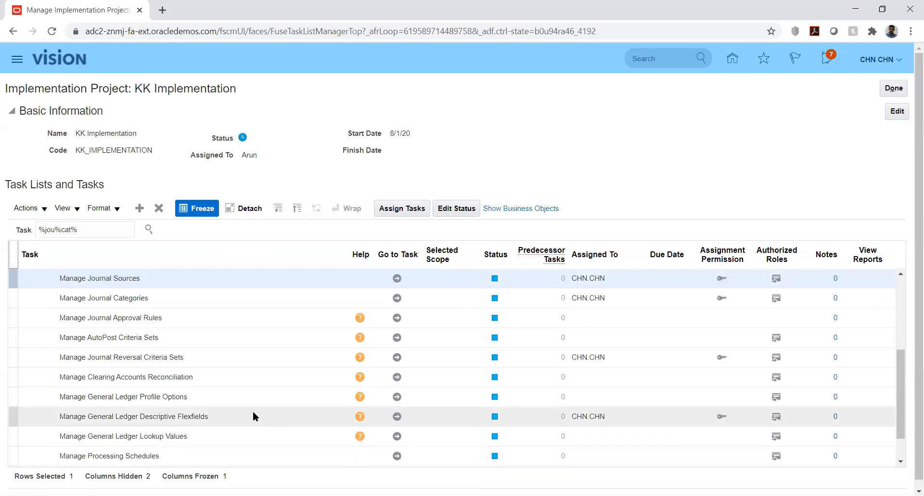
pyautogui.click(398, 279)
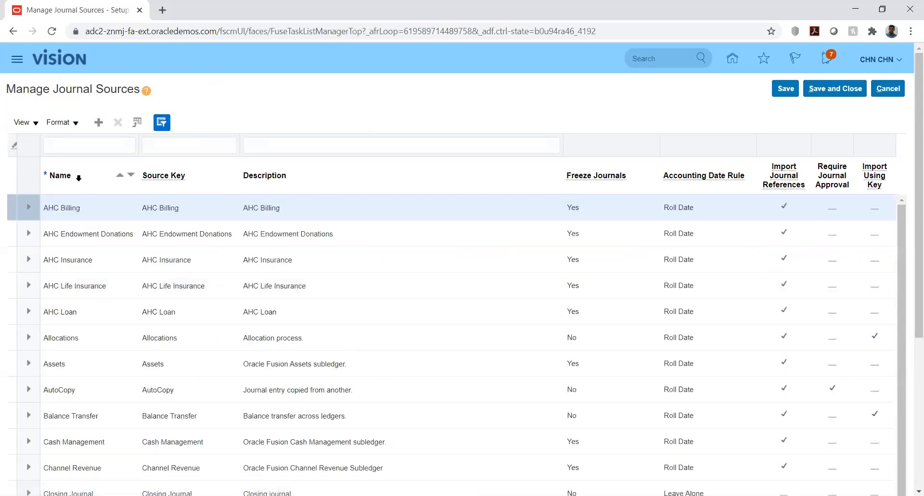
# Add a journal source row named KK_Fusion and paste that name into Source Key and Description.
pyautogui.click(98, 123)
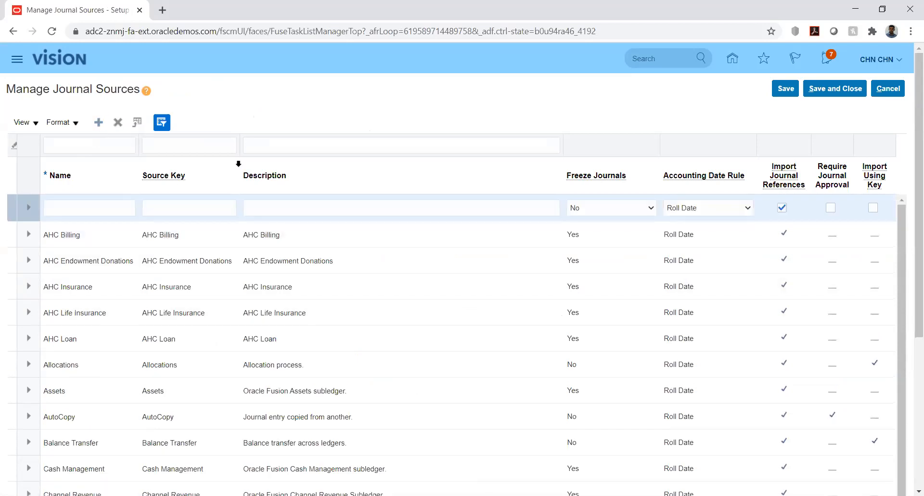
pyautogui.click(97, 203)
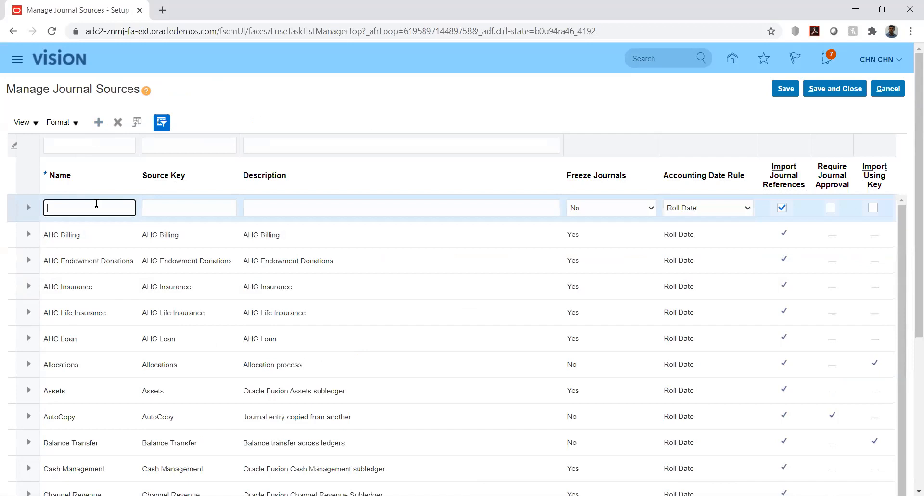
pyautogui.write('KK_Fusion')
pyautogui.press('Tab')
pyautogui.doubleClick(97, 205)
pyautogui.hotkey('ctrl', 'c')
pyautogui.press('Tab')
pyautogui.hotkey('ctrl', 'v')
pyautogui.press('Tab')
pyautogui.hotkey('ctrl', 'v')
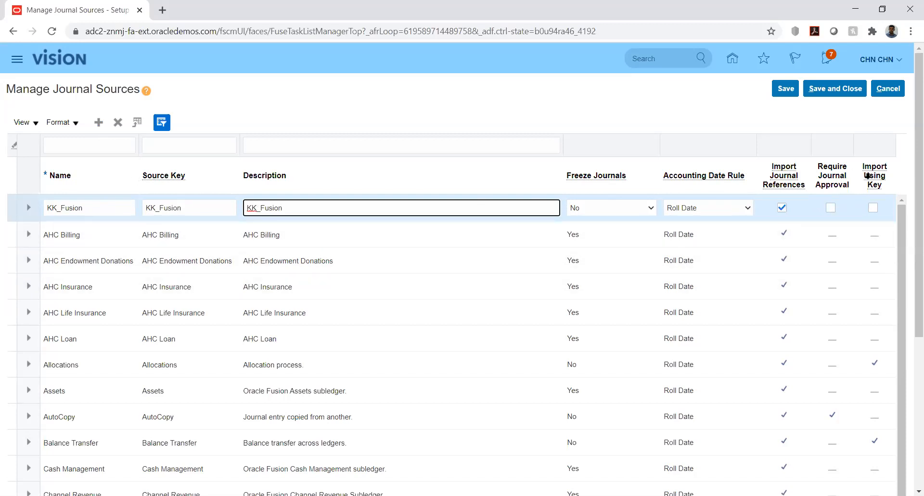
pyautogui.moveTo(868, 176)
# Show the Accounting Date Rule options for the KK_Fusion row.
pyautogui.click(747, 211)
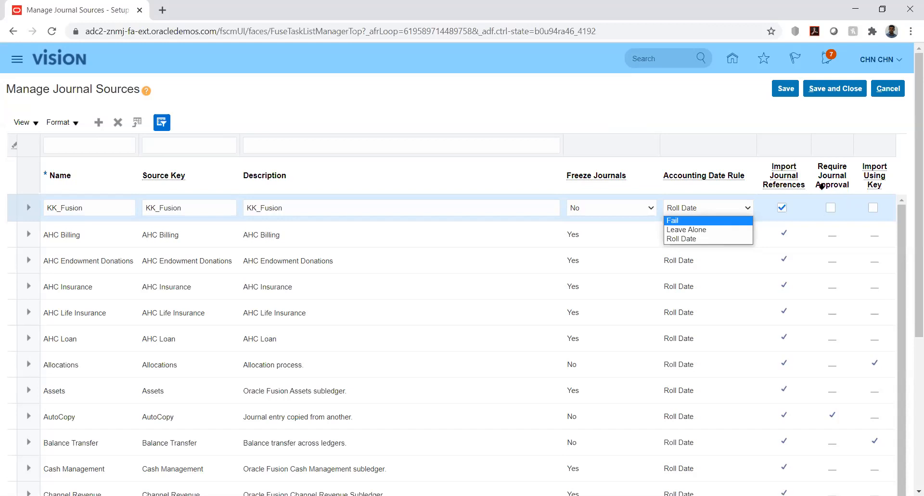
# Close the Accounting Date Rule list without changes and browse the Freeze Journals options.
pyautogui.moveTo(786, 184)
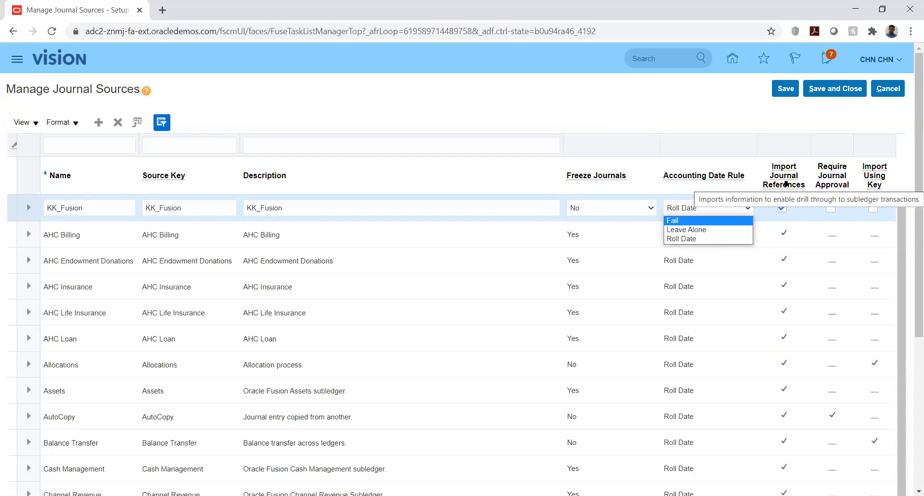
pyautogui.click(735, 111)
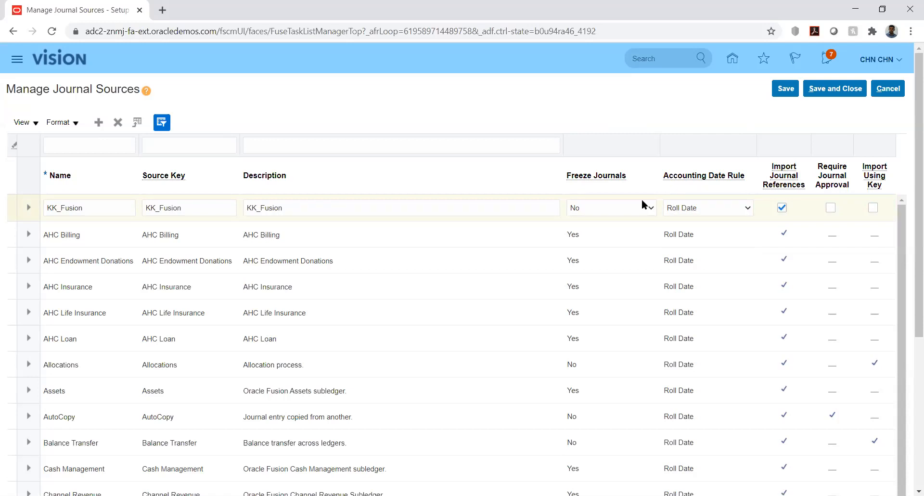
pyautogui.click(623, 209)
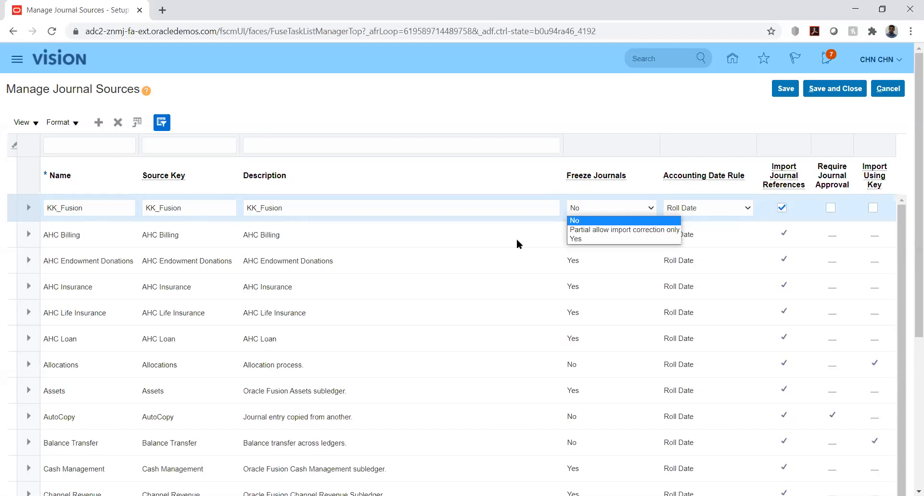
pyautogui.press('Down')
# Keep Freeze Journals at No, then bring up the Accounting Date Rule options again.
pyautogui.click(579, 111)
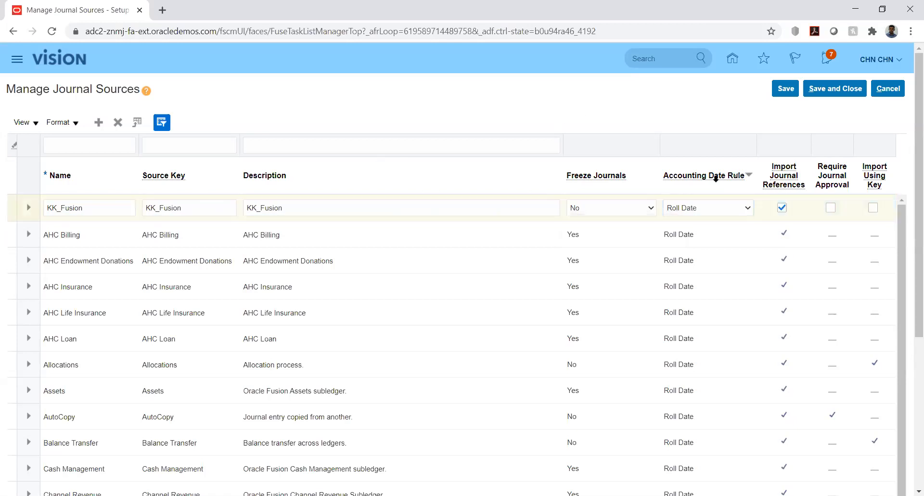
pyautogui.click(645, 208)
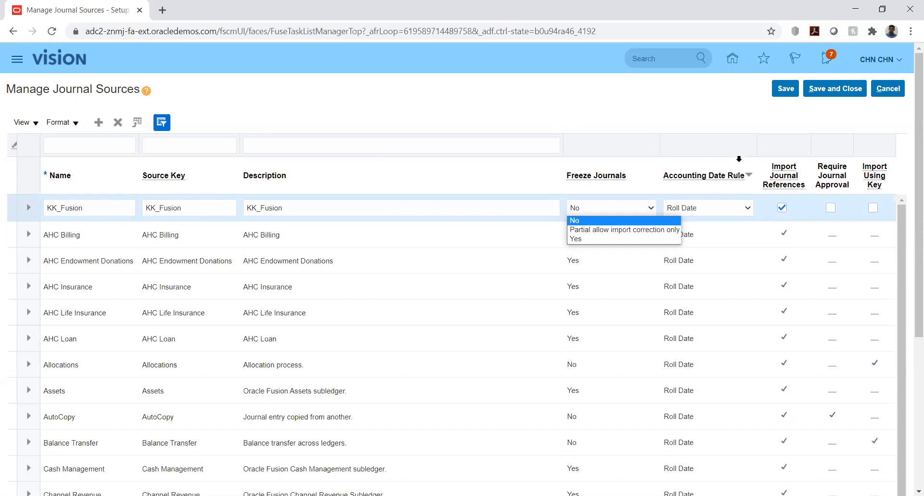
pyautogui.click(733, 106)
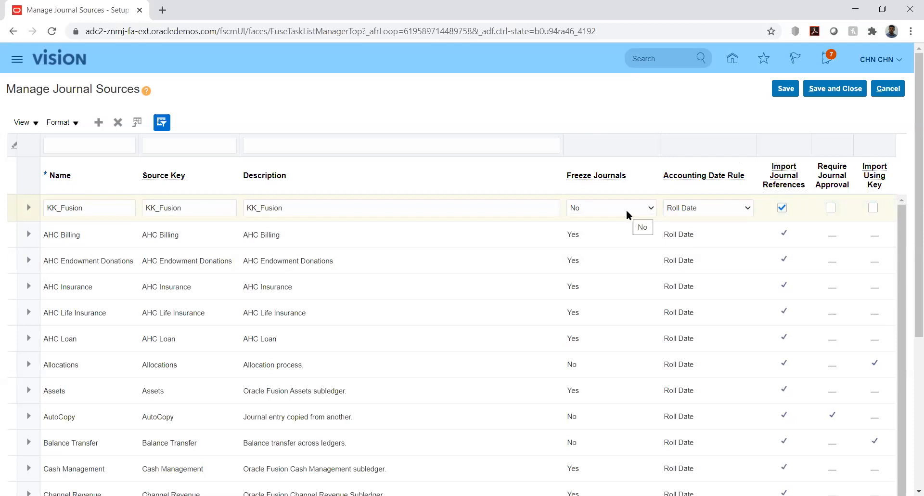
pyautogui.click(704, 207)
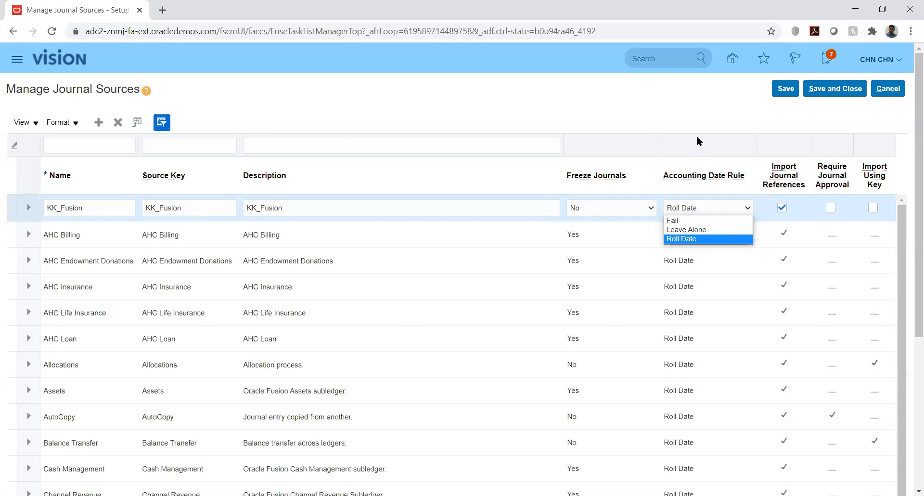
# Keep Roll Date, check Import Using Key, save, confirm, and Save and Close KK_Fusion.
pyautogui.click(677, 121)
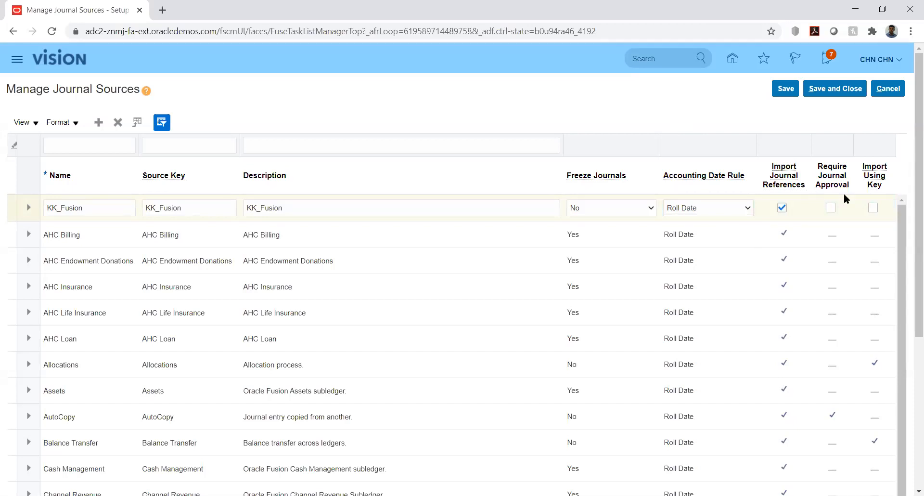
pyautogui.click(873, 208)
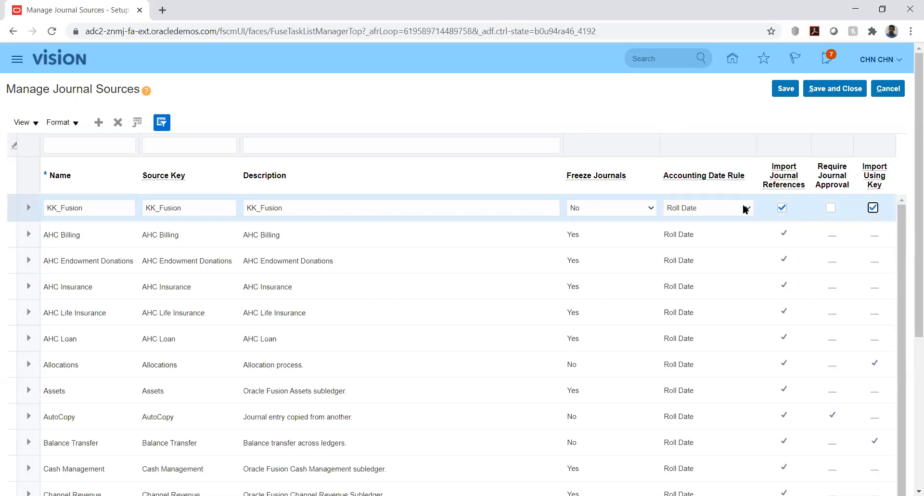
pyautogui.click(790, 91)
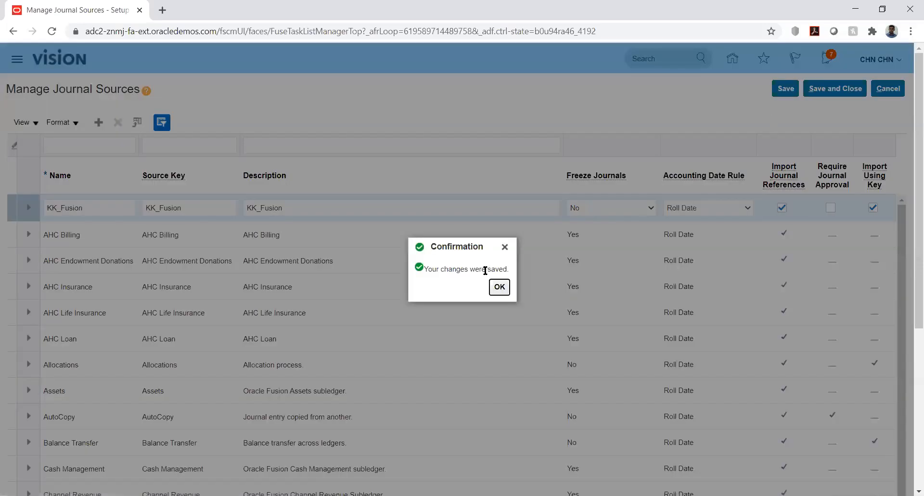
pyautogui.click(500, 290)
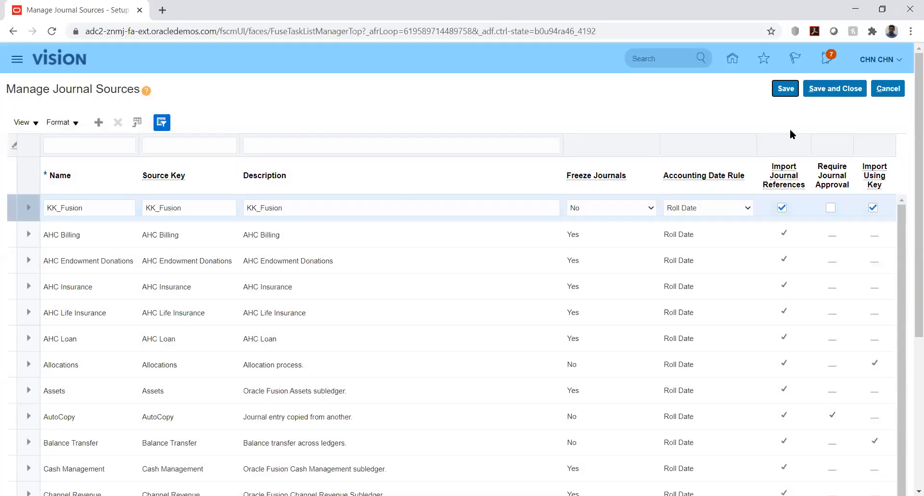
pyautogui.click(829, 91)
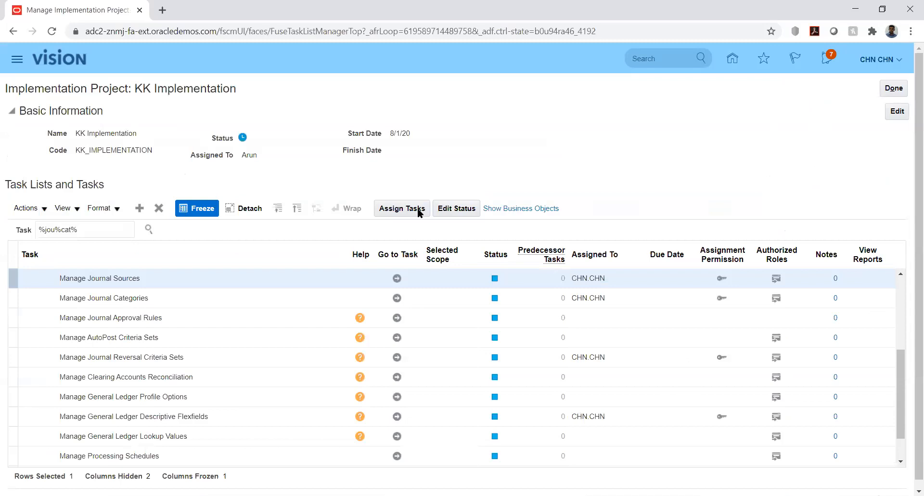
# Try Manage Journal Categories, then reload the project page and expand the Financials task list.
pyautogui.click(396, 298)
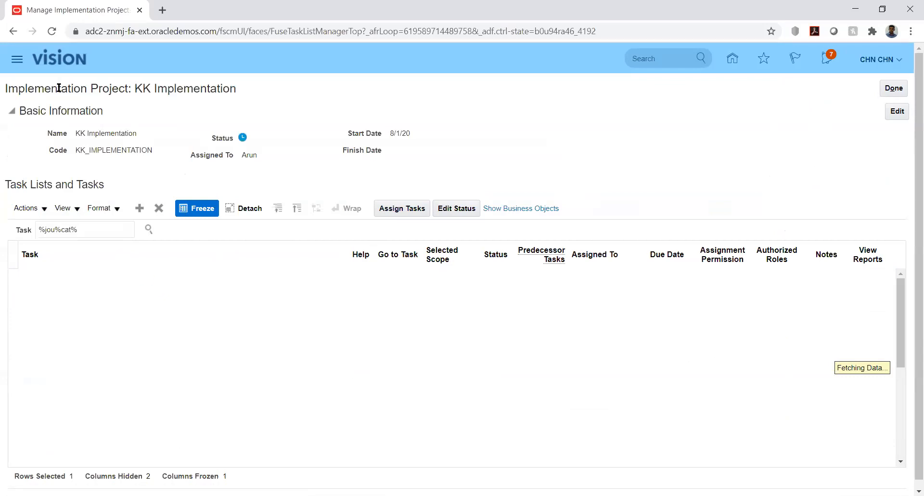
pyautogui.click(50, 31)
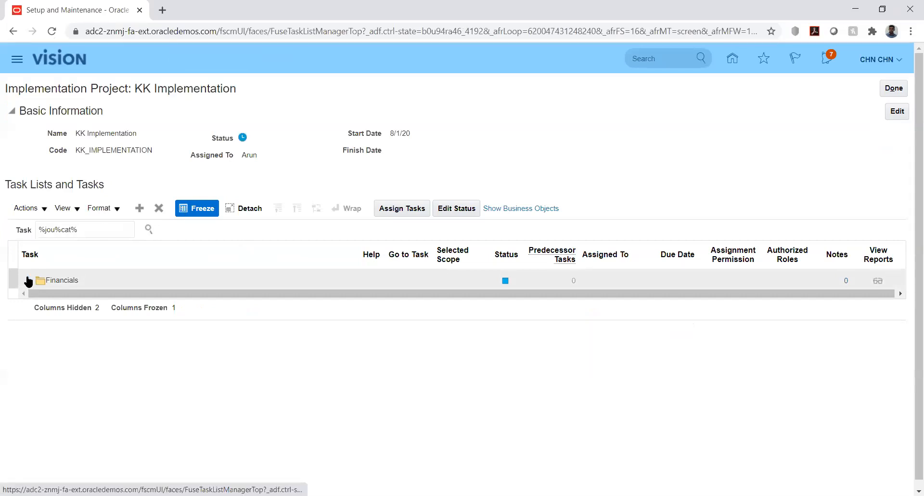
pyautogui.click(28, 281)
# Change the task search to journal sources and open Manage Journal Categories from the results.
pyautogui.click(72, 228)
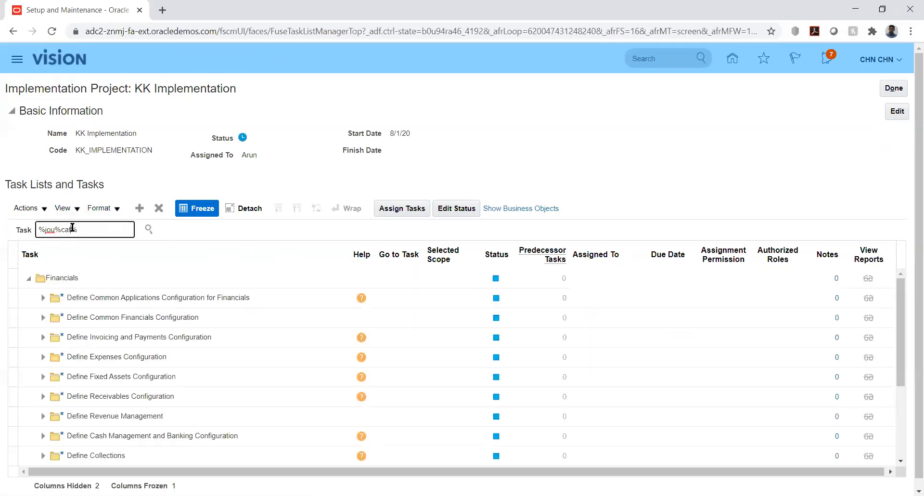
pyautogui.press('BackSpace')
pyautogui.press('BackSpace')
pyautogui.press('BackSpace')
pyautogui.write('sou')
pyautogui.press('Return')
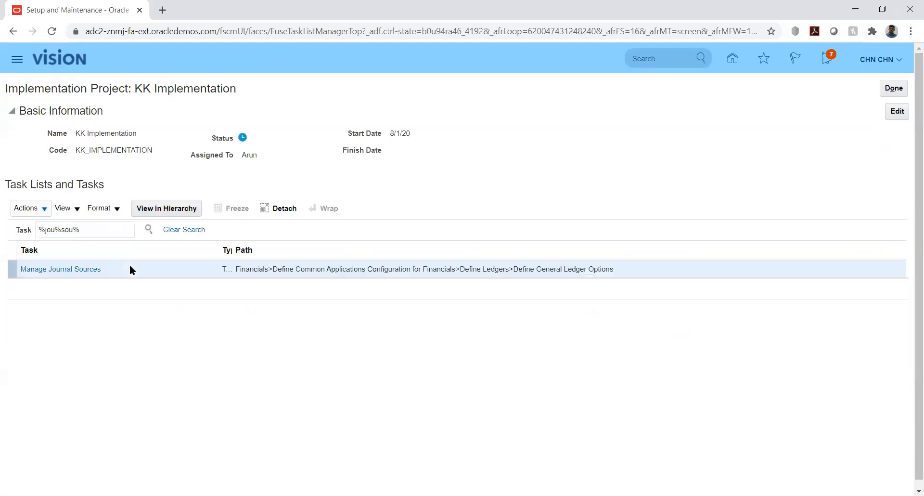
pyautogui.click(75, 270)
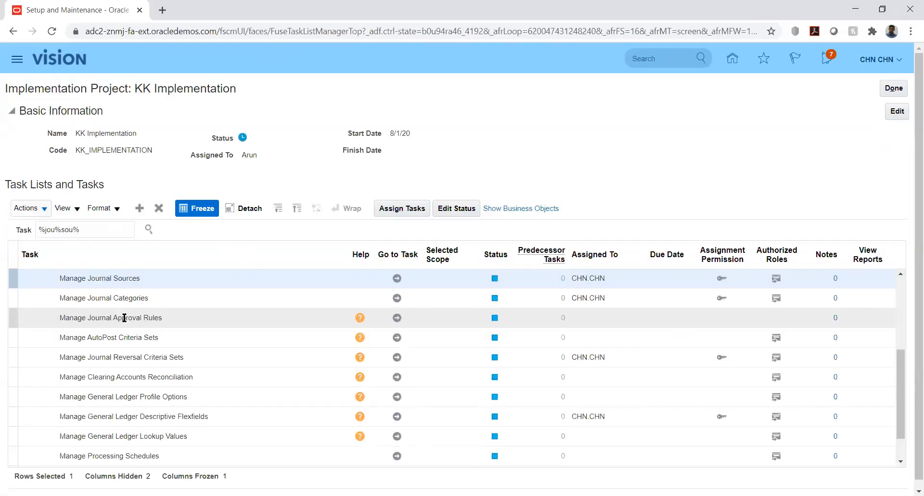
pyautogui.click(396, 280)
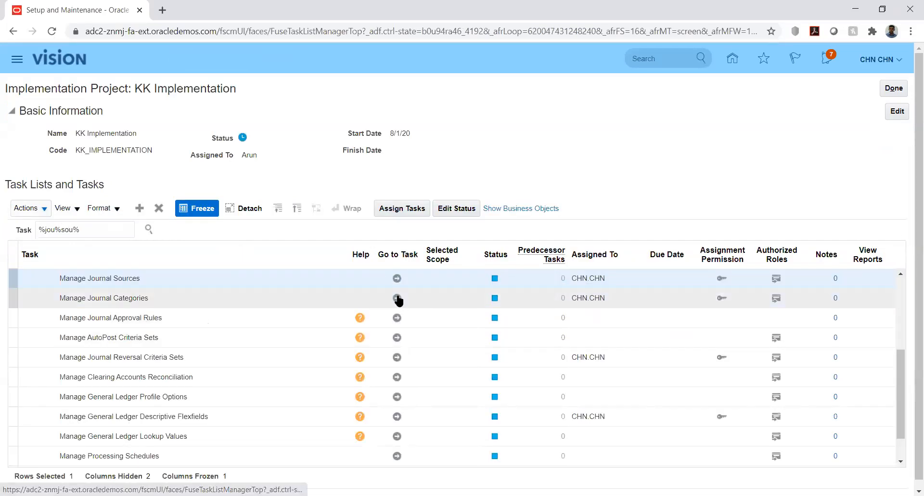
pyautogui.click(398, 298)
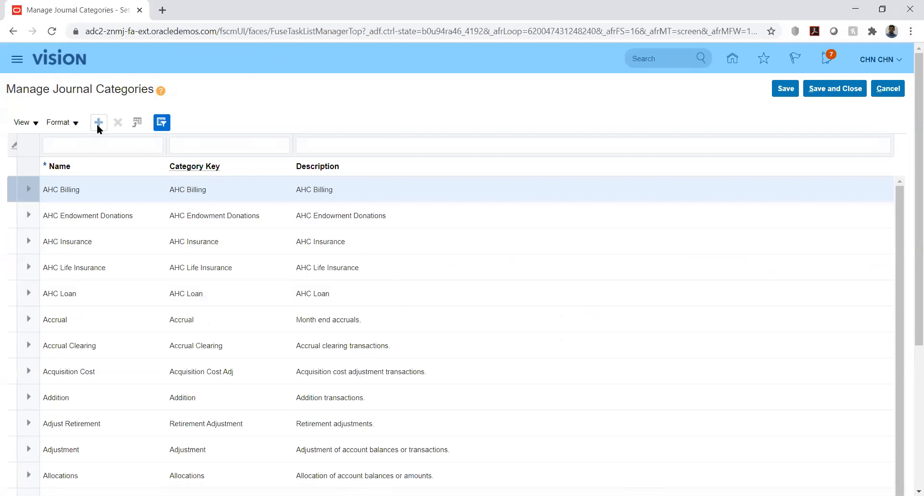
# Add a journal category row with KK_Fusion as name, category key and description.
pyautogui.click(99, 124)
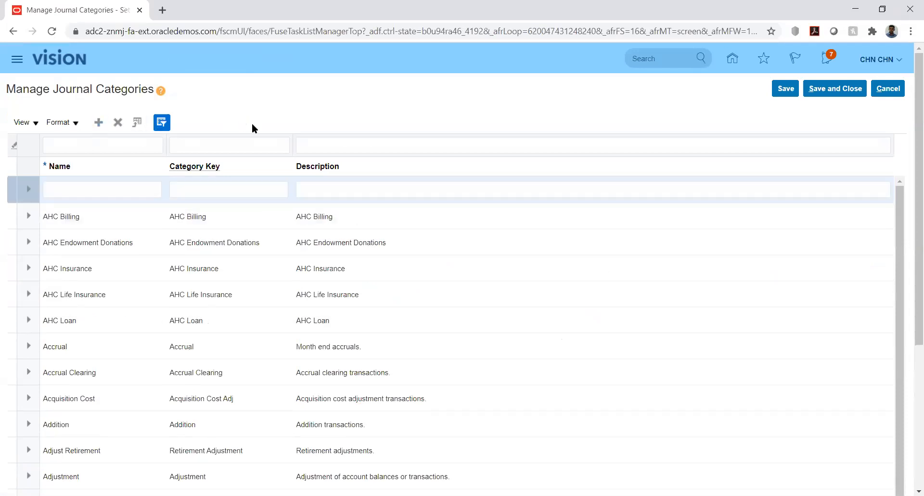
pyautogui.click(124, 187)
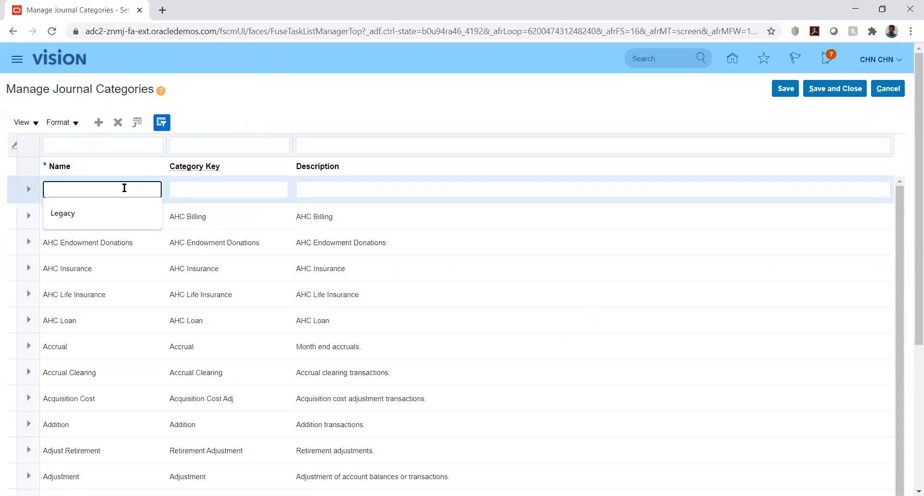
pyautogui.write('KK_Fusion')
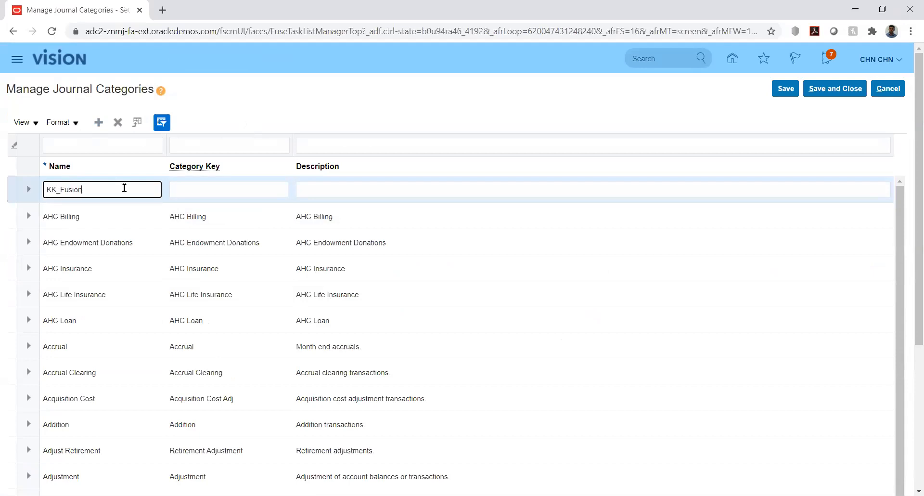
pyautogui.press('Tab')
pyautogui.write('KK_F')
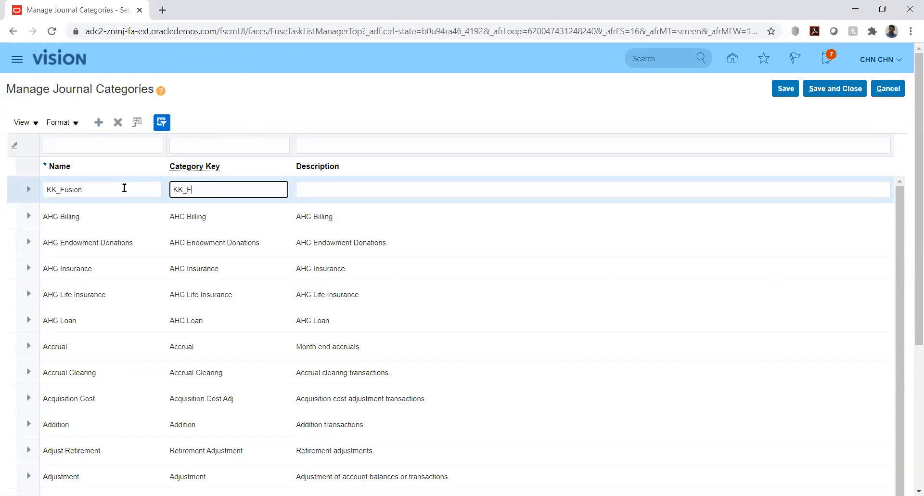
pyautogui.write('usion')
pyautogui.press('Tab')
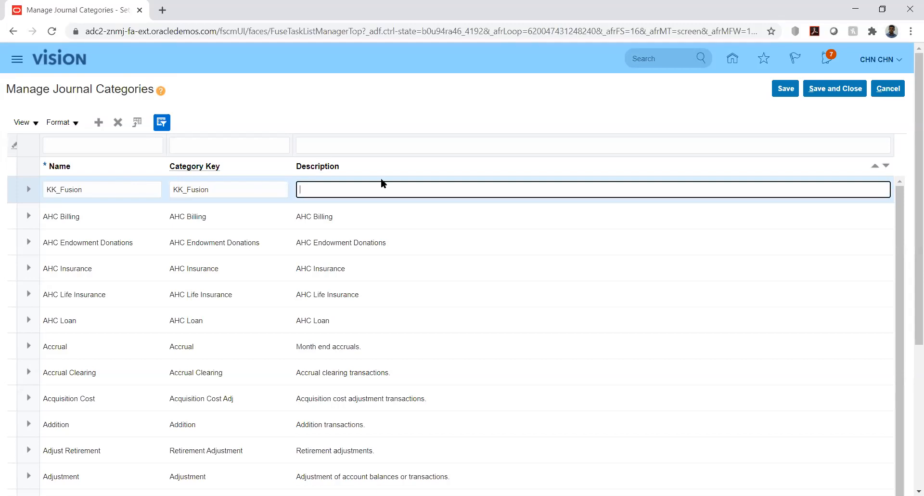
pyautogui.click(258, 193)
pyautogui.hotkey('ctrl', 'c')
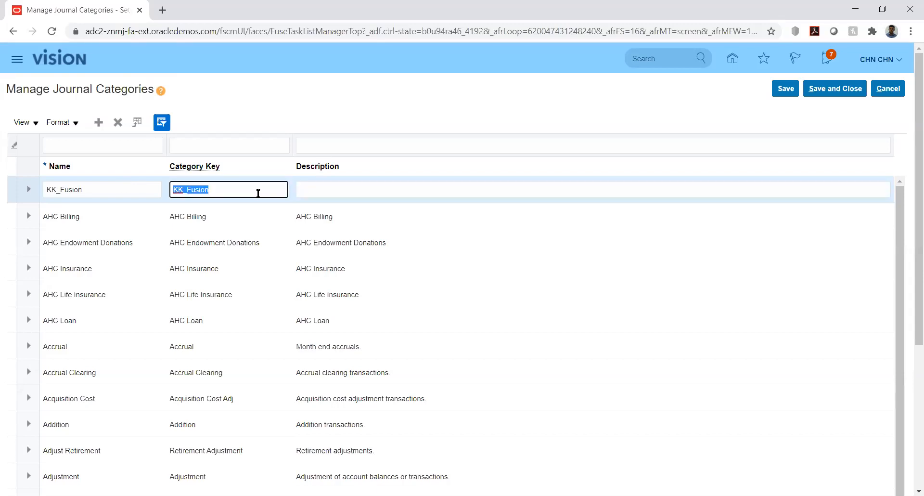
pyautogui.click(329, 193)
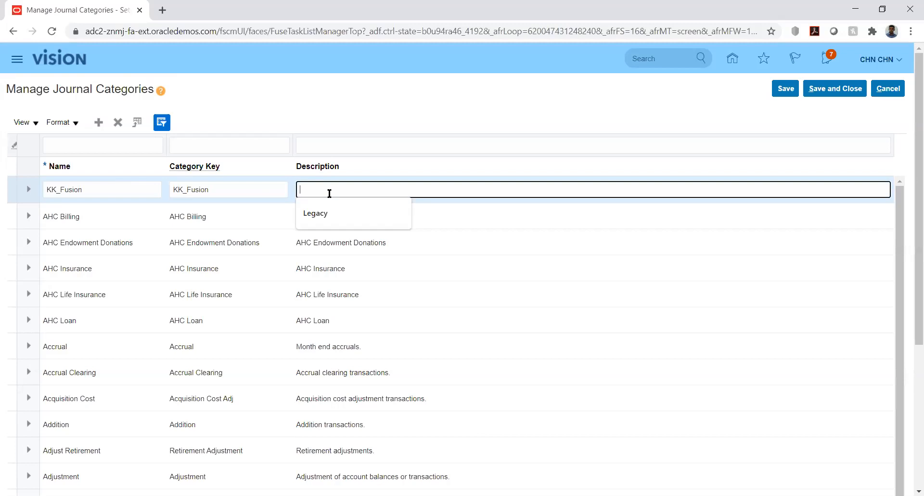
pyautogui.hotkey('ctrl', 'v')
pyautogui.click(570, 104)
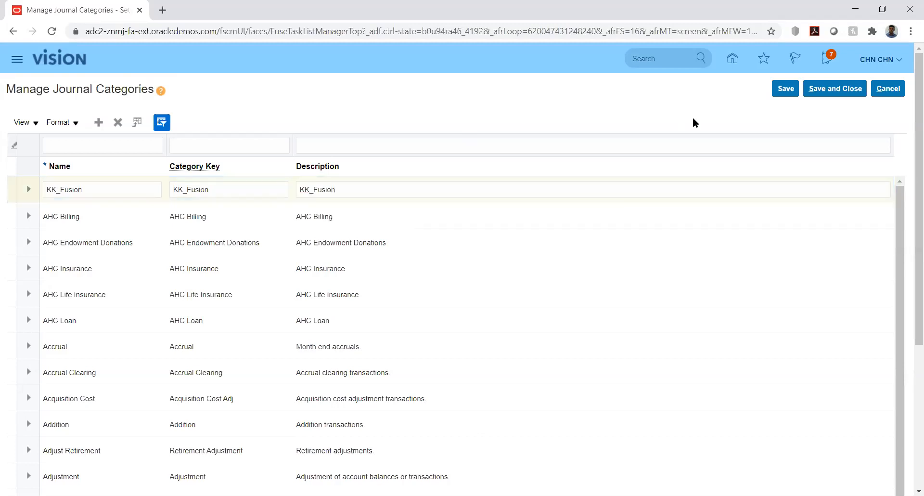
# Save the KK_Fusion category, dismiss the confirmation, and Save and Close.
pyautogui.click(786, 92)
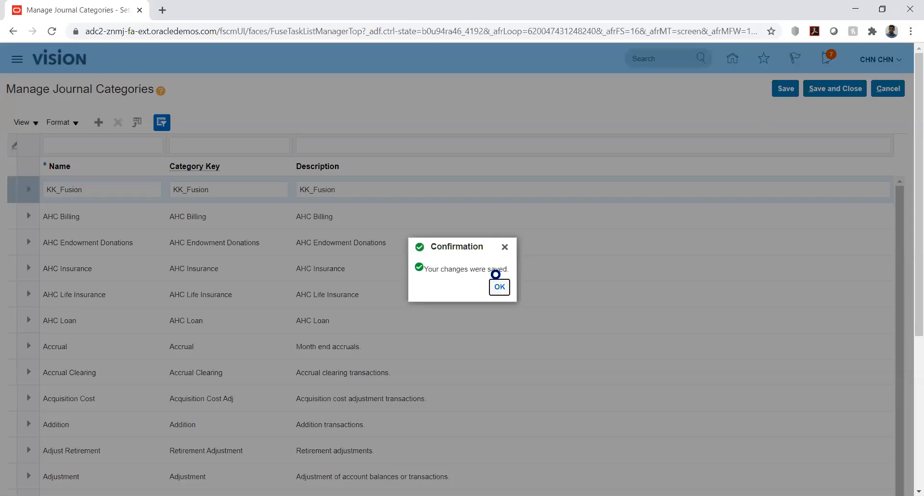
pyautogui.click(500, 287)
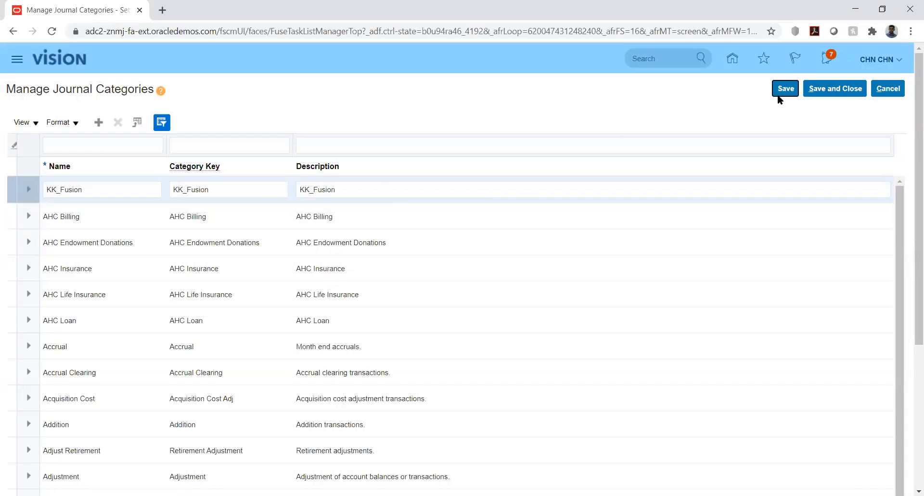
pyautogui.click(833, 88)
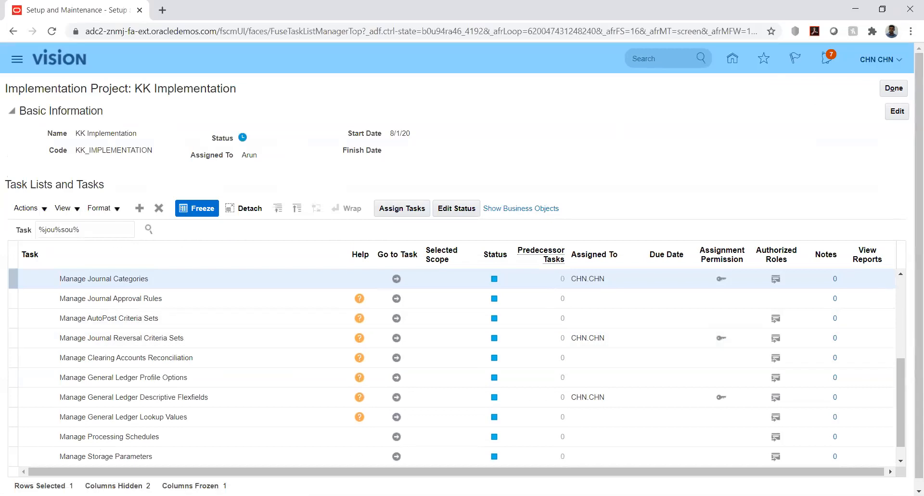
# Leave the browser's task list and bring up the JournalImportTemplate (1).xlsm workbook.
pyautogui.hotkey('alt', 'Tab')
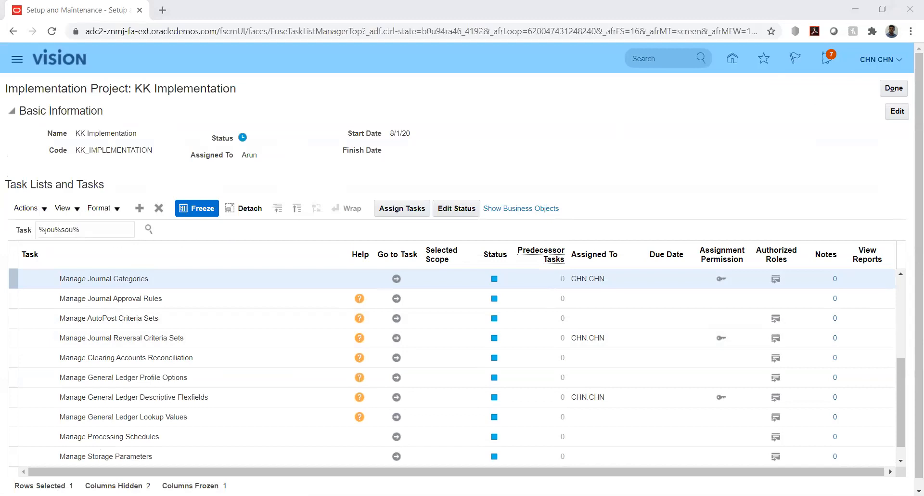
pyautogui.click(749, 162)
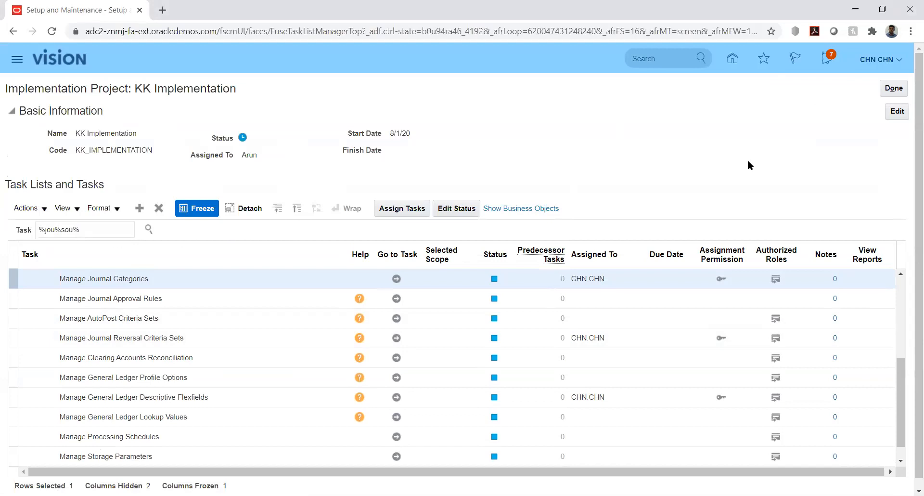
pyautogui.click(903, 378)
pyautogui.scroll(1, 903, 380)
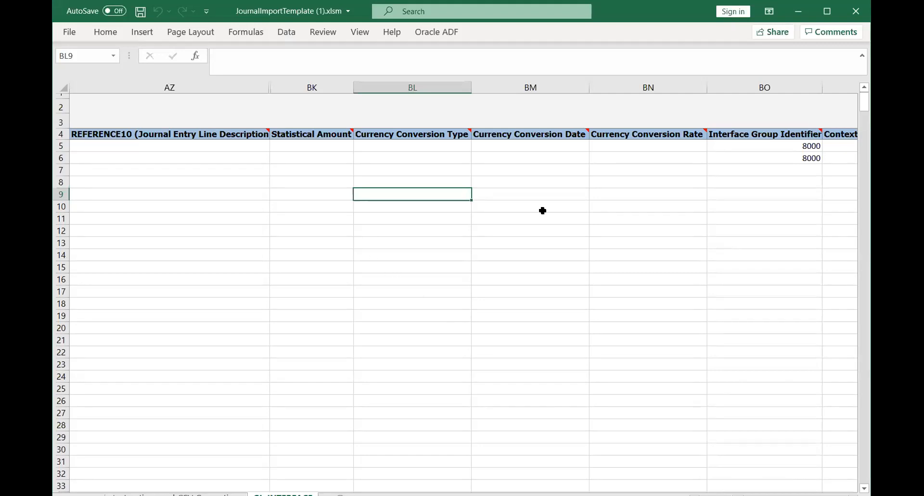
# Maximise Excel and open the Instructions and CSV Generation sheet.
pyautogui.click(826, 11)
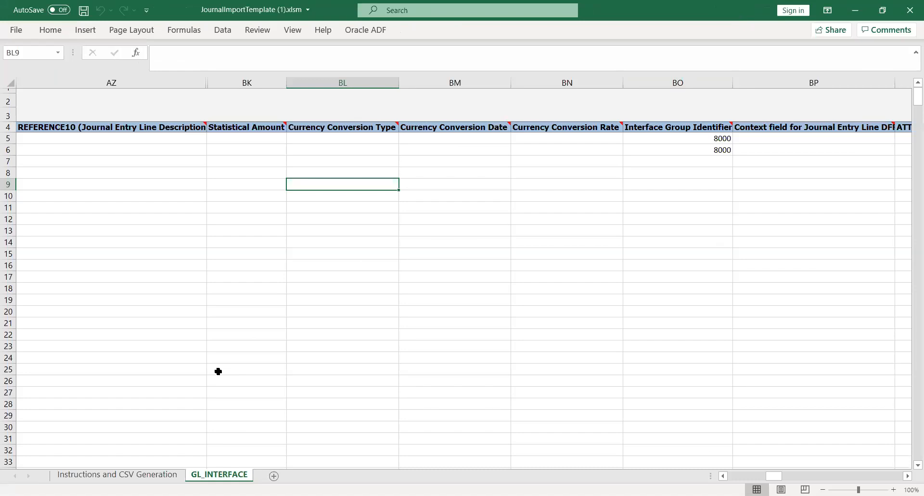
pyautogui.click(116, 476)
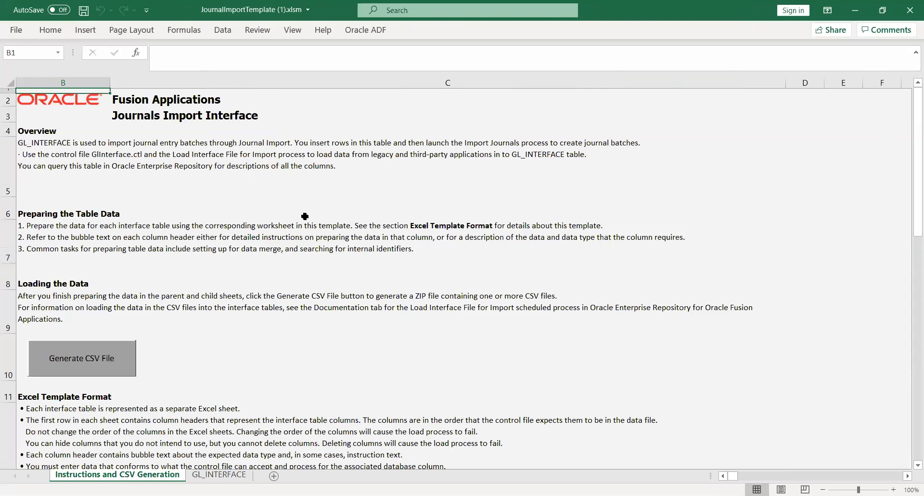
pyautogui.hotkey('alt', 'Tab')
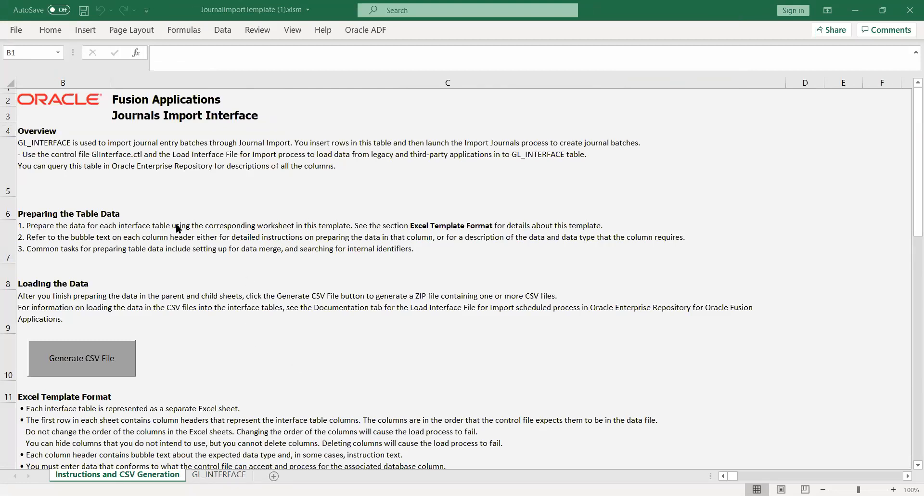
pyautogui.click(172, 192)
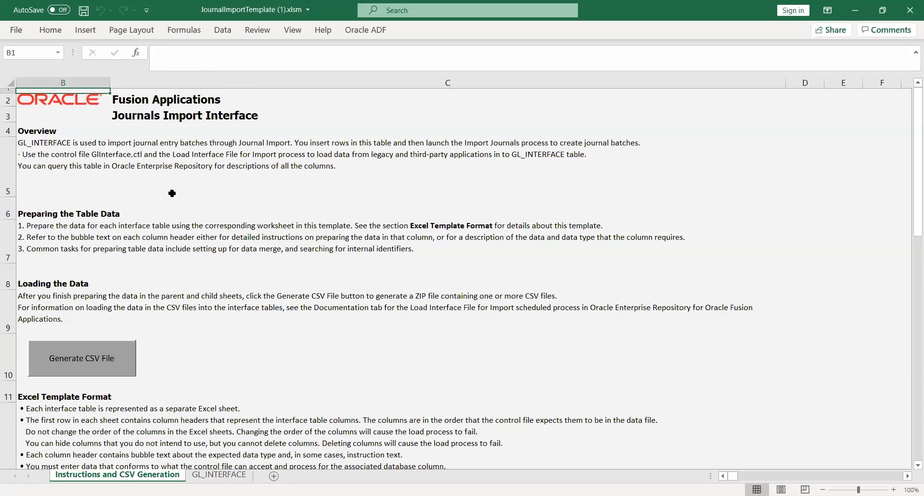
# Read the Overview, Template Format and Import Journals instructions, then return to GL_INTERFACE.
pyautogui.click(118, 158)
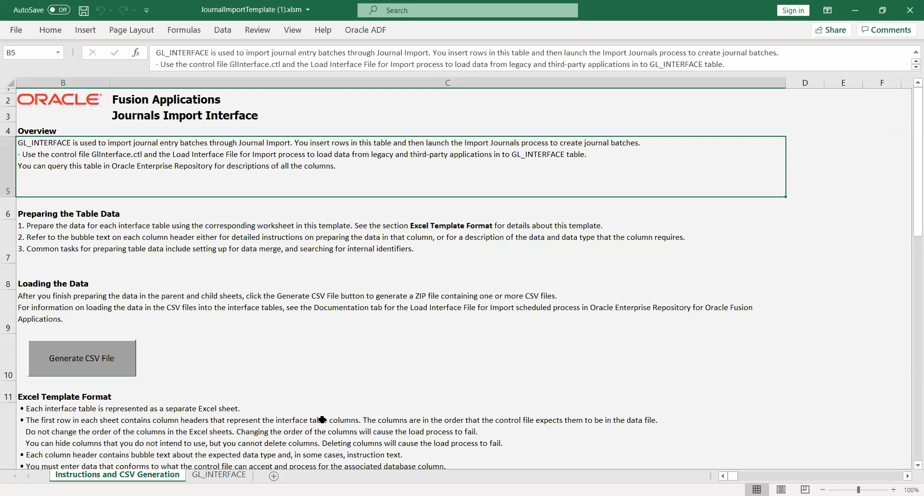
pyautogui.click(169, 426)
pyautogui.press('Down')
pyautogui.press('Down')
pyautogui.press('Down')
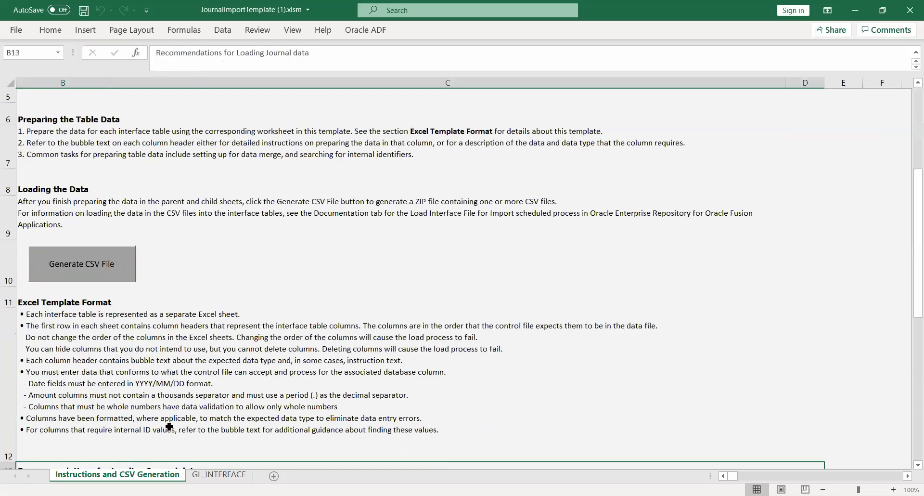
pyautogui.press('Down')
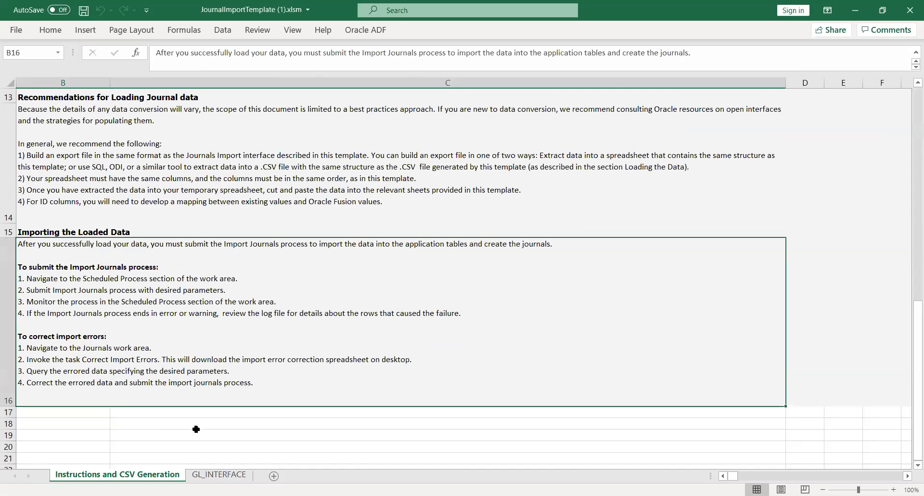
pyautogui.click(214, 476)
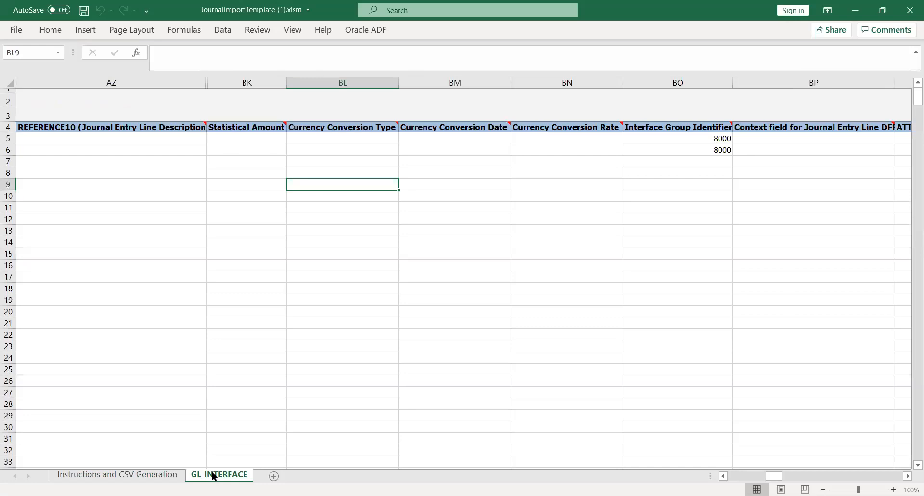
# Review the second journal line's Status Code and Ledger ID, then return to the Setup and Maintenance task list.
pyautogui.press('Left')
pyautogui.press('Left')
pyautogui.press('Left')
pyautogui.press('Left')
pyautogui.press('Left')
pyautogui.press('Left')
pyautogui.press('Left')
pyautogui.press('Left')
pyautogui.press('Left')
pyautogui.press('Left')
pyautogui.press('Left')
pyautogui.press('Left')
pyautogui.press('Left')
pyautogui.press('Left')
pyautogui.press('Left')
pyautogui.press('Left')
pyautogui.press('Left')
pyautogui.press('Left')
pyautogui.press('Left')
pyautogui.press('Left')
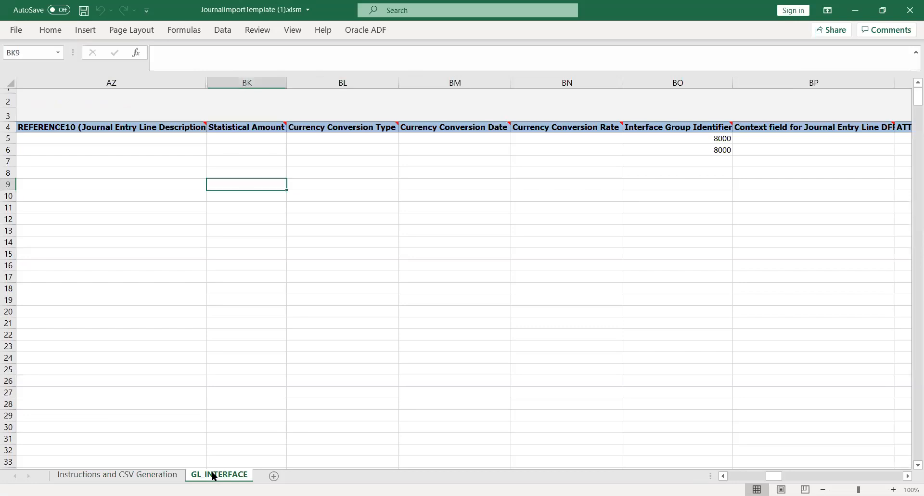
pyautogui.press('Left')
pyautogui.press('Left')
pyautogui.press('Left')
pyautogui.press('Left')
pyautogui.press('Left')
pyautogui.press('Left')
pyautogui.press('Left')
pyautogui.press('Left')
pyautogui.press('Left')
pyautogui.press('Left')
pyautogui.press('Left')
pyautogui.press('Left')
pyautogui.press('Left')
pyautogui.press('Left')
pyautogui.press('Left')
pyautogui.press('Left')
pyautogui.press('Left')
pyautogui.press('Left')
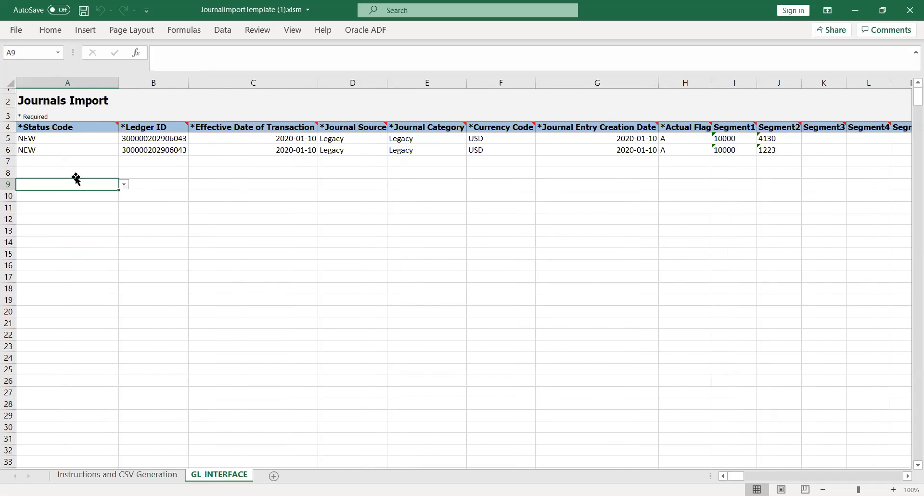
pyautogui.click(97, 147)
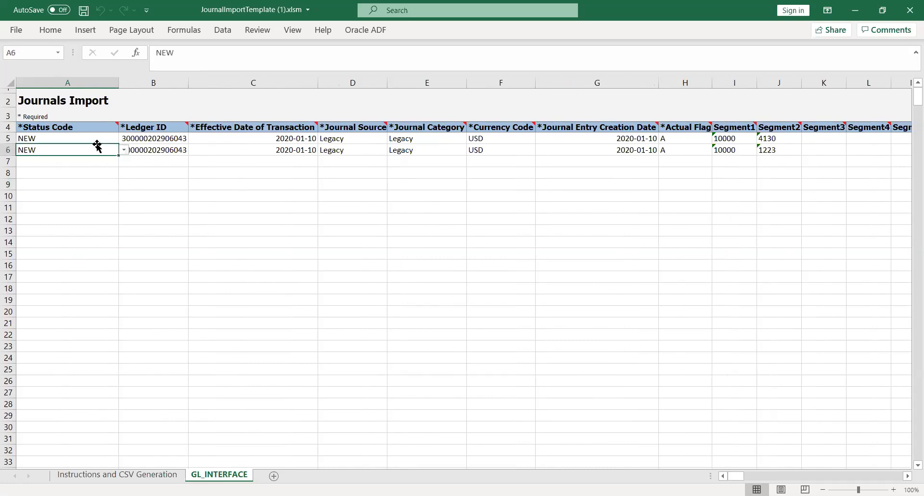
pyautogui.click(125, 150)
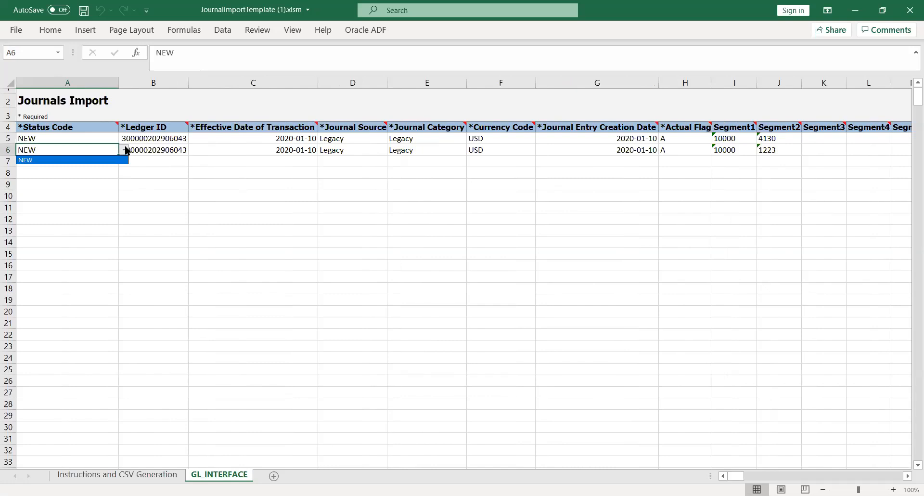
pyautogui.click(184, 172)
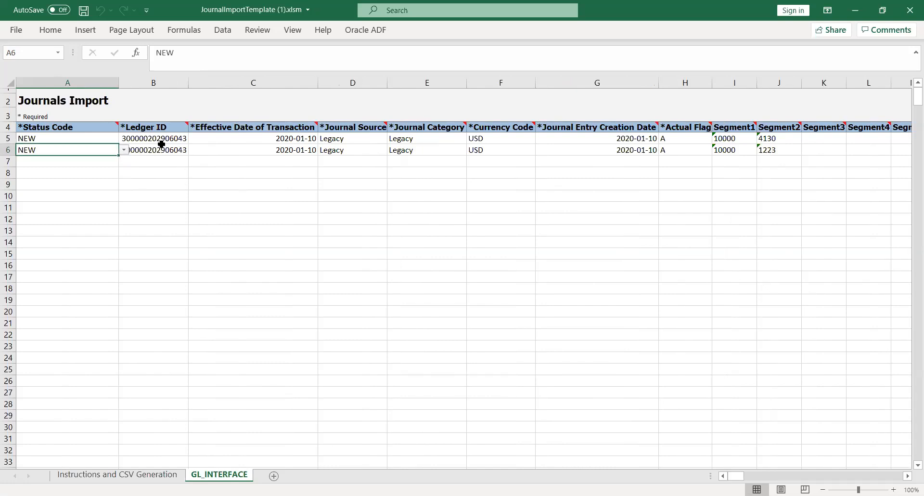
pyautogui.click(161, 146)
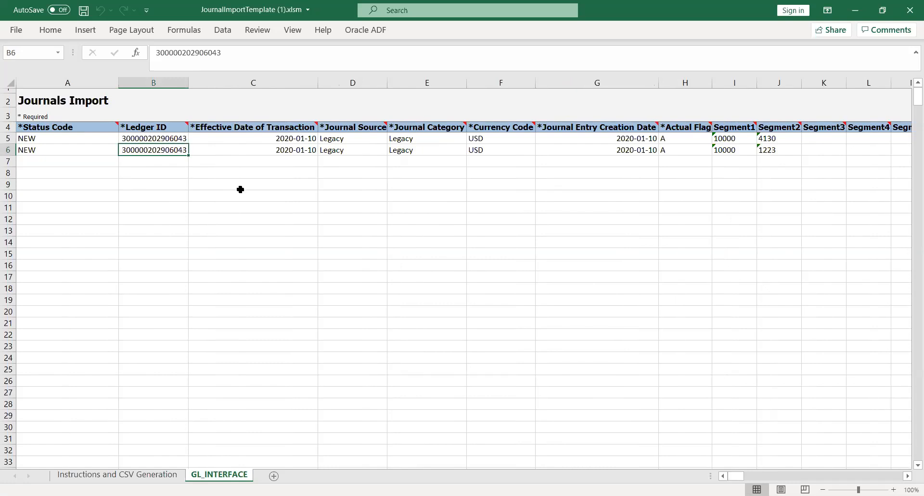
pyautogui.hotkey('alt', 'Tab')
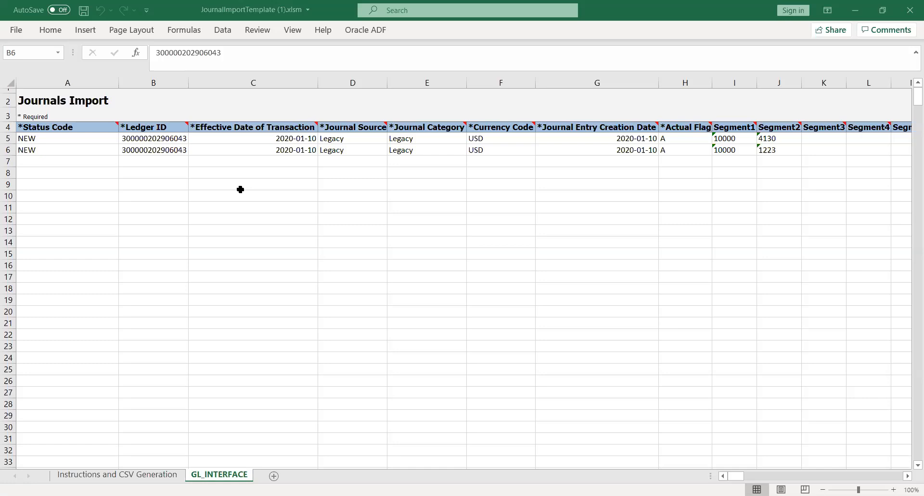
pyautogui.hotkey('alt', 'Tab')
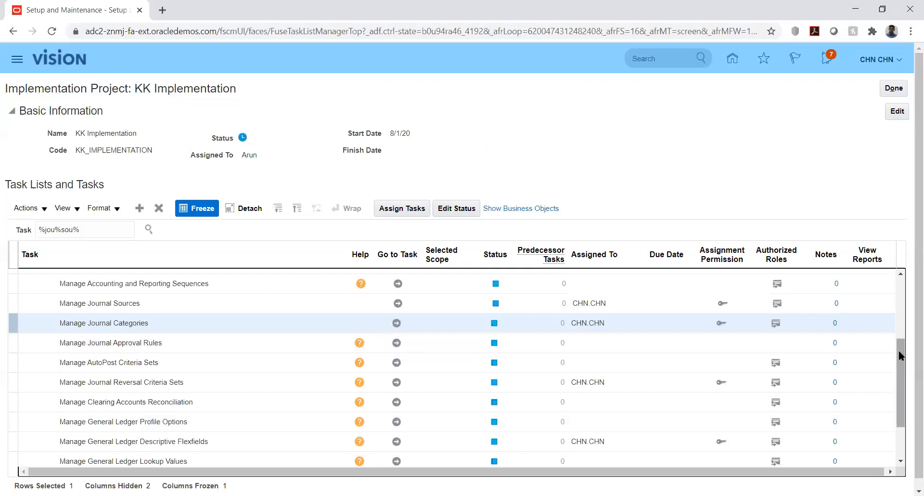
# Search tasks for %manage%prim%led% and show Manage Primary Ledgers under Define Accounting Configurations.
pyautogui.moveTo(899, 350); pyautogui.dragTo(903, 282)
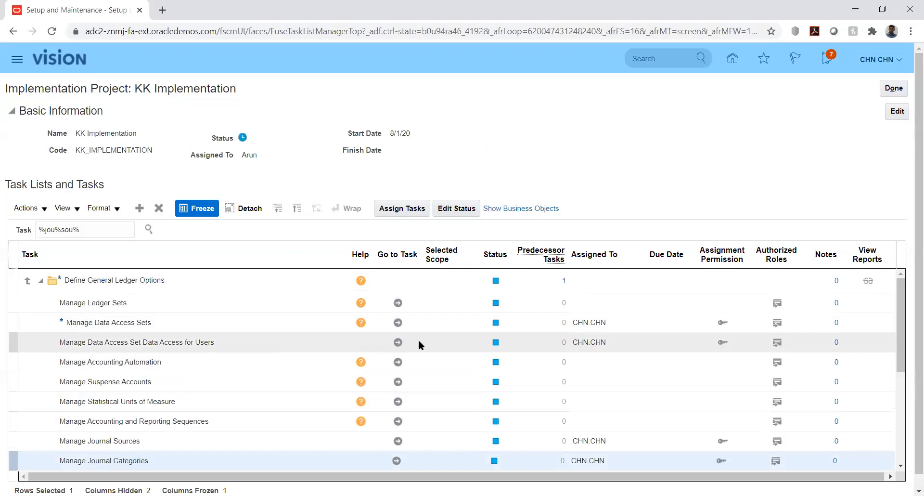
pyautogui.tripleClick(100, 231)
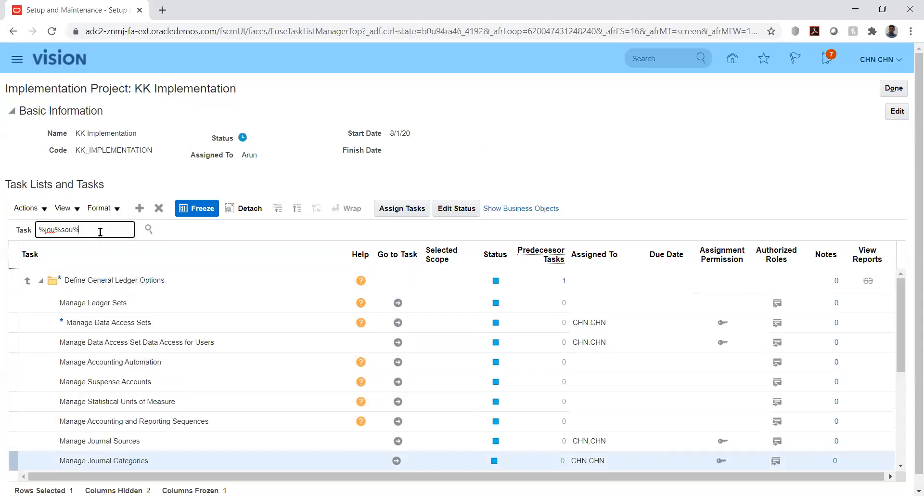
pyautogui.write('%')
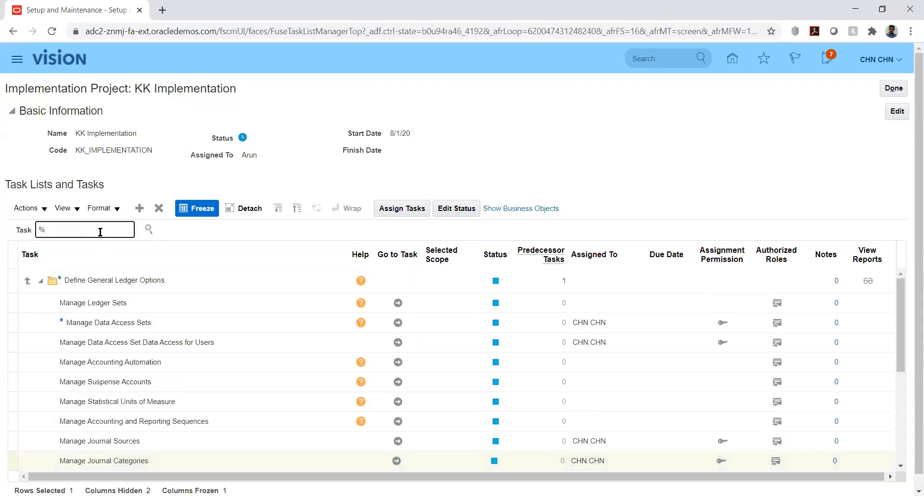
pyautogui.write('manage%')
pyautogui.write('prim%led%')
pyautogui.press('Return')
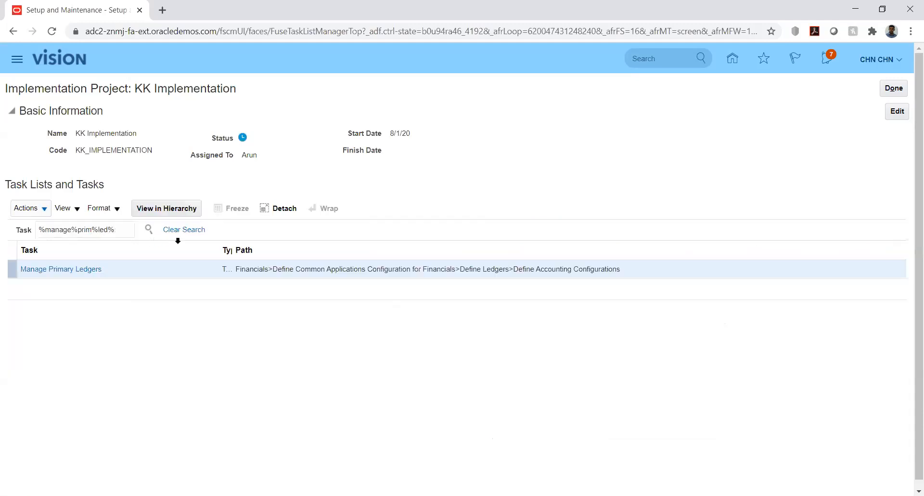
pyautogui.click(50, 274)
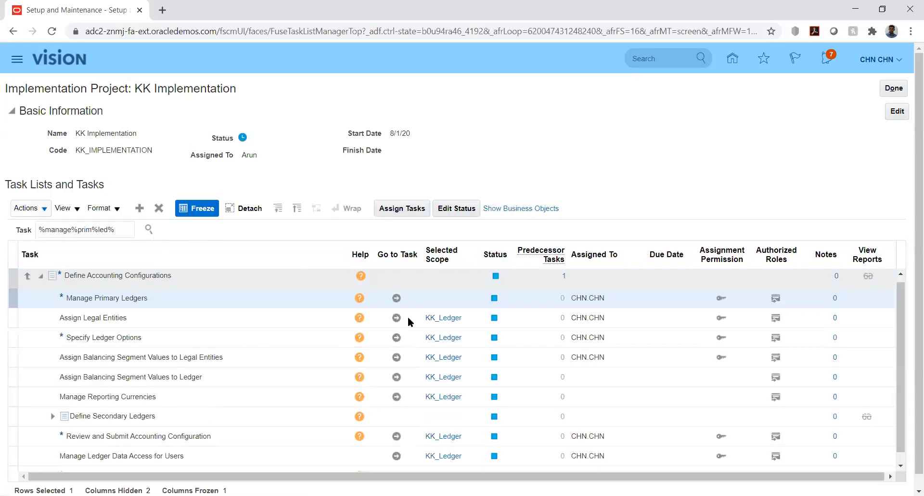
# Open Manage Primary Ledgers and filter the Primary Ledger column by kk.
pyautogui.click(399, 302)
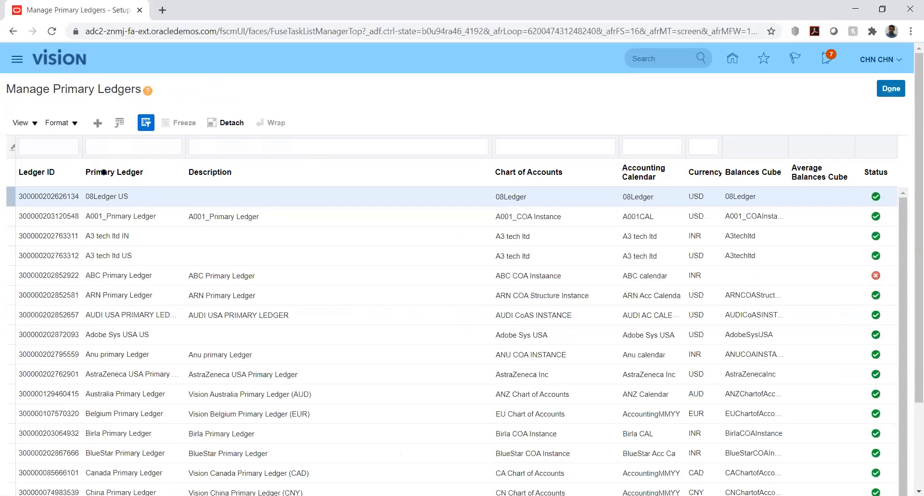
pyautogui.click(60, 146)
pyautogui.write('kk')
pyautogui.press('Return')
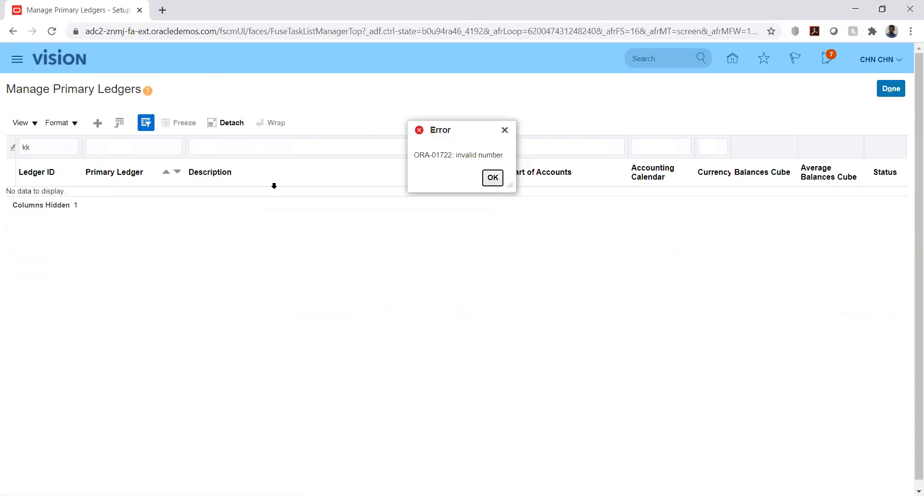
pyautogui.click(497, 175)
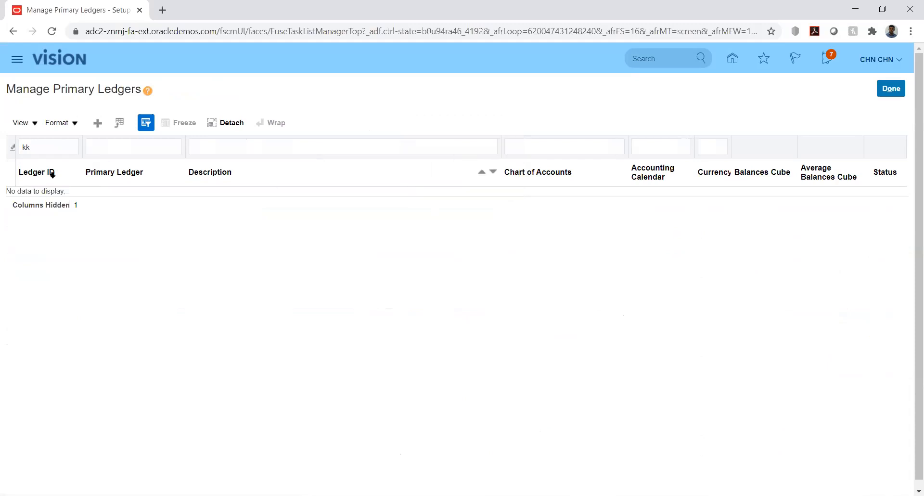
pyautogui.doubleClick(49, 147)
pyautogui.press('BackSpace')
pyautogui.press('Tab')
pyautogui.write('kk')
pyautogui.press('Return')
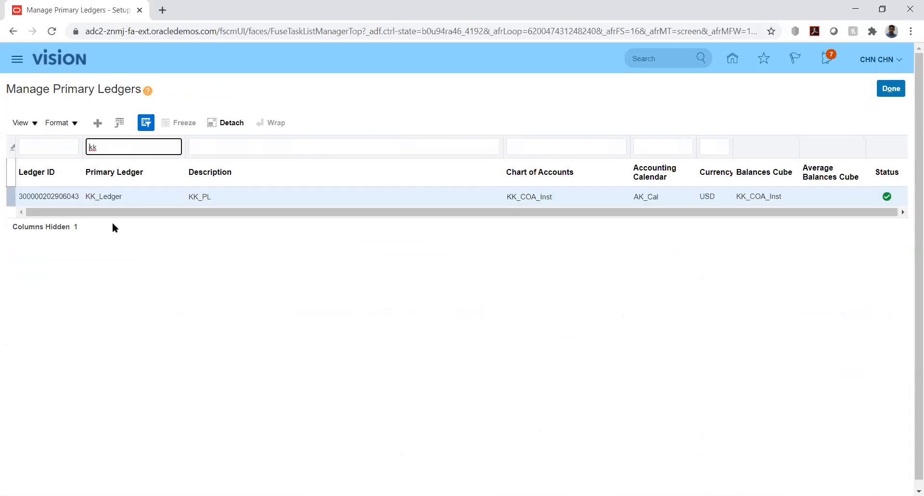
# Turn off Query By Example and restore the Ledger ID column under View > Columns.
pyautogui.click(33, 122)
pyautogui.click(63, 259)
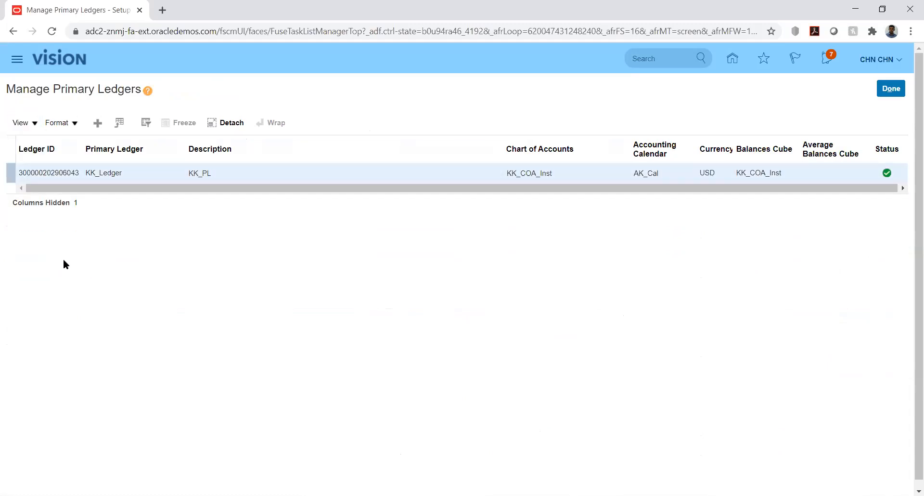
pyautogui.click(37, 123)
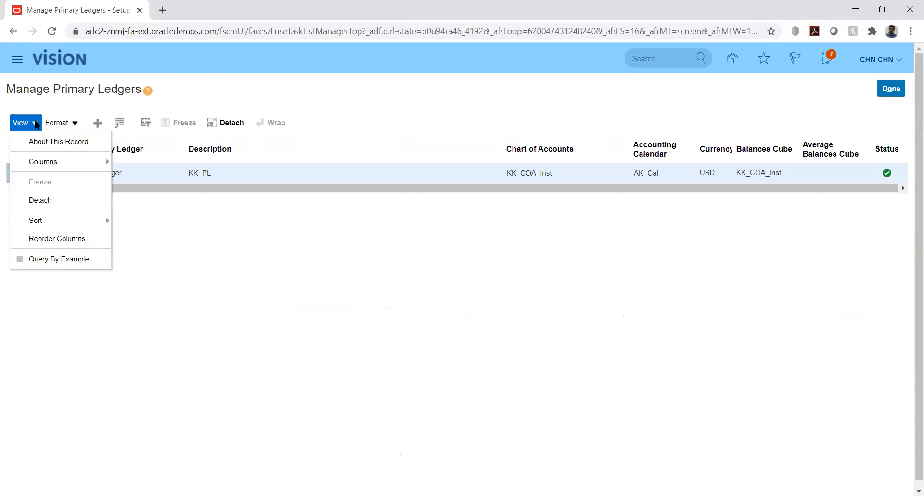
pyautogui.moveTo(89, 159)
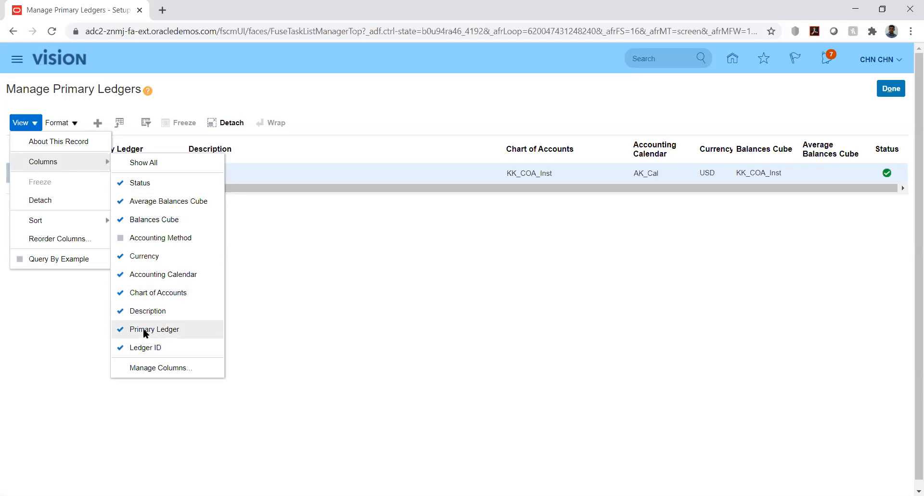
pyautogui.click(143, 344)
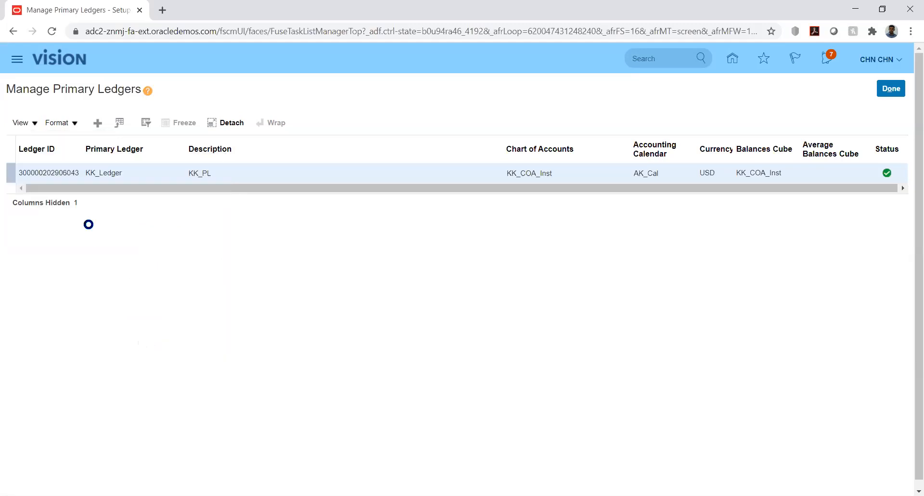
pyautogui.click(29, 123)
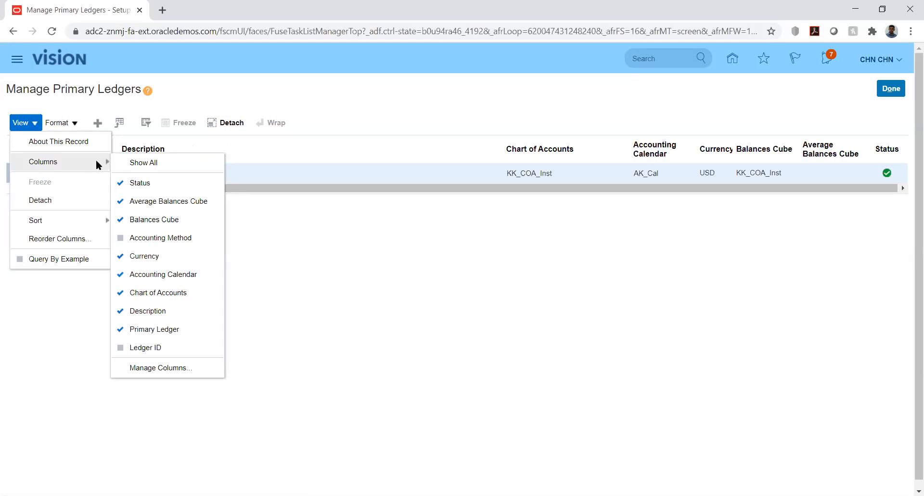
pyautogui.click(163, 341)
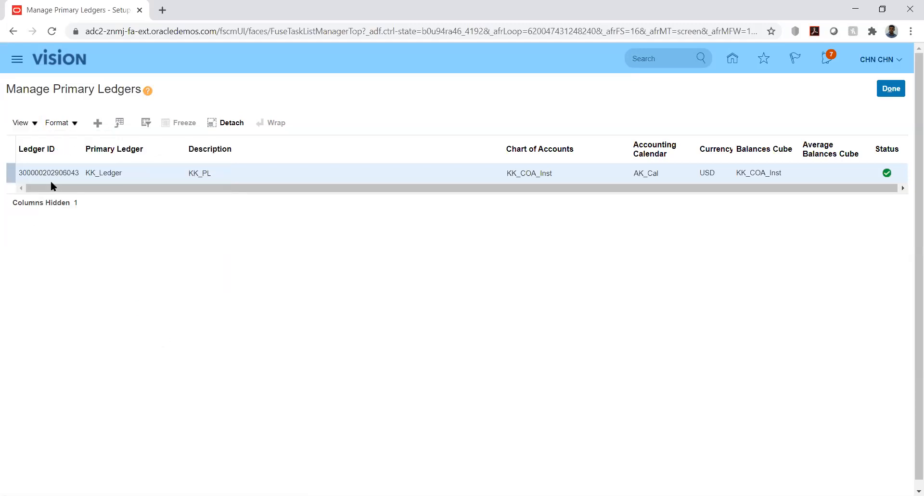
pyautogui.click(36, 124)
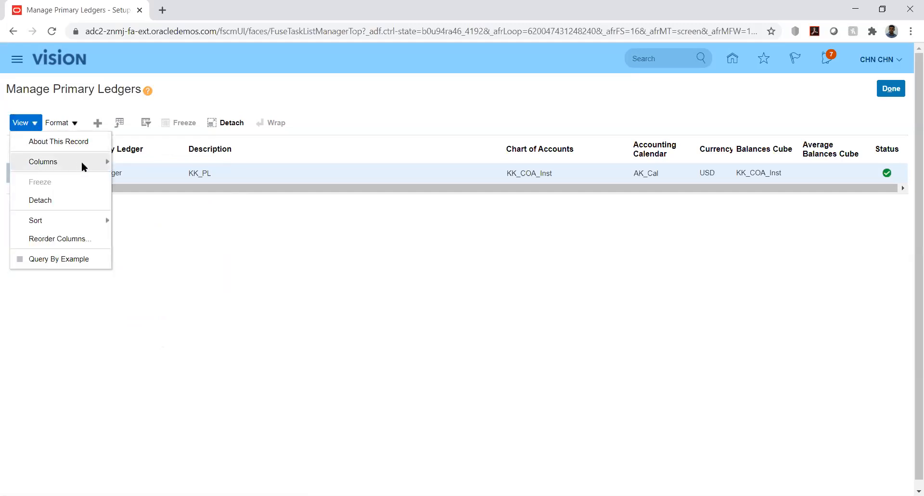
pyautogui.moveTo(82, 162)
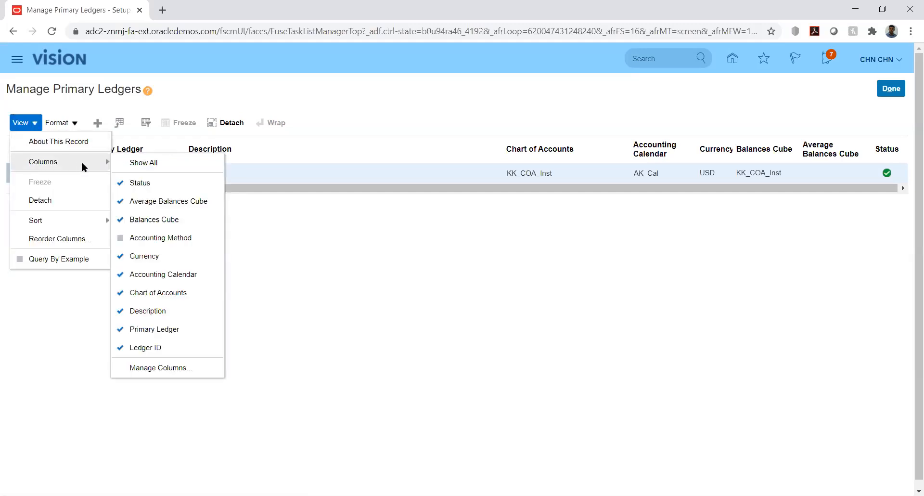
pyautogui.click(170, 366)
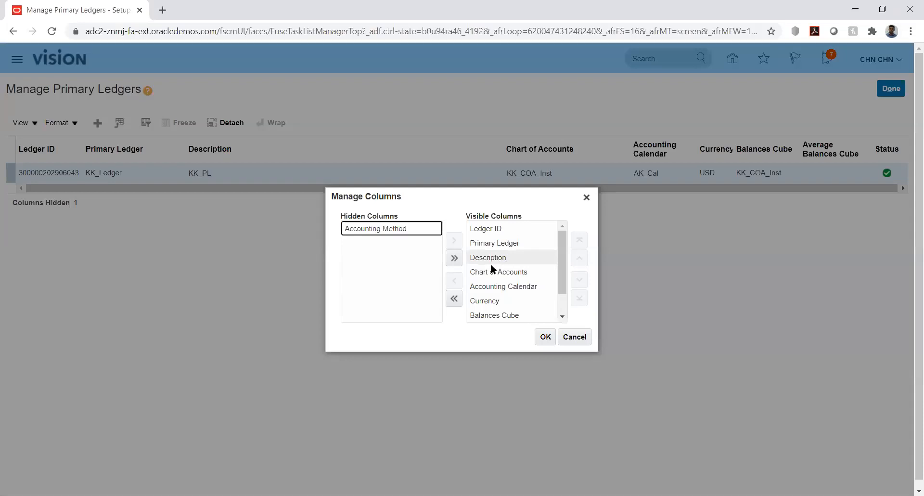
pyautogui.click(563, 316)
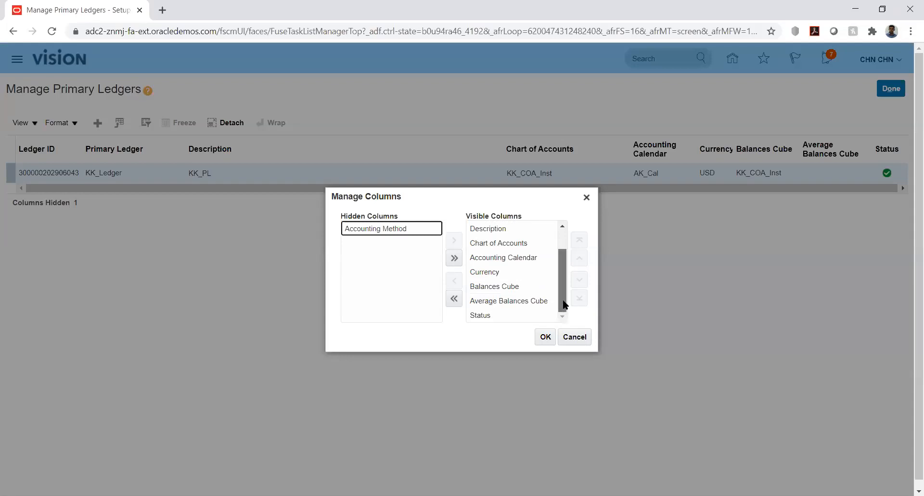
pyautogui.scroll(2, 566, 303)
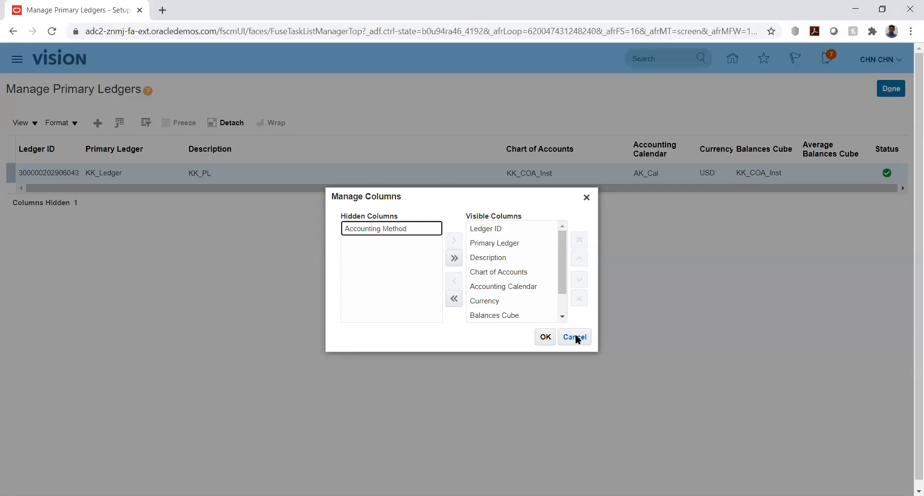
pyautogui.click(575, 337)
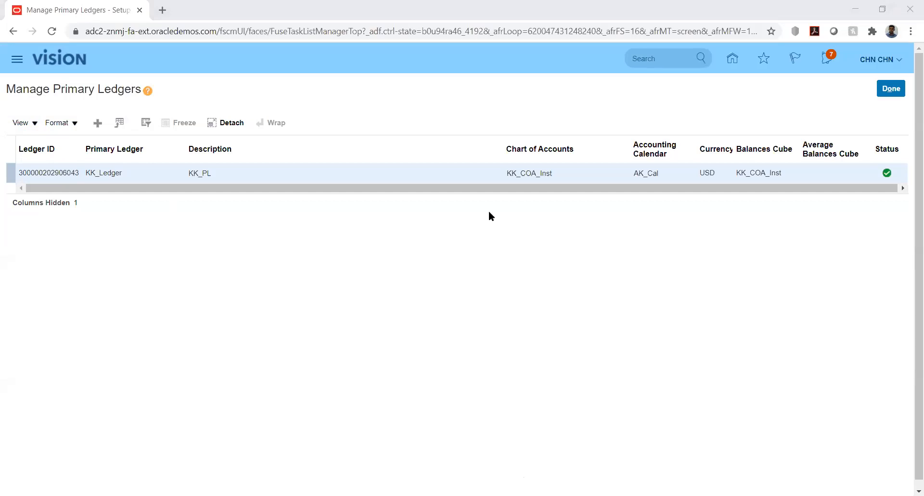
# Switch from Chrome back to the Excel JournalImportTemplate workbook.
pyautogui.hotkey('alt', 'Tab')
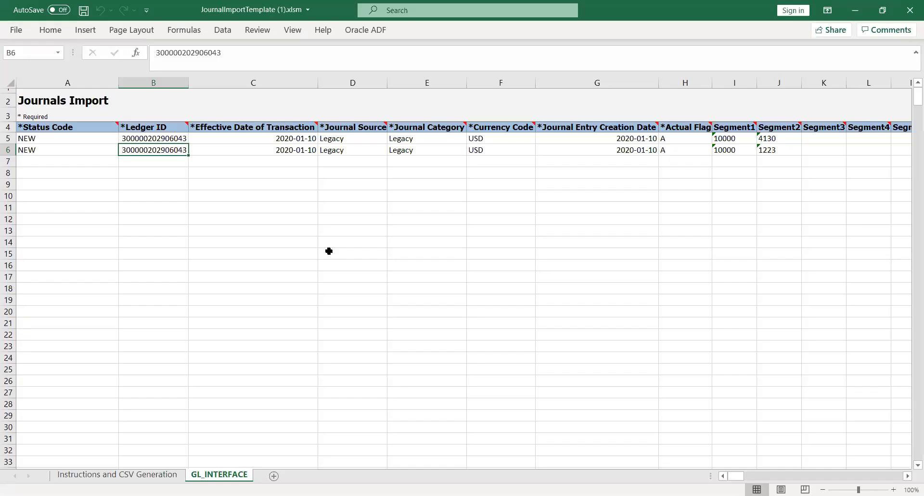
# Check row 5's Status Code, Ledger ID and effective date, ending on Journal Source cell D5.
pyautogui.click(174, 199)
pyautogui.click(141, 139)
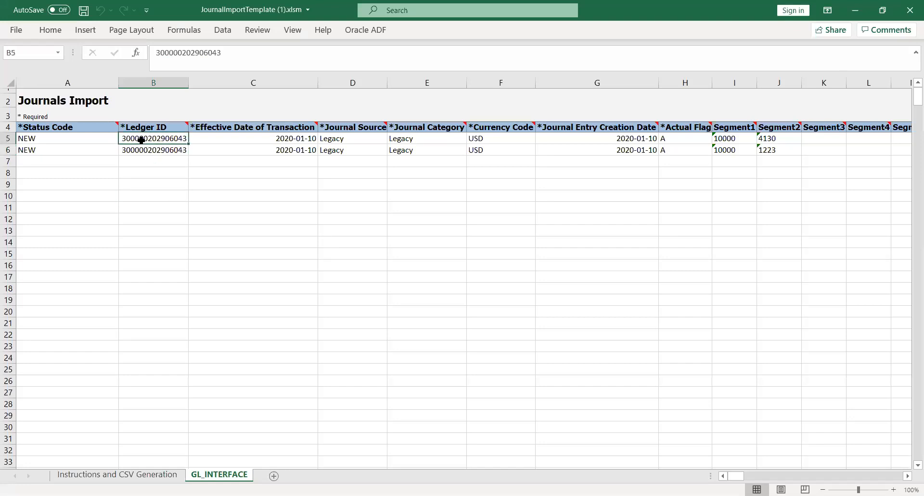
pyautogui.press('Left')
pyautogui.click(141, 139)
pyautogui.press('Right')
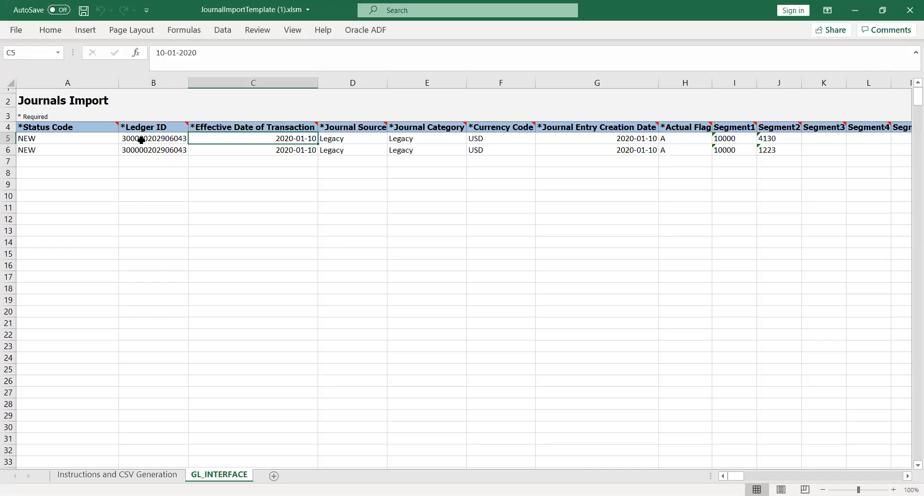
pyautogui.press('Right')
pyautogui.press('Right')
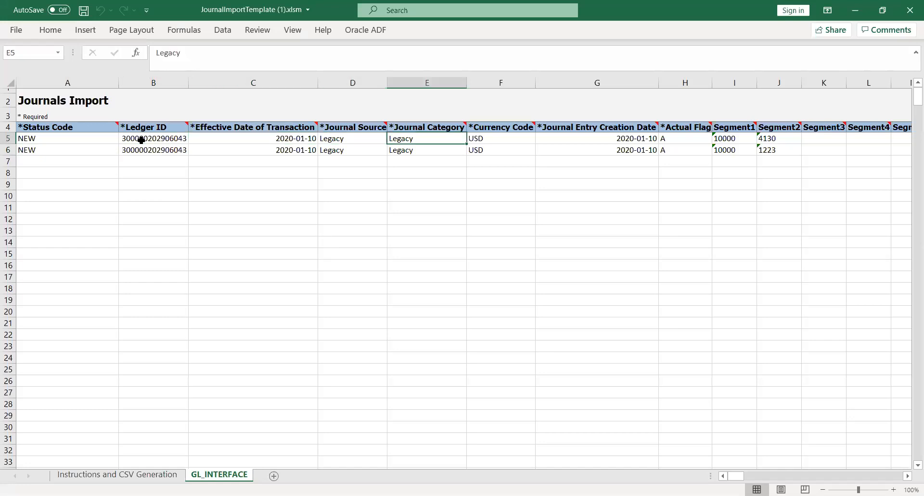
pyautogui.press('Left')
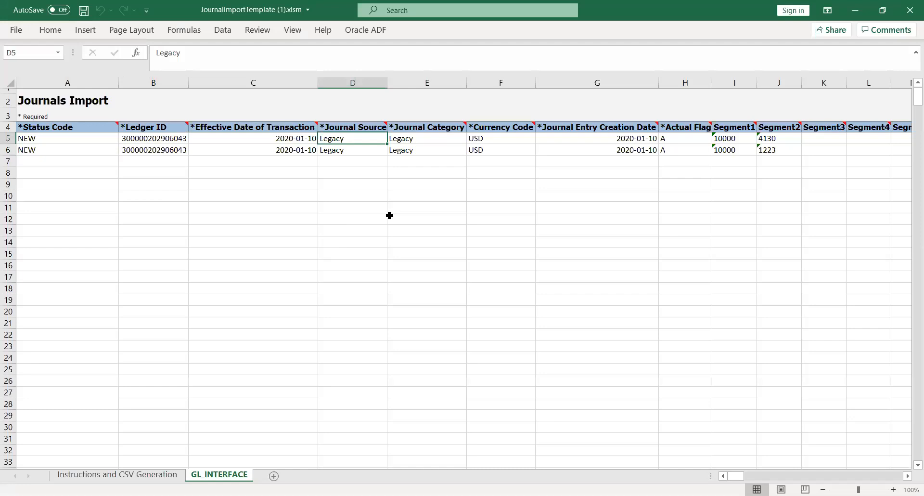
# Enter KK_Fusion as Journal Source and Category in D5, E5, D6 and E6.
pyautogui.write('KK')
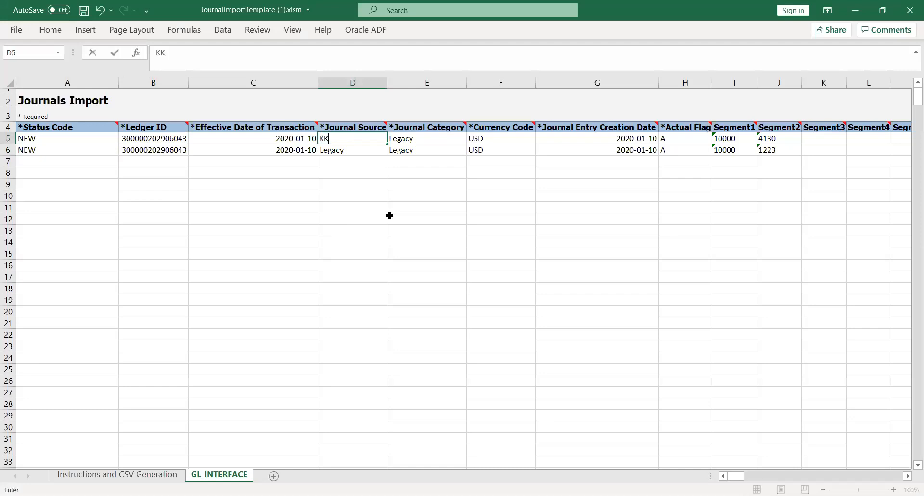
pyautogui.write('_Fusion')
pyautogui.press('Tab')
pyautogui.press('Left')
pyautogui.hotkey('ctrl', 'c')
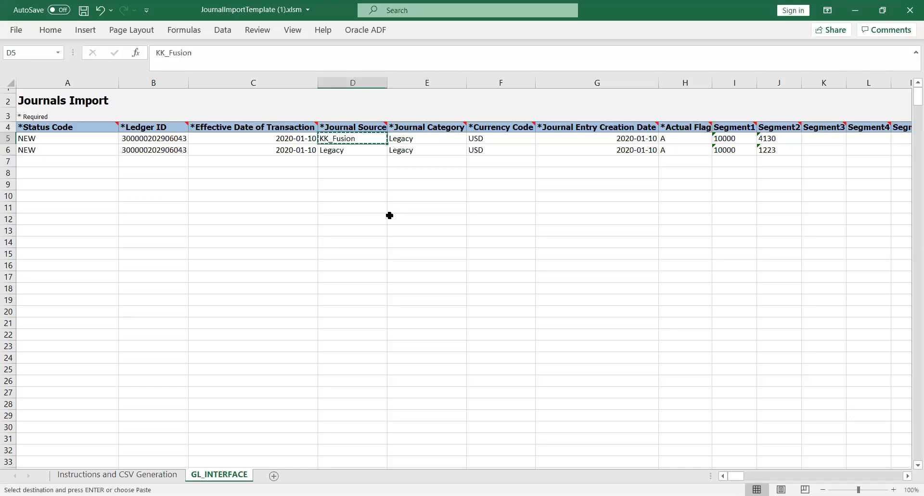
pyautogui.press('Right')
pyautogui.hotkey('ctrl', 'v')
pyautogui.press('Down')
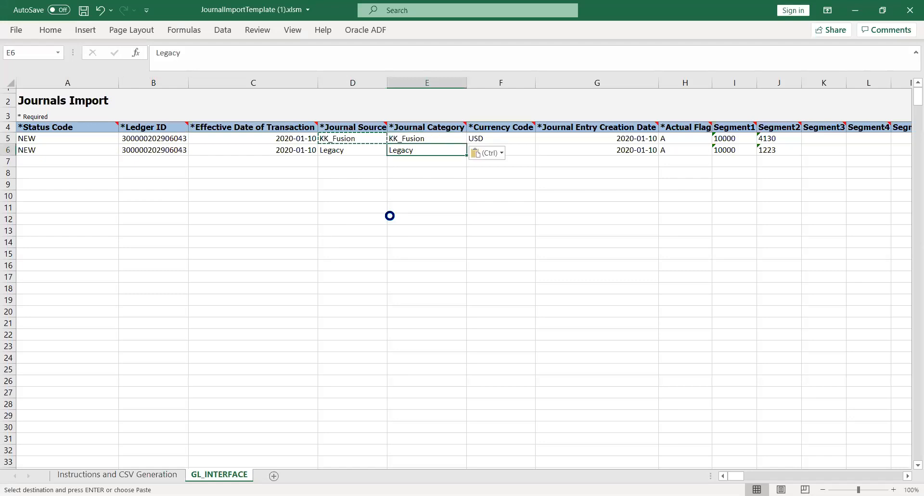
pyautogui.hotkey('ctrl', 'v')
pyautogui.press('Left')
pyautogui.hotkey('ctrl', 'v')
pyautogui.press('Right')
pyautogui.hotkey('ctrl', 'v')
# Save the workbook, accepting the personal information warning.
pyautogui.hotkey('ctrl', 's')
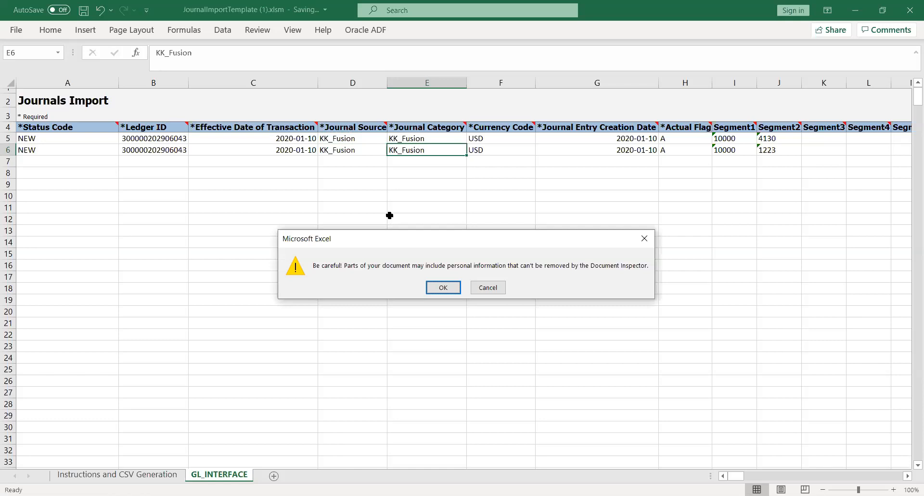
pyautogui.press('Return')
pyautogui.press('Right')
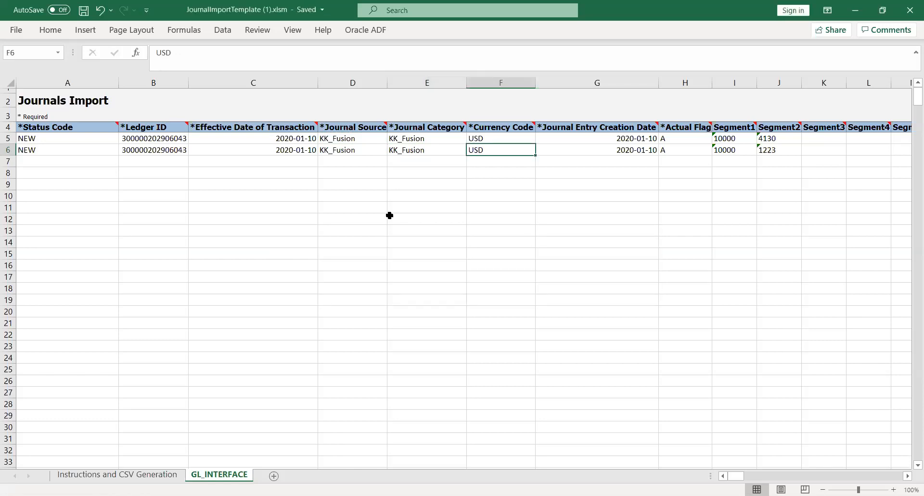
pyautogui.press('Up')
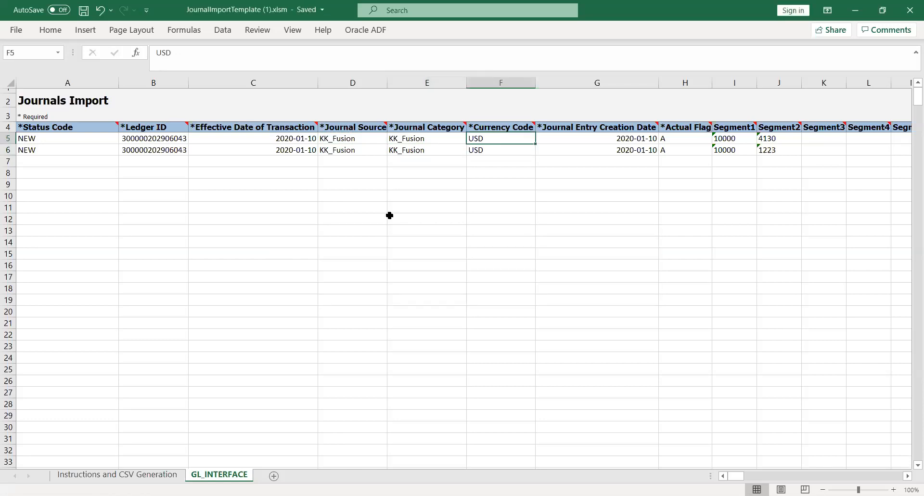
pyautogui.press('Right')
pyautogui.press('Right')
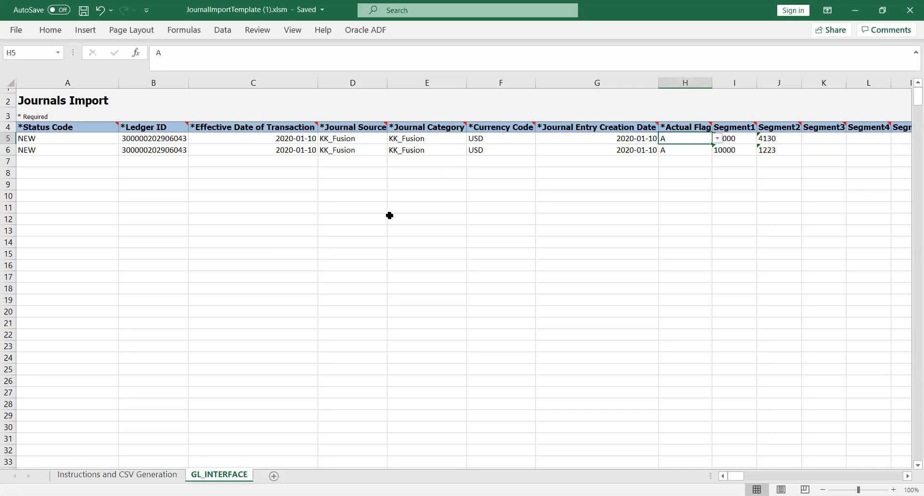
pyautogui.press('Right')
pyautogui.press('Left')
pyautogui.press('Left')
pyautogui.press('Left')
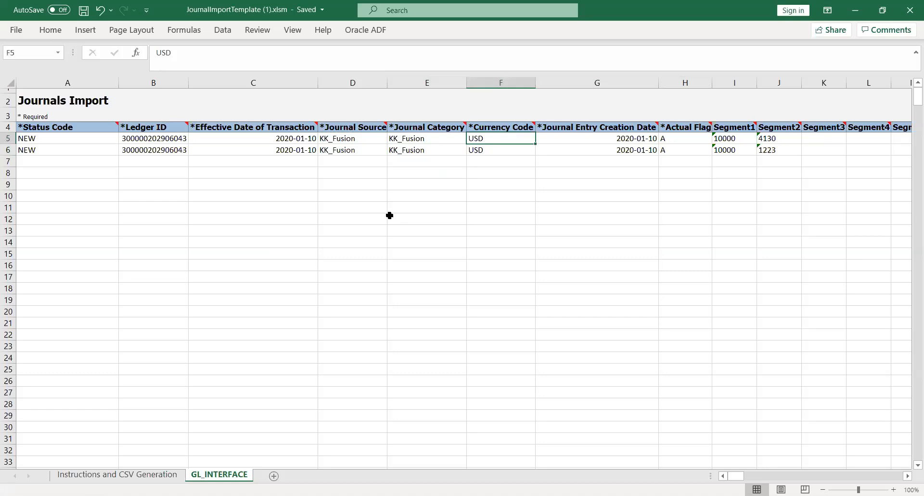
pyautogui.press('Right')
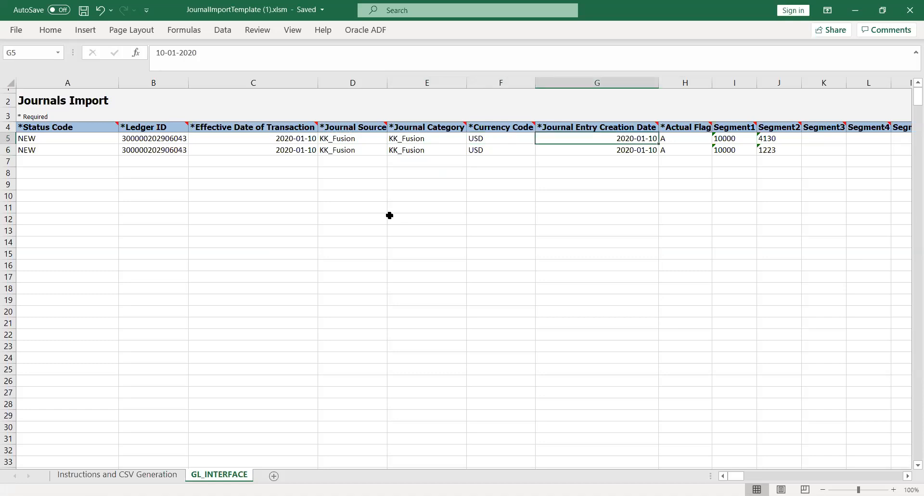
pyautogui.press('Right')
pyautogui.press('Right')
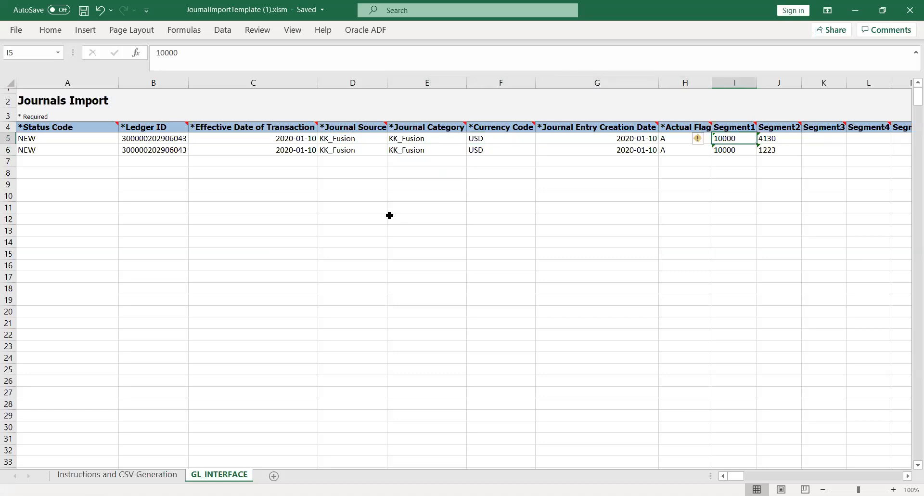
pyautogui.press('Right')
pyautogui.press('Right')
pyautogui.press('Right')
pyautogui.press('Right')
pyautogui.press('Right')
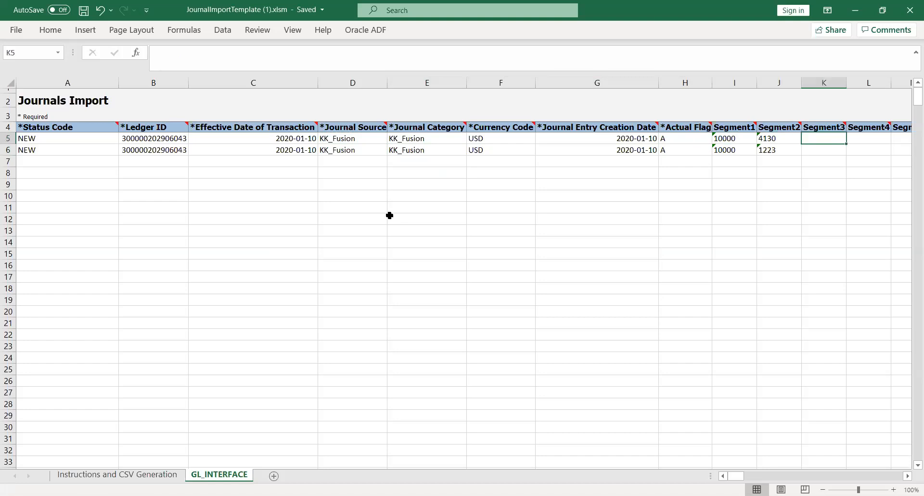
pyautogui.press('Left')
pyautogui.press('Left')
pyautogui.press('Left')
pyautogui.press('Left')
pyautogui.press('Left')
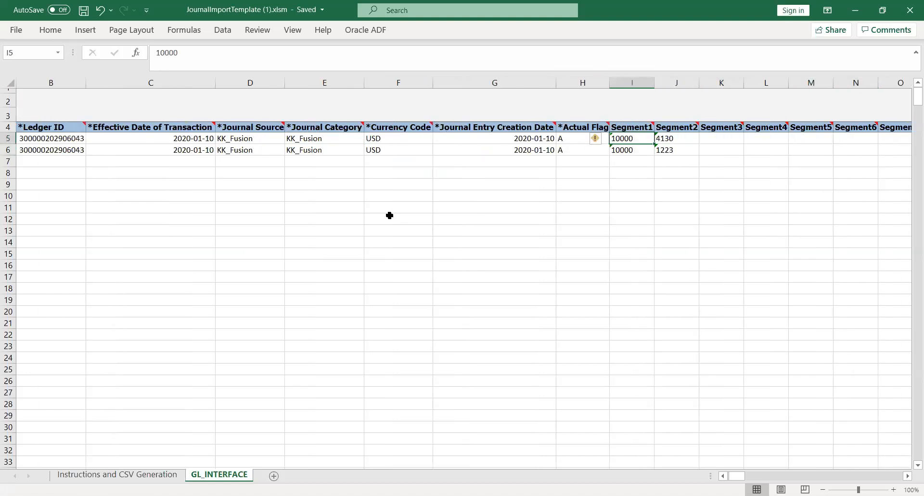
pyautogui.press('Right')
pyautogui.press('Right')
pyautogui.press('Right')
pyautogui.press('Right')
pyautogui.press('Right')
pyautogui.press('Right')
pyautogui.press('Right')
pyautogui.press('Right')
pyautogui.press('Right')
pyautogui.press('Right')
pyautogui.press('Right')
pyautogui.press('Right')
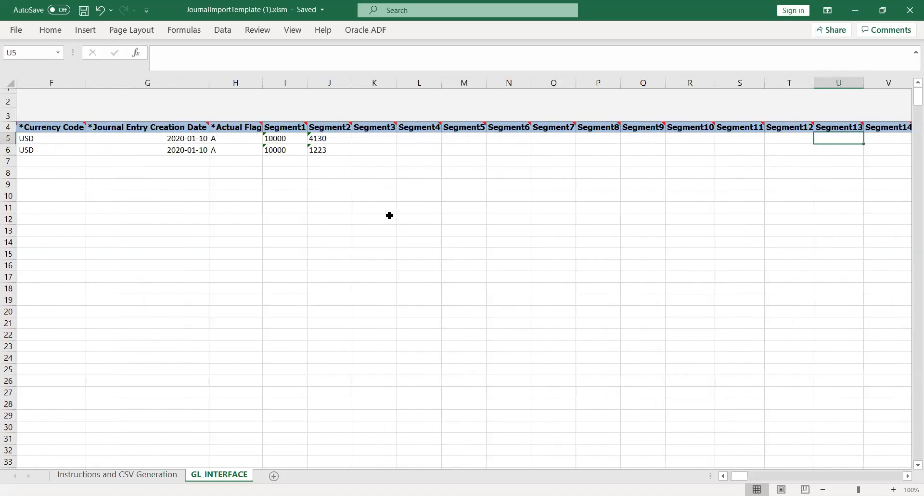
pyautogui.press('Right')
pyautogui.press('Right')
pyautogui.press('Right')
pyautogui.press('Right')
pyautogui.press('Right')
pyautogui.press('Right')
pyautogui.press('Right')
pyautogui.press('Right')
pyautogui.press('Right')
pyautogui.press('Right')
pyautogui.press('Right')
pyautogui.press('Right')
pyautogui.press('Right')
pyautogui.press('Right')
pyautogui.press('Right')
pyautogui.press('Right')
pyautogui.press('Right')
pyautogui.press('Right')
pyautogui.press('Right')
pyautogui.press('Left')
pyautogui.press('Left')
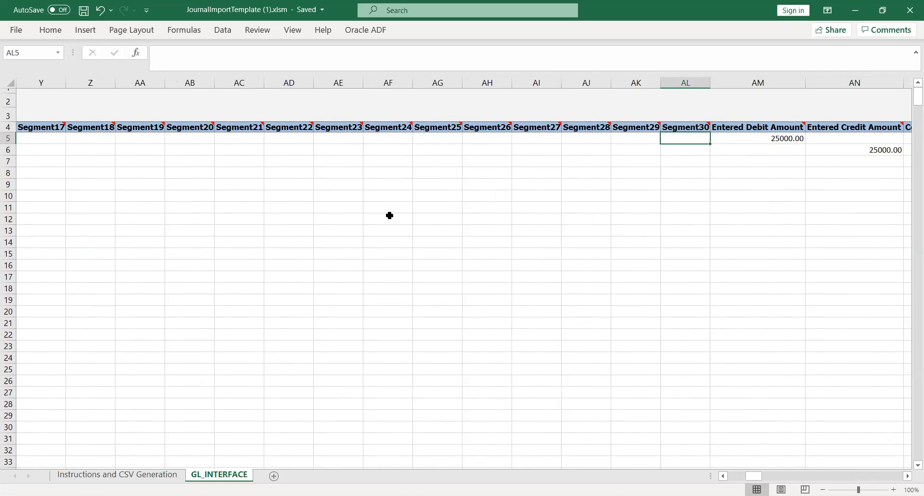
pyautogui.press('Right')
pyautogui.press('Right')
pyautogui.press('Left')
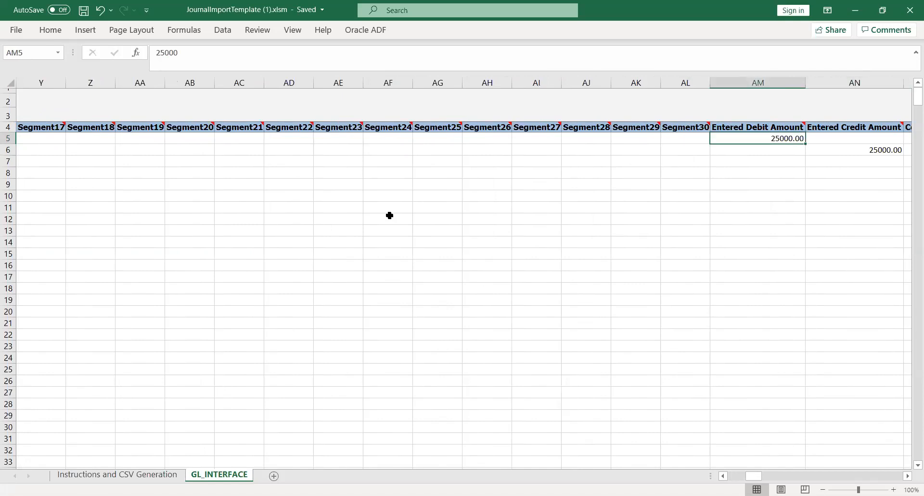
pyautogui.press('Right')
pyautogui.press('Right')
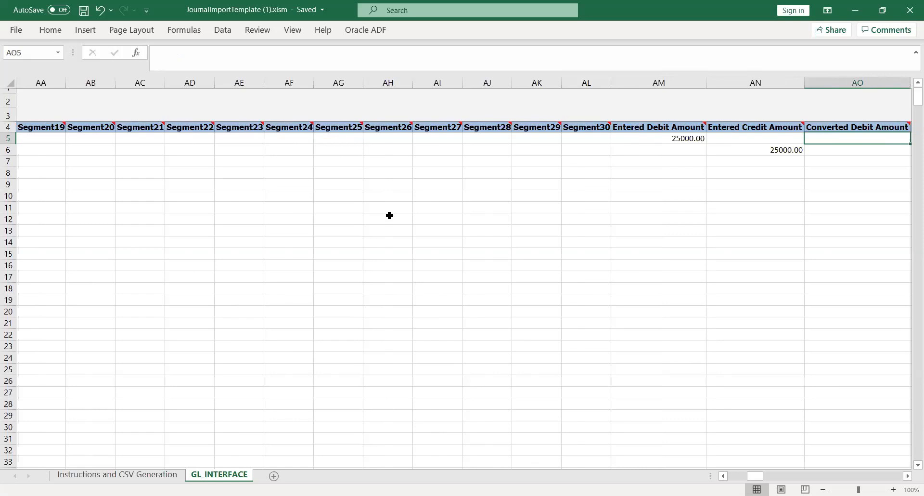
pyautogui.hscroll(3, 390, 215)
pyautogui.press('Left')
pyautogui.press('Left')
pyautogui.press('Right')
pyautogui.press('Right')
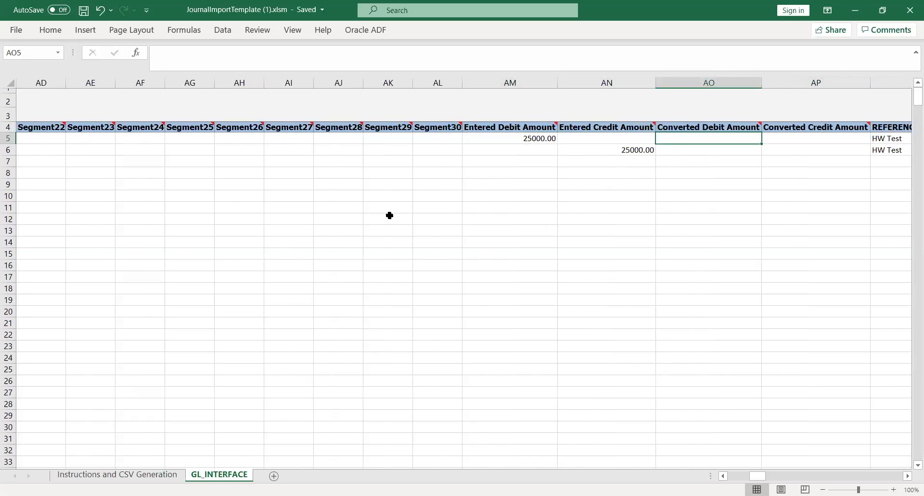
pyautogui.press('Right')
pyautogui.press('Right')
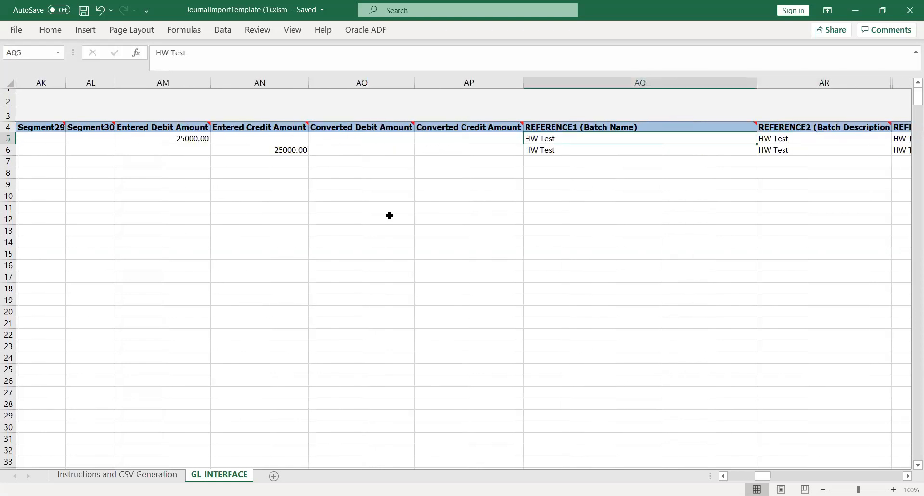
pyautogui.press('Right')
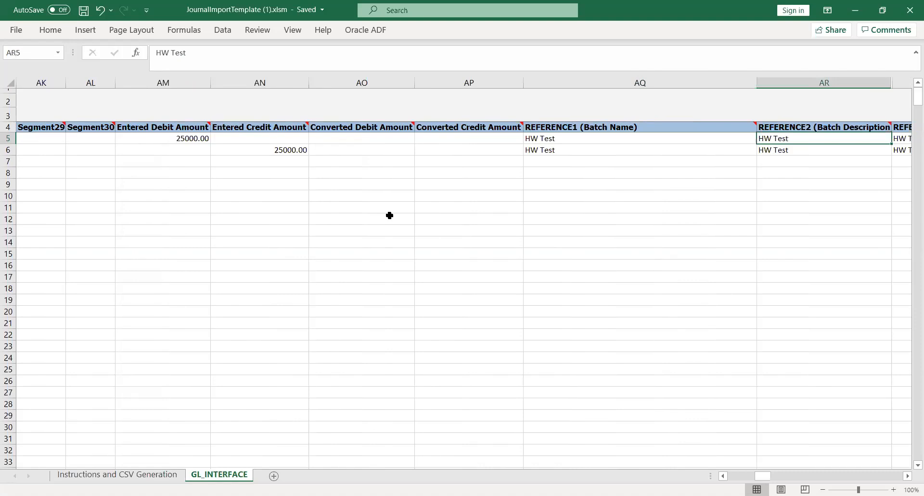
pyautogui.press('Right')
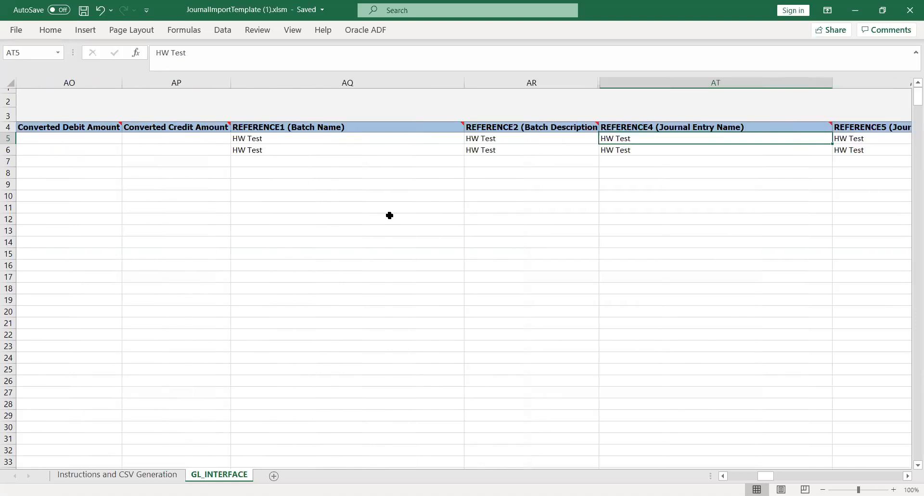
pyautogui.press('Right')
pyautogui.press('Right')
pyautogui.press('Left')
pyautogui.press('Left')
pyautogui.press('Right')
pyautogui.press('Right')
pyautogui.press('Right')
pyautogui.press('Right')
pyautogui.press('Right')
pyautogui.press('Right')
pyautogui.press('Right')
pyautogui.press('Right')
pyautogui.press('Right')
pyautogui.press('Right')
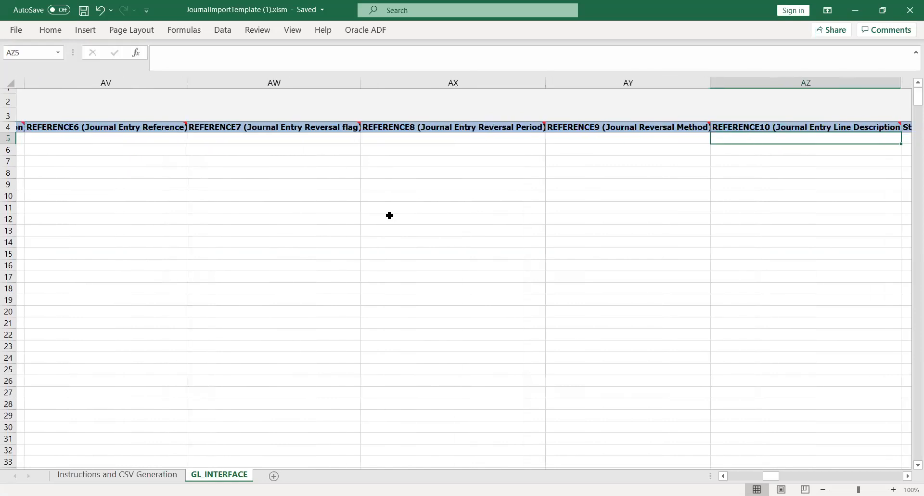
pyautogui.press('Right')
pyautogui.press('Right')
pyautogui.press('Right')
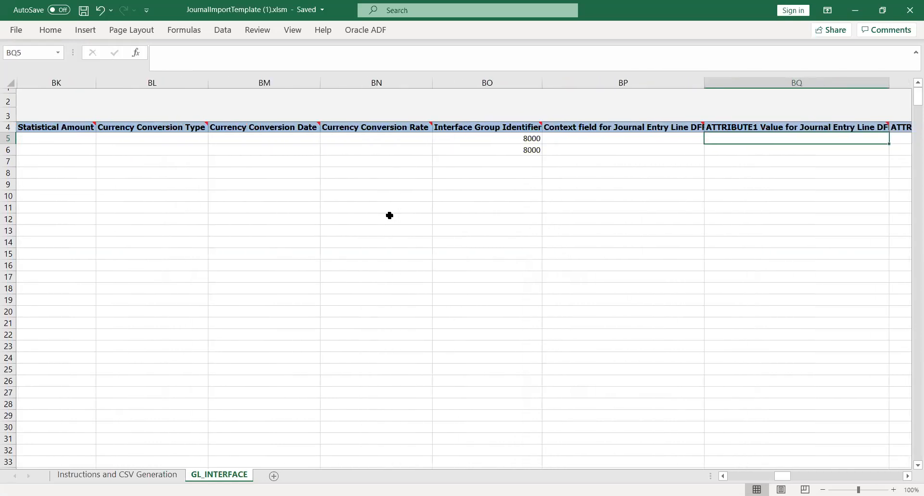
pyautogui.press('Left')
pyautogui.press('Left')
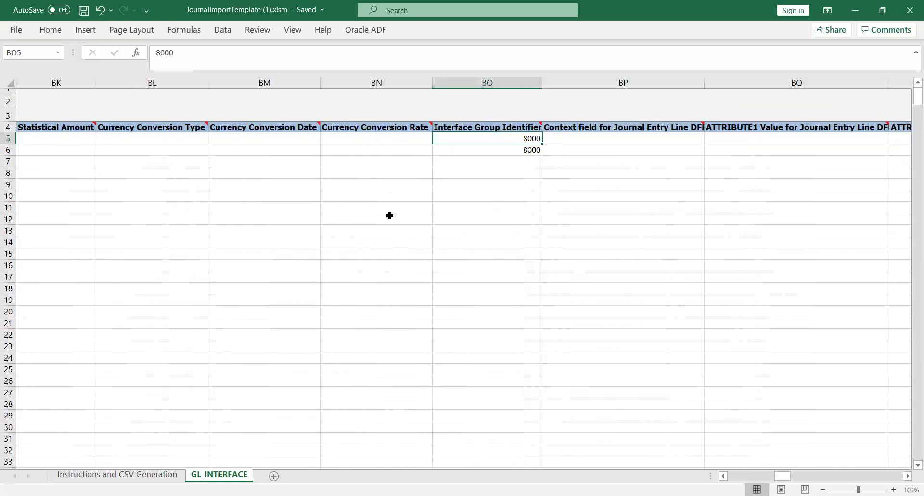
pyautogui.write('8091')
pyautogui.press('Tab')
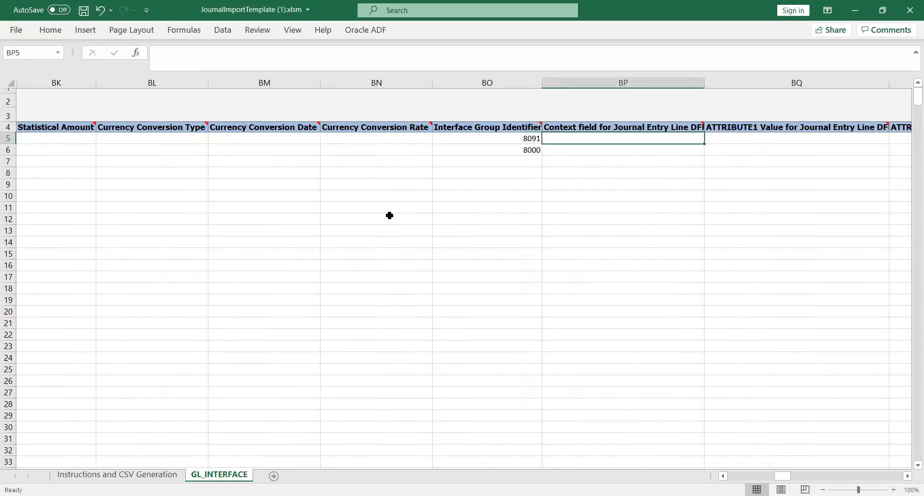
pyautogui.press('Return')
pyautogui.write('8091')
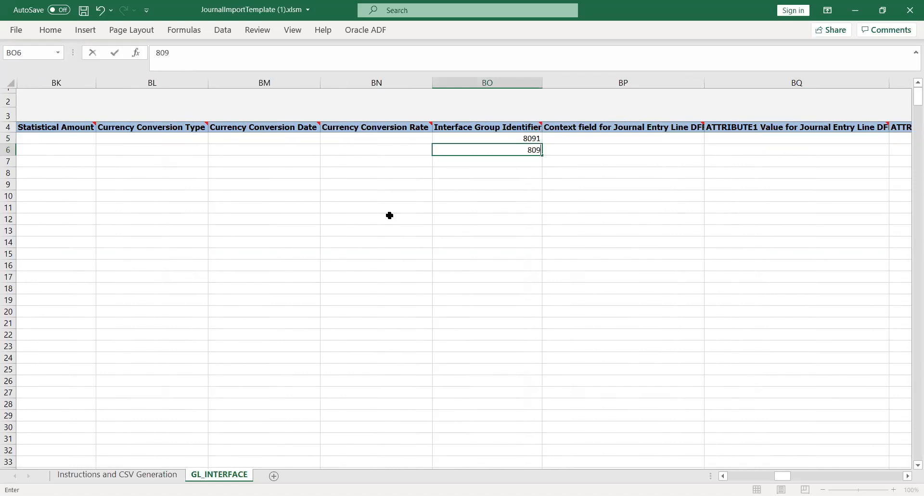
pyautogui.press('Tab')
pyautogui.press('Tab')
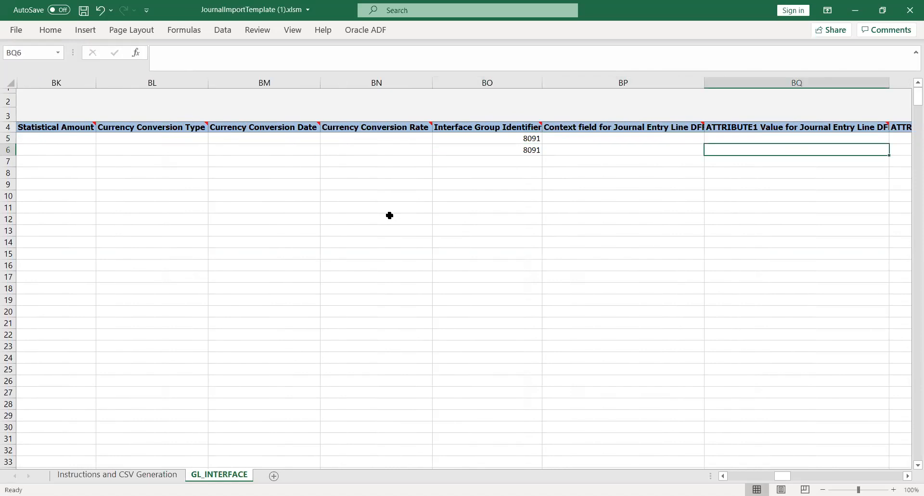
pyautogui.press('Tab')
pyautogui.press('Tab')
pyautogui.press('Tab')
pyautogui.press('Tab')
pyautogui.press('Tab')
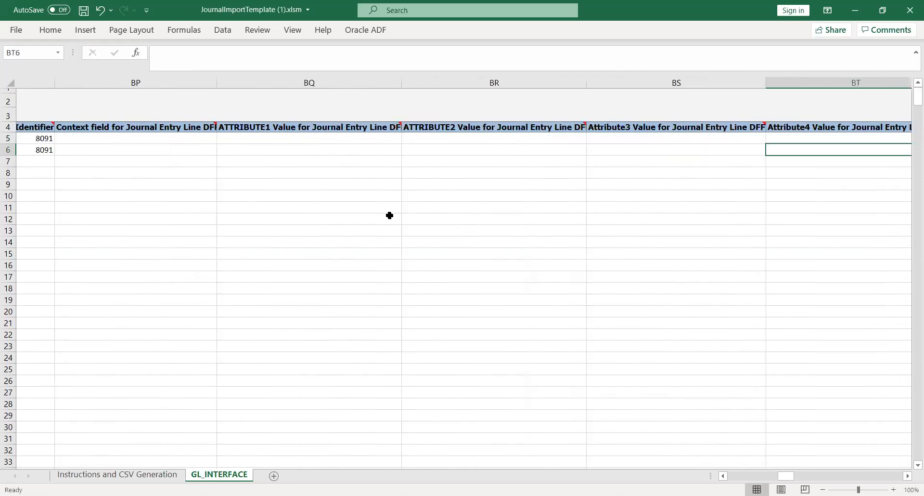
pyautogui.press('Tab')
pyautogui.press('Tab')
pyautogui.press('Tab')
pyautogui.press('Tab')
pyautogui.press('Tab')
pyautogui.press('Tab')
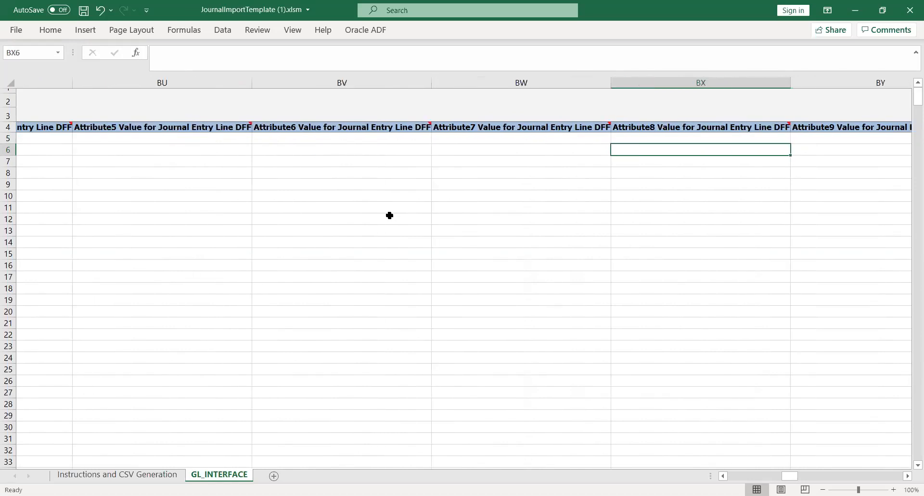
pyautogui.press('Tab')
pyautogui.press('Tab')
pyautogui.press('Tab')
pyautogui.press('Tab')
pyautogui.press('Tab')
pyautogui.press('Tab')
pyautogui.press('Tab')
pyautogui.press('Tab')
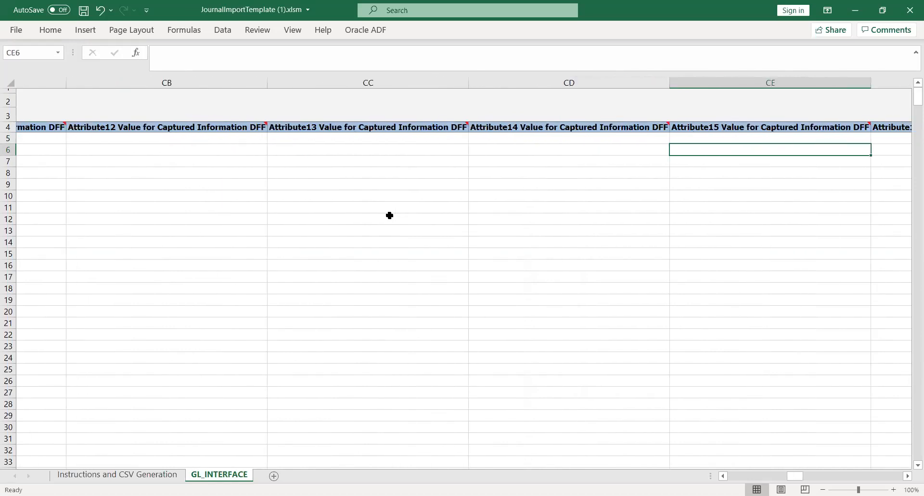
pyautogui.press('Tab')
pyautogui.press('Tab')
pyautogui.press('Tab')
pyautogui.press('Tab')
pyautogui.hotkey('shift', 'Tab')
pyautogui.press('Up')
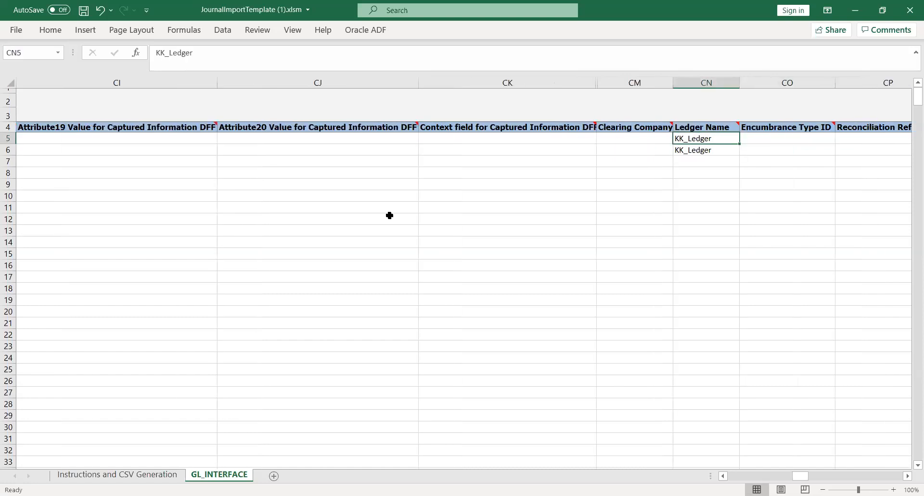
pyautogui.press('Tab')
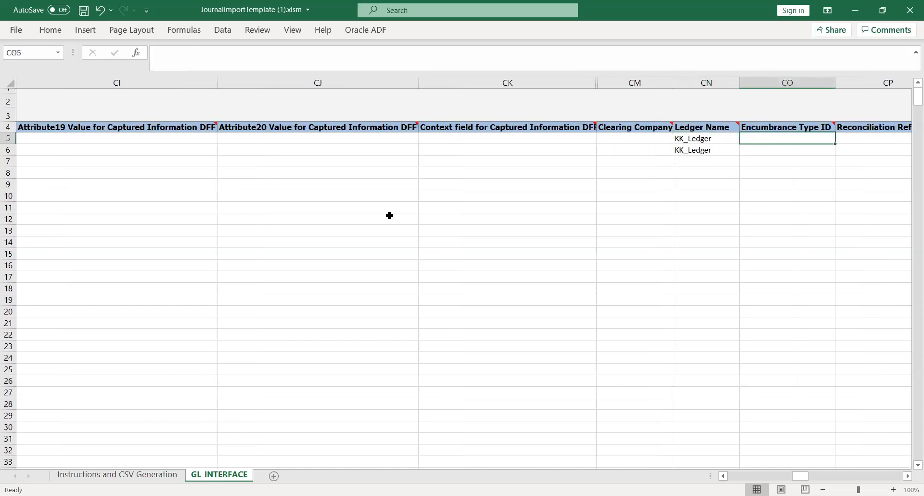
pyautogui.press('Tab')
pyautogui.hotkey('shift', 'Tab')
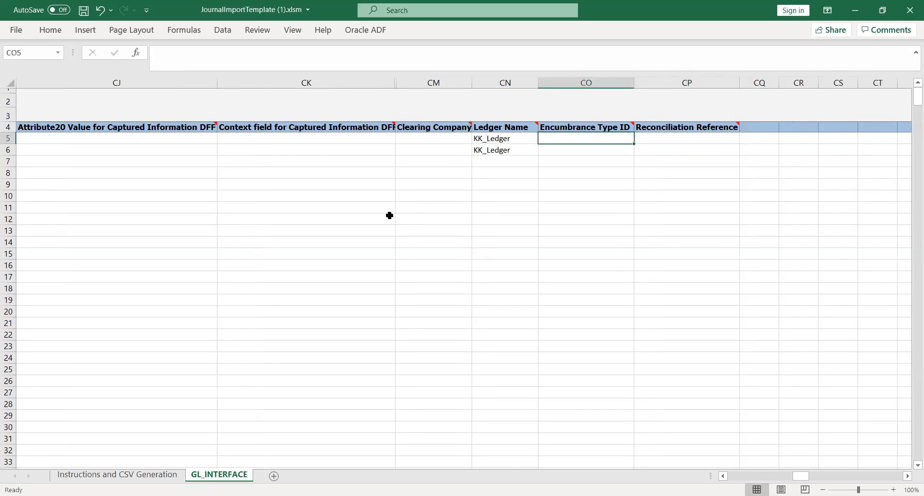
pyautogui.hotkey('shift', 'Tab')
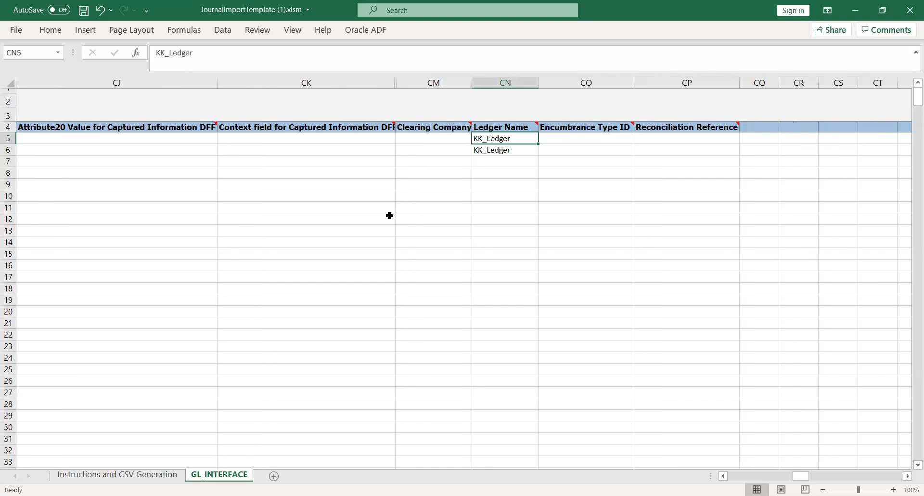
pyautogui.hotkey('shift', 'Tab')
pyautogui.hotkey('shift', 'Tab')
pyautogui.hotkey('shift', 'Tab')
pyautogui.hotkey('shift', 'Tab')
pyautogui.hotkey('shift', 'Tab')
pyautogui.hotkey('shift', 'Tab')
pyautogui.hotkey('shift', 'Tab')
pyautogui.hotkey('shift', 'Tab')
pyautogui.hotkey('shift', 'Tab')
pyautogui.hotkey('shift', 'Tab')
pyautogui.hotkey('shift', 'Tab')
pyautogui.hotkey('shift', 'Tab')
pyautogui.hotkey('shift', 'Tab')
pyautogui.hotkey('shift', 'Tab')
pyautogui.hotkey('shift', 'Tab')
pyautogui.hotkey('shift', 'Tab')
pyautogui.hotkey('shift', 'Tab')
pyautogui.hotkey('shift', 'Tab')
pyautogui.hotkey('shift', 'Tab')
pyautogui.hotkey('shift', 'Tab')
pyautogui.hotkey('shift', 'Tab')
pyautogui.hotkey('shift', 'Tab')
pyautogui.hotkey('shift', 'Tab')
pyautogui.hotkey('shift', 'Tab')
pyautogui.hotkey('shift', 'Tab')
pyautogui.hotkey('shift', 'Tab')
pyautogui.hotkey('shift', 'Tab')
pyautogui.hotkey('shift', 'Tab')
pyautogui.hotkey('shift', 'Tab')
pyautogui.hotkey('shift', 'Tab')
pyautogui.hotkey('shift', 'Tab')
pyautogui.hotkey('shift', 'Tab')
pyautogui.hotkey('shift', 'Tab')
pyautogui.hotkey('shift', 'Tab')
pyautogui.hotkey('shift', 'Tab')
pyautogui.hotkey('shift', 'Tab')
pyautogui.hotkey('shift', 'Tab')
pyautogui.hotkey('shift', 'Tab')
pyautogui.hotkey('shift', 'Tab')
pyautogui.hotkey('shift', 'Tab')
pyautogui.hotkey('shift', 'Tab')
pyautogui.hotkey('shift', 'Tab')
pyautogui.hotkey('shift', 'Tab')
pyautogui.hotkey('shift', 'Tab')
pyautogui.hotkey('shift', 'Tab')
pyautogui.hotkey('shift', 'Tab')
pyautogui.hotkey('shift', 'Tab')
pyautogui.hotkey('shift', 'Tab')
pyautogui.hotkey('shift', 'Tab')
pyautogui.hotkey('shift', 'Tab')
pyautogui.hotkey('shift', 'Tab')
pyautogui.hotkey('shift', 'Tab')
pyautogui.hotkey('shift', 'Tab')
pyautogui.hotkey('shift', 'Tab')
pyautogui.hotkey('shift', 'Tab')
pyautogui.hotkey('shift', 'Tab')
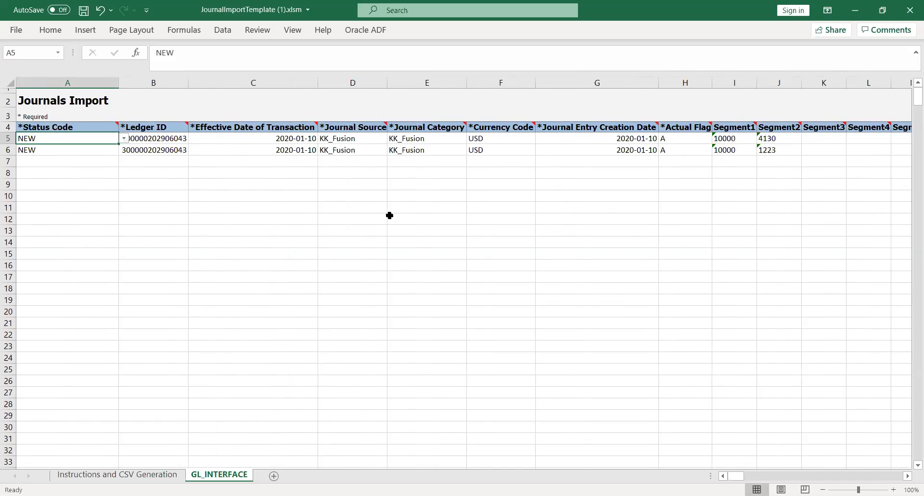
pyautogui.press('Right')
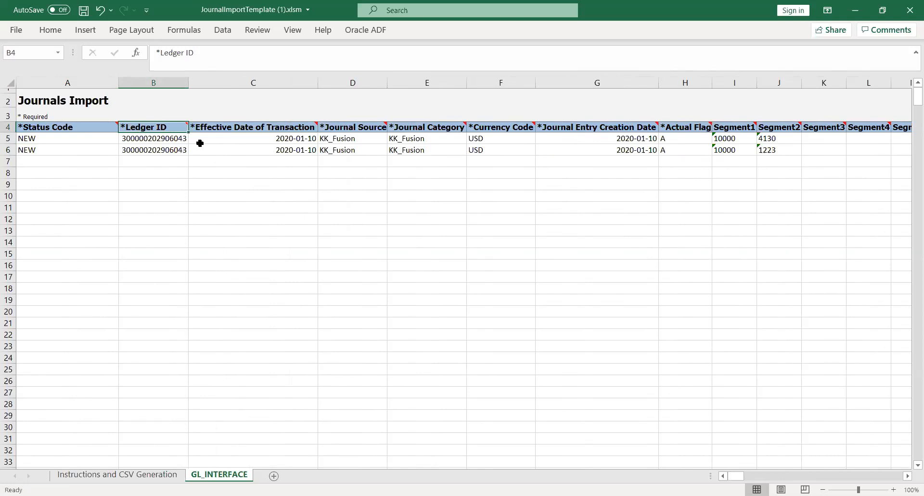
pyautogui.press('Left')
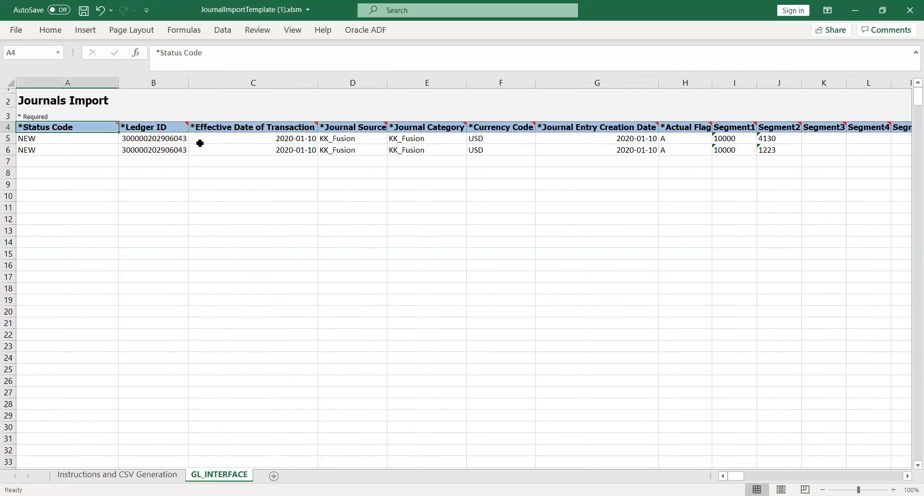
pyautogui.press('Right')
pyautogui.press('Right')
pyautogui.press('Right')
pyautogui.press('Right')
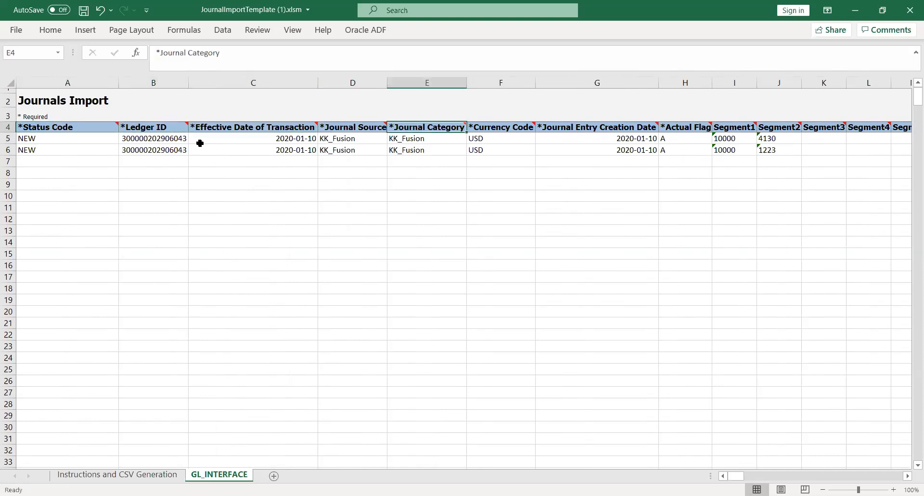
pyautogui.press('Right')
pyautogui.press('Right')
pyautogui.press('Right')
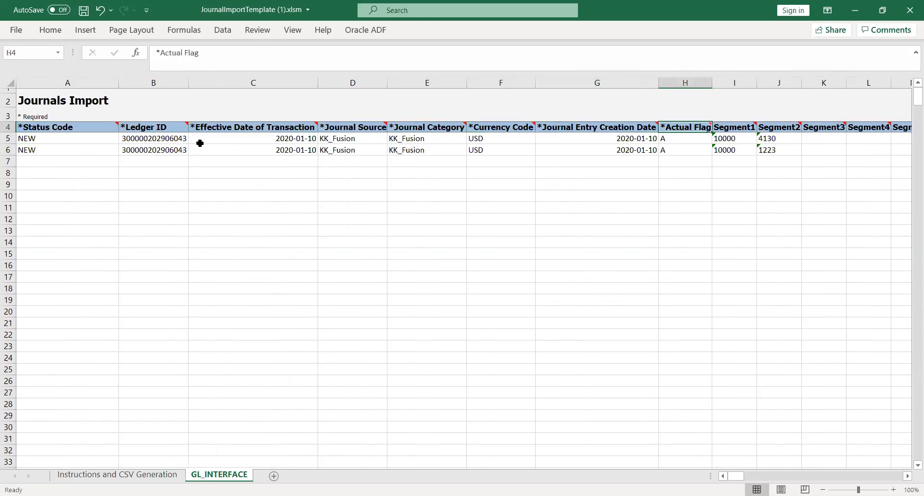
pyautogui.press('Left')
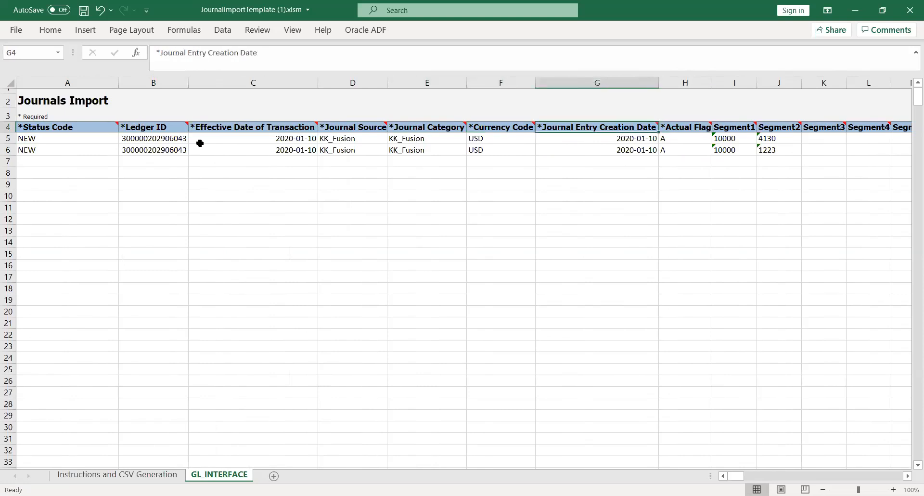
pyautogui.press('Left')
pyautogui.press('Left')
pyautogui.press('Left')
pyautogui.press('Right')
pyautogui.press('Right')
pyautogui.press('Right')
pyautogui.press('Right')
pyautogui.press('Right')
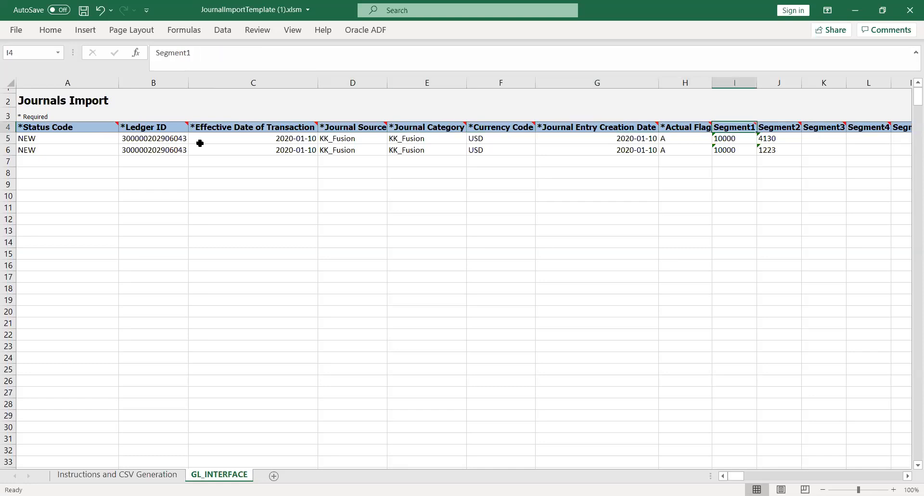
pyautogui.press('Left')
pyautogui.press('Left')
pyautogui.press('Left')
pyautogui.press('Left')
pyautogui.press('Left')
pyautogui.press('Left')
pyautogui.press('Left')
pyautogui.press('Left')
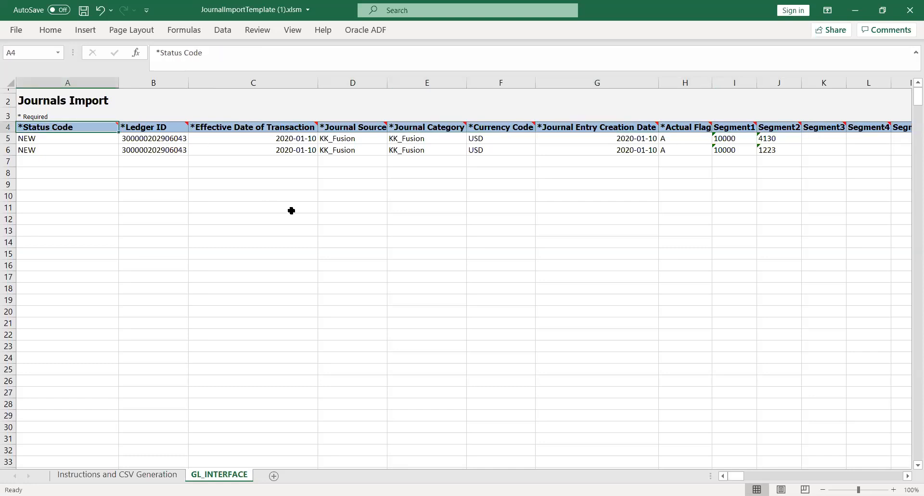
pyautogui.click(382, 198)
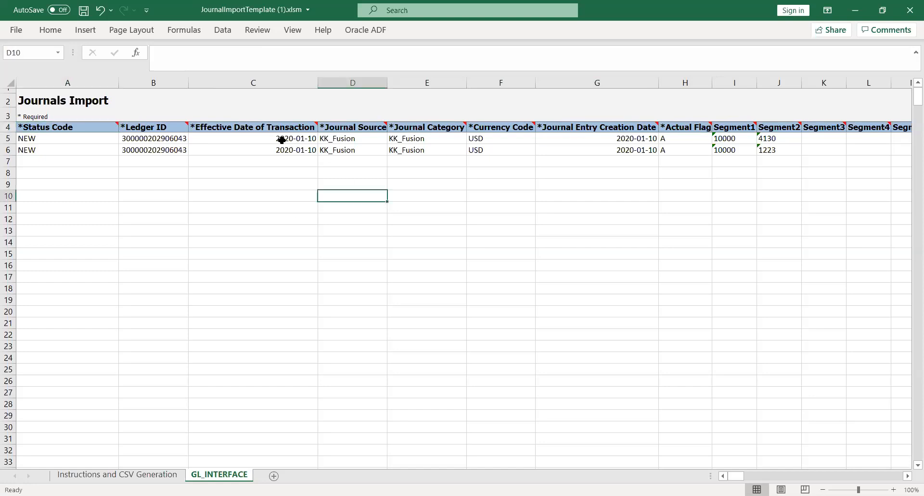
pyautogui.click(266, 139)
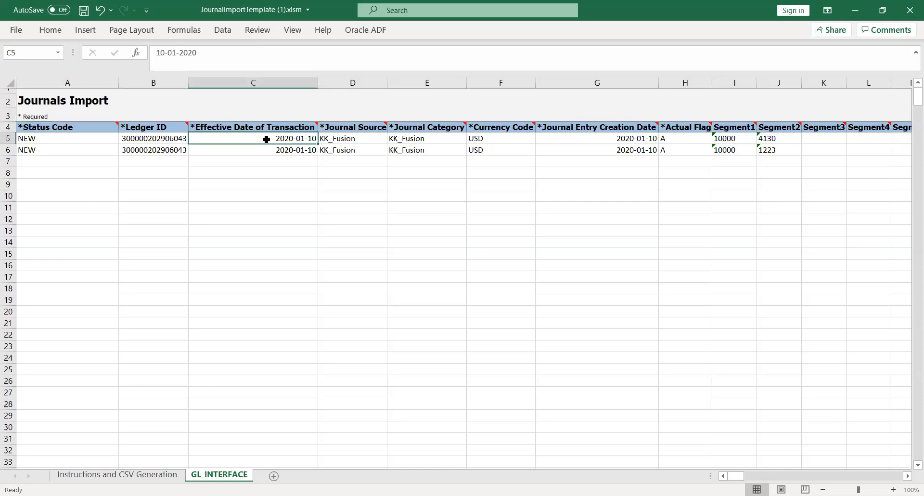
pyautogui.press('Left')
pyautogui.press('Left')
pyautogui.press('Right')
pyautogui.press('Right')
# Glance at the Oracle ADF add-in tools, then show Loading the Data with its Generate CSV File button.
pyautogui.click(425, 184)
pyautogui.click(130, 477)
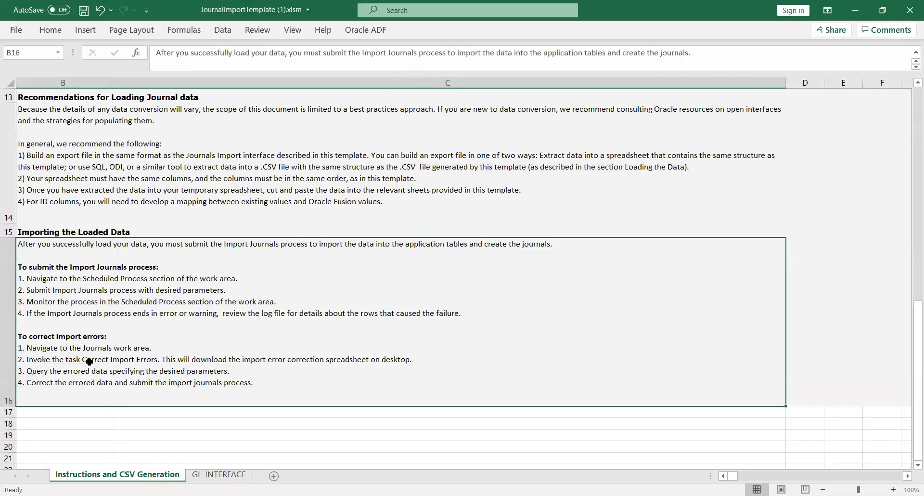
pyautogui.click(217, 476)
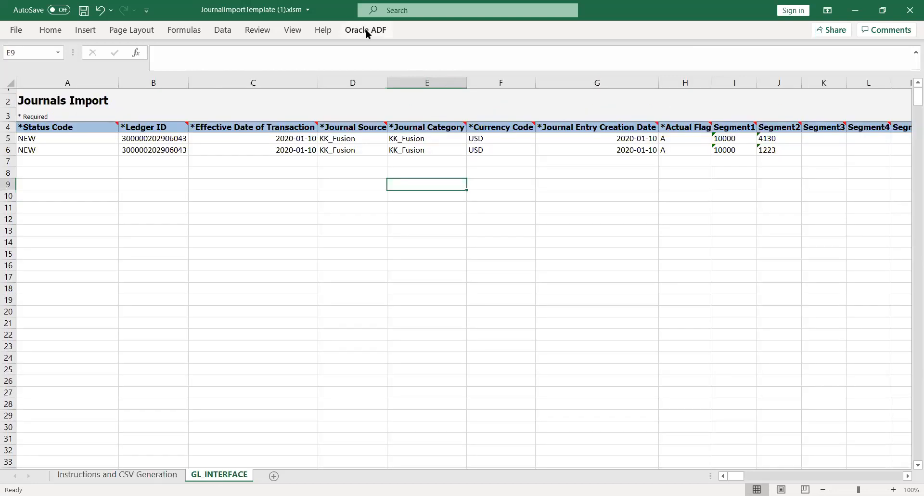
pyautogui.click(365, 29)
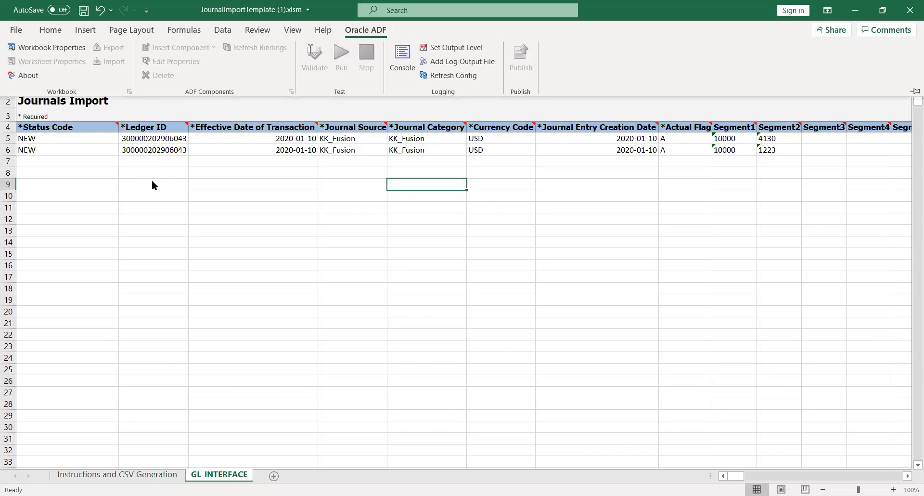
pyautogui.click(20, 29)
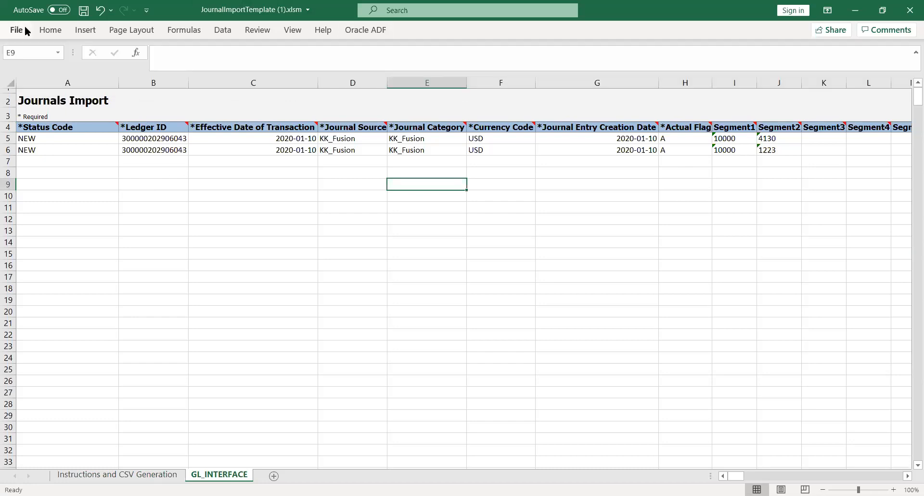
pyautogui.click(118, 474)
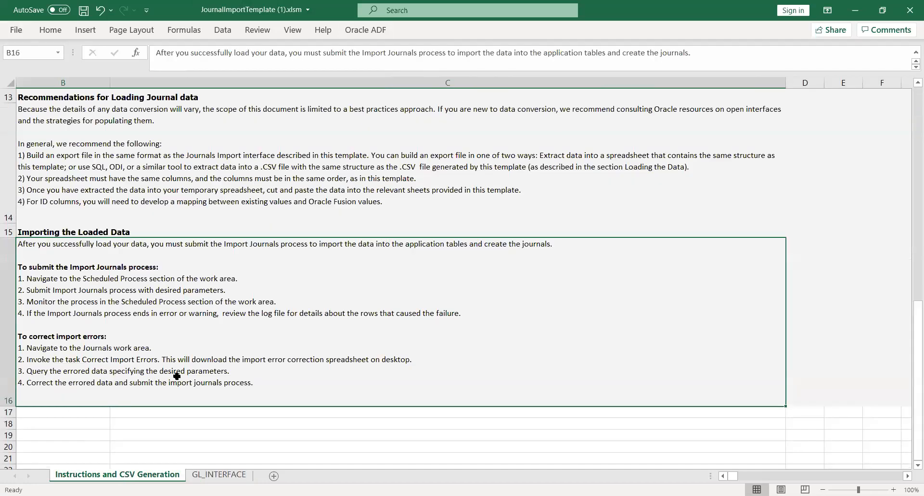
pyautogui.moveTo(909, 387); pyautogui.dragTo(909, 300)
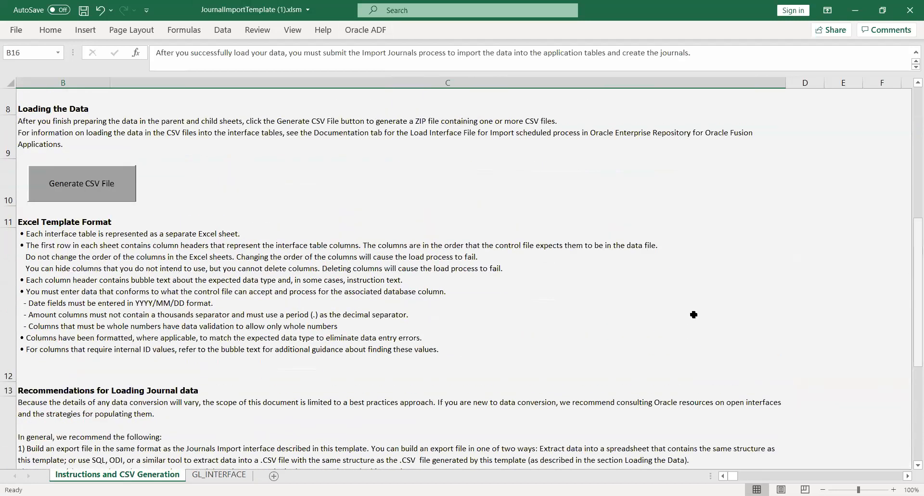
# Generate GlInterface.csv and save it into a newly created New folder inside JV2.
pyautogui.click(84, 196)
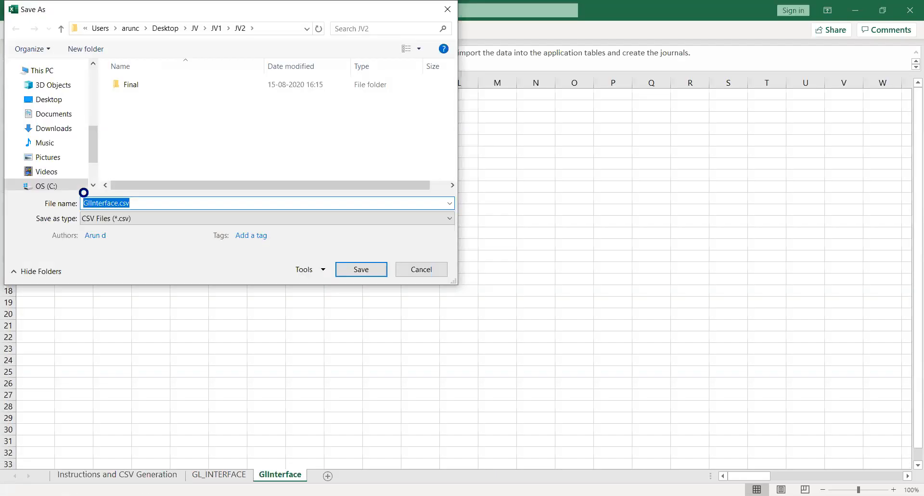
pyautogui.rightClick(143, 137)
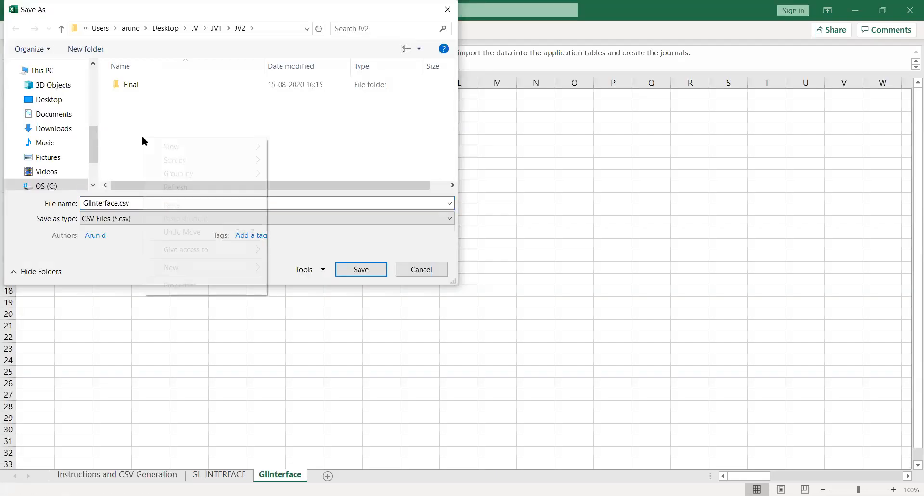
pyautogui.moveTo(223, 264)
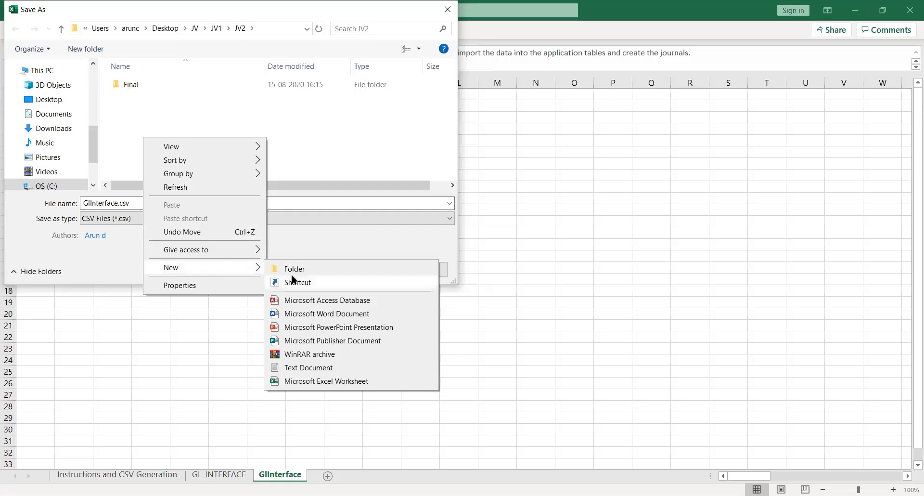
pyautogui.click(304, 270)
pyautogui.press('Return')
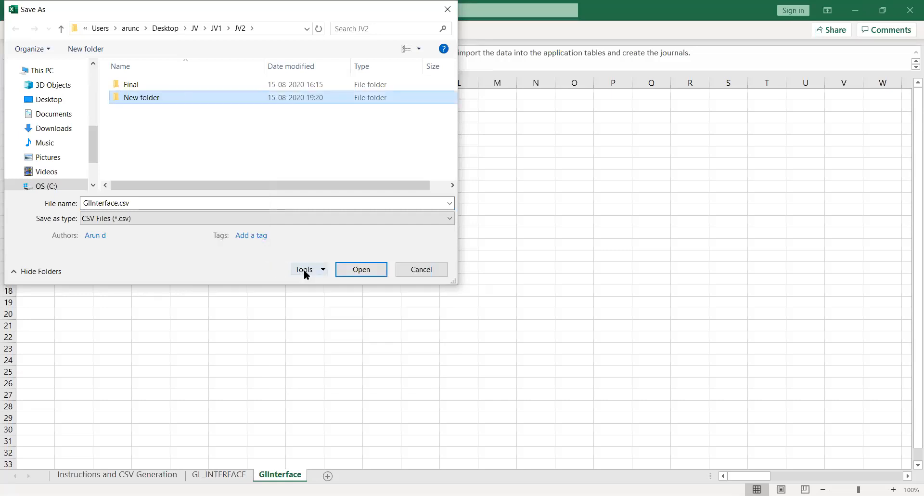
pyautogui.press('Return')
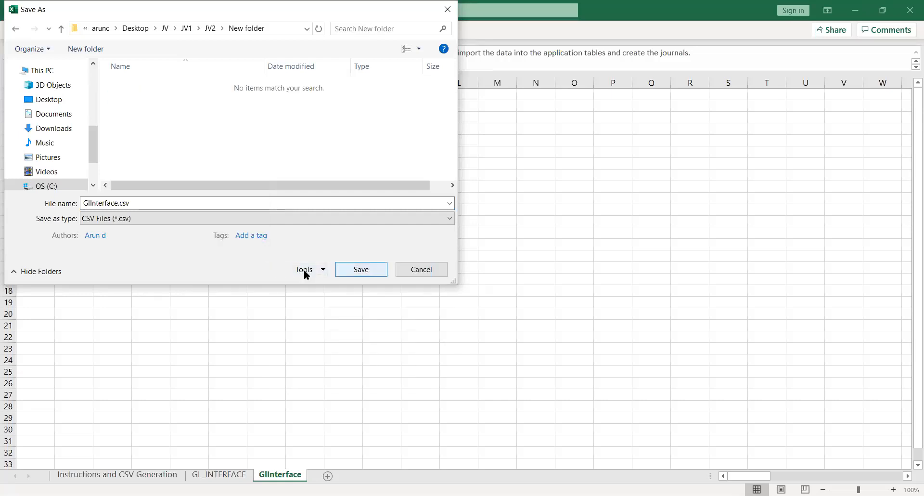
pyautogui.click(365, 269)
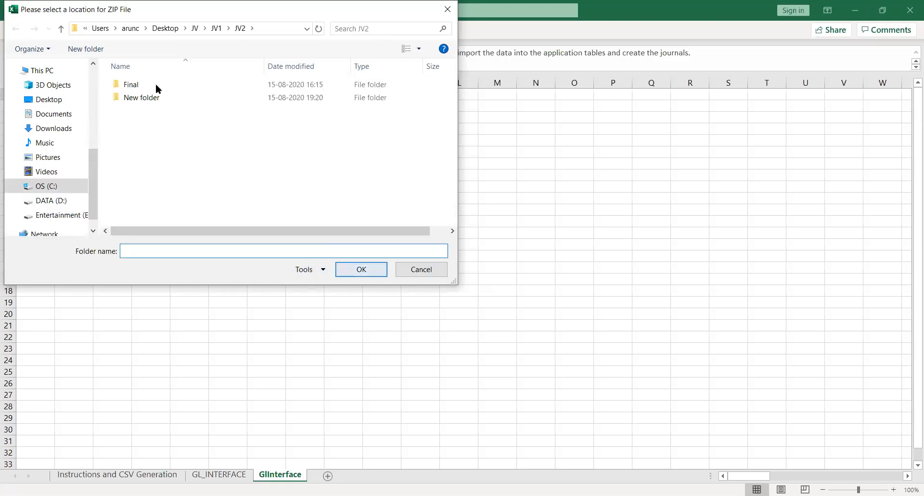
# Create folder 12 inside New folder and choose it as the ZIP file location.
pyautogui.doubleClick(137, 100)
pyautogui.rightClick(136, 101)
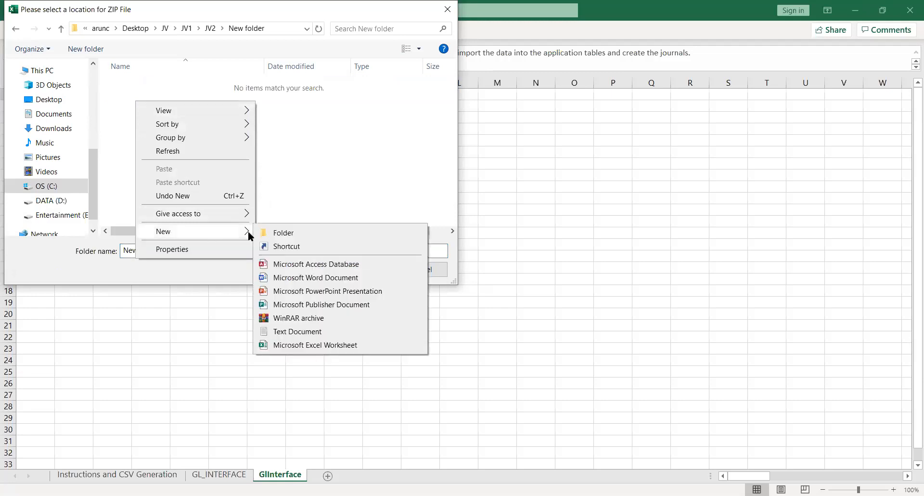
pyautogui.click(275, 233)
pyautogui.write('12')
pyautogui.press('Return')
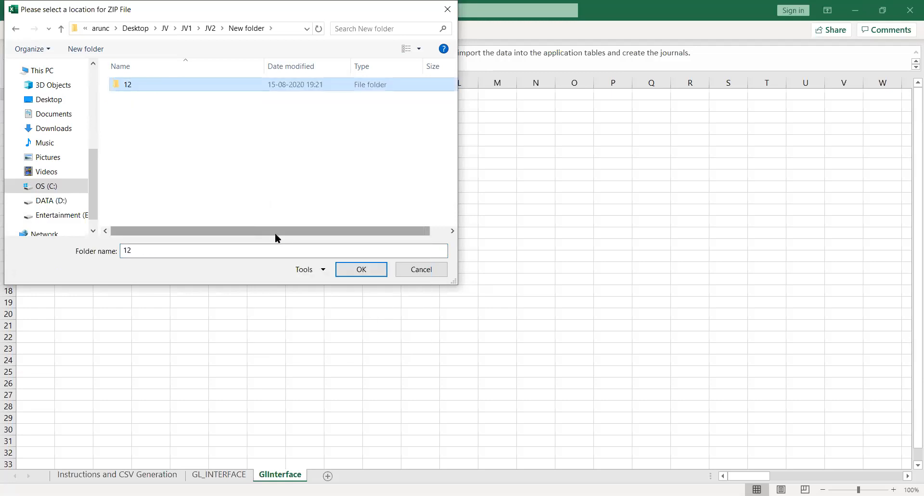
pyautogui.click(363, 276)
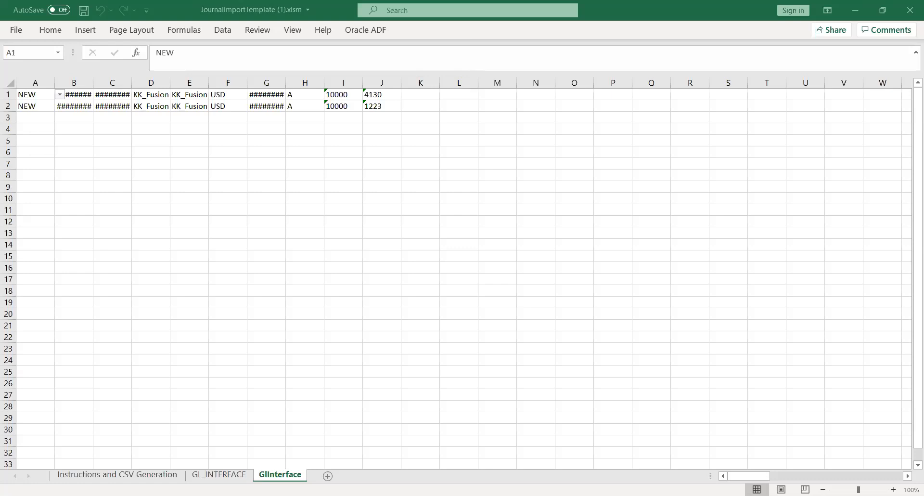
pyautogui.hotkey('alt', 'Tab')
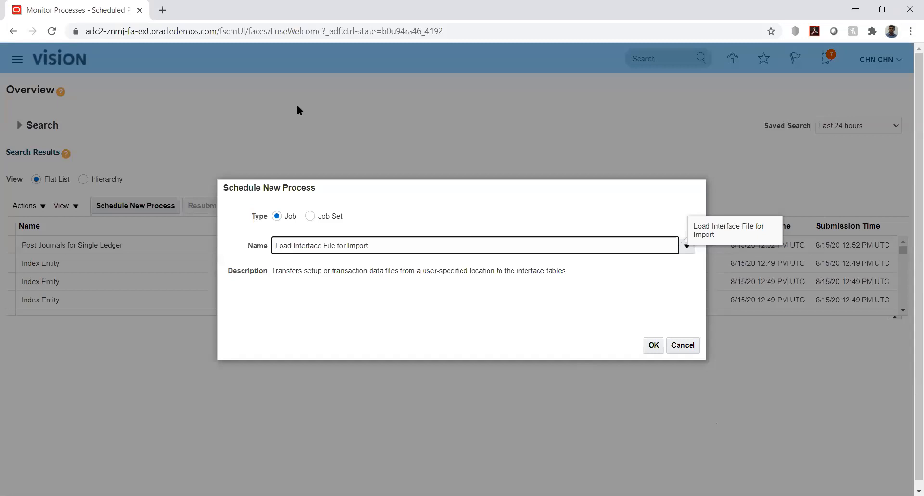
# Confirm Load Interface File for Import as the process and load its Import Process choices.
pyautogui.press('Return')
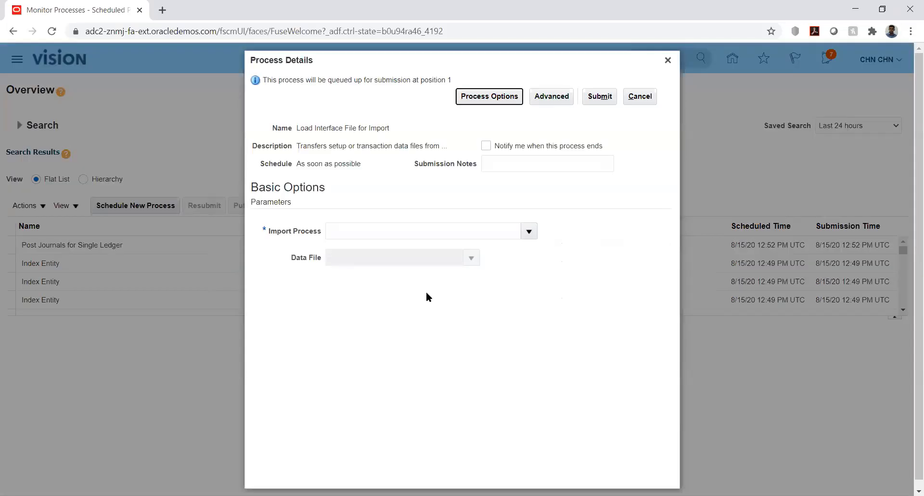
pyautogui.click(527, 232)
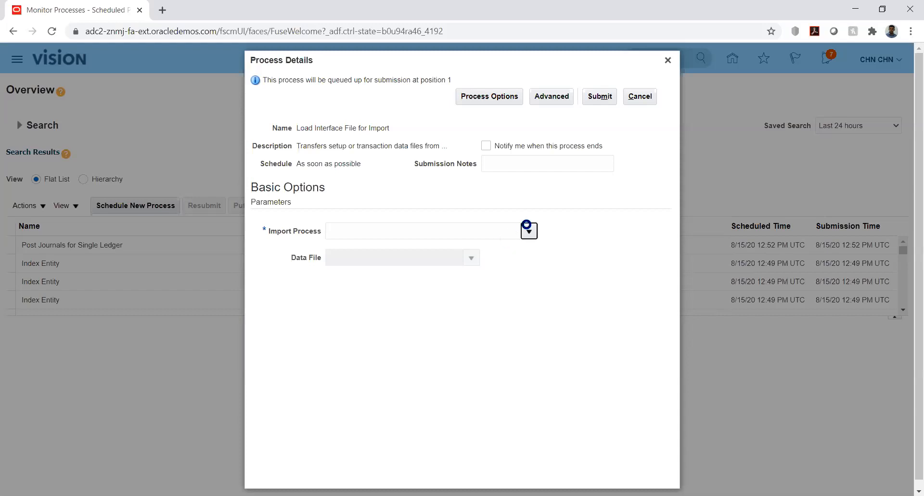
# Search 'Import Journal', pick Import Journals as the import process, and start a new data-file upload.
pyautogui.click(529, 231)
pyautogui.click(342, 431)
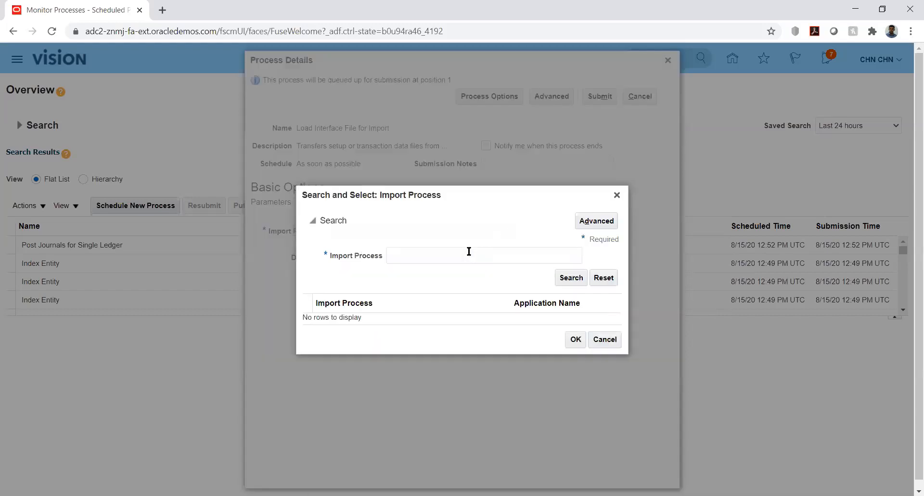
pyautogui.click(464, 252)
pyautogui.write('Import Journal')
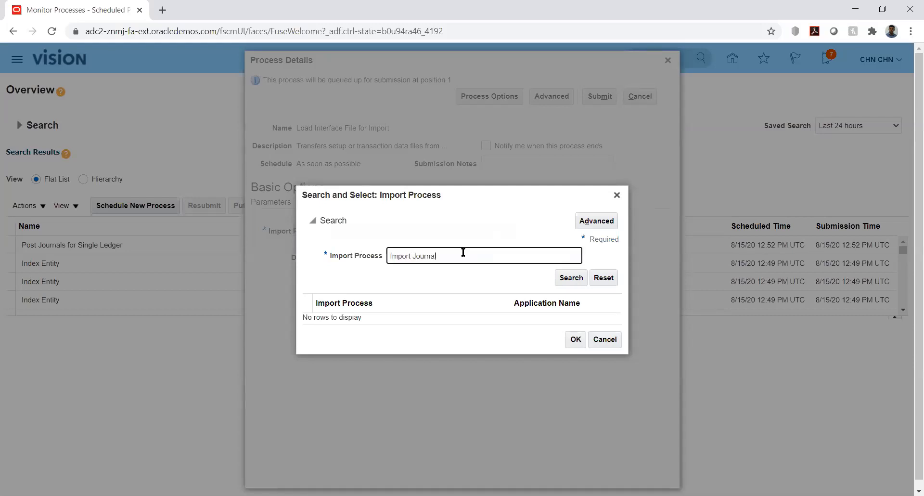
pyautogui.press('Return')
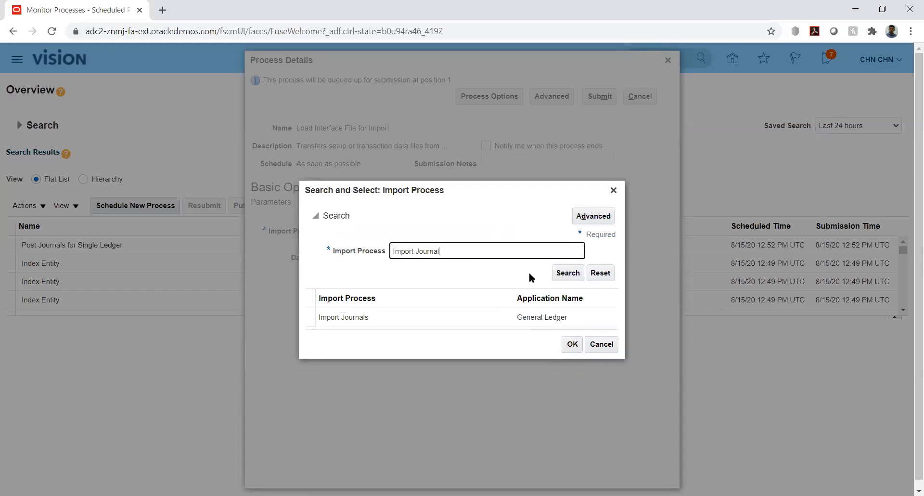
pyautogui.doubleClick(403, 315)
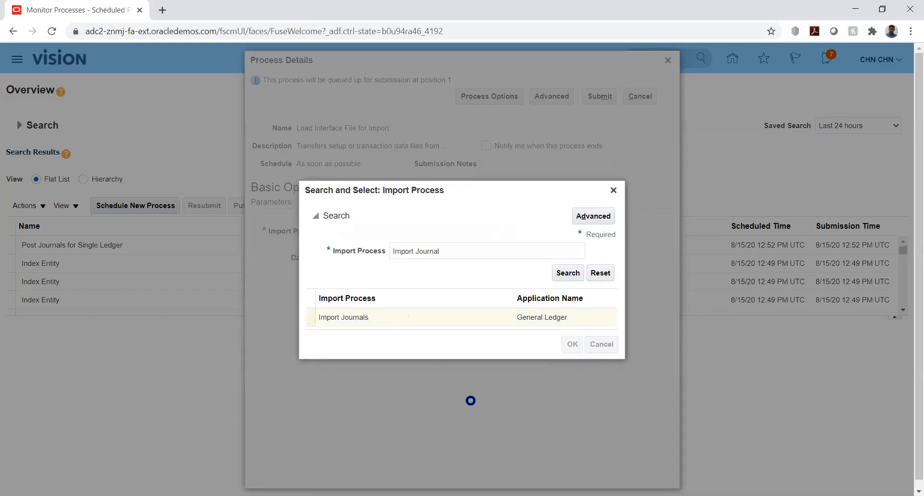
pyautogui.click(470, 255)
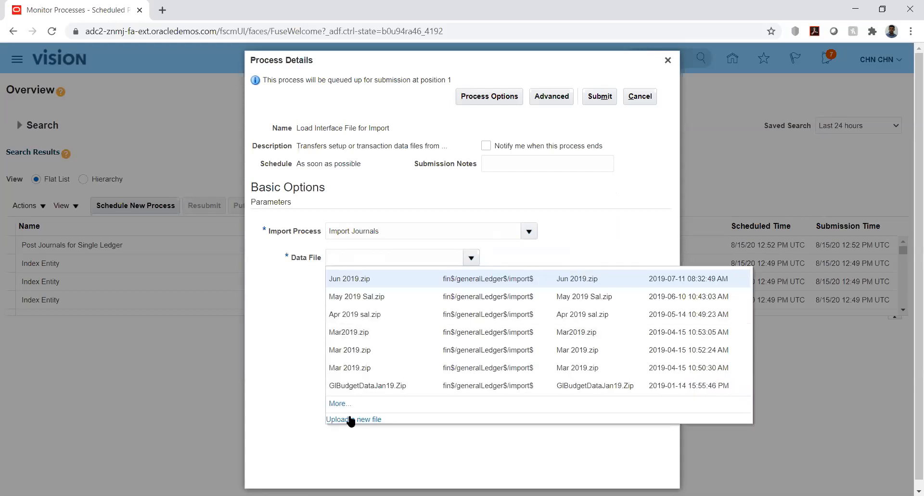
pyautogui.click(351, 420)
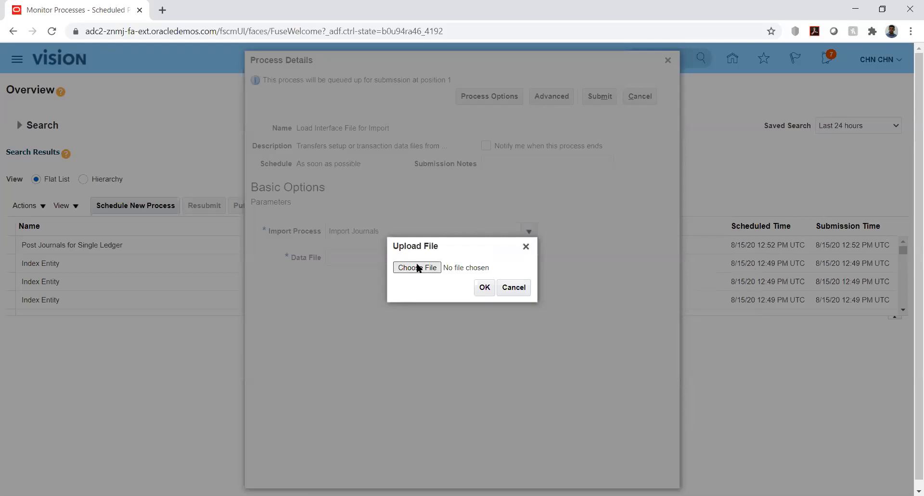
# Upload GlInterface.zip from New folder > 12 as the data file and submit the load.
pyautogui.click(418, 268)
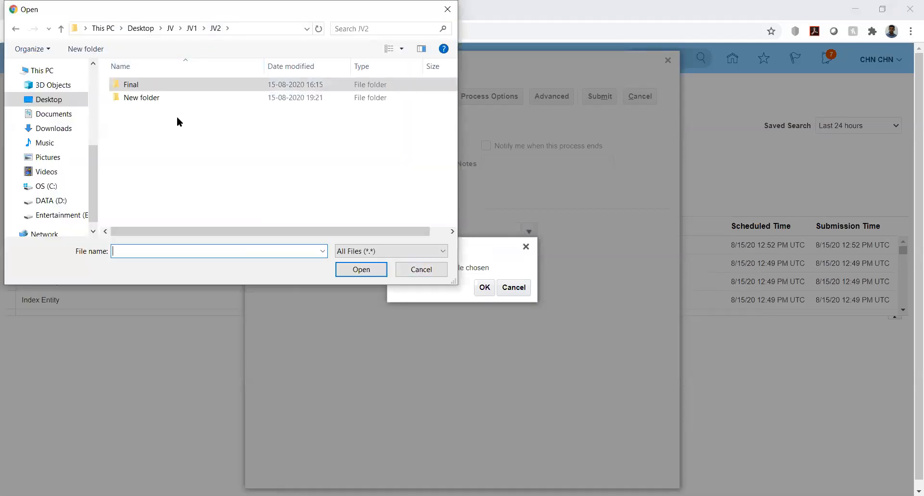
pyautogui.doubleClick(137, 96)
pyautogui.doubleClick(126, 86)
pyautogui.click(125, 85)
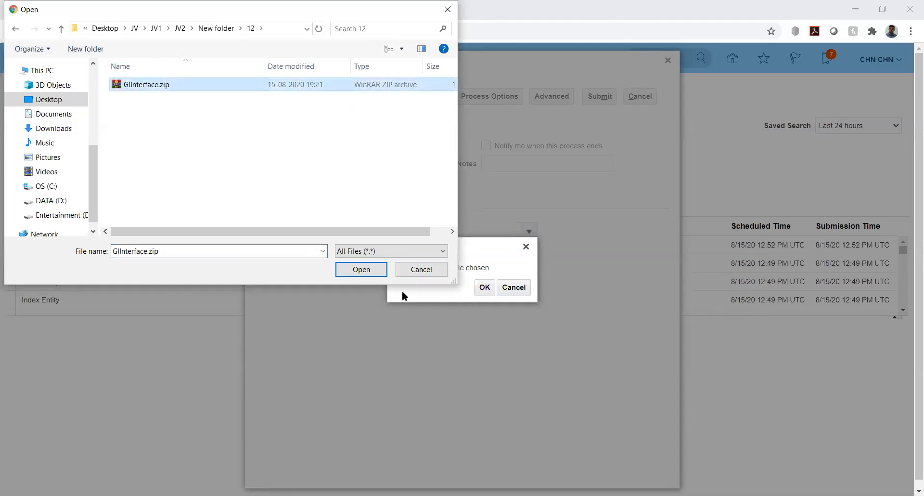
pyautogui.click(362, 269)
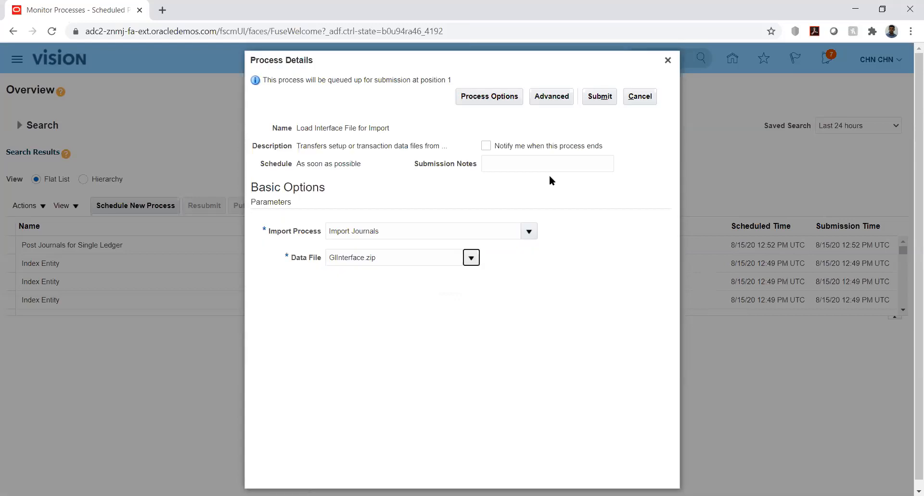
pyautogui.click(597, 97)
pyautogui.click(593, 177)
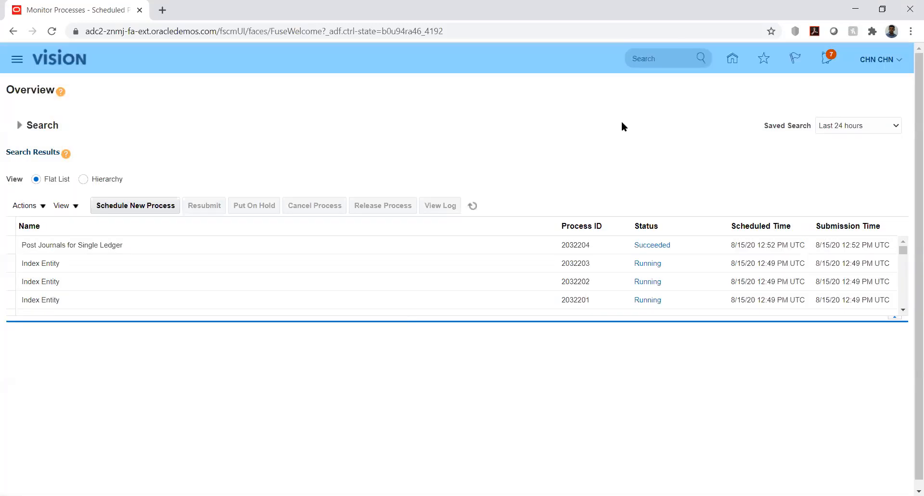
# Refresh until process 2032324, Transfer File and Load File to Interface all show Succeeded.
pyautogui.click(473, 205)
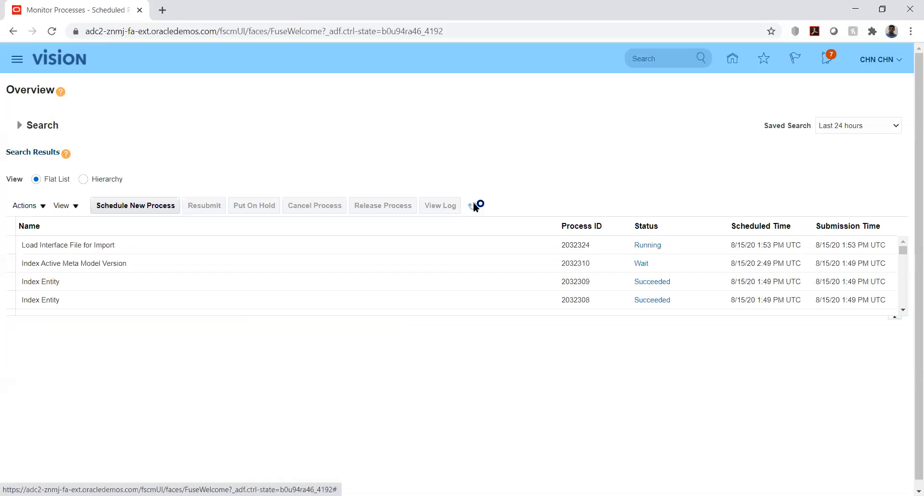
pyautogui.click(473, 206)
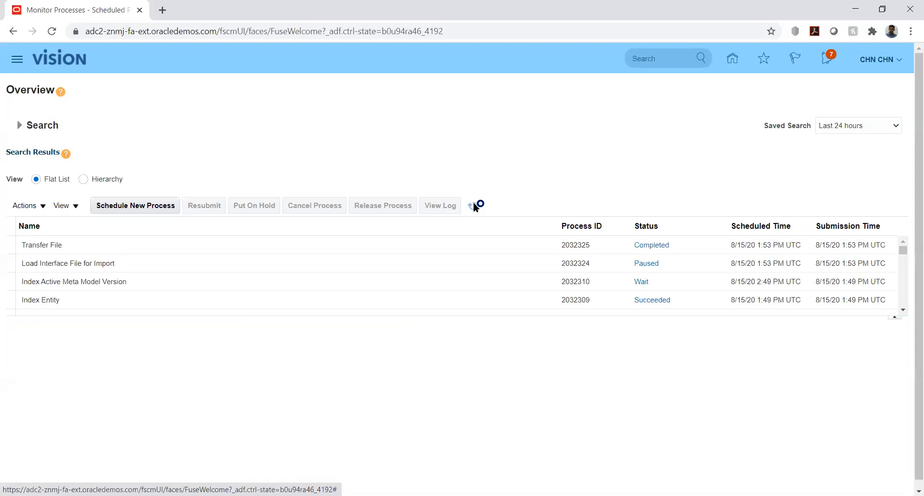
pyautogui.click(473, 206)
pyautogui.click(474, 206)
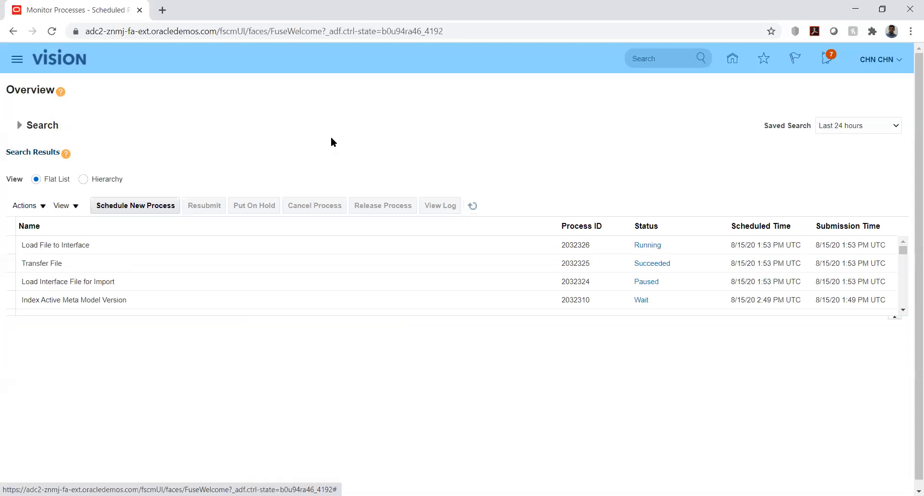
pyautogui.click(164, 206)
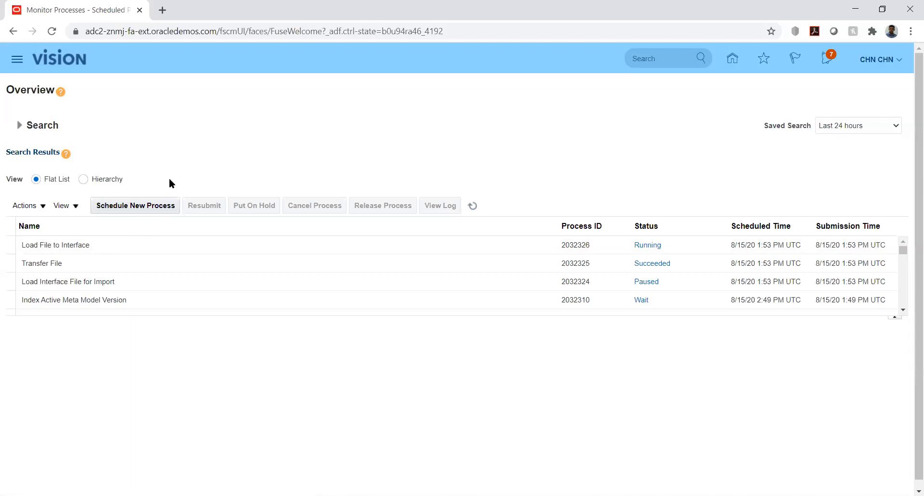
pyautogui.click(473, 206)
# Inspect Load Interface File for Import's child processes in Hierarchy view, then return to the home page.
pyautogui.click(83, 180)
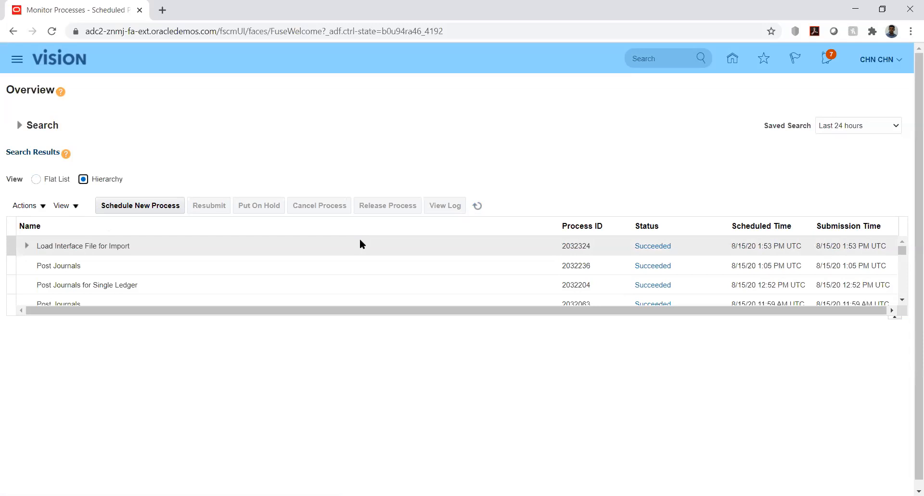
pyautogui.click(483, 205)
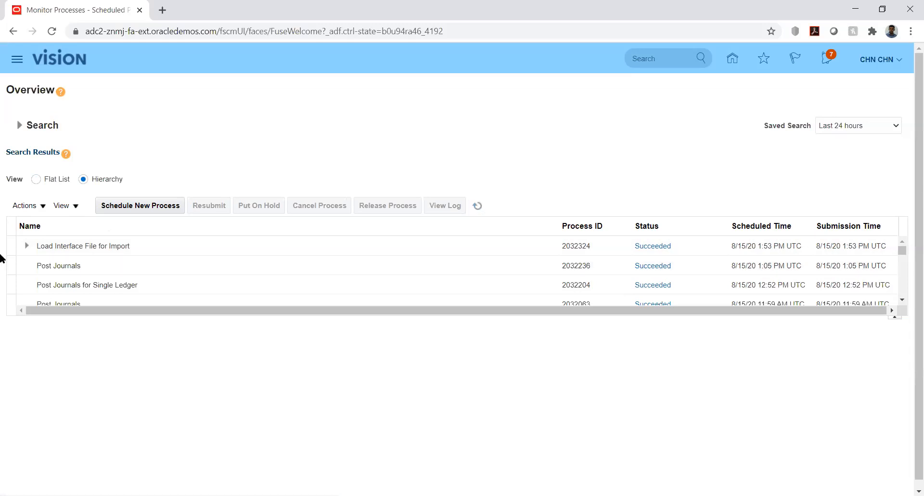
pyautogui.click(27, 245)
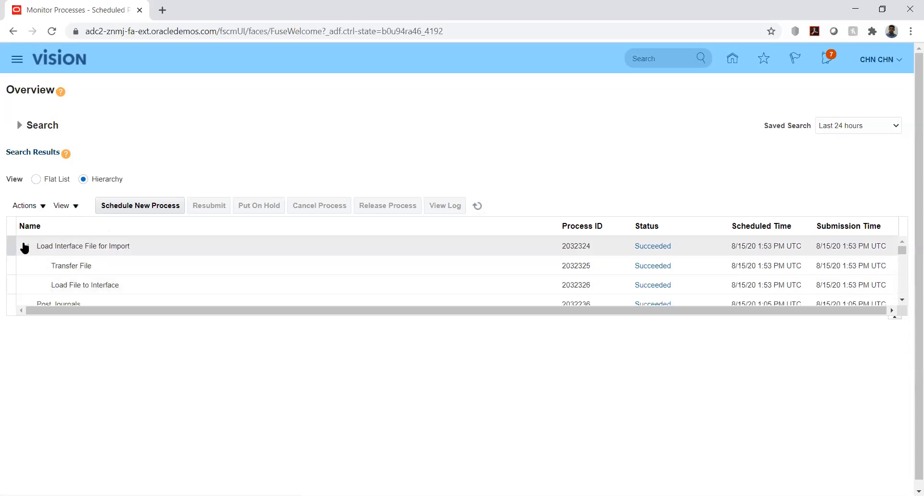
pyautogui.click(25, 246)
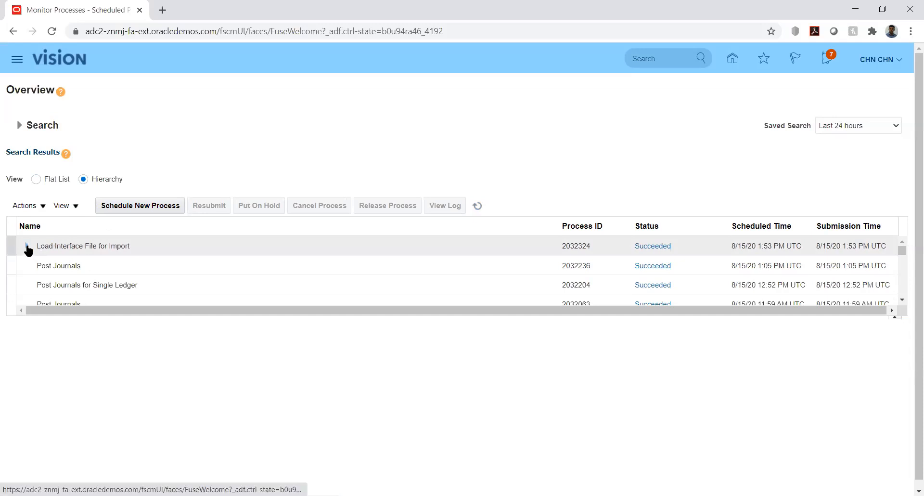
pyautogui.click(27, 248)
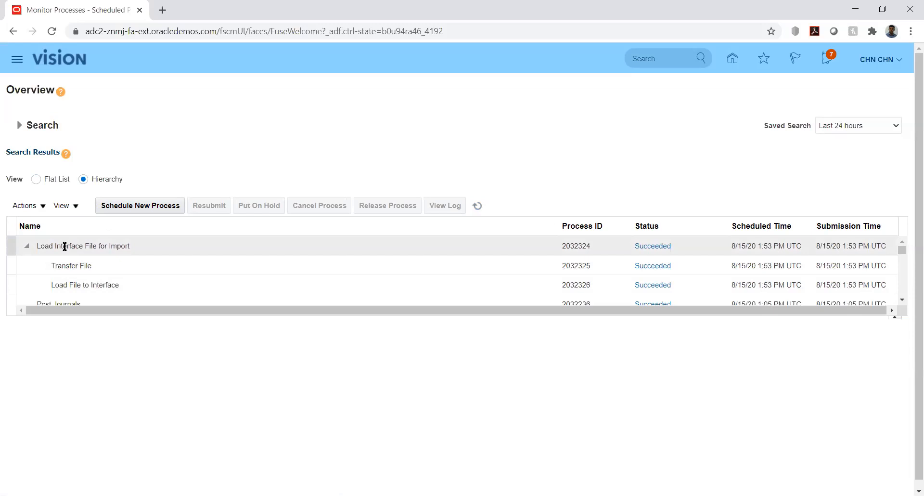
pyautogui.click(27, 246)
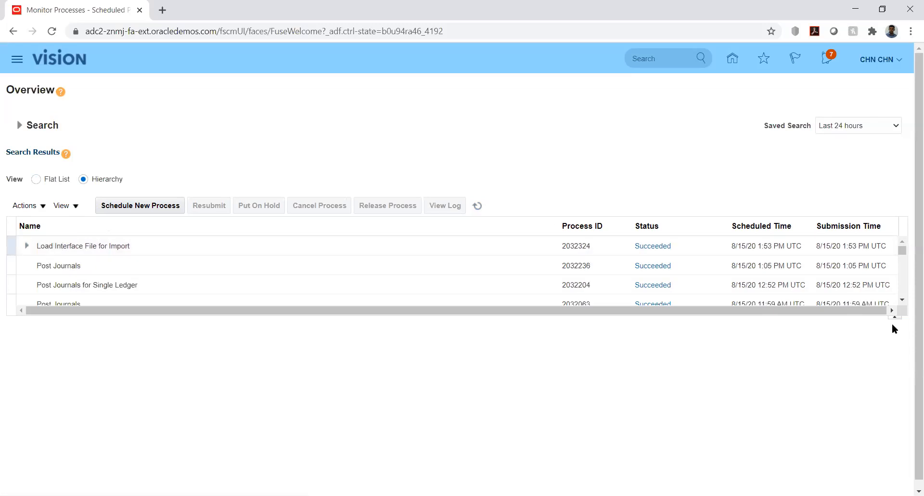
pyautogui.click(903, 251)
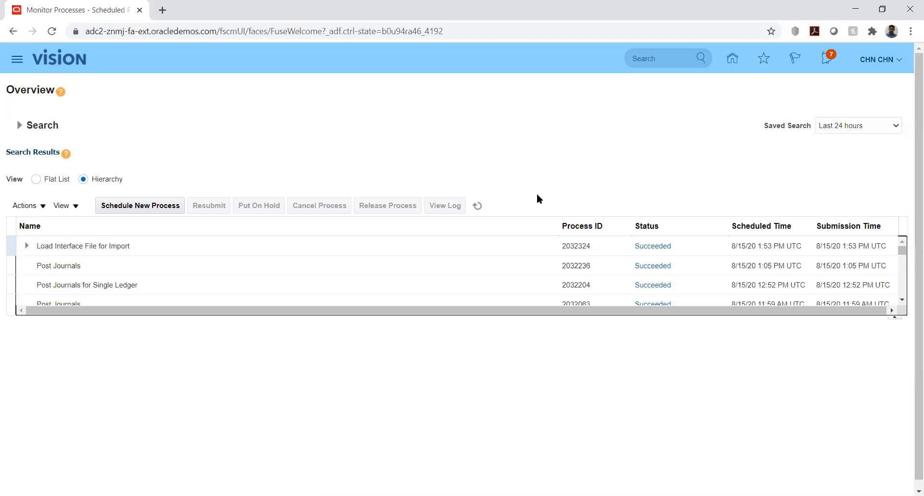
pyautogui.click(733, 60)
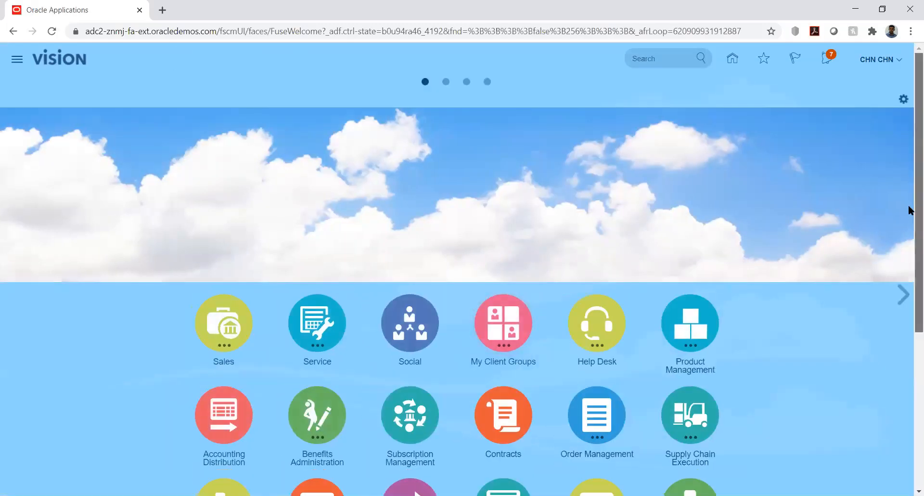
# Open the Import Journals process from General Accounting > Journals.
pyautogui.scroll(-5, 909, 213)
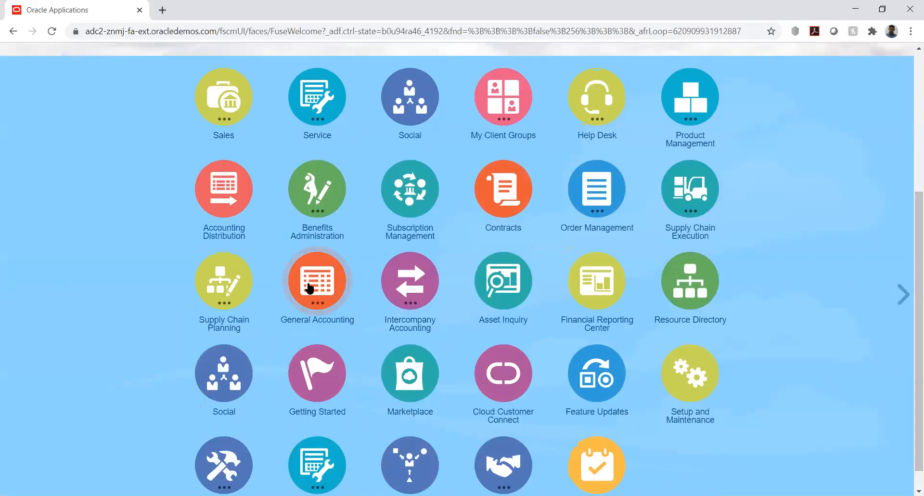
pyautogui.click(309, 288)
pyautogui.click(320, 366)
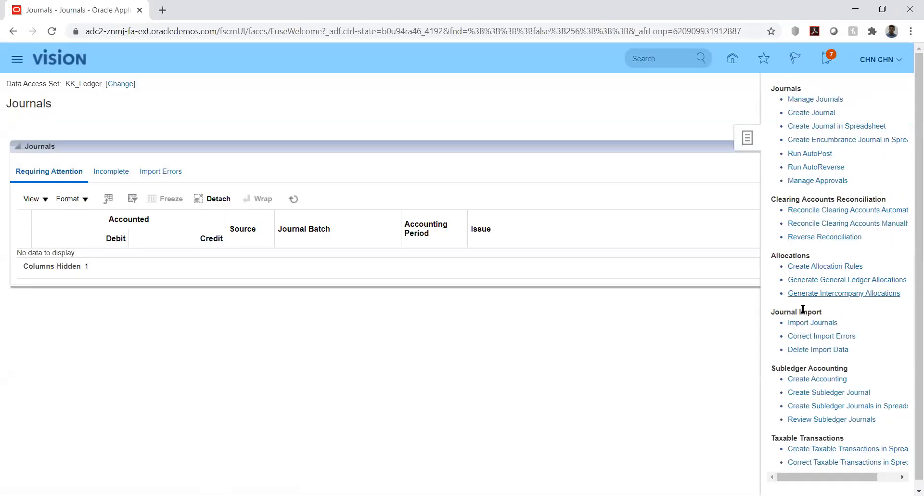
pyautogui.click(810, 324)
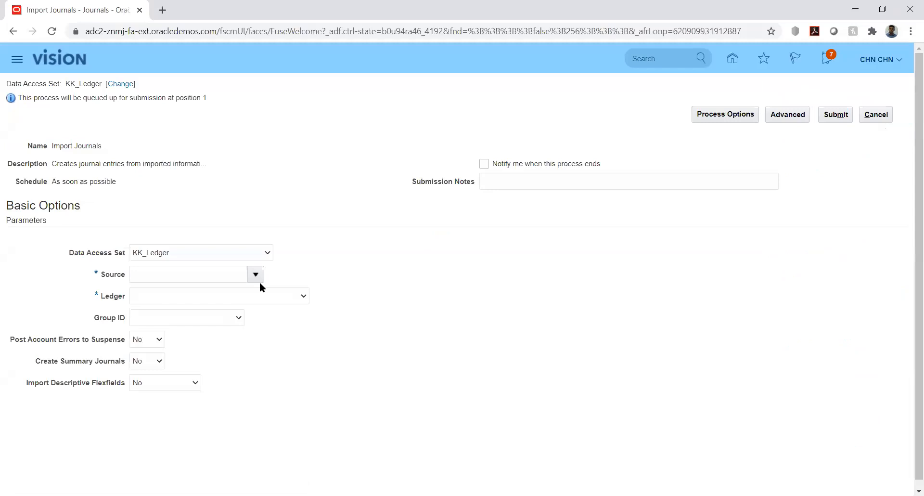
# Enter KK_Fusion as the Source for Import Journals.
pyautogui.click(233, 273)
pyautogui.write('KK')
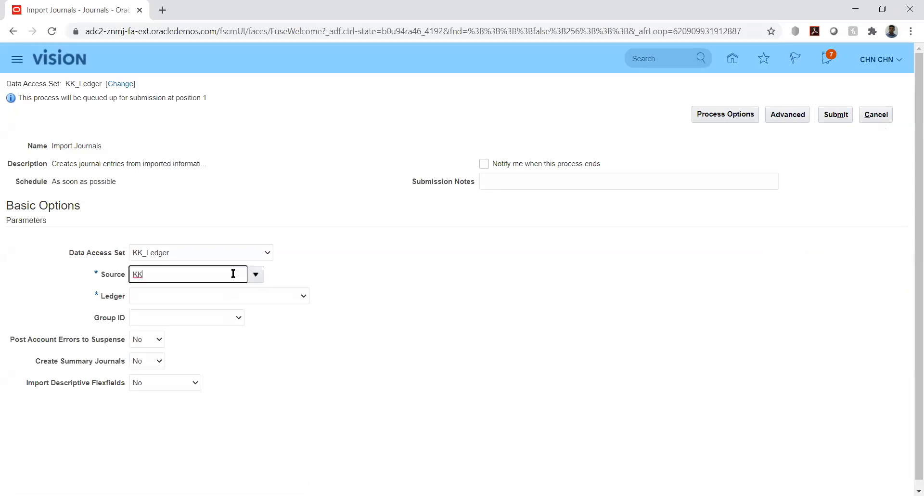
pyautogui.write('_')
pyautogui.write('le')
pyautogui.press('BackSpace')
pyautogui.press('BackSpace')
pyautogui.write('Fusion')
pyautogui.press('Tab')
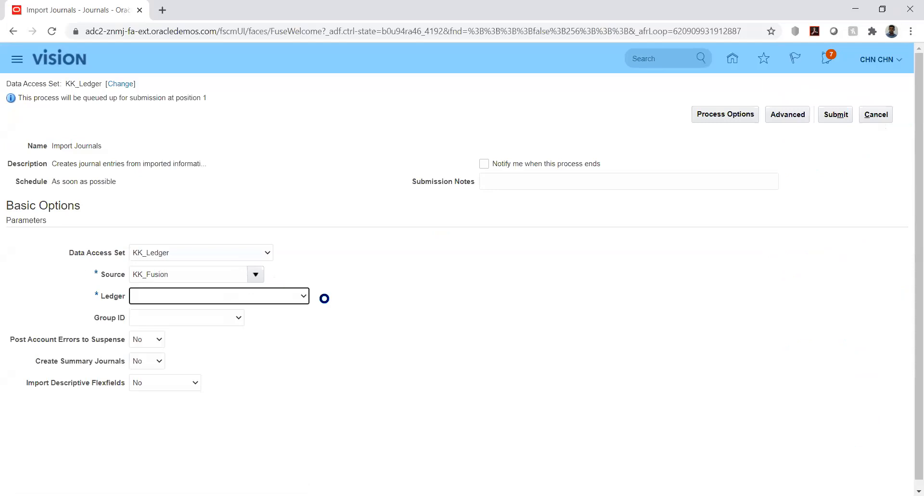
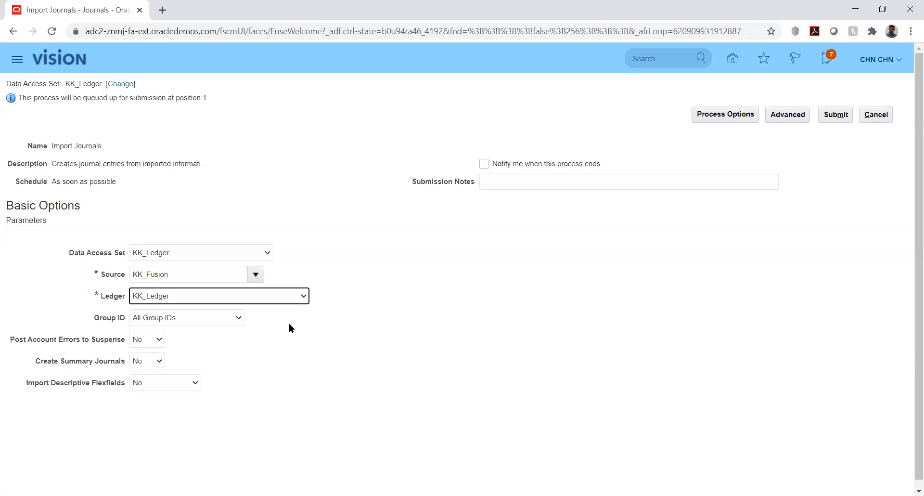
# Leave the KK_Ledger field and list the Group ID values for Import Journals.
pyautogui.click(293, 319)
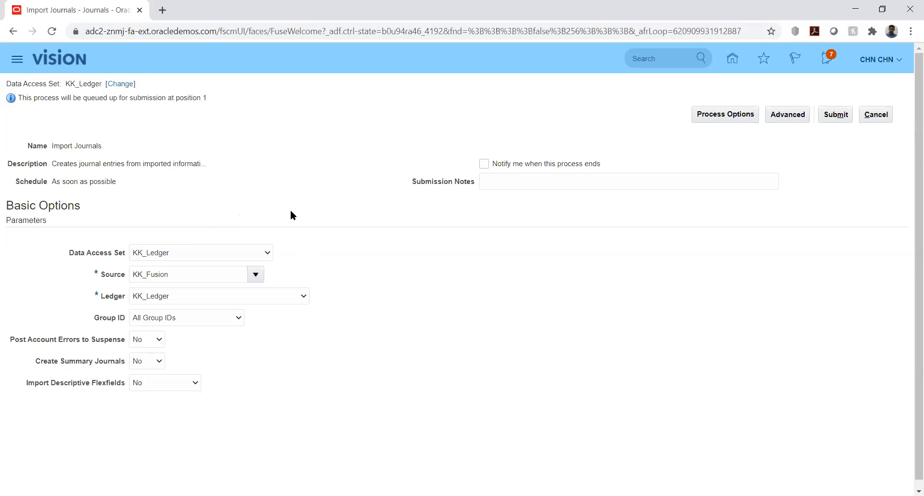
pyautogui.click(229, 316)
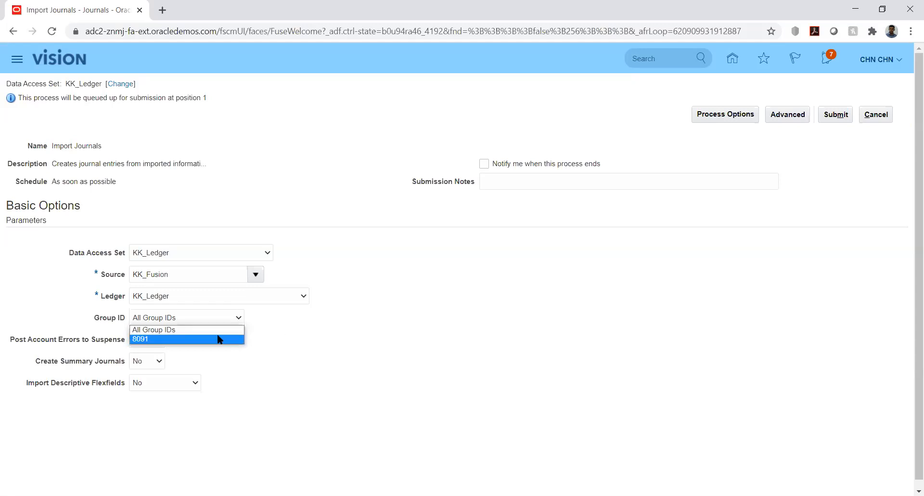
# Choose Group ID 8091 and submit Import Journals, acknowledging process 2032333.
pyautogui.click(156, 340)
pyautogui.click(328, 333)
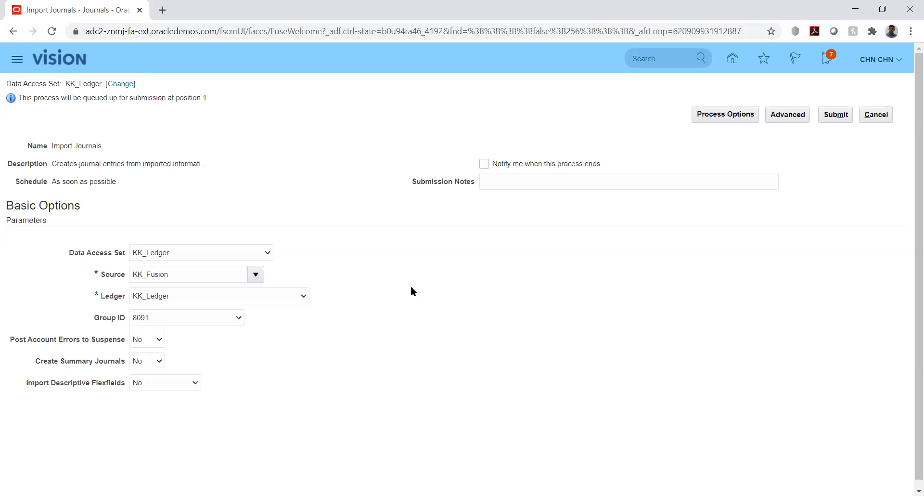
pyautogui.click(238, 317)
pyautogui.click(301, 322)
pyautogui.click(831, 116)
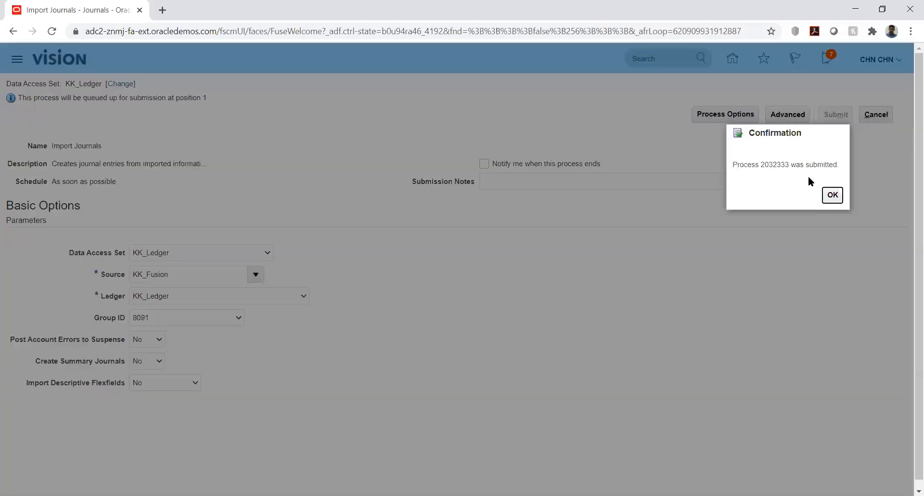
pyautogui.click(833, 194)
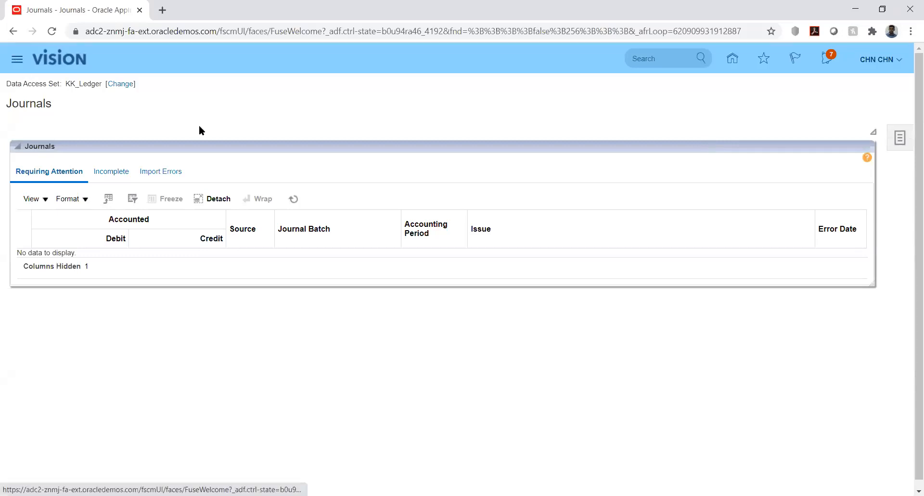
# Open Tools > Scheduled Processes and refresh to see Import Journals 2032333 Paused and child 2032335 Completed.
pyautogui.click(14, 62)
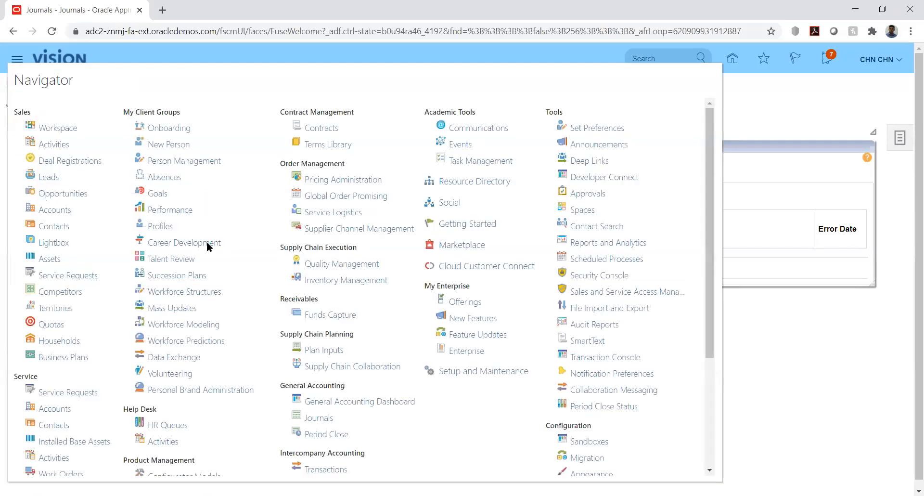
pyautogui.click(601, 259)
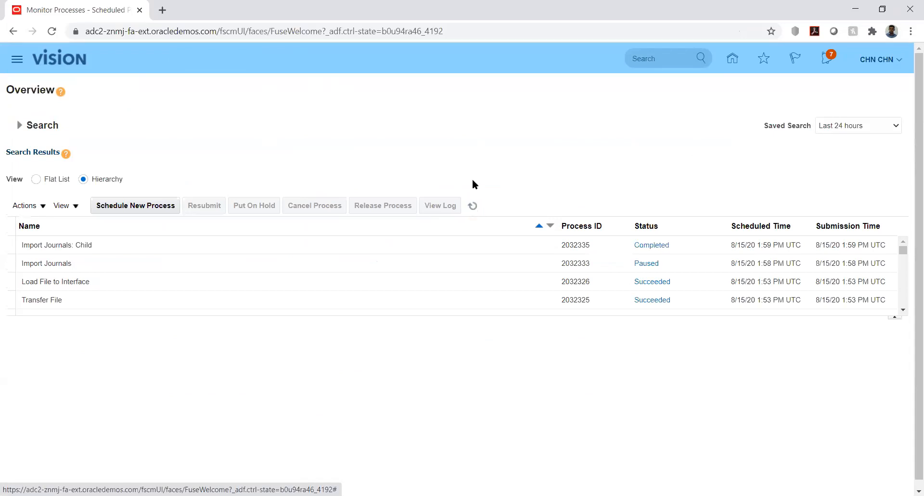
pyautogui.click(473, 207)
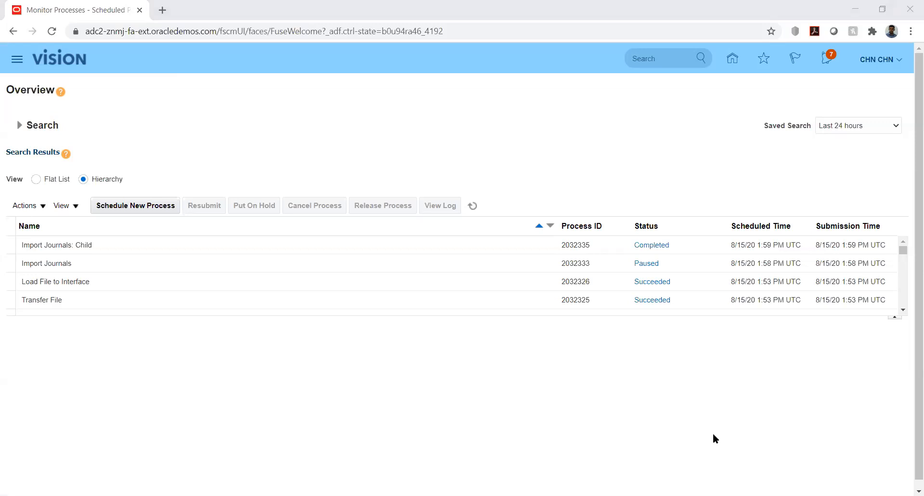
pyautogui.hotkey('alt', 'Tab')
# On the GL_INTERFACE sheet, move along row 6 to the HW Test reference values.
pyautogui.click(223, 475)
pyautogui.click(437, 212)
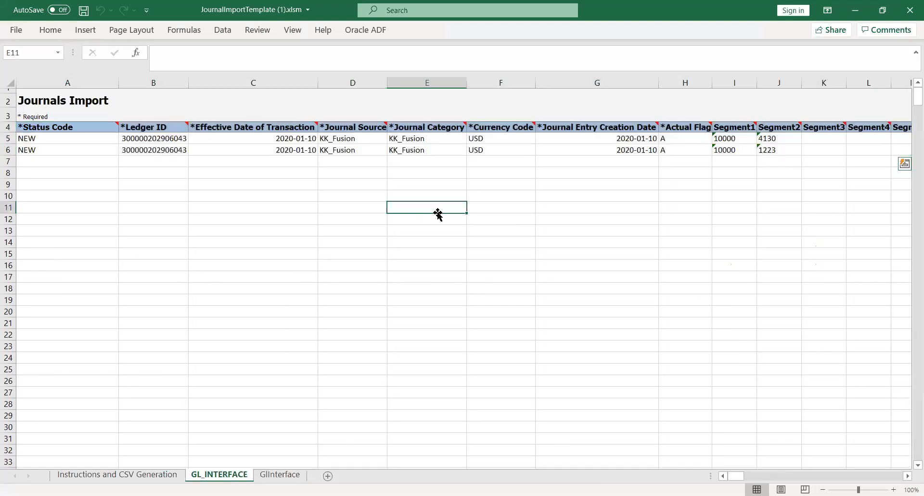
pyautogui.click(435, 152)
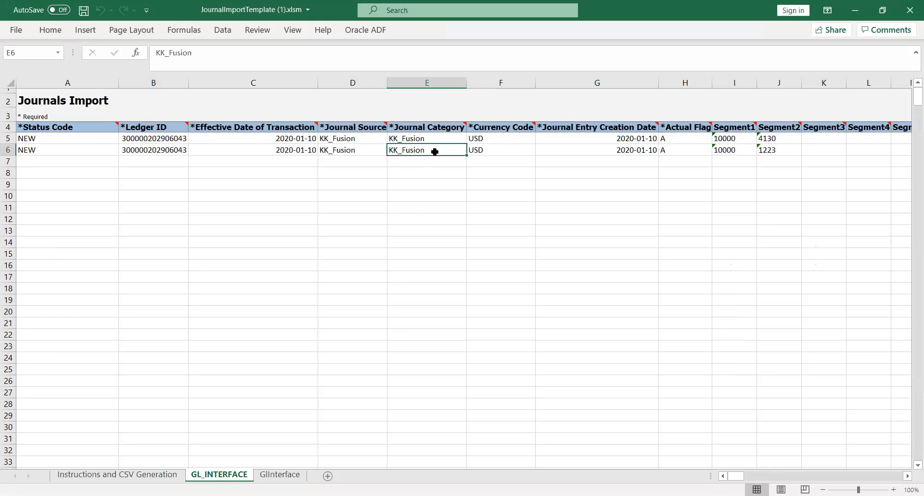
pyautogui.press('Right')
pyautogui.press('Right')
pyautogui.press('Right')
pyautogui.press('Right')
pyautogui.press('Right')
pyautogui.press('Right')
pyautogui.press('Right')
pyautogui.press('Right')
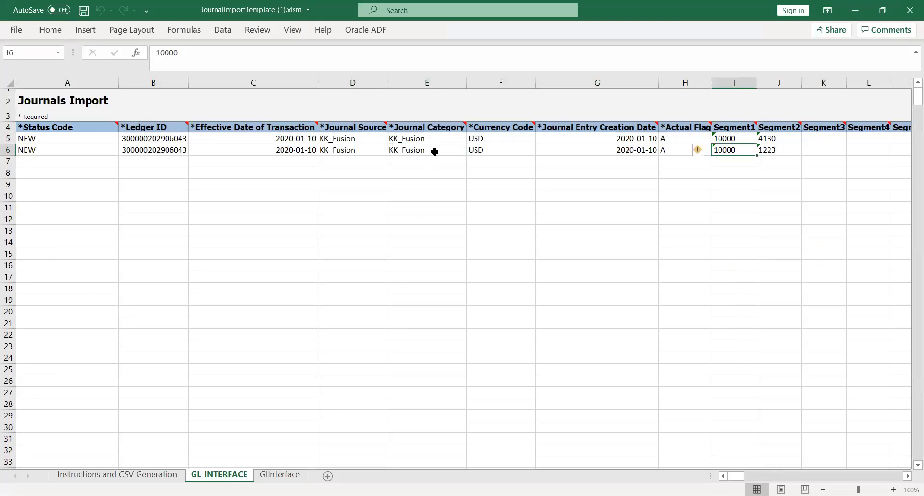
pyautogui.press('Right')
pyautogui.press('Right')
pyautogui.press('Right')
pyautogui.press('Right')
pyautogui.press('Right')
pyautogui.press('Right')
pyautogui.press('Right')
pyautogui.press('Right')
pyautogui.press('Right')
pyautogui.press('Right')
pyautogui.press('Right')
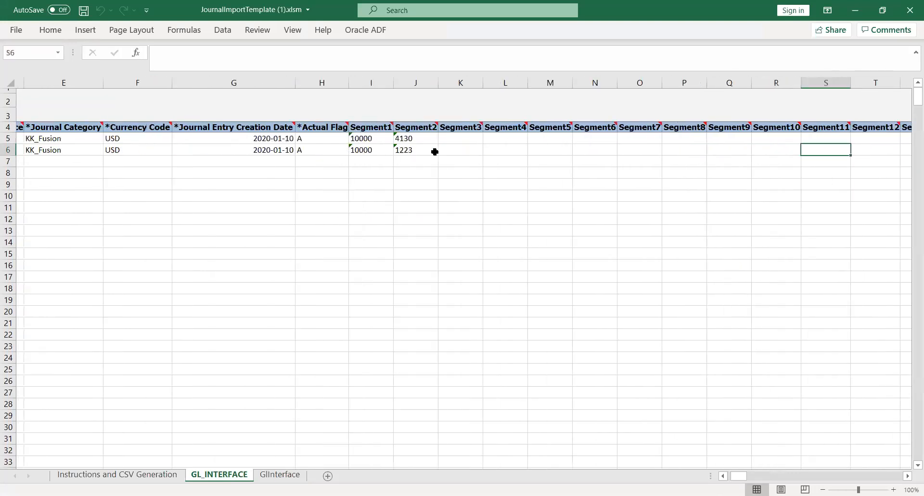
pyautogui.press('Right')
pyautogui.press('Right')
pyautogui.press('Right')
pyautogui.press('Right')
pyautogui.press('Right')
pyautogui.press('Right')
pyautogui.press('Right')
pyautogui.press('Right')
pyautogui.press('Right')
pyautogui.press('Right')
pyautogui.press('Right')
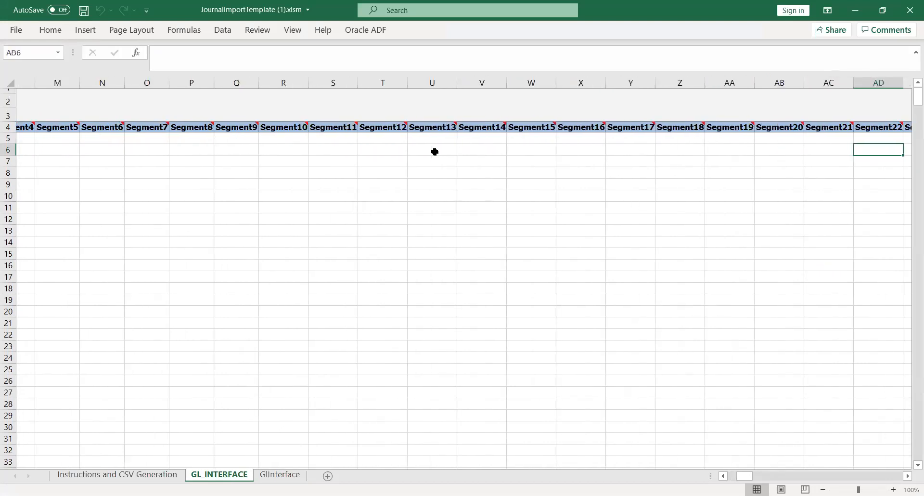
pyautogui.press('Right')
pyautogui.press('Right')
pyautogui.press('Right')
pyautogui.press('Right')
pyautogui.press('Right')
pyautogui.press('Right')
pyautogui.press('Right')
pyautogui.press('Right')
pyautogui.press('Right')
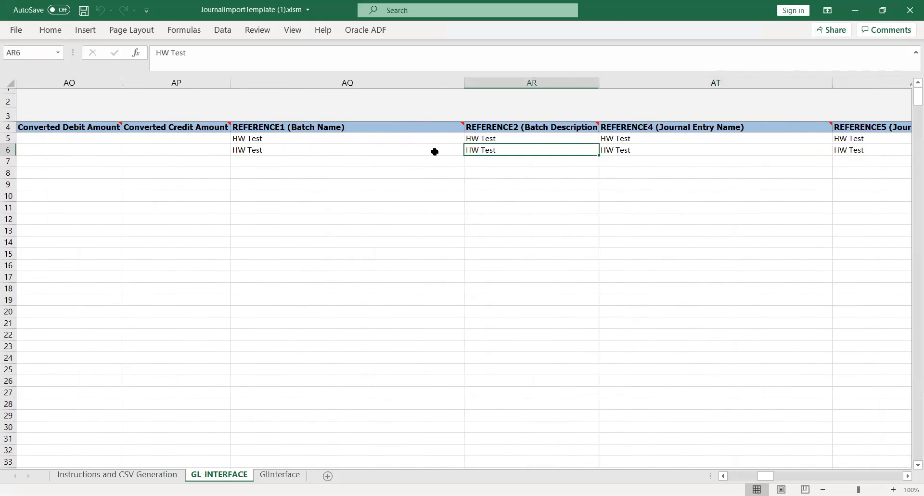
# Check the REFERENCE1, REFERENCE2 and REFERENCE4 headings, then return to the browser.
pyautogui.press('Left')
pyautogui.press('Up')
pyautogui.press('Up')
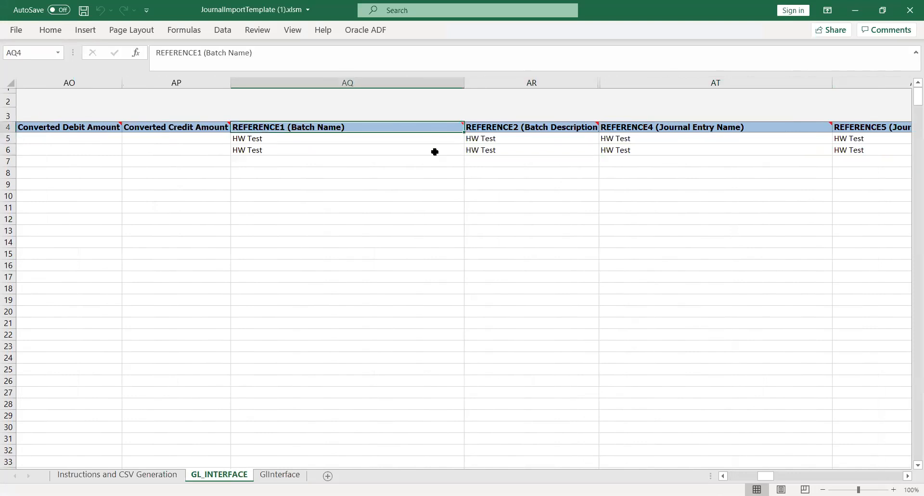
pyautogui.press('Right')
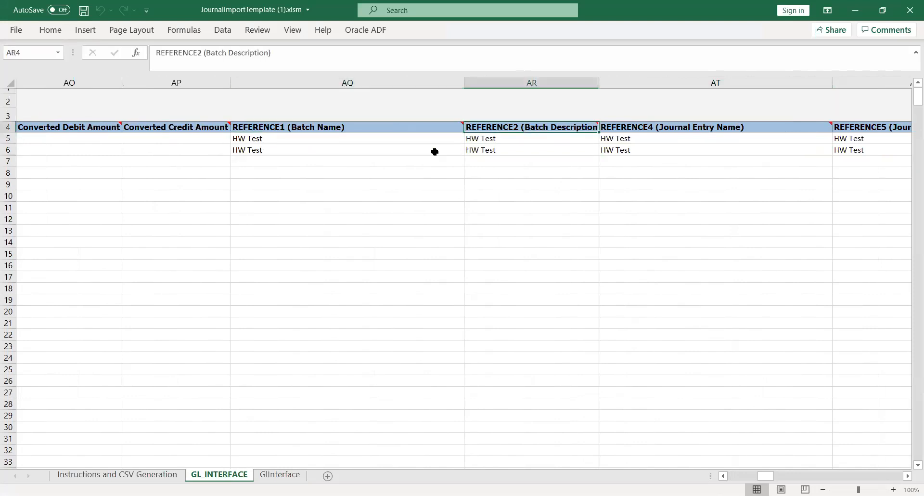
pyautogui.press('Right')
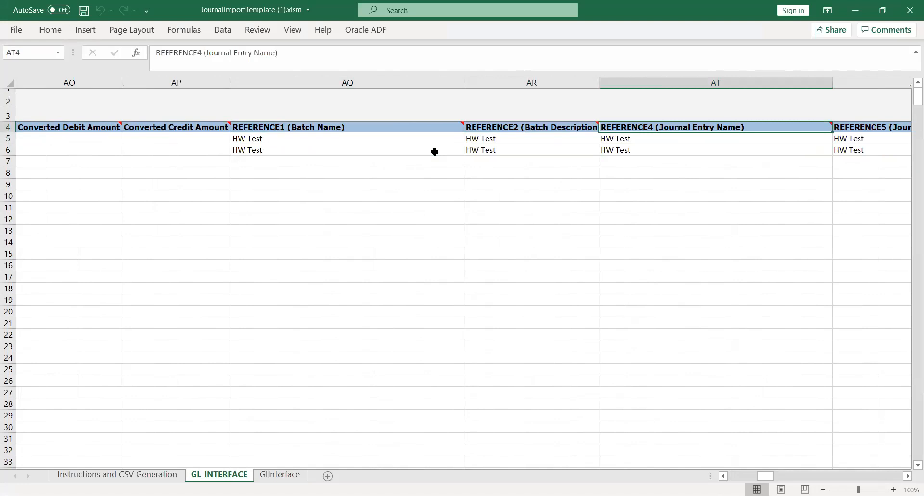
pyautogui.press('Right')
pyautogui.press('Right')
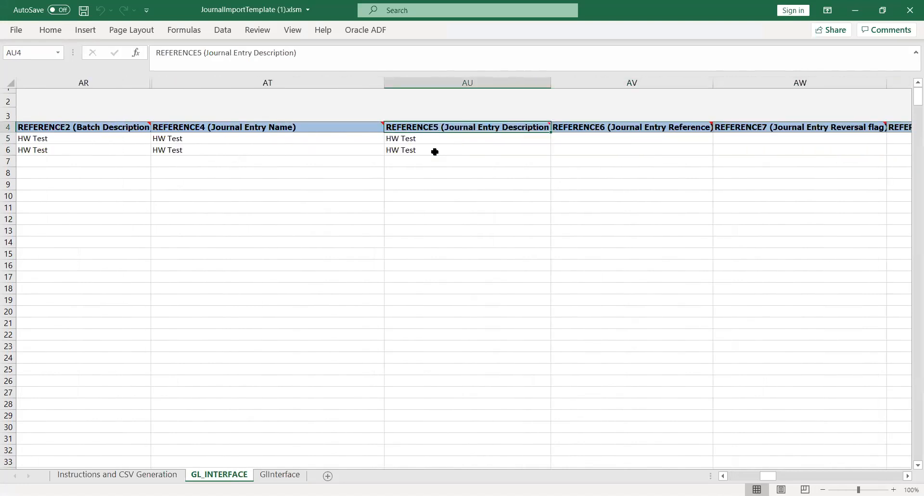
pyautogui.press('Left')
pyautogui.press('Left')
pyautogui.press('Left')
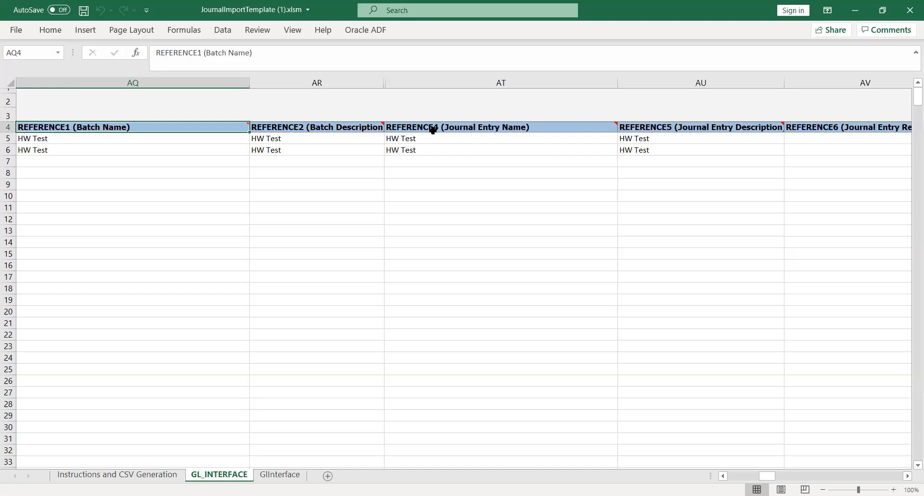
pyautogui.hotkey('alt', 'Tab')
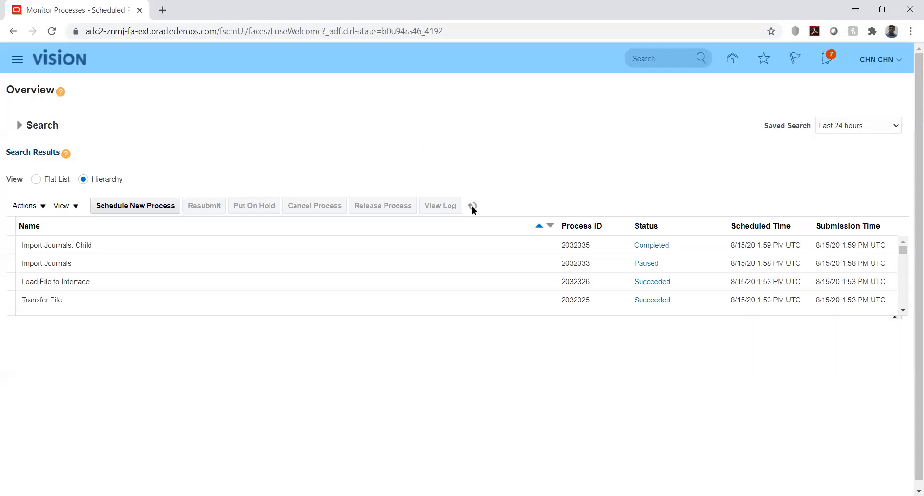
# Refresh the process list, then open Manage Journals from General Accounting > Journals.
pyautogui.click(472, 206)
pyautogui.click(733, 59)
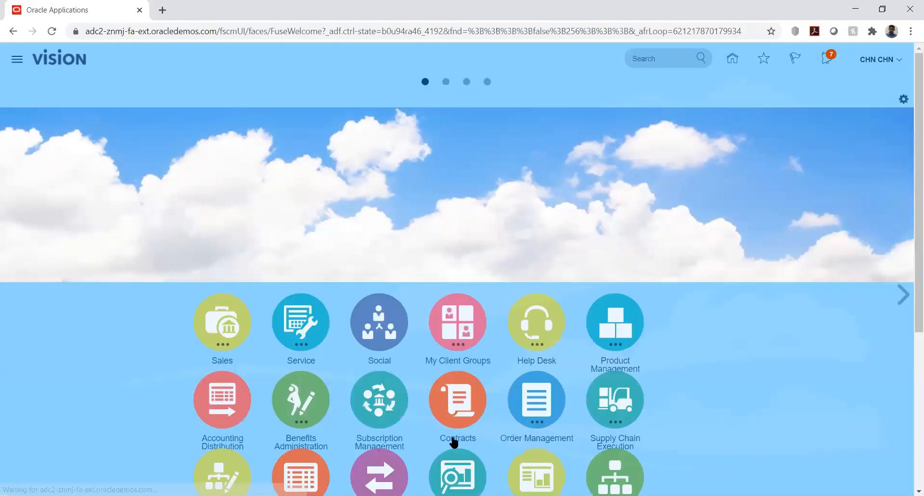
pyautogui.scroll(-5, 910, 313)
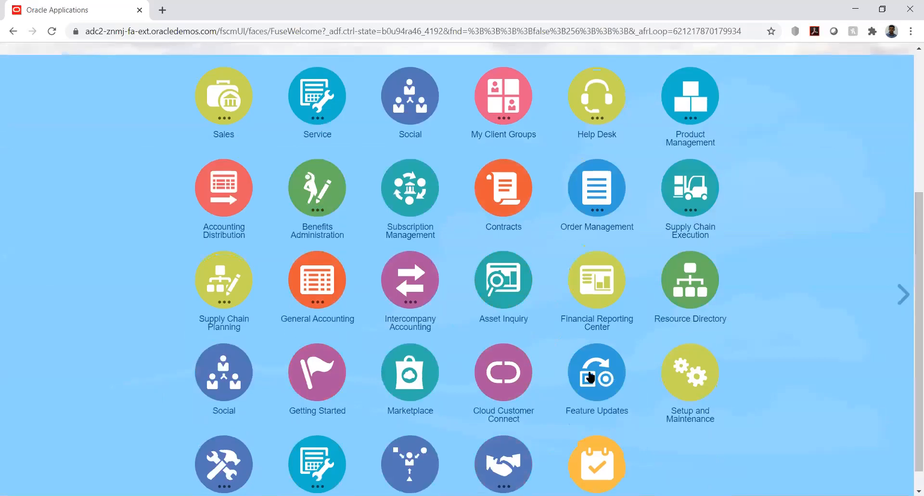
pyautogui.click(323, 284)
pyautogui.click(325, 362)
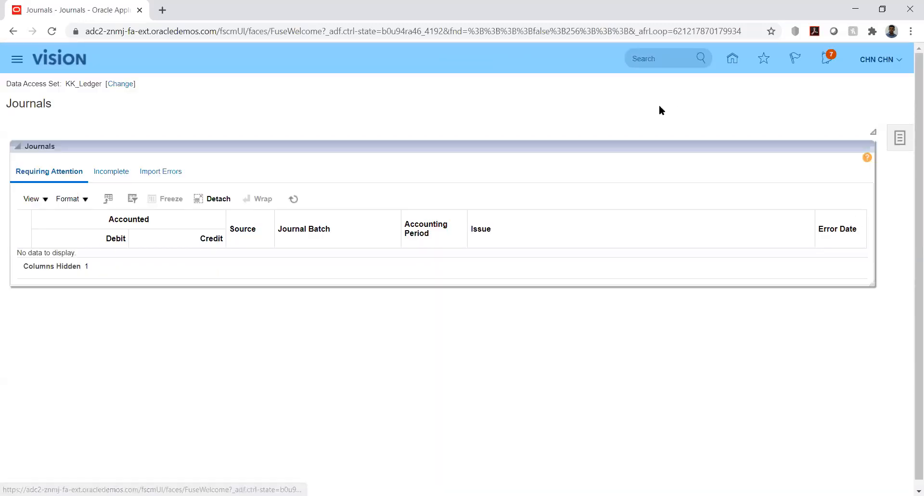
pyautogui.click(905, 140)
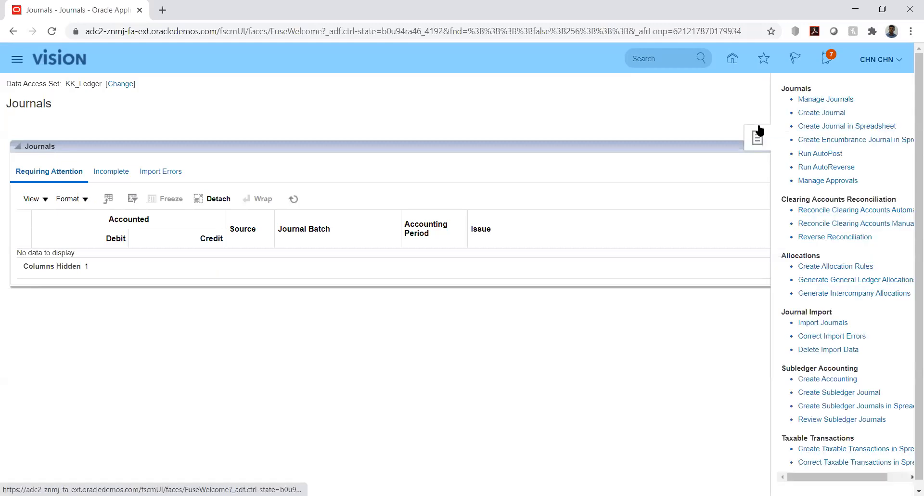
pyautogui.click(818, 99)
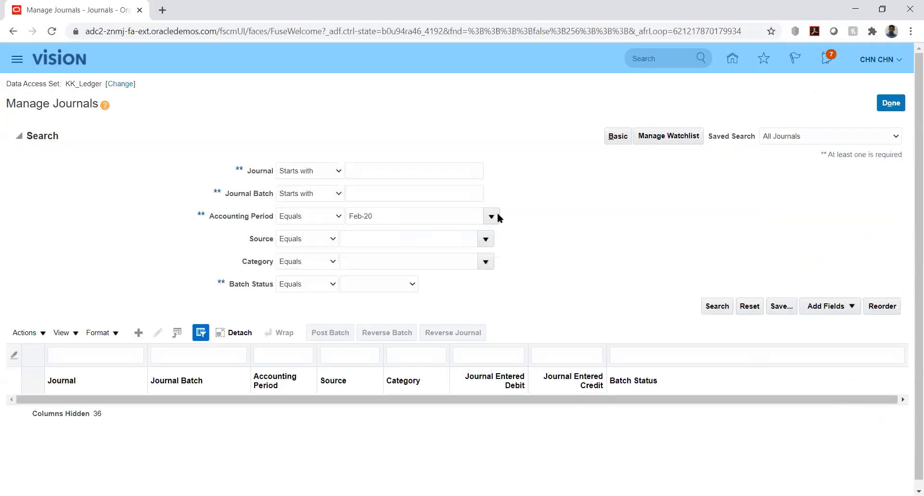
# Search journals for period Jan-20 instead of Feb-20 and open the HW Test KK_Fusion journal.
pyautogui.click(715, 307)
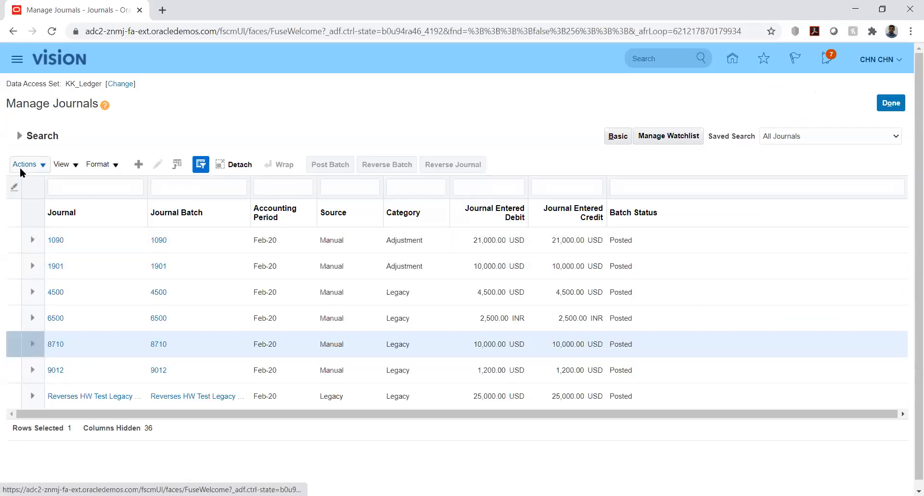
pyautogui.click(20, 137)
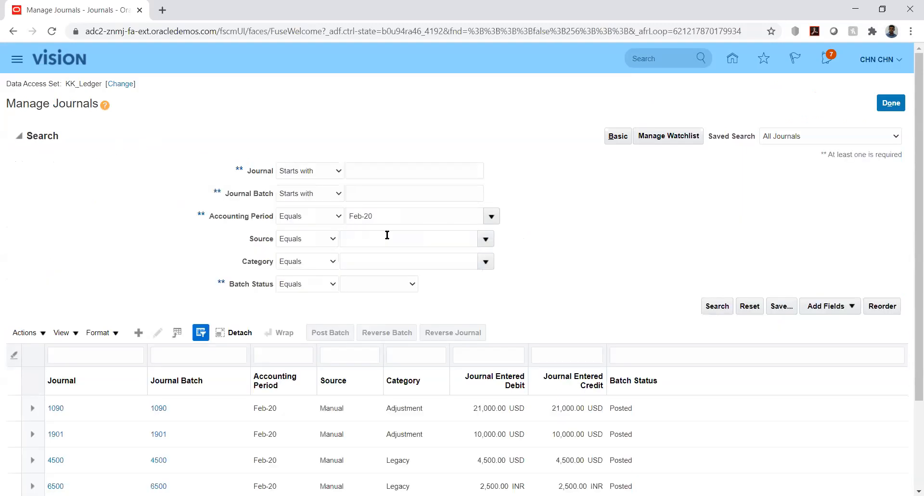
pyautogui.click(497, 217)
pyautogui.click(375, 286)
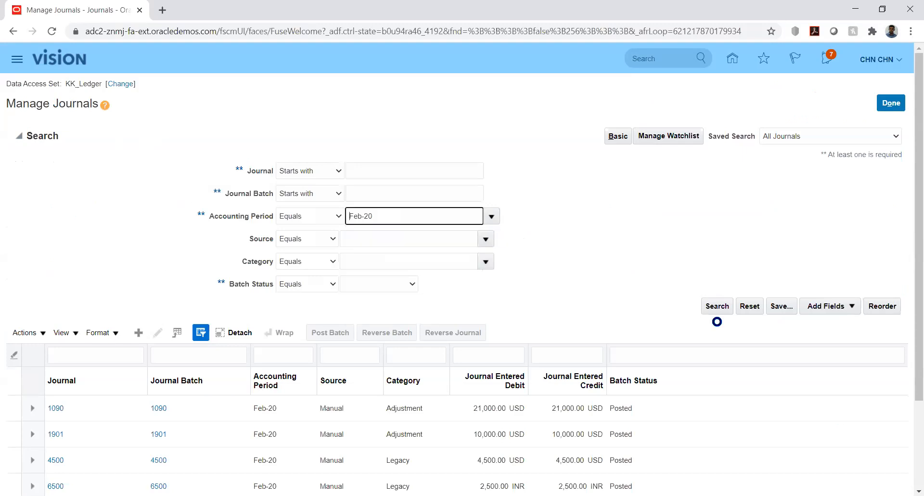
pyautogui.click(718, 306)
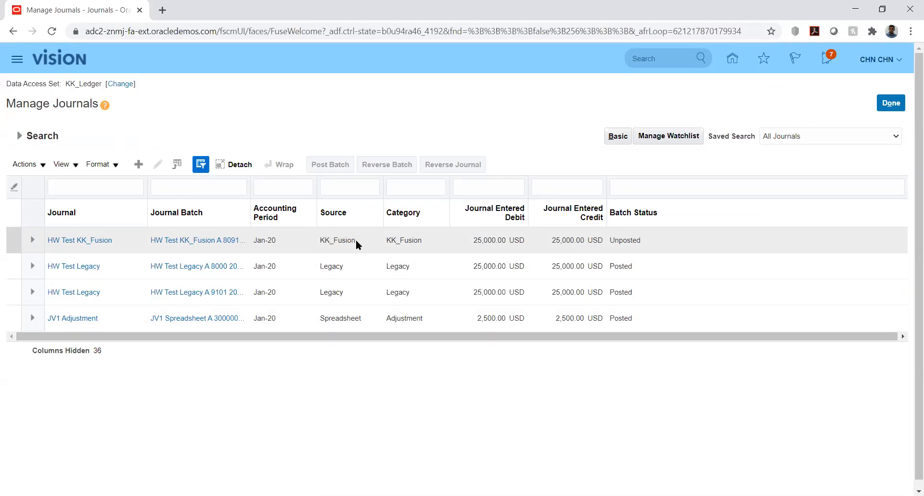
pyautogui.click(90, 240)
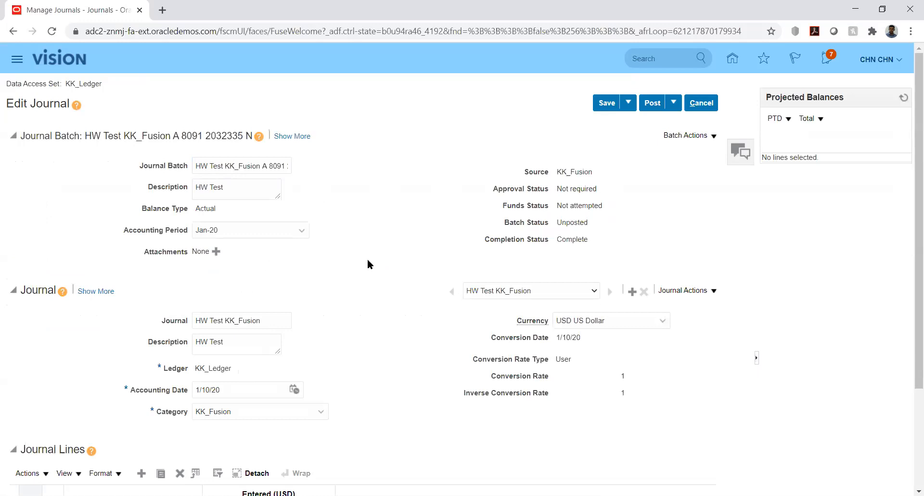
# Review the KK_Fusion batch name, journal lines and batch number 8091.
pyautogui.doubleClick(227, 166)
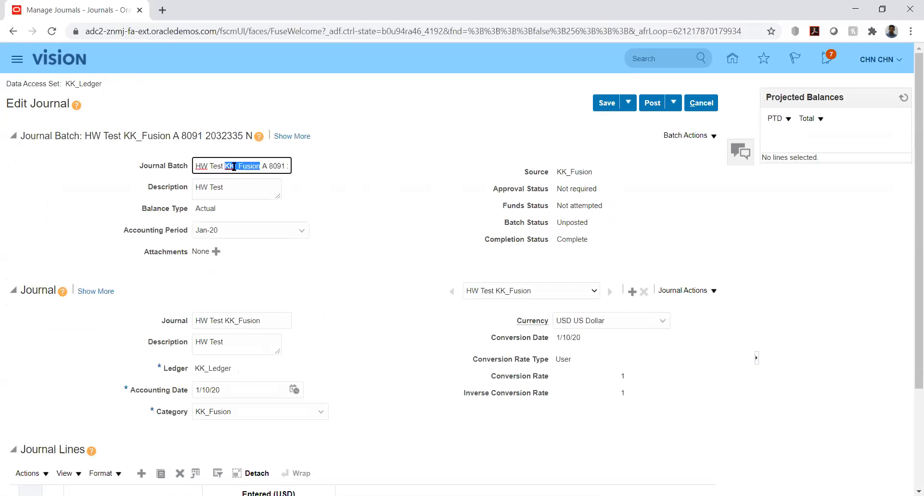
pyautogui.click(268, 165)
pyautogui.press('Right')
pyautogui.press('Right')
pyautogui.press('Right')
pyautogui.press('Right')
pyautogui.press('Right')
pyautogui.press('Right')
pyautogui.press('Right')
pyautogui.press('Right')
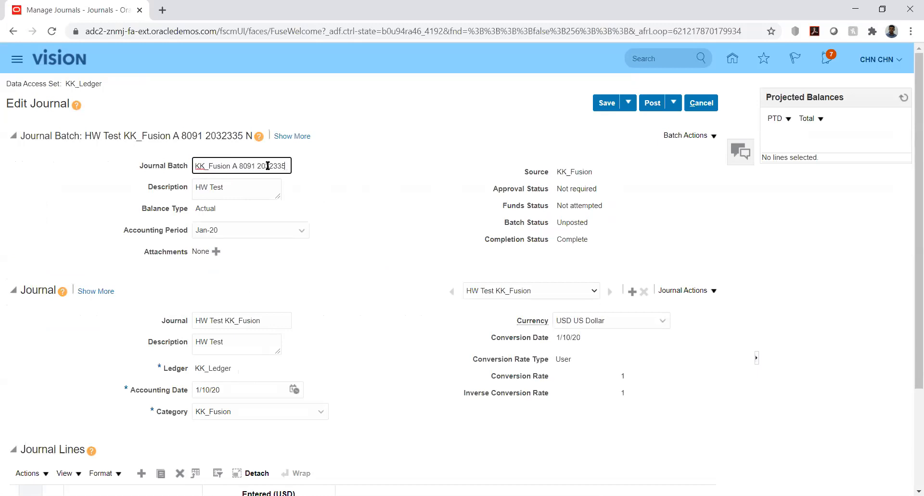
pyautogui.press('Home')
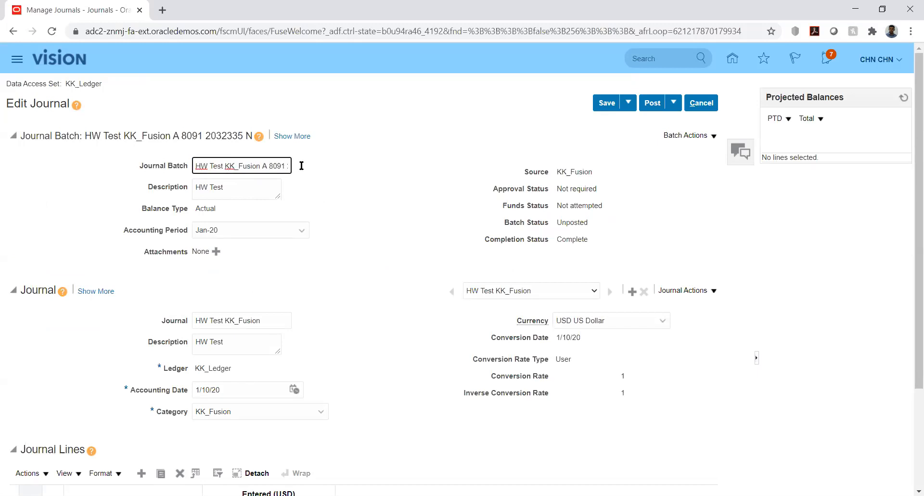
pyautogui.click(389, 182)
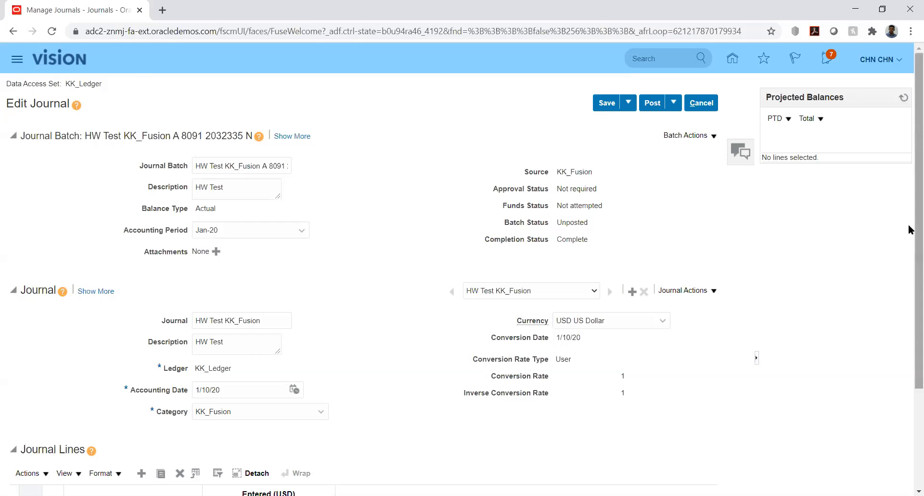
pyautogui.moveTo(909, 227); pyautogui.dragTo(909, 338)
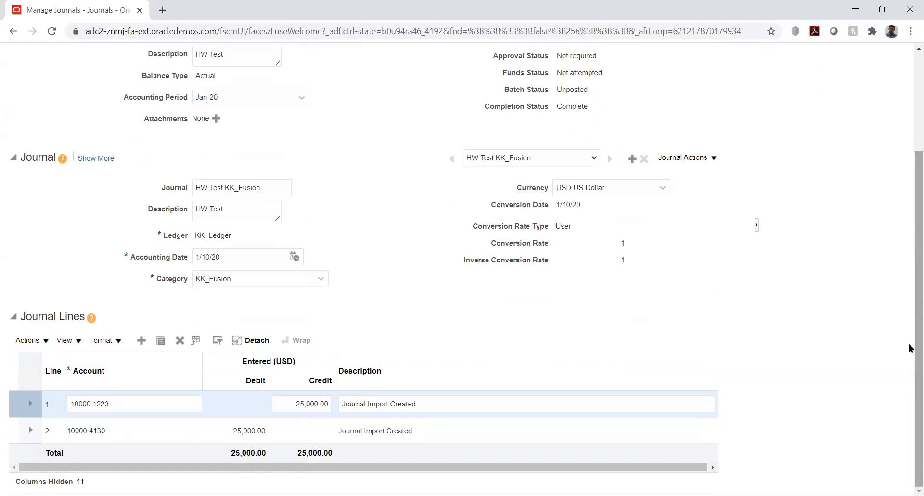
pyautogui.moveTo(910, 348); pyautogui.dragTo(909, 272)
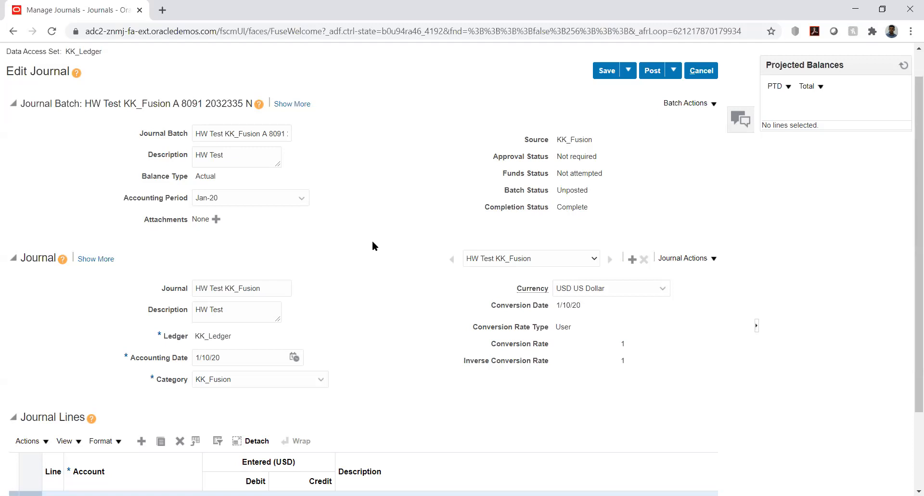
pyautogui.doubleClick(188, 102)
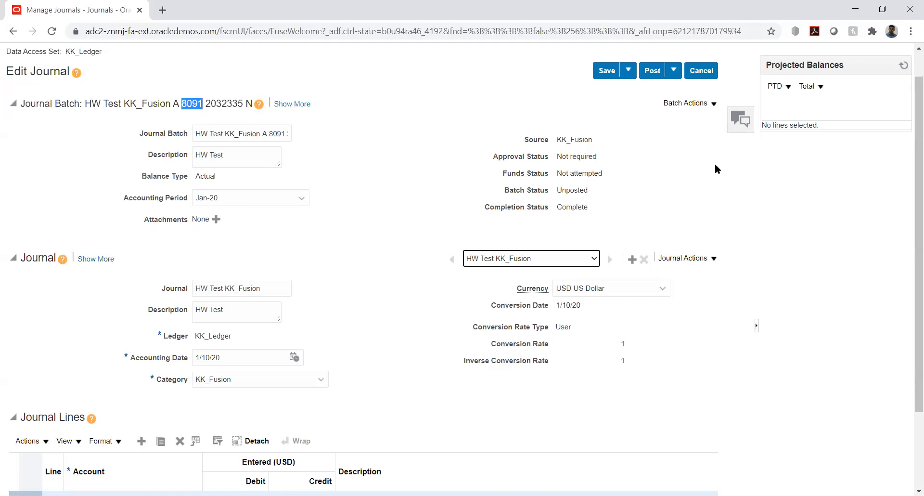
pyautogui.click(844, 184)
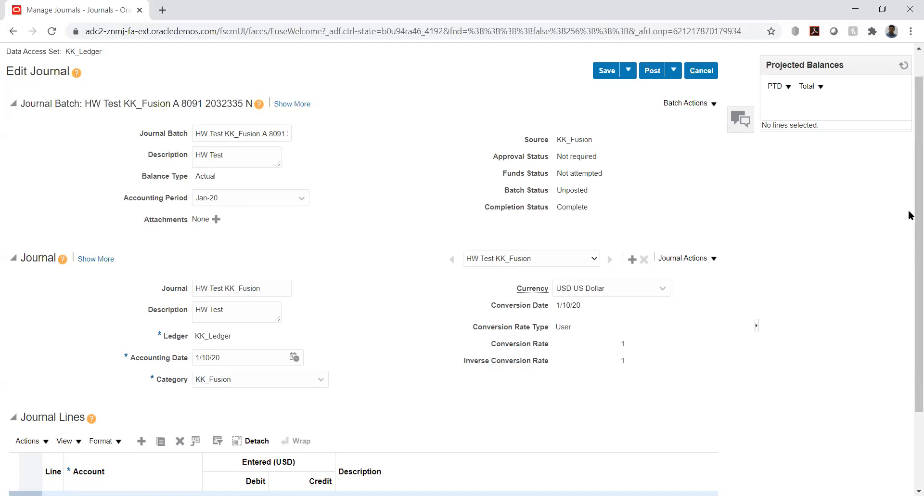
pyautogui.moveTo(910, 212); pyautogui.dragTo(910, 192)
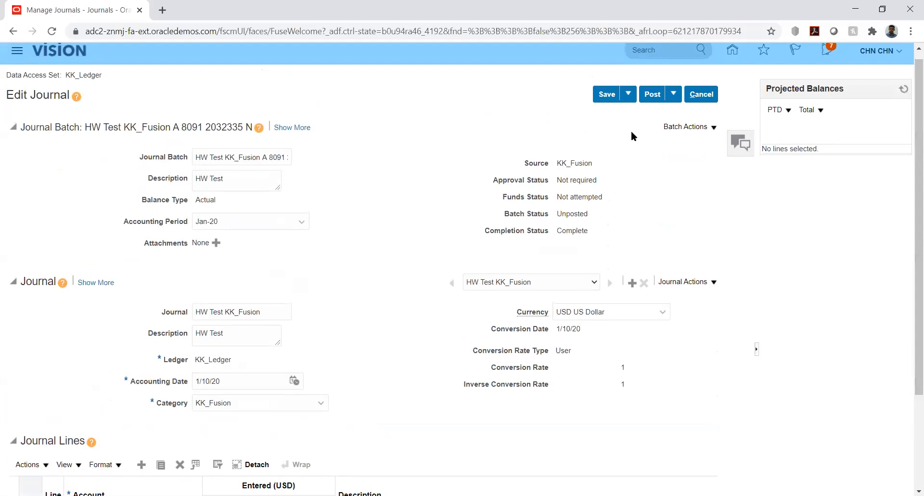
# Post the journal batch, acknowledge the confirmation, and return to the Journals work area.
pyautogui.click(651, 92)
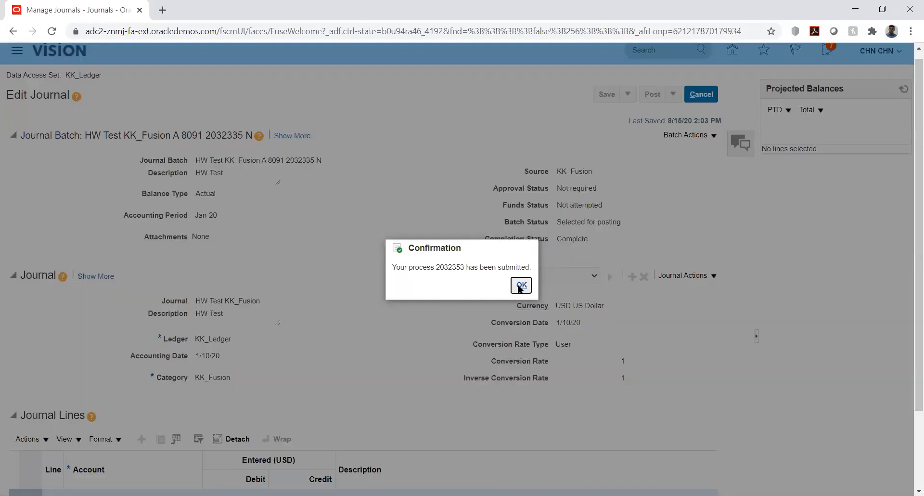
pyautogui.click(521, 285)
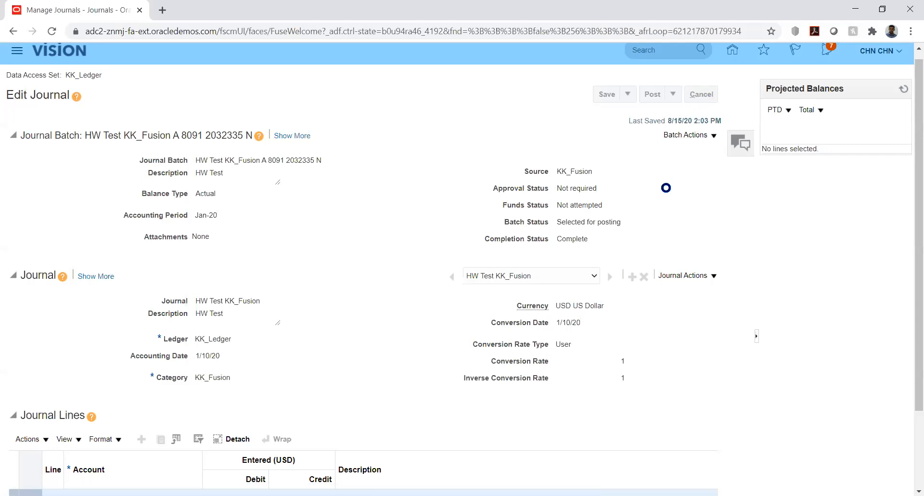
pyautogui.click(889, 99)
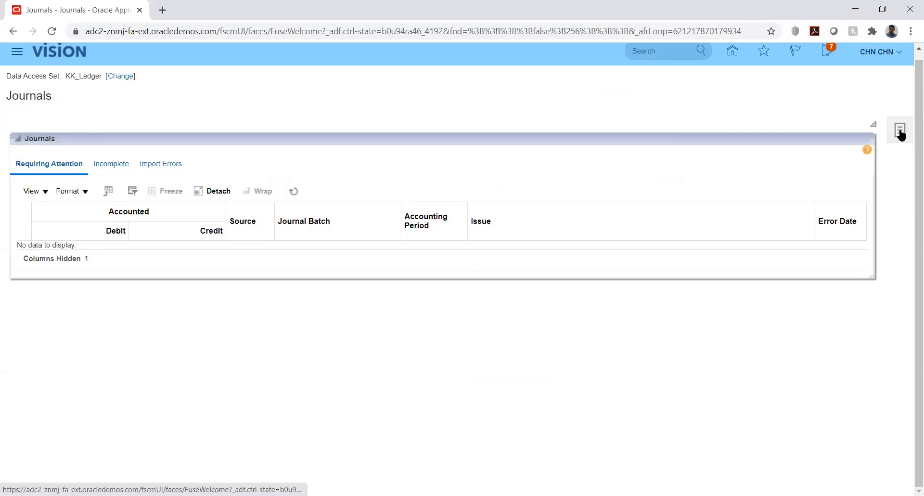
# In Manage Journals, search period Jan-20 and reopen the now-Posted HW Test KK_Fusion journal.
pyautogui.click(899, 131)
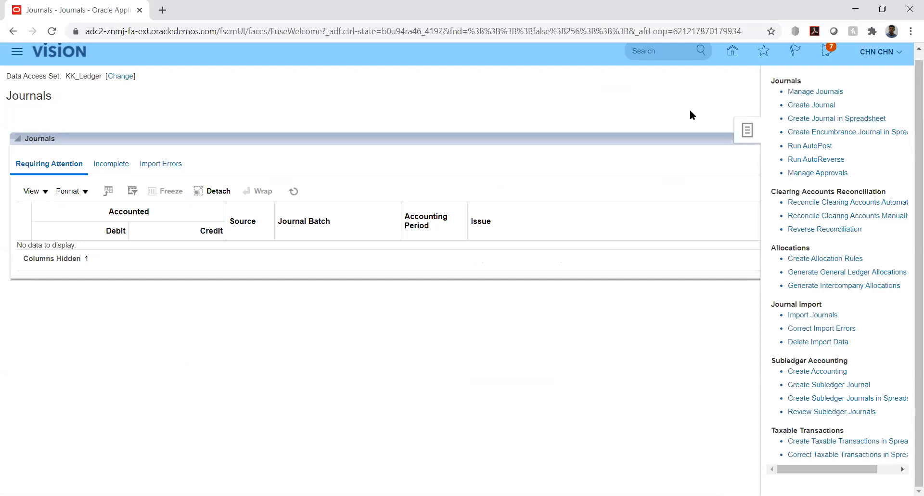
pyautogui.click(789, 105)
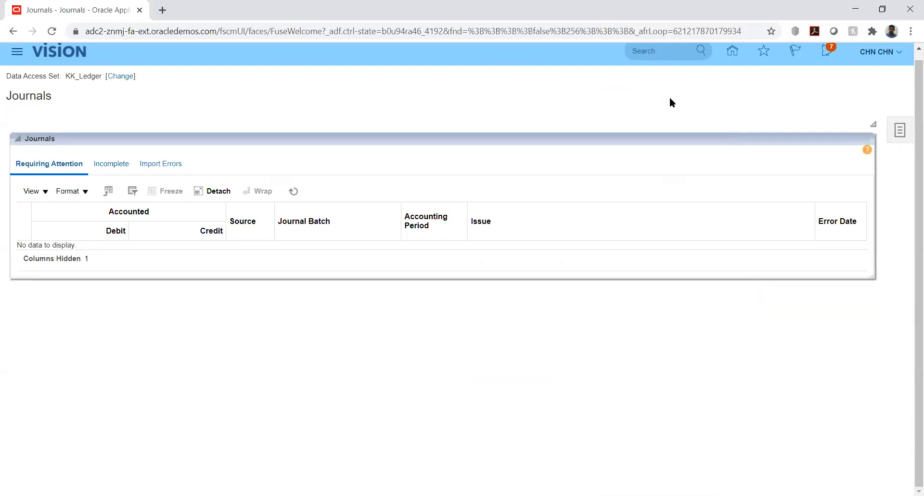
pyautogui.click(896, 132)
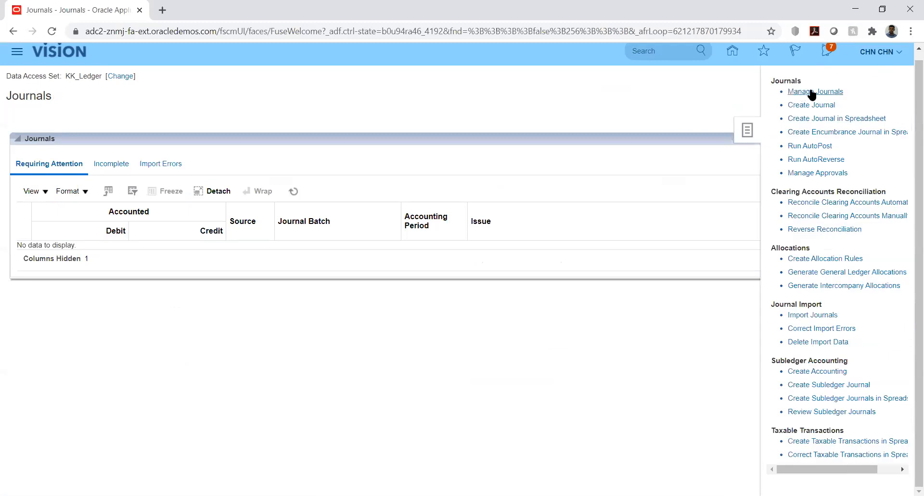
pyautogui.click(813, 93)
pyautogui.click(490, 209)
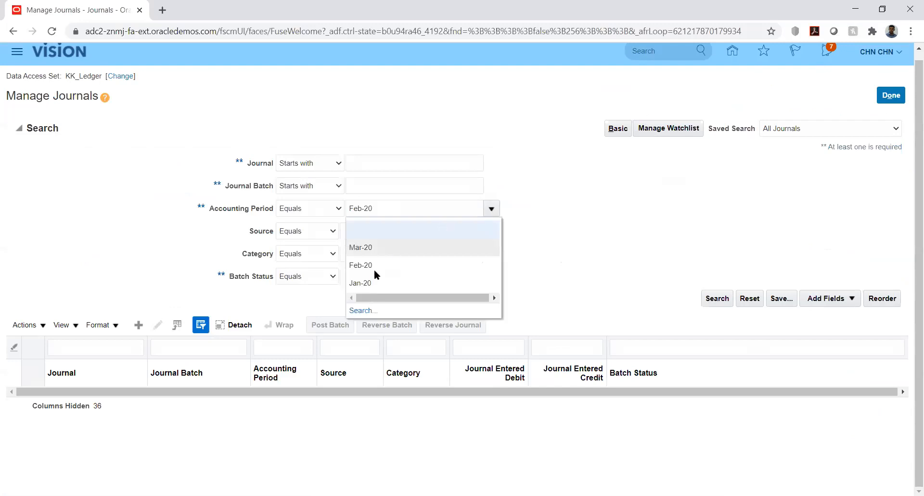
pyautogui.click(365, 282)
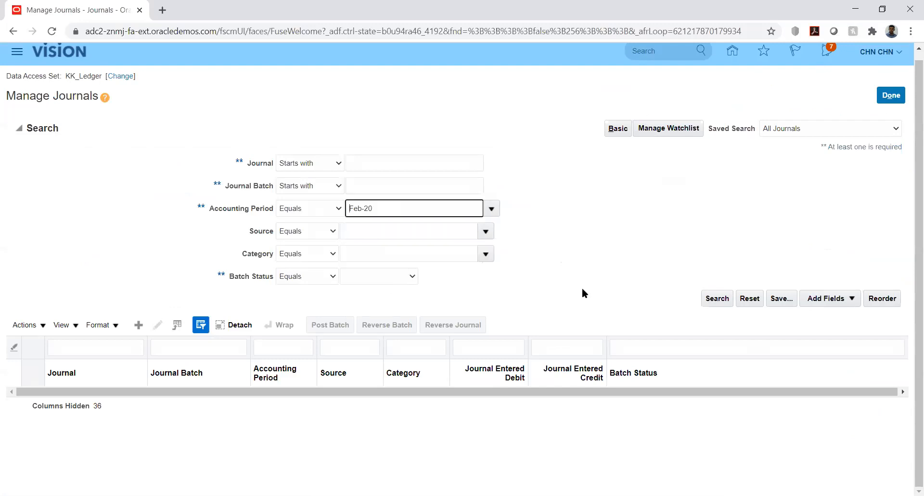
pyautogui.click(713, 298)
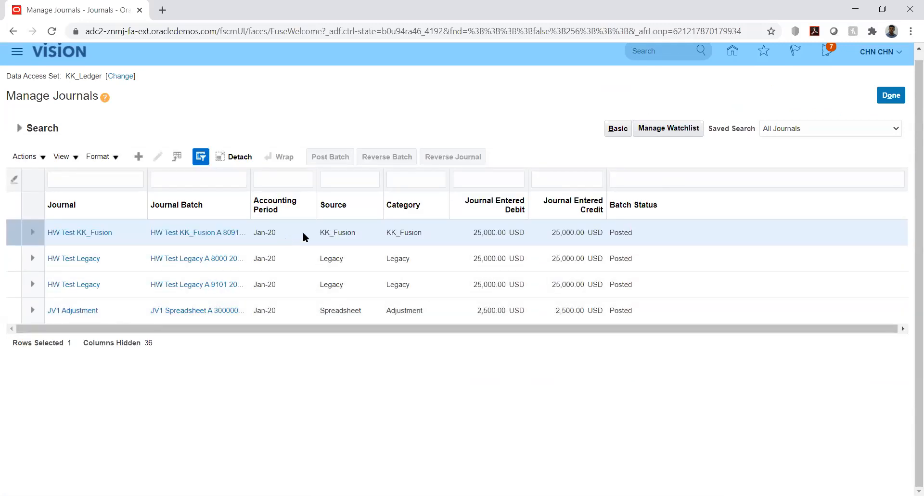
pyautogui.click(305, 235)
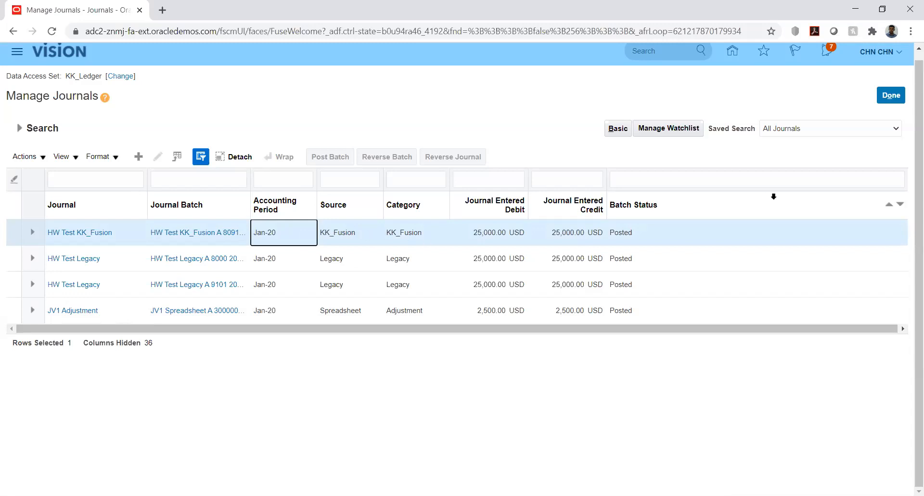
pyautogui.click(88, 233)
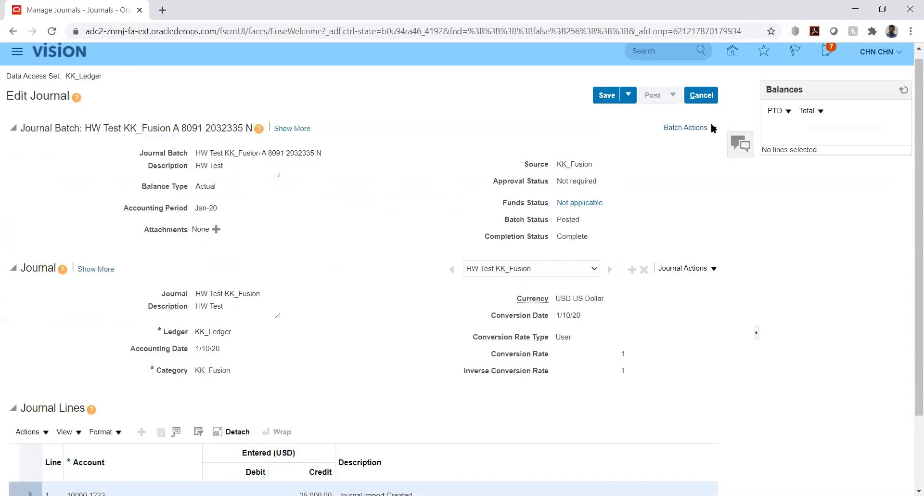
# Reverse the journal batch into period Jan-20 using the Switch DR or CR method.
pyautogui.click(708, 128)
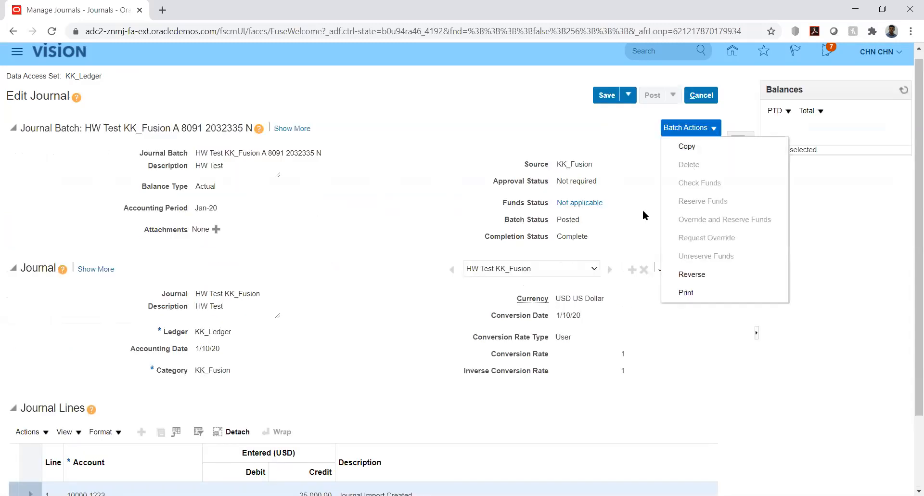
pyautogui.click(694, 275)
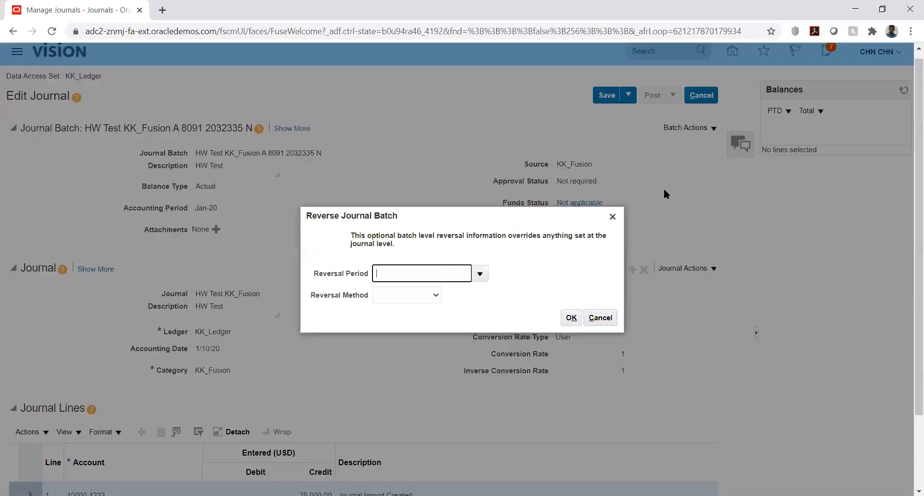
pyautogui.click(480, 275)
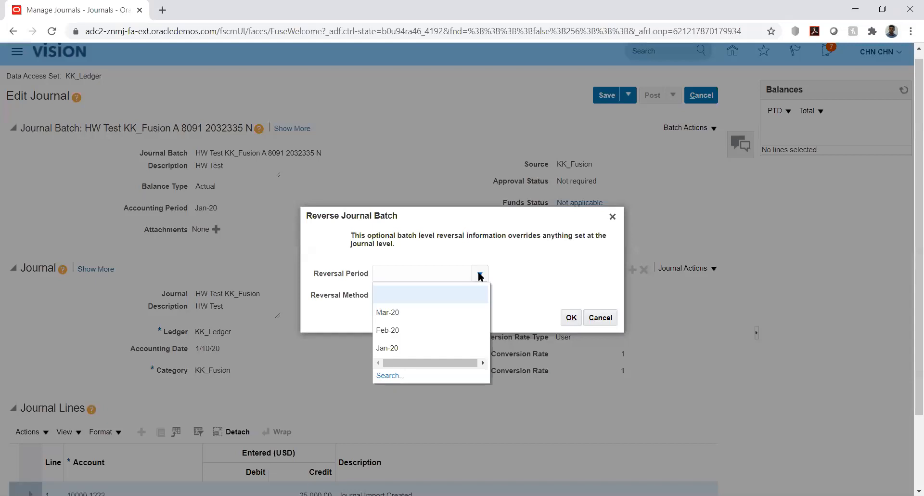
pyautogui.click(504, 267)
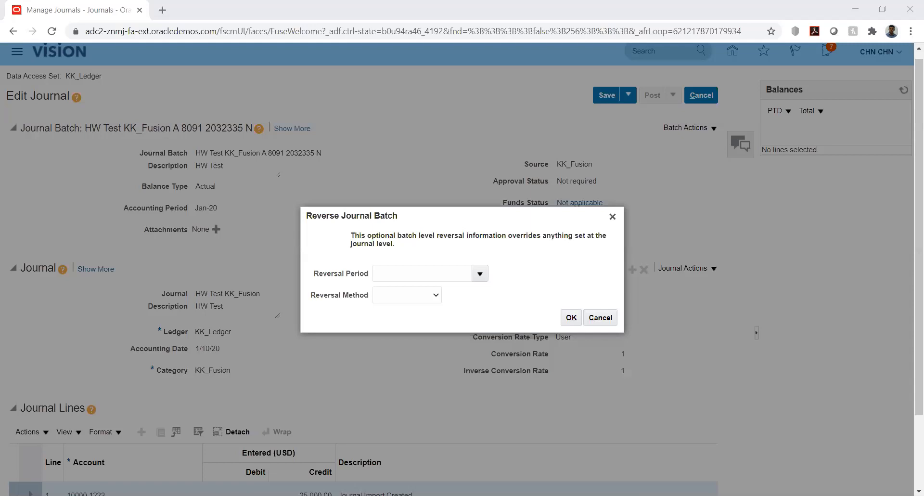
pyautogui.click(479, 277)
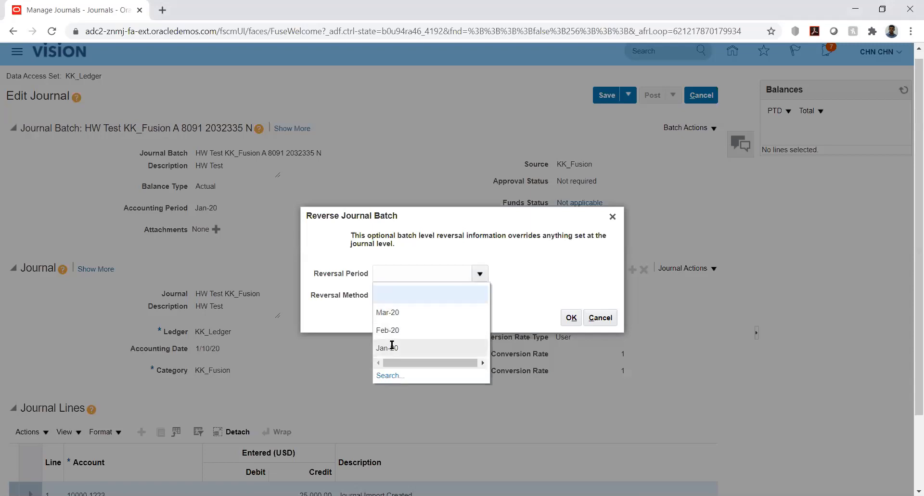
pyautogui.click(391, 347)
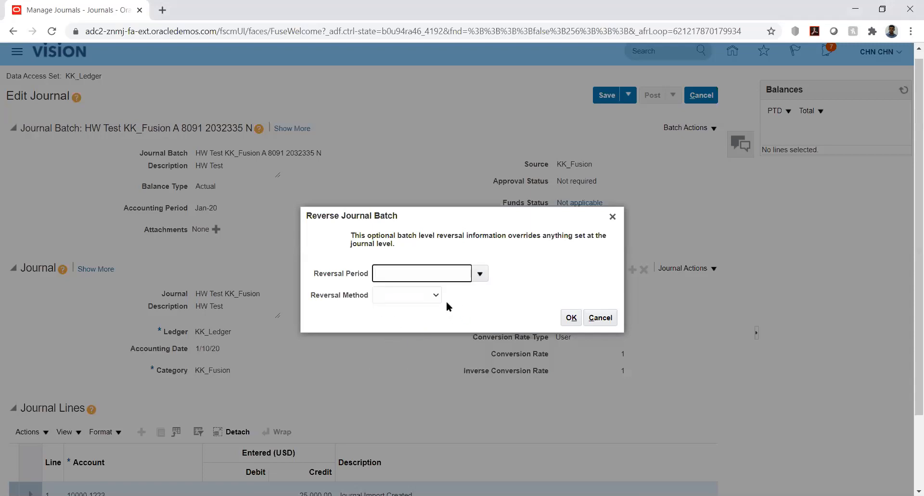
pyautogui.click(432, 296)
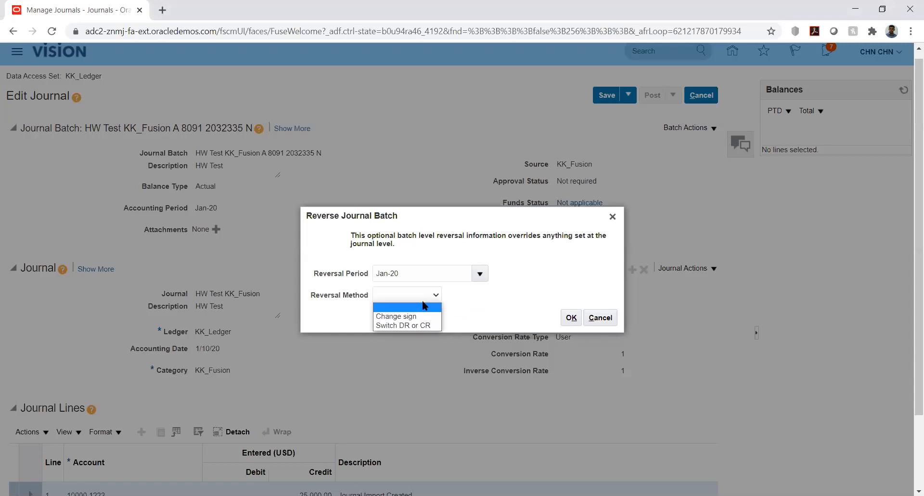
pyautogui.click(400, 326)
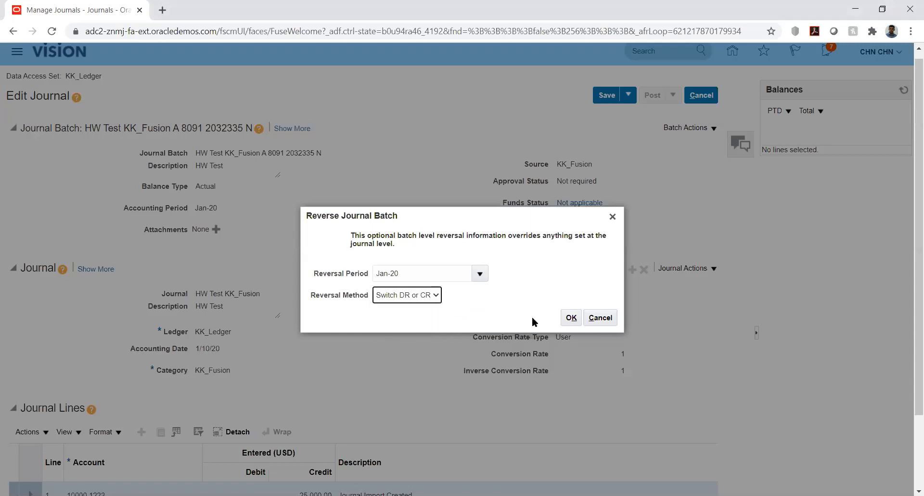
pyautogui.click(572, 317)
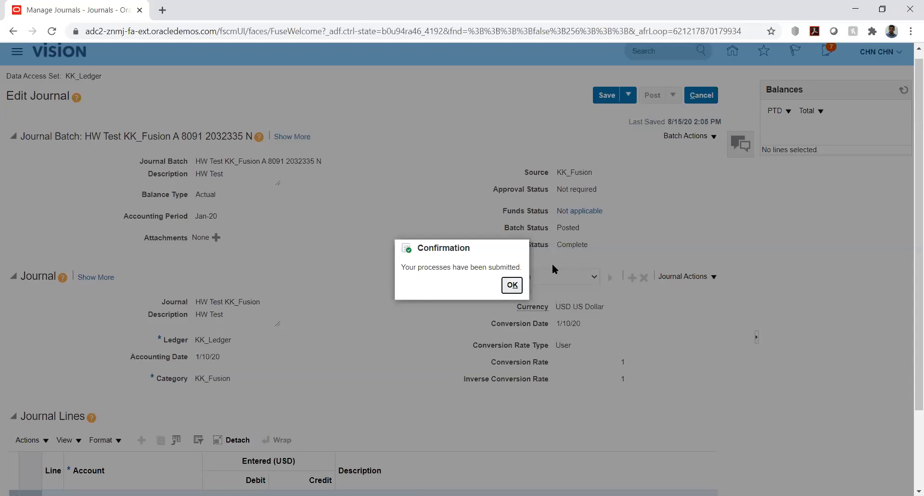
# Save and close the journal, exit Journals, and go to Setup and Maintenance.
pyautogui.click(512, 286)
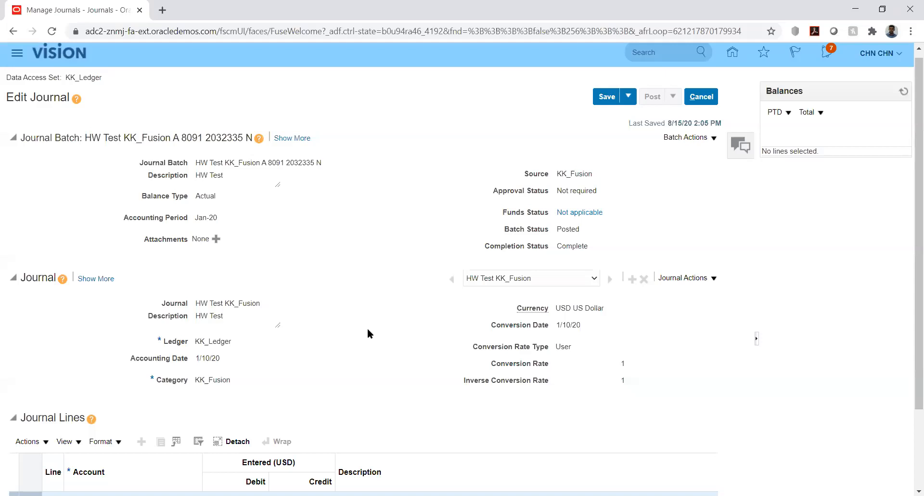
pyautogui.click(629, 97)
pyautogui.click(626, 113)
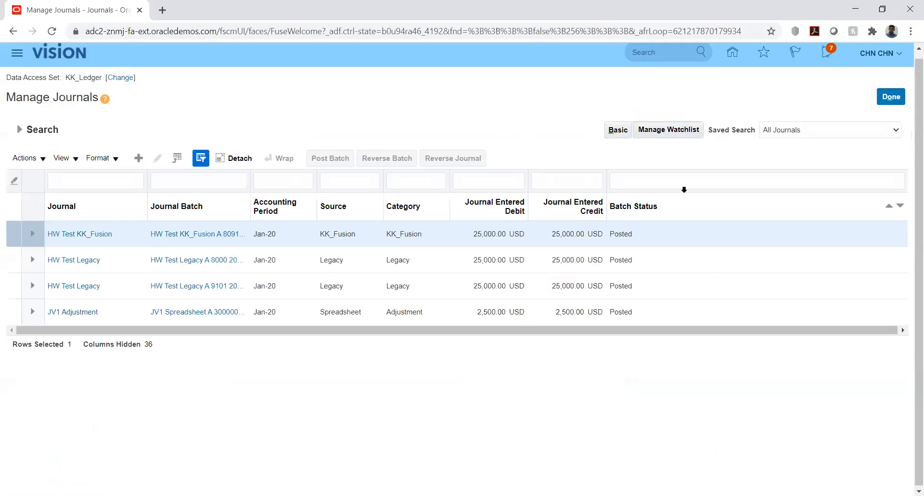
pyautogui.click(889, 98)
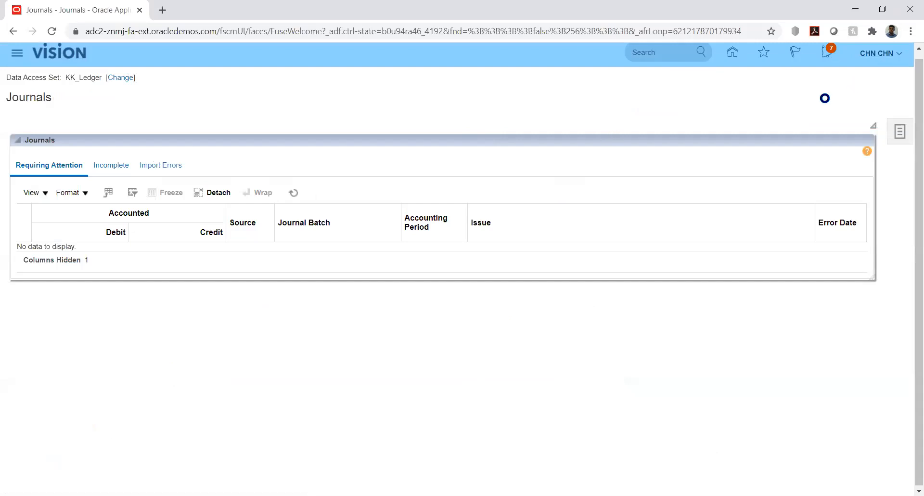
pyautogui.click(677, 229)
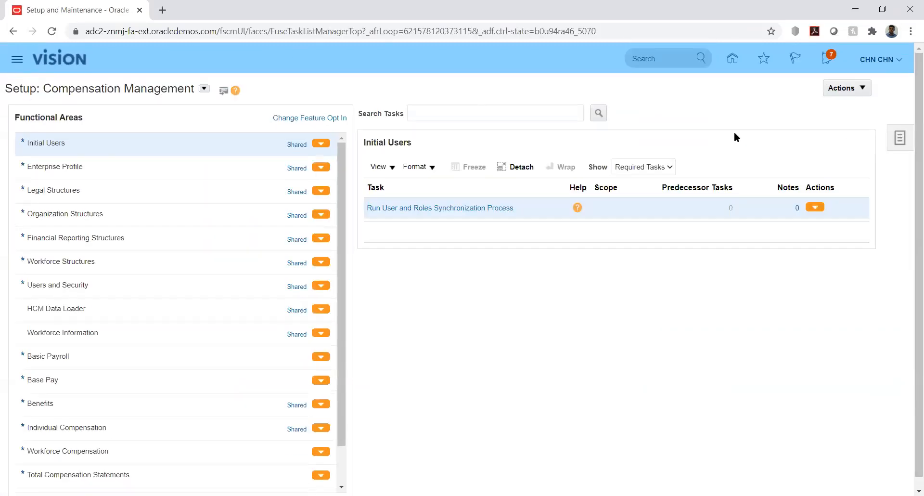
# Search implementation projects for 'kk' and open the KK Implementation project.
pyautogui.click(900, 138)
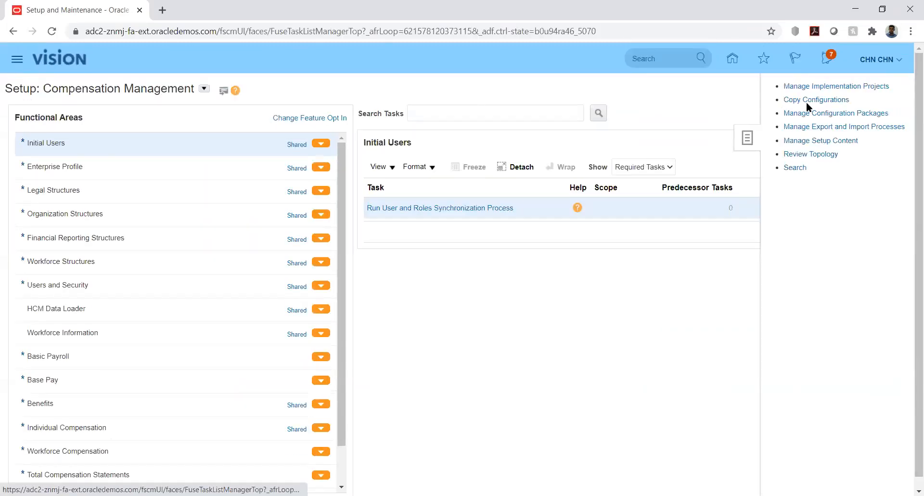
pyautogui.click(840, 87)
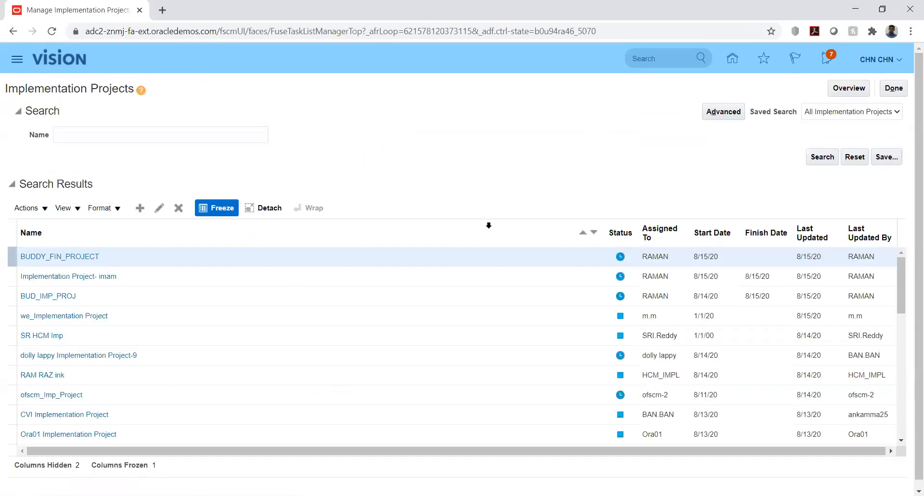
pyautogui.click(117, 137)
pyautogui.write('kk')
pyautogui.press('Return')
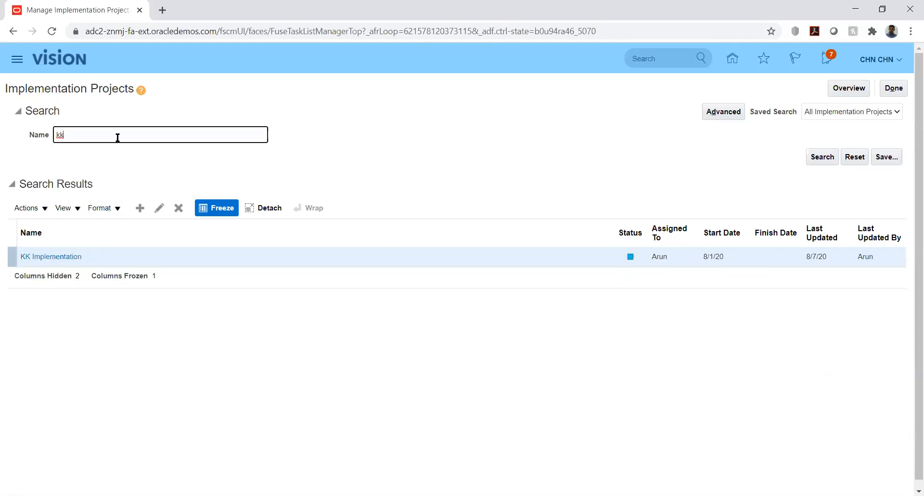
pyautogui.click(49, 257)
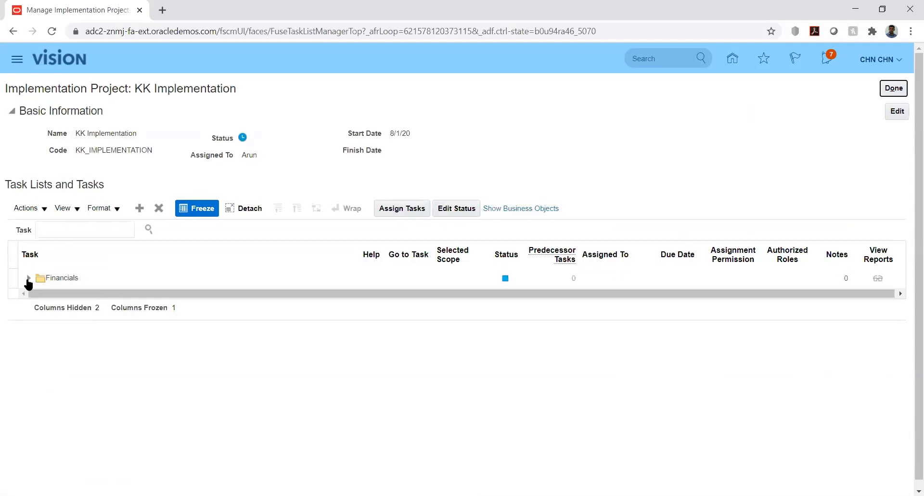
# Under Financials > Define Ledgers, open Manage Journal Reversal Criteria Sets and filter by 'kk'.
pyautogui.click(28, 281)
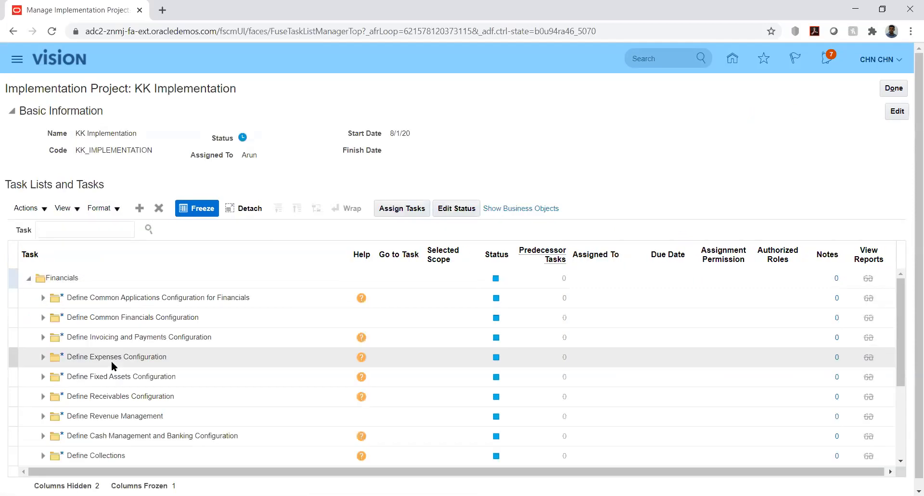
pyautogui.click(40, 298)
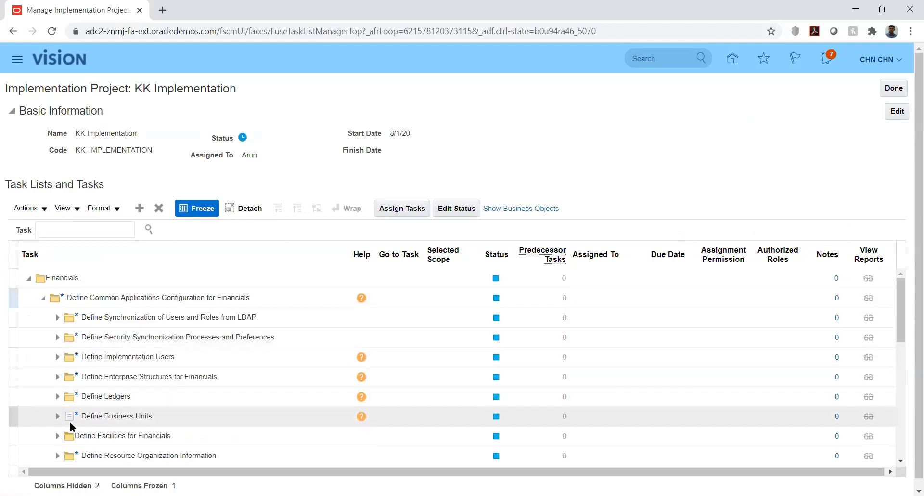
pyautogui.click(58, 398)
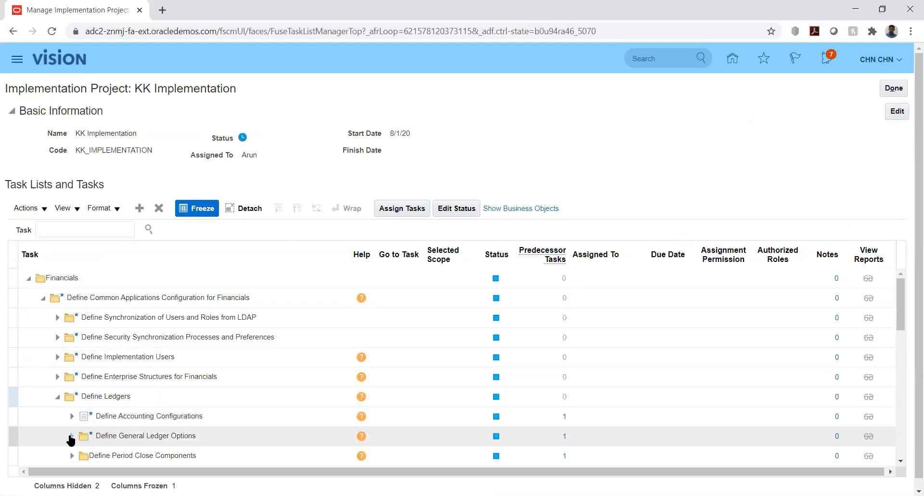
pyautogui.click(72, 436)
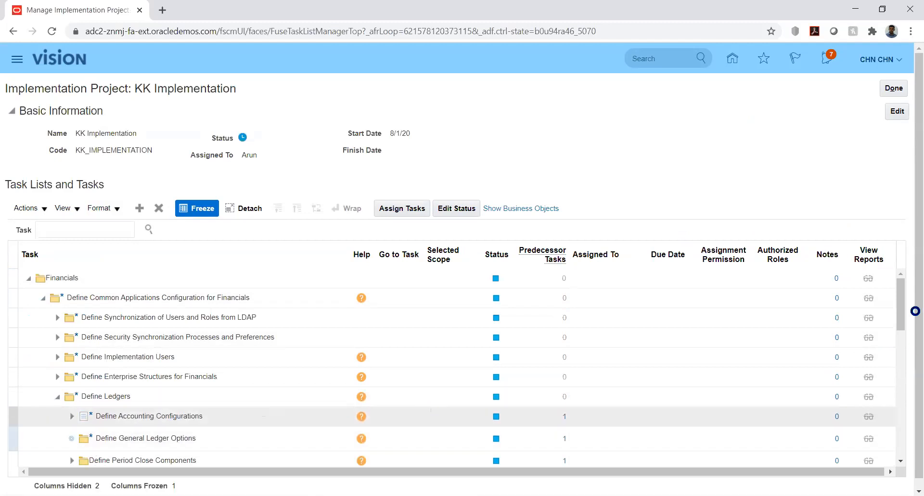
pyautogui.moveTo(904, 306); pyautogui.dragTo(908, 334)
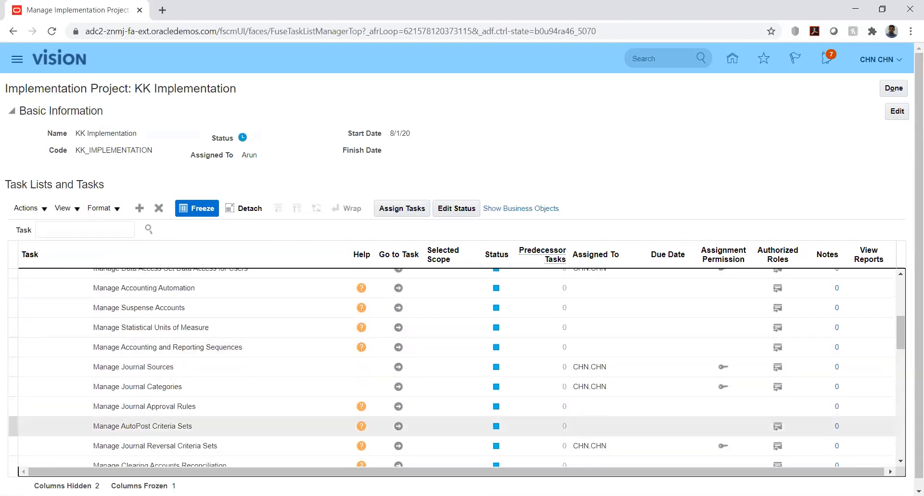
pyautogui.click(398, 445)
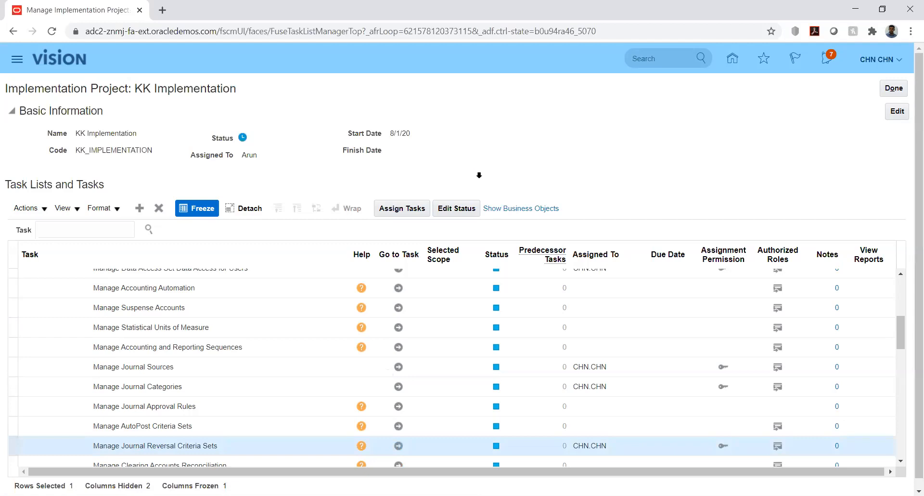
pyautogui.click(150, 147)
pyautogui.write('kk')
pyautogui.press('Return')
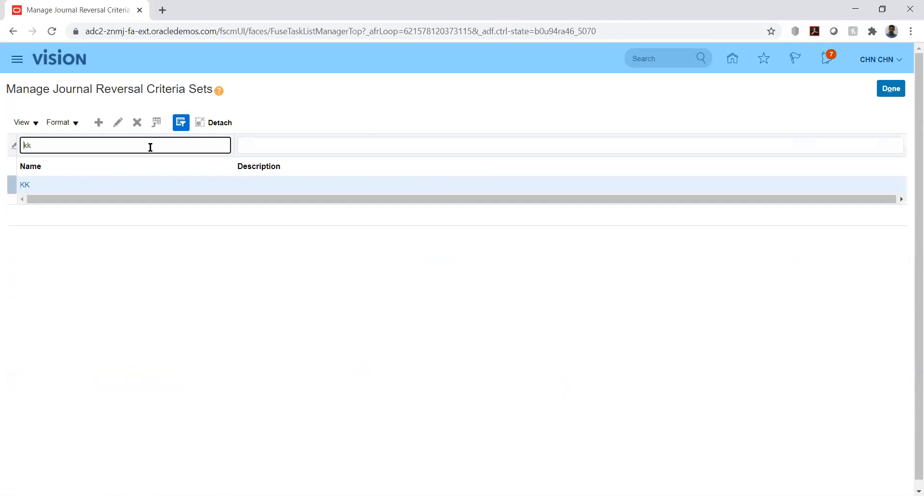
pyautogui.click(26, 186)
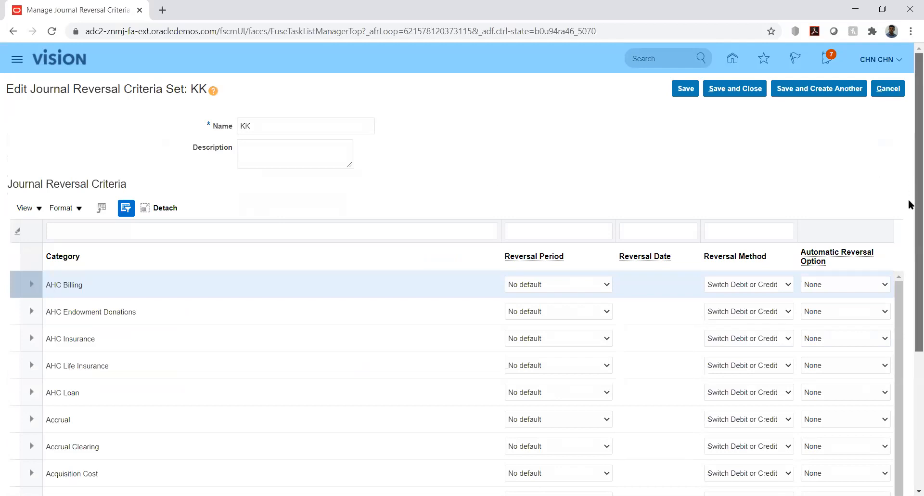
pyautogui.scroll(-1, 910, 203)
pyautogui.scroll(1, 909, 212)
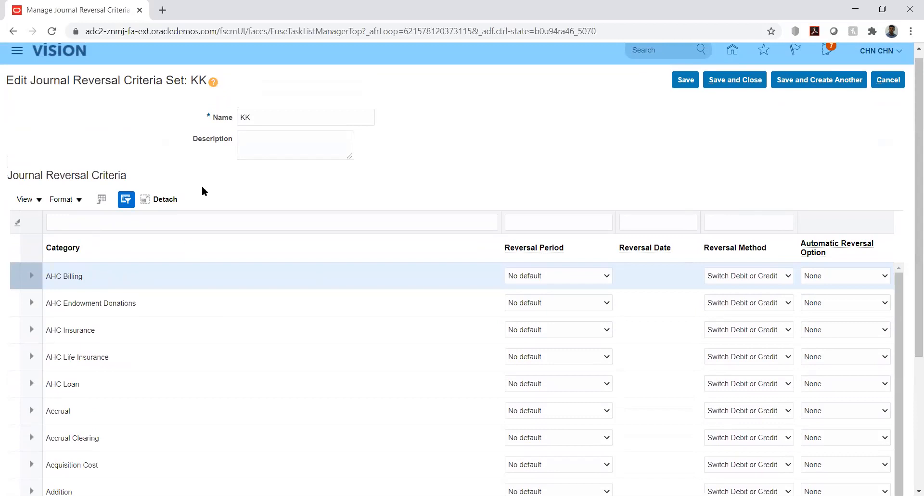
pyautogui.click(101, 220)
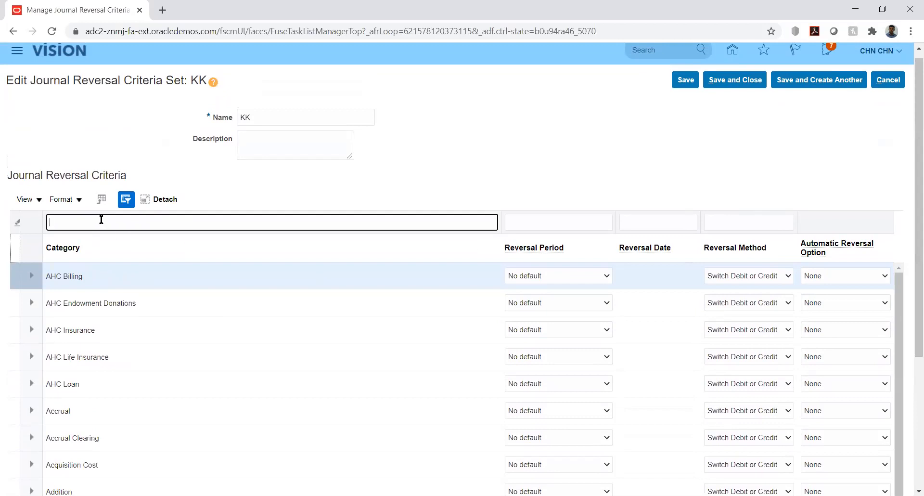
pyautogui.write('KK_Fusion')
pyautogui.press('Return')
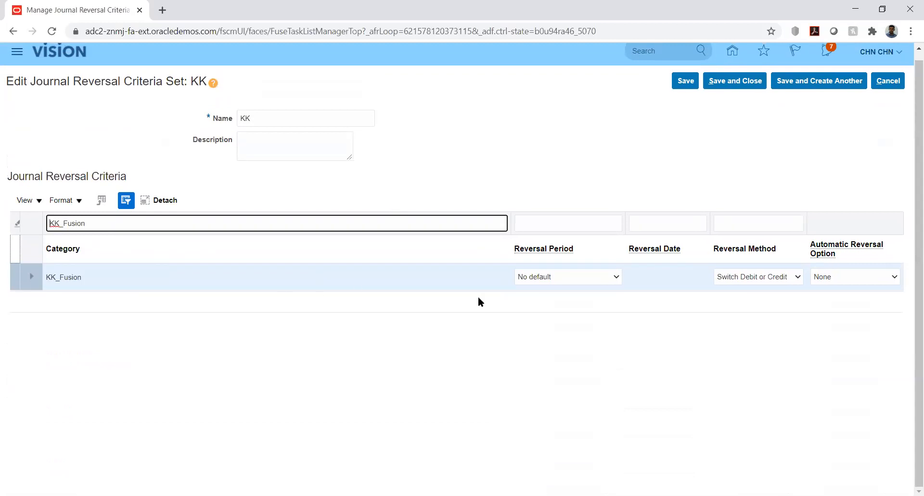
pyautogui.click(617, 277)
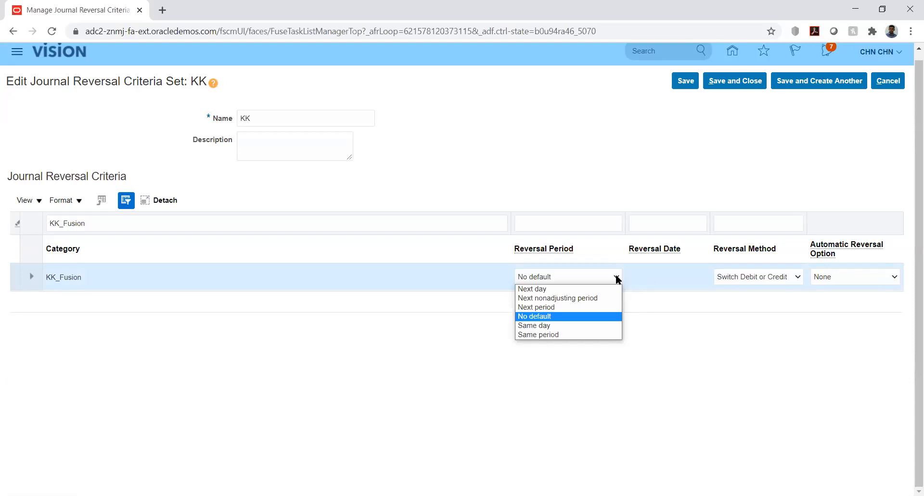
pyautogui.click(673, 319)
pyautogui.click(614, 277)
pyautogui.click(552, 307)
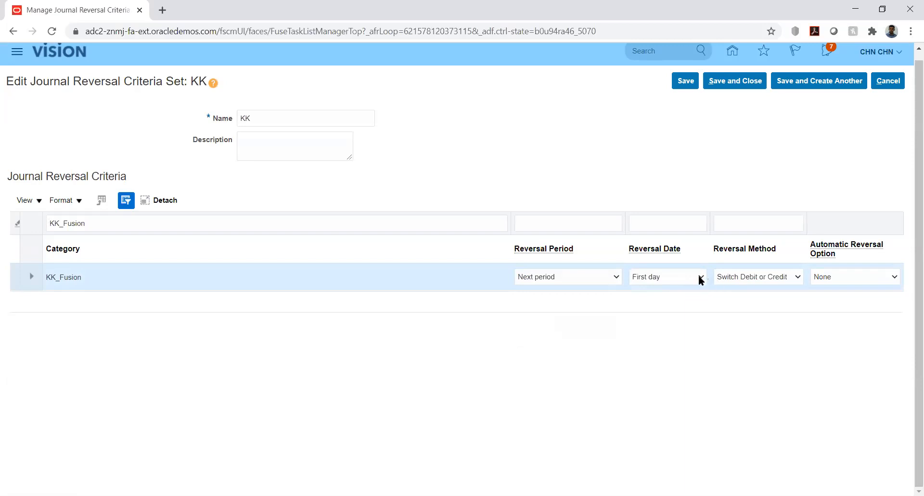
pyautogui.click(782, 278)
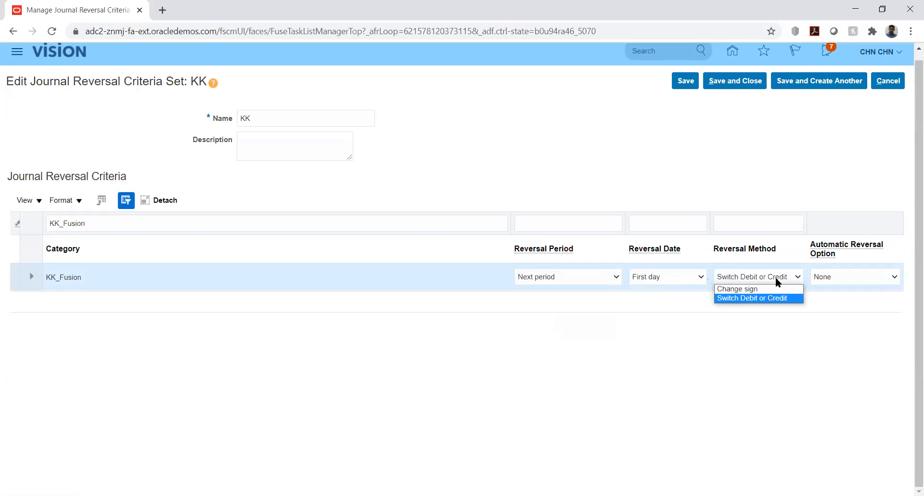
pyautogui.click(775, 276)
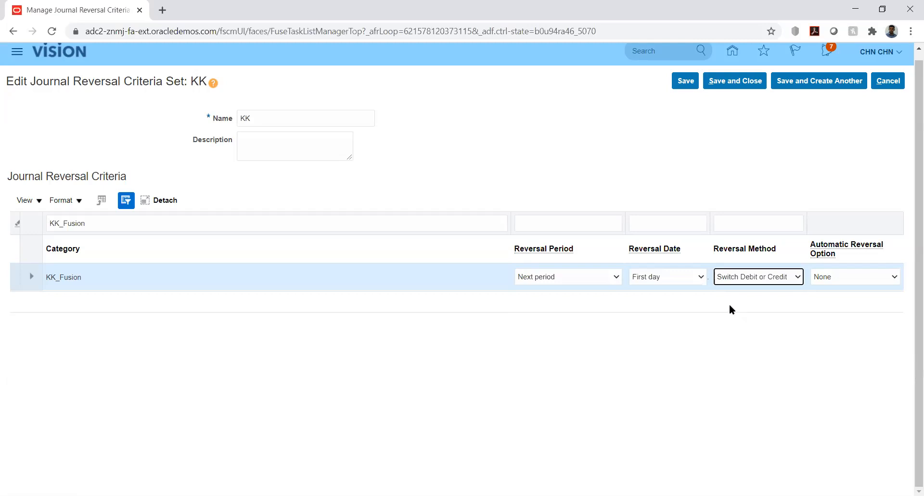
pyautogui.click(882, 277)
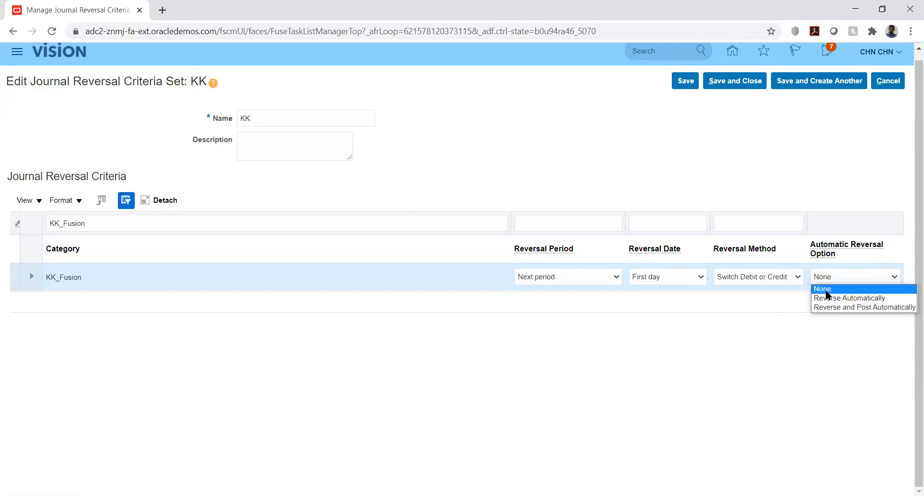
pyautogui.click(719, 322)
pyautogui.click(641, 340)
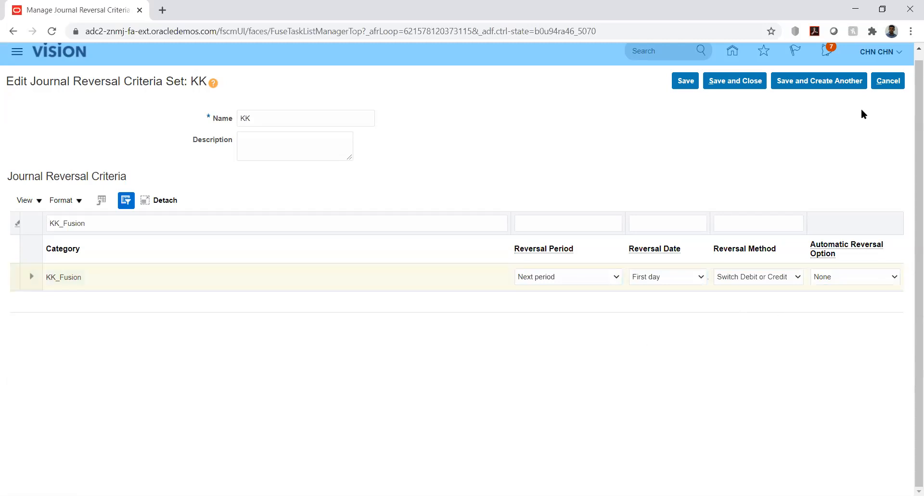
pyautogui.click(888, 81)
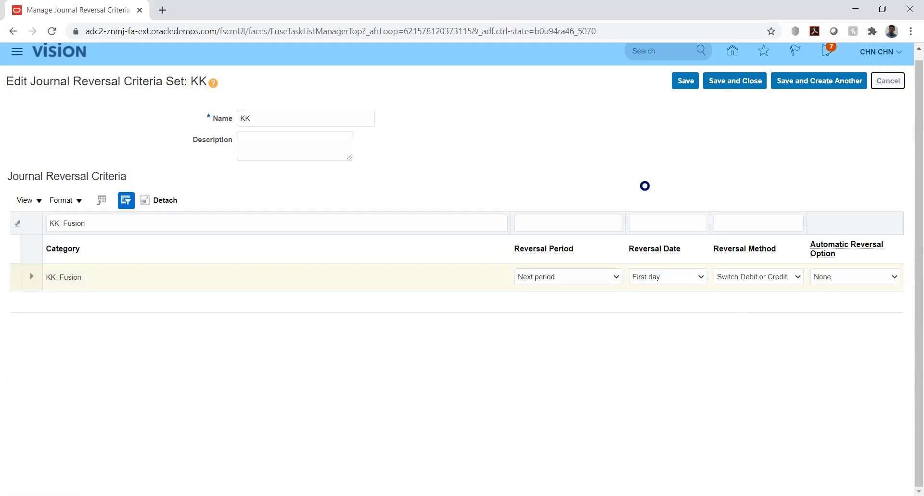
pyautogui.click(895, 83)
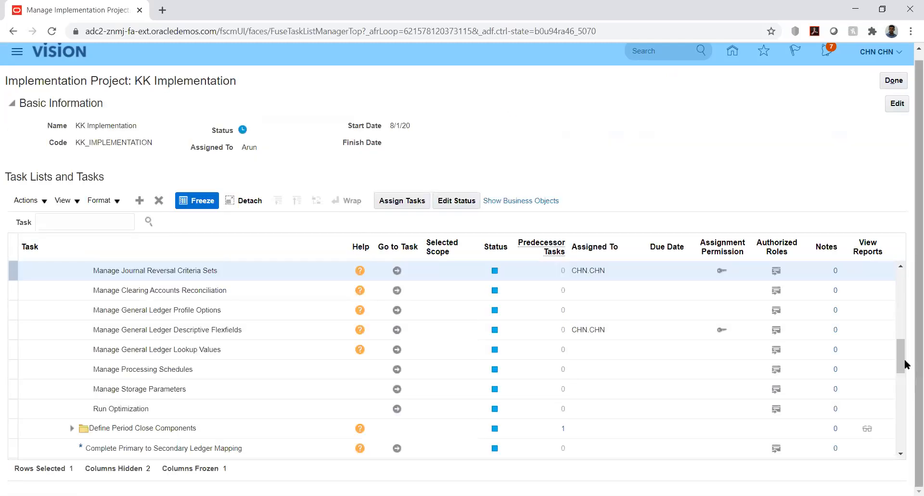
# Expand Define Accounting Configurations and open Specify Ledger Options for KK_Ledger.
pyautogui.moveTo(901, 359); pyautogui.dragTo(901, 343)
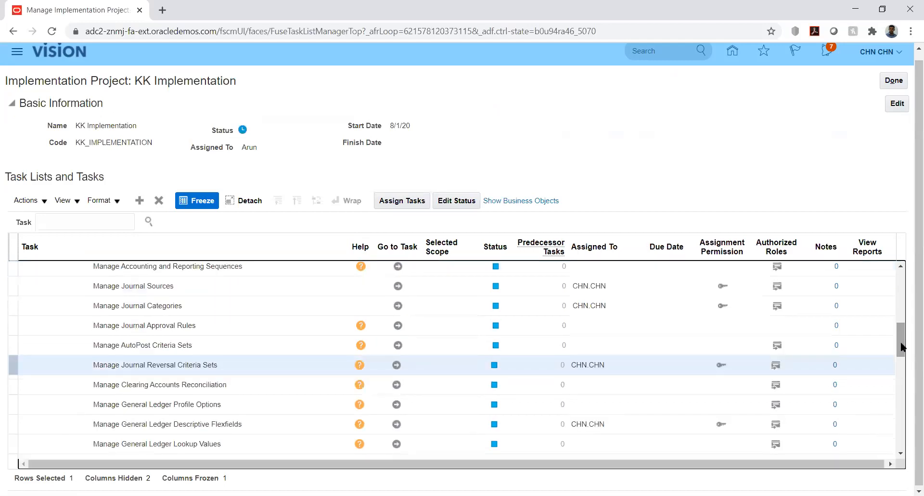
pyautogui.moveTo(901, 347); pyautogui.dragTo(901, 322)
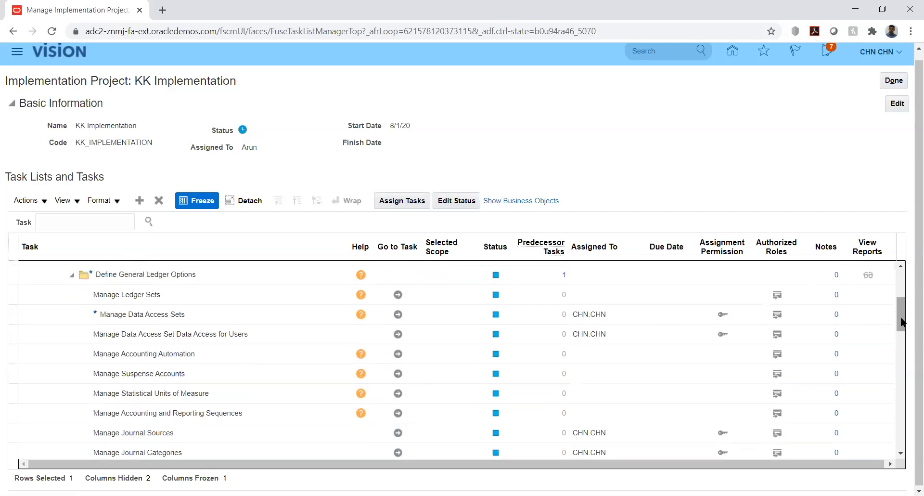
pyautogui.scroll(3, 499, 356)
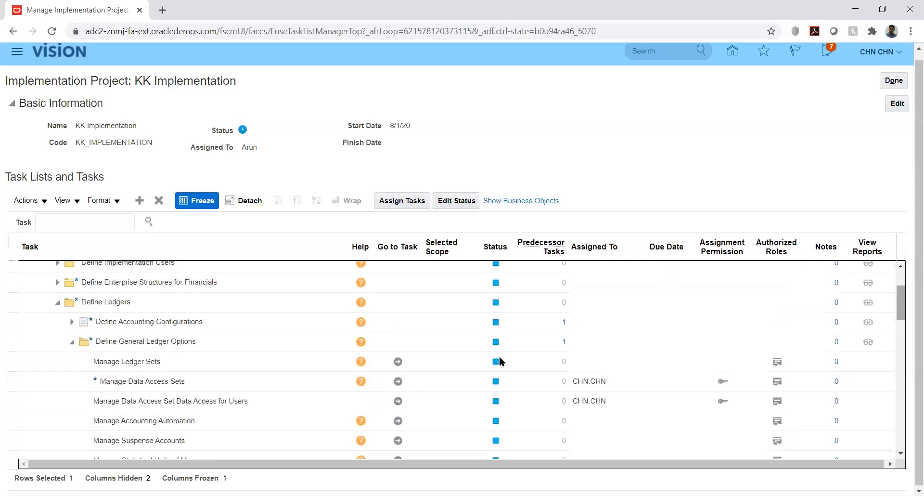
pyautogui.click(95, 323)
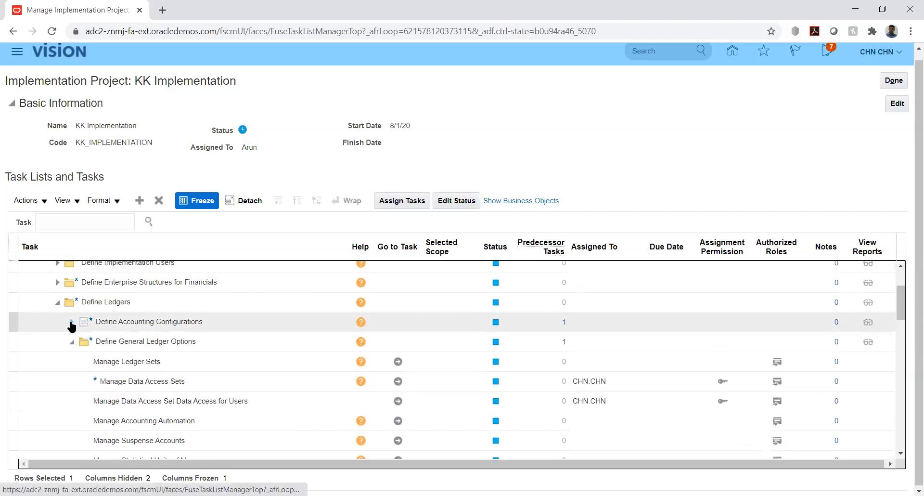
pyautogui.click(72, 323)
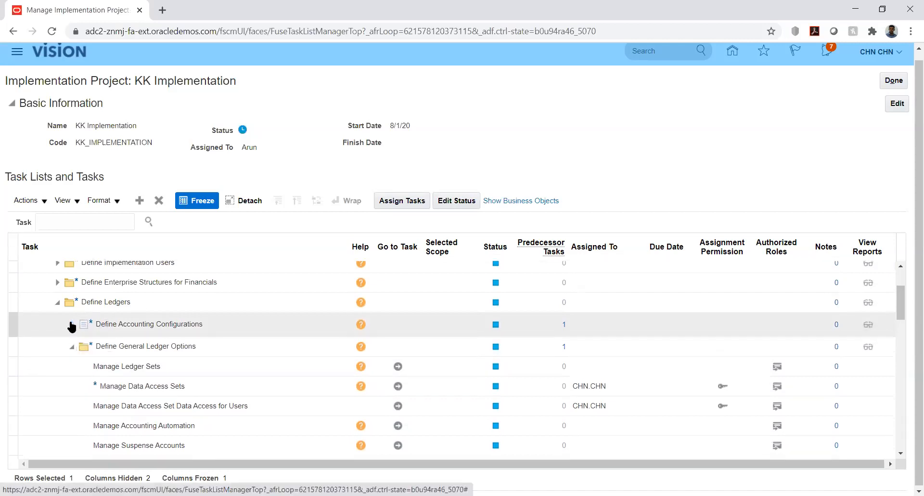
pyautogui.click(121, 373)
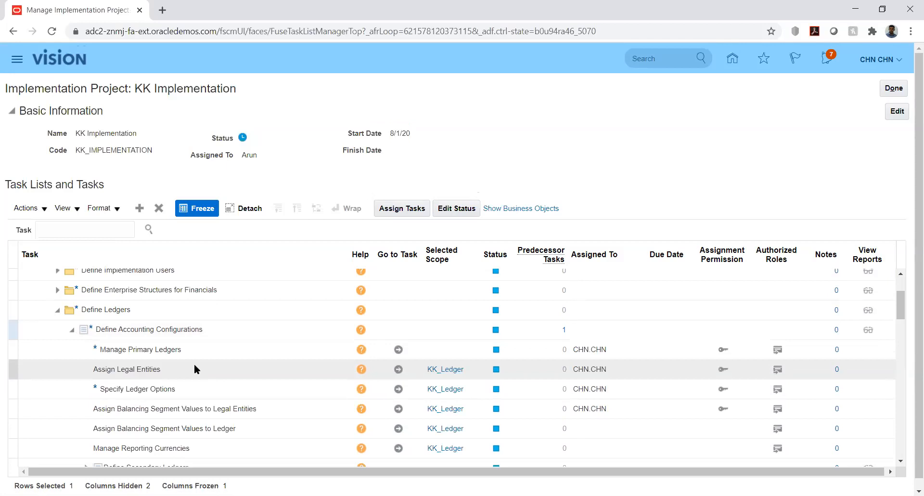
pyautogui.click(230, 391)
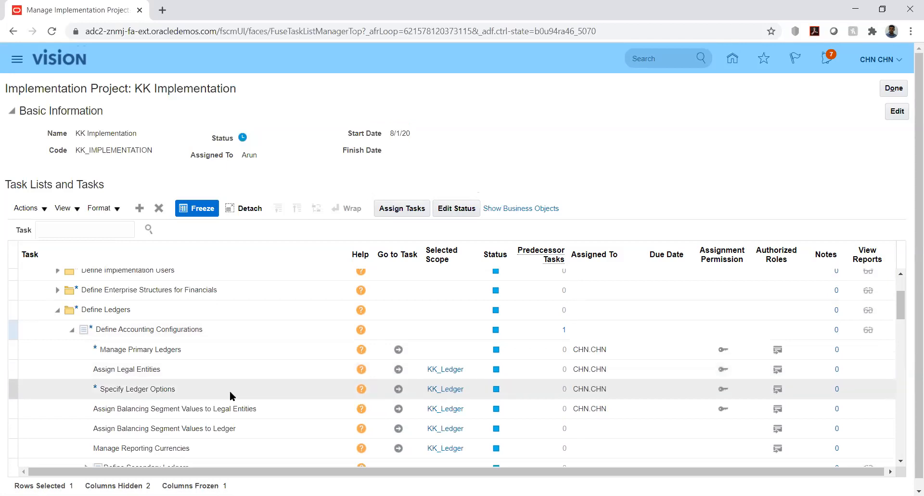
pyautogui.click(398, 389)
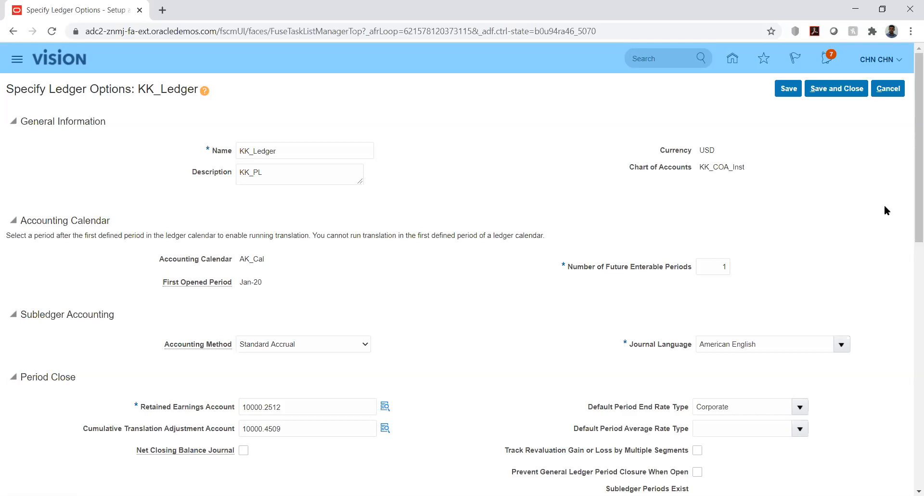
# Review KK_Ledger's ledger options, including reversal criteria set KK, then save and close.
pyautogui.moveTo(911, 203); pyautogui.dragTo(911, 404)
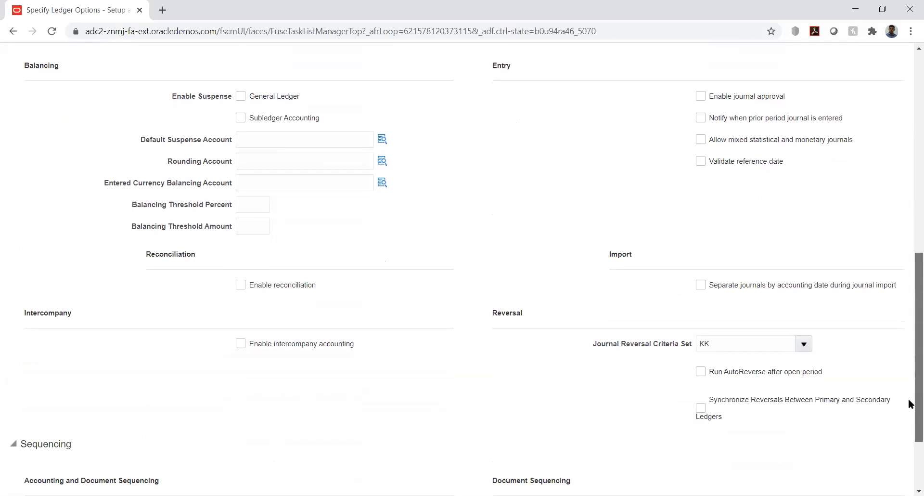
pyautogui.moveTo(909, 406); pyautogui.dragTo(909, 447)
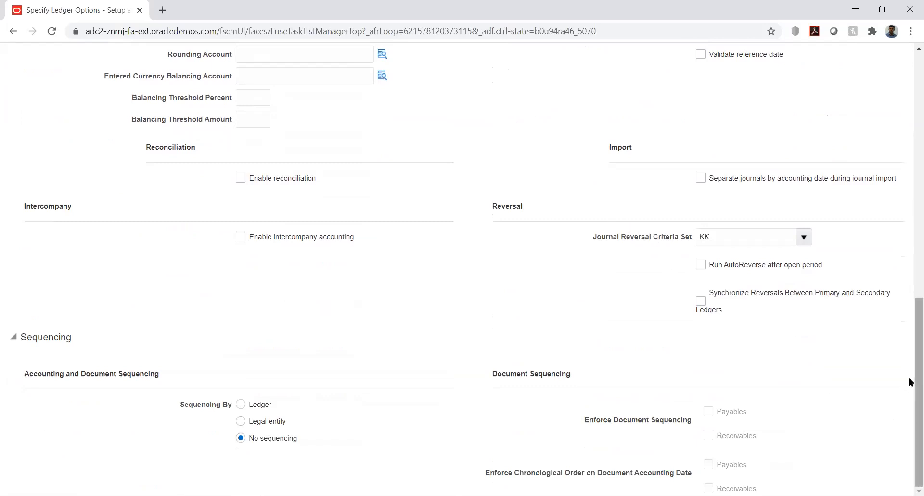
pyautogui.moveTo(908, 377); pyautogui.dragTo(909, 137)
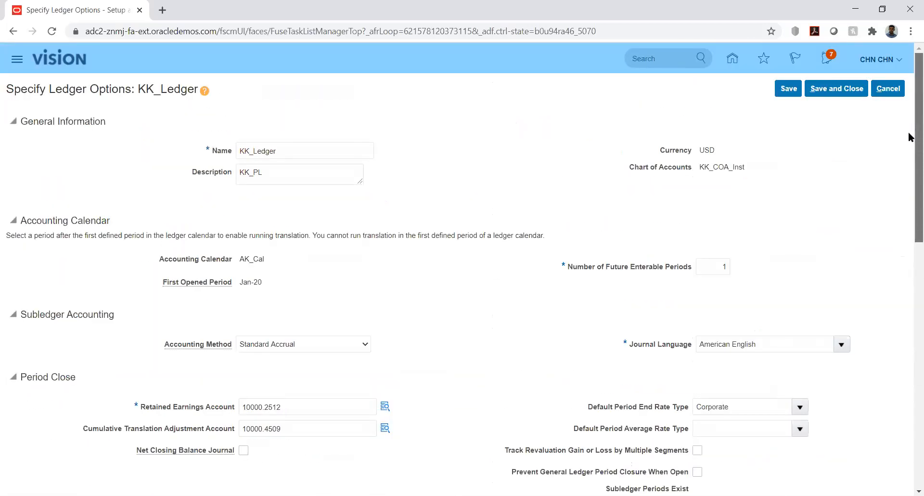
pyautogui.click(836, 87)
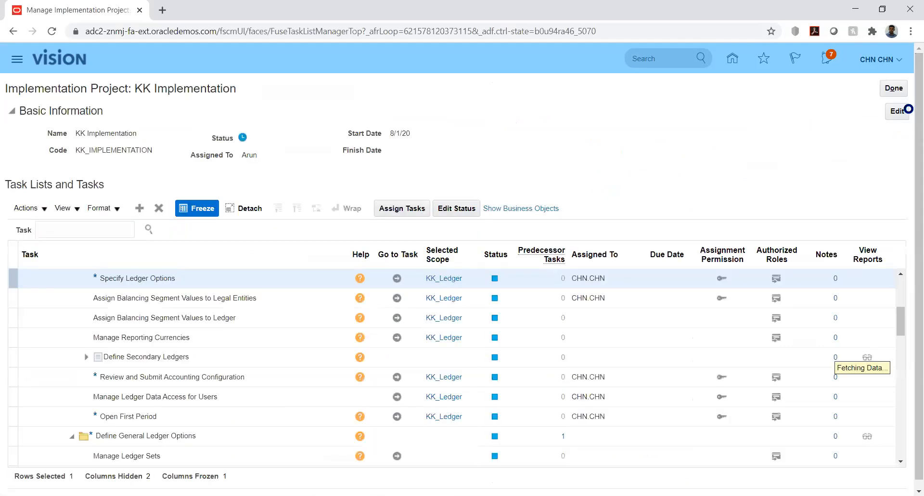
# Reopen KK_Ledger's ledger options, confirm the KK reversal criteria set, save, and close the project.
pyautogui.click(396, 280)
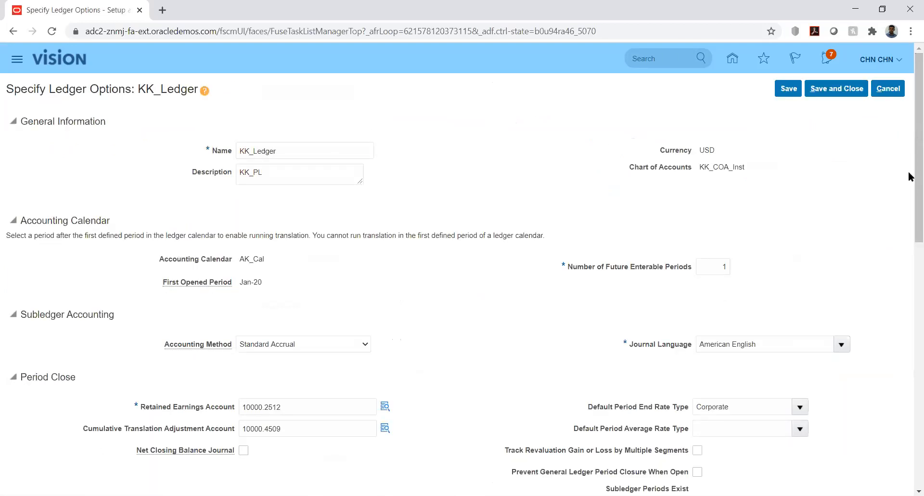
pyautogui.moveTo(913, 210); pyautogui.dragTo(910, 406)
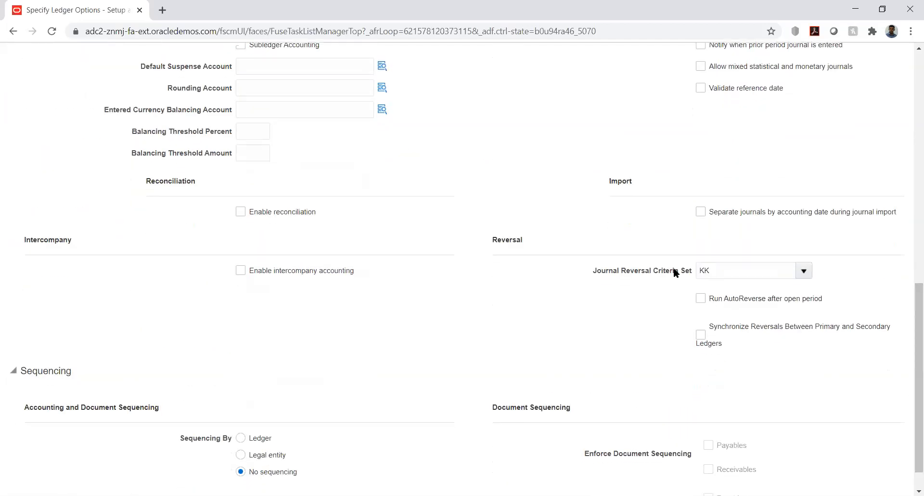
pyautogui.doubleClick(724, 269)
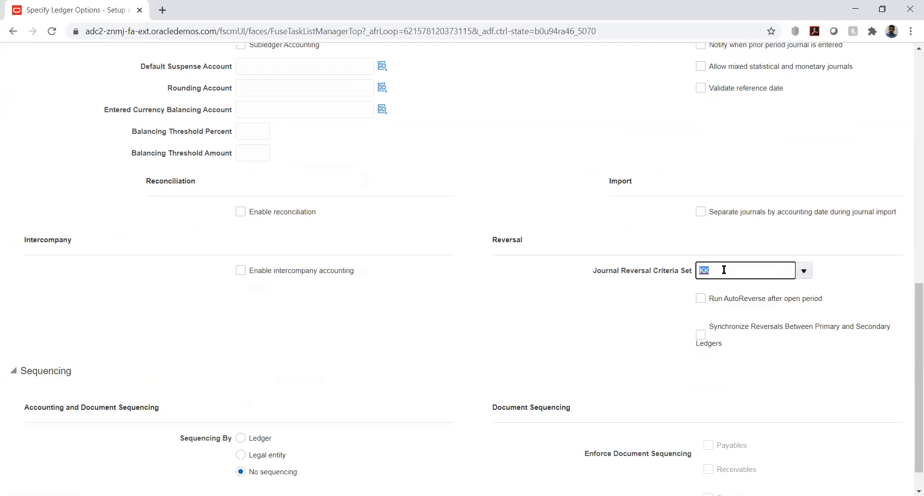
pyautogui.click(644, 314)
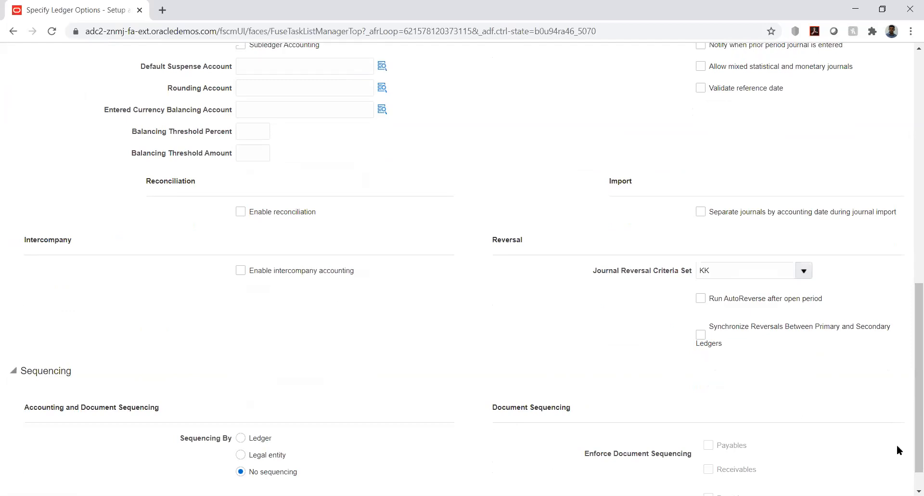
pyautogui.moveTo(908, 403); pyautogui.dragTo(911, 53)
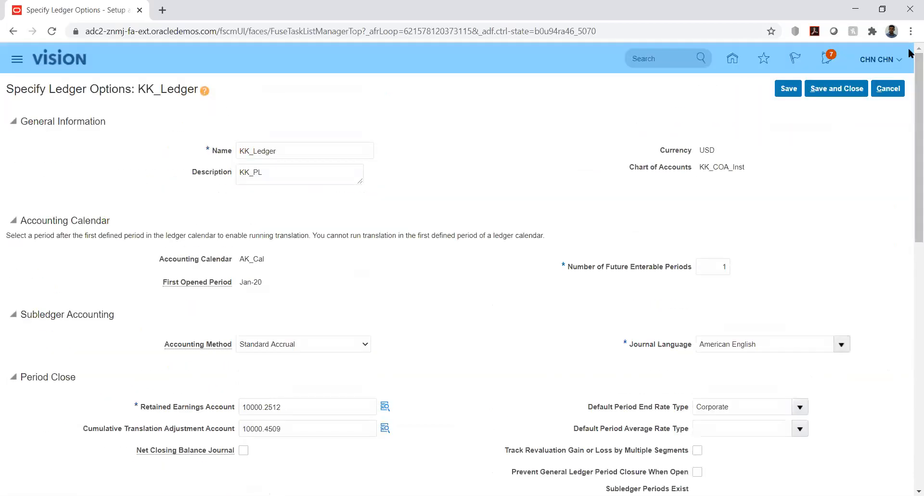
pyautogui.click(835, 90)
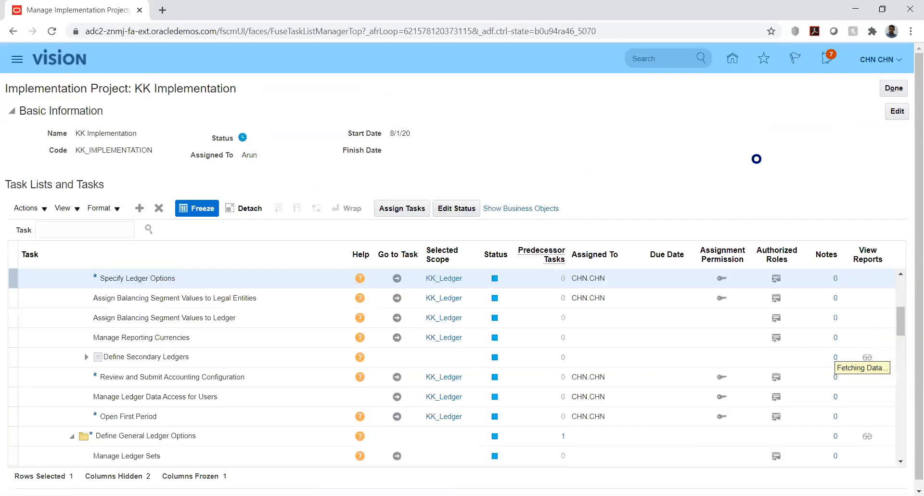
pyautogui.click(892, 87)
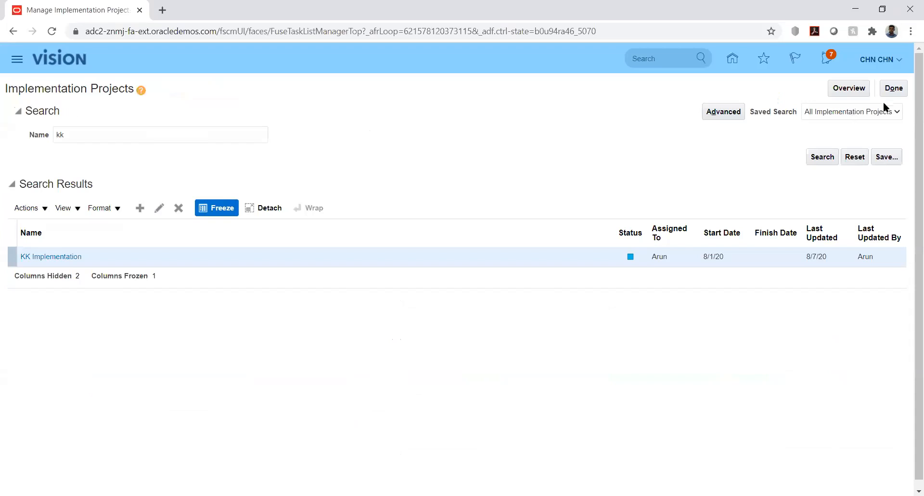
# Go home, open General Accounting > Journals and create a new journal for KK_Ledger.
pyautogui.click(891, 89)
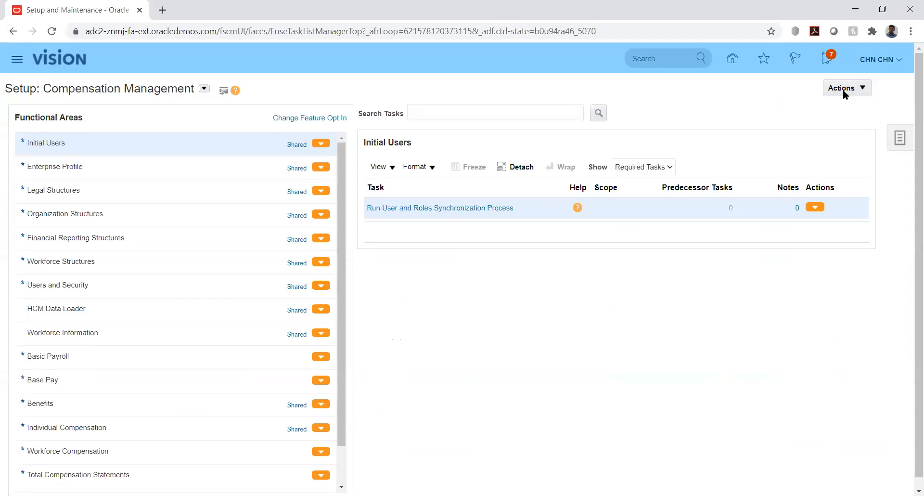
pyautogui.click(732, 57)
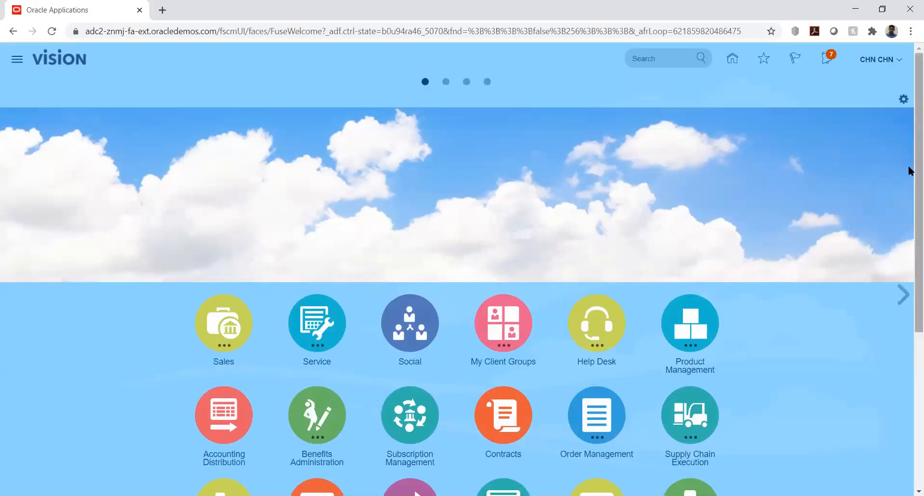
pyautogui.scroll(-5, 910, 168)
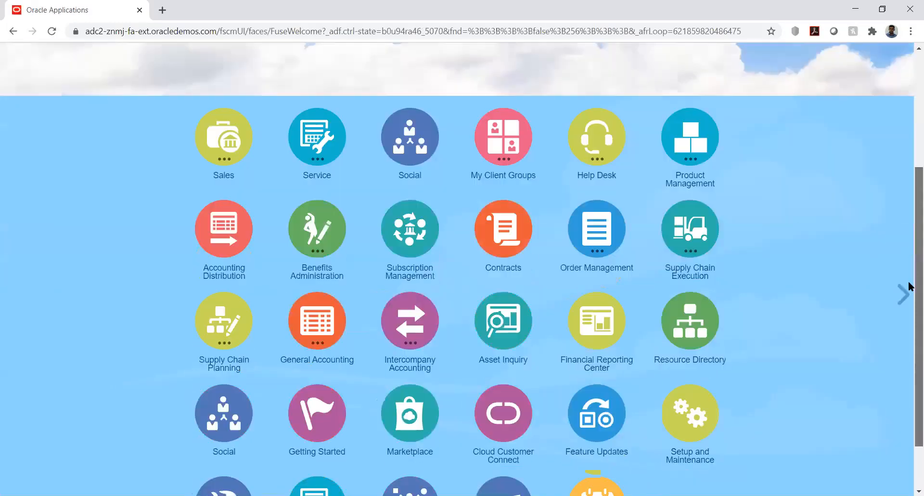
pyautogui.click(325, 263)
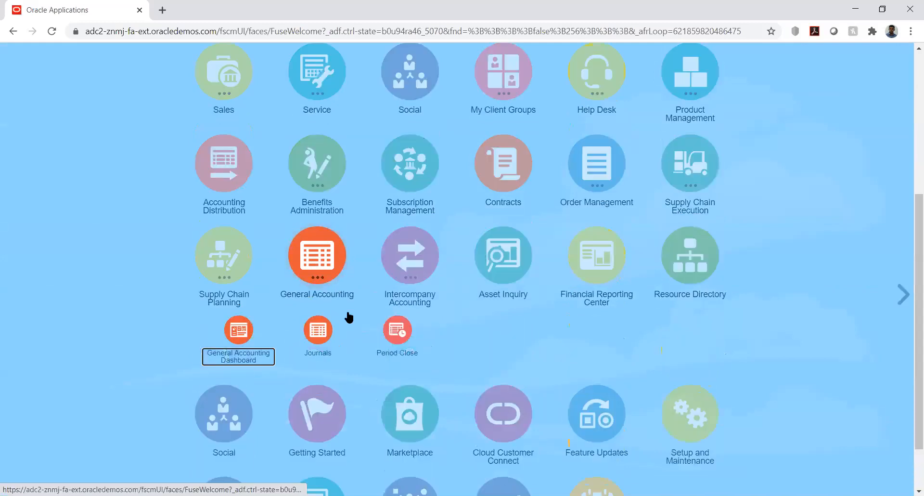
pyautogui.click(318, 330)
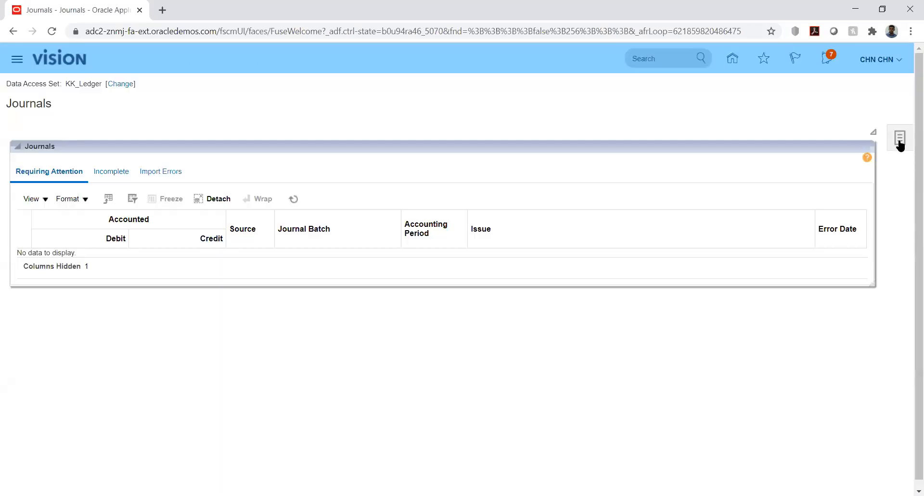
pyautogui.click(900, 141)
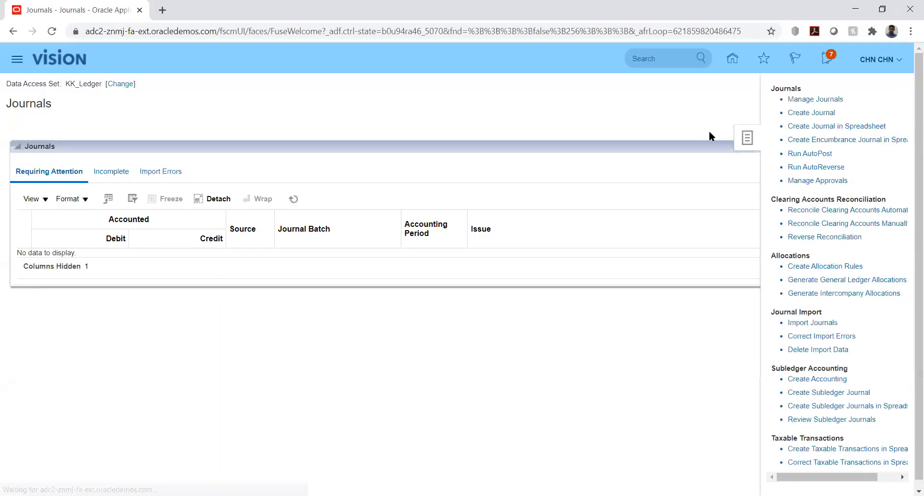
pyautogui.click(813, 114)
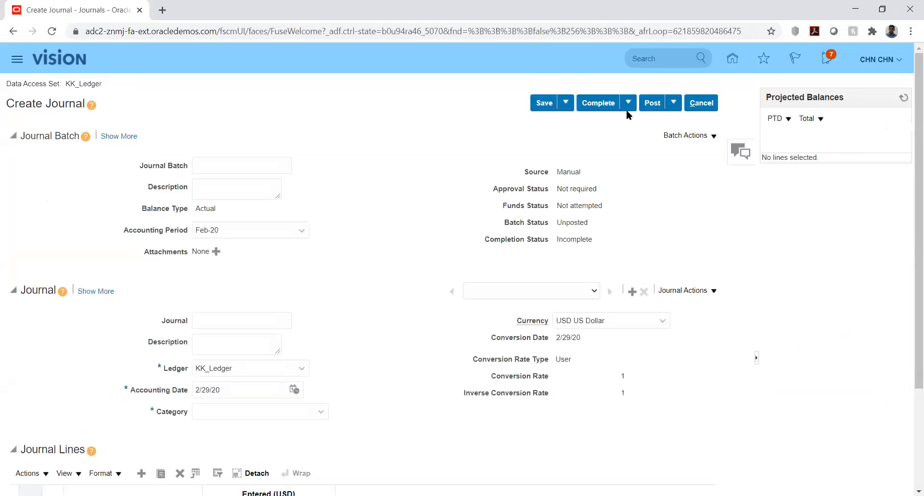
# Enter 6090 as both the Journal Batch and the Journal name.
pyautogui.click(249, 167)
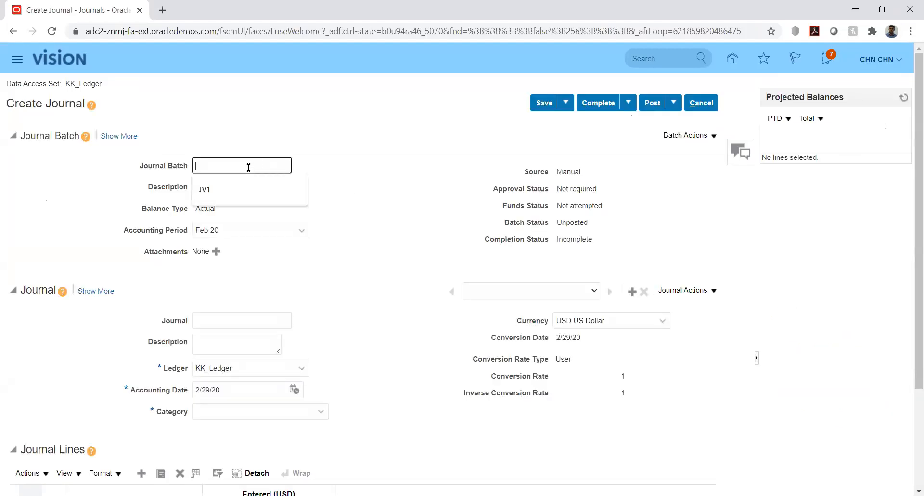
pyautogui.write('6090')
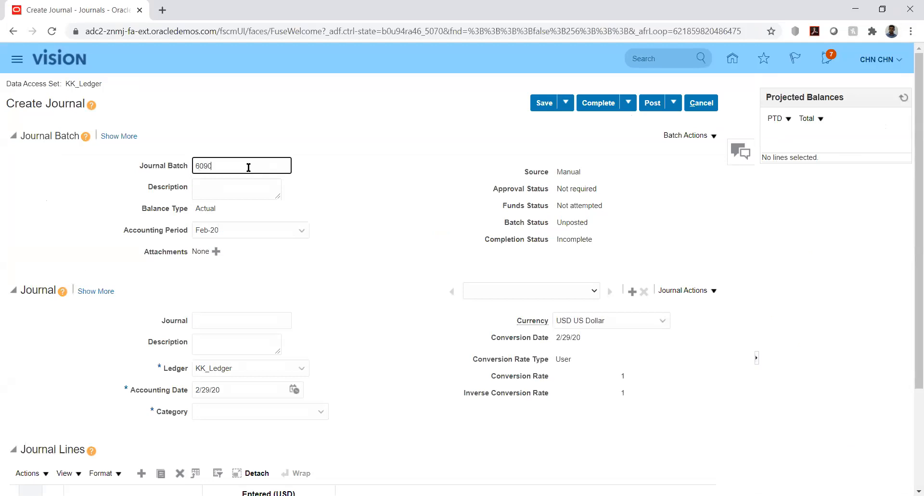
pyautogui.click(239, 319)
pyautogui.write('6090')
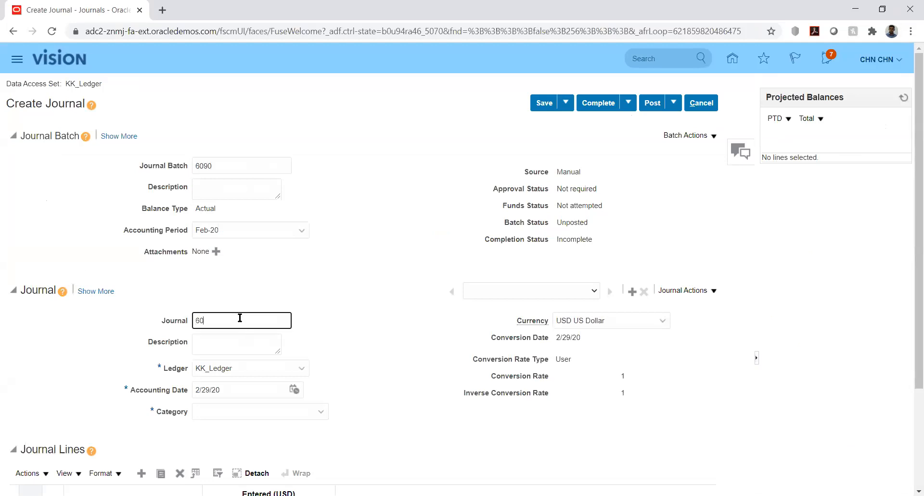
pyautogui.click(369, 318)
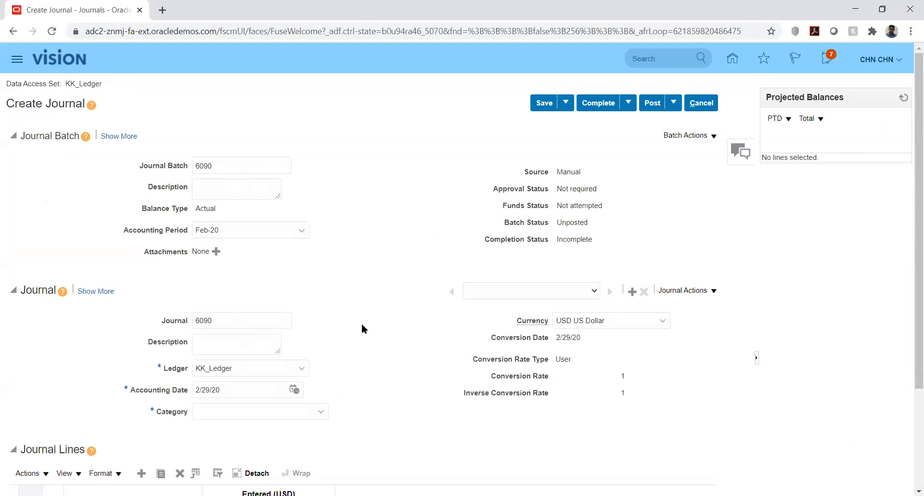
# Delete 6090 from the Journal Batch and Journal name fields, leaving both empty.
pyautogui.doubleClick(220, 165)
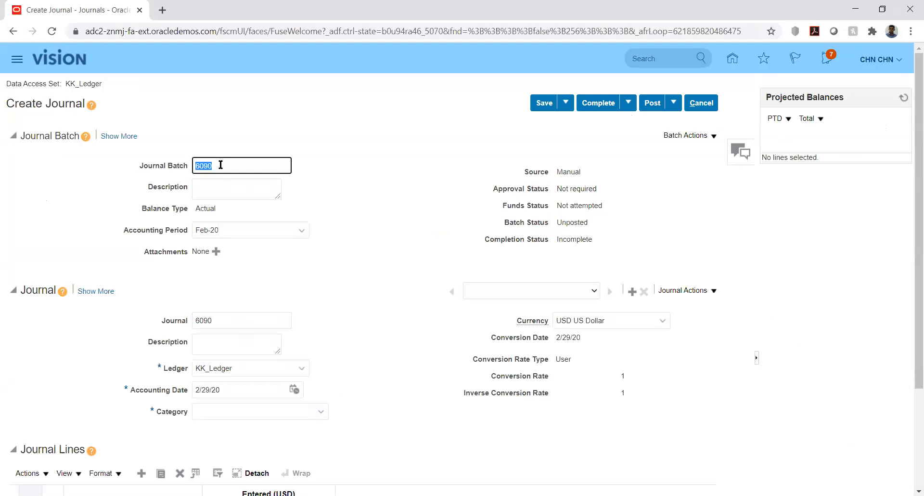
pyautogui.press('BackSpace')
pyautogui.press('Tab')
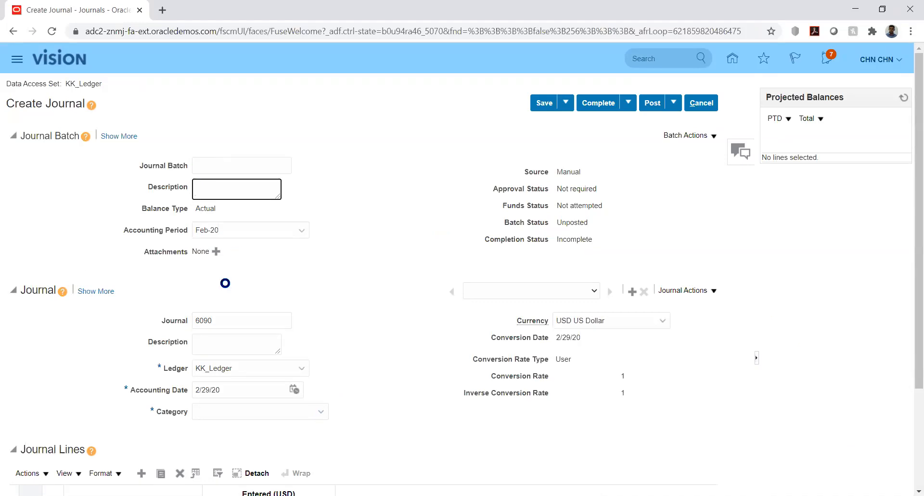
pyautogui.doubleClick(226, 319)
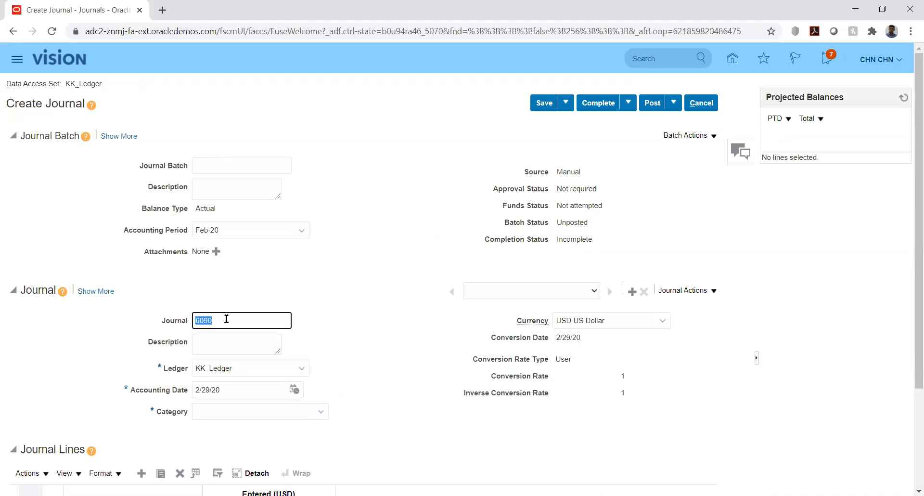
pyautogui.press('BackSpace')
pyautogui.press('Tab')
pyautogui.click(399, 326)
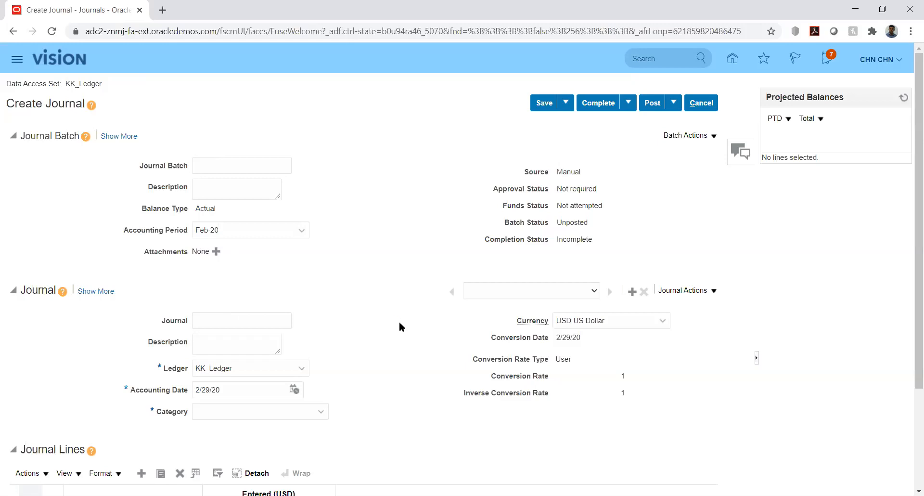
# Debit 1,250.00 to account 10000.1223 on line 1 and enter company 10000 on line 2.
pyautogui.moveTo(911, 186); pyautogui.dragTo(912, 308)
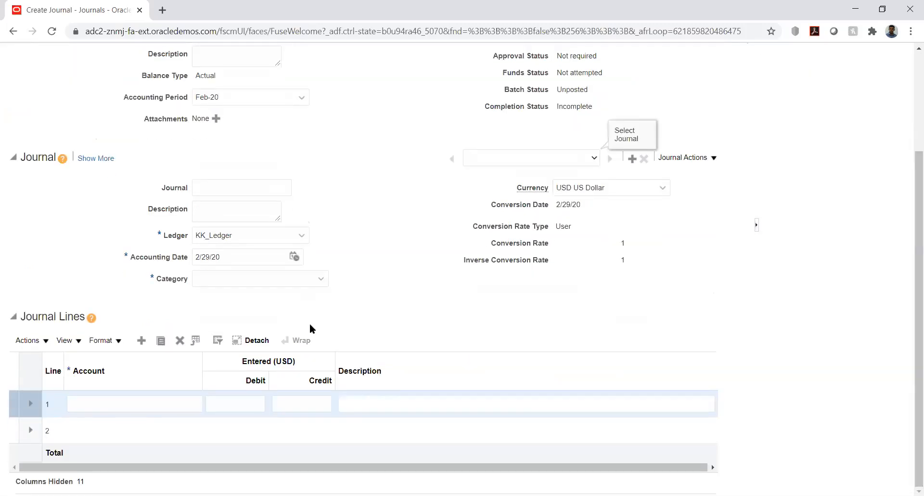
pyautogui.click(99, 396)
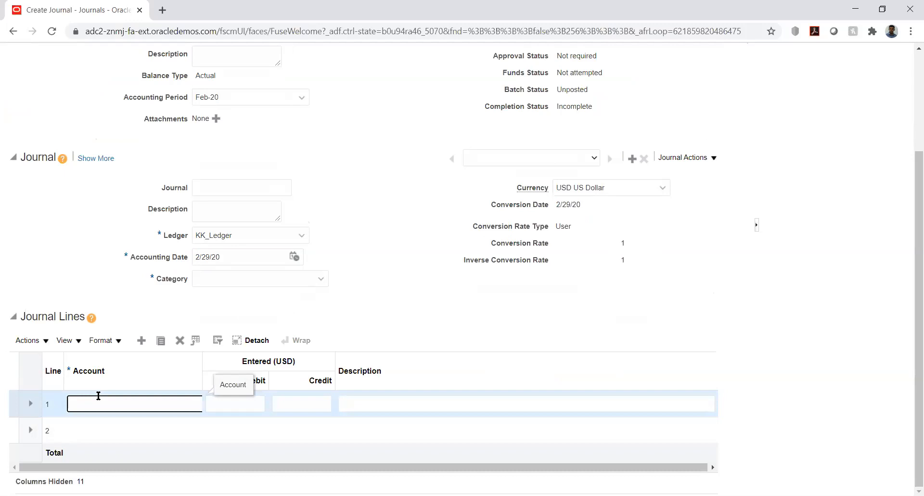
pyautogui.write('100')
pyautogui.write('00')
pyautogui.write('.1')
pyautogui.write('22')
pyautogui.write('3')
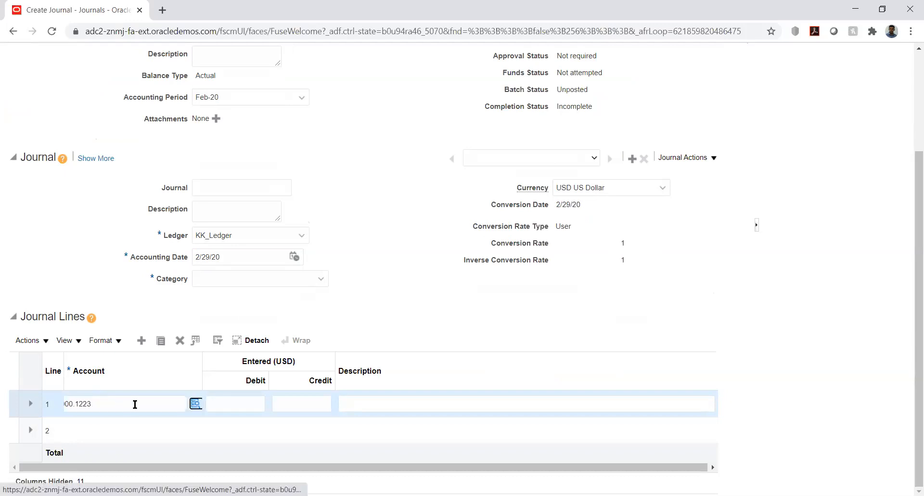
pyautogui.press('Tab')
pyautogui.write('12')
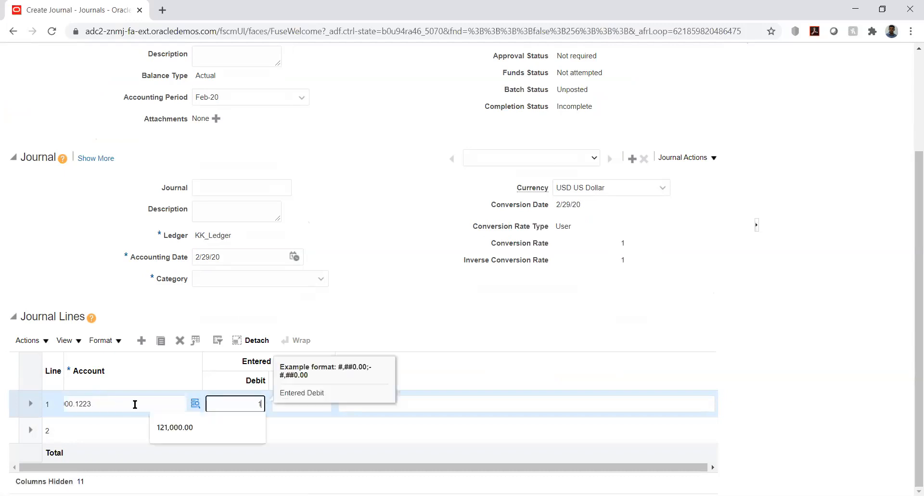
pyautogui.press('Tab')
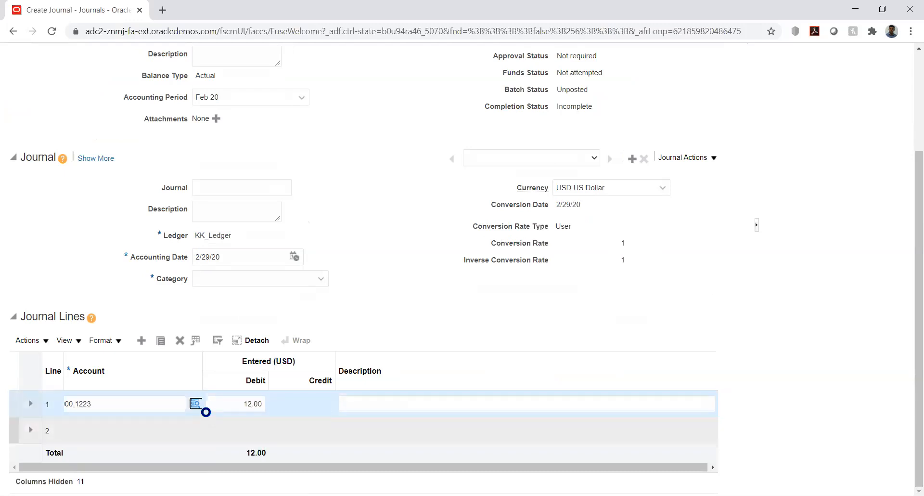
pyautogui.click(251, 403)
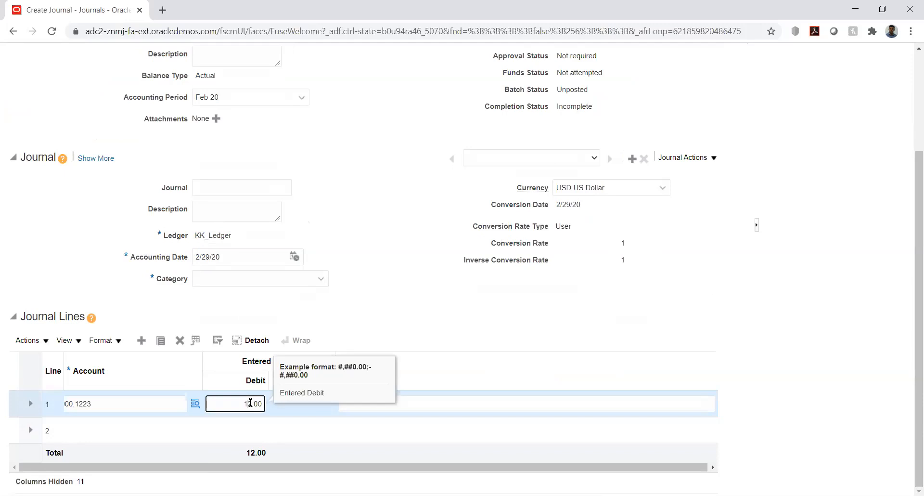
pyautogui.write('50')
pyautogui.press('Tab')
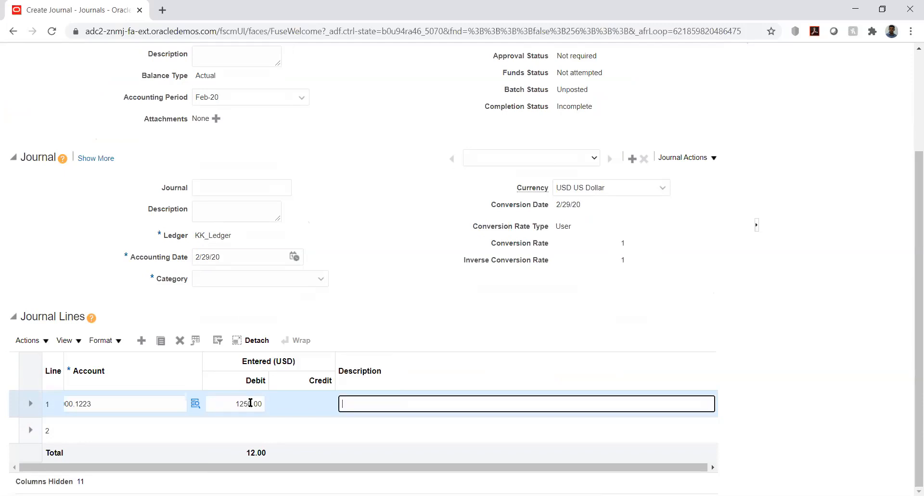
pyautogui.click(109, 428)
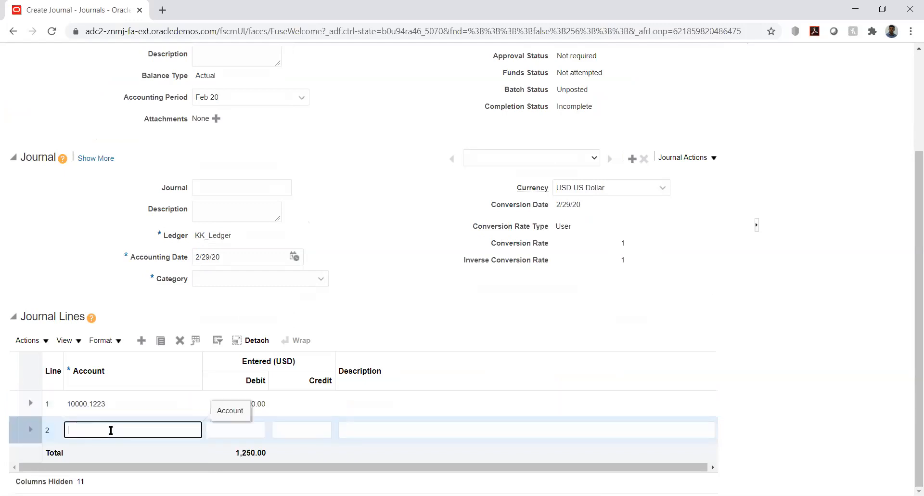
pyautogui.write('10000.')
# Pick account segment 2000 for line 2 (10000.2000) and credit it 1,250.00.
pyautogui.press('Tab')
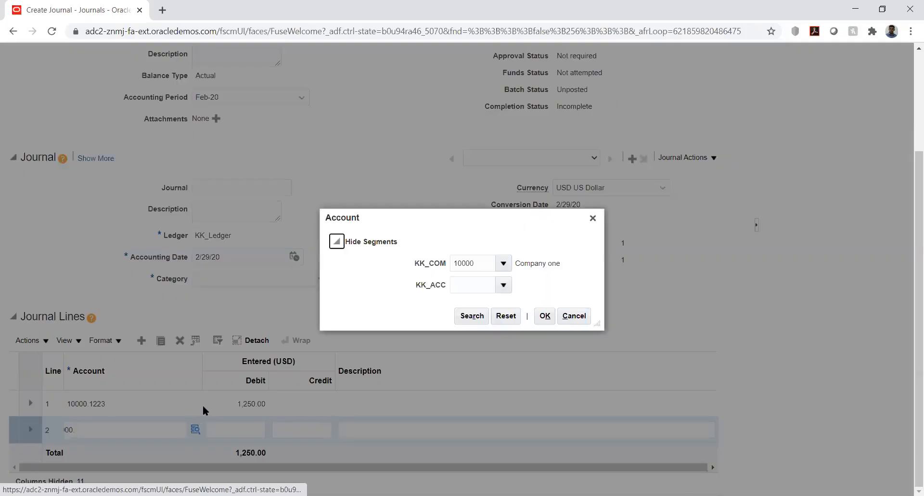
pyautogui.click(476, 287)
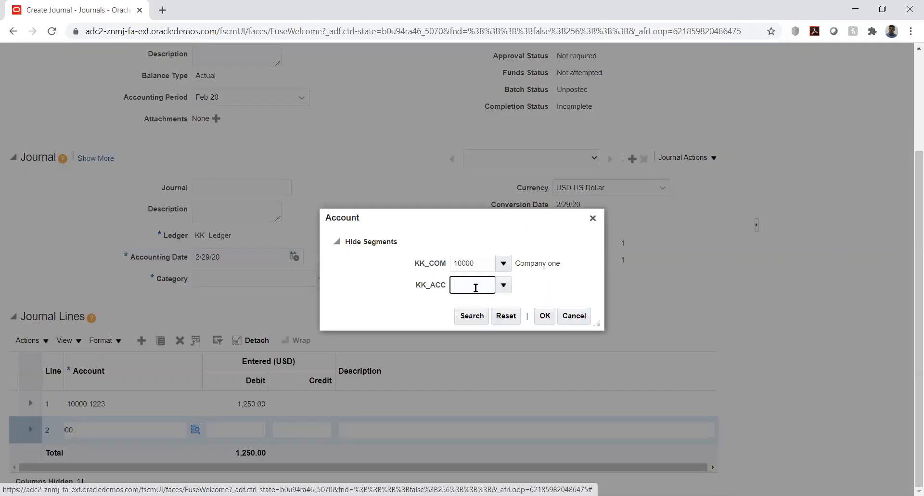
pyautogui.write('2')
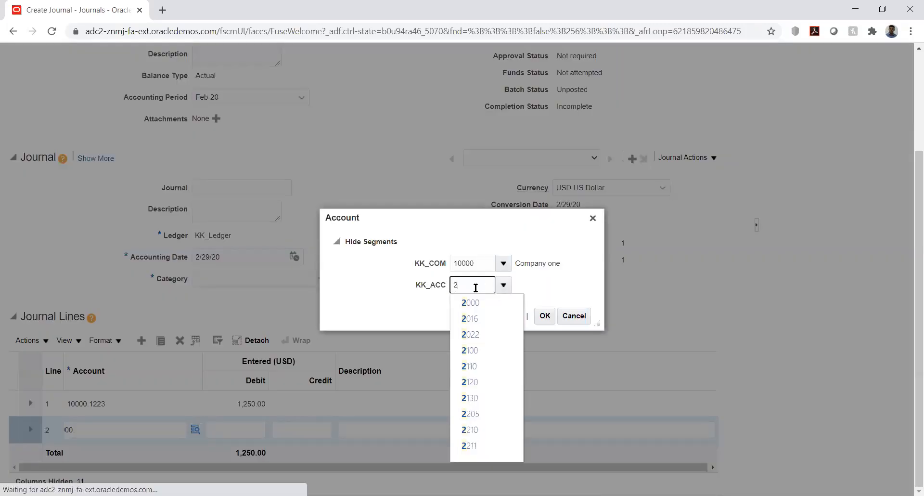
pyautogui.click(476, 304)
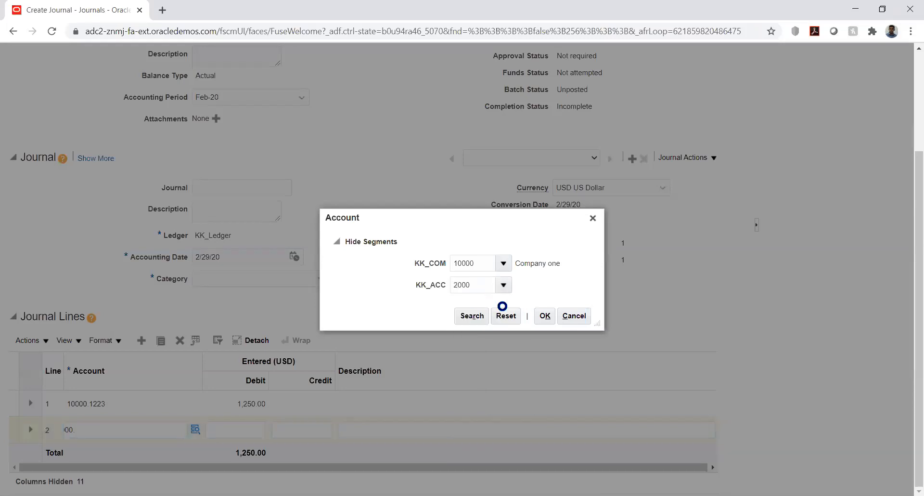
pyautogui.click(545, 316)
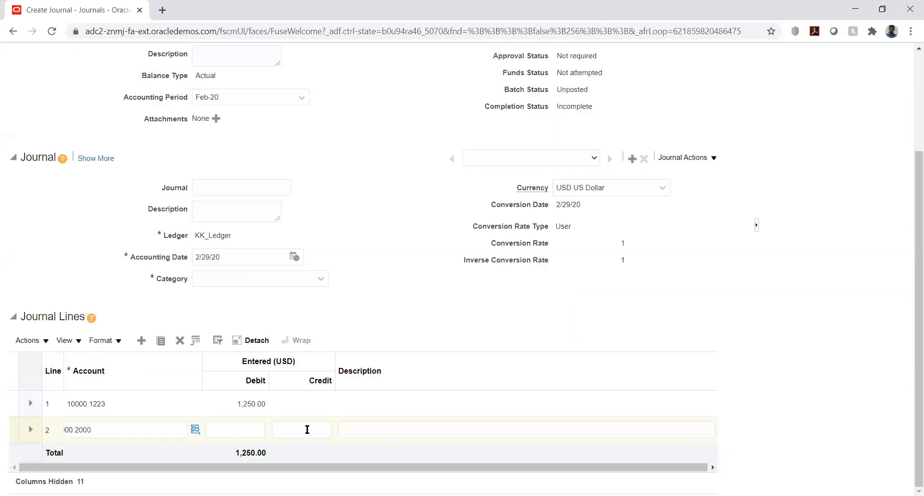
pyautogui.click(307, 429)
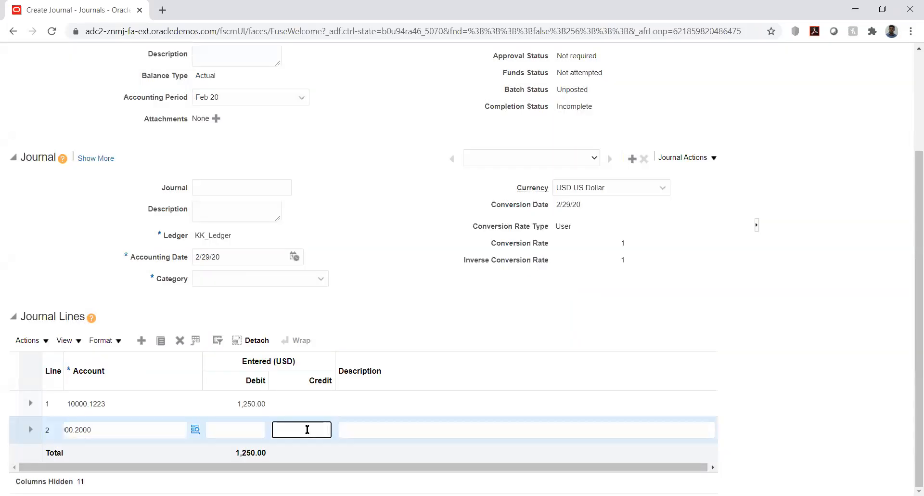
pyautogui.write('1250')
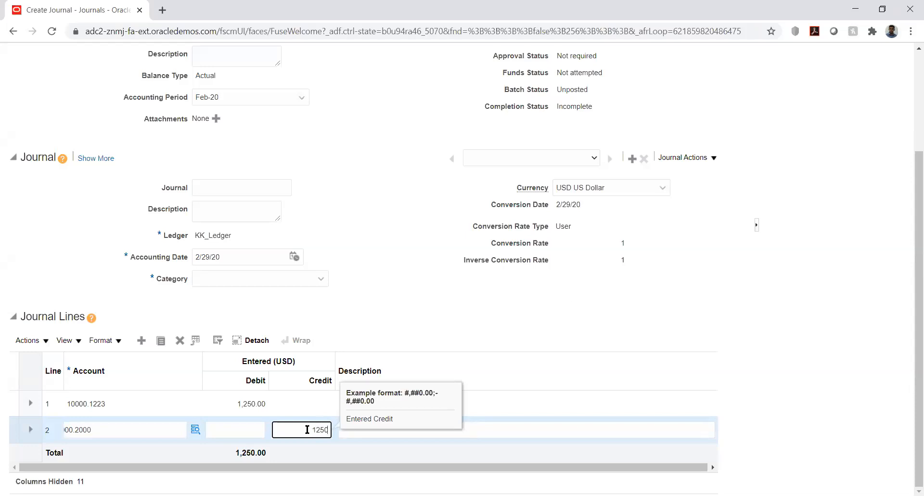
pyautogui.press('Tab')
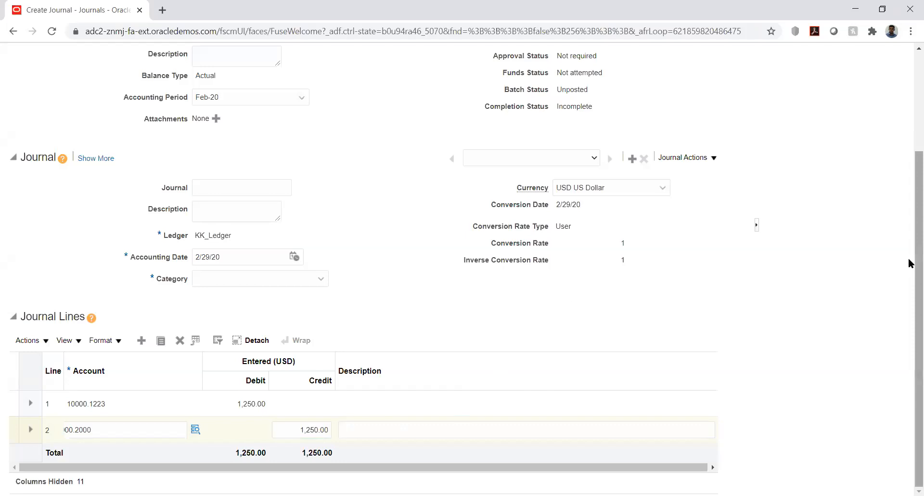
# Set the journal category to KK_Fusion and post it, acknowledging process 2032375.
pyautogui.scroll(3, 909, 237)
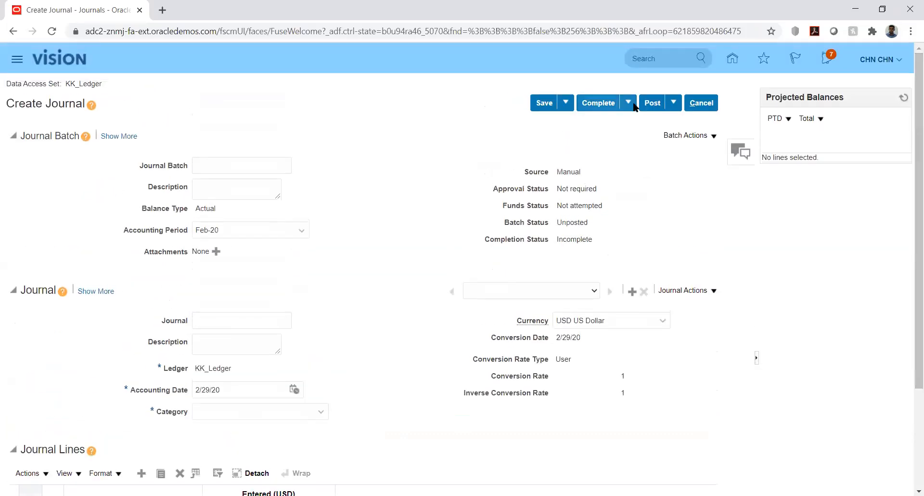
pyautogui.click(654, 104)
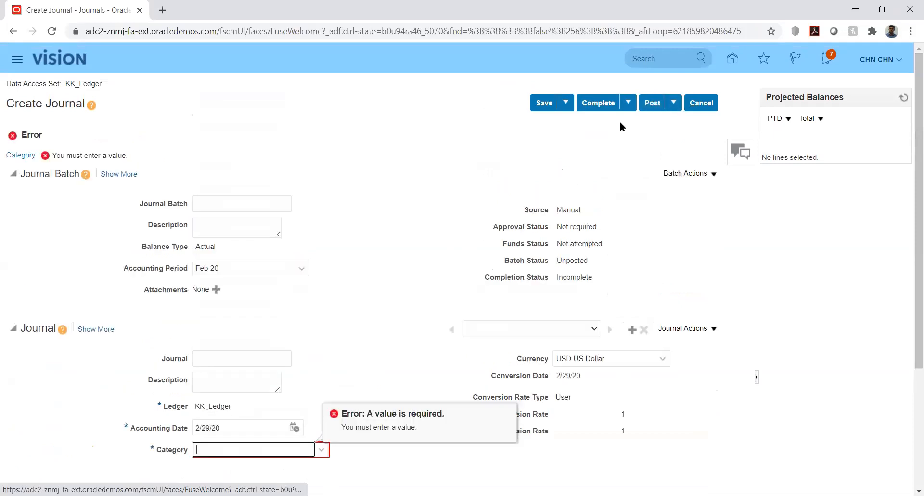
pyautogui.write('K')
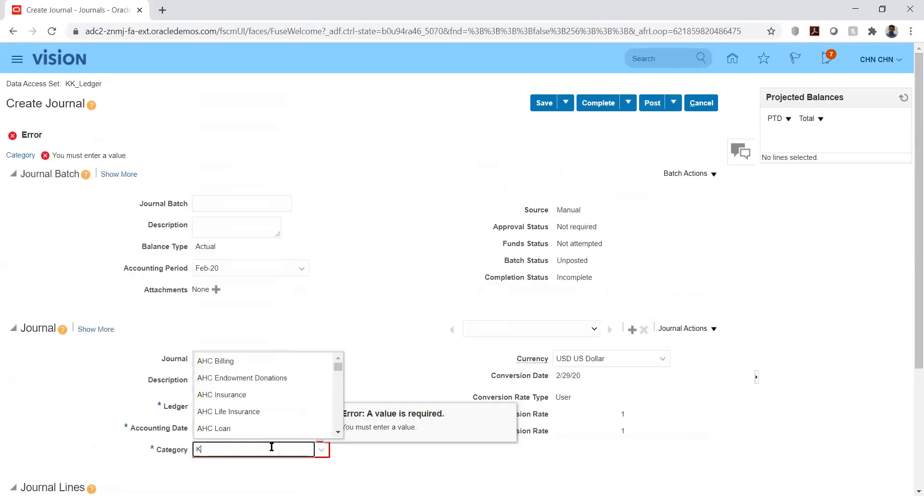
pyautogui.write('K_Fusion')
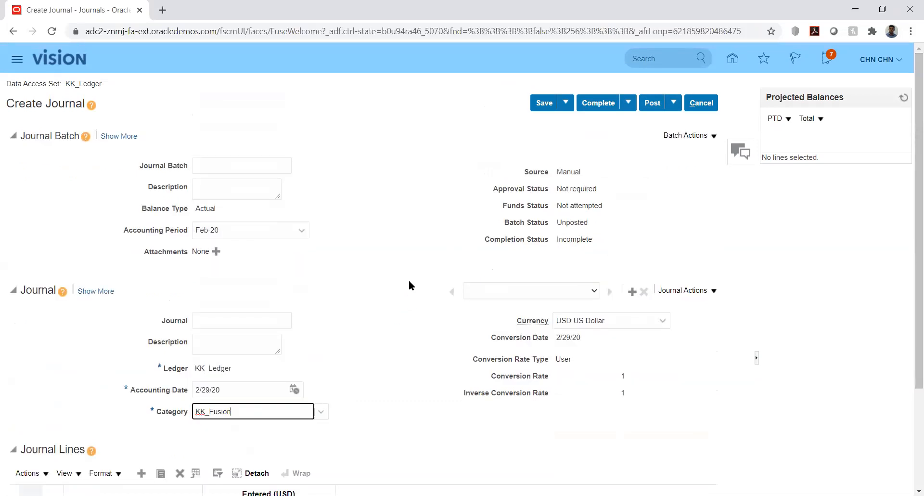
pyautogui.click(653, 103)
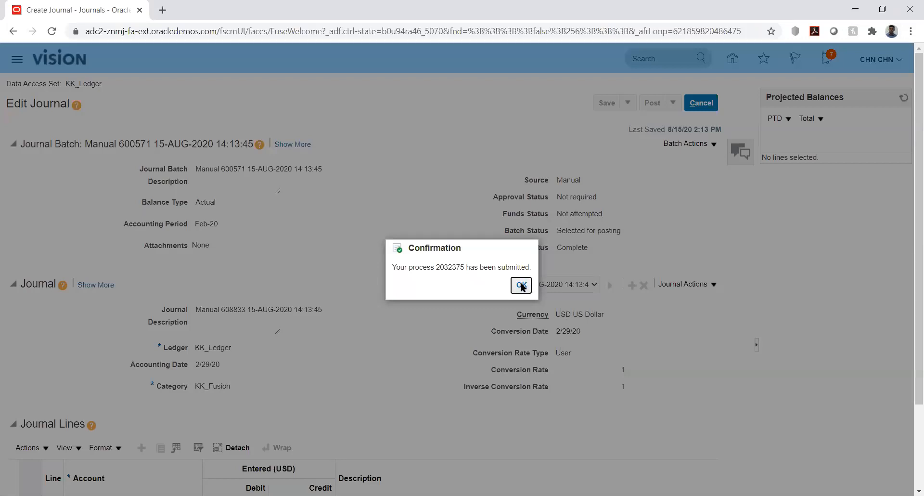
pyautogui.click(522, 286)
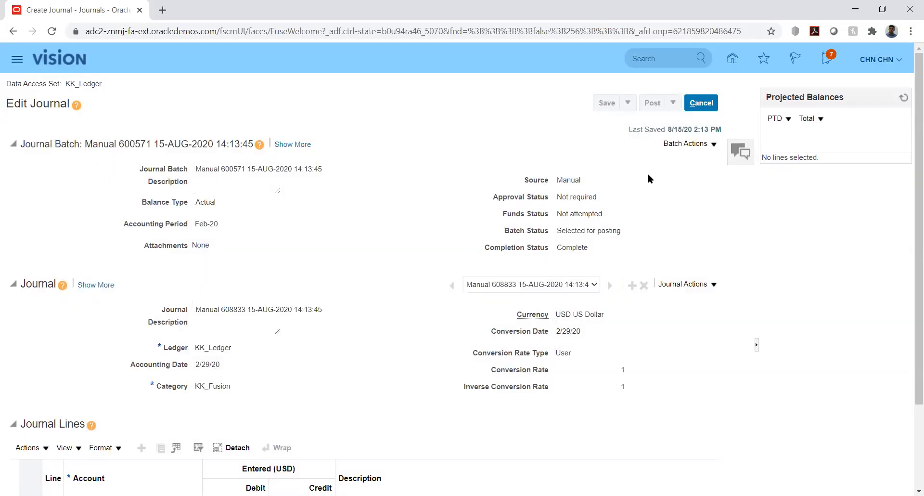
# Close the journal, pass through Manage Journals, and return to the home springboard.
pyautogui.click(703, 104)
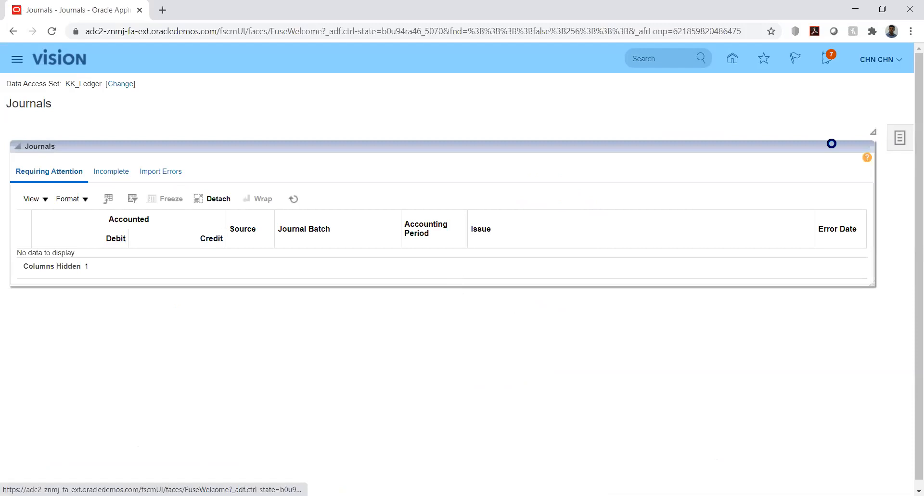
pyautogui.click(899, 138)
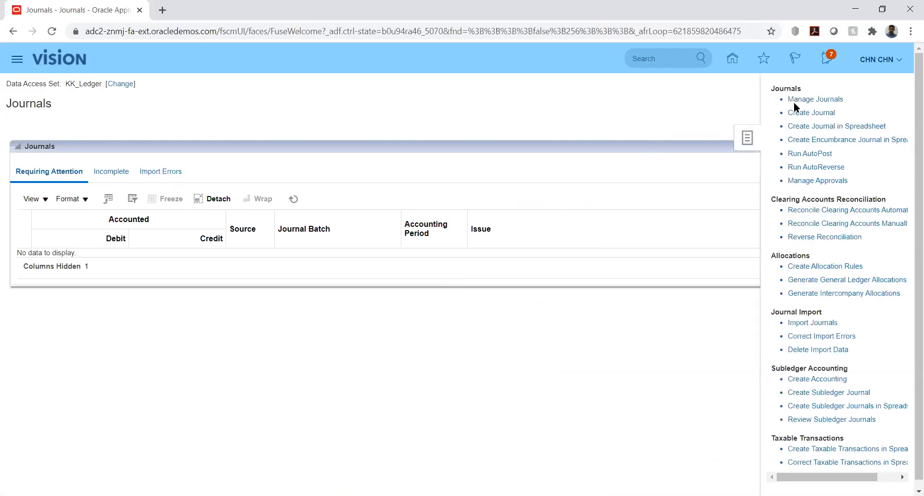
pyautogui.click(810, 102)
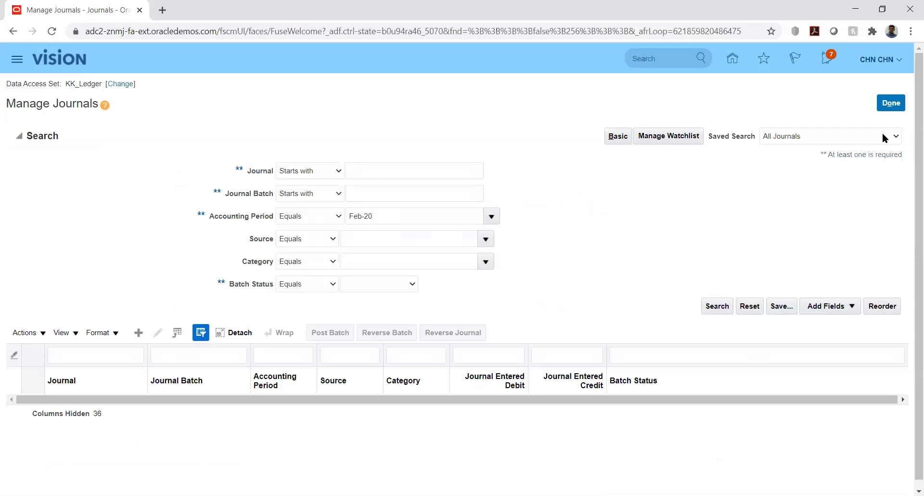
pyautogui.click(893, 102)
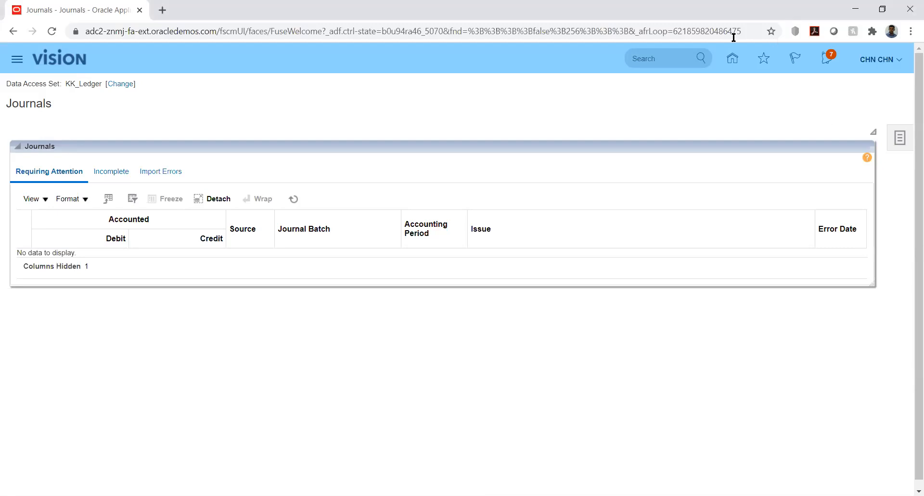
pyautogui.click(733, 58)
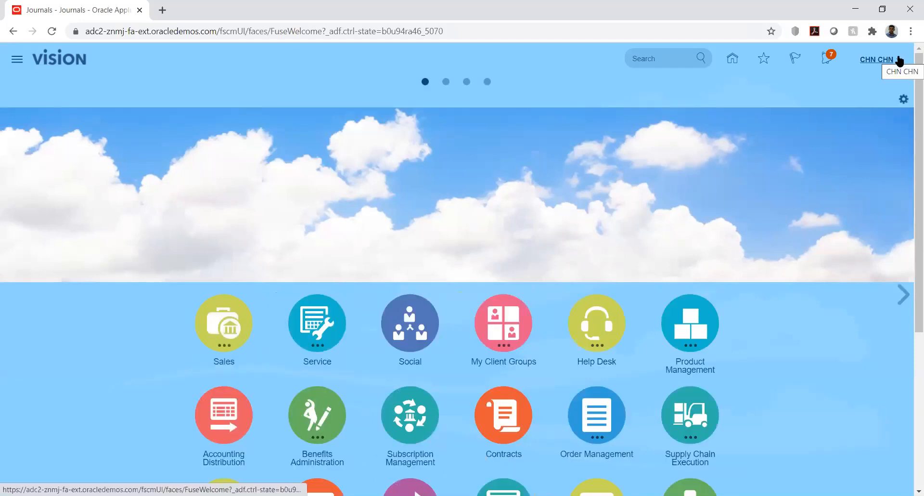
# Open Setup and Maintenance from the user's Settings and Actions menu.
pyautogui.hotkey('alt', 'Tab')
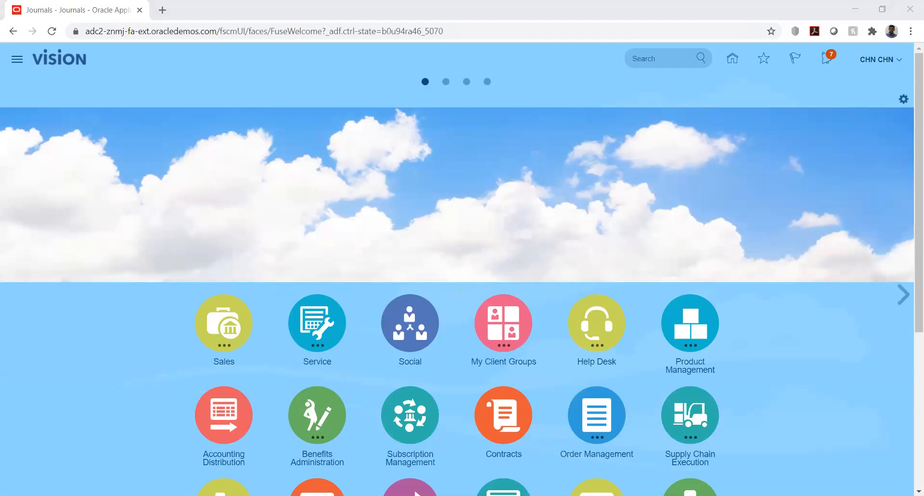
pyautogui.click(900, 63)
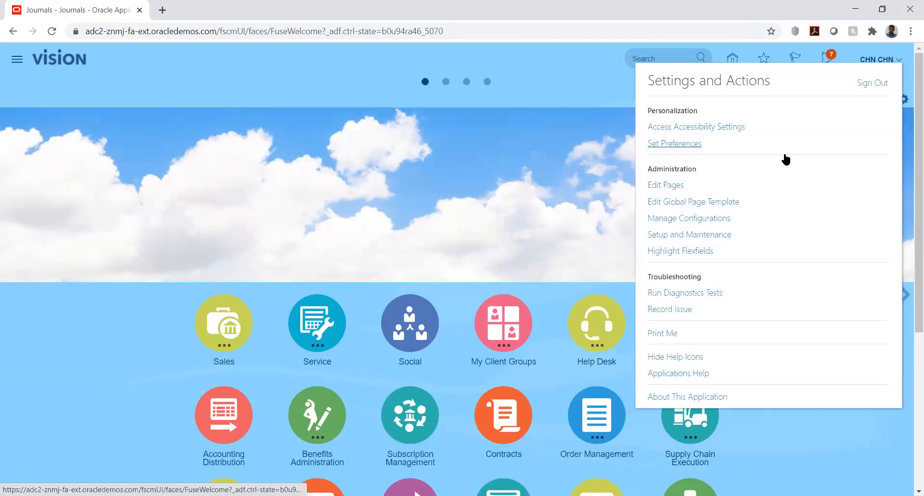
pyautogui.click(690, 233)
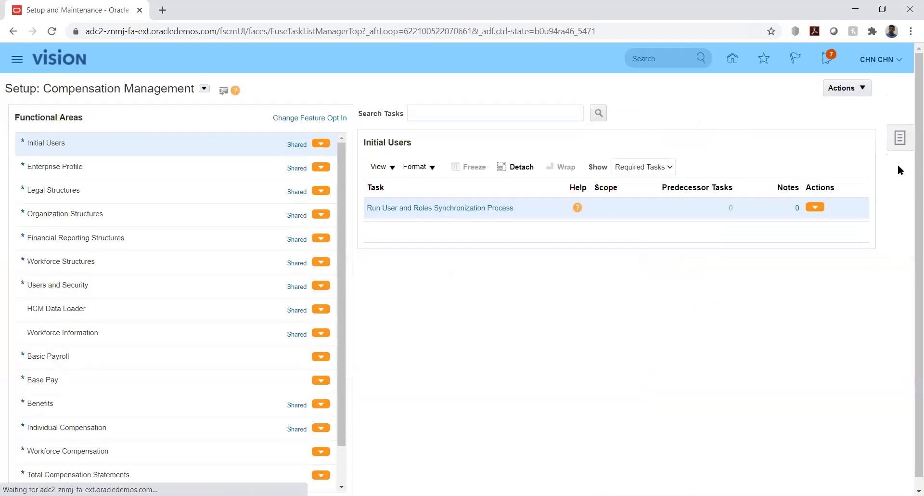
# Filter implementation projects by the name 'kk' and open KK Implementation.
pyautogui.click(903, 140)
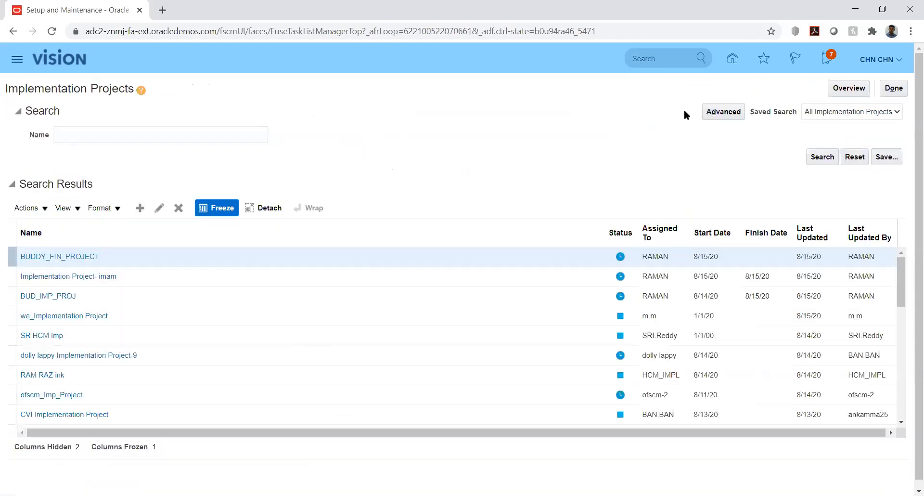
pyautogui.click(134, 132)
pyautogui.write('kk')
pyautogui.press('Return')
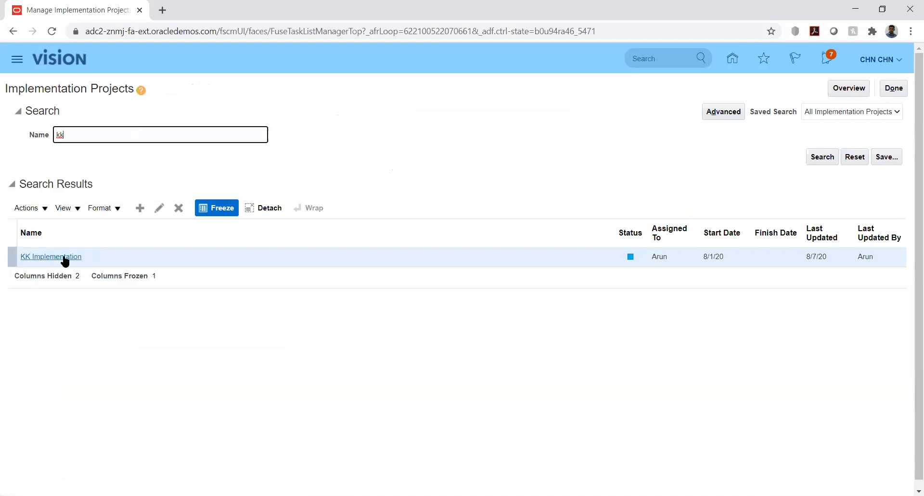
pyautogui.click(64, 258)
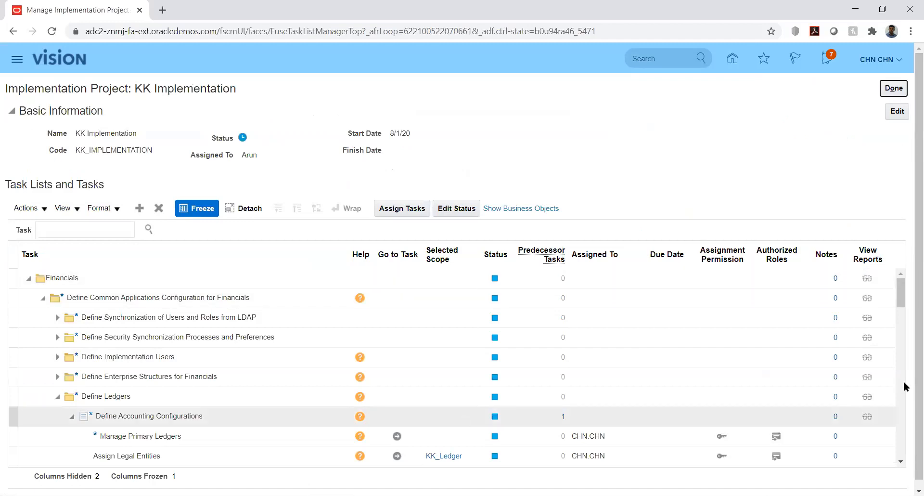
# Expand Define Enterprise Structures for Financials in the KK Implementation task list.
pyautogui.click(901, 304)
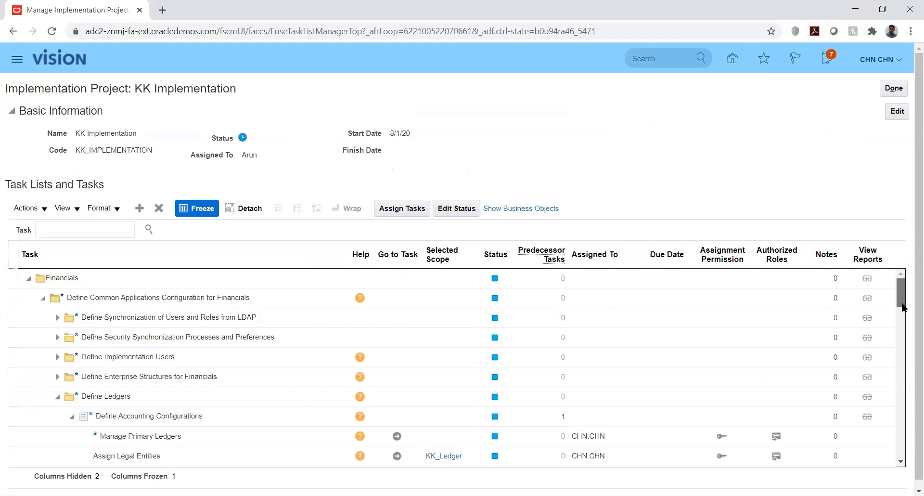
pyautogui.click(56, 377)
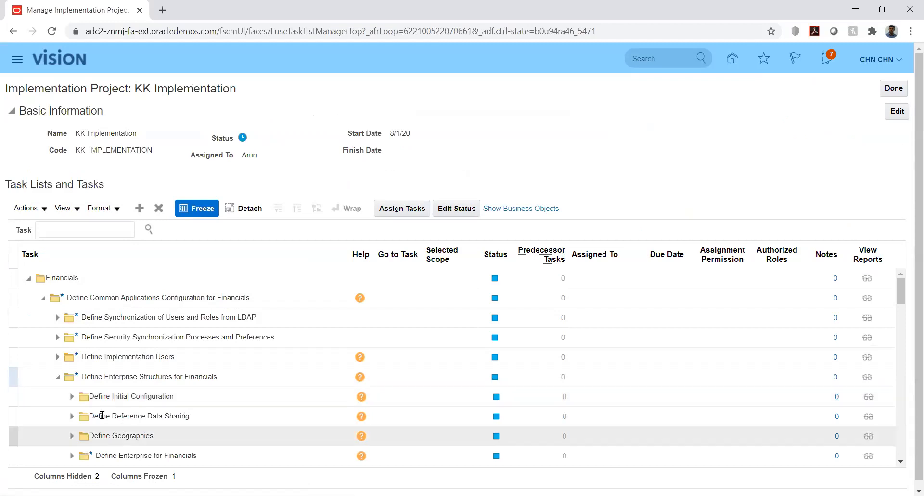
pyautogui.moveTo(903, 295)
pyautogui.mouseDown()
pyautogui.moveTo(908, 315)
pyautogui.moveTo(908, 307)
pyautogui.mouseUp()
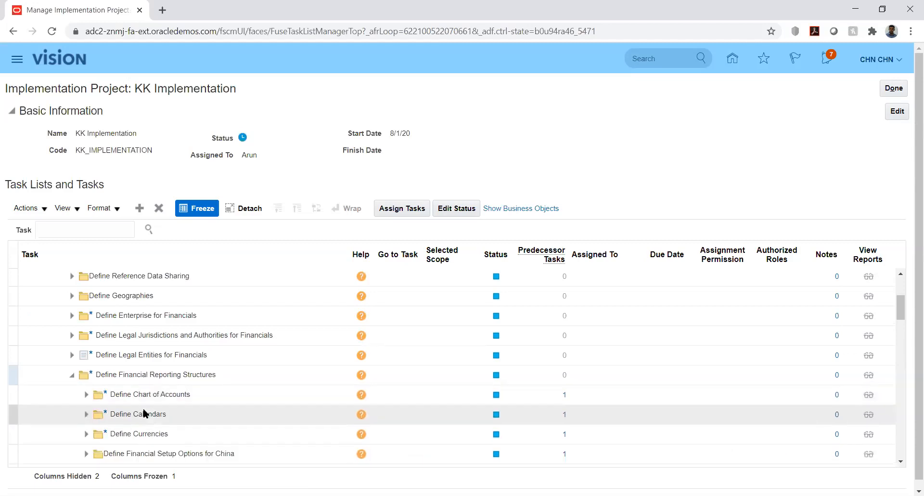
# Expand Define Currencies to list Manage Currencies, Conversion Rate Types and Daily Rates.
pyautogui.click(87, 434)
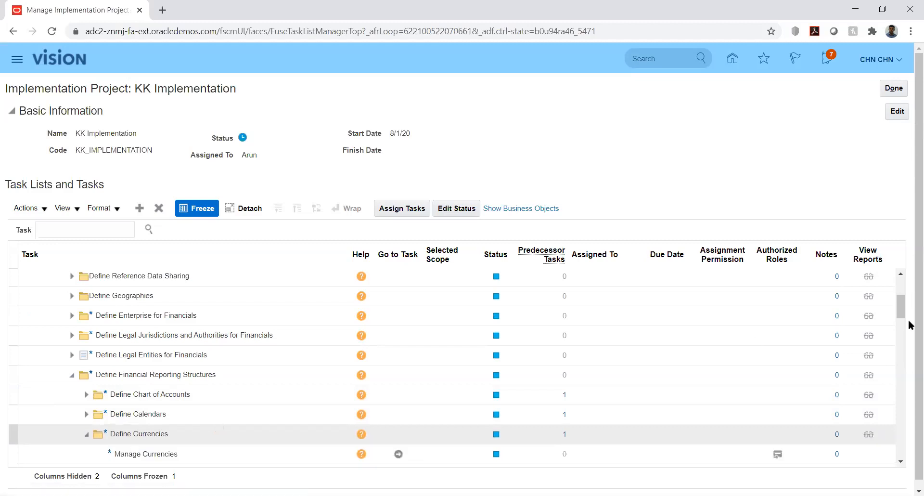
pyautogui.click(899, 297)
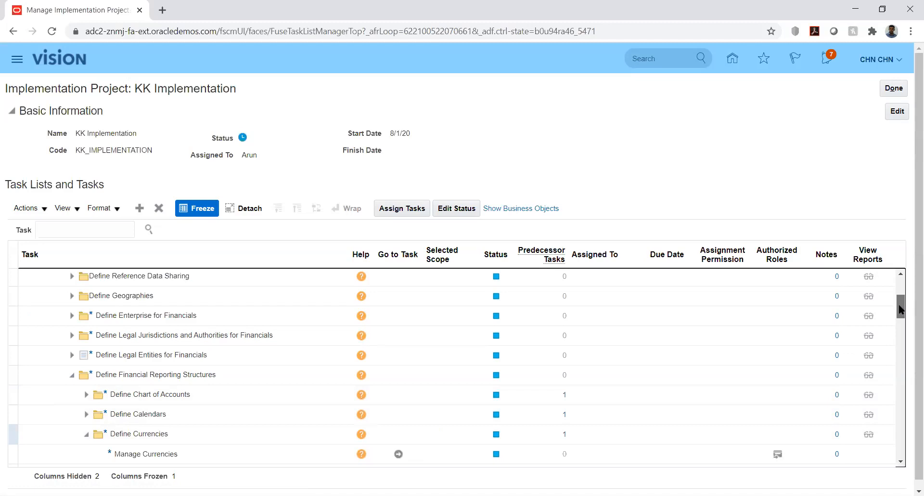
pyautogui.moveTo(901, 314); pyautogui.dragTo(903, 324)
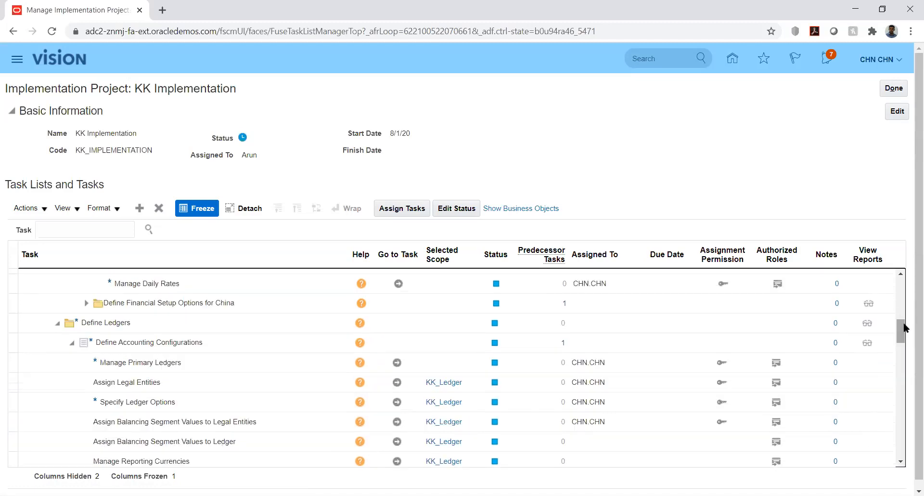
pyautogui.click(900, 275)
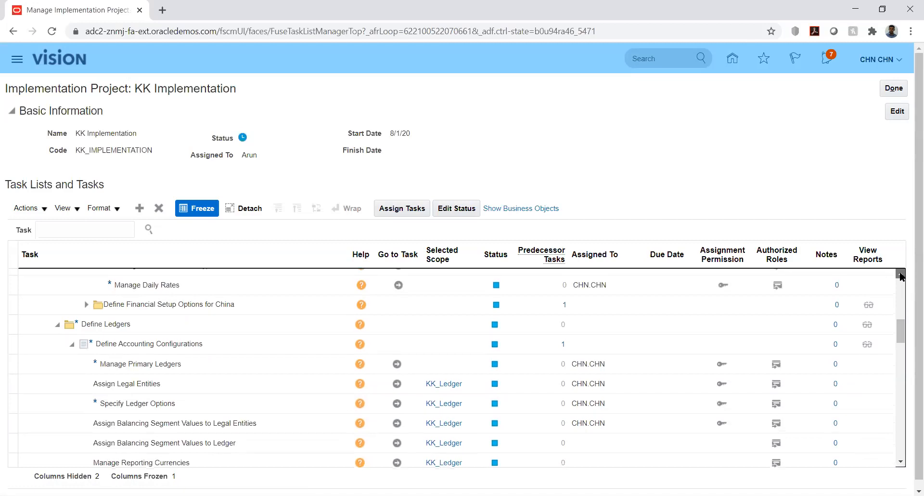
pyautogui.click(901, 275)
pyautogui.scroll(1, 308, 433)
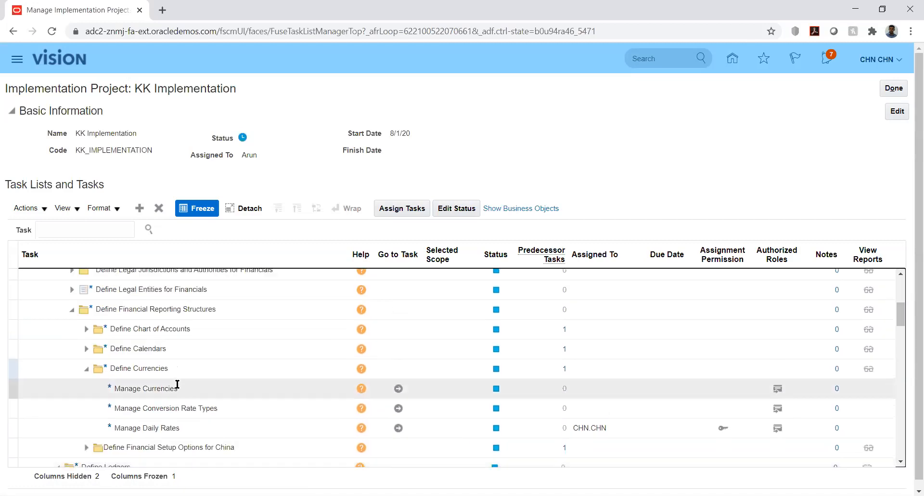
# Launch the Manage Conversion Rate Types task and switch to the Daily Rates tab.
pyautogui.click(399, 408)
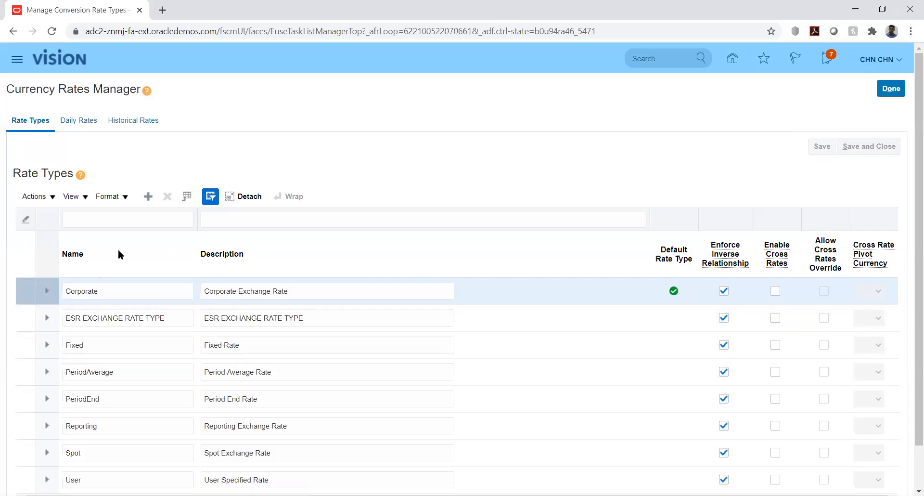
pyautogui.click(77, 120)
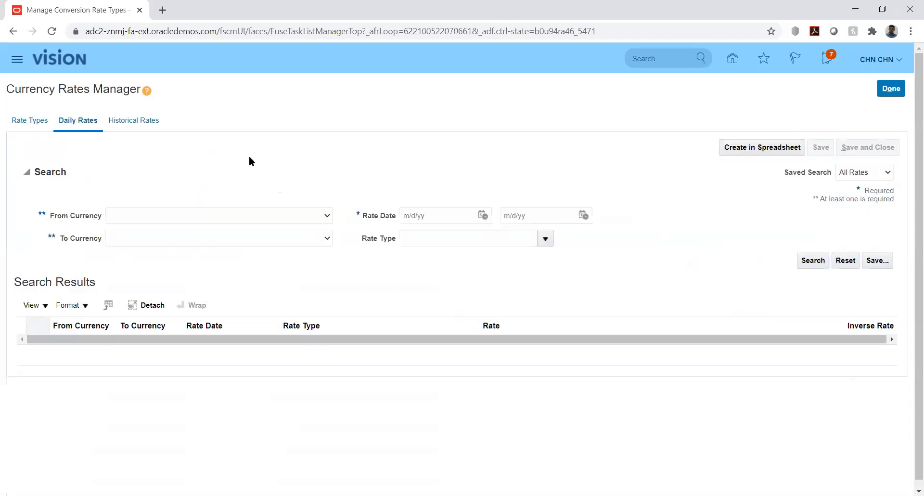
# Set From Currency to USD - US Dollar and To Currency to INR - Indian Rupee.
pyautogui.click(289, 215)
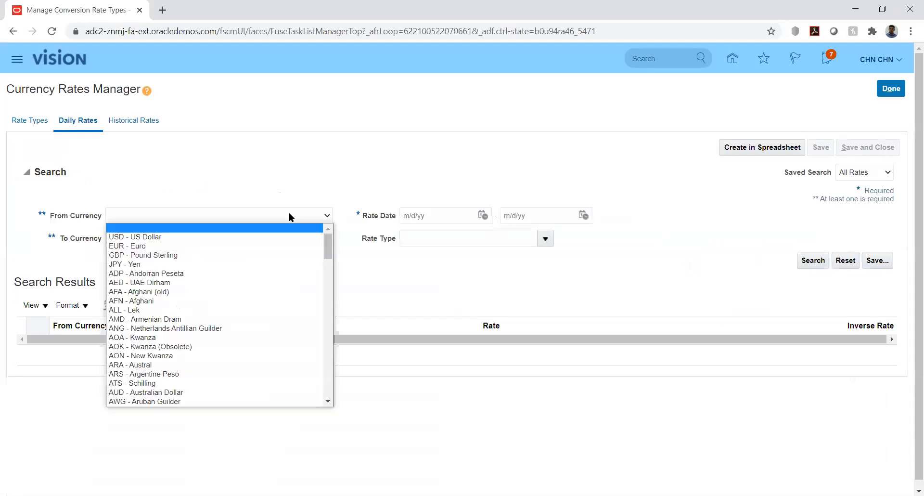
pyautogui.click(259, 238)
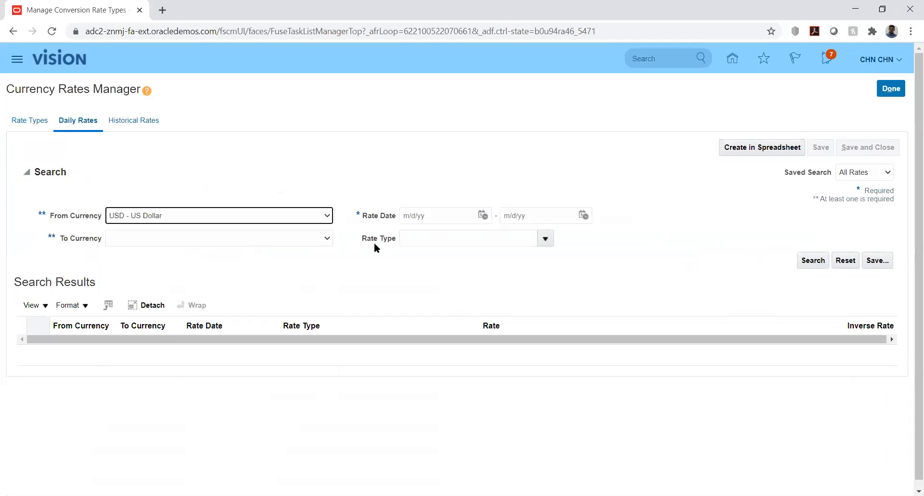
pyautogui.click(295, 238)
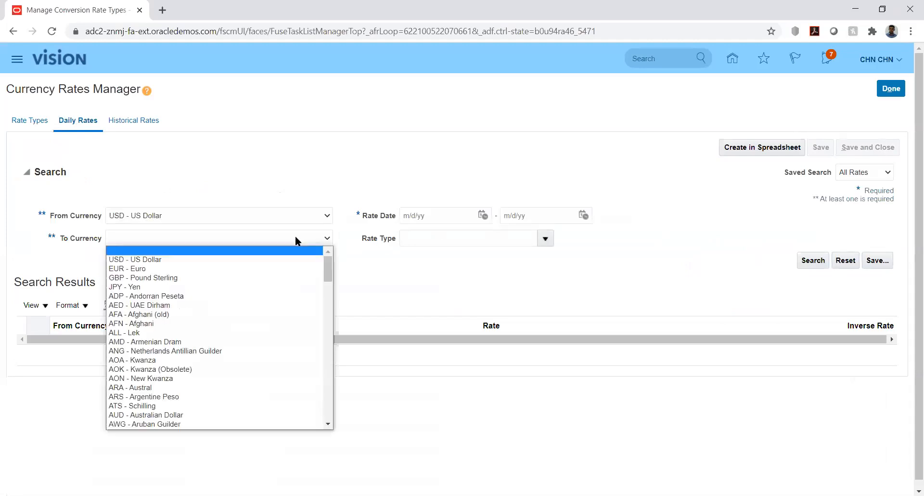
pyautogui.press('i')
pyautogui.press('Down')
pyautogui.press('Down')
pyautogui.press('Down')
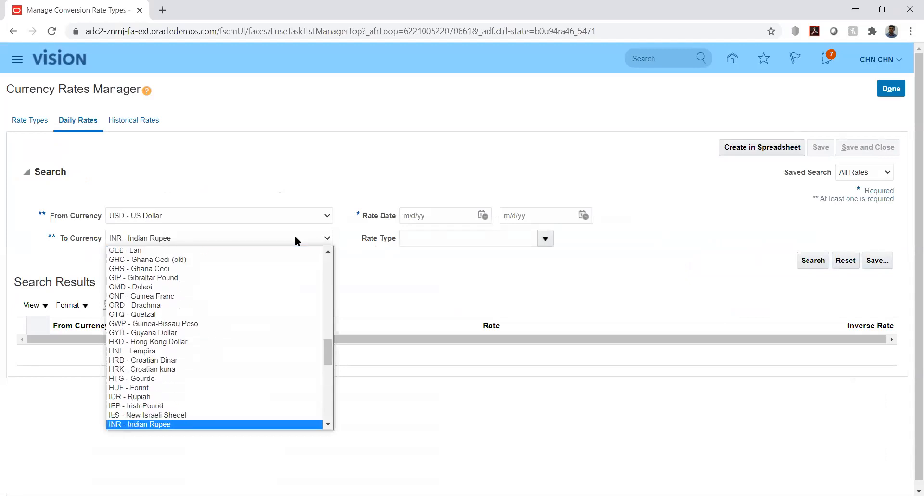
pyautogui.press('Return')
# Set the rate dates from 1/1/20 to 2/29/20 and run the search.
pyautogui.click(482, 215)
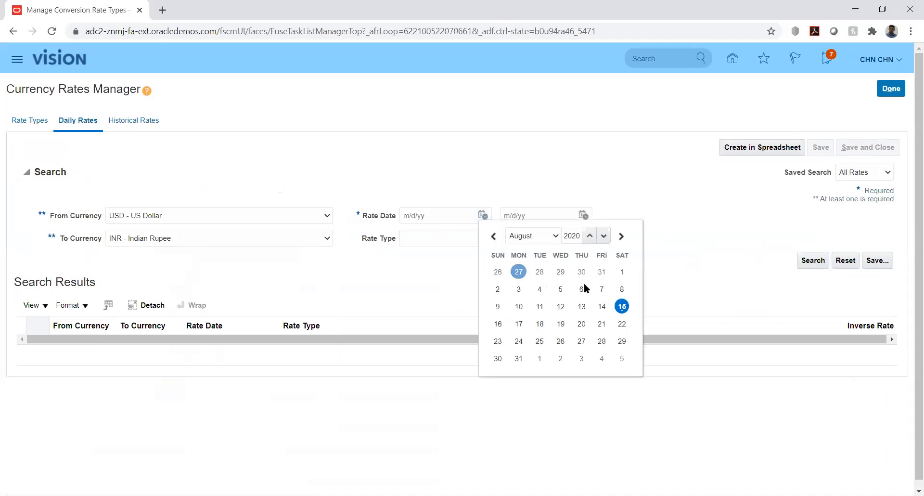
pyautogui.click(541, 235)
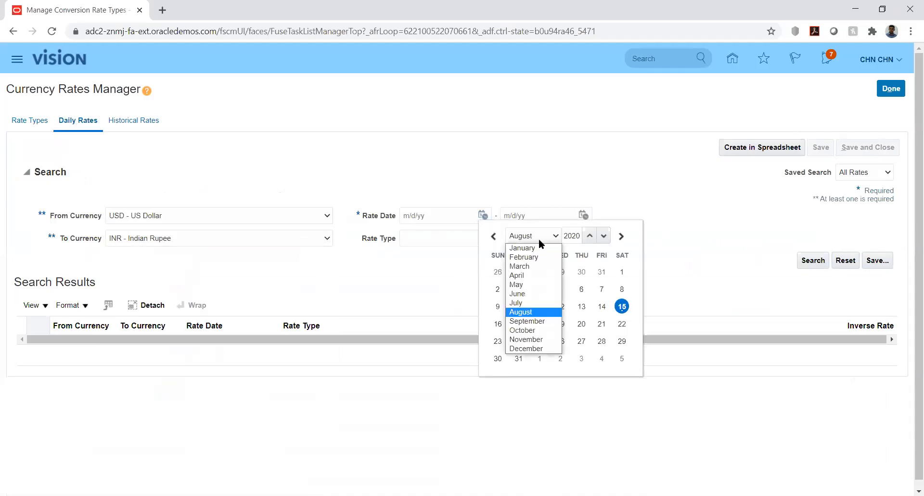
pyautogui.click(535, 247)
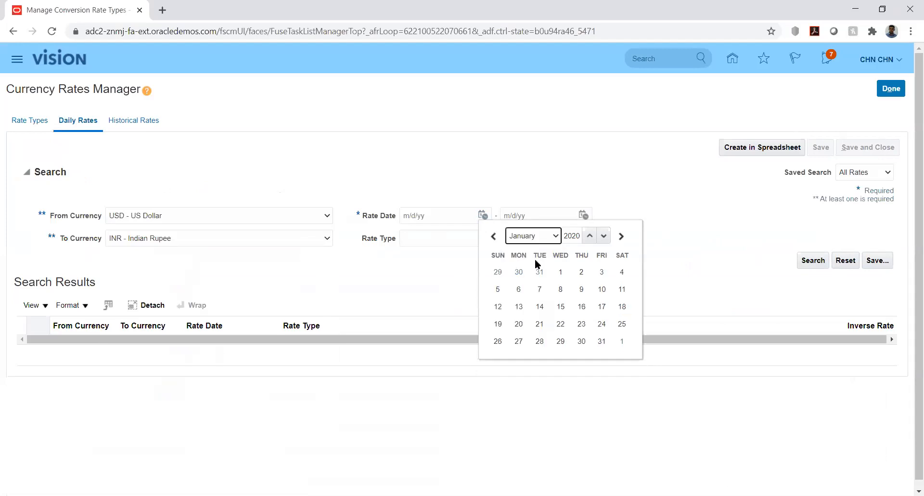
pyautogui.click(561, 272)
pyautogui.click(582, 215)
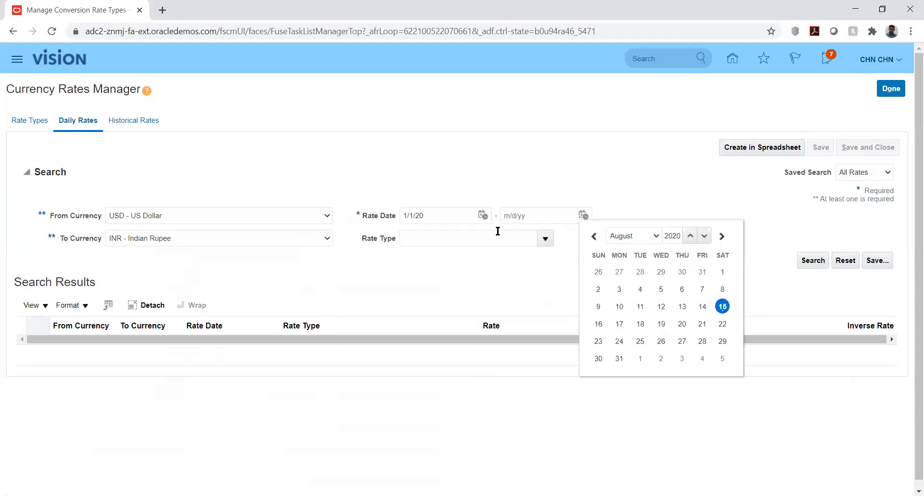
pyautogui.click(631, 235)
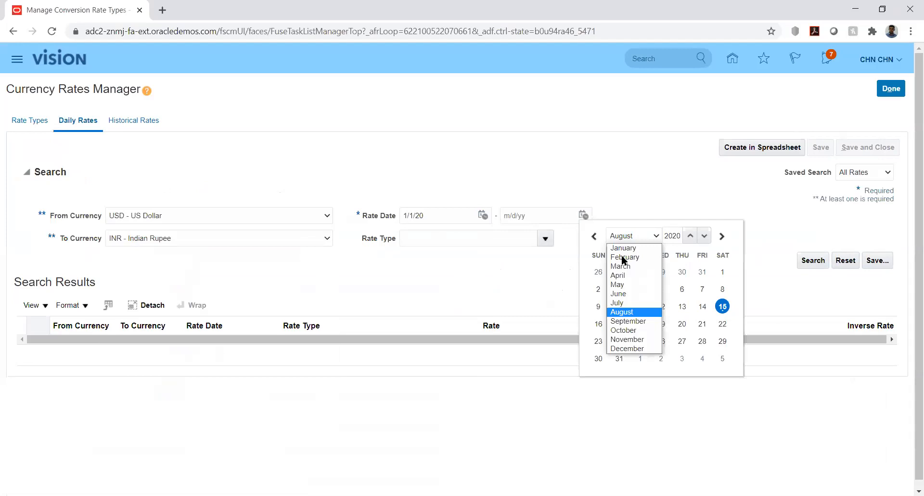
pyautogui.click(625, 256)
pyautogui.click(722, 340)
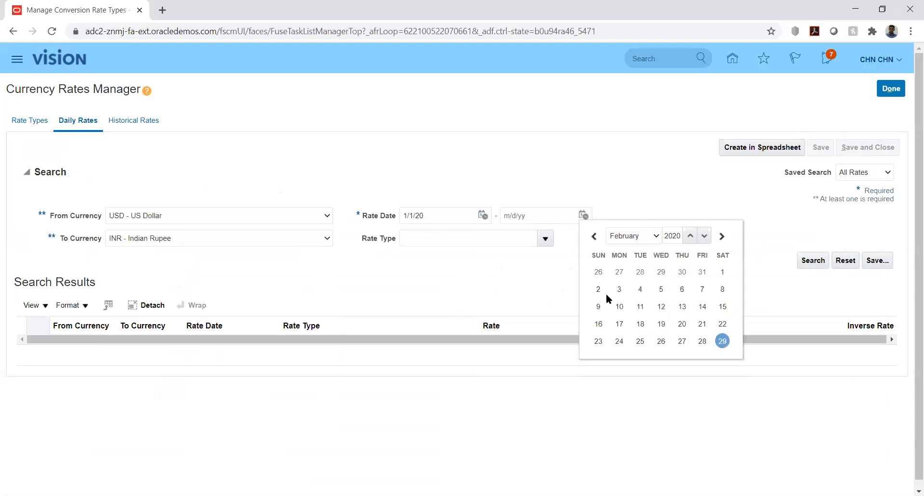
pyautogui.click(812, 260)
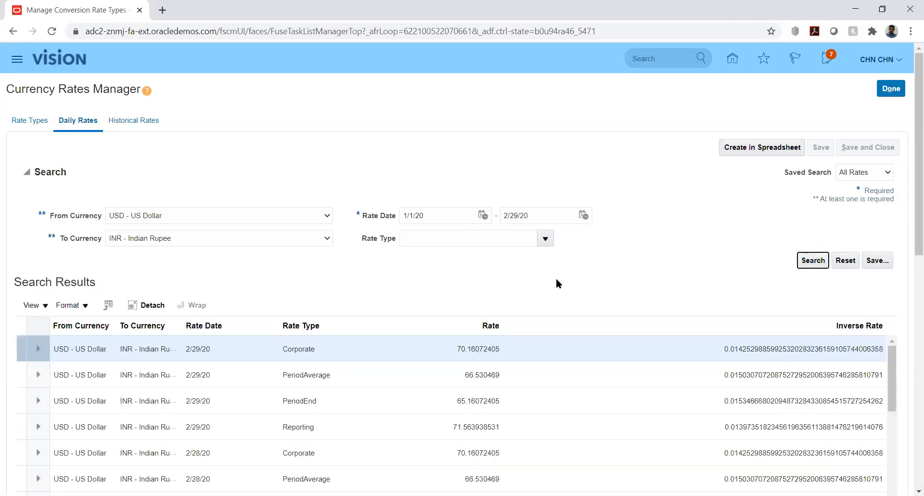
# Generate the CreateDailyRates.xlsx spreadsheet from the results and open the download.
pyautogui.moveTo(916, 233); pyautogui.dragTo(910, 296)
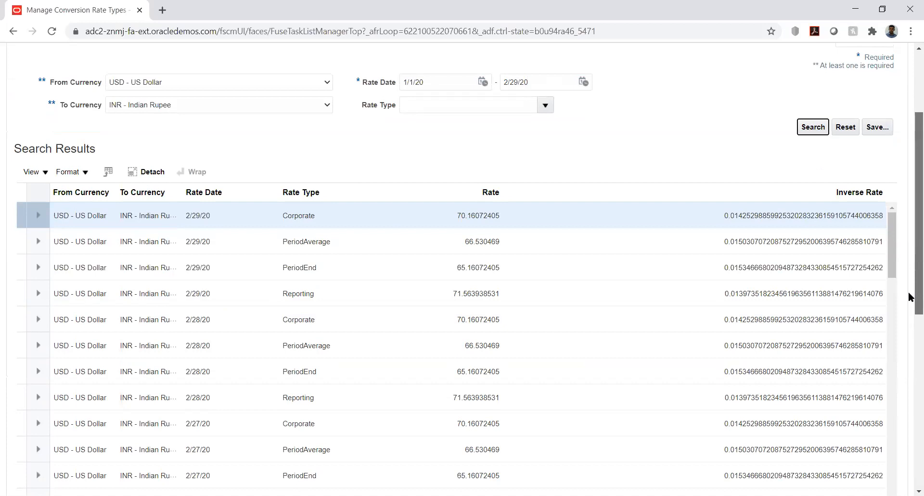
pyautogui.moveTo(910, 296); pyautogui.dragTo(910, 212)
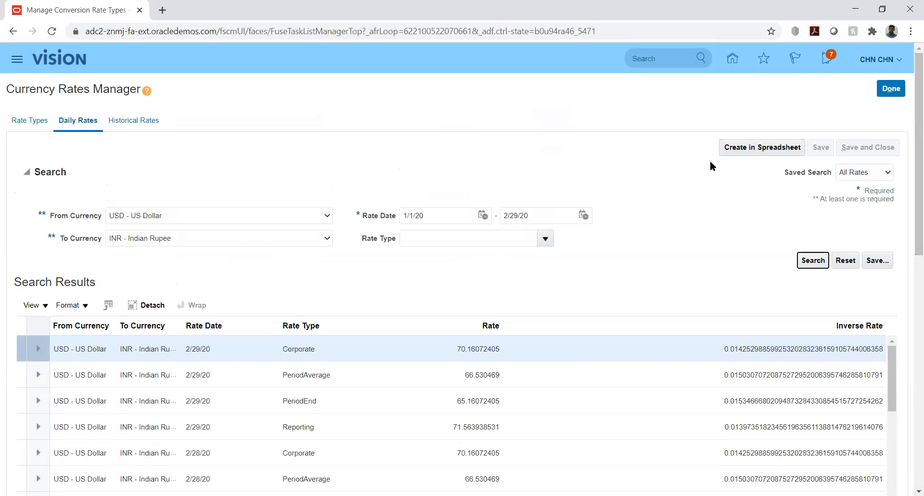
pyautogui.click(742, 148)
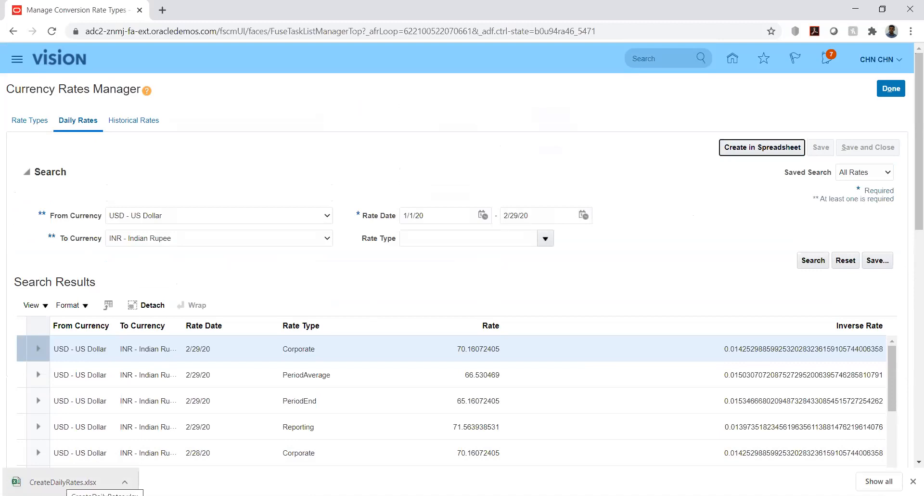
pyautogui.click(65, 482)
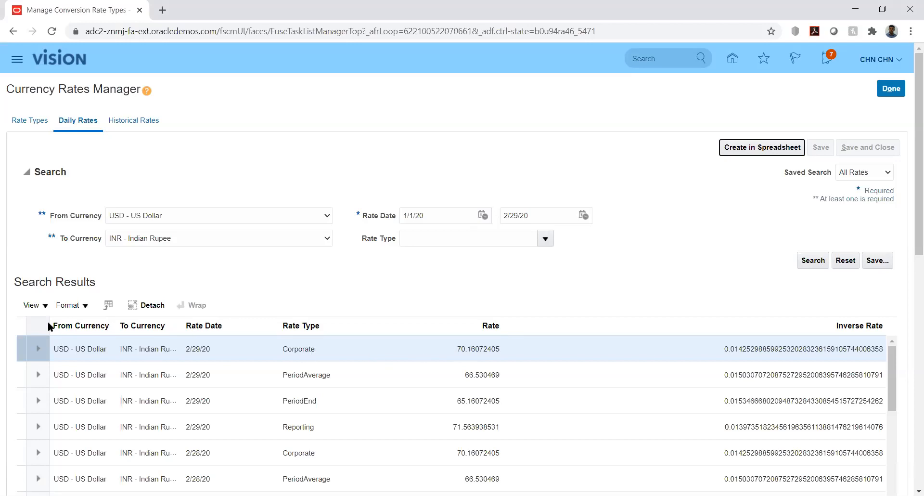
pyautogui.click(43, 306)
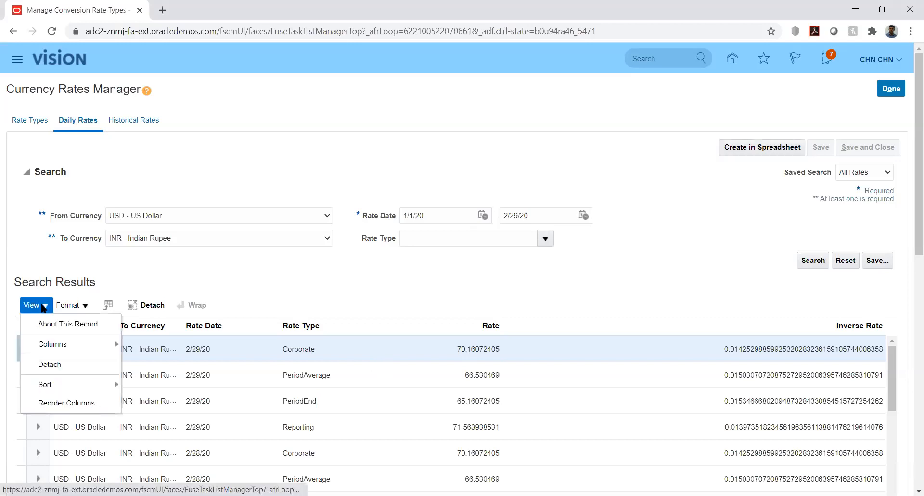
pyautogui.click(265, 266)
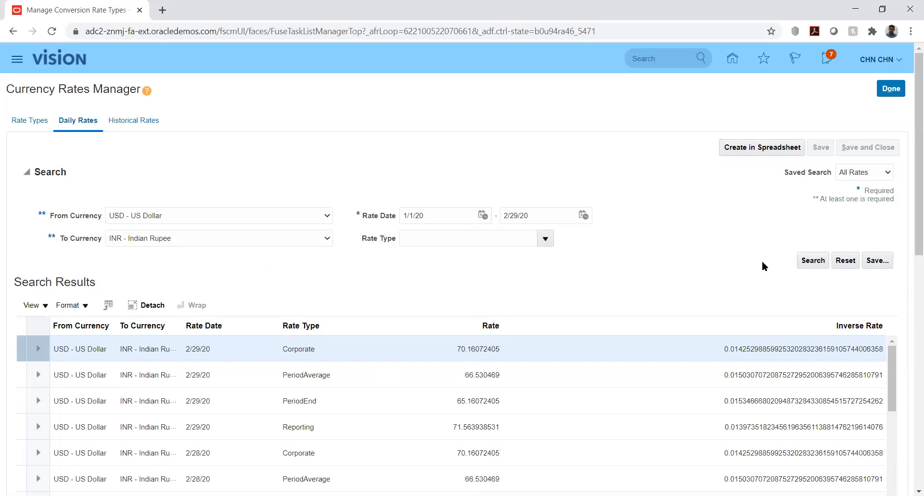
pyautogui.click(43, 308)
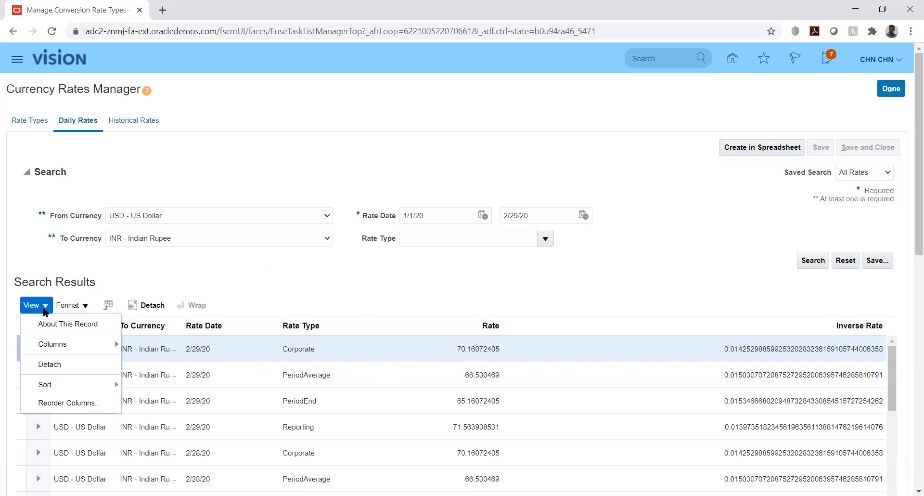
pyautogui.click(84, 308)
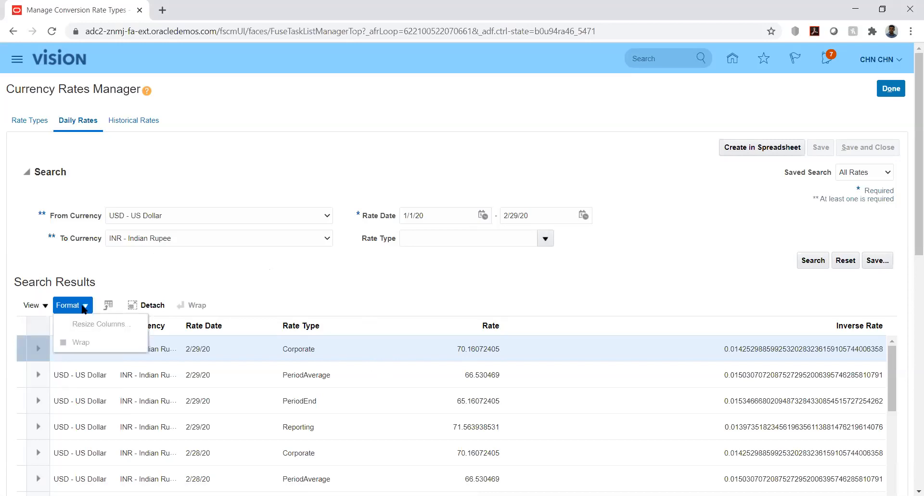
pyautogui.click(44, 306)
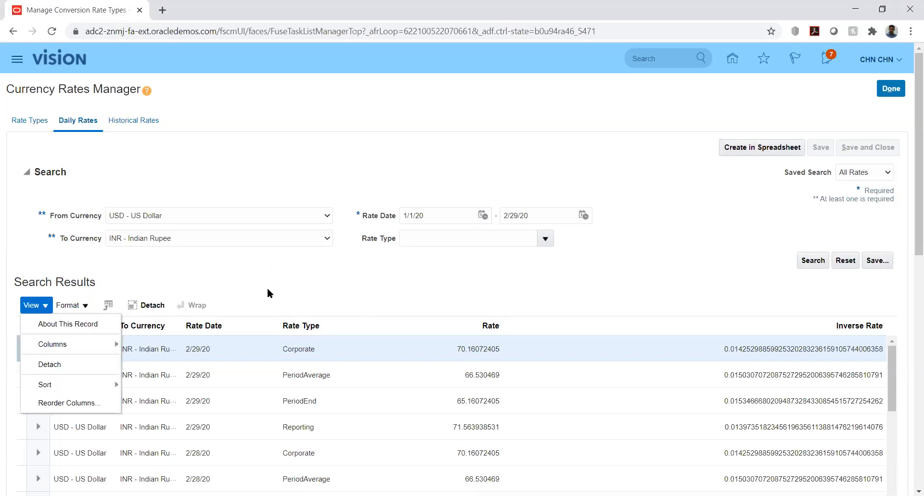
pyautogui.click(416, 288)
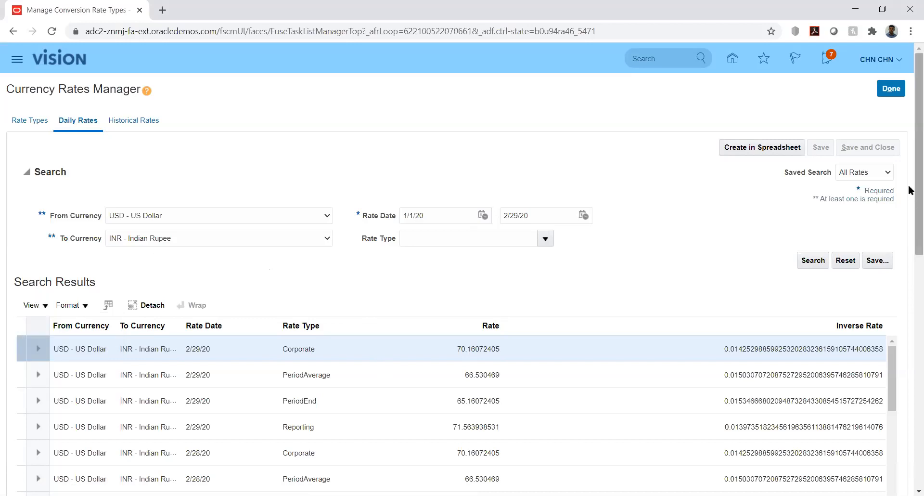
pyautogui.scroll(-2, 910, 215)
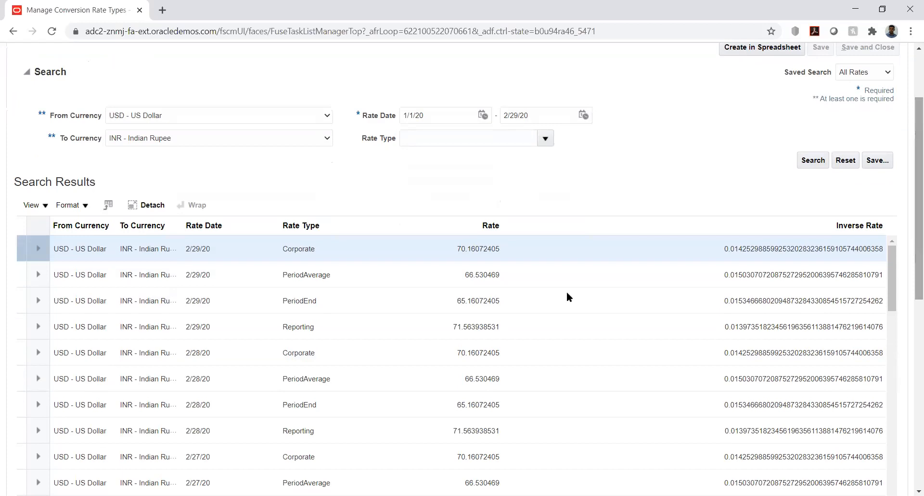
# Make the 2/29/20 Corporate row's Inverse Rate cell editable.
pyautogui.click(512, 249)
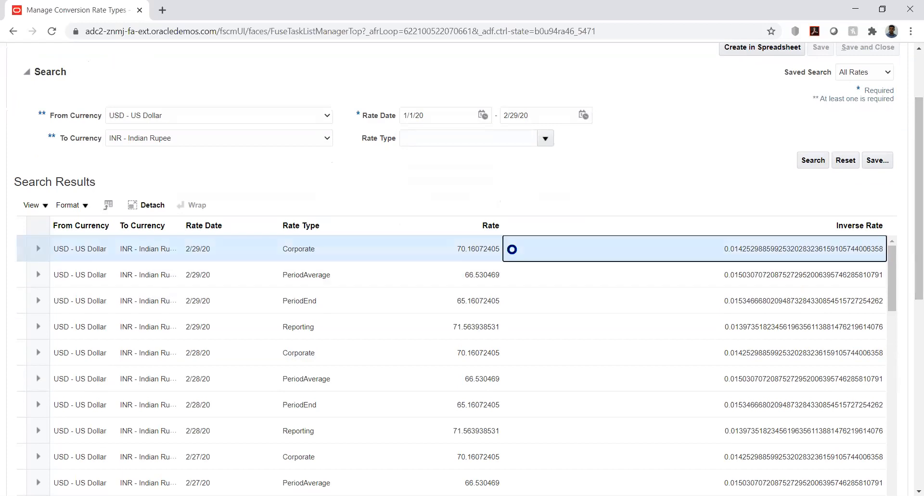
pyautogui.scroll(-3, 512, 247)
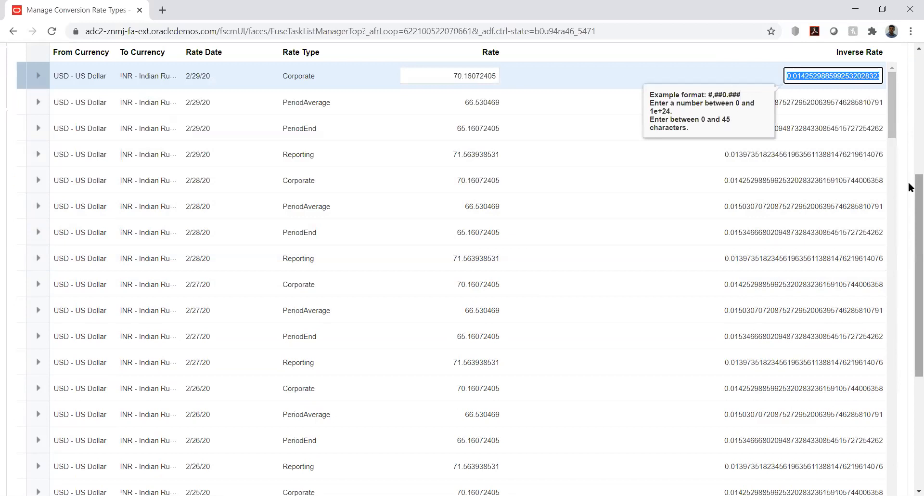
pyautogui.moveTo(909, 181); pyautogui.dragTo(909, 123)
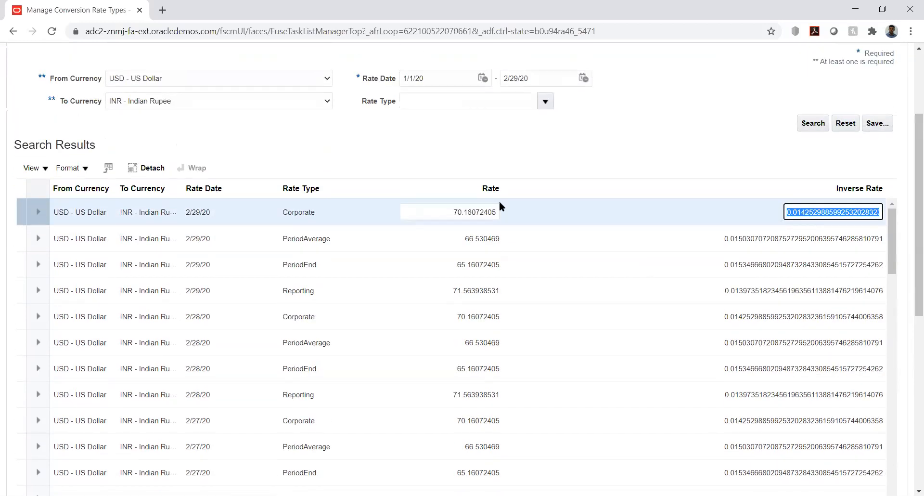
pyautogui.click(313, 211)
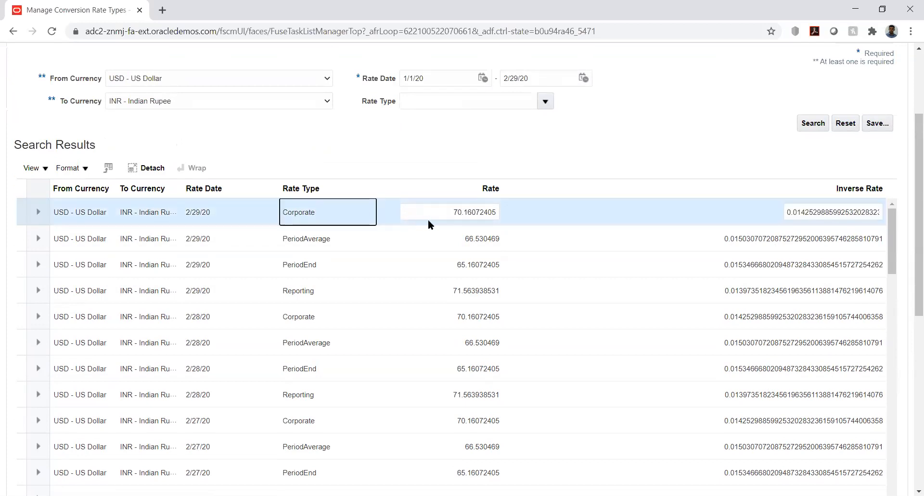
# Open the Corporate Rate value 70.16072405 for editing.
pyautogui.click(450, 211)
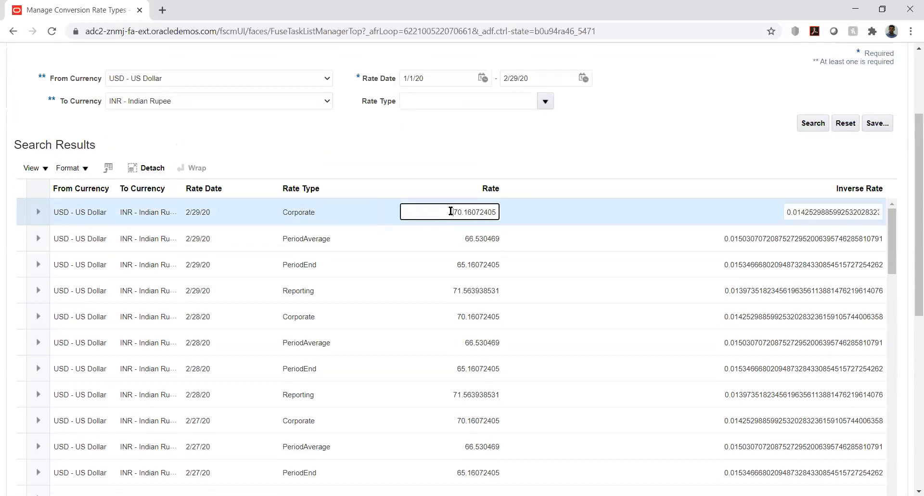
pyautogui.doubleClick(451, 211)
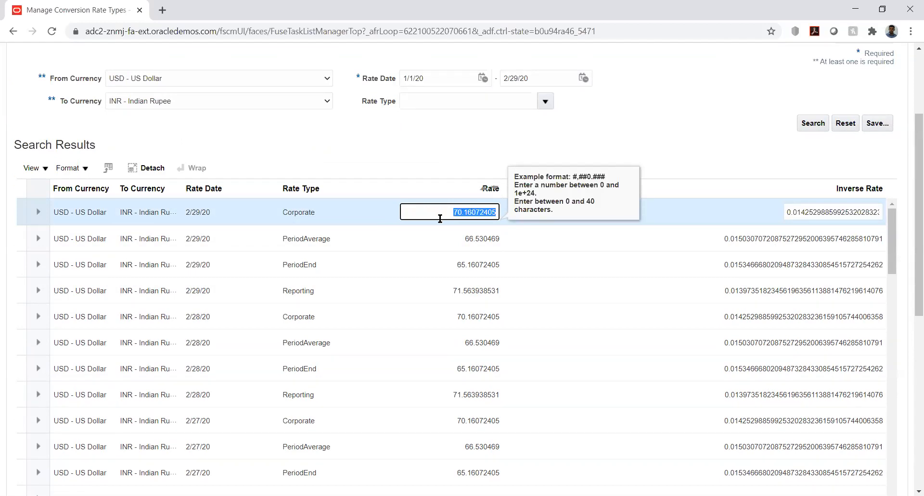
pyautogui.click(516, 144)
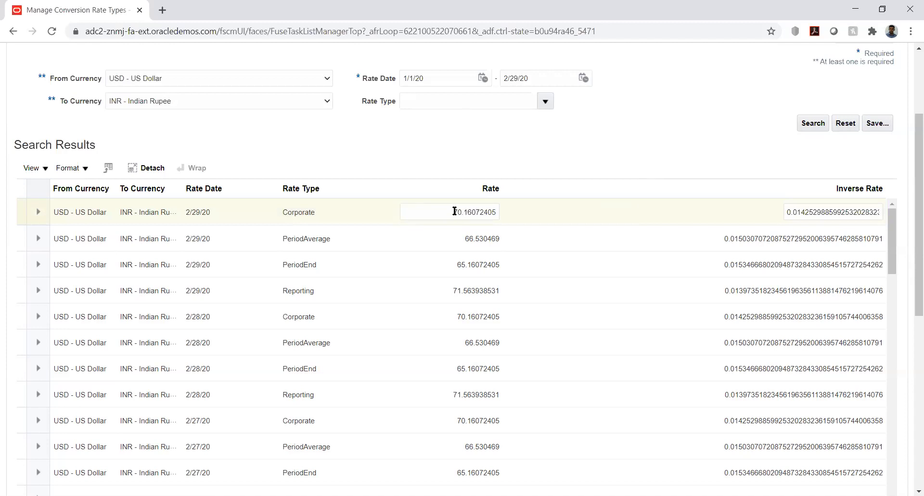
pyautogui.moveTo(910, 153)
pyautogui.mouseDown()
pyautogui.moveTo(909, 93)
pyautogui.moveTo(910, 146)
pyautogui.mouseUp()
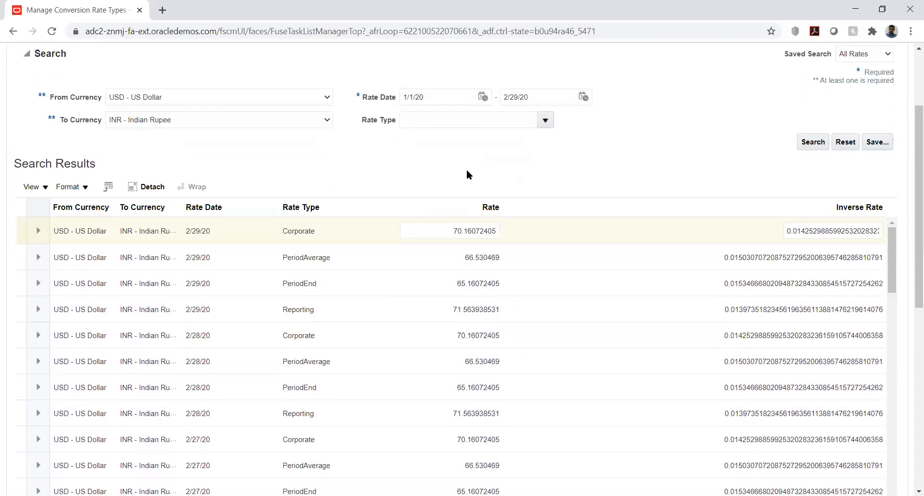
pyautogui.click(472, 226)
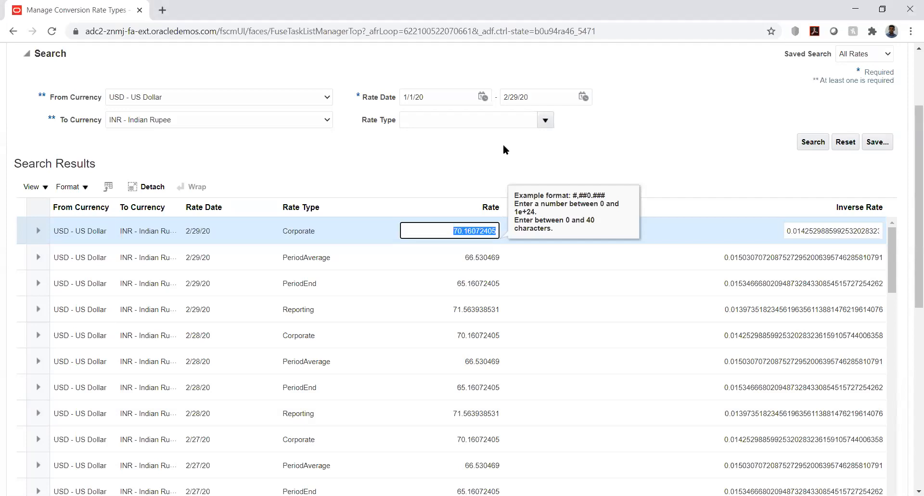
pyautogui.click(464, 155)
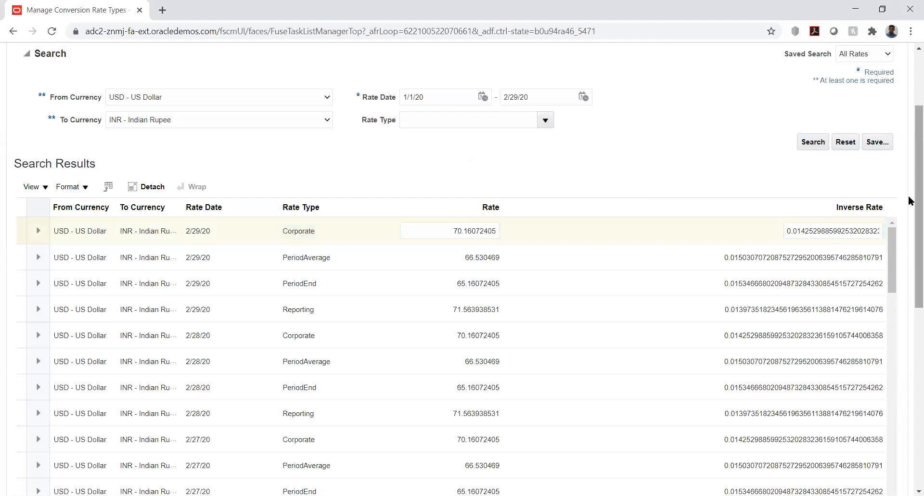
pyautogui.scroll(3, 910, 200)
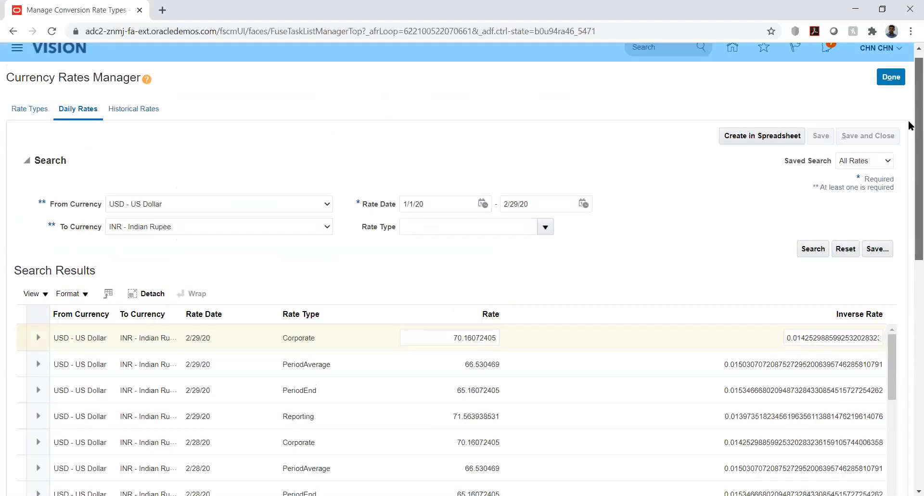
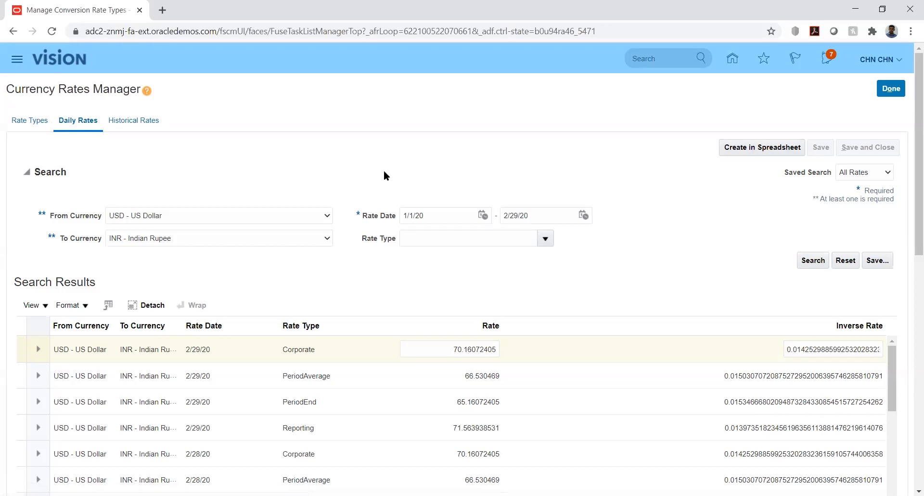
# Show the eight conversion rate types, with Corporate as the default.
pyautogui.click(30, 123)
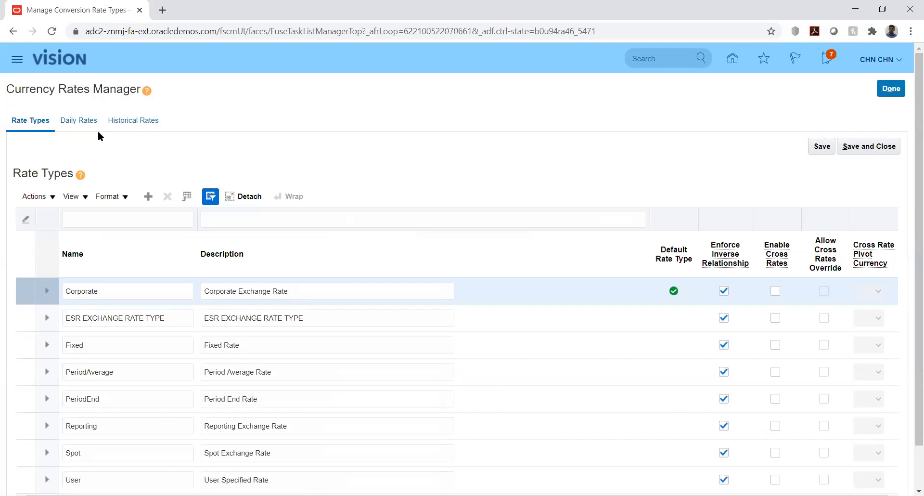
# Return to Daily Rates listing USD to INR rates for 1/1/2020–2/29/2020.
pyautogui.click(71, 120)
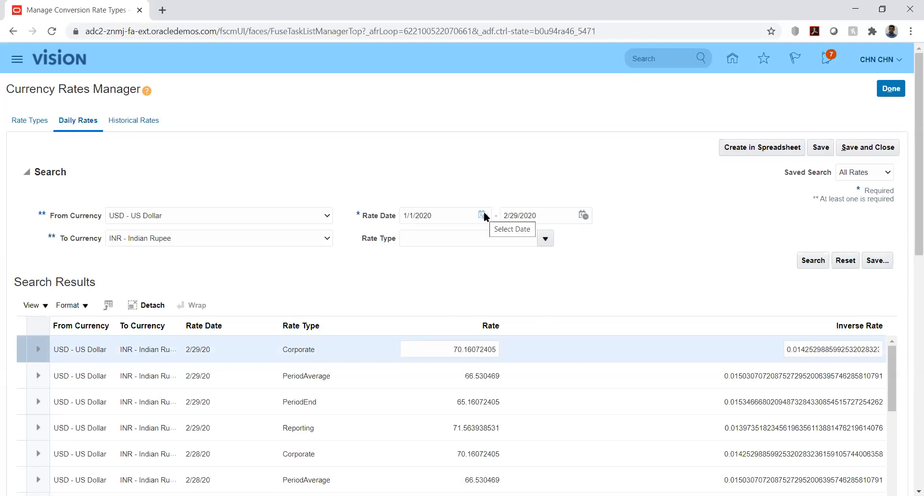
# Pick Kenyan Shilling as target currency, then close and reopen the manager via Manage Conversion Rate Types.
pyautogui.click(295, 235)
pyautogui.press('k')
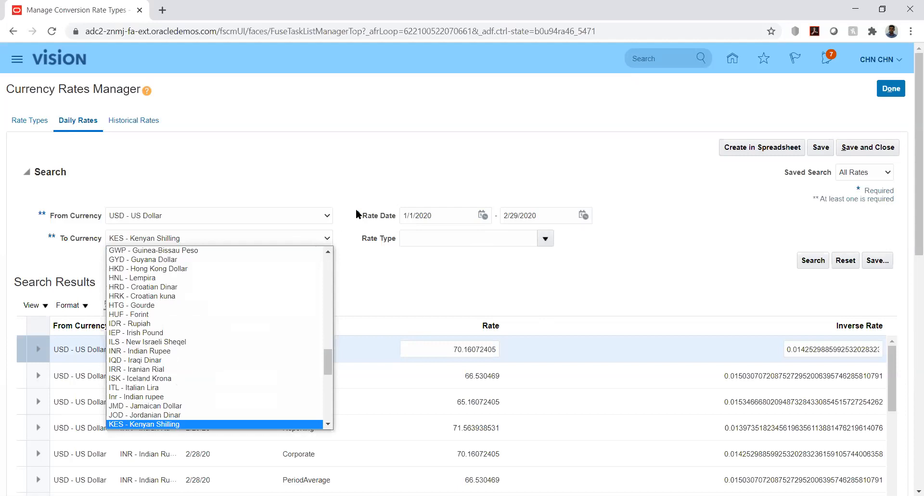
pyautogui.click(340, 171)
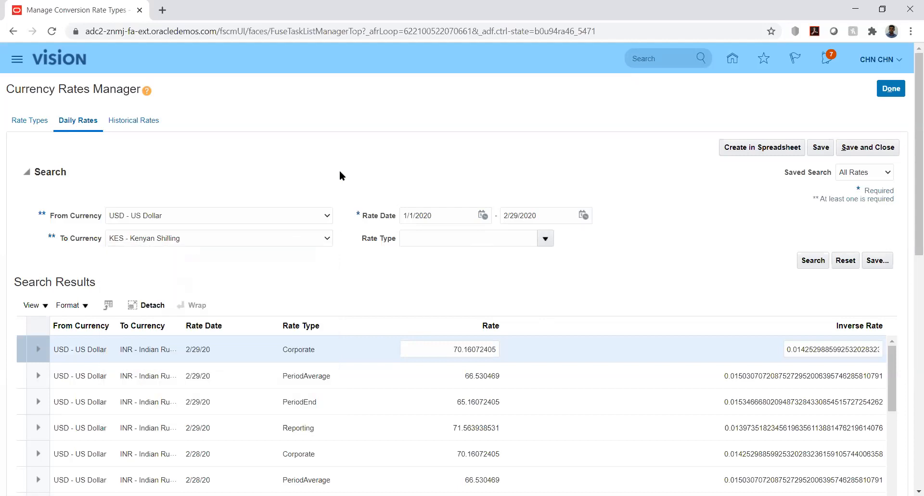
pyautogui.click(891, 89)
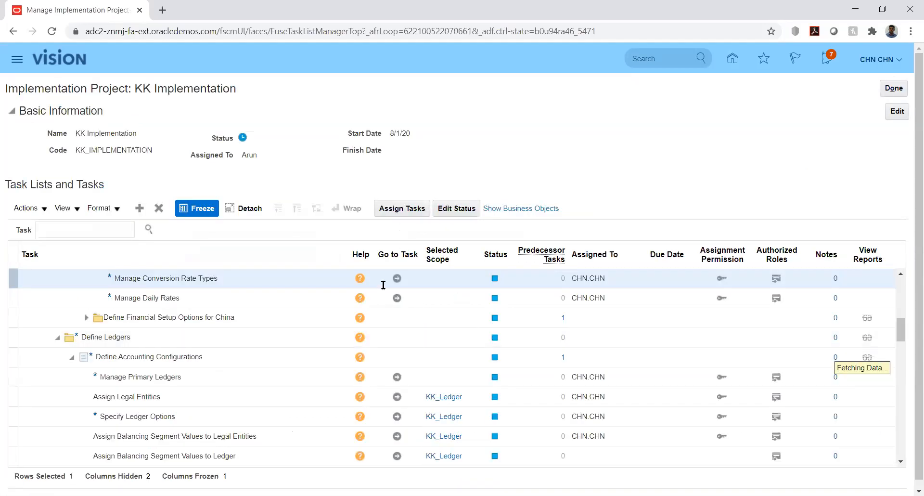
pyautogui.click(397, 278)
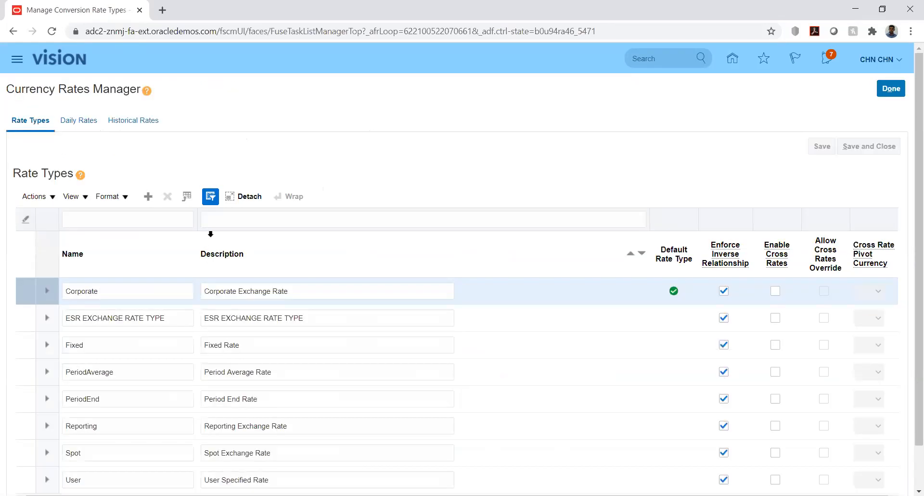
# Start a new daily rates search from US Dollar to UAE Dirham.
pyautogui.click(80, 121)
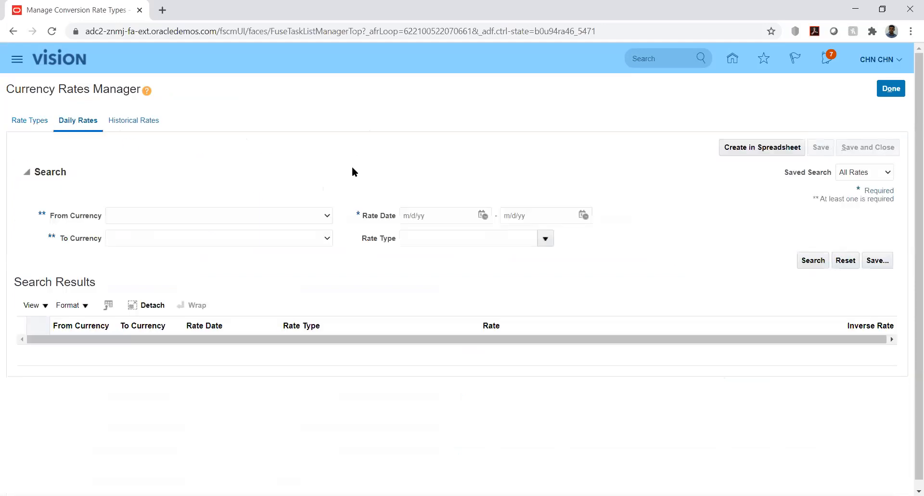
pyautogui.click(325, 219)
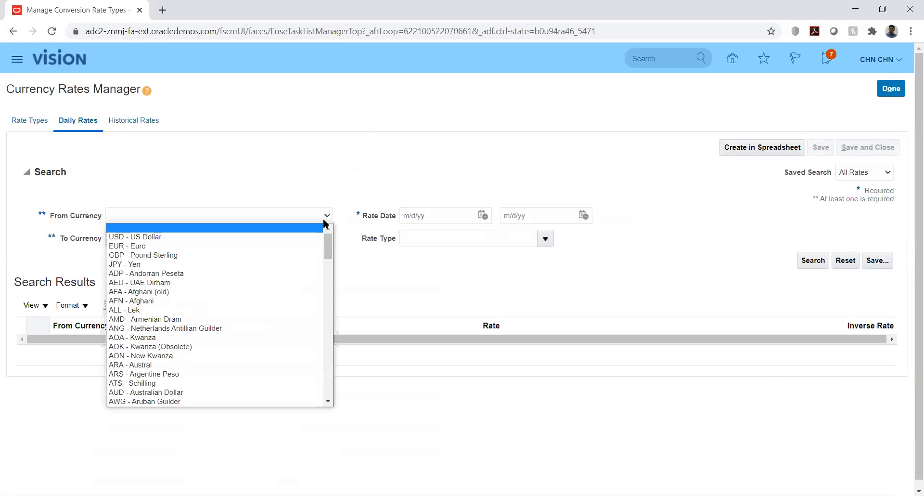
pyautogui.press('Down')
pyautogui.press('Return')
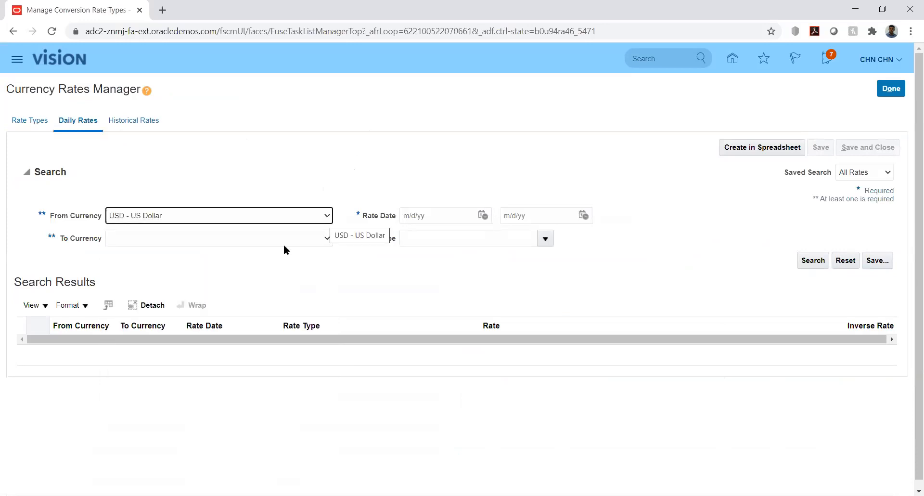
pyautogui.click(327, 239)
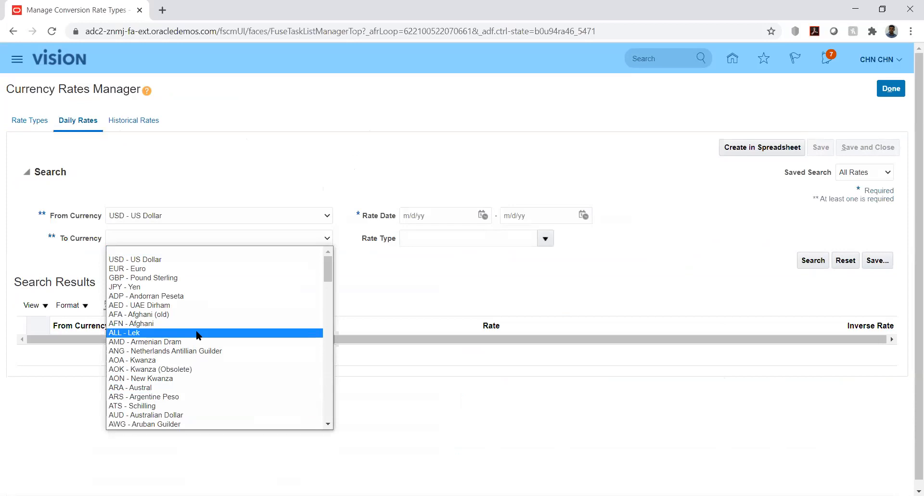
pyautogui.press('Down')
pyautogui.press('Down')
pyautogui.press('Down')
pyautogui.press('Down')
pyautogui.press('Down')
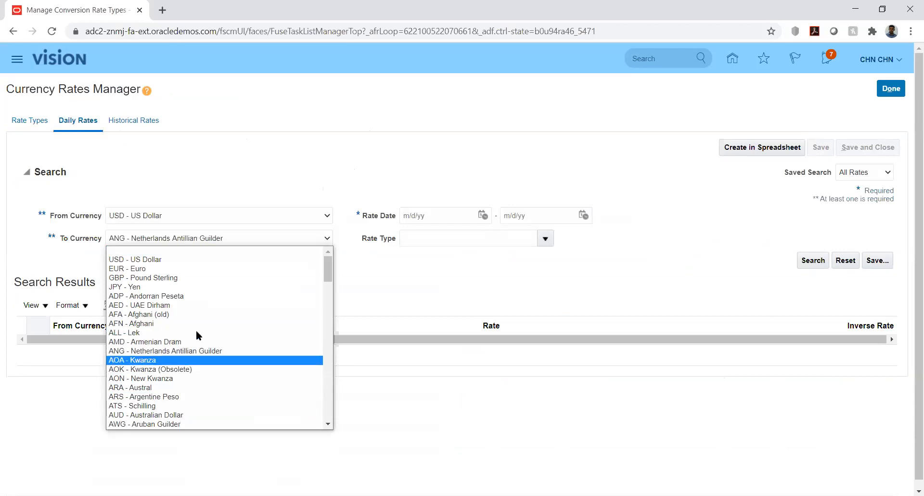
pyautogui.press('Down')
pyautogui.press('Down')
pyautogui.press('Down')
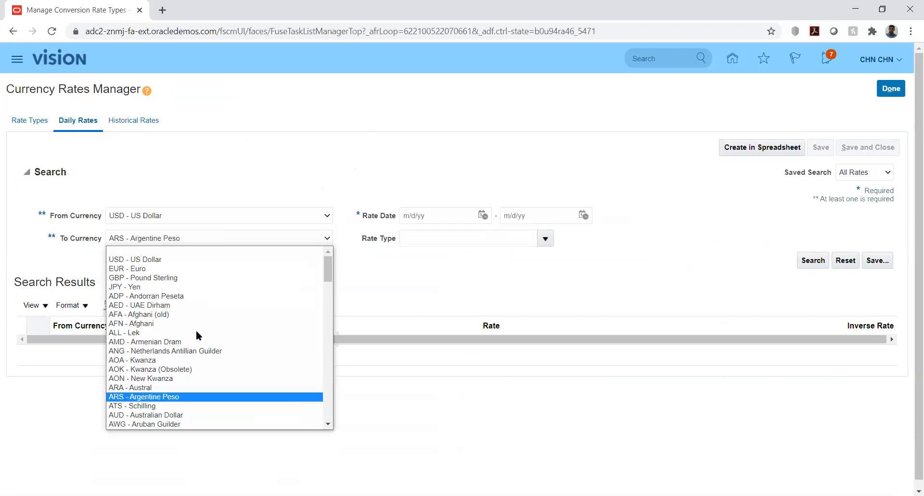
pyautogui.press('a')
pyautogui.press('a')
pyautogui.press('a')
pyautogui.press('a')
pyautogui.press('a')
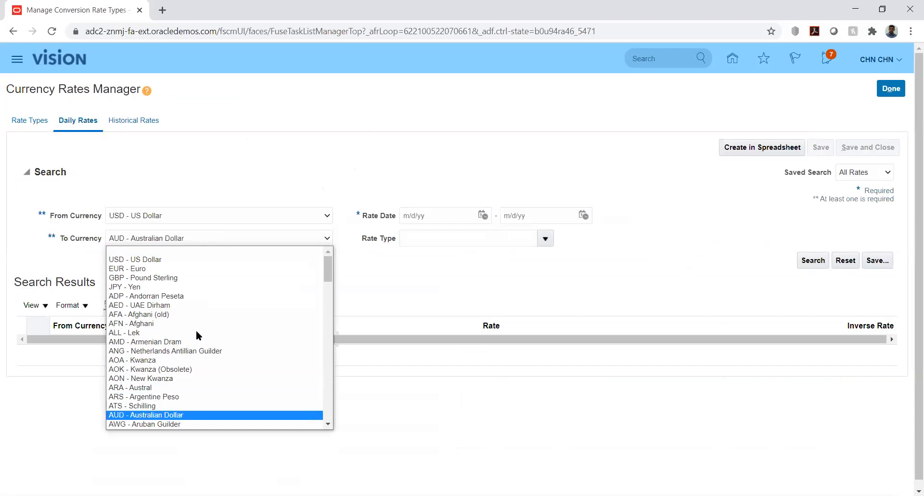
pyautogui.press('a')
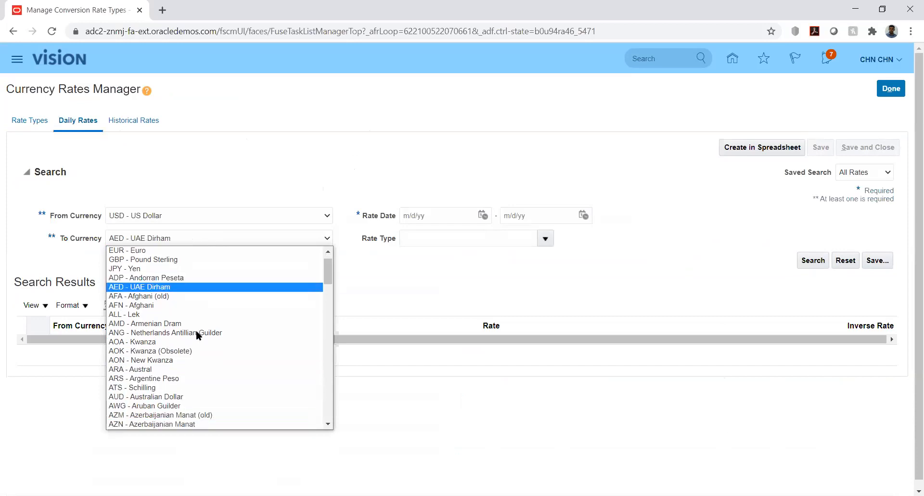
pyautogui.press('Return')
pyautogui.click(440, 260)
# Search rates dated 8/1/20 to 8/31/20, showing Corporate rates of 3.67.
pyautogui.click(483, 215)
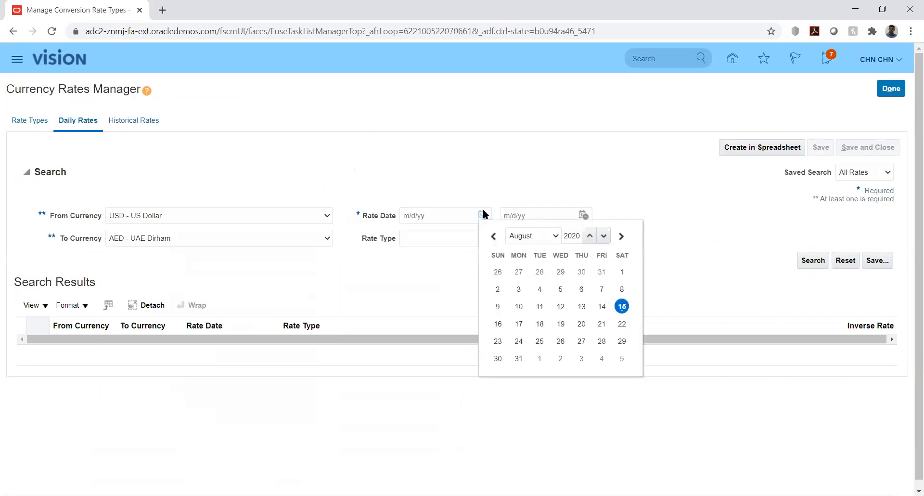
pyautogui.click(622, 271)
pyautogui.click(583, 215)
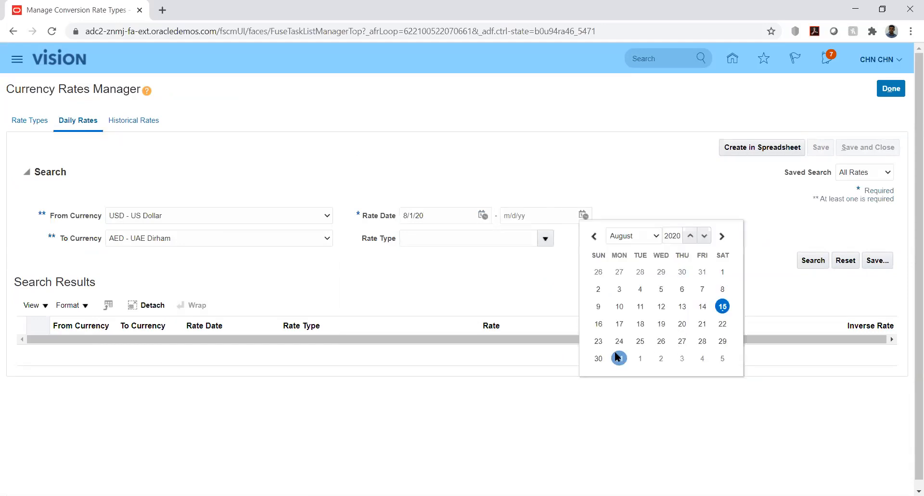
pyautogui.click(619, 358)
pyautogui.click(812, 260)
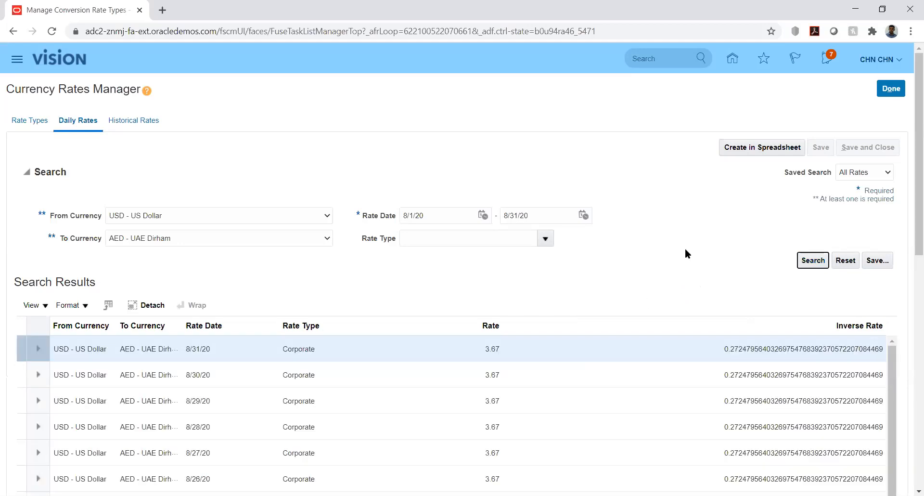
pyautogui.moveTo(910, 239); pyautogui.dragTo(897, 176)
pyautogui.scroll(-3, 910, 280)
# Select the Fixed rate type's 'Fixed Rate' description on Rate Types, then switch to Excel.
pyautogui.click(29, 120)
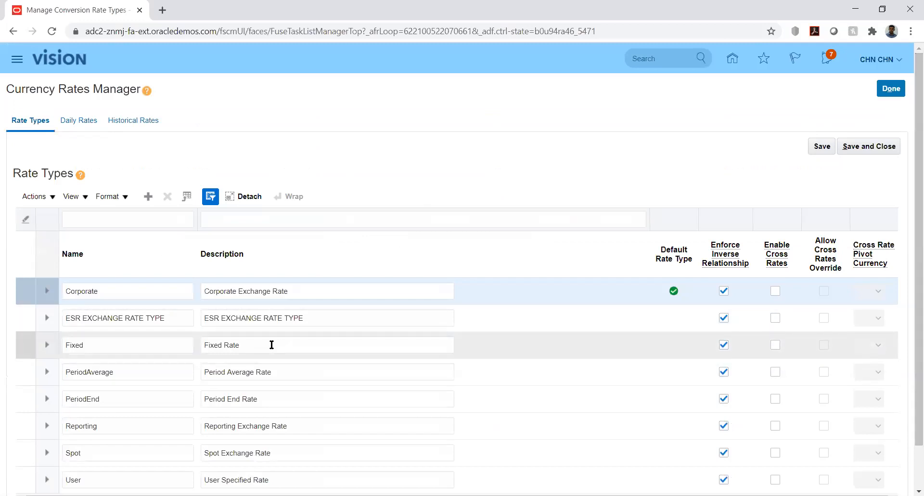
pyautogui.doubleClick(272, 344)
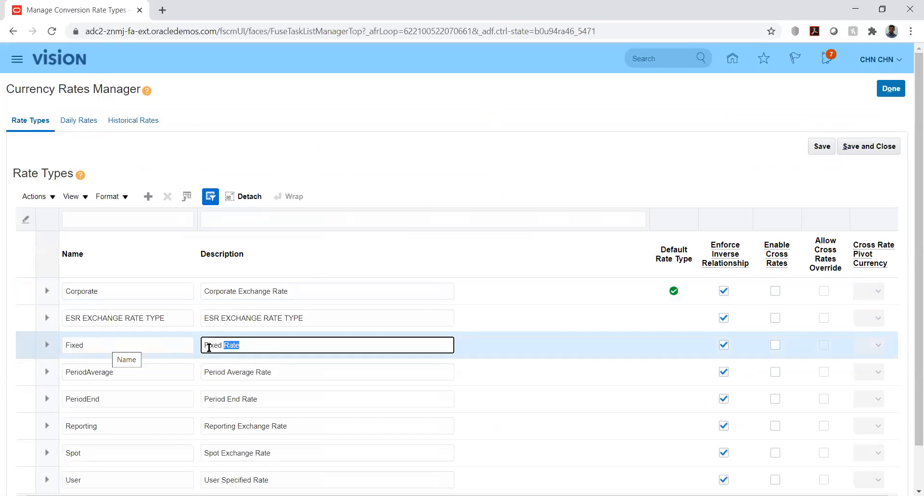
pyautogui.moveTo(206, 345); pyautogui.dragTo(254, 348)
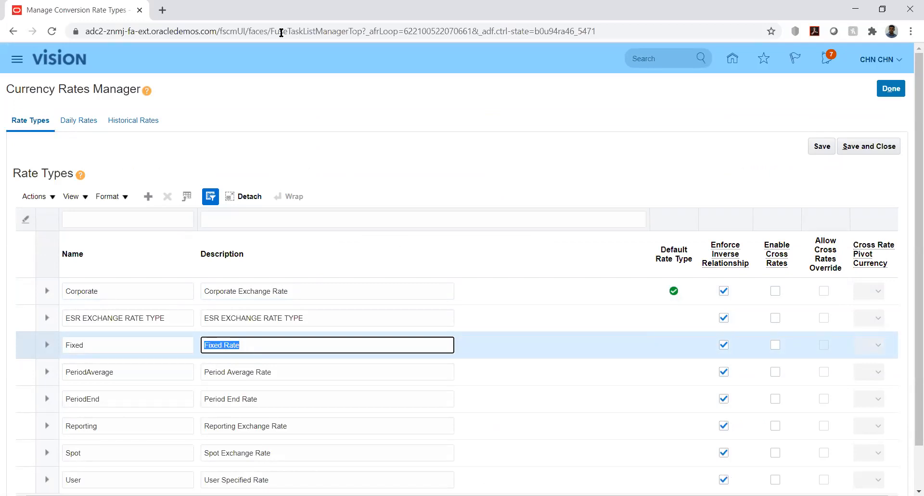
pyautogui.hotkey('alt', 'Tab')
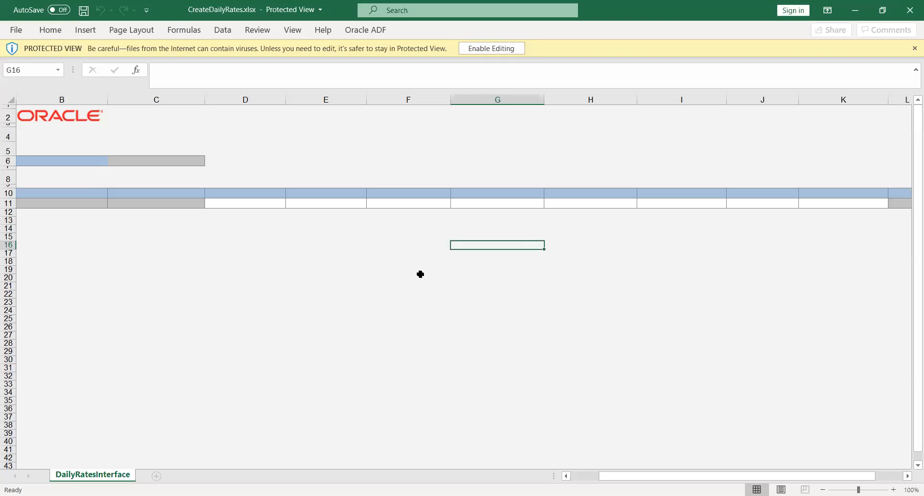
# Enable editing in CreateDailyRates.xlsx and sign in to Oracle with username and password.
pyautogui.click(477, 47)
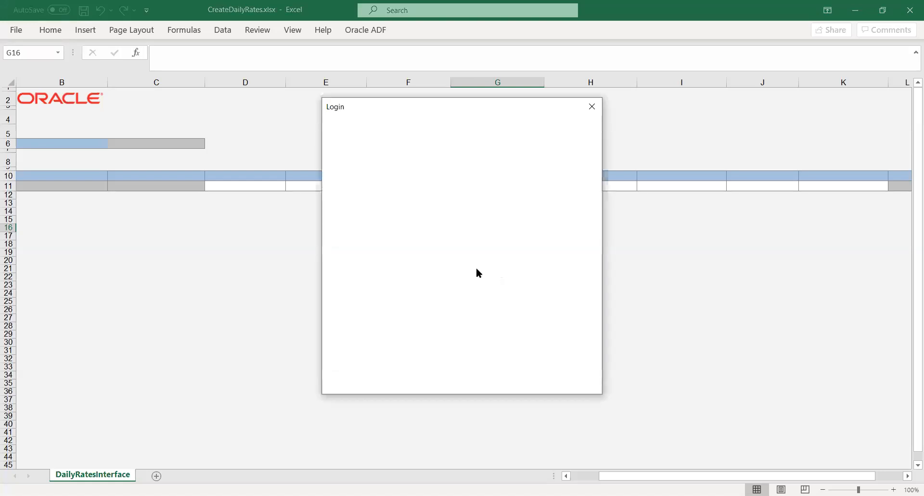
pyautogui.write('CHN.CHN')
pyautogui.press('Tab')
pyautogui.write('*********')
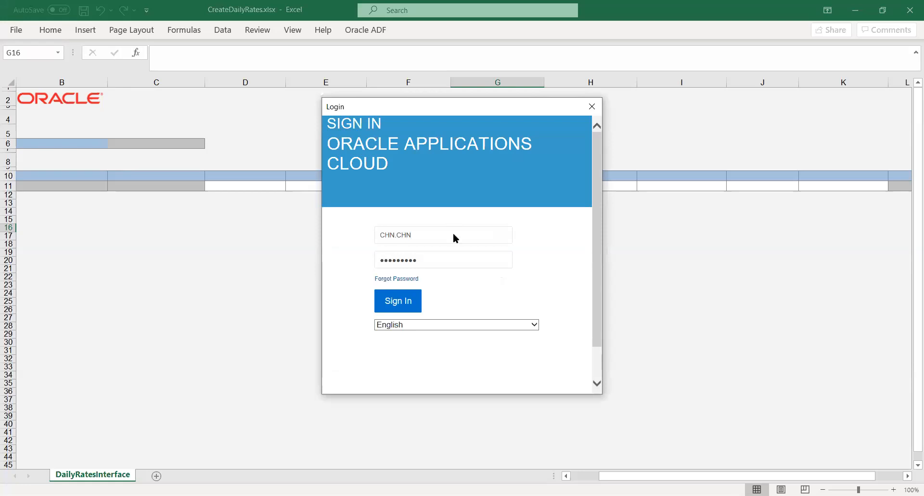
pyautogui.press('Return')
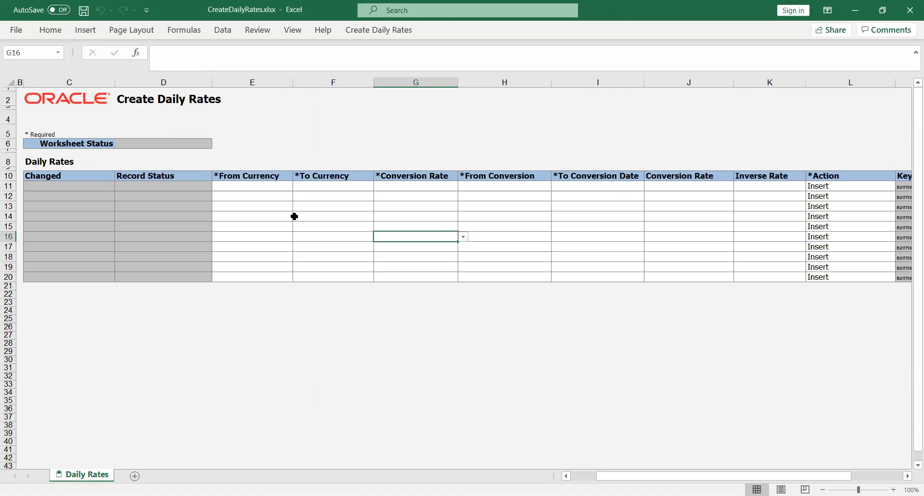
# Set row 11 to From Currency USD, To Currency AED, rate type Reporting.
pyautogui.click(250, 190)
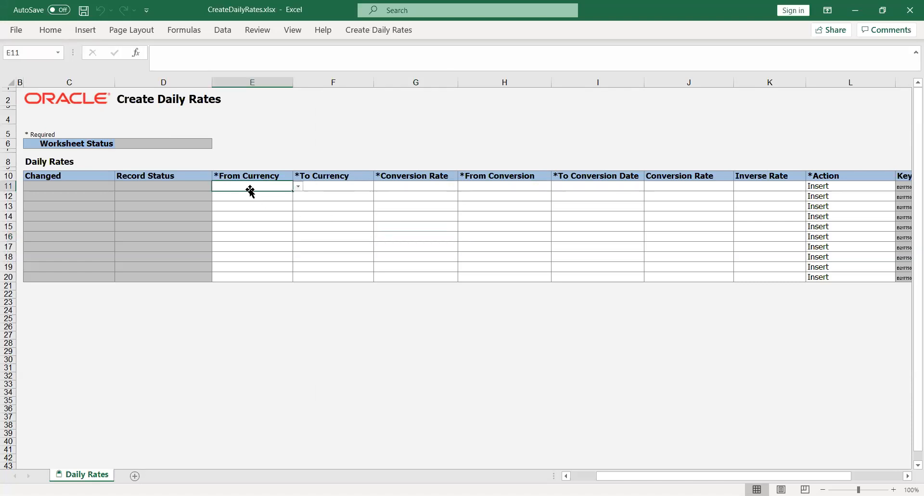
pyautogui.click(299, 187)
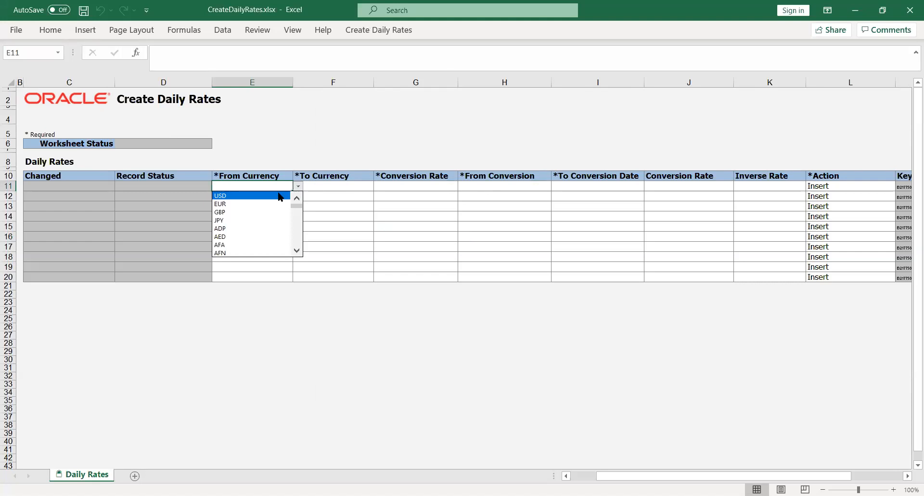
pyautogui.press('Return')
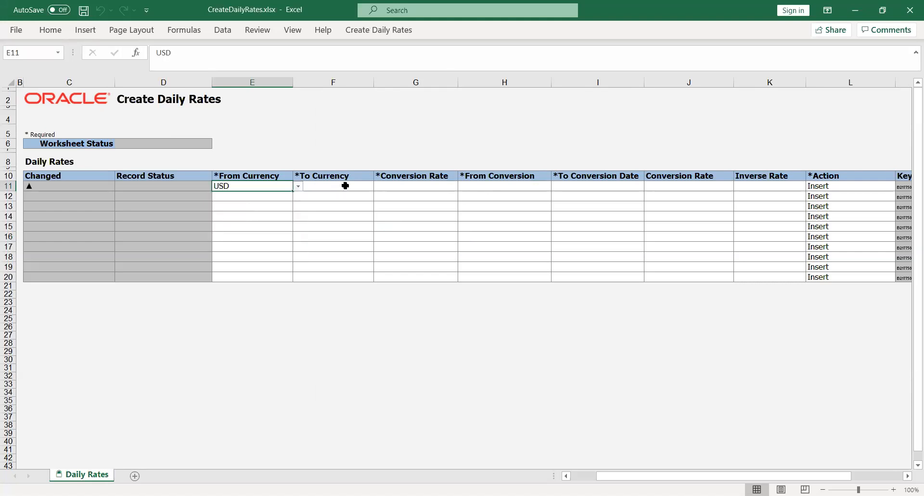
pyautogui.click(344, 186)
pyautogui.click(379, 187)
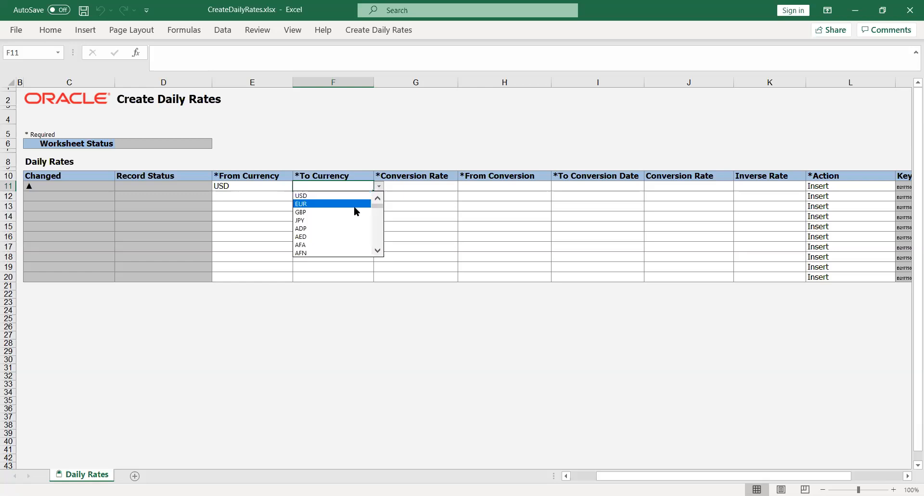
pyautogui.click(361, 237)
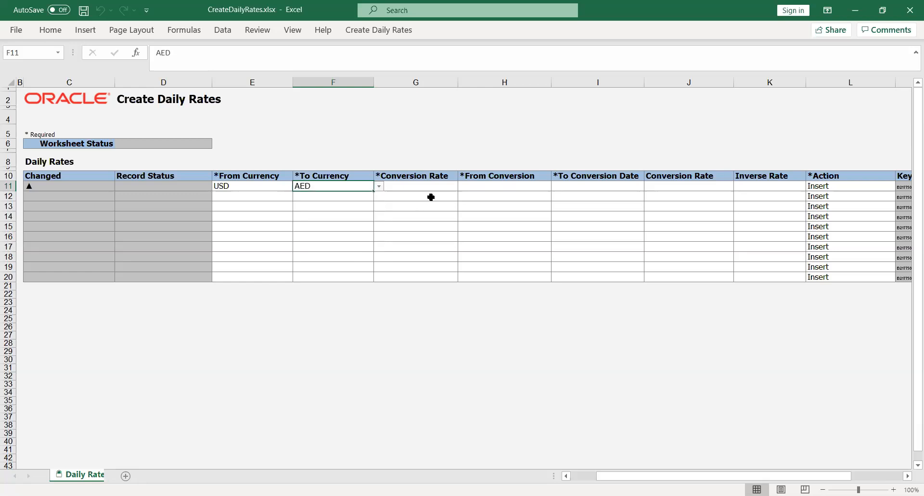
pyautogui.click(424, 186)
pyautogui.click(463, 186)
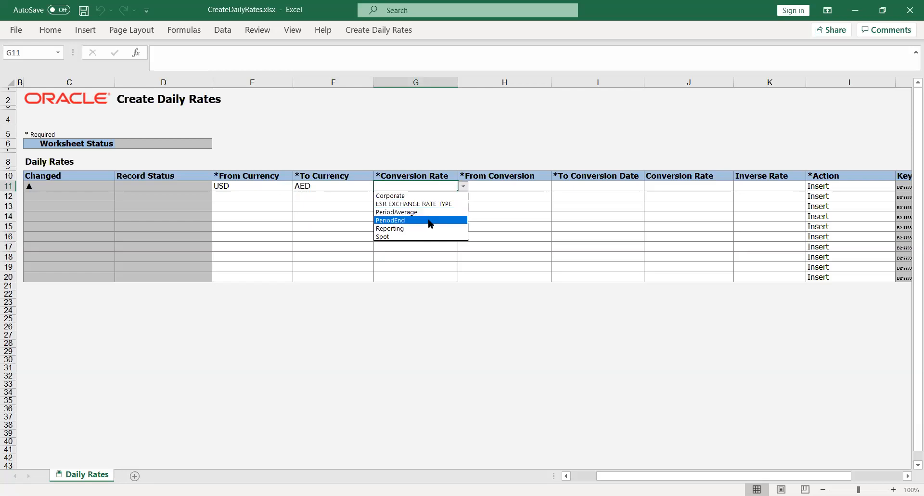
pyautogui.click(421, 229)
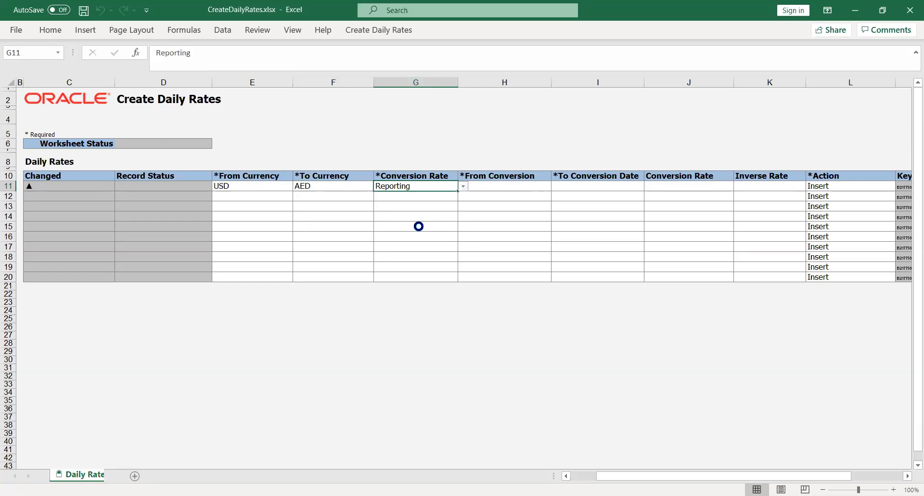
# Fill H11 and I11 provisionally and enter conversion rate 25 in J11.
pyautogui.click(515, 185)
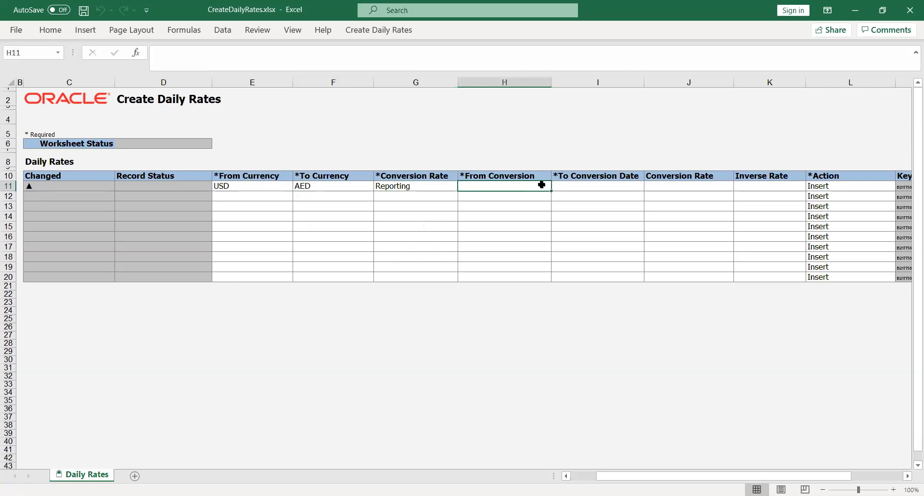
pyautogui.write('USD')
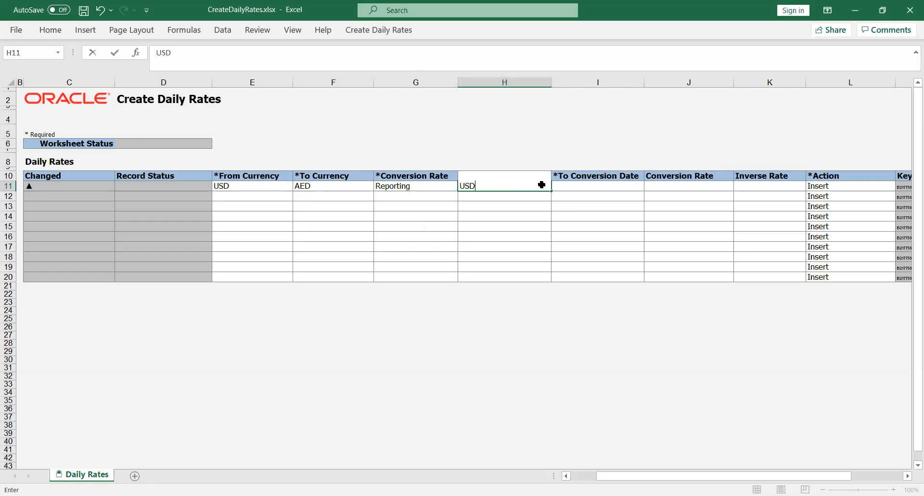
pyautogui.press('Tab')
pyautogui.write('AED')
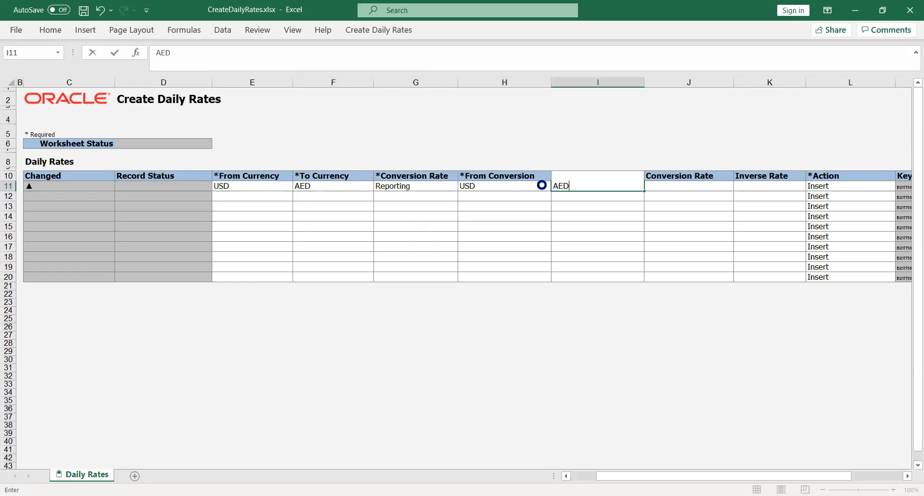
pyautogui.press('Tab')
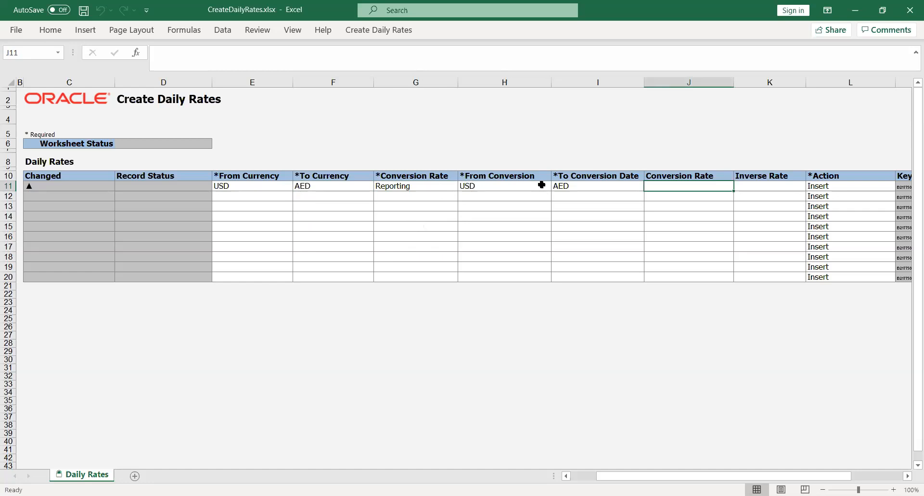
pyautogui.write('25')
pyautogui.press('Tab')
pyautogui.press('Tab')
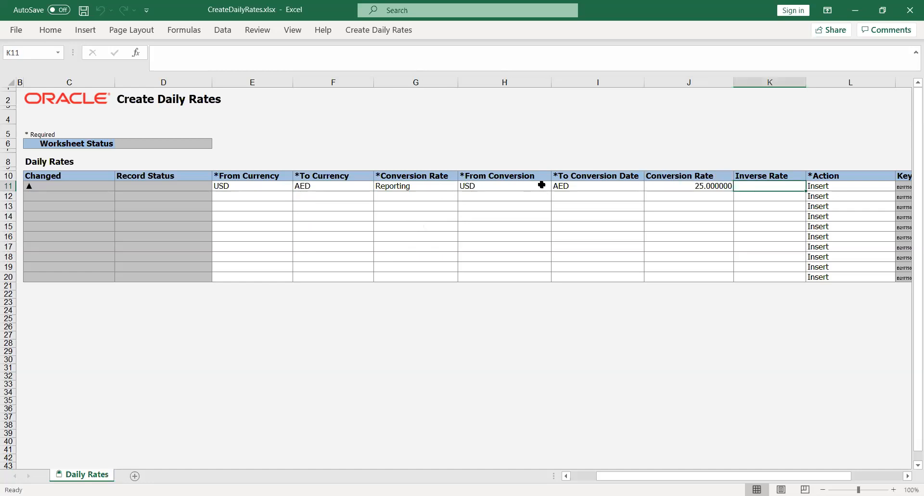
pyautogui.press('Tab')
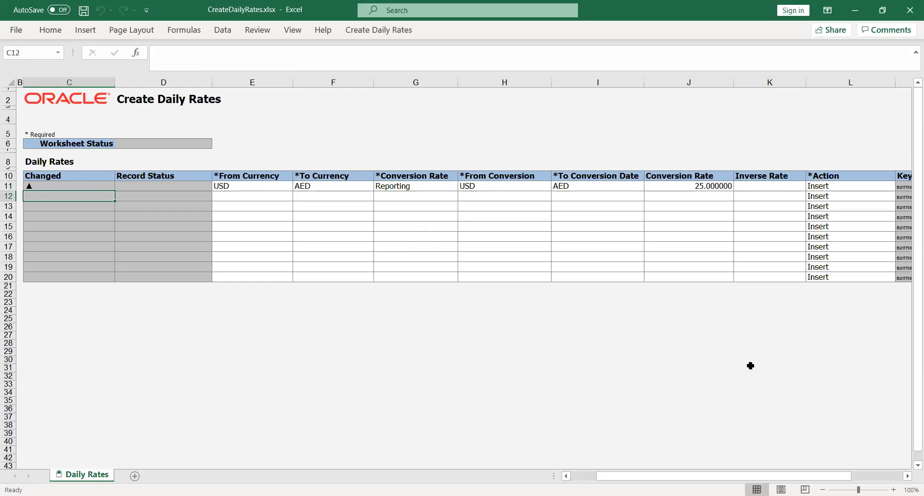
pyautogui.moveTo(687, 479); pyautogui.dragTo(650, 479)
pyautogui.click(385, 392)
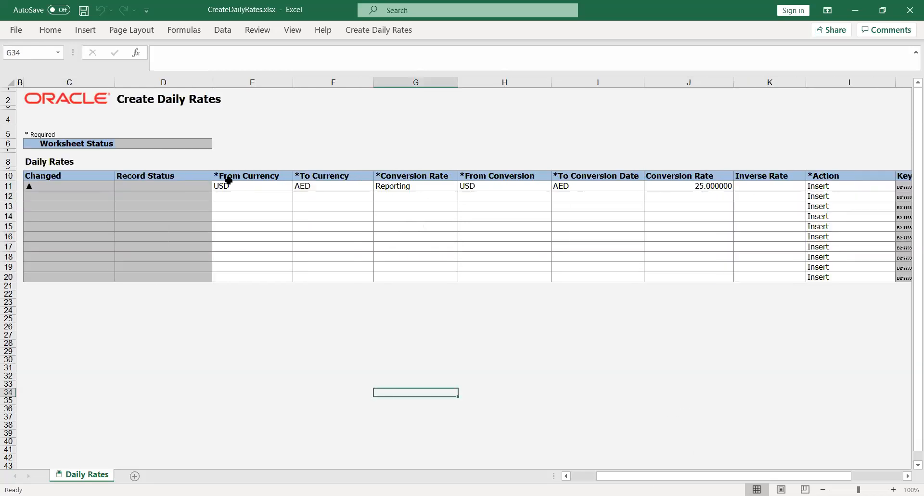
pyautogui.click(381, 31)
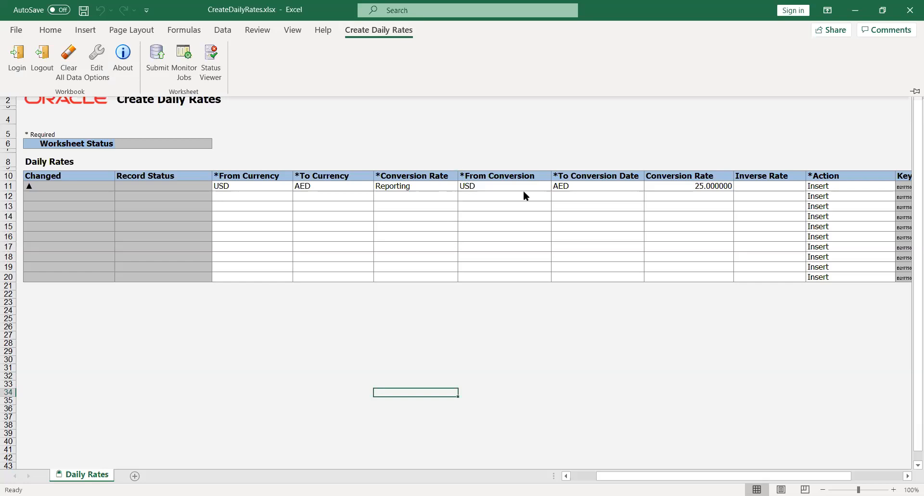
# Correct the dates to 01-Aug-2020 in H11 and 31-Aug-2020 in I11.
pyautogui.click(479, 183)
pyautogui.click(479, 183)
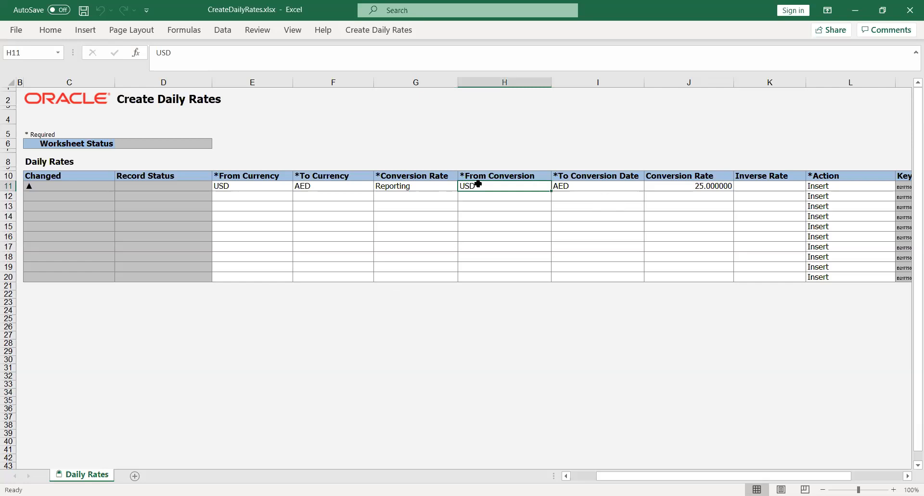
pyautogui.write('01')
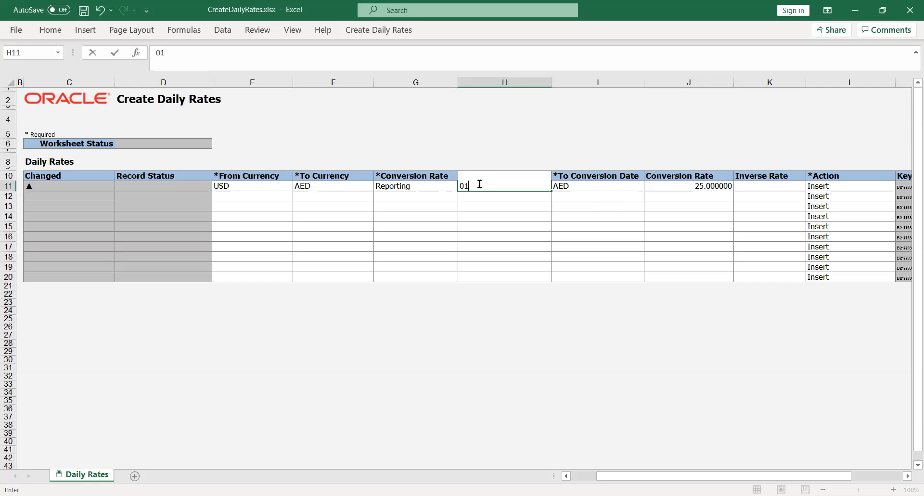
pyautogui.write('-Aug-2020')
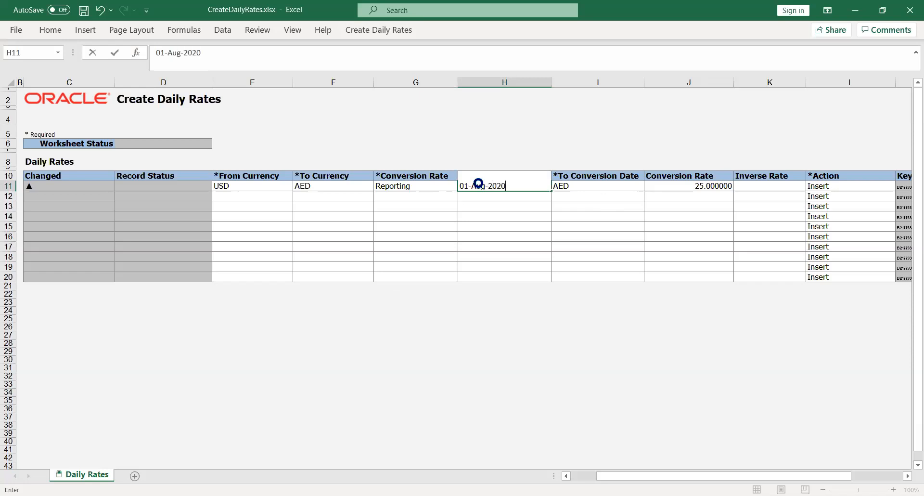
pyautogui.press('Tab')
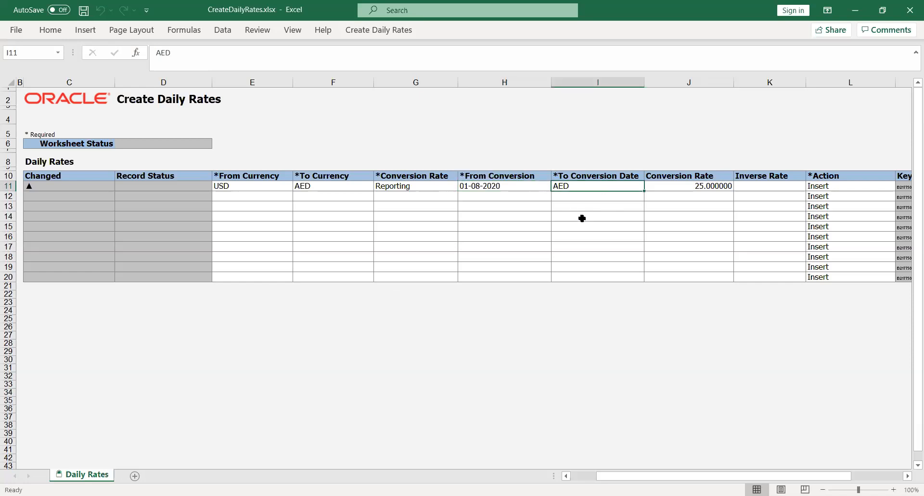
pyautogui.write('31-')
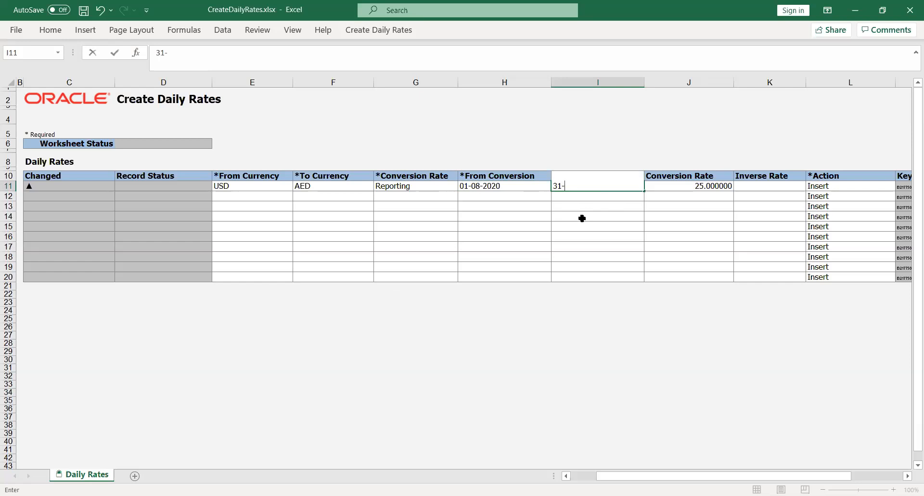
pyautogui.write('Aug-2020')
pyautogui.press('Tab')
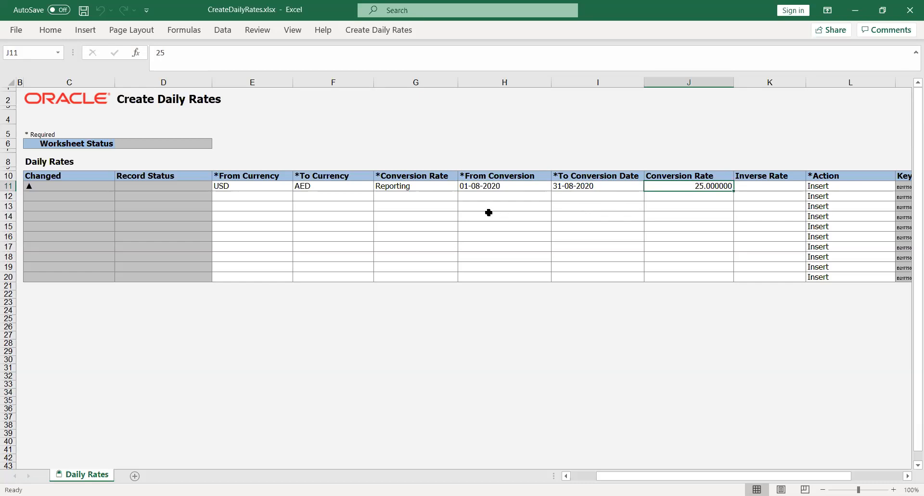
pyautogui.click(372, 32)
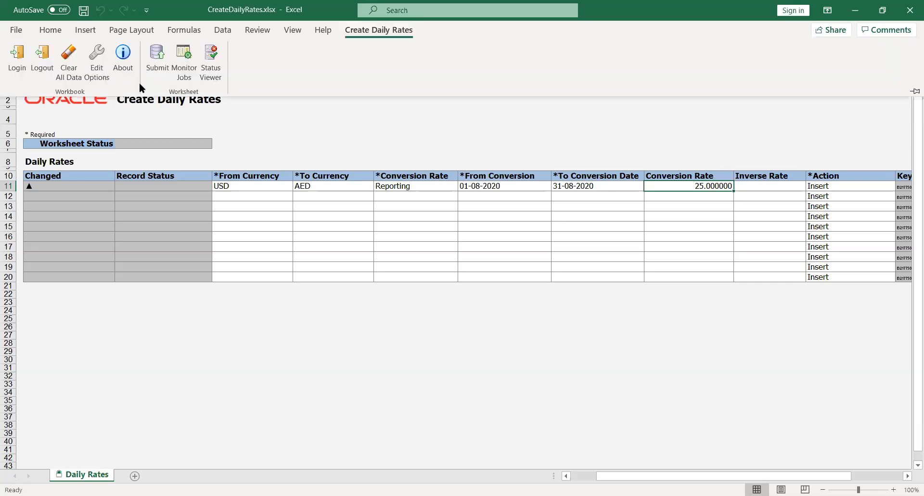
# Submit the USD-to-AED rate with automatic import and acknowledge the row-inserted confirmation.
pyautogui.click(158, 54)
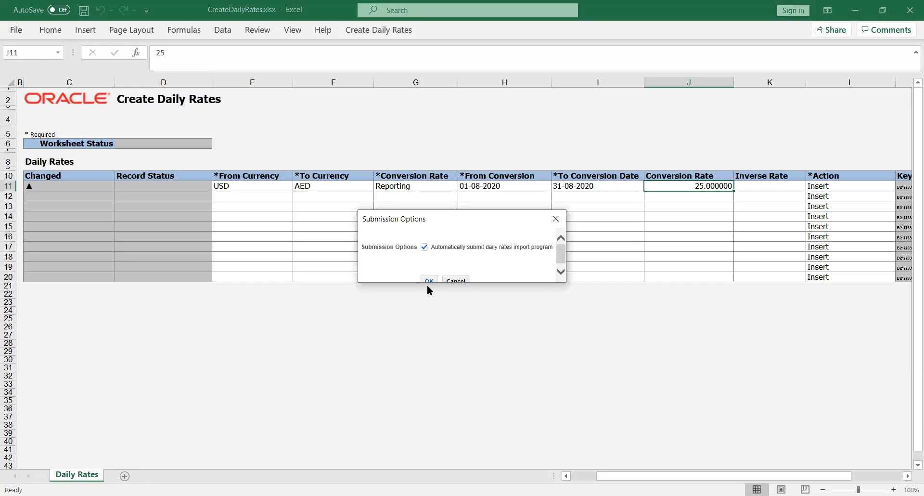
pyautogui.click(426, 280)
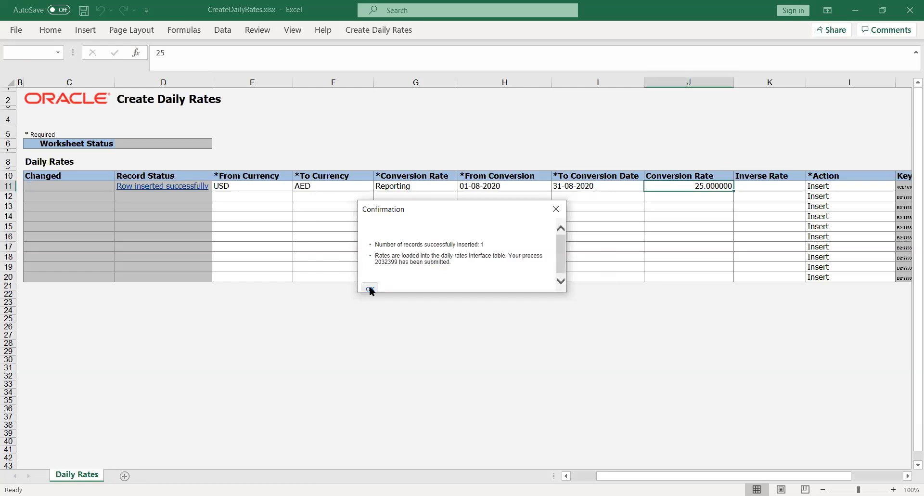
pyautogui.click(370, 289)
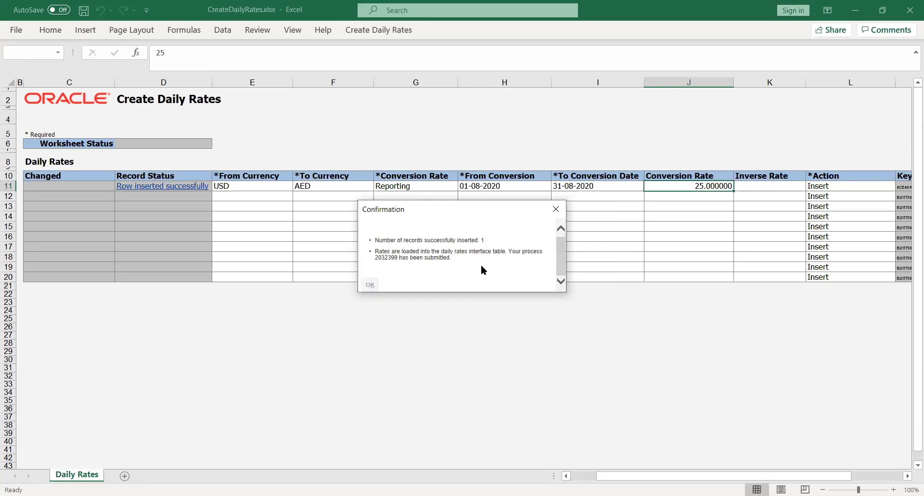
pyautogui.click(418, 342)
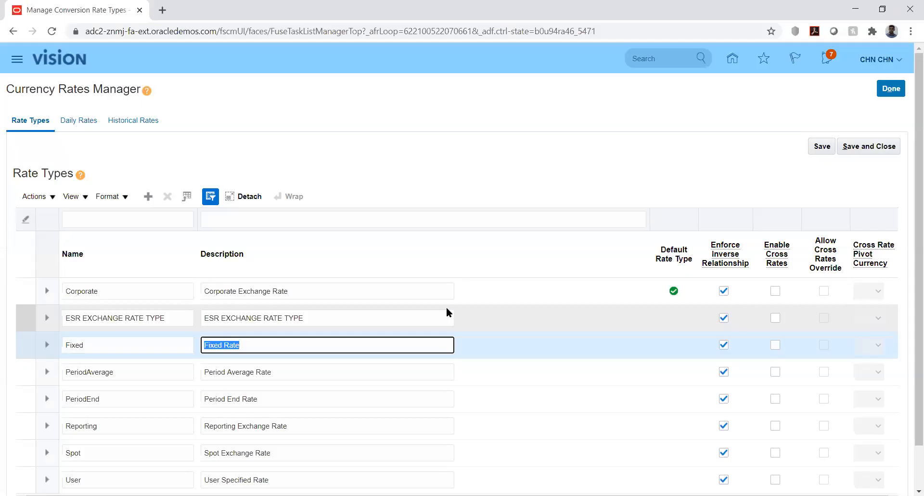
# Go to Scheduled Processes through the Navigator and refresh the process list.
pyautogui.click(432, 146)
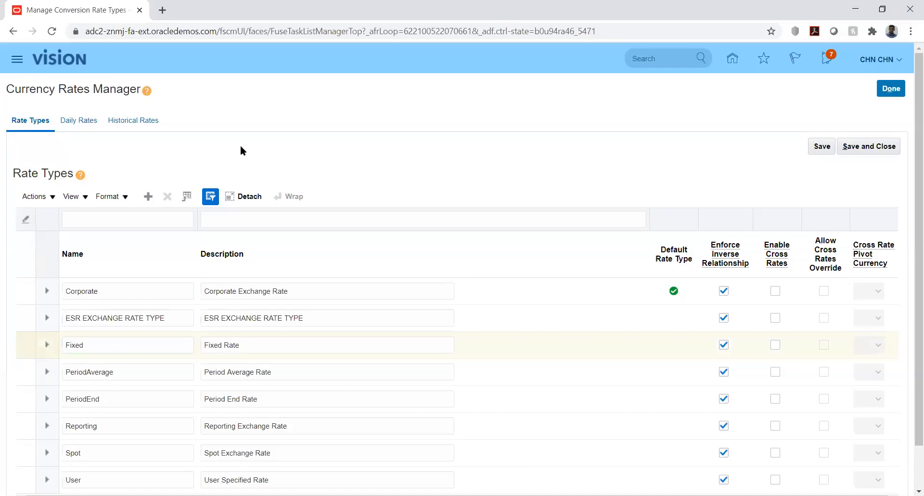
pyautogui.click(17, 60)
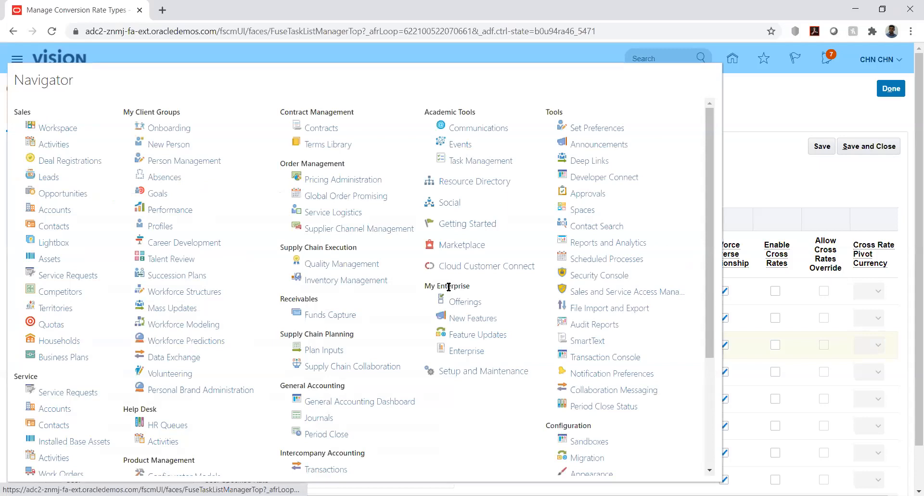
pyautogui.click(621, 259)
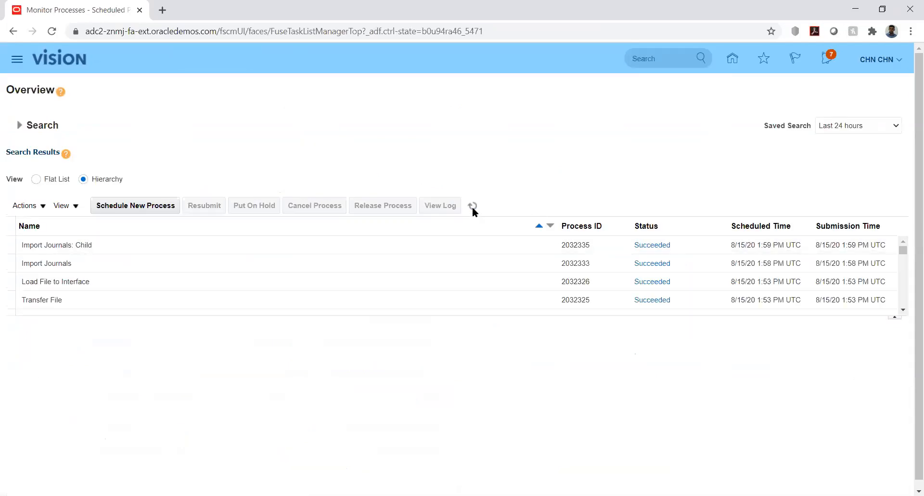
pyautogui.click(472, 206)
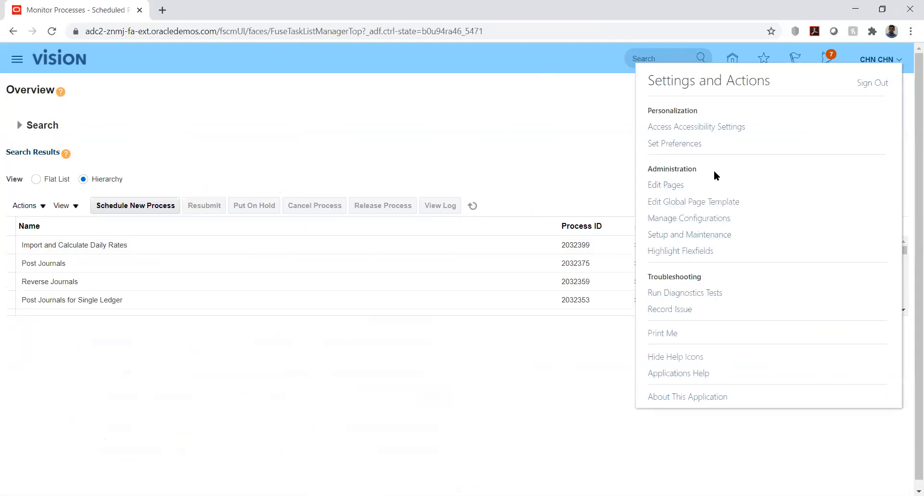
# In Setup and Maintenance, search tasks for '%mana%curr%' and open then cancel Manage Currencies.
pyautogui.click(701, 234)
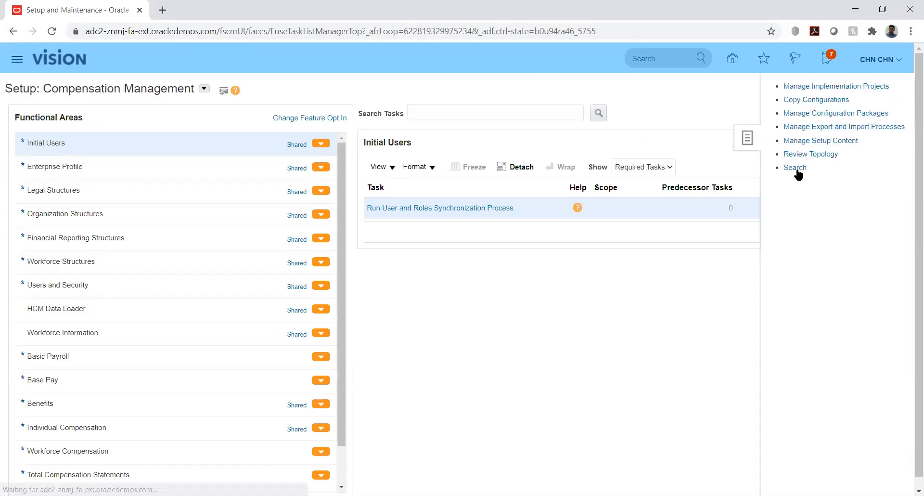
pyautogui.click(795, 168)
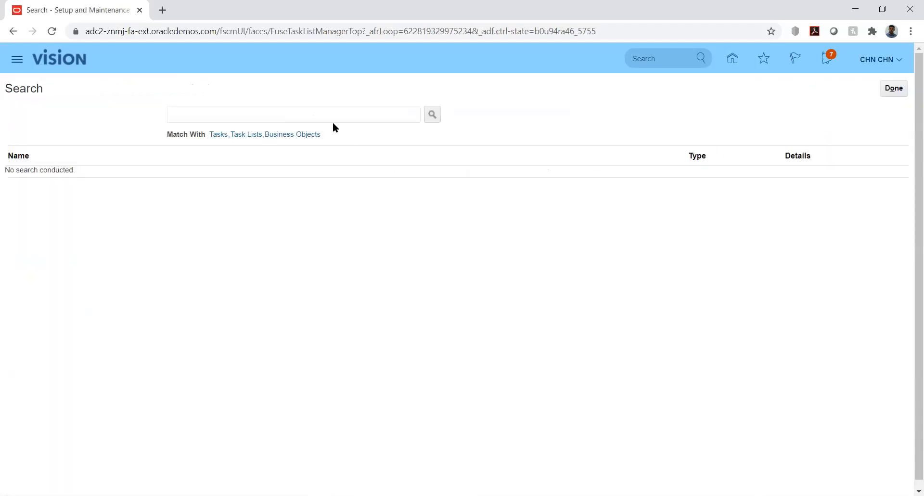
pyautogui.click(331, 118)
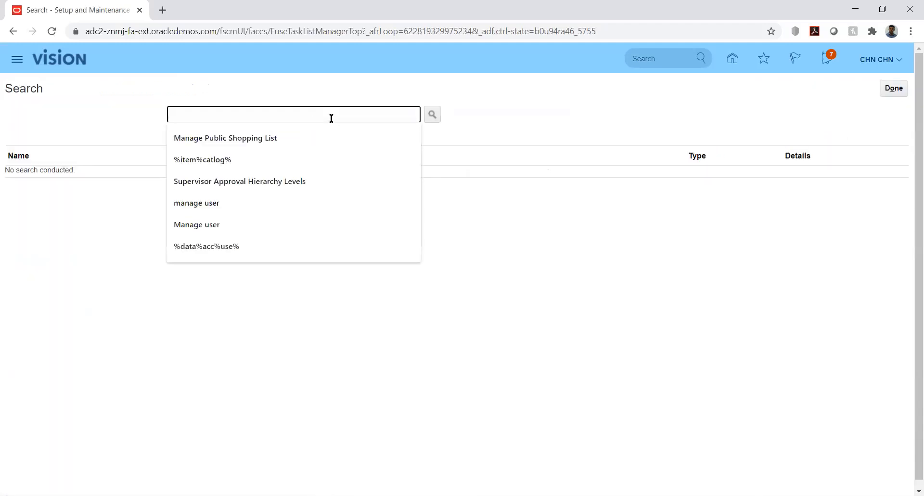
pyautogui.write('%mana%')
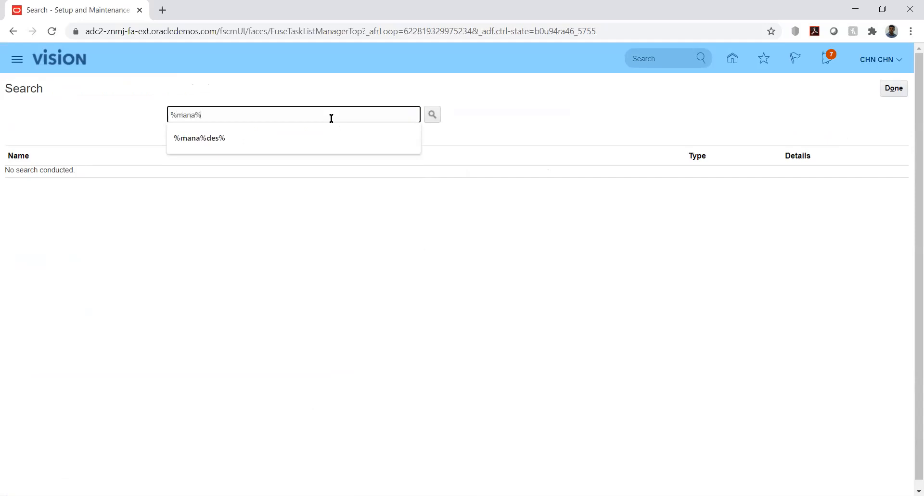
pyautogui.write('curr%')
pyautogui.press('Return')
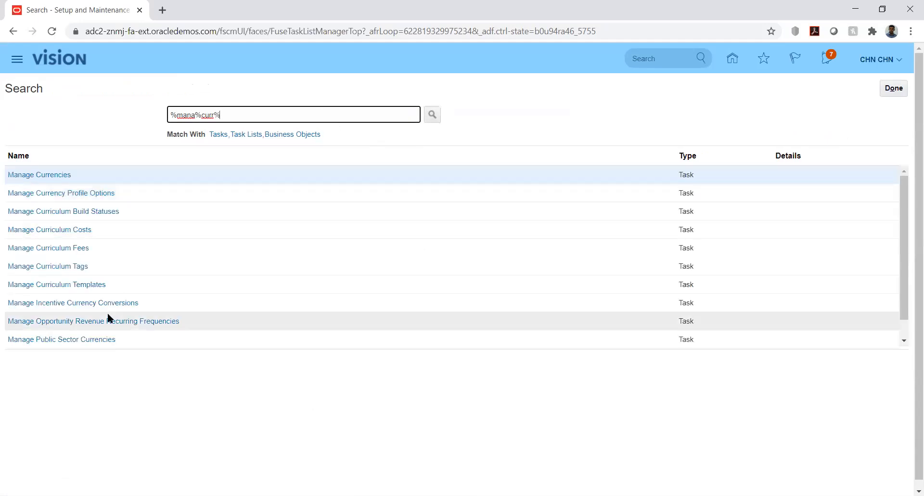
pyautogui.click(50, 175)
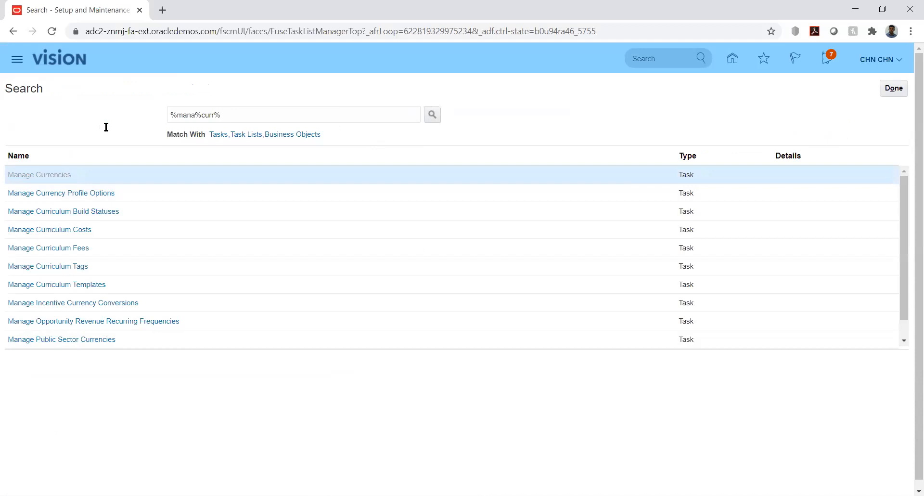
pyautogui.click(888, 90)
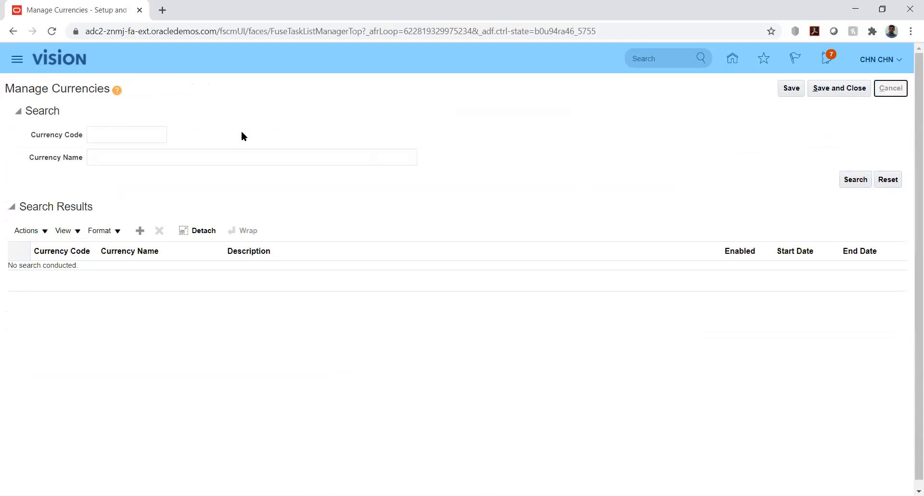
# Search tasks for '%mana%rat%' and close the search results.
pyautogui.click(213, 116)
pyautogui.press('BackSpace')
pyautogui.press('BackSpace')
pyautogui.press('BackSpace')
pyautogui.write('at')
pyautogui.press('Return')
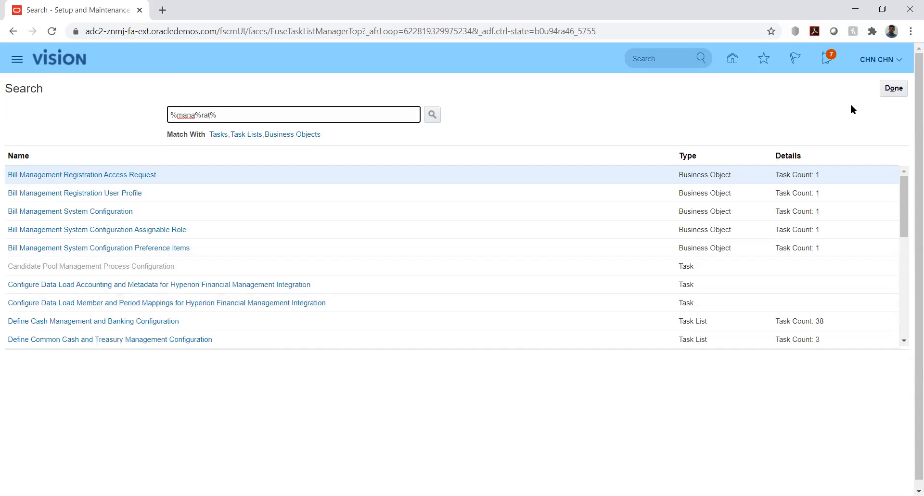
pyautogui.click(894, 89)
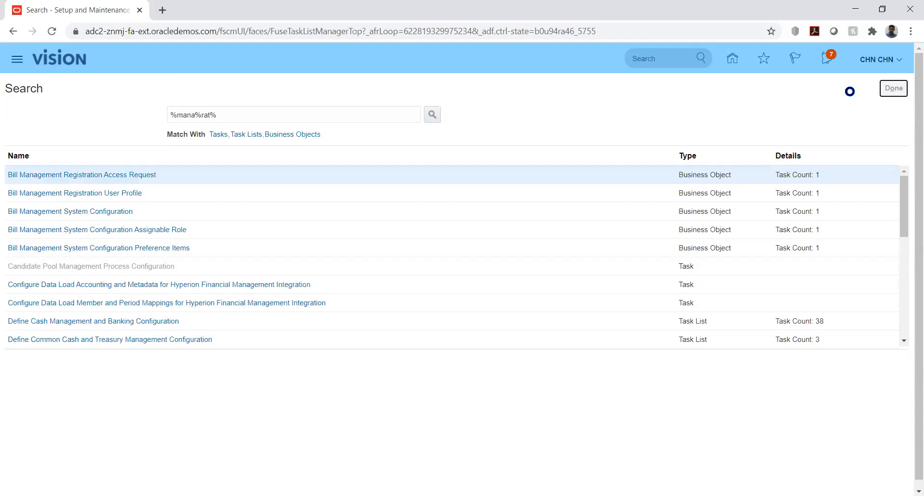
# Return to setup, search implementation projects for 'kk', and open KK Implementation.
pyautogui.click(893, 89)
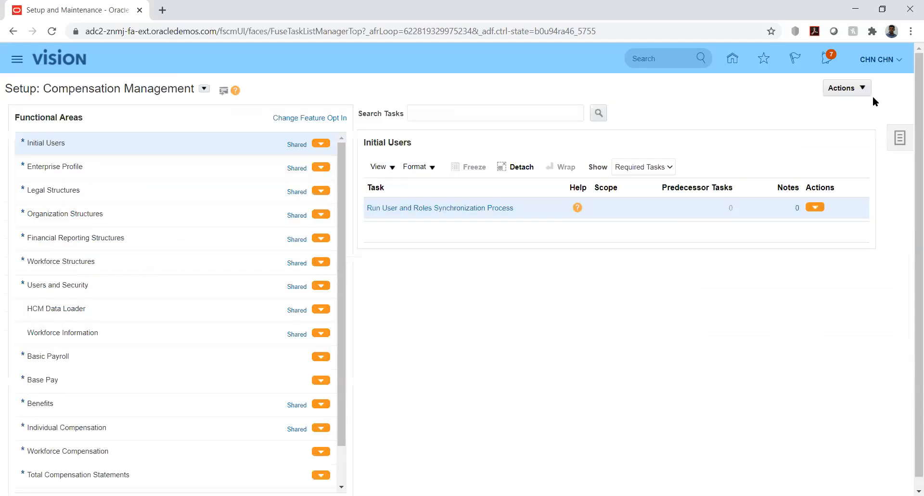
pyautogui.click(908, 140)
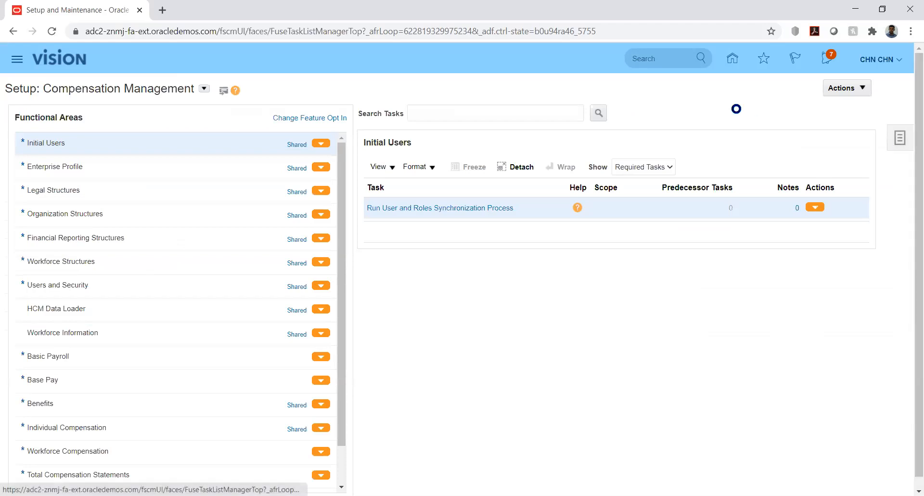
pyautogui.click(811, 87)
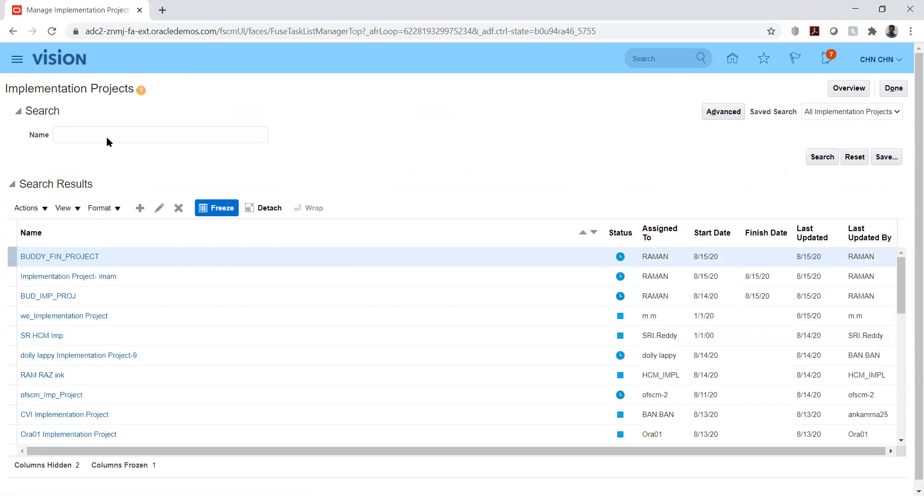
pyautogui.click(118, 136)
pyautogui.write('kk')
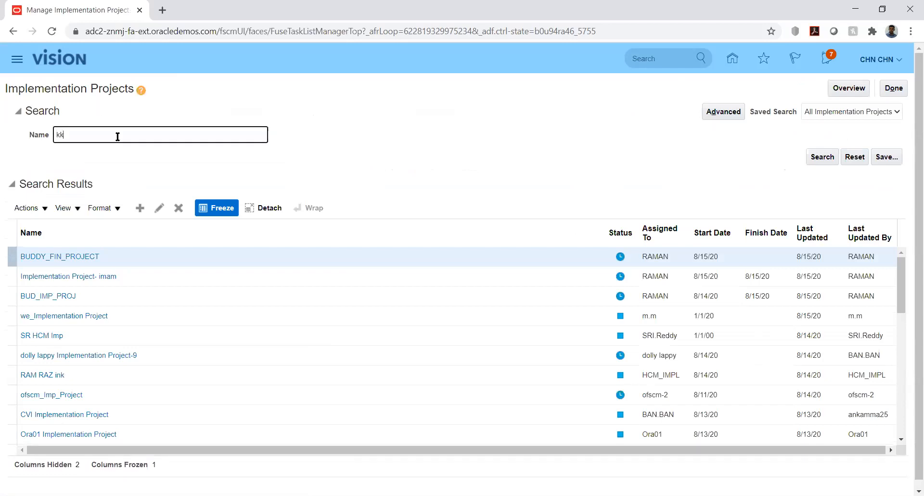
pyautogui.press('Return')
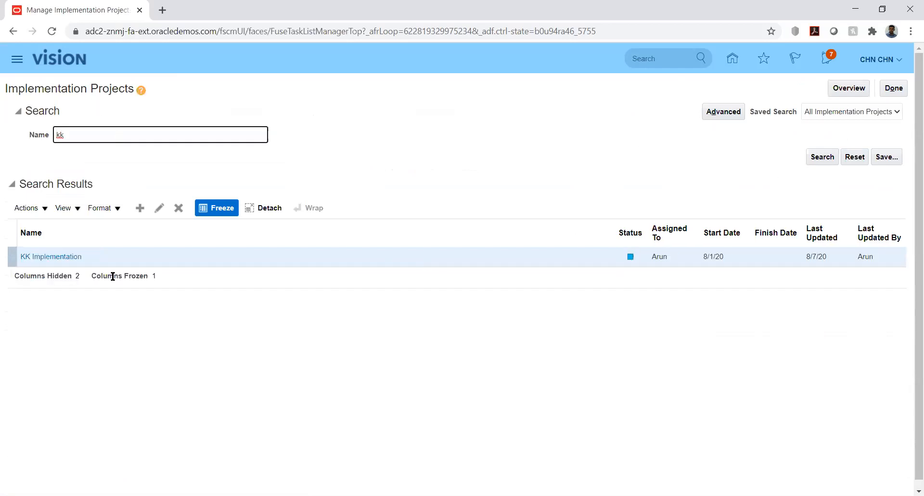
pyautogui.click(56, 257)
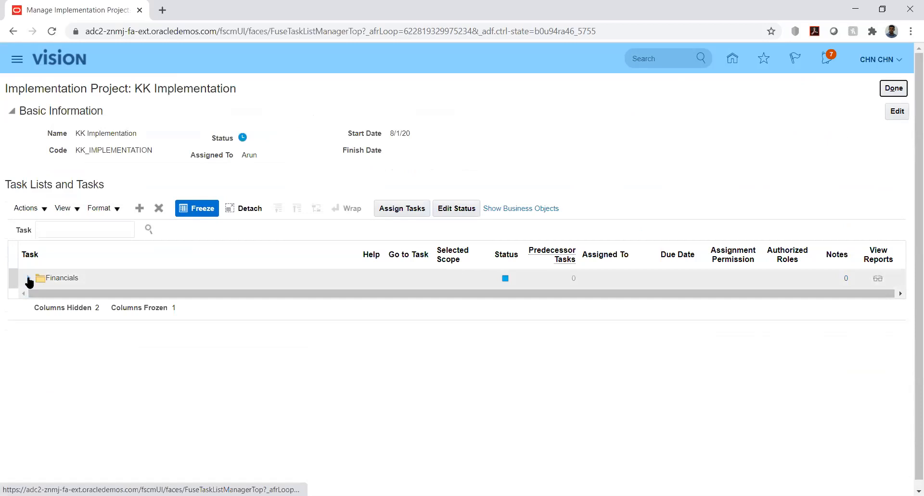
# Expand Financials down to Define Currencies and go to Manage Conversion Rate Types.
pyautogui.click(30, 278)
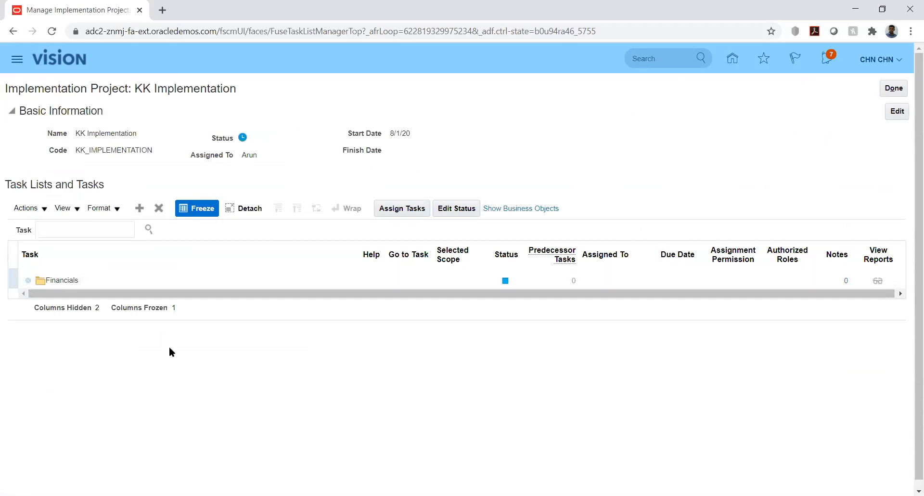
pyautogui.click(42, 298)
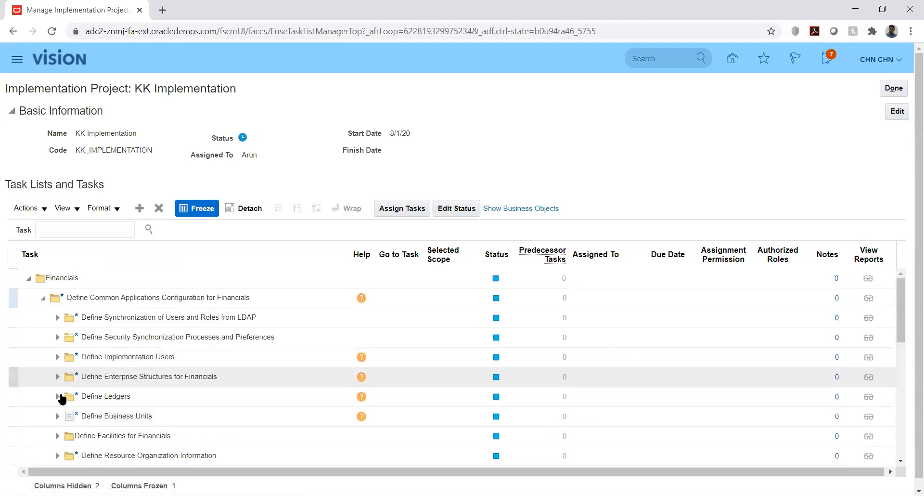
pyautogui.click(58, 377)
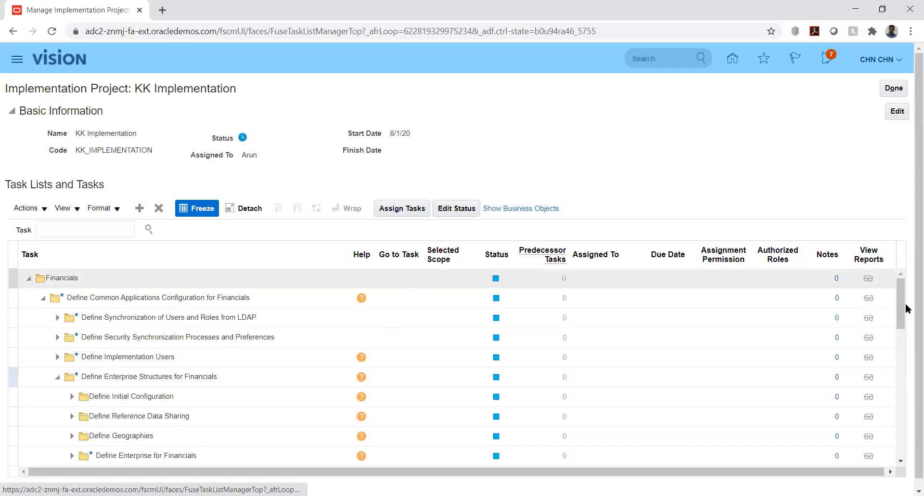
pyautogui.moveTo(902, 301); pyautogui.dragTo(908, 318)
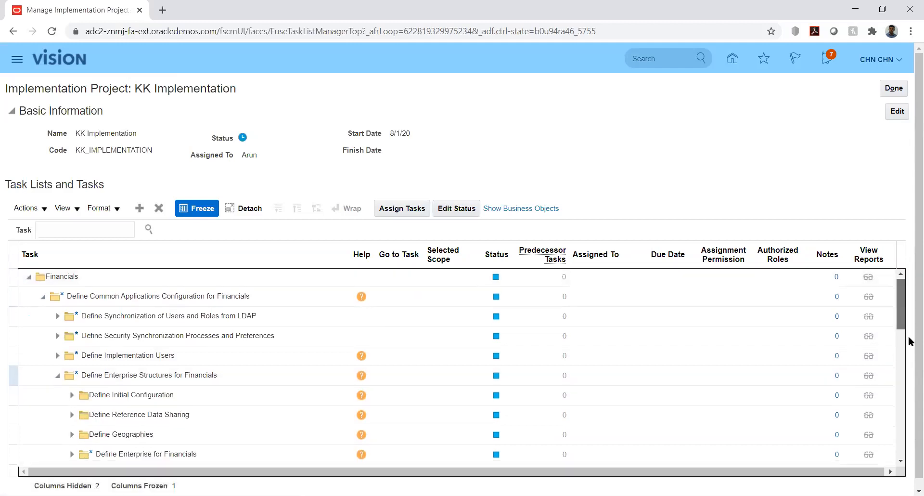
pyautogui.scroll(-3, 905, 331)
pyautogui.scroll(-1, 604, 364)
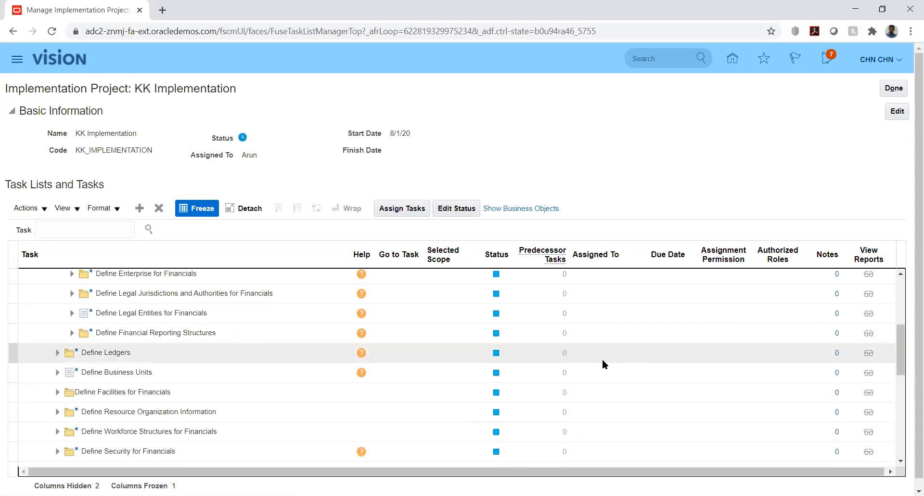
pyautogui.click(72, 333)
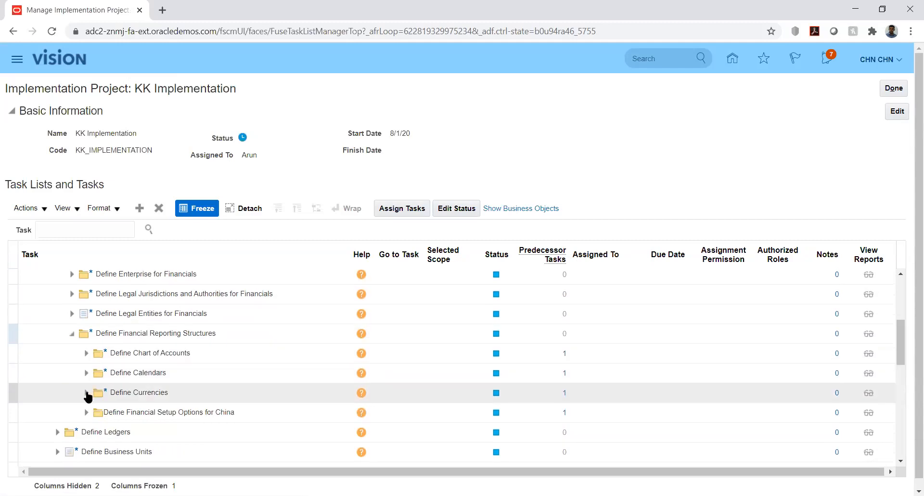
pyautogui.click(86, 393)
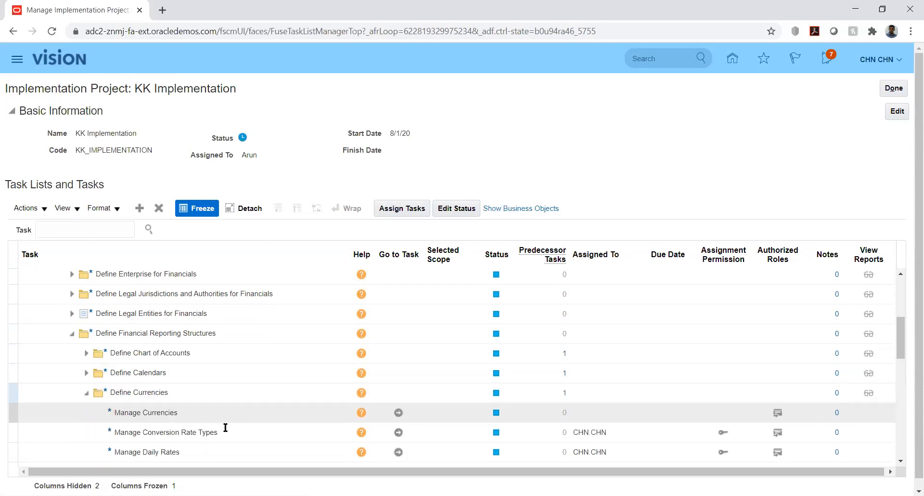
pyautogui.click(398, 432)
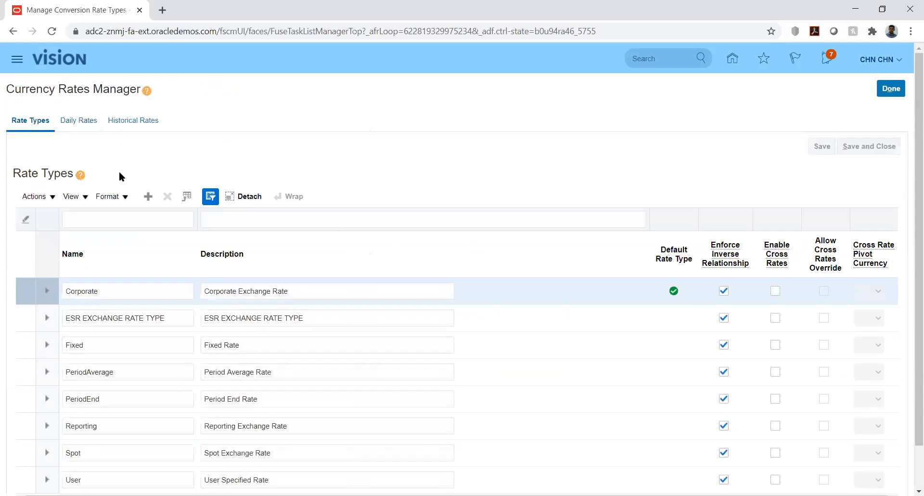
# On Daily Rates, set From Currency to USD - US Dollar and To Currency to AED - UAE Dirham.
pyautogui.click(79, 122)
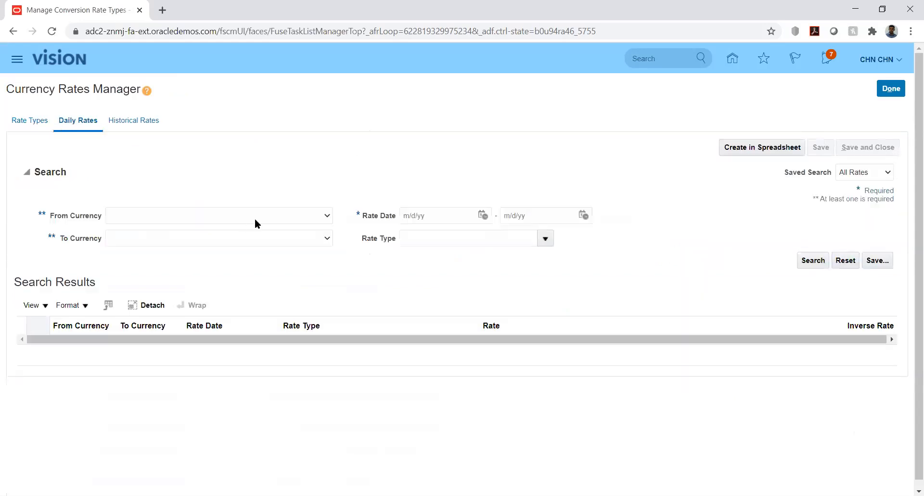
pyautogui.click(298, 215)
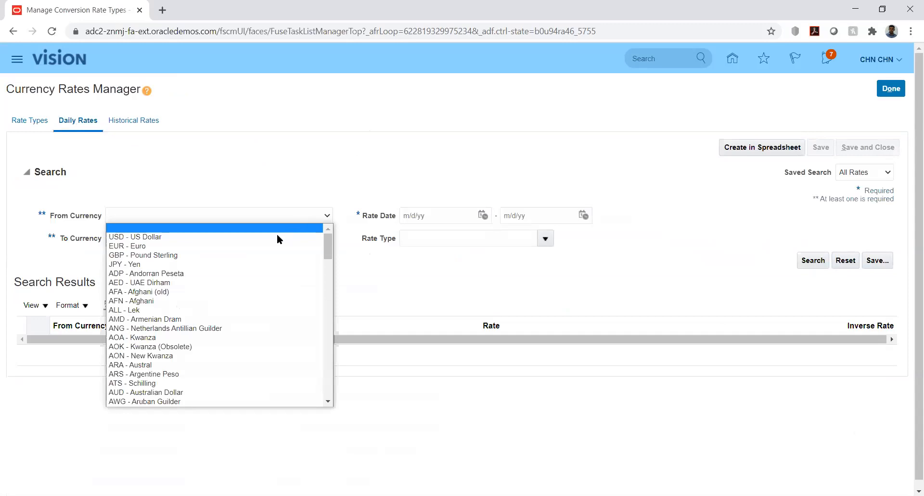
pyautogui.click(279, 235)
pyautogui.click(291, 238)
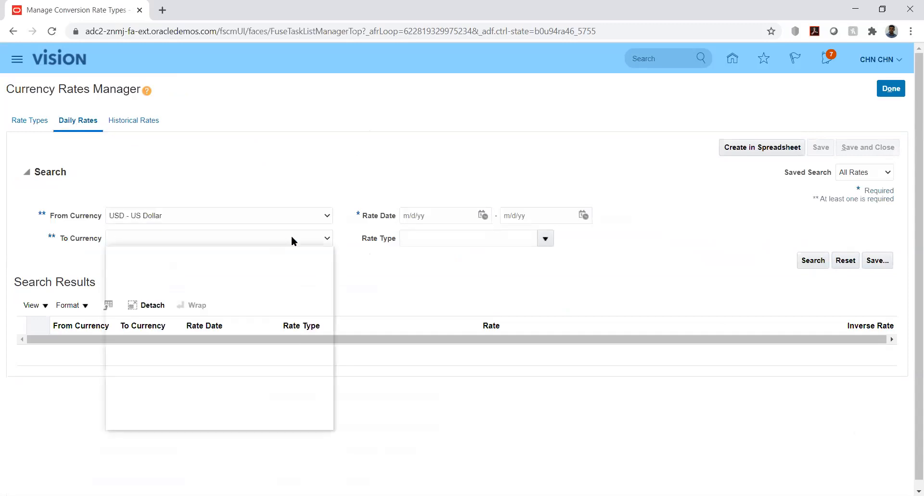
pyautogui.press('a')
pyautogui.press('e')
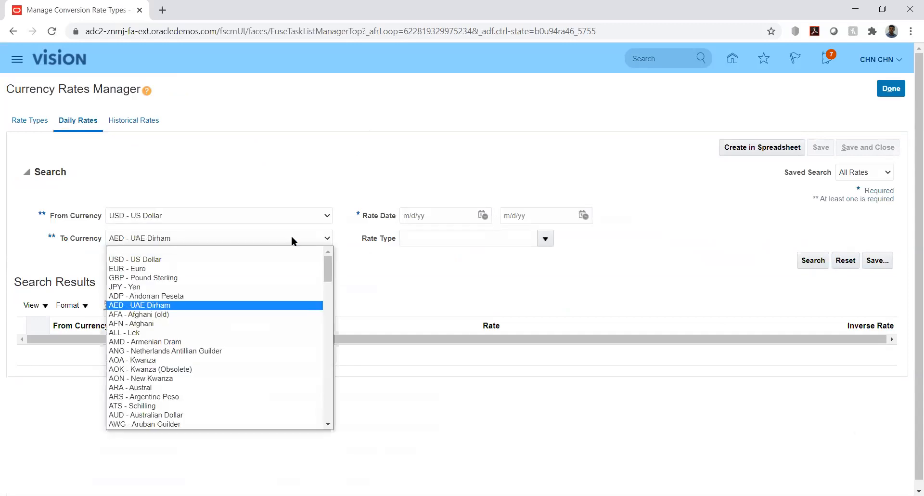
pyautogui.press('Return')
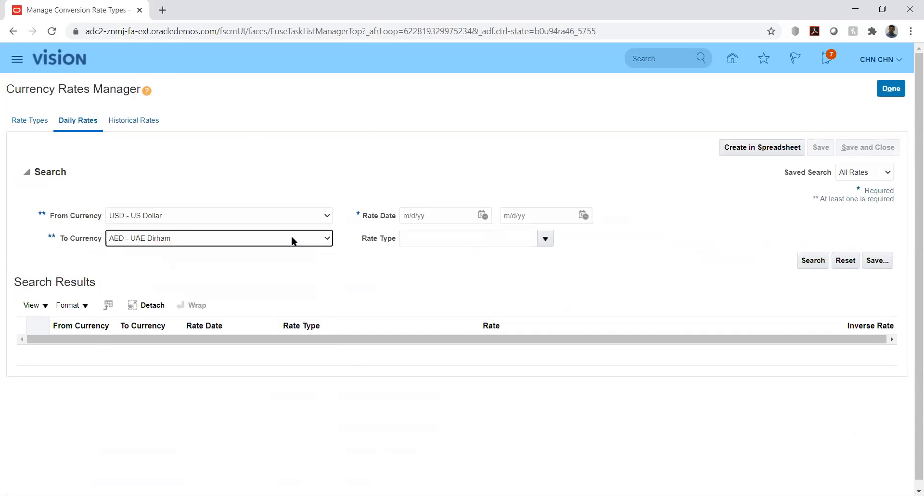
# Search Reporting rates dated 8/1/20 through 8/31/20.
pyautogui.click(483, 215)
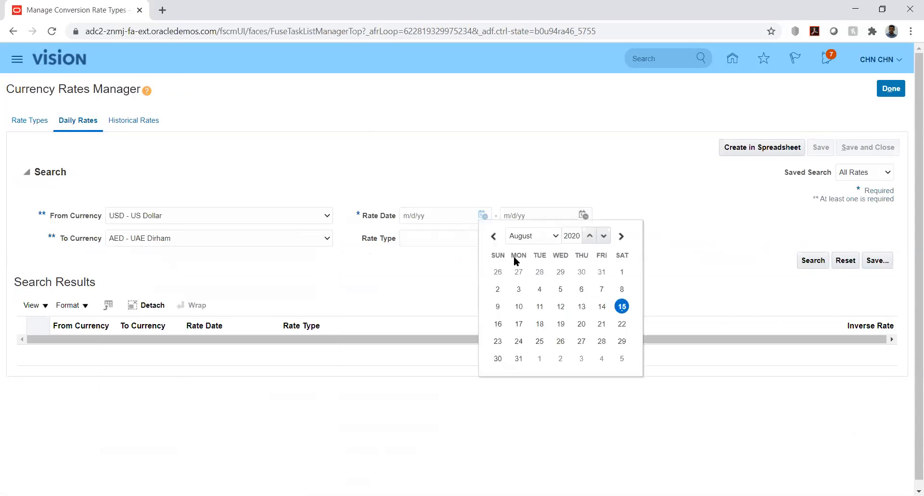
pyautogui.click(621, 273)
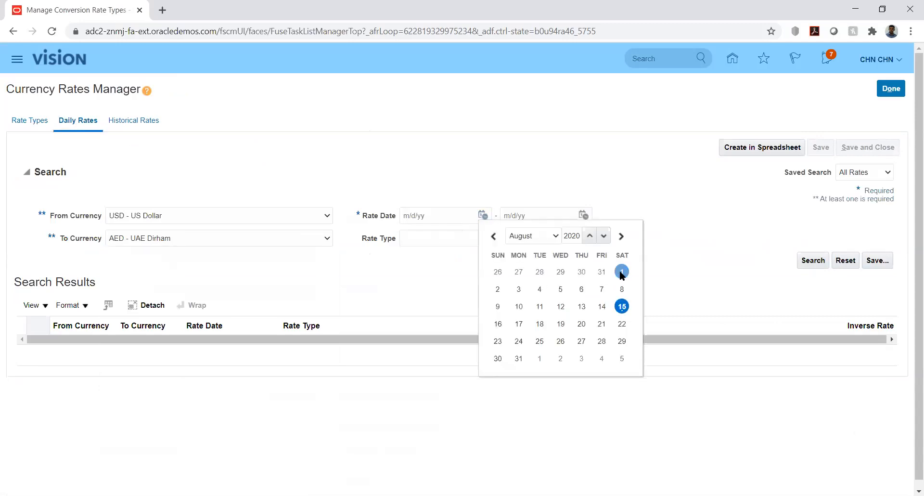
pyautogui.click(584, 215)
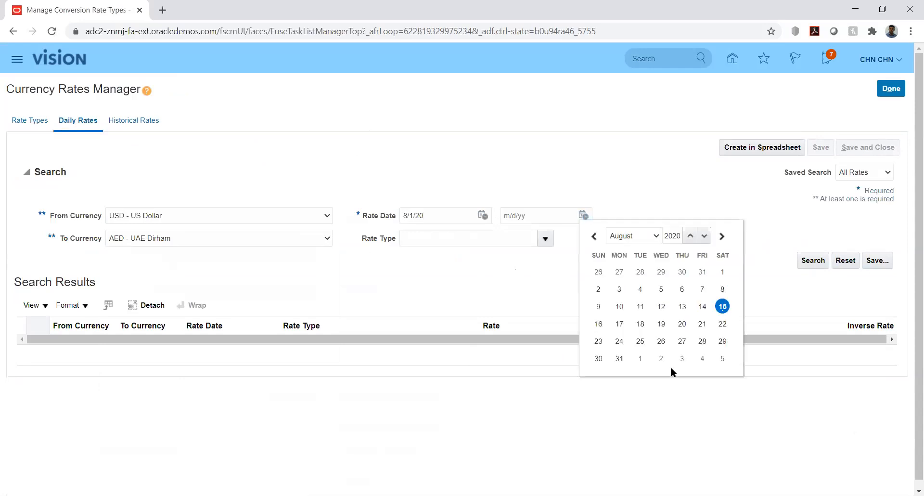
pyautogui.click(620, 358)
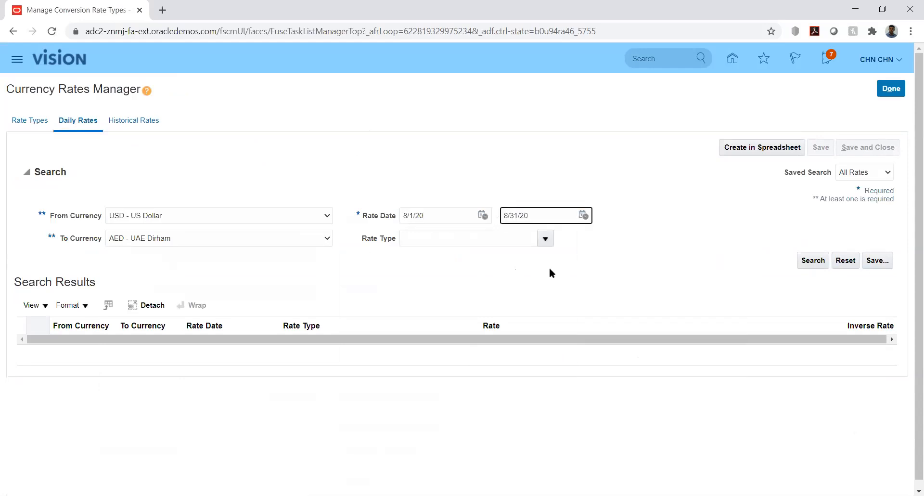
pyautogui.click(541, 237)
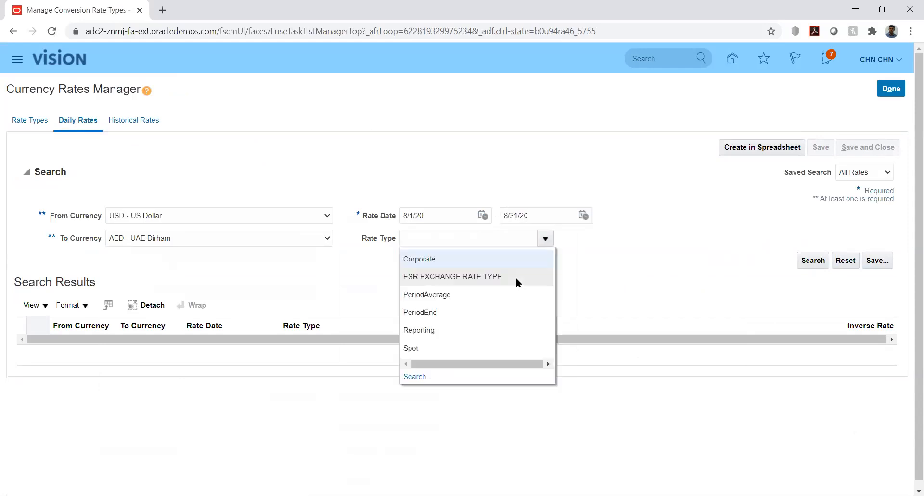
pyautogui.click(438, 332)
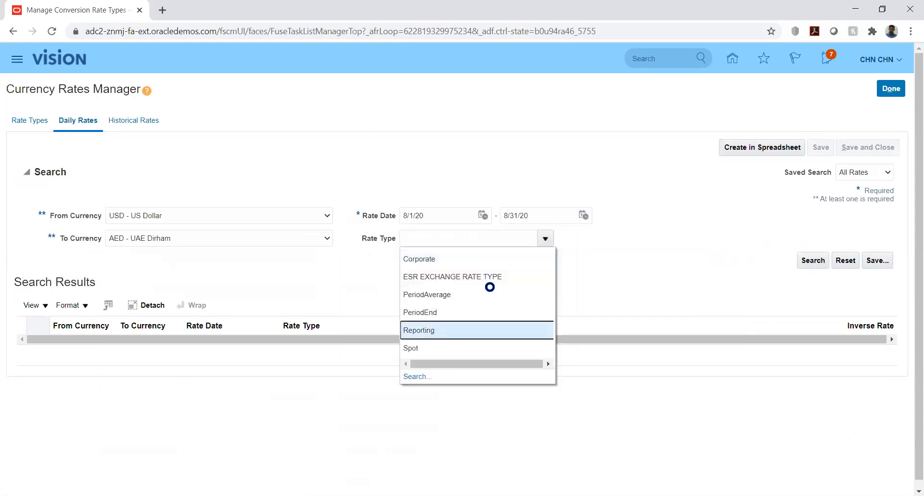
pyautogui.click(813, 260)
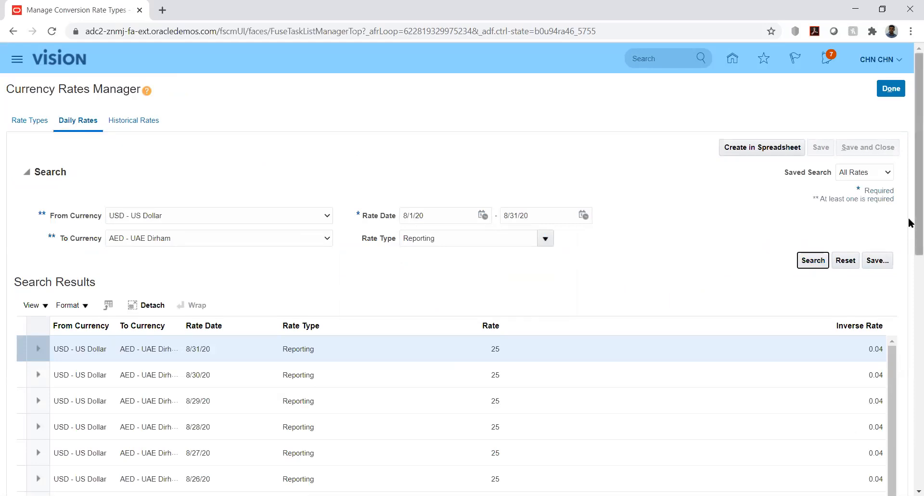
# Edit the 8/31/20 rate to 20 with inverse rate 0.05 and save.
pyautogui.scroll(-1, 910, 262)
pyautogui.scroll(-2, 909, 270)
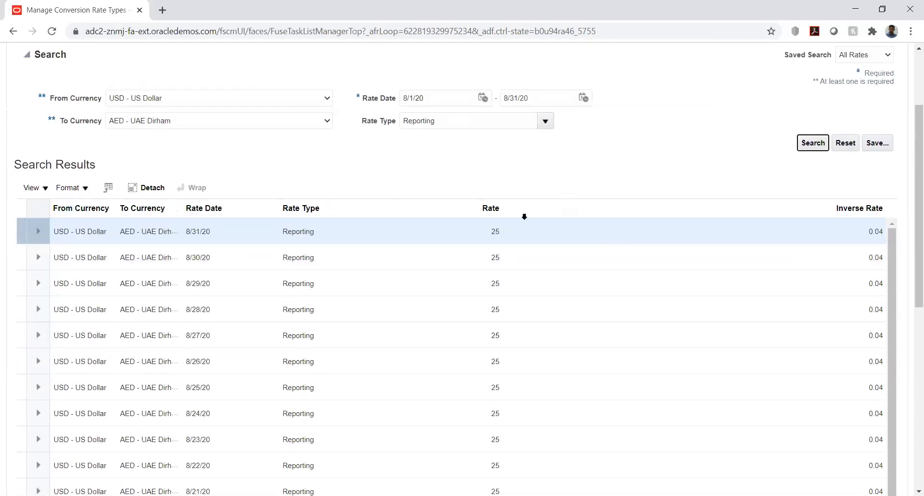
pyautogui.click(497, 231)
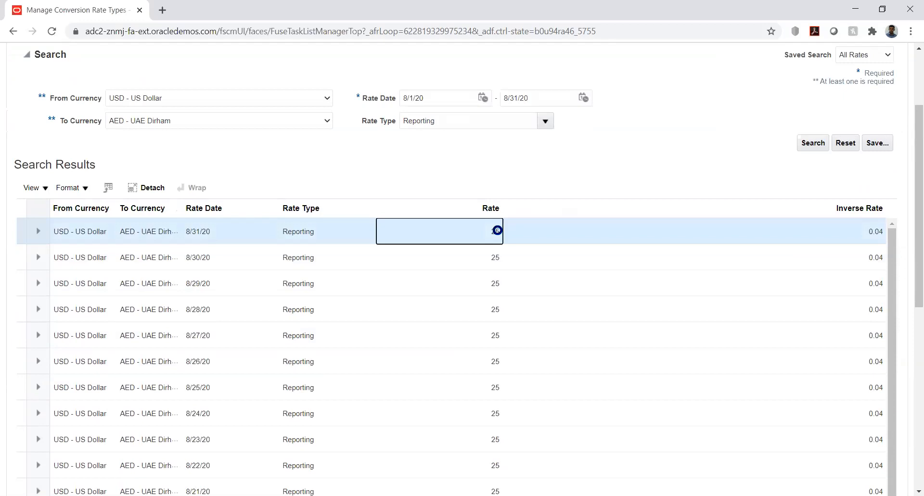
pyautogui.scroll(-3, 498, 231)
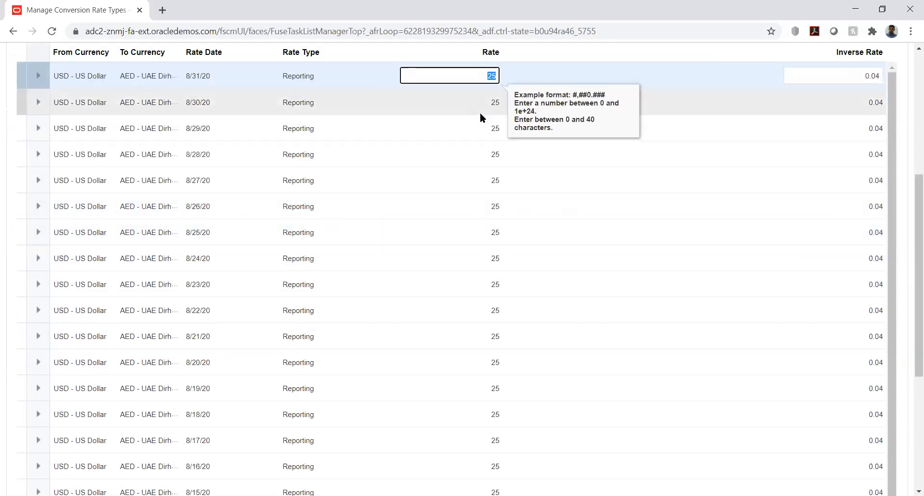
pyautogui.write('20')
pyautogui.press('Tab')
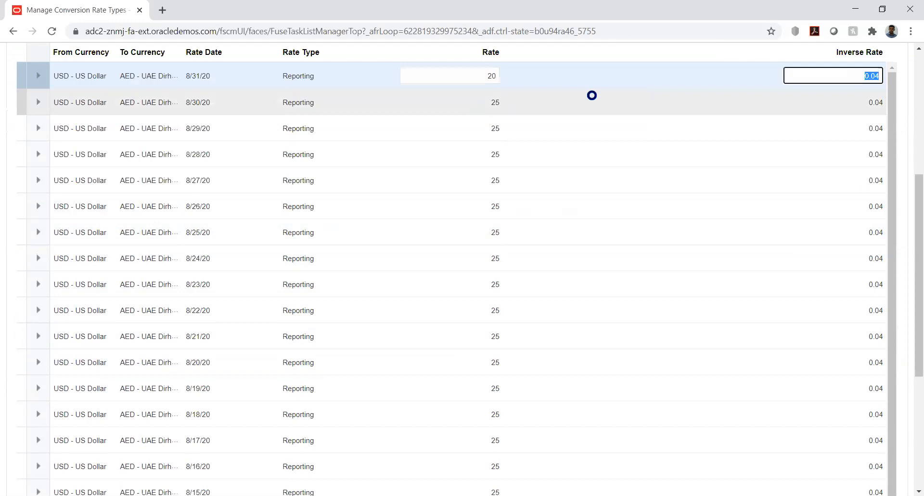
pyautogui.write('0.05')
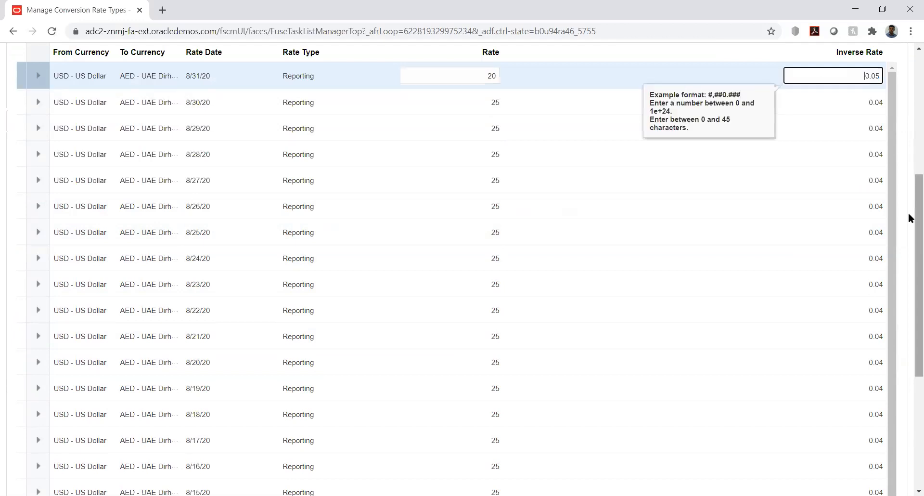
pyautogui.moveTo(911, 220); pyautogui.dragTo(910, 102)
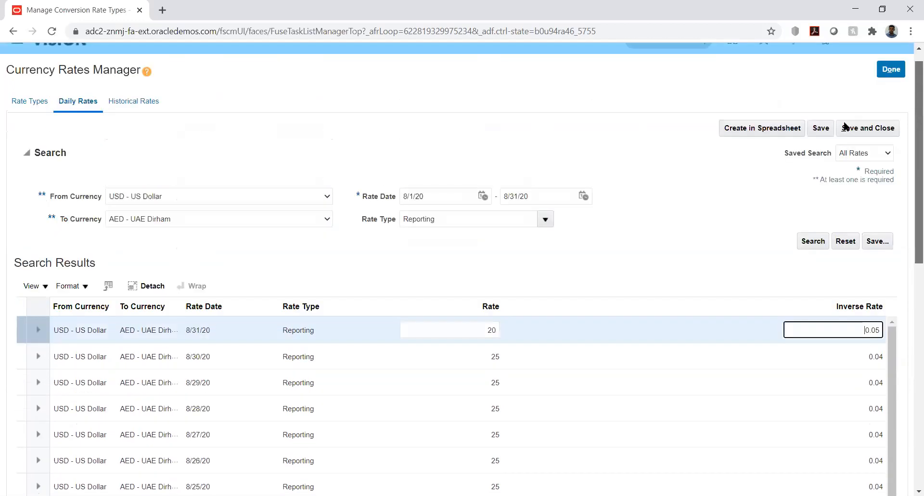
pyautogui.click(821, 144)
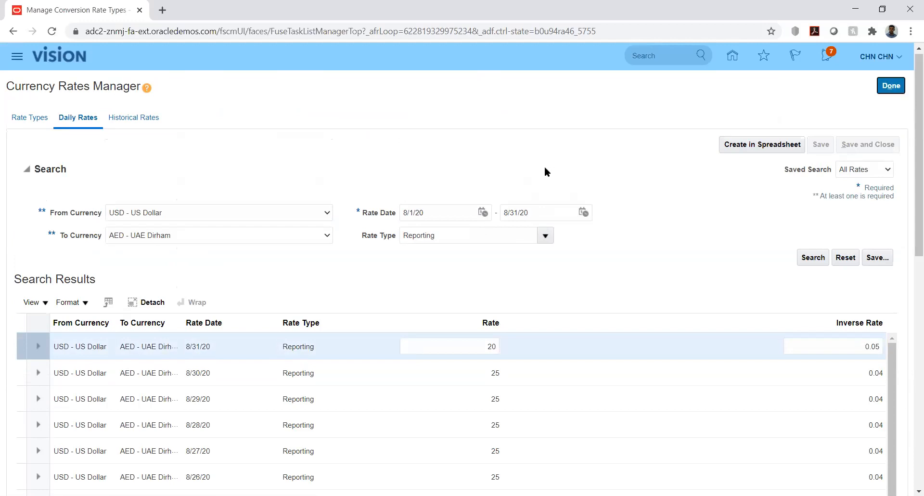
# Close the Currency Rates Manager and return to its Daily Rates tab.
pyautogui.click(892, 89)
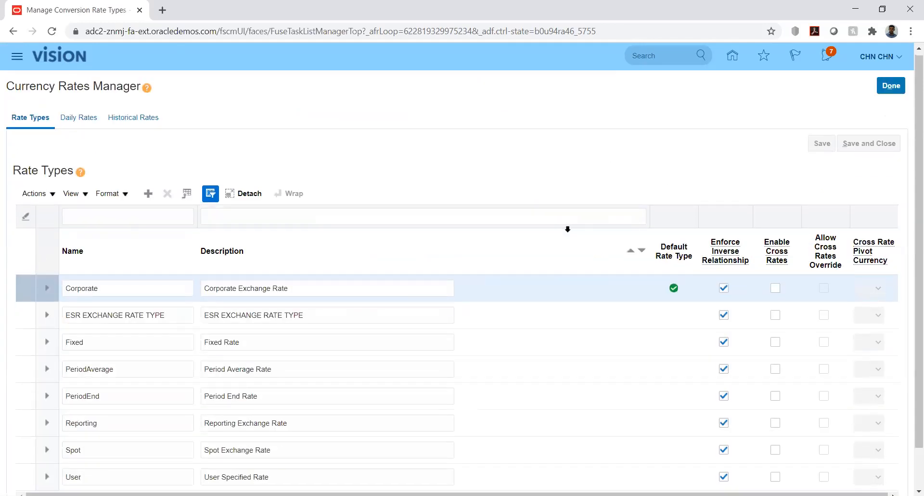
pyautogui.click(71, 119)
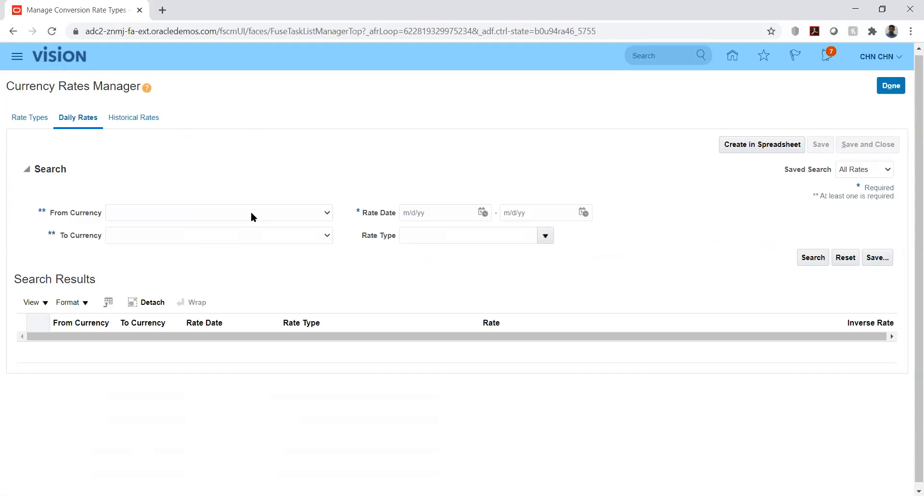
# Set From Currency to US Dollar and To Currency to UAE Dirham.
pyautogui.click(252, 215)
pyautogui.click(226, 235)
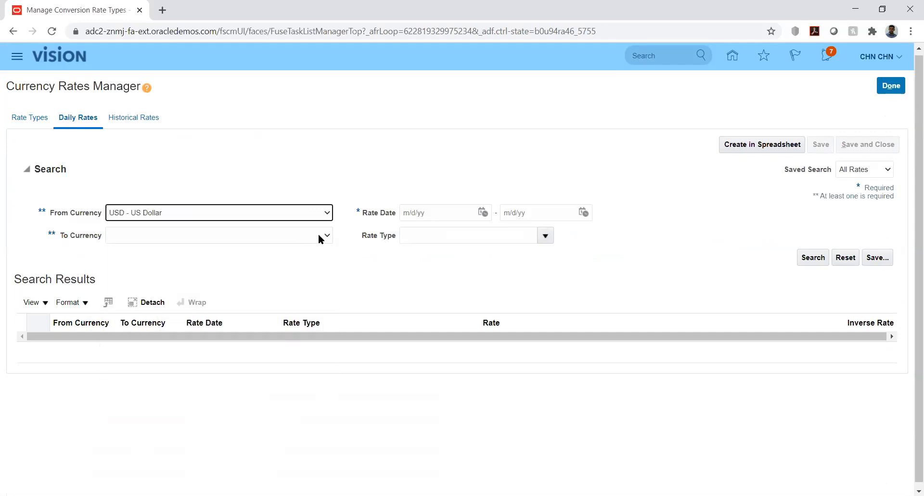
pyautogui.click(326, 236)
pyautogui.write('ae')
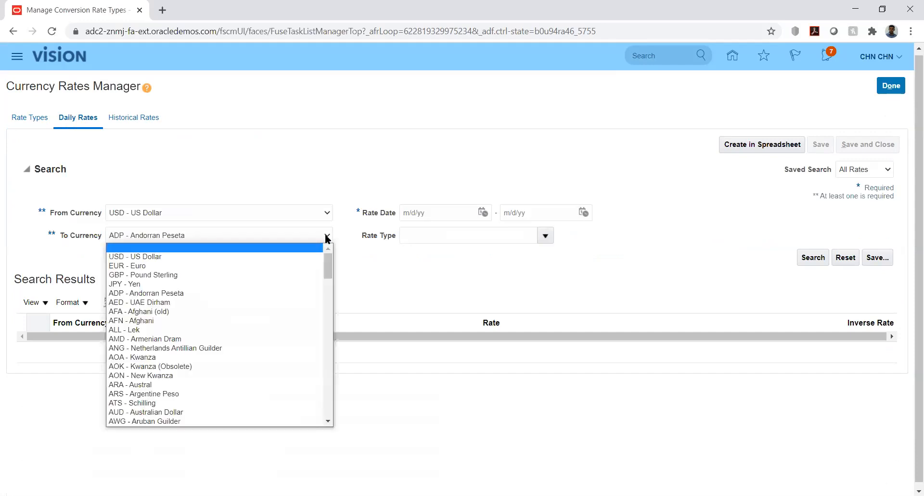
pyautogui.press('Return')
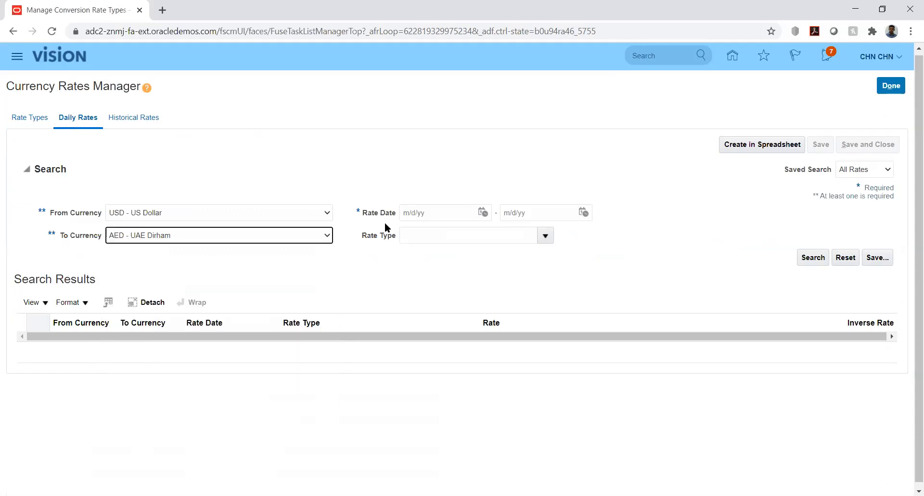
# Search Reporting rates for 8/1/20 through 8/31/20.
pyautogui.click(482, 212)
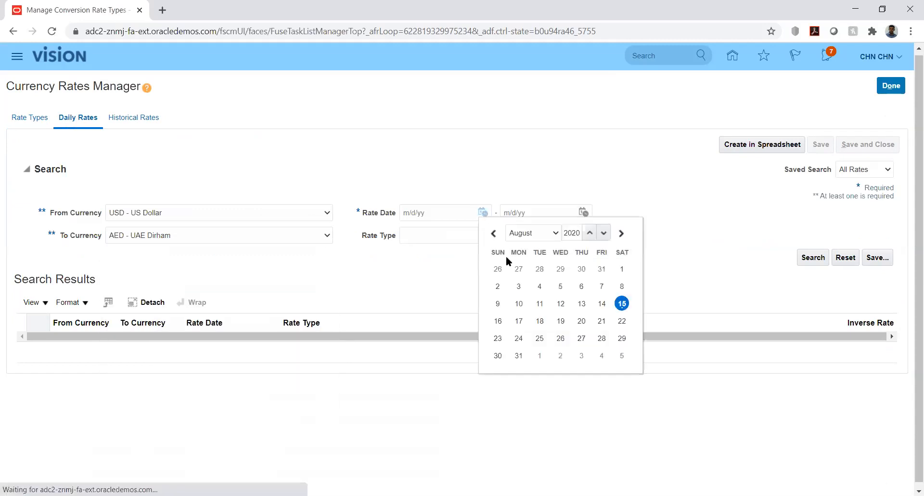
pyautogui.click(622, 269)
pyautogui.click(583, 212)
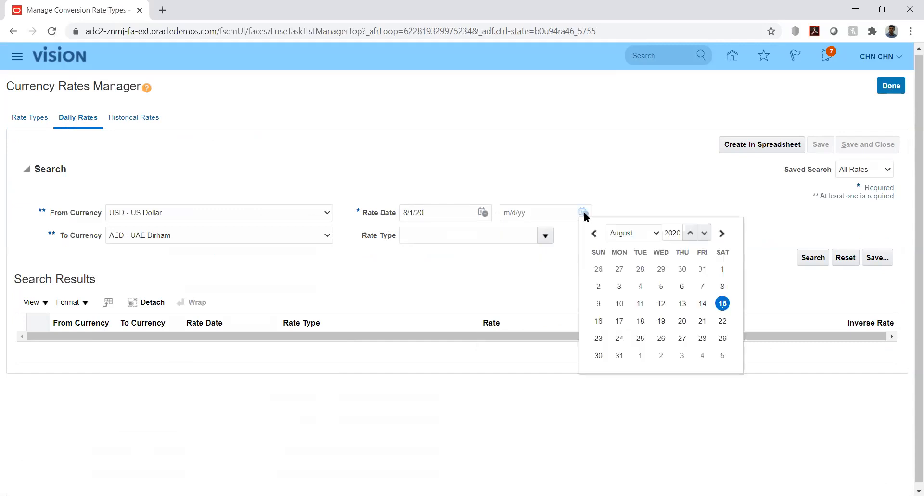
pyautogui.click(620, 356)
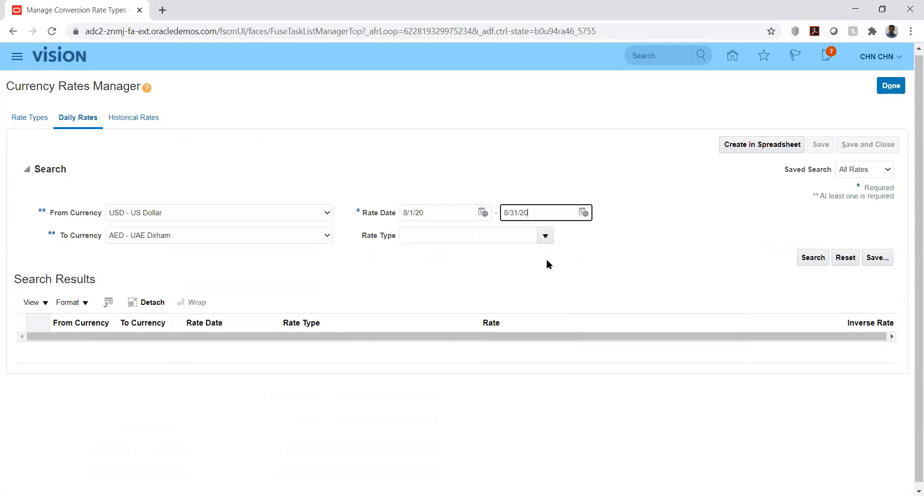
pyautogui.click(544, 234)
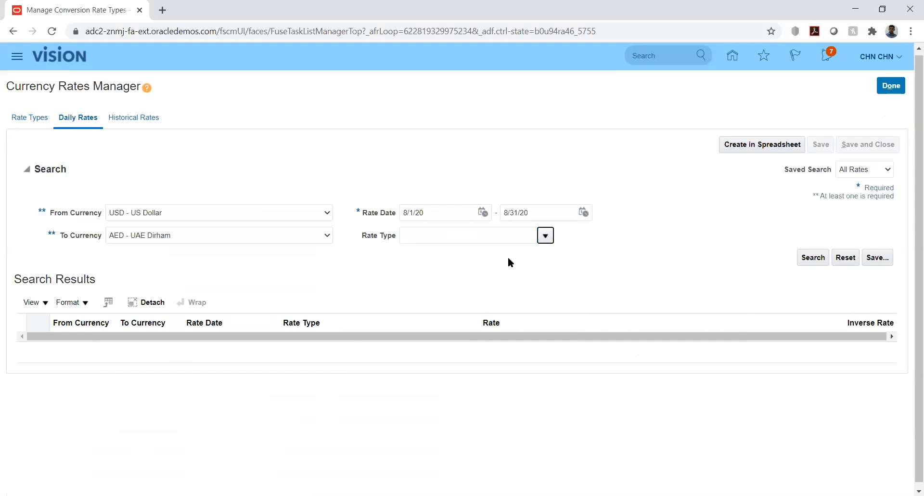
pyautogui.click(546, 234)
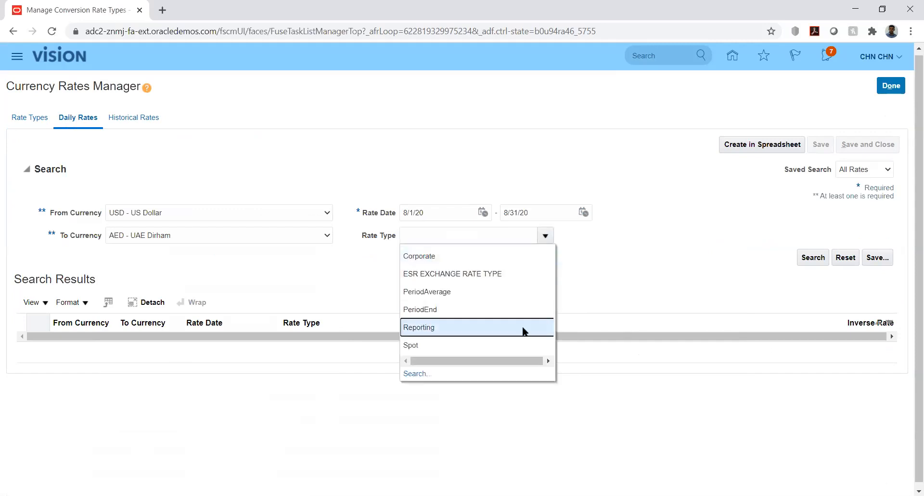
pyautogui.click(614, 301)
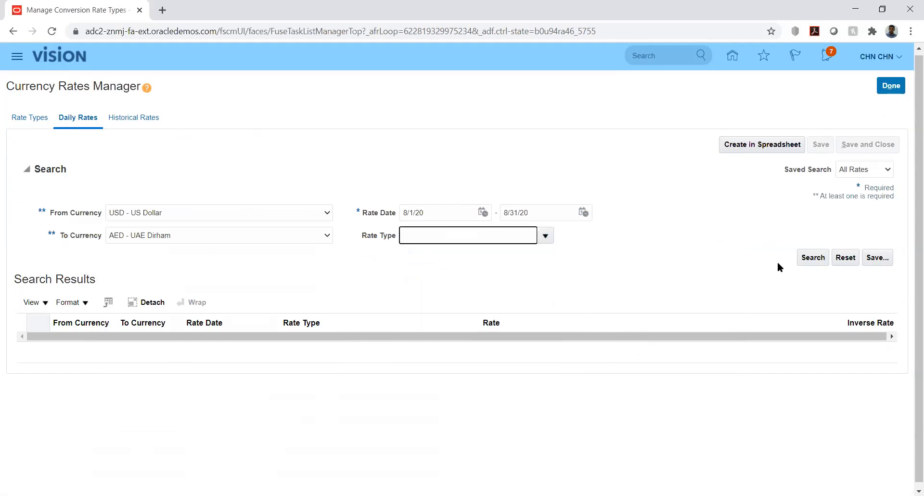
pyautogui.click(813, 259)
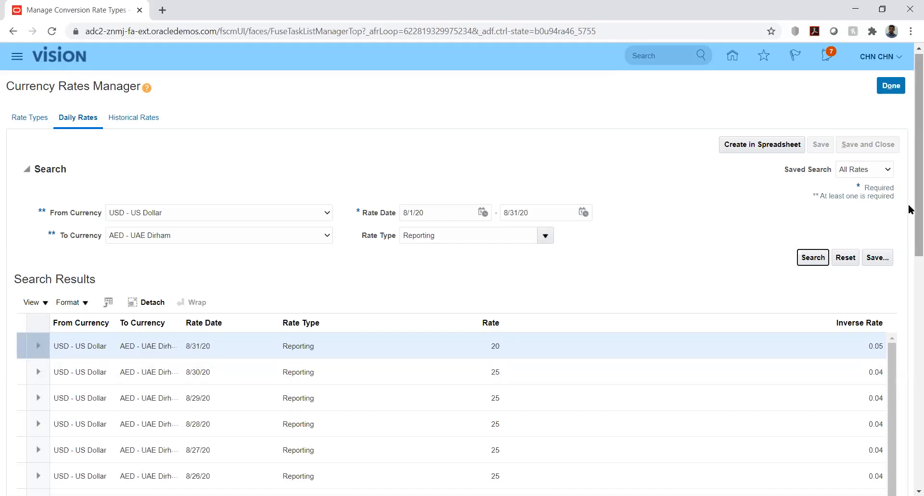
# Review the August rate results, then close the Currency Rates Manager.
pyautogui.moveTo(910, 211); pyautogui.dragTo(910, 284)
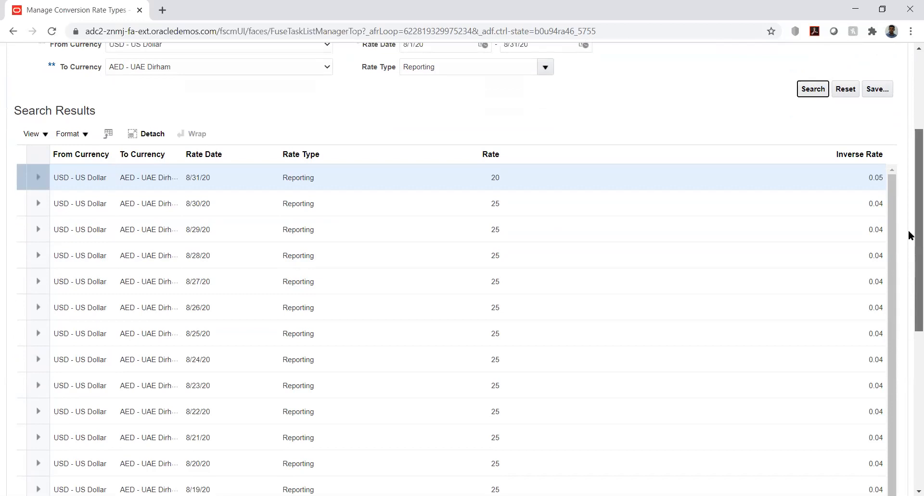
pyautogui.scroll(4, 905, 164)
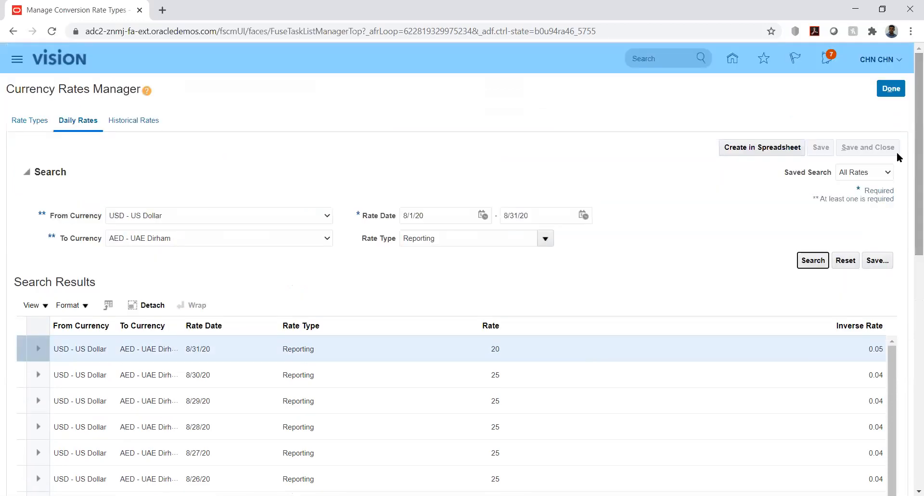
pyautogui.click(893, 91)
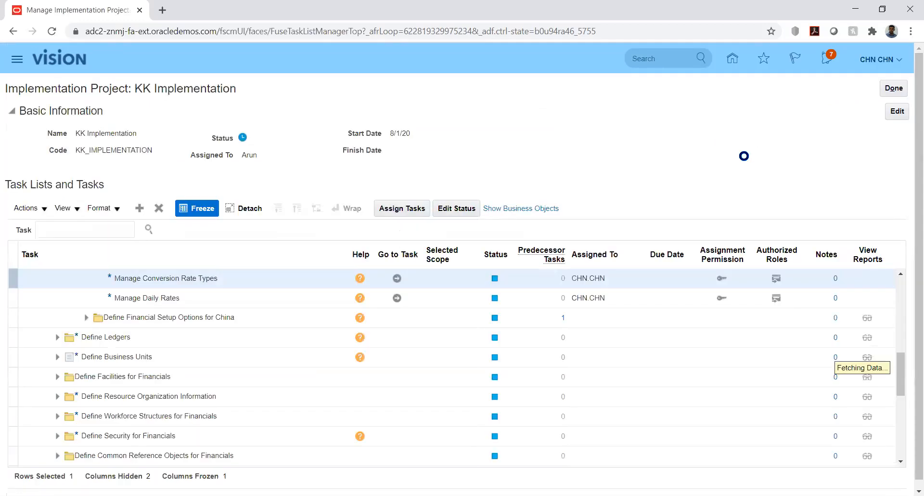
# Go to the home page, declining the spreadsheet save prompt, and open the user settings menu.
pyautogui.click(733, 58)
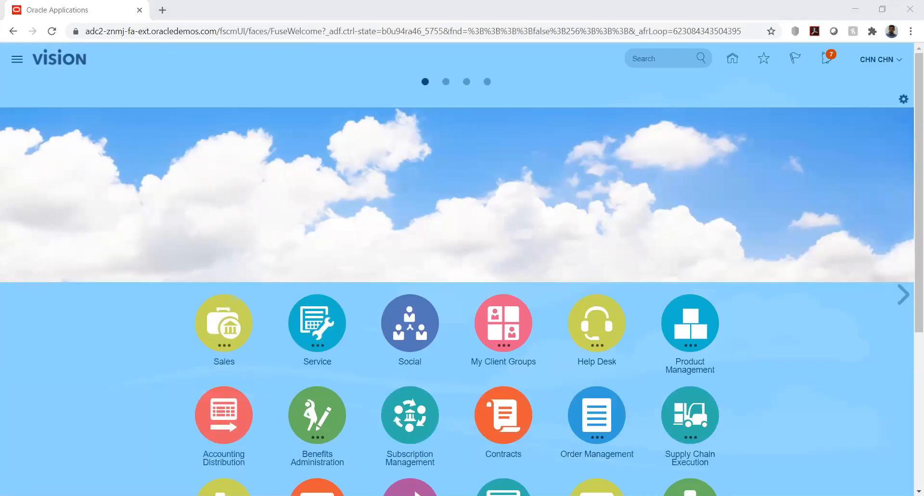
pyautogui.press('n')
pyautogui.click(449, 157)
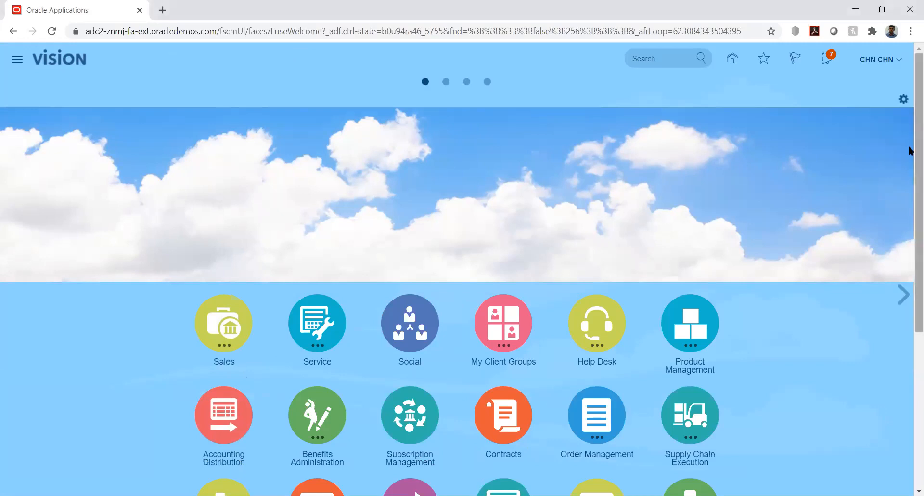
pyautogui.click(899, 60)
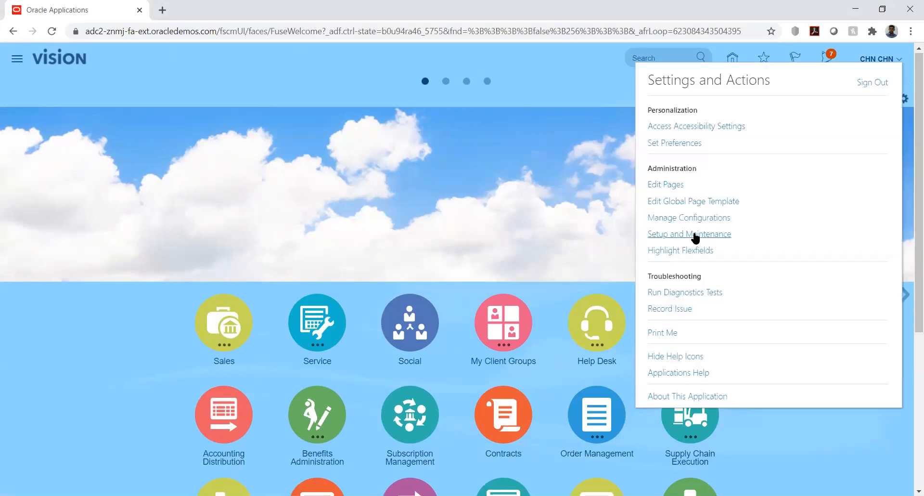
# Go to Setup and Maintenance and open Manage Implementation Projects from the Tasks panel.
pyautogui.click(695, 235)
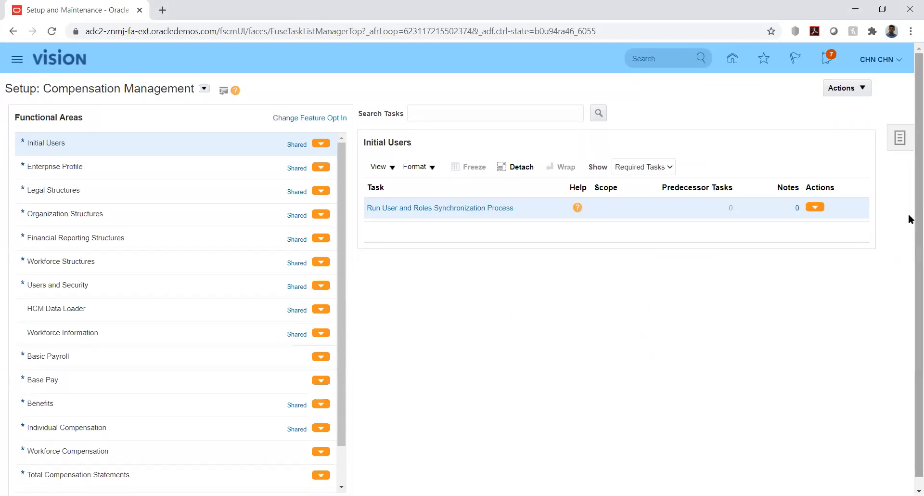
pyautogui.scroll(-1, 911, 249)
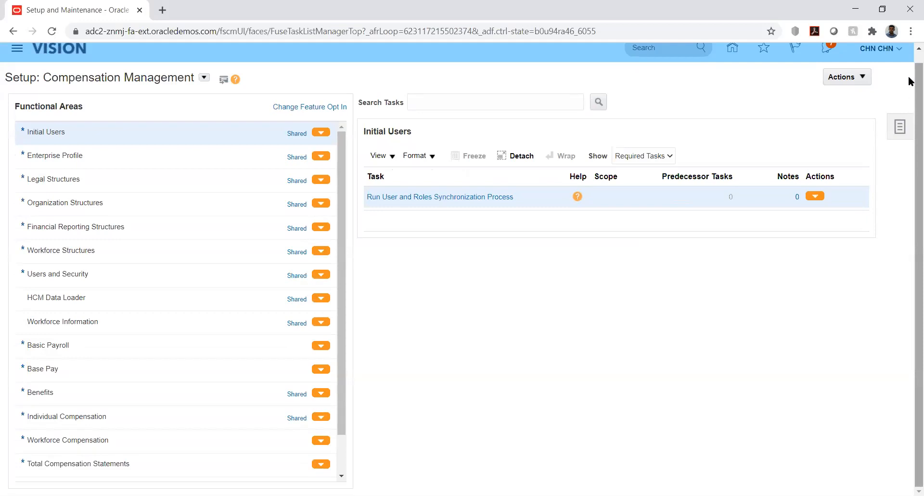
pyautogui.rightClick(911, 61)
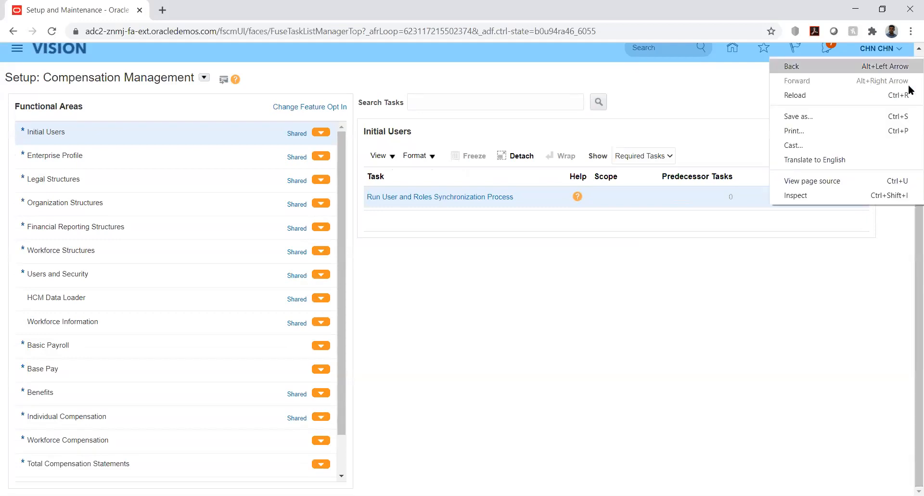
pyautogui.click(773, 299)
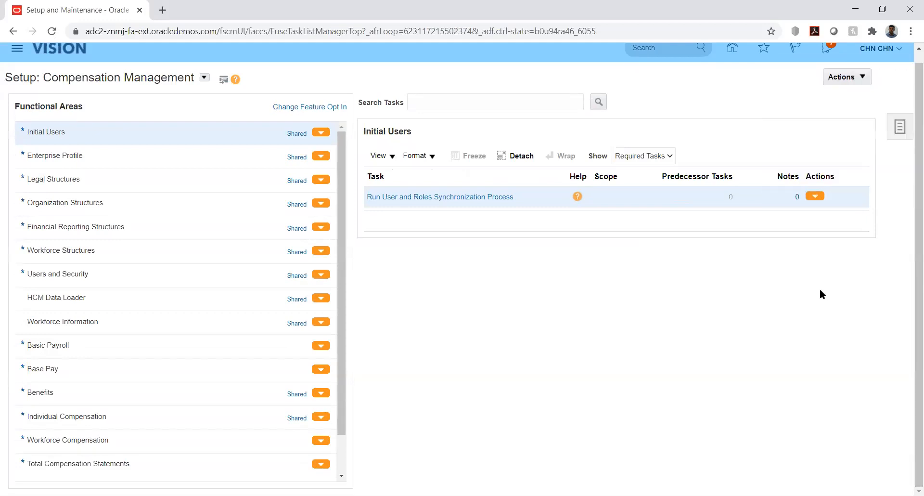
pyautogui.click(899, 129)
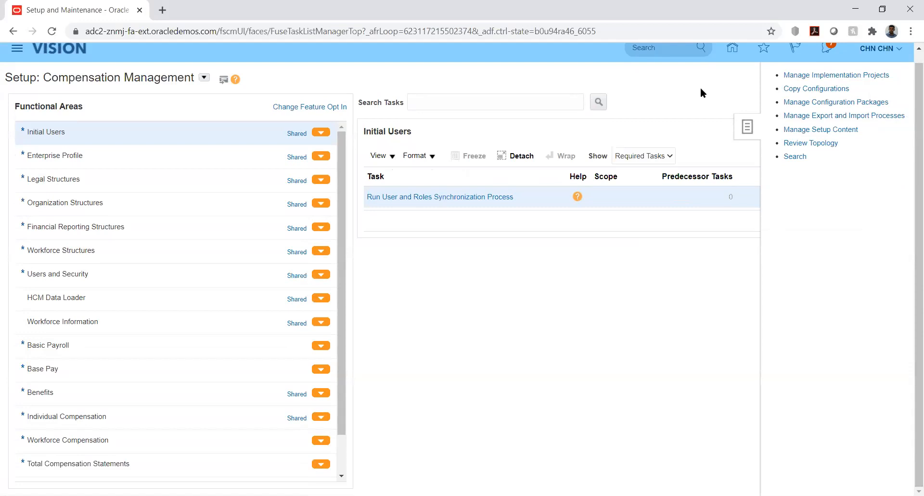
pyautogui.click(797, 75)
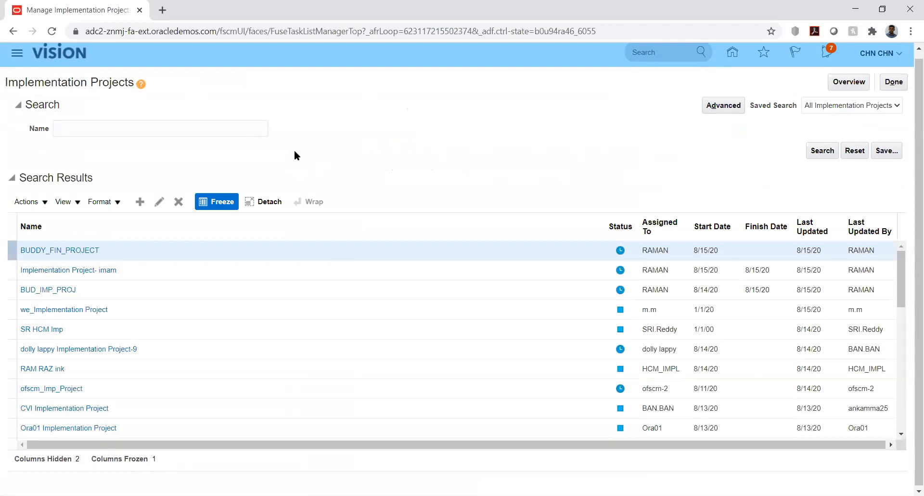
# Search implementation projects for 'kk' and open KK Implementation.
pyautogui.click(232, 127)
pyautogui.write('kk')
pyautogui.press('Return')
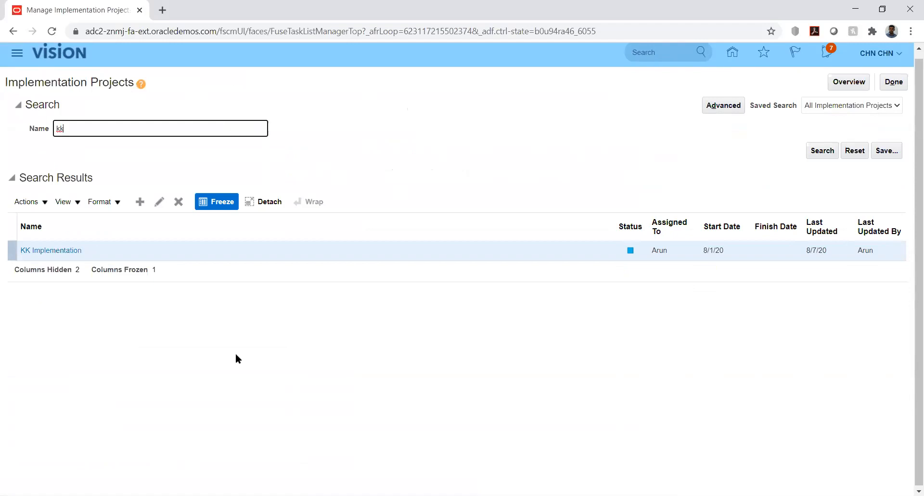
pyautogui.click(56, 251)
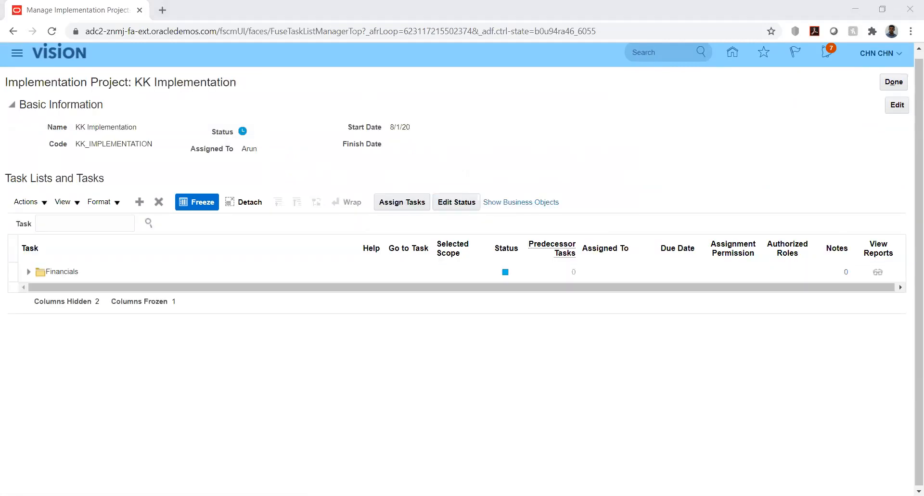
# Expand Financials, Define Common Applications Configuration, Define Budget Configuration and Define Budgetary Controls.
pyautogui.click(28, 272)
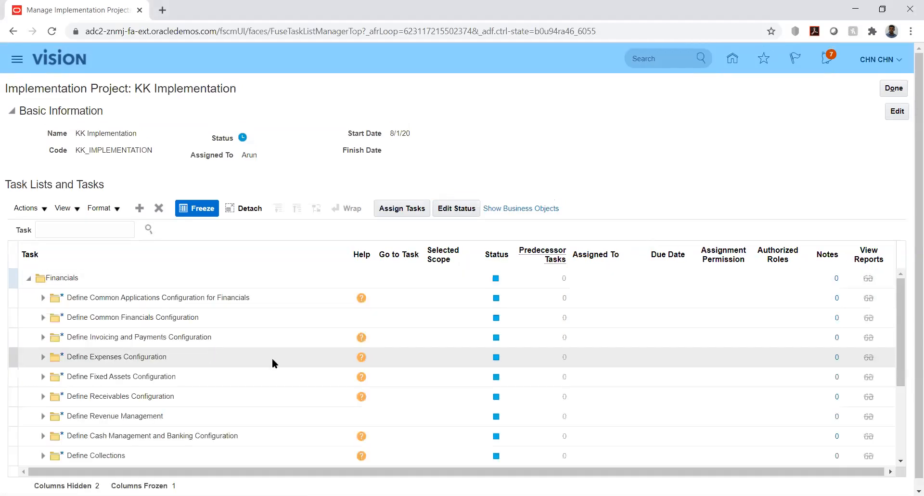
pyautogui.click(42, 299)
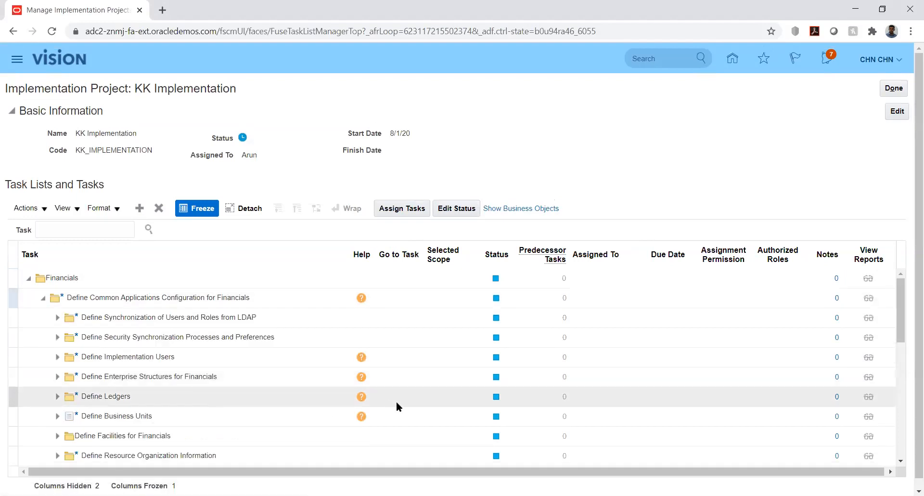
pyautogui.click(899, 319)
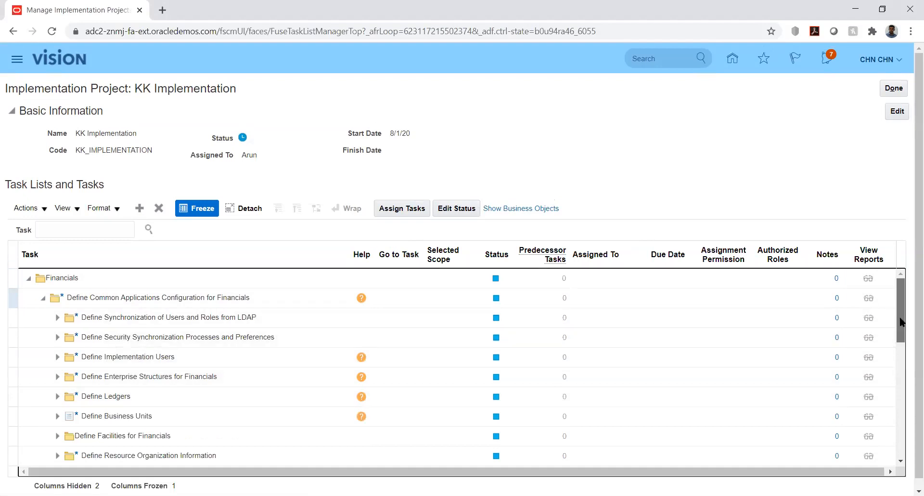
pyautogui.moveTo(903, 333); pyautogui.dragTo(906, 439)
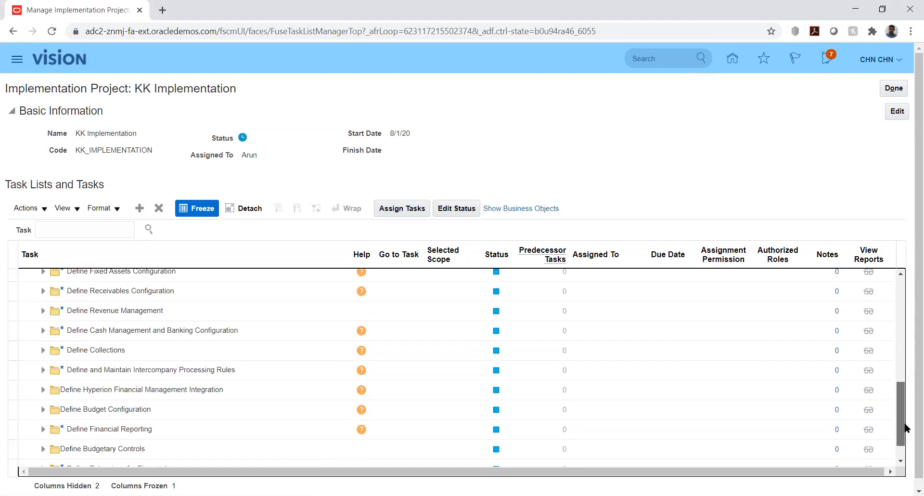
pyautogui.click(43, 409)
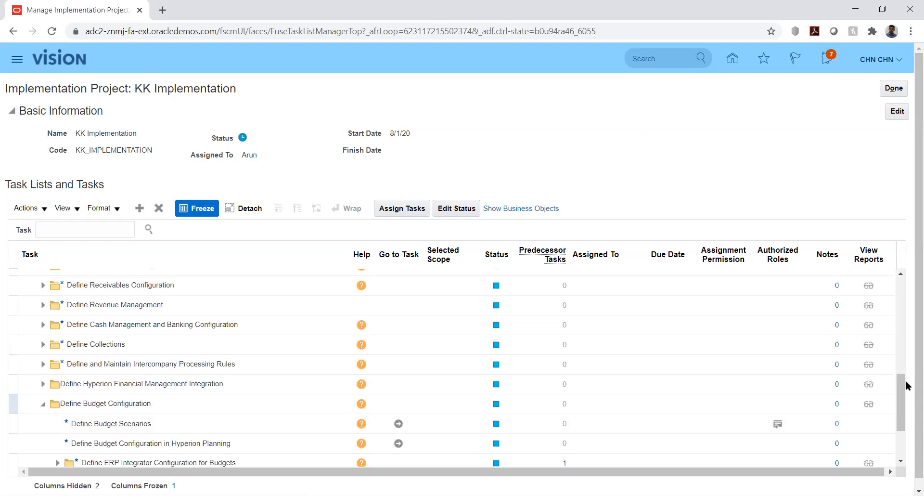
pyautogui.moveTo(902, 383); pyautogui.dragTo(907, 409)
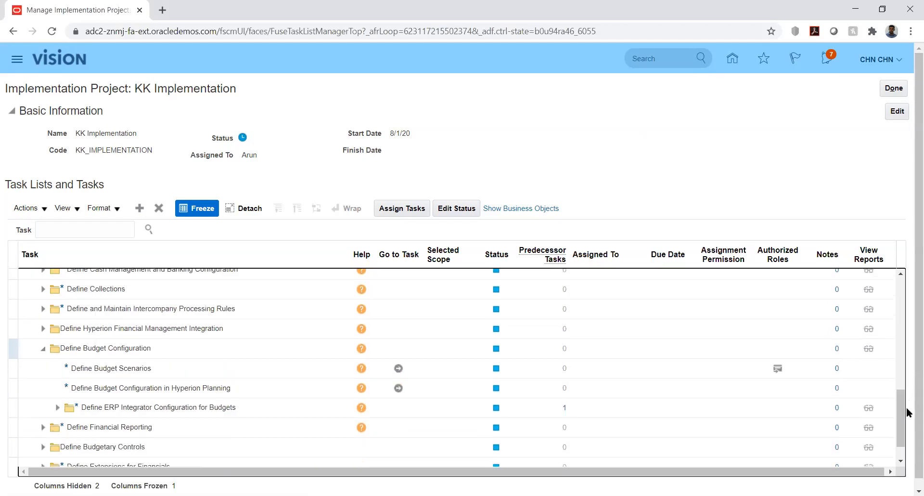
pyautogui.click(43, 450)
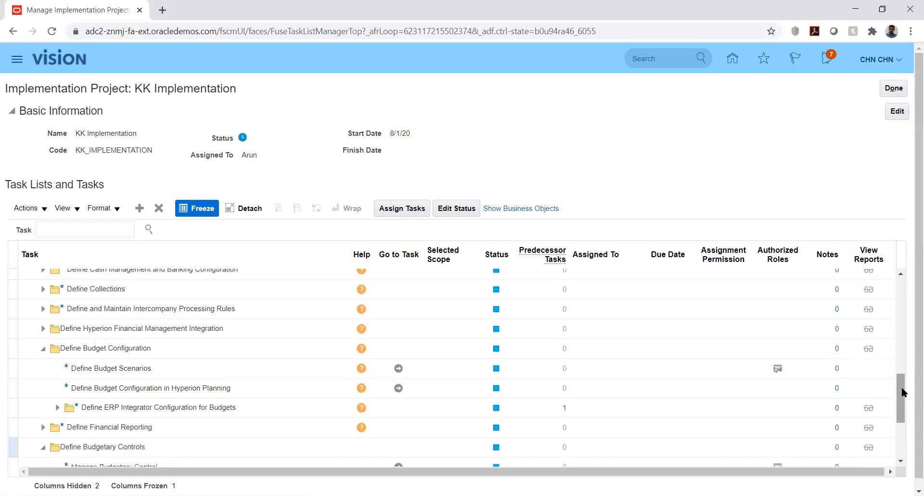
pyautogui.moveTo(902, 388); pyautogui.dragTo(903, 435)
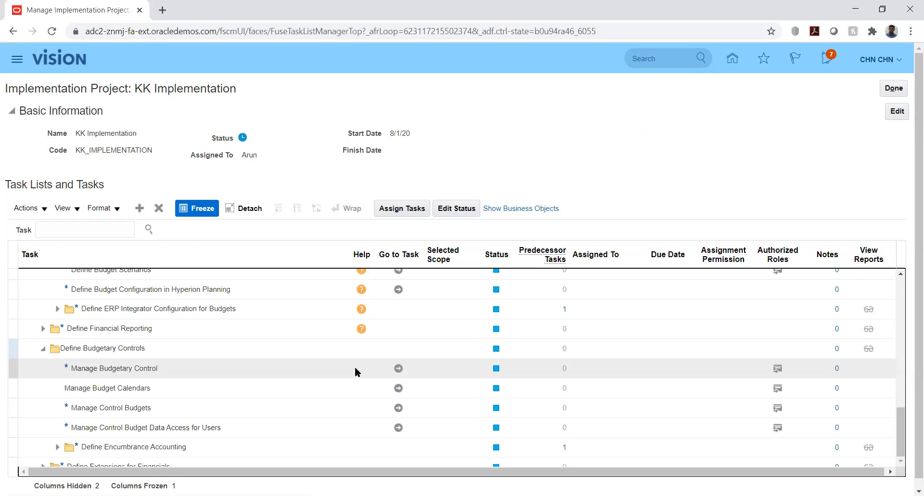
pyautogui.click(356, 369)
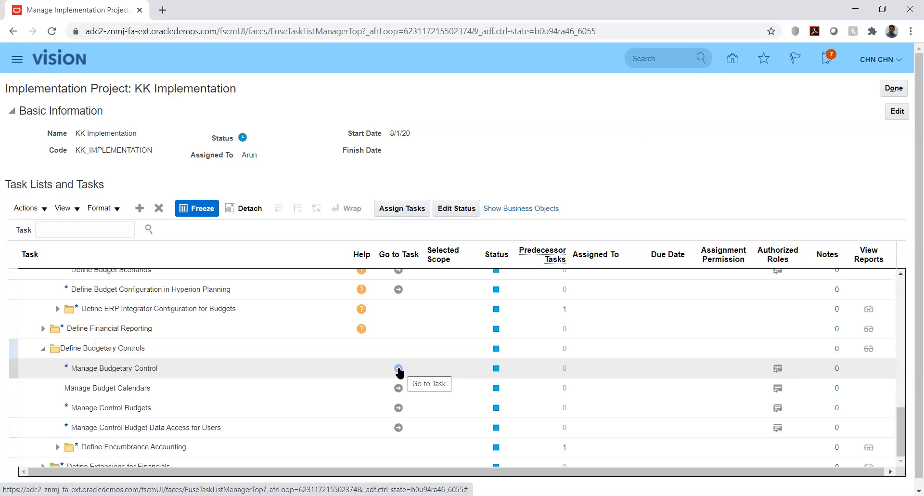
pyautogui.click(398, 369)
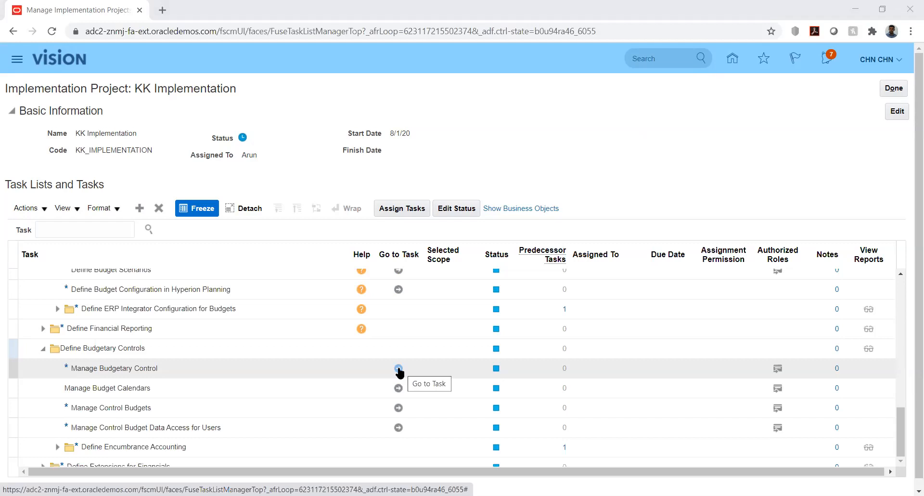
pyautogui.click(399, 369)
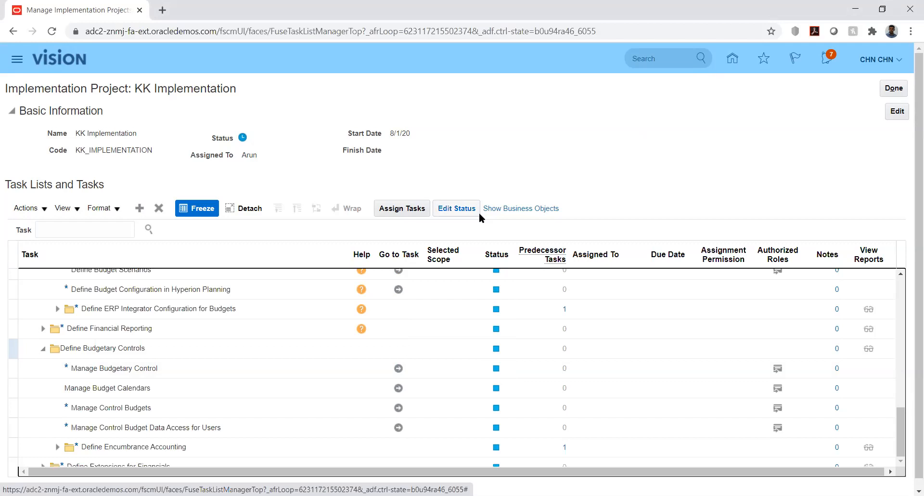
# Open Manage Budgetary Control, filter ledgers by 'kk', and select KK_Ledger.
pyautogui.click(399, 369)
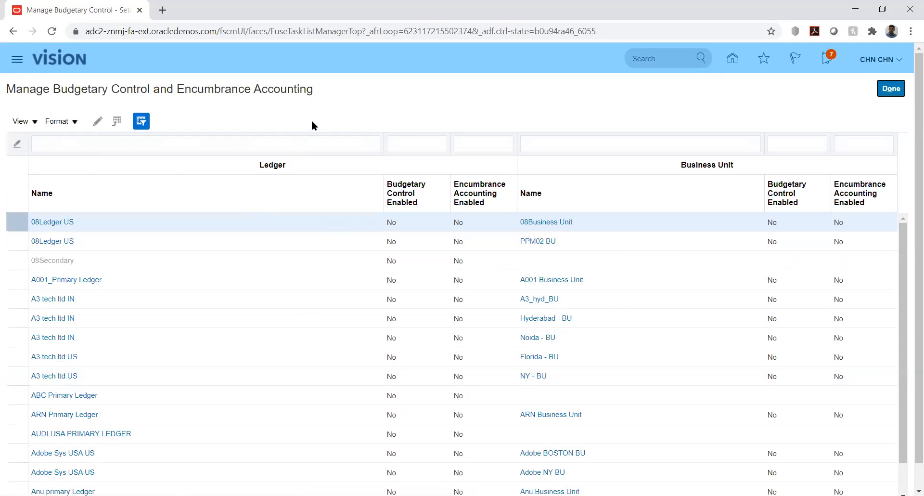
pyautogui.click(231, 141)
pyautogui.write('kk')
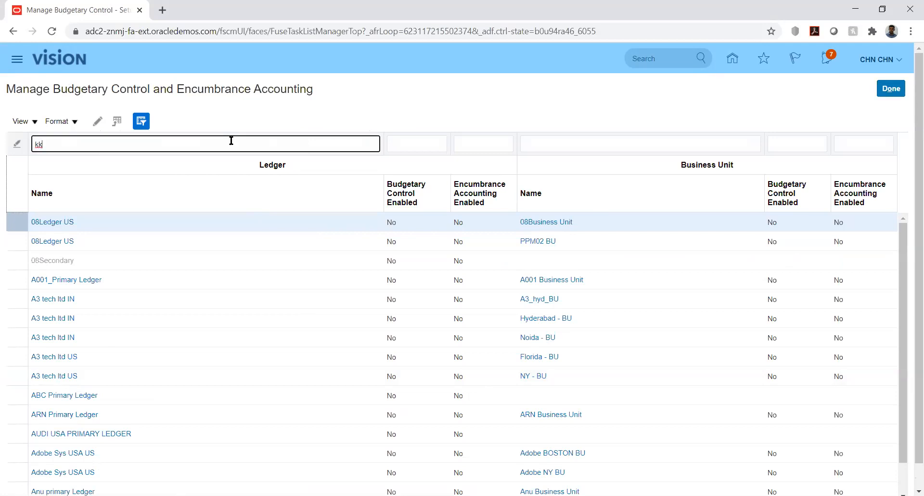
pyautogui.press('Return')
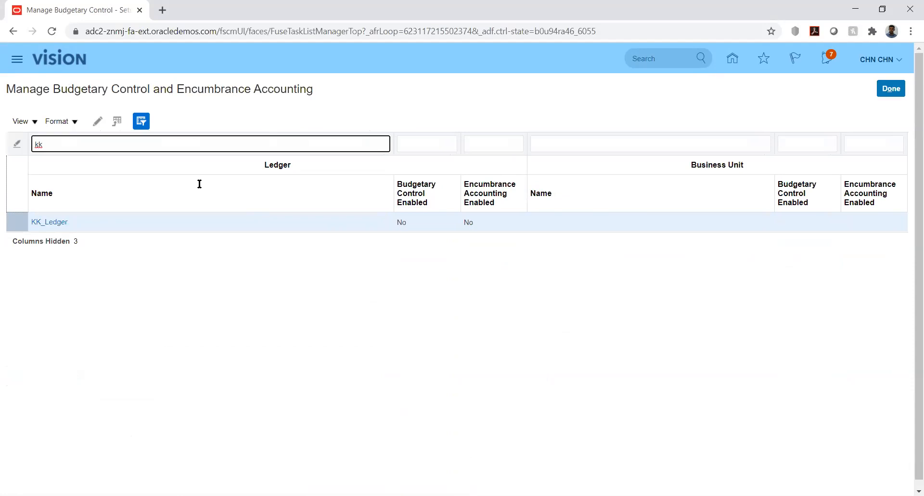
pyautogui.click(48, 223)
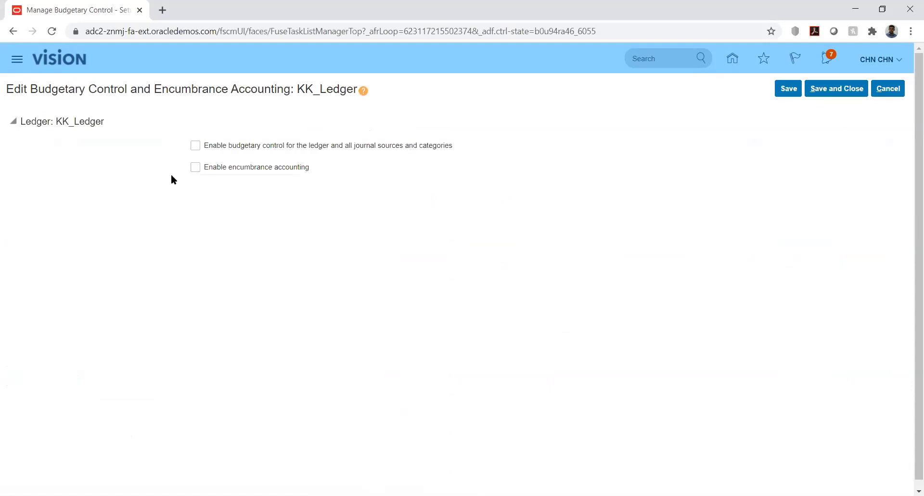
# Enable budgetary control on KK_Ledger, accept the warning, and save and close the ledger.
pyautogui.click(196, 146)
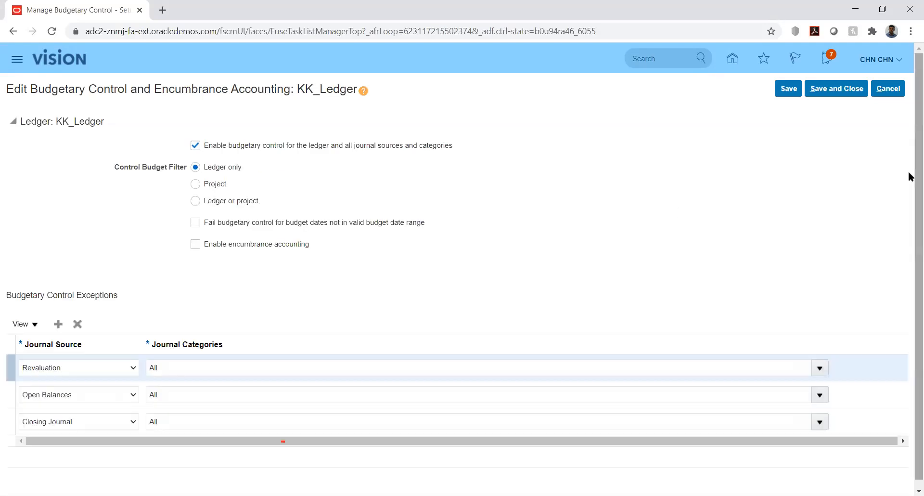
pyautogui.scroll(-1, 909, 179)
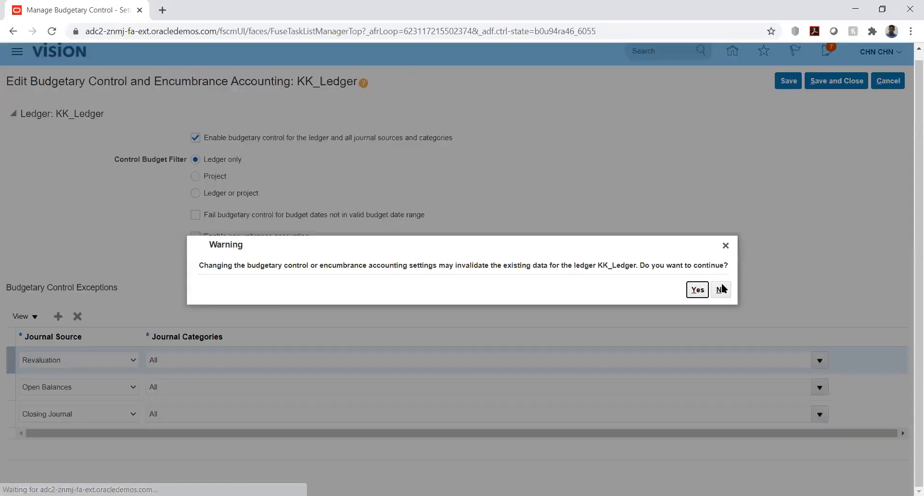
pyautogui.click(694, 291)
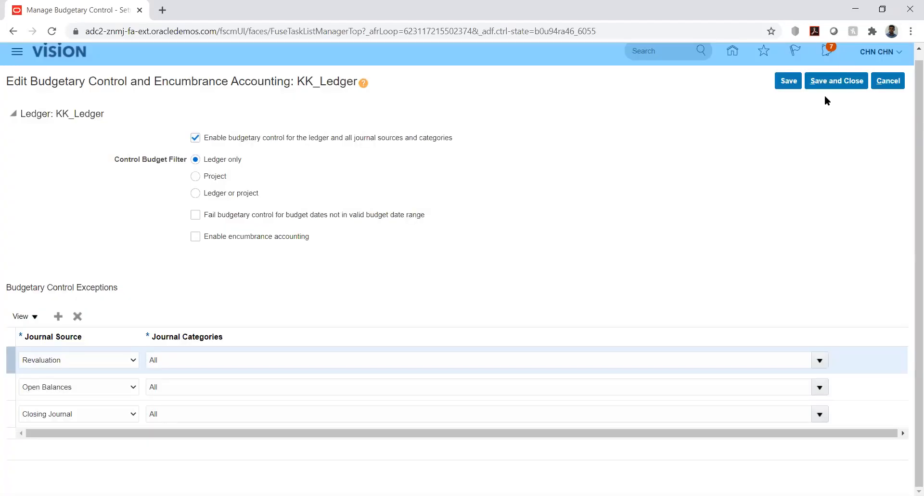
pyautogui.click(836, 82)
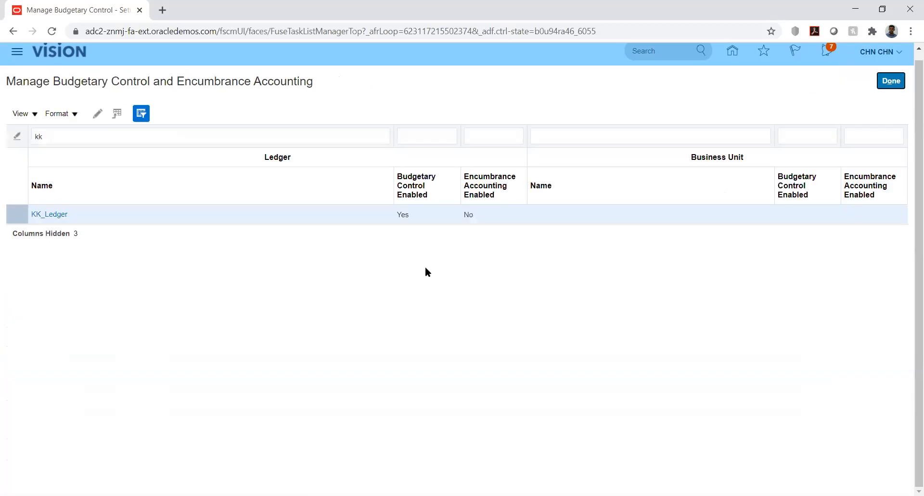
# Go from the task list to Manage Budget Calendars and start a new accounting calendar.
pyautogui.click(890, 80)
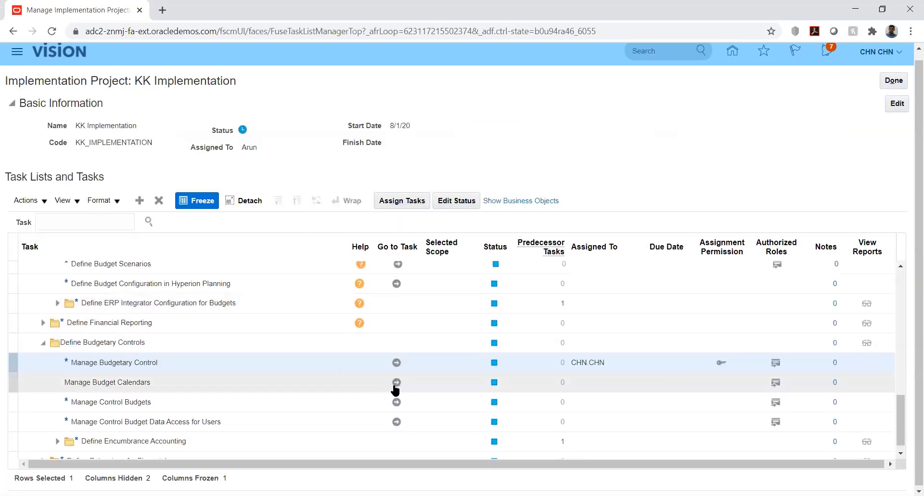
pyautogui.click(396, 382)
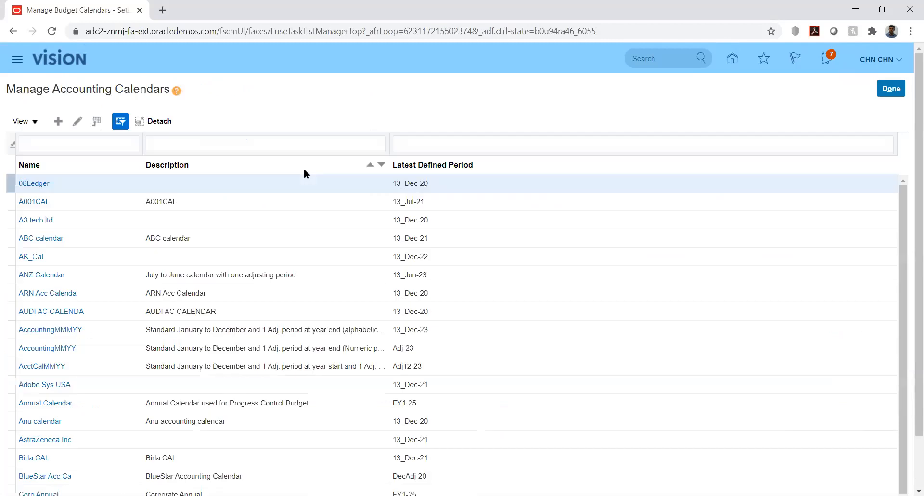
pyautogui.click(58, 123)
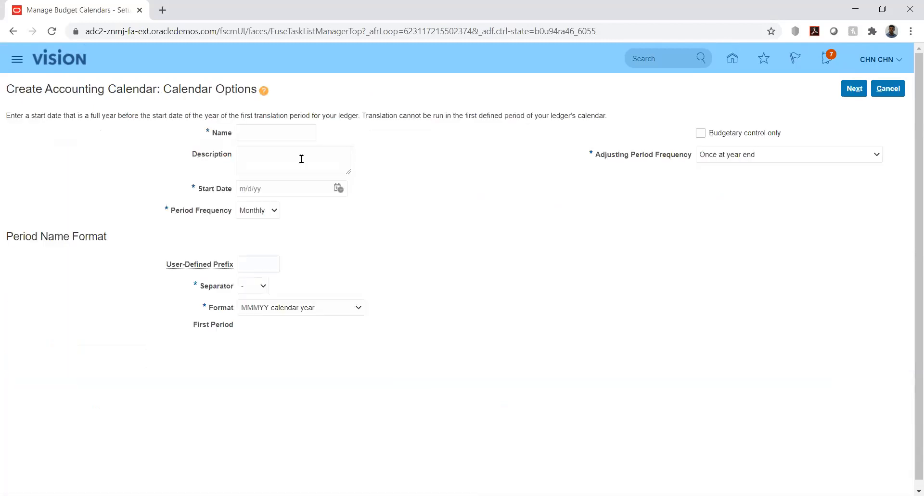
# Name the calendar KK_Bud_Cal and set its start date to 1/1/20.
pyautogui.click(294, 132)
pyautogui.write('KK_Bud_Cal')
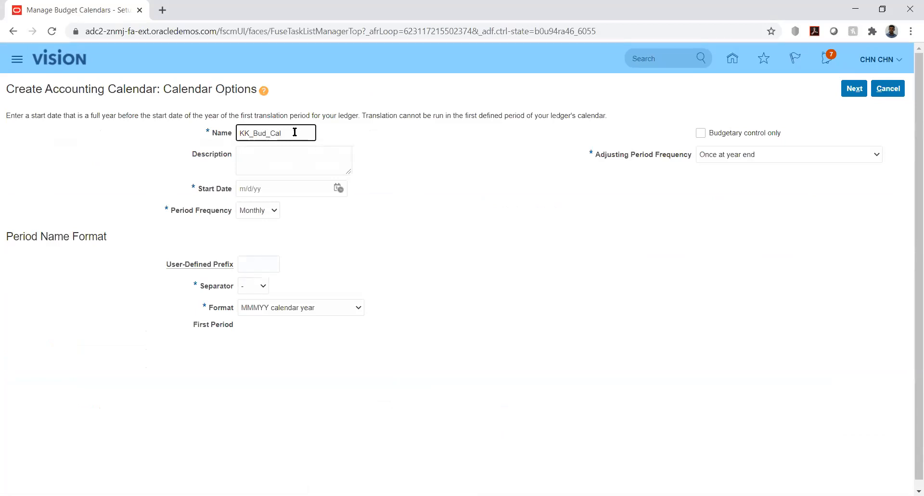
pyautogui.click(339, 187)
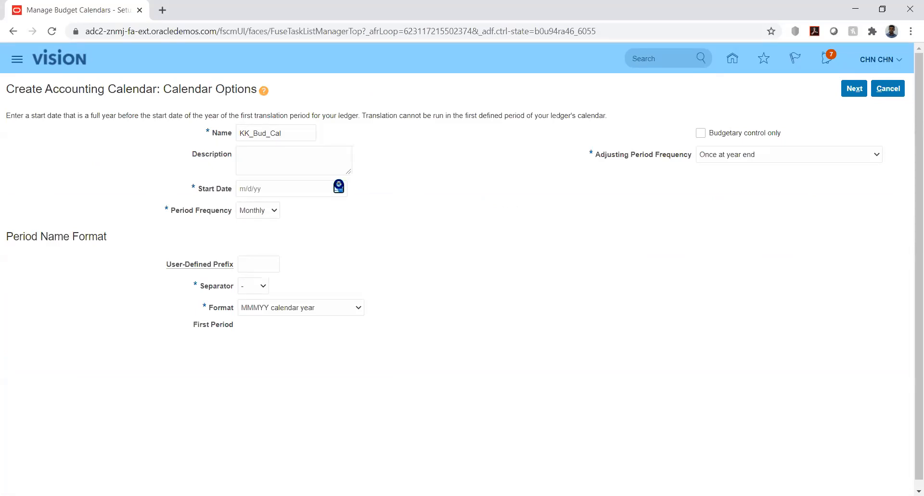
pyautogui.click(378, 209)
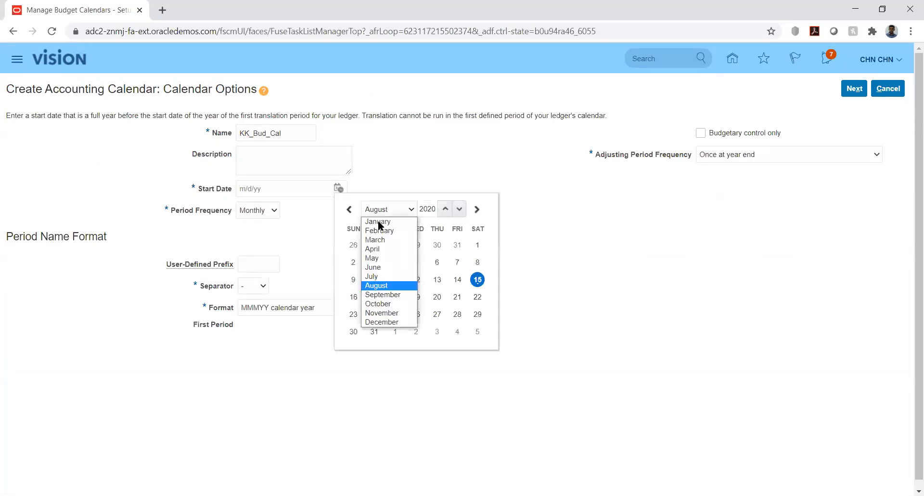
pyautogui.click(377, 220)
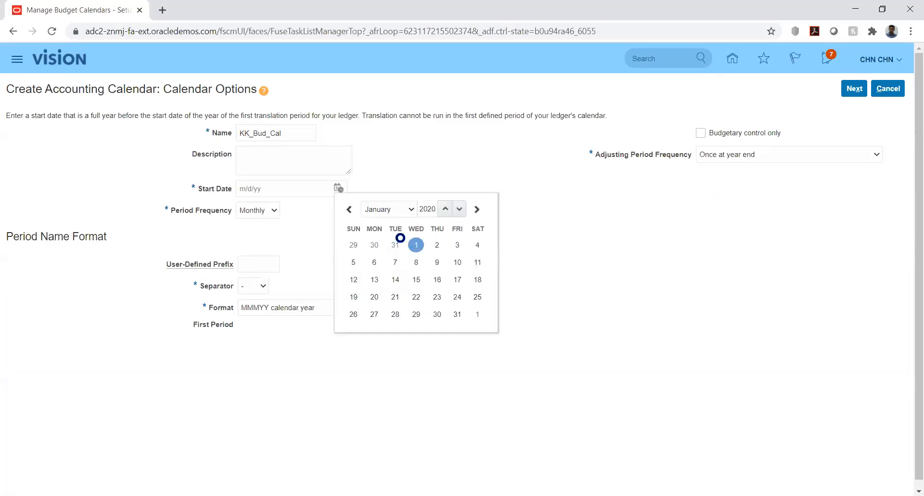
pyautogui.click(416, 245)
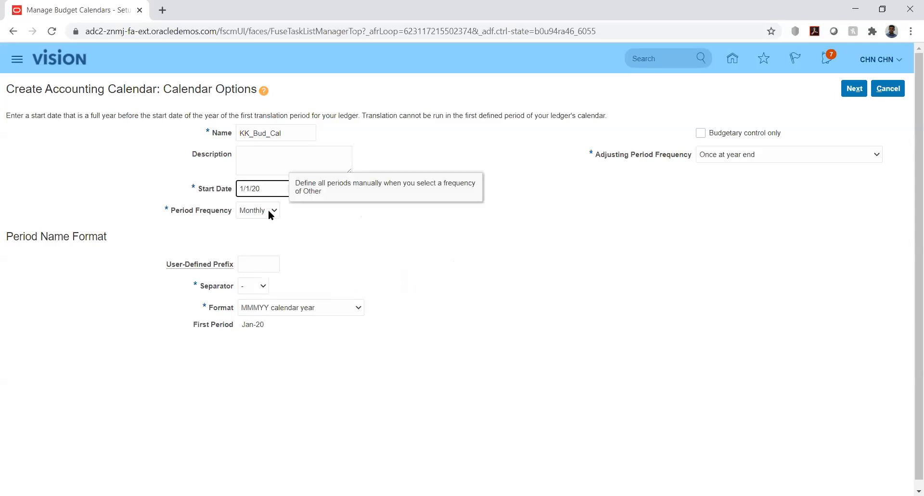
# Make the calendar budgetary control only with 12 periods.
pyautogui.click(269, 210)
pyautogui.click(351, 224)
pyautogui.click(699, 133)
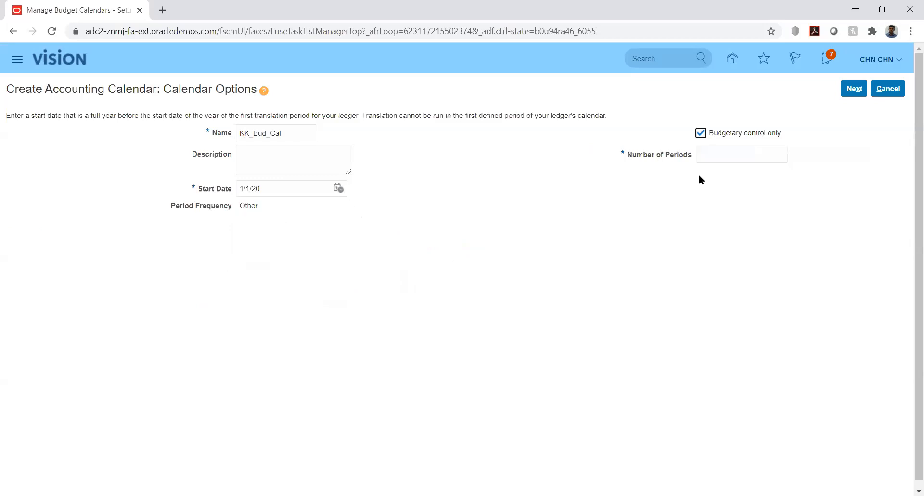
pyautogui.click(726, 154)
pyautogui.write('12')
pyautogui.click(687, 185)
# Continue to the period details and set PRD_01-01's end date to 1/31/20.
pyautogui.click(853, 88)
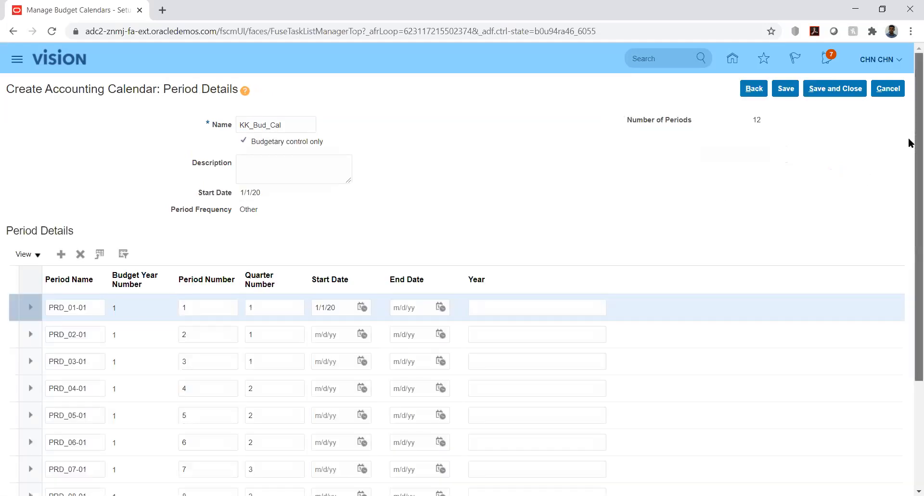
pyautogui.scroll(-3, 911, 192)
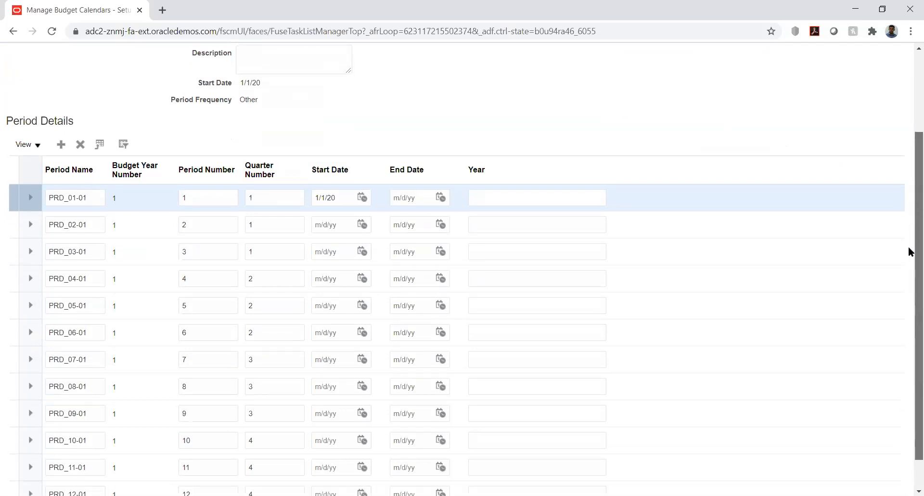
pyautogui.scroll(-1, 911, 252)
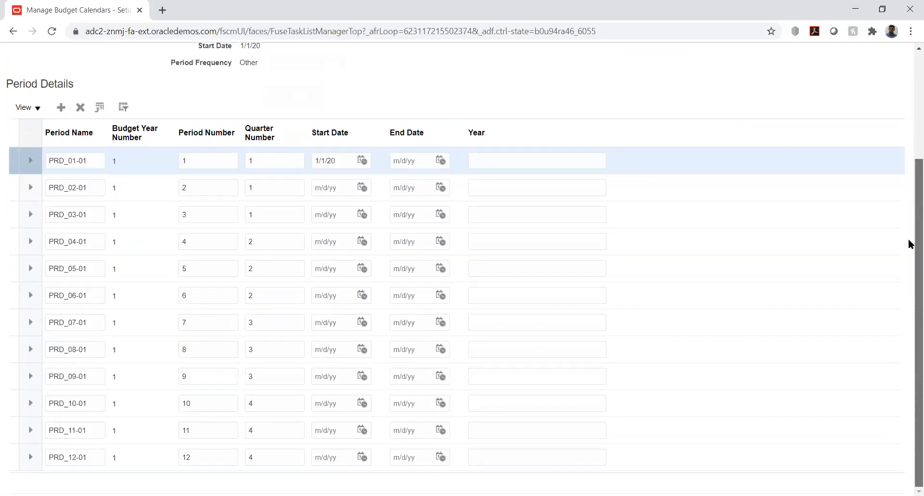
pyautogui.scroll(3, 909, 243)
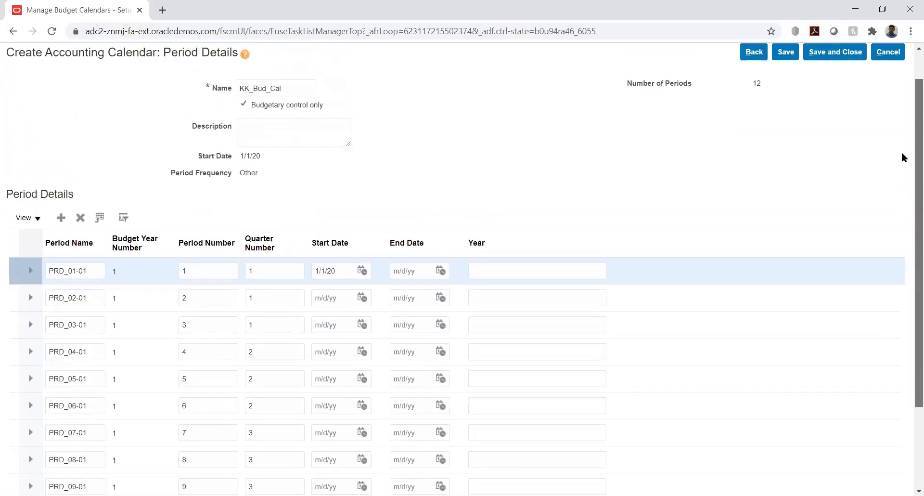
pyautogui.moveTo(903, 153); pyautogui.dragTo(900, 151)
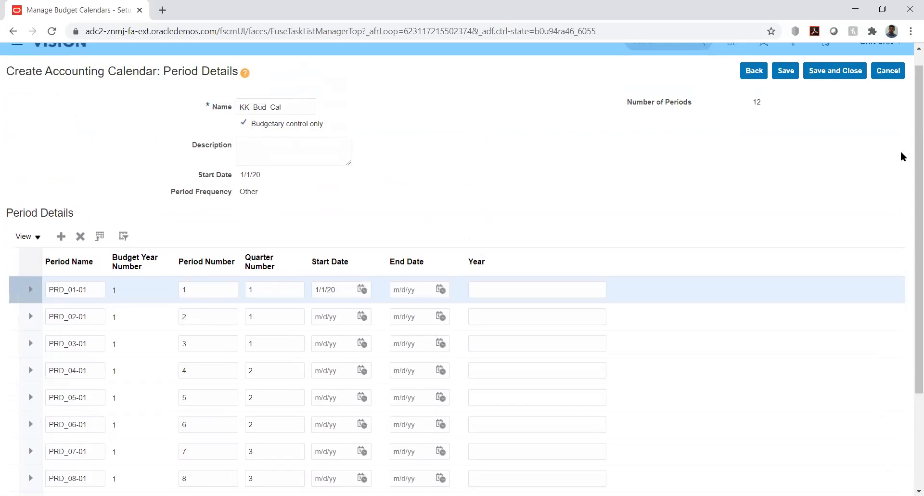
pyautogui.click(439, 290)
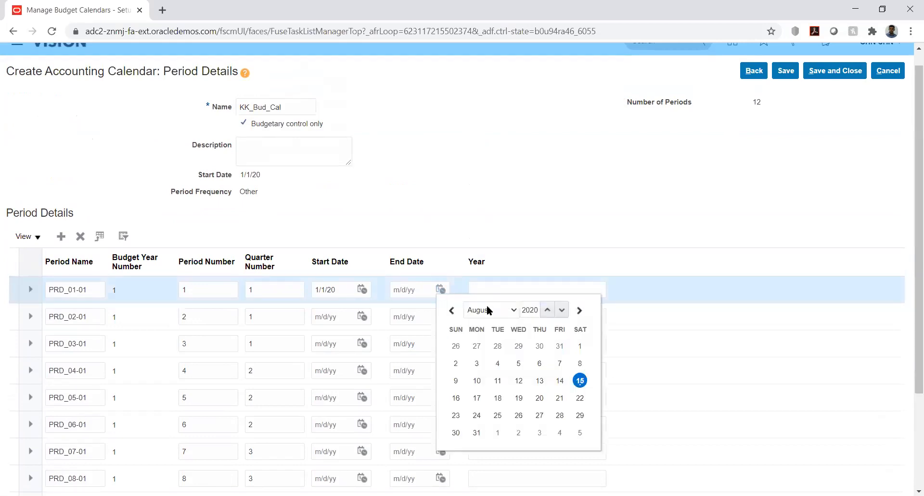
pyautogui.click(489, 310)
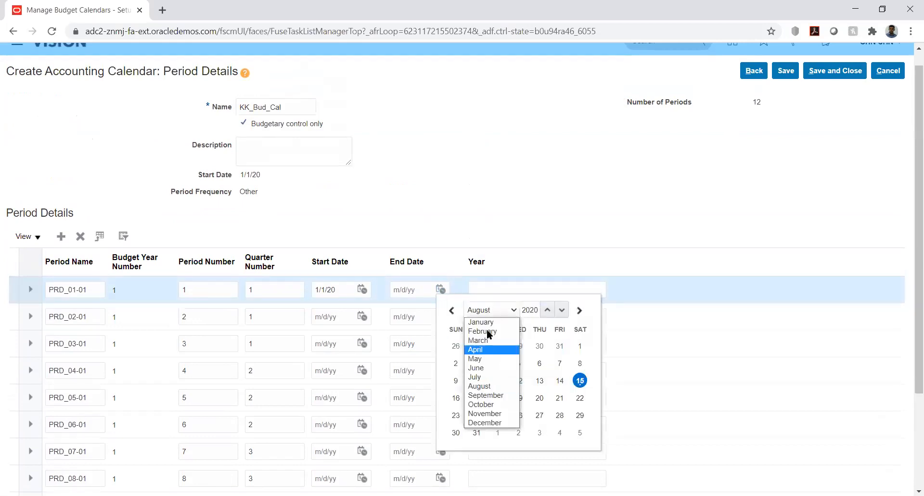
pyautogui.click(489, 322)
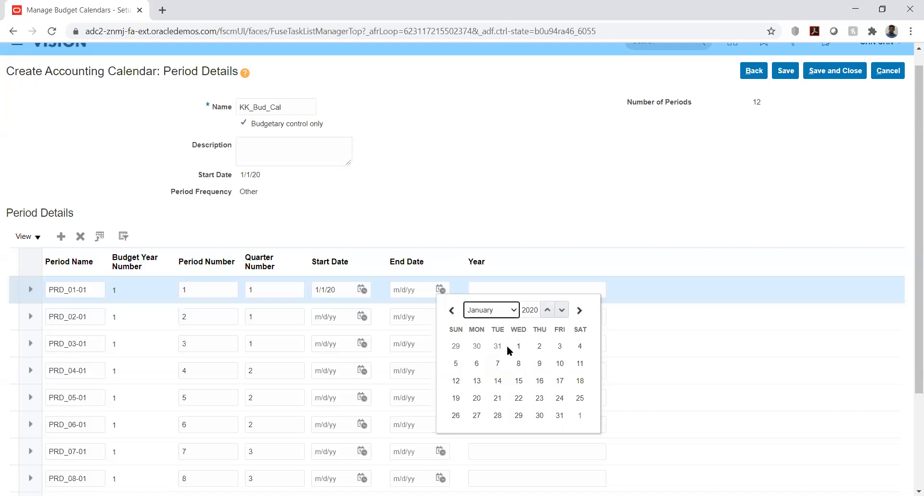
pyautogui.click(559, 416)
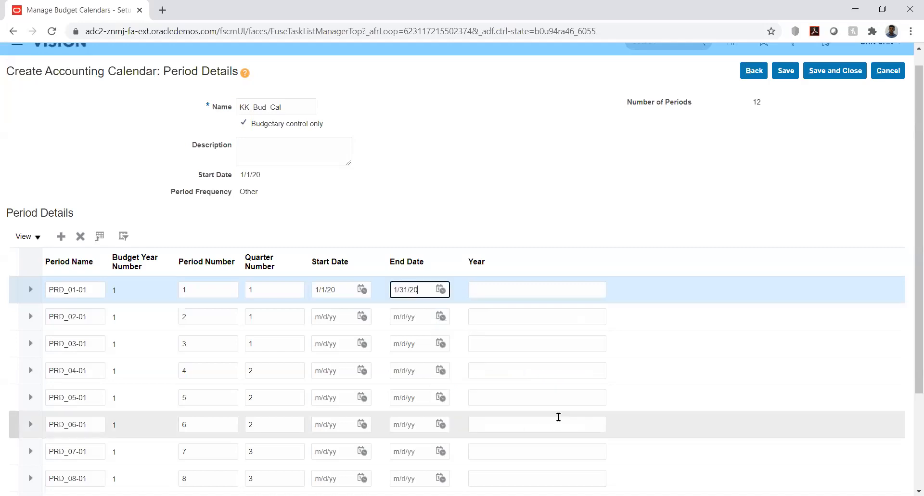
pyautogui.click(545, 215)
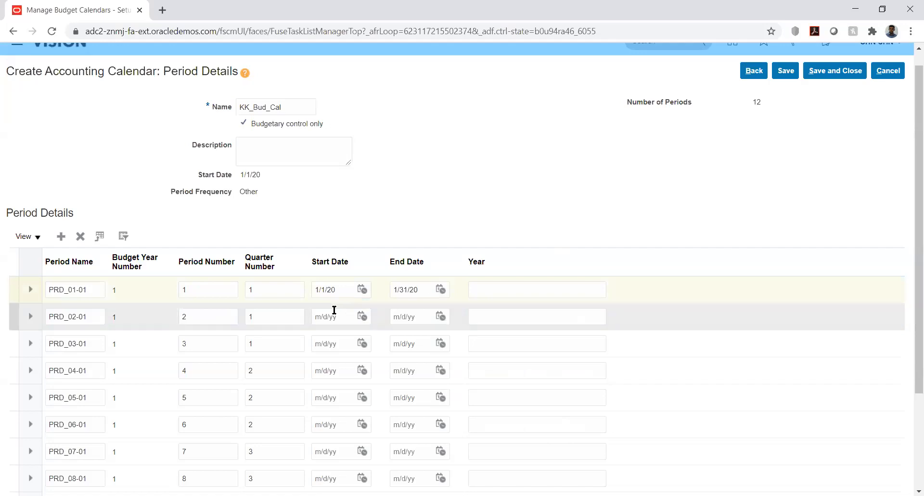
# Date PRD_02-01 as 2/1/20–2/29/20 and enter year 2020 for PRD_01-01 and PRD_02-01.
pyautogui.click(362, 317)
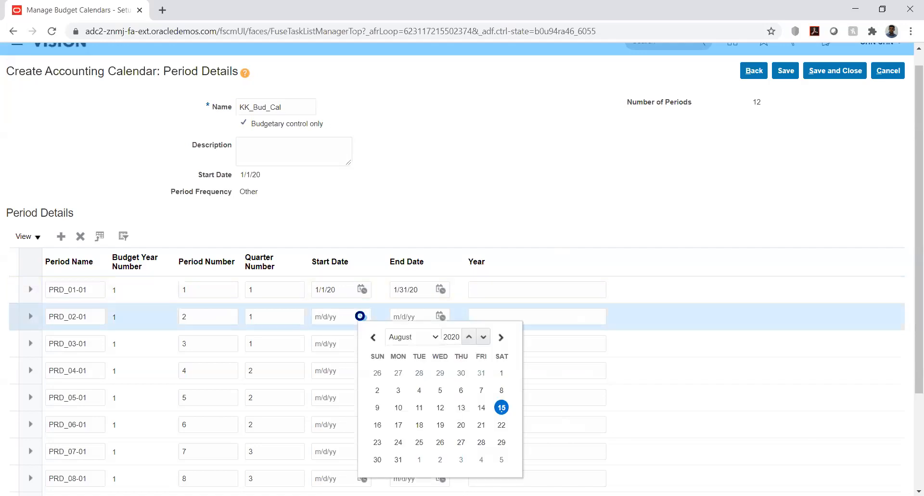
pyautogui.click(427, 337)
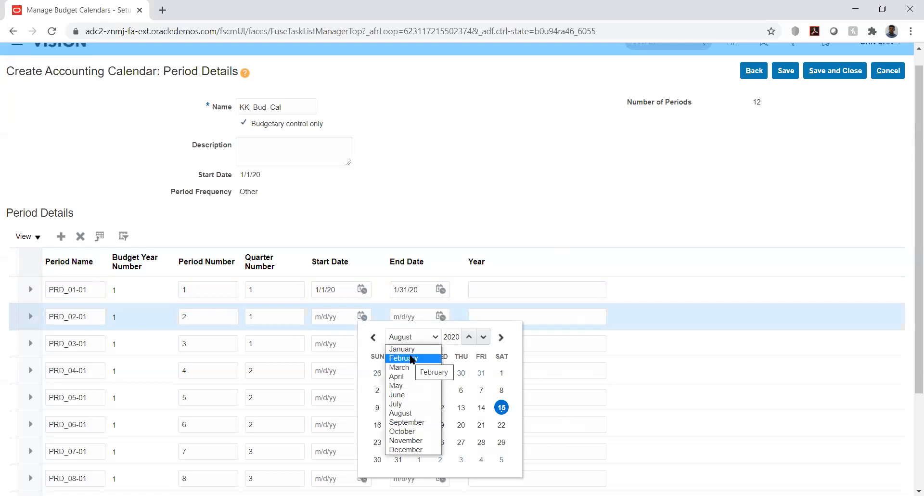
pyautogui.click(411, 358)
pyautogui.click(501, 373)
pyautogui.click(442, 317)
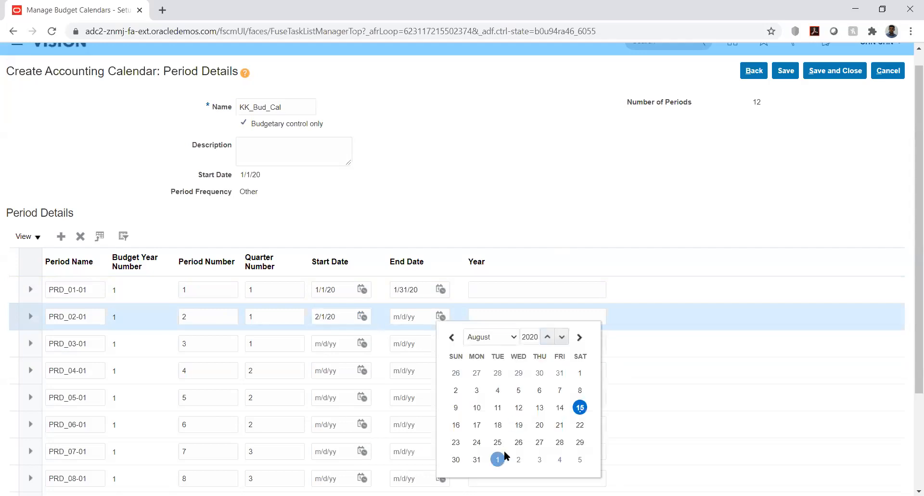
pyautogui.click(501, 337)
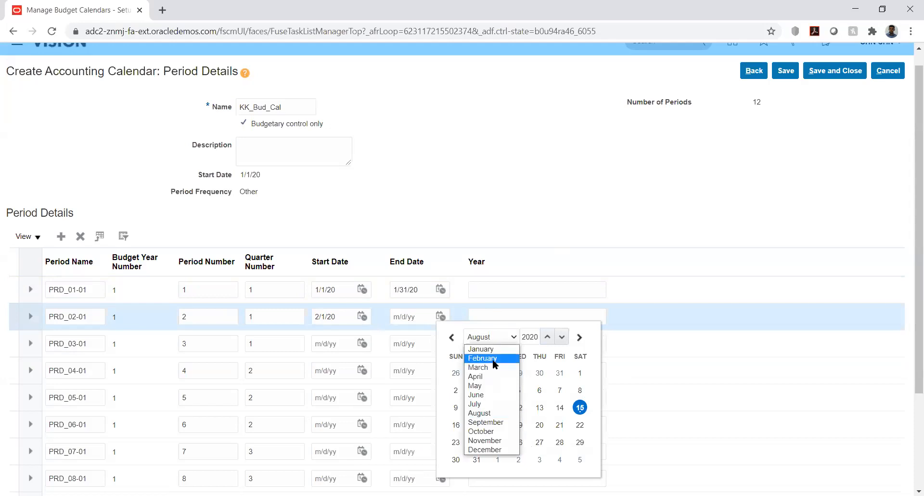
pyautogui.click(493, 359)
pyautogui.click(579, 442)
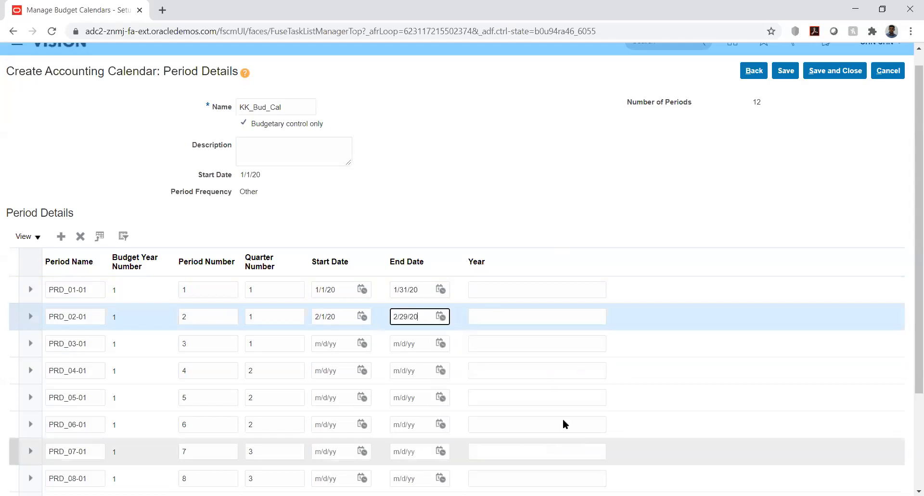
pyautogui.click(524, 289)
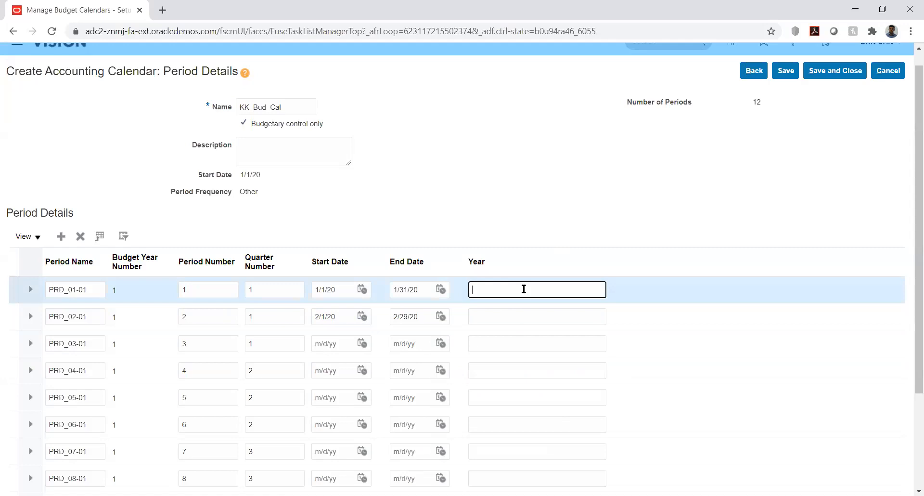
pyautogui.write('2020')
pyautogui.click(508, 313)
pyautogui.write('2020')
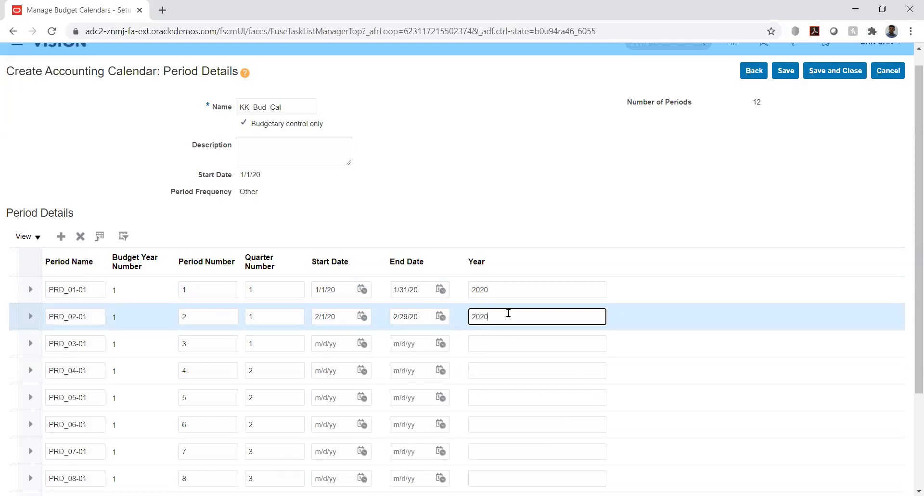
# Give PRD_03-01 dates 3/1/20–3/31/20 and year 2020.
pyautogui.click(362, 342)
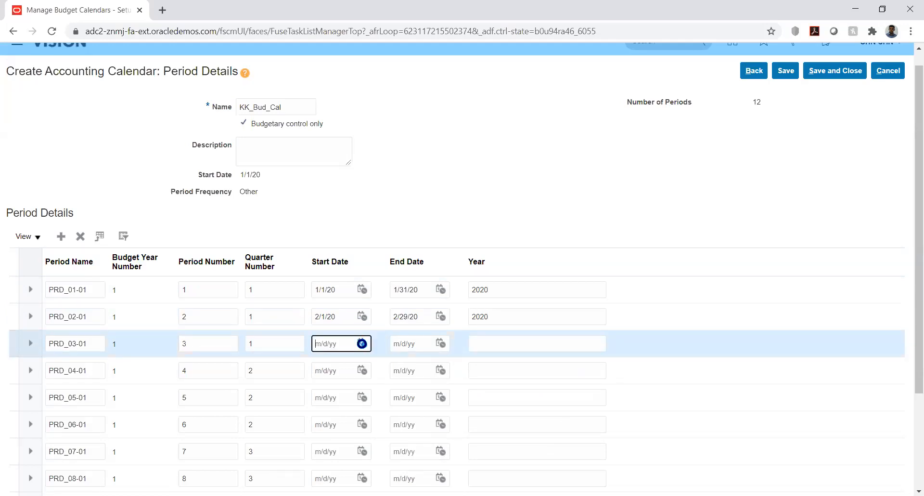
pyautogui.click(425, 192)
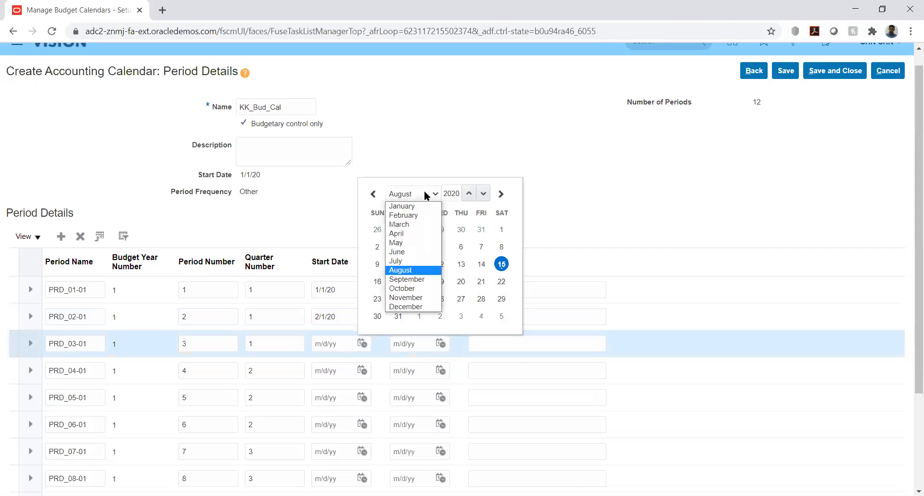
pyautogui.click(409, 224)
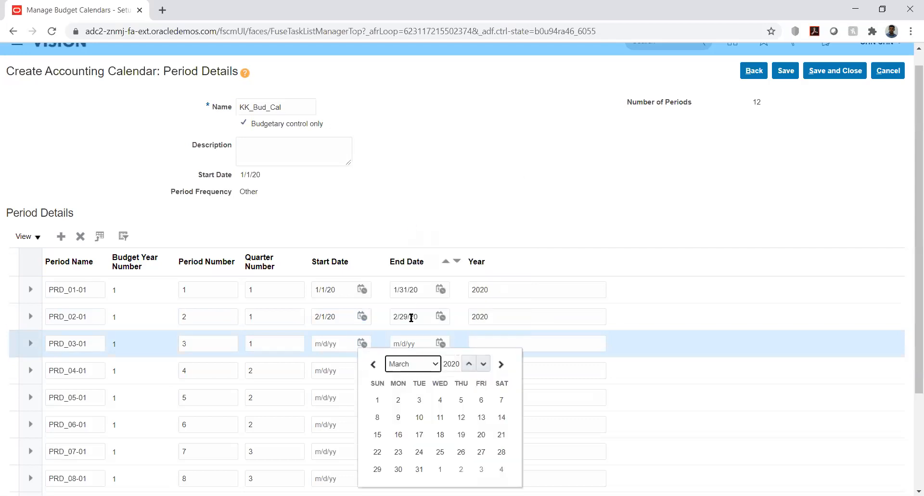
pyautogui.click(377, 402)
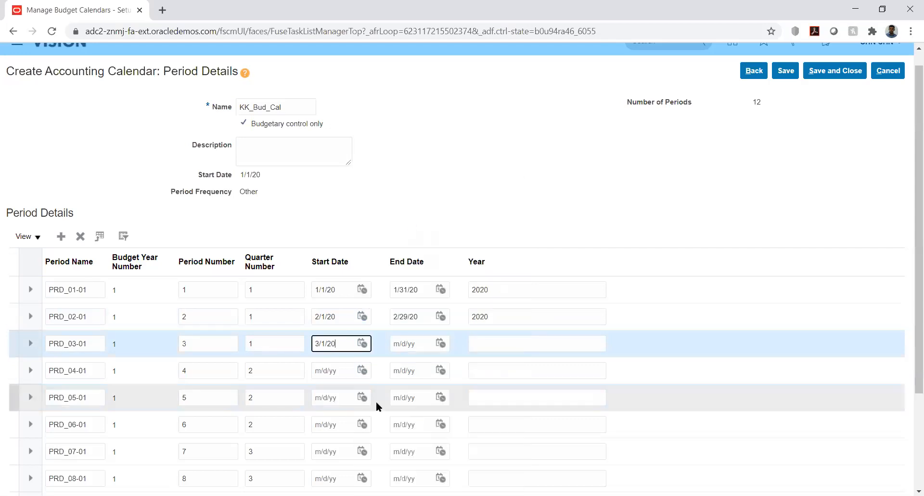
pyautogui.click(441, 343)
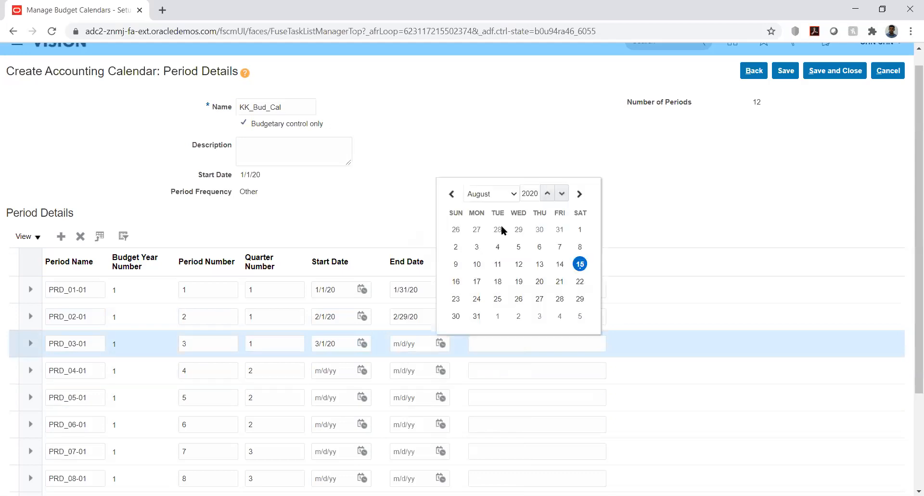
pyautogui.click(513, 195)
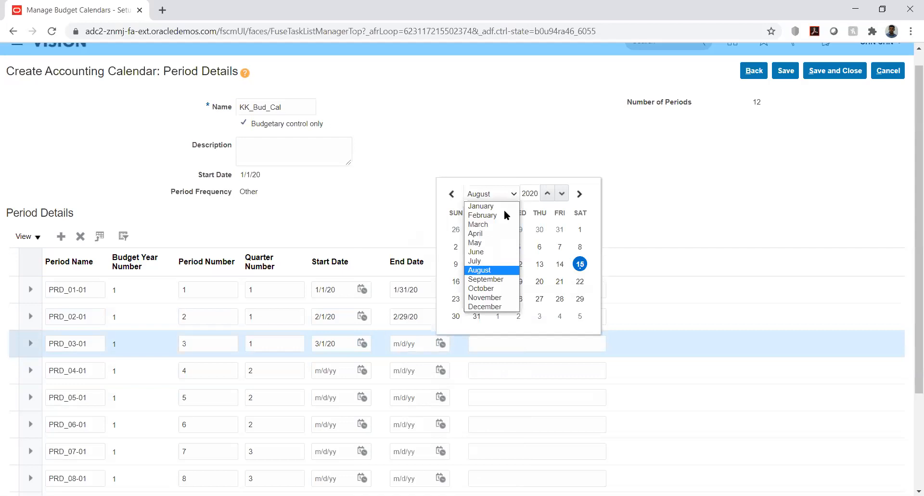
pyautogui.click(479, 224)
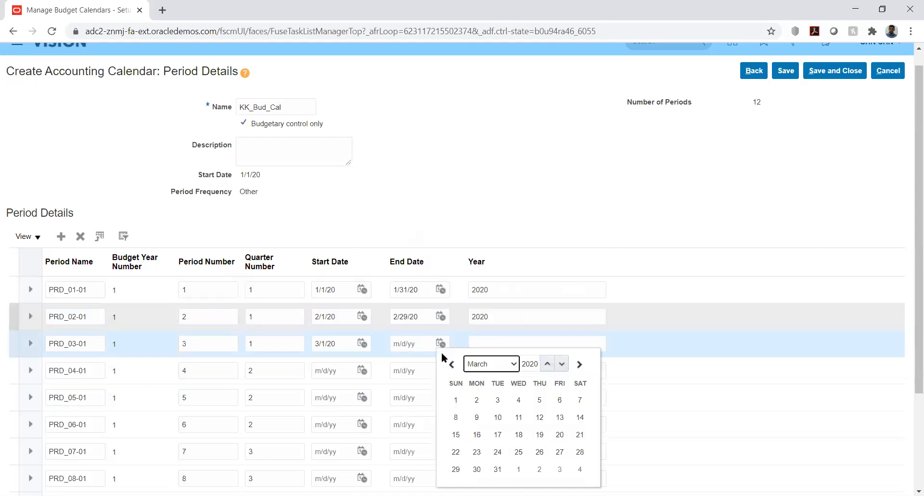
pyautogui.click(497, 469)
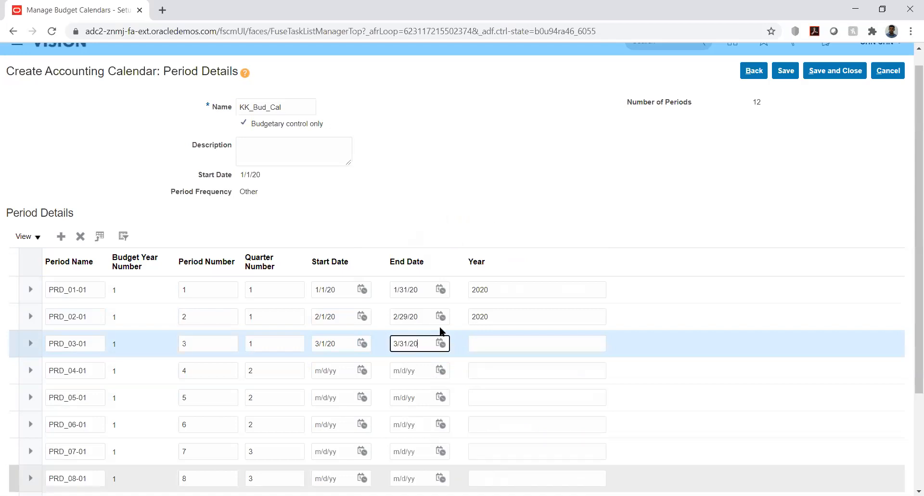
pyautogui.click(500, 341)
pyautogui.write('2020')
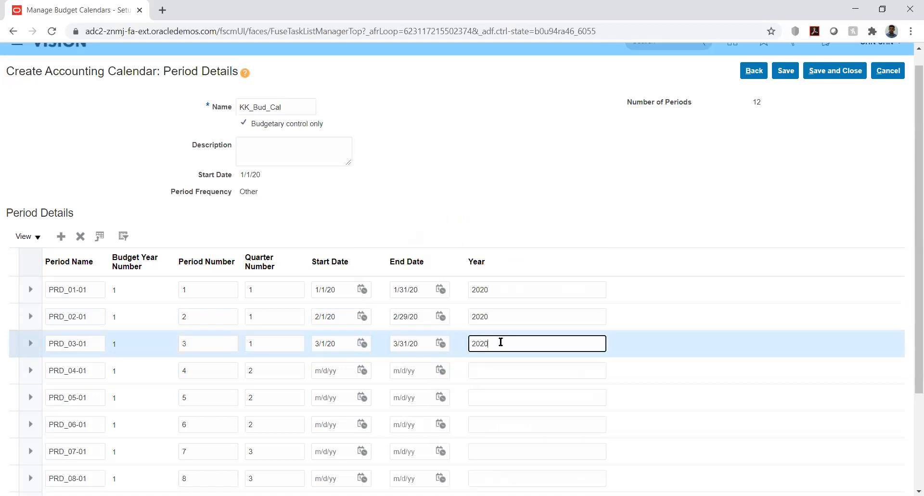
# Give PRD_04-01 dates 4/1/20–4/30/20 and year 2020.
pyautogui.click(362, 370)
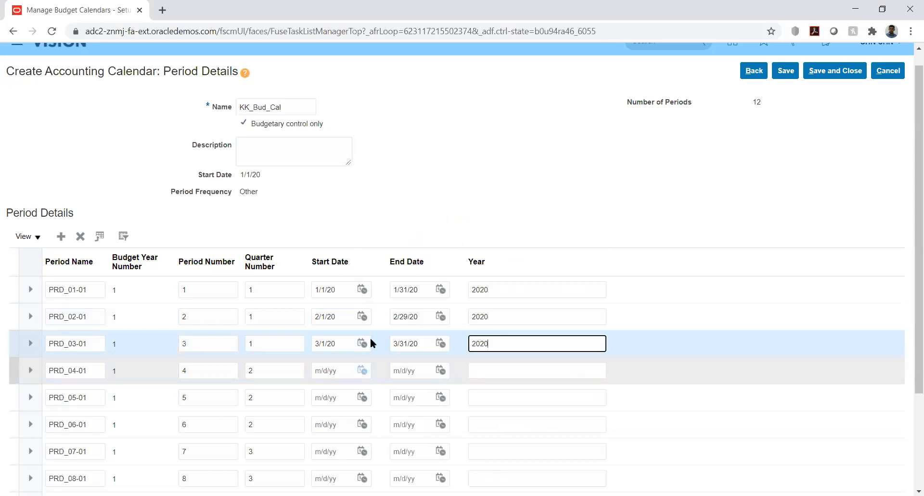
pyautogui.click(417, 220)
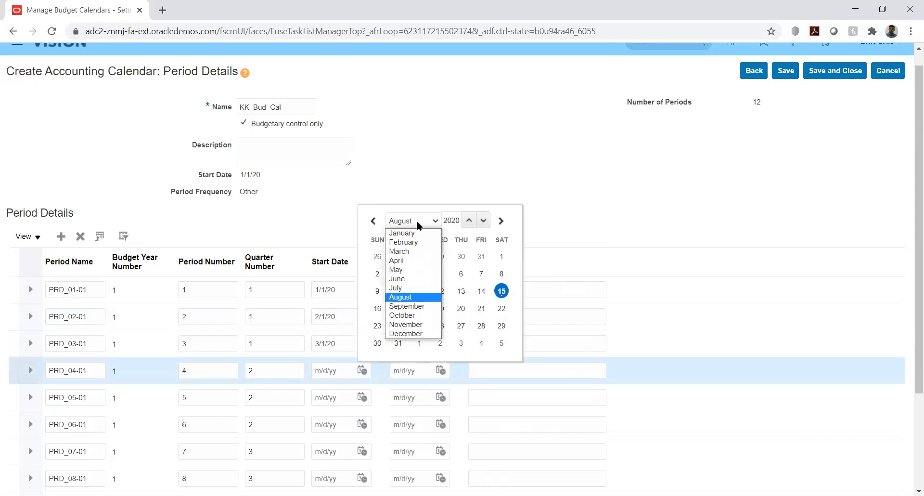
pyautogui.click(409, 260)
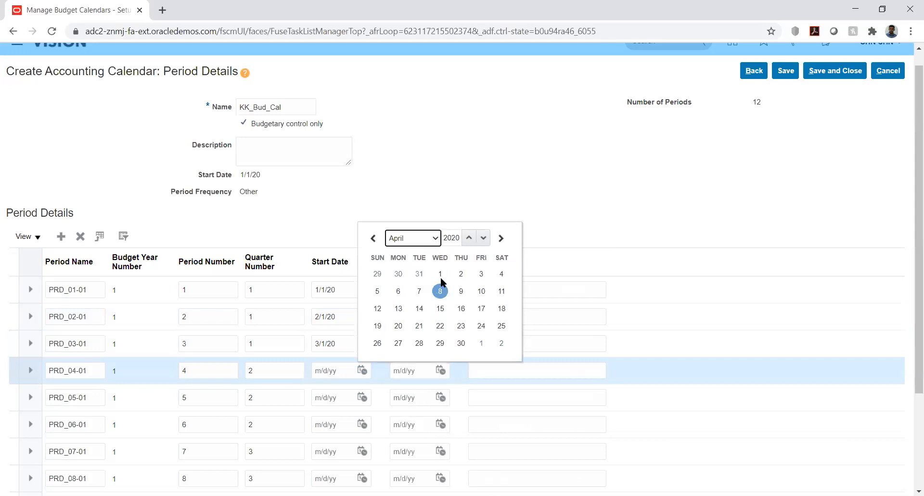
pyautogui.click(441, 275)
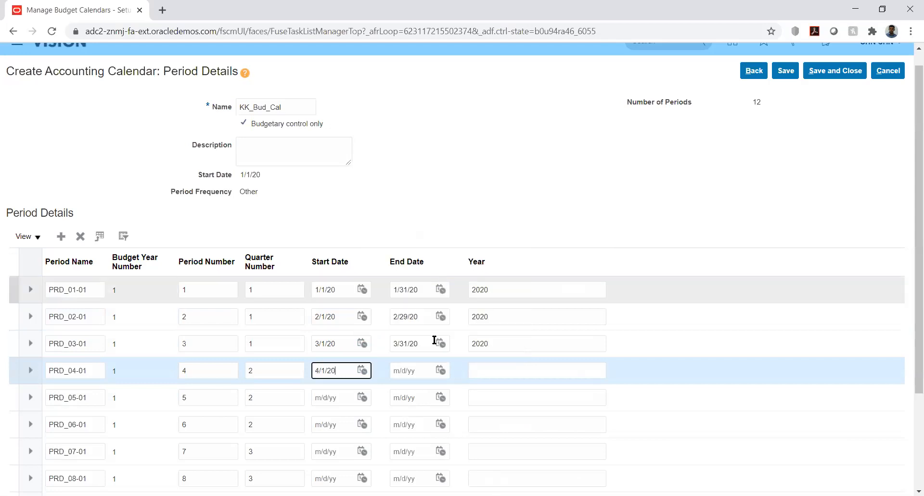
pyautogui.click(441, 370)
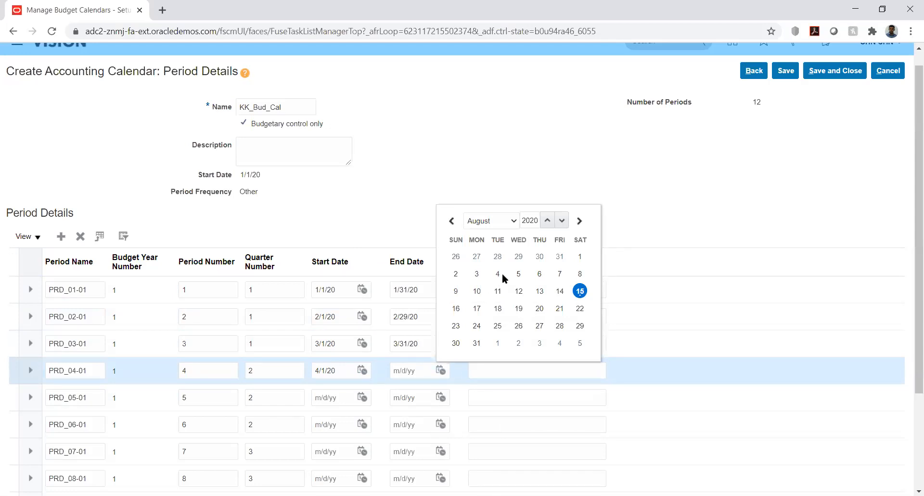
pyautogui.click(513, 220)
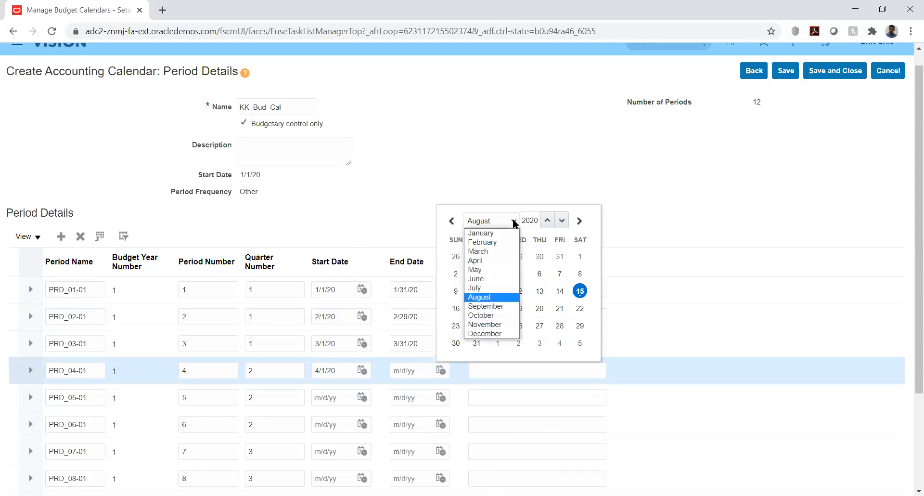
pyautogui.click(498, 261)
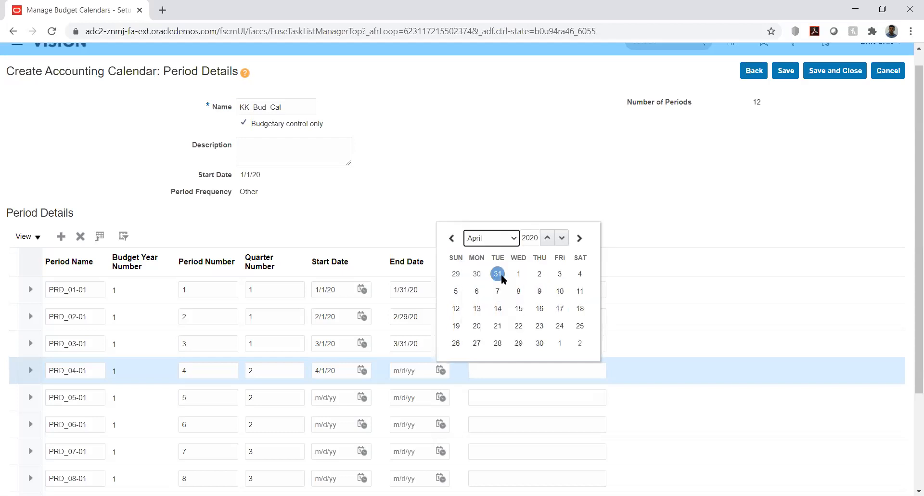
pyautogui.click(540, 343)
pyautogui.click(484, 370)
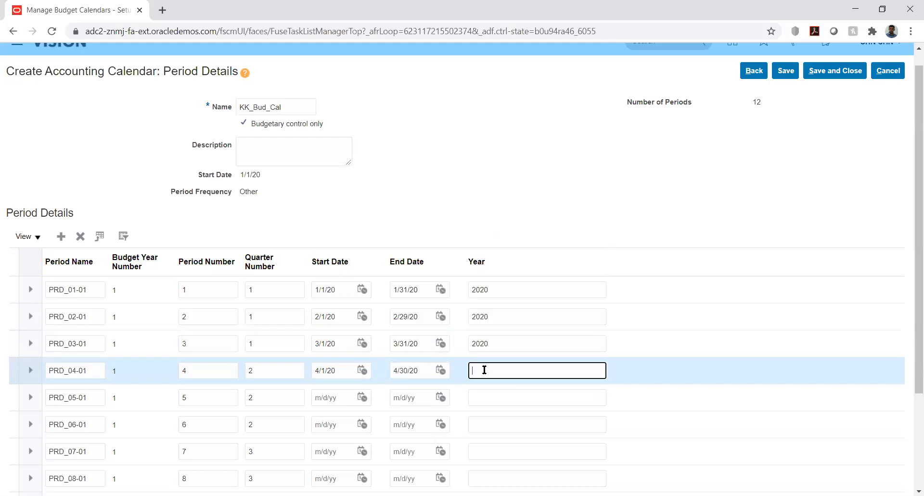
pyautogui.write('2020')
# Give PRD_05-01 dates 5/1/20–5/31/20 and year 2020.
pyautogui.click(362, 397)
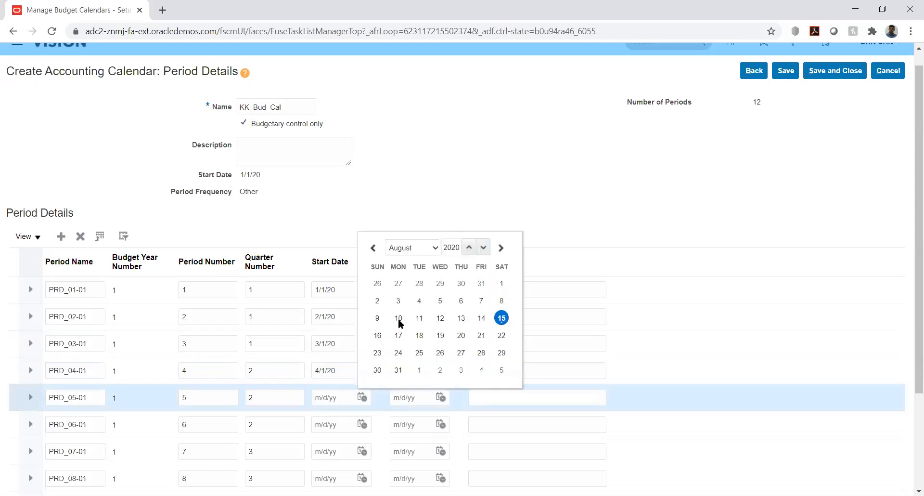
pyautogui.click(411, 247)
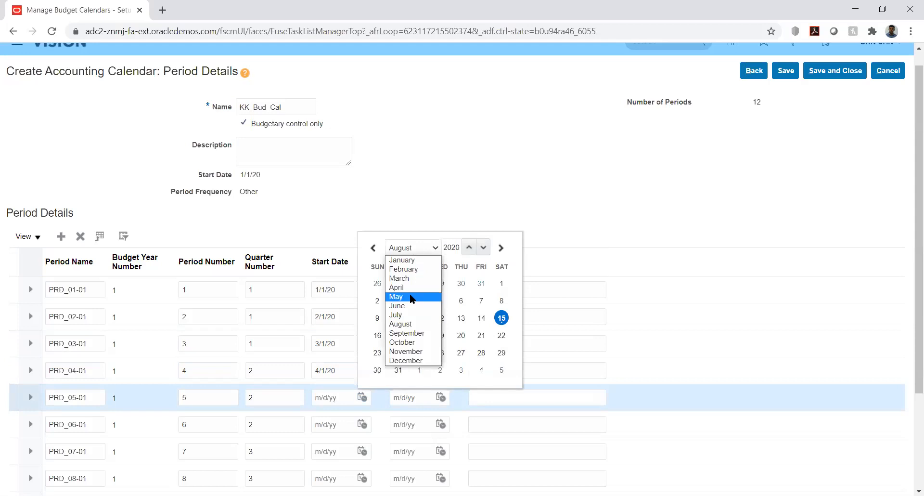
pyautogui.click(412, 296)
pyautogui.click(482, 283)
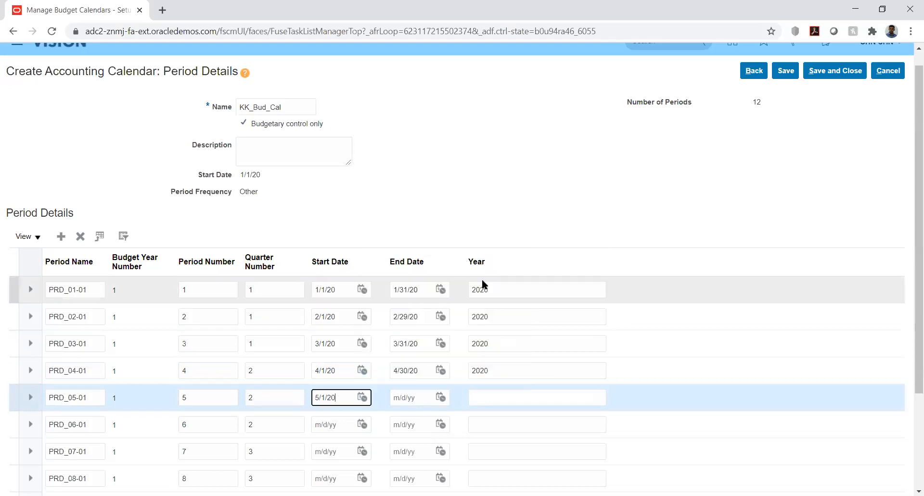
pyautogui.click(440, 397)
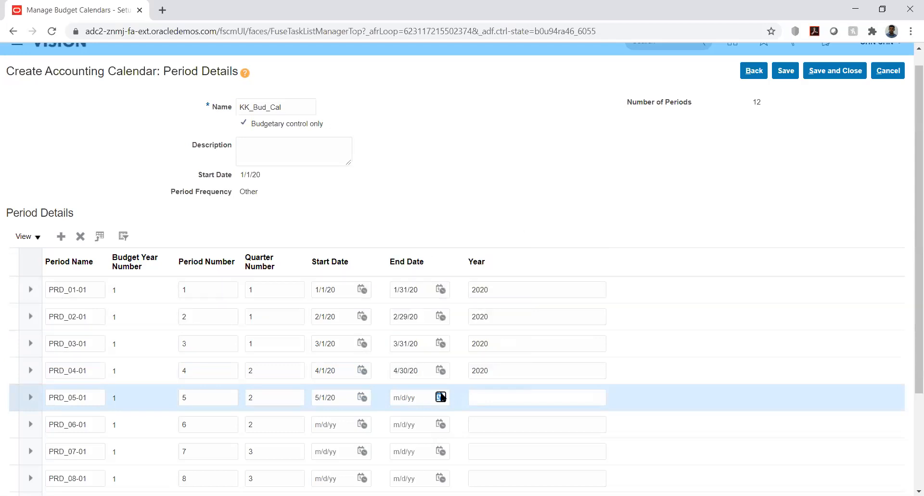
pyautogui.click(510, 246)
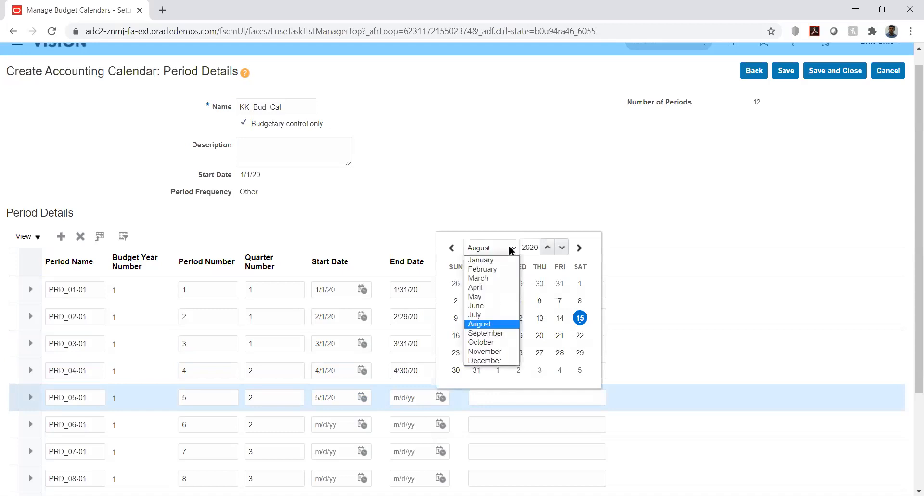
pyautogui.click(496, 298)
pyautogui.click(456, 370)
pyautogui.click(485, 402)
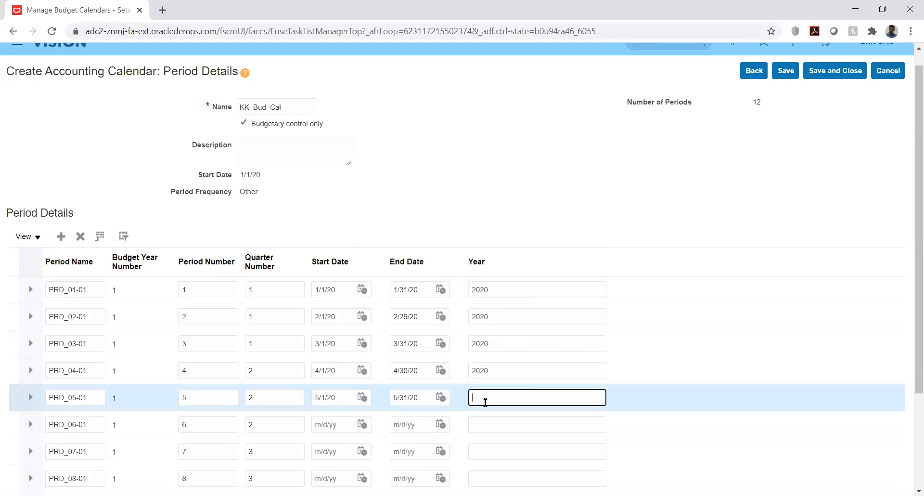
pyautogui.write('2020')
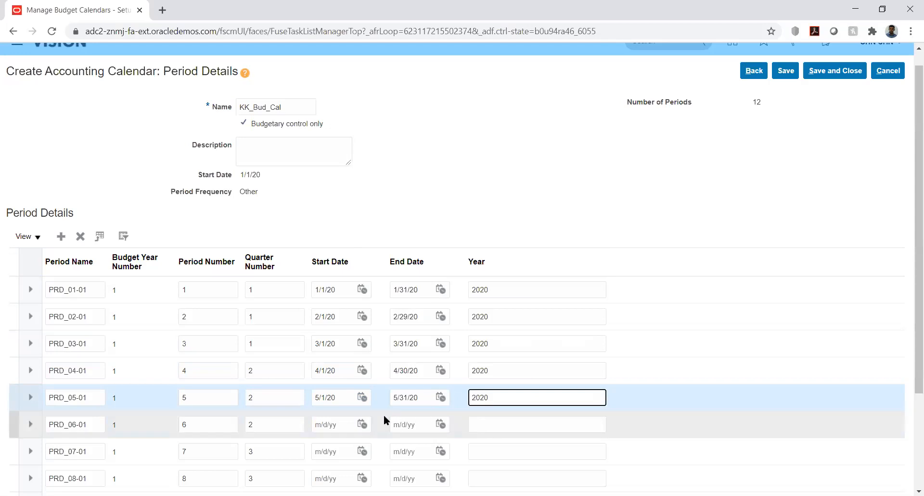
# Give PRD_06-01 dates 6/1/20–6/30/20.
pyautogui.click(363, 422)
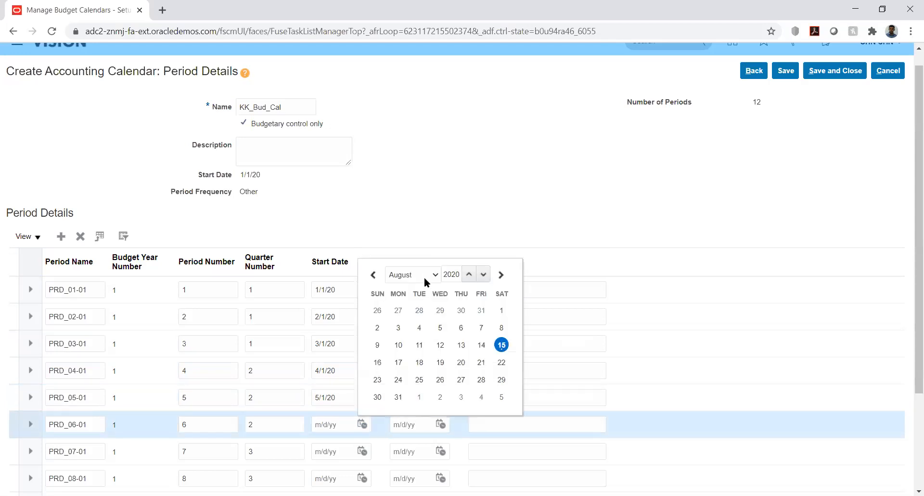
pyautogui.click(423, 273)
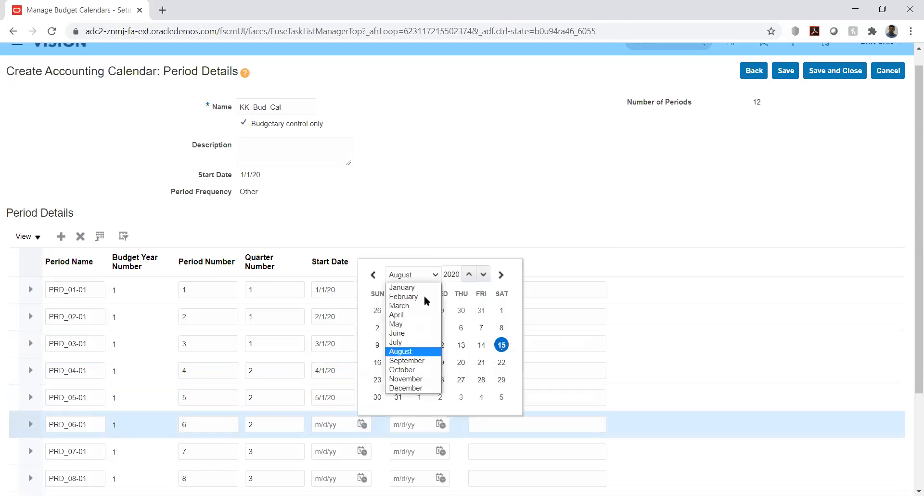
pyautogui.click(407, 334)
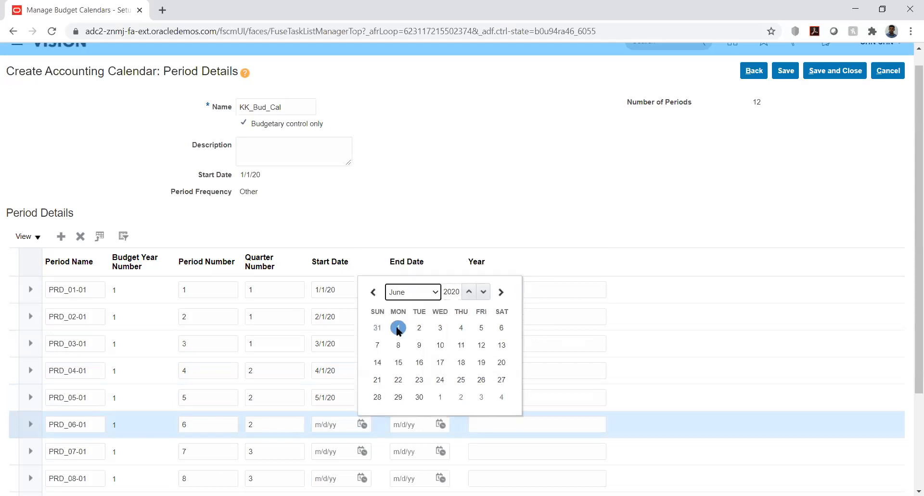
pyautogui.click(398, 328)
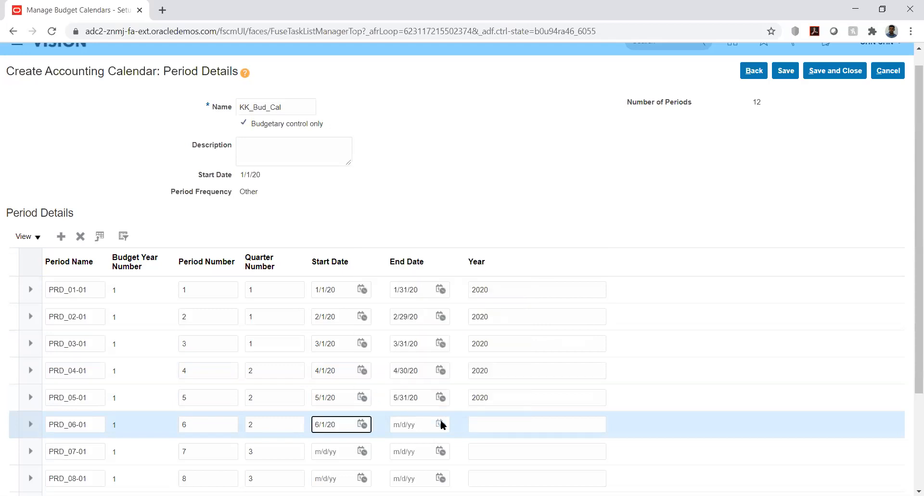
pyautogui.click(440, 424)
pyautogui.click(495, 275)
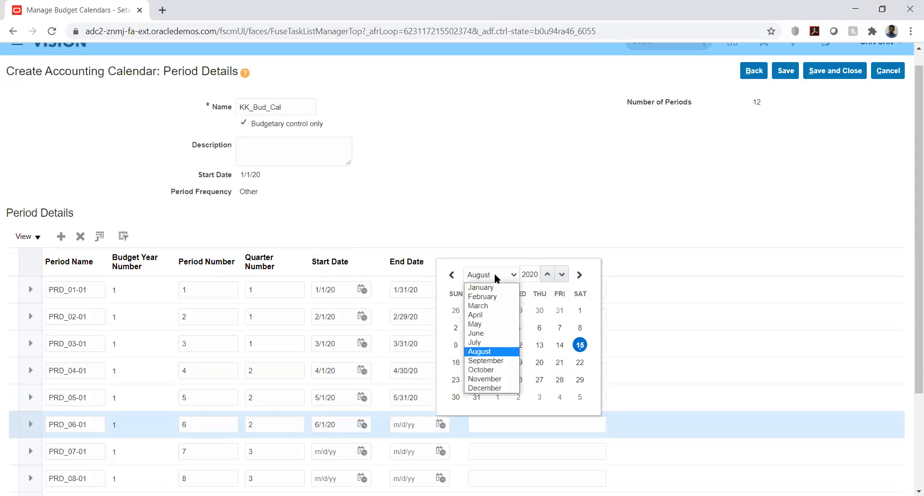
pyautogui.click(498, 333)
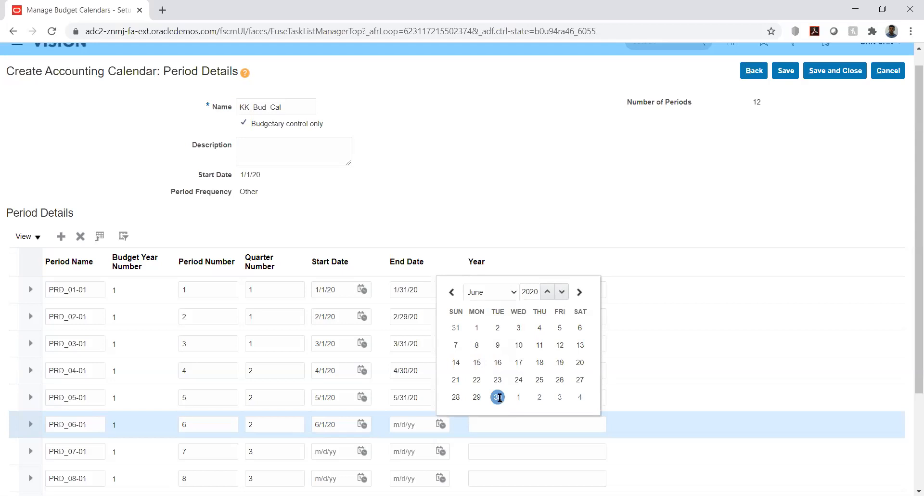
pyautogui.click(499, 398)
# Give PRD_07-01 dates 7/1/20–7/31/20.
pyautogui.scroll(-3, 910, 212)
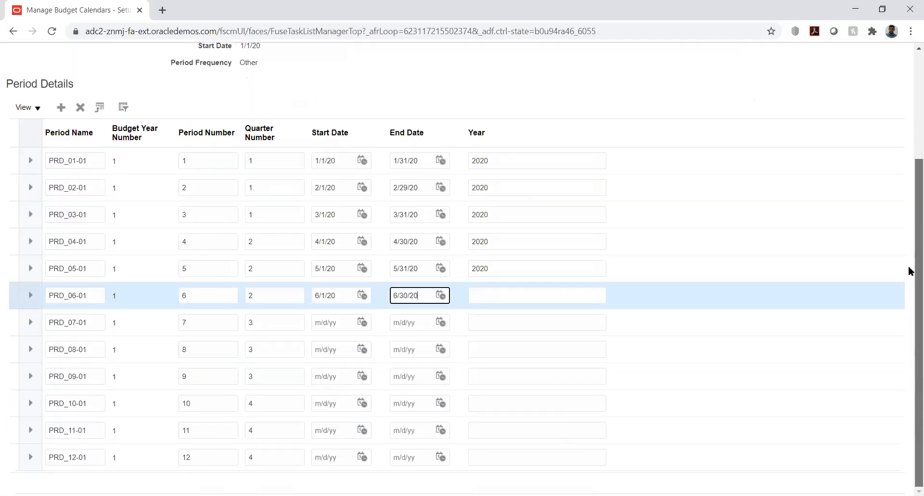
pyautogui.click(364, 322)
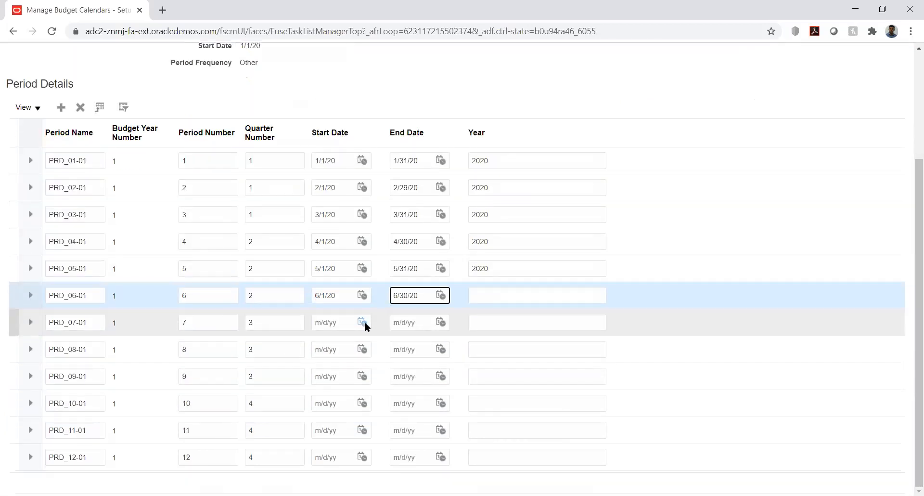
pyautogui.click(413, 342)
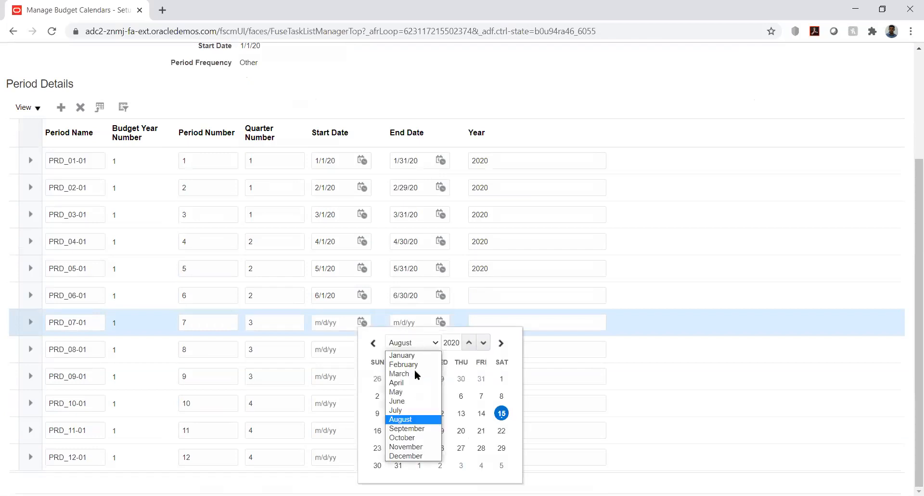
pyautogui.click(414, 411)
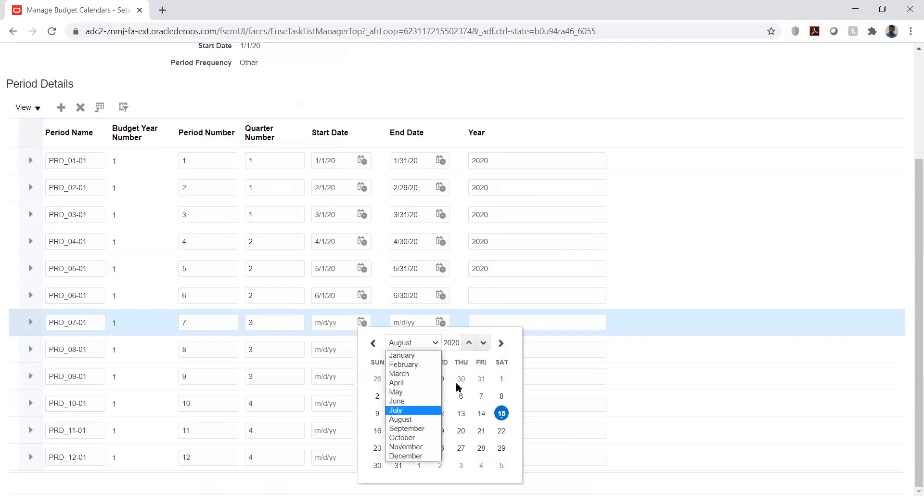
pyautogui.click(441, 379)
pyautogui.click(440, 321)
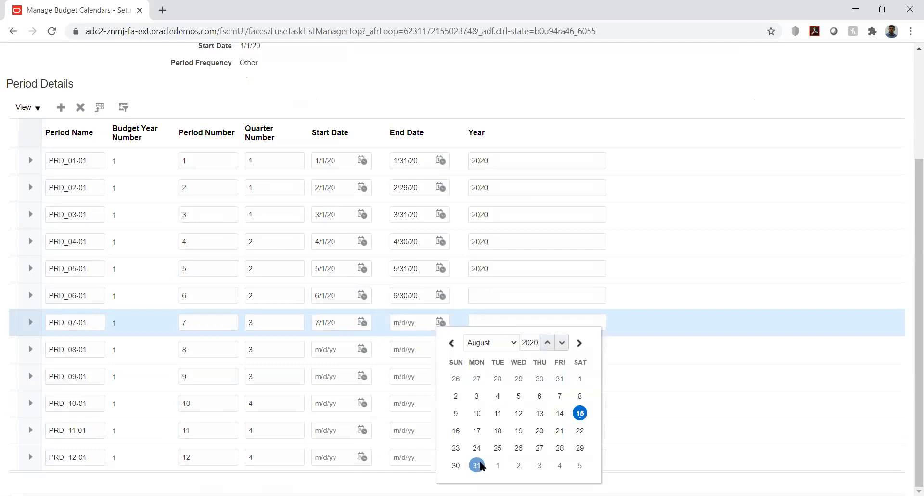
pyautogui.click(477, 465)
# Date period 8 as August 1–31 and start period 9 on September 1.
pyautogui.click(364, 348)
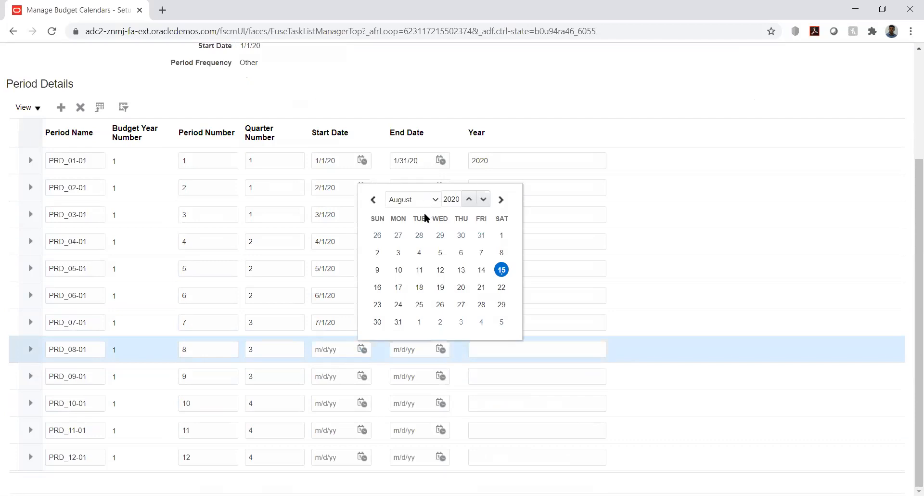
pyautogui.click(501, 235)
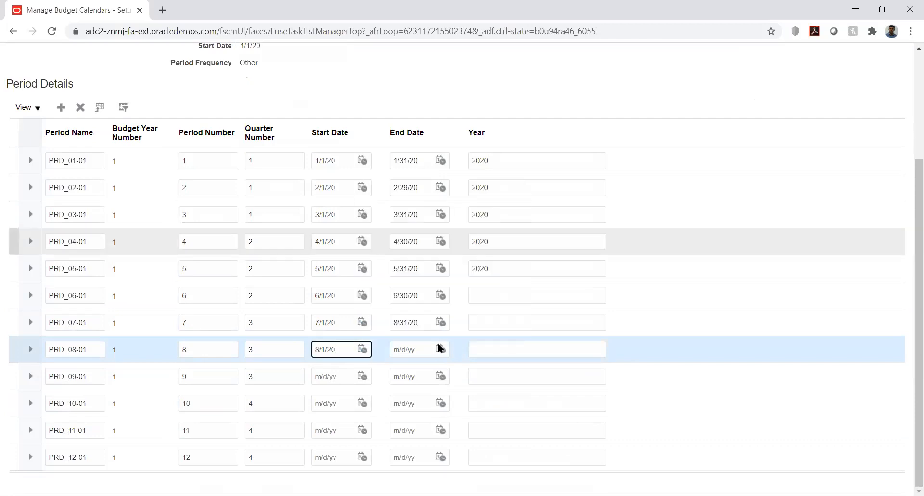
pyautogui.click(441, 349)
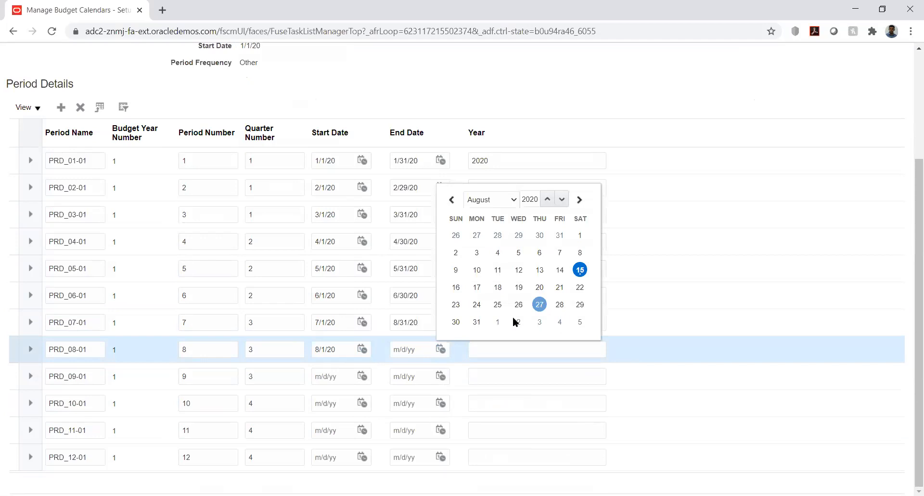
pyautogui.click(362, 375)
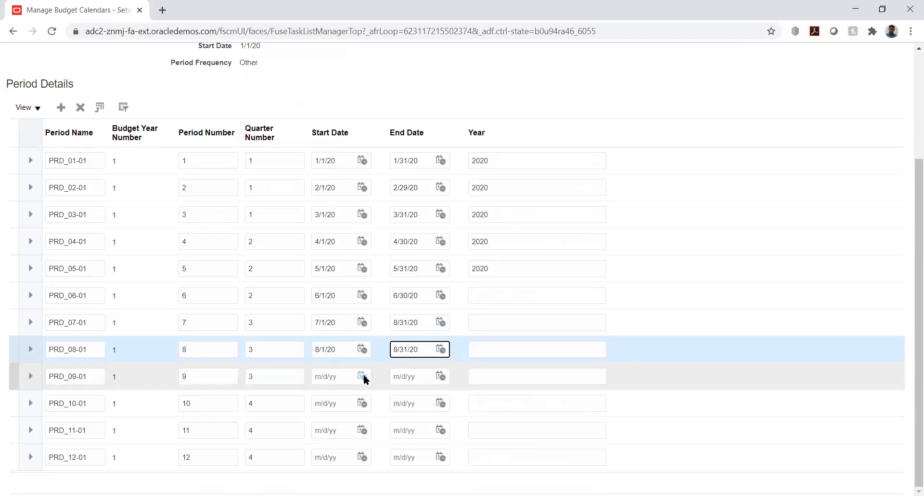
pyautogui.click(418, 225)
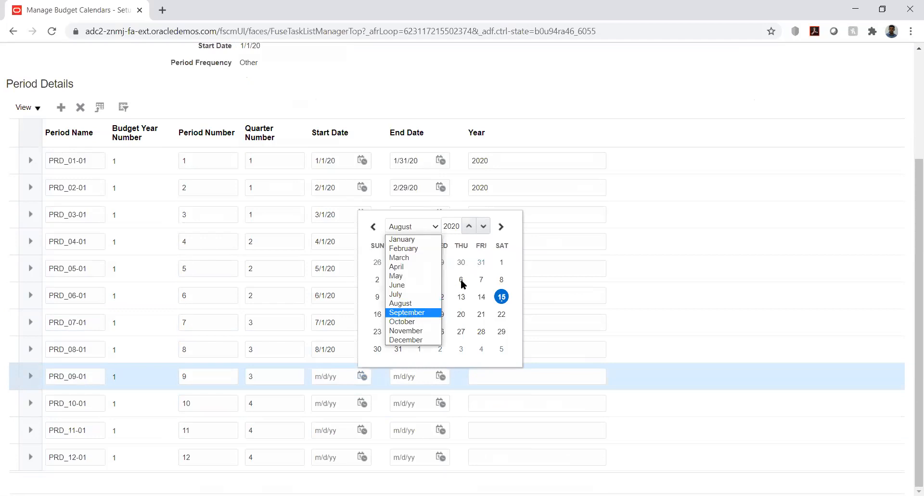
pyautogui.click(408, 312)
pyautogui.click(423, 279)
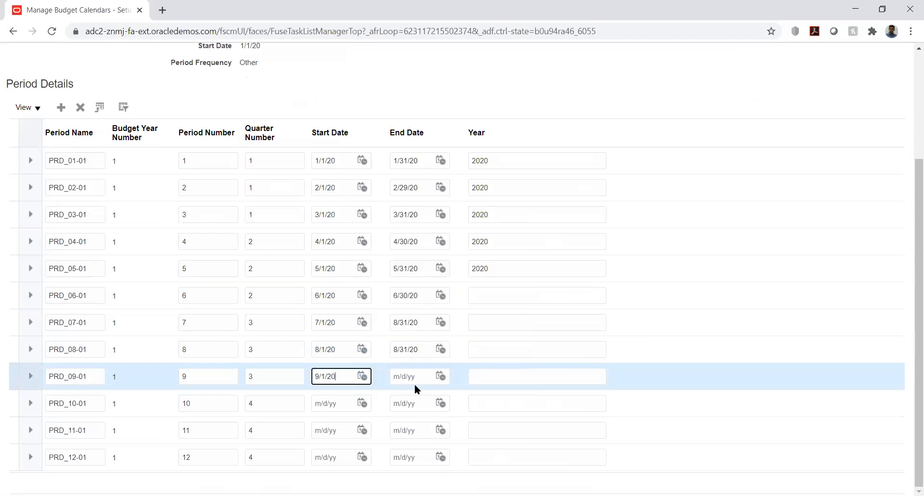
pyautogui.click(440, 376)
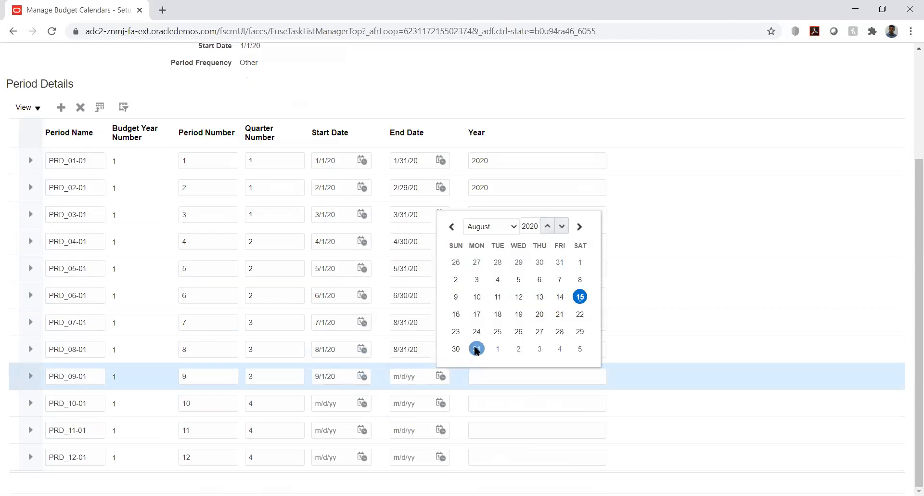
pyautogui.click(478, 350)
# Pick start and end dates for periods 10 and 11 from the August calendar.
pyautogui.click(364, 402)
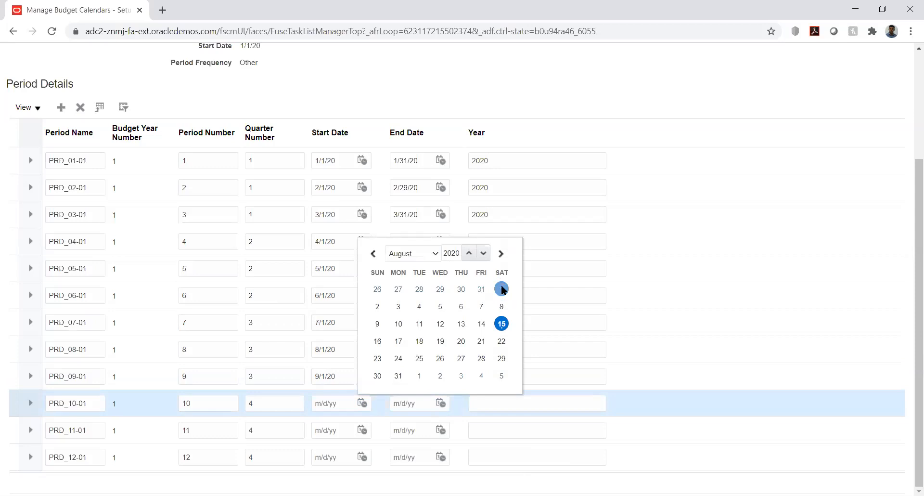
pyautogui.click(501, 289)
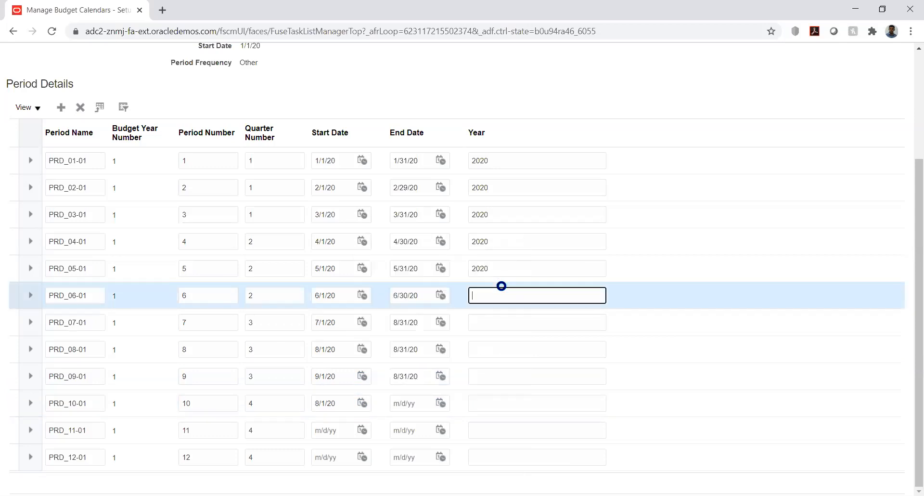
pyautogui.click(441, 402)
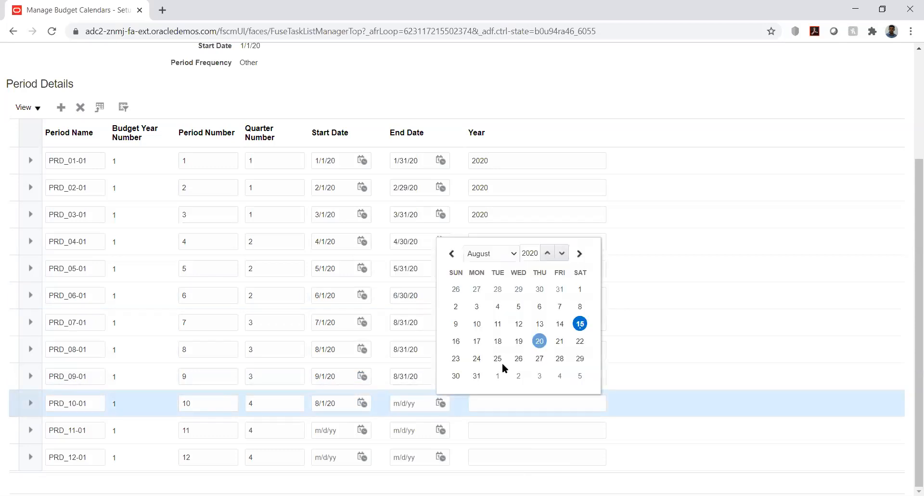
pyautogui.click(476, 375)
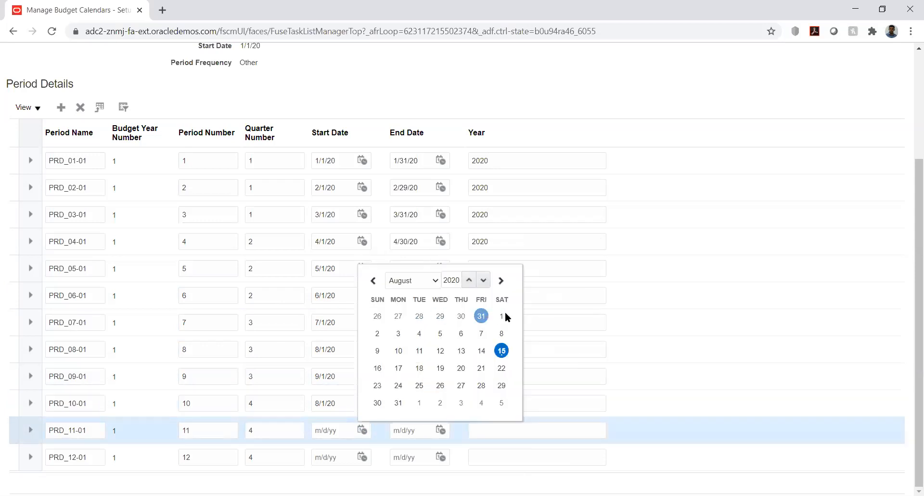
pyautogui.click(502, 313)
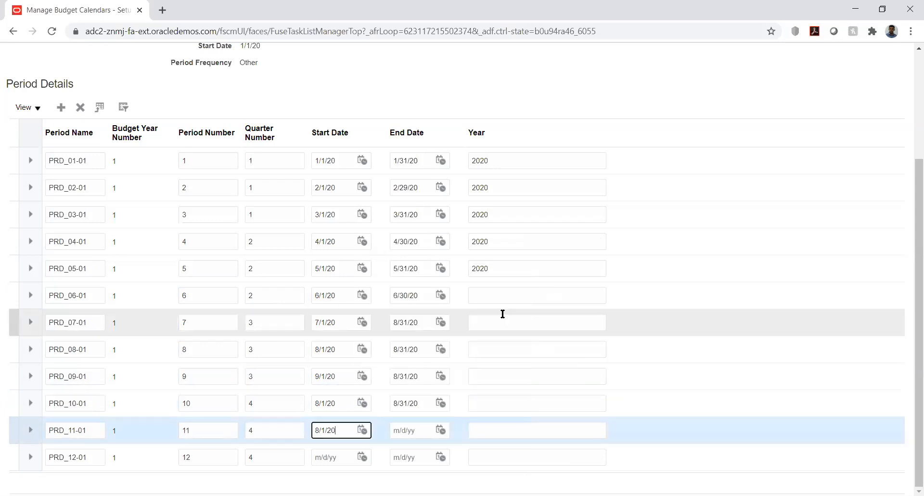
pyautogui.click(440, 429)
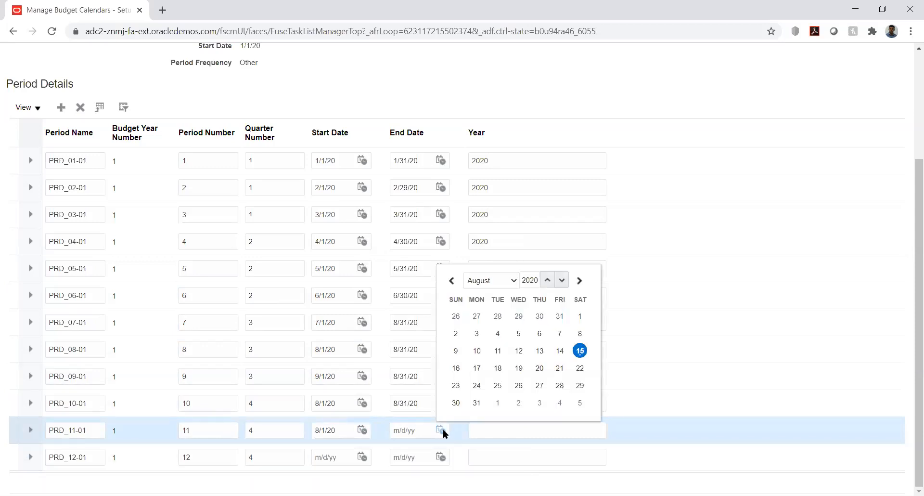
pyautogui.click(478, 402)
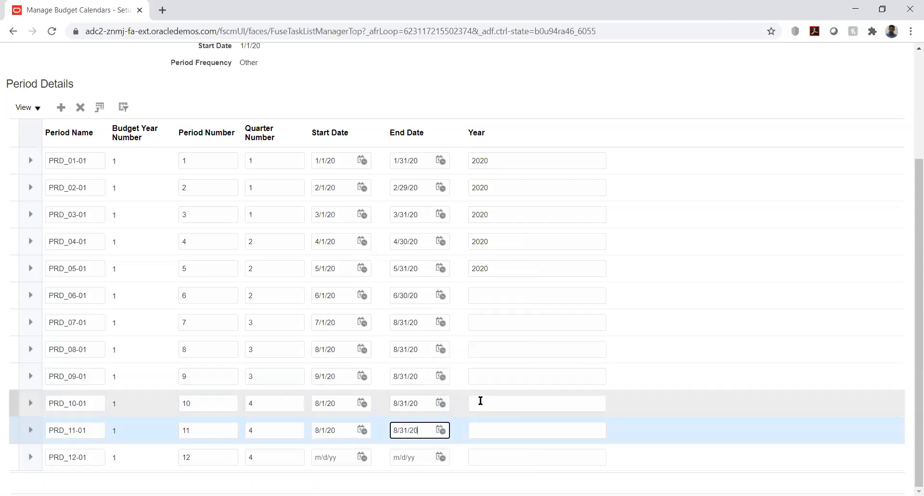
pyautogui.click(361, 456)
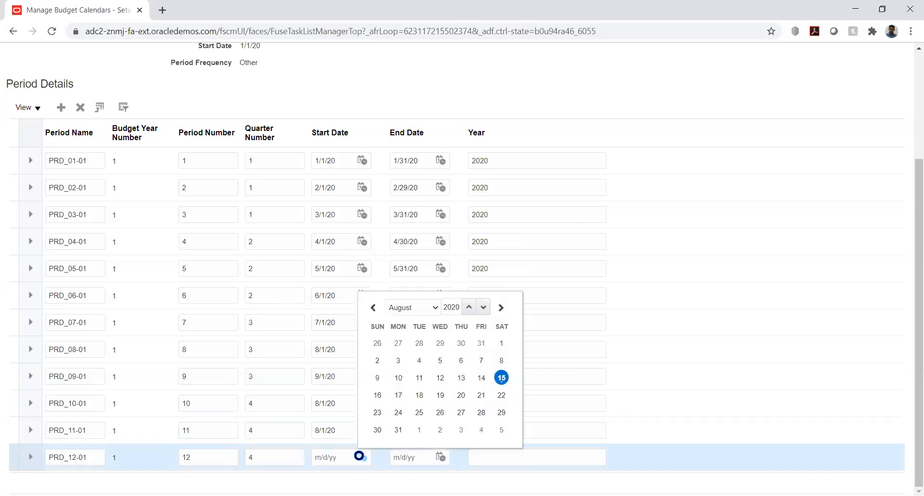
pyautogui.click(426, 311)
# Correct period 10's start to 10/1/20 and period 9's end to 9/30/20.
pyautogui.click(348, 399)
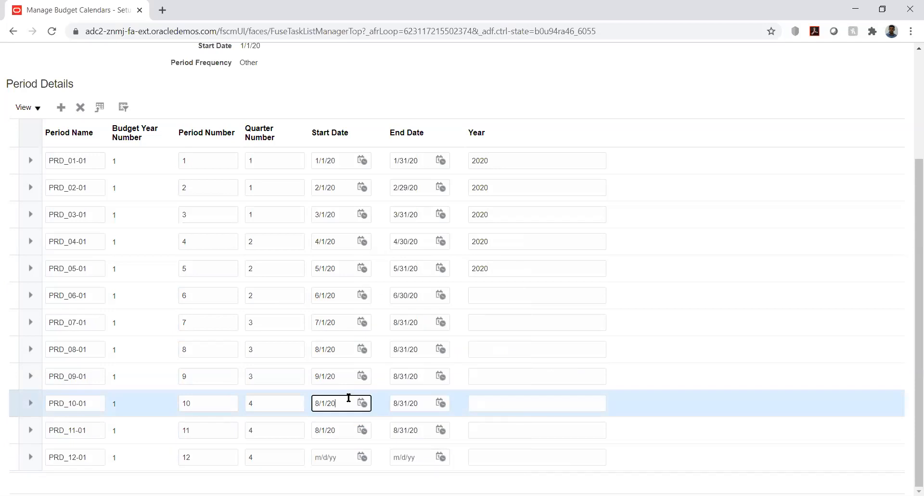
pyautogui.click(362, 403)
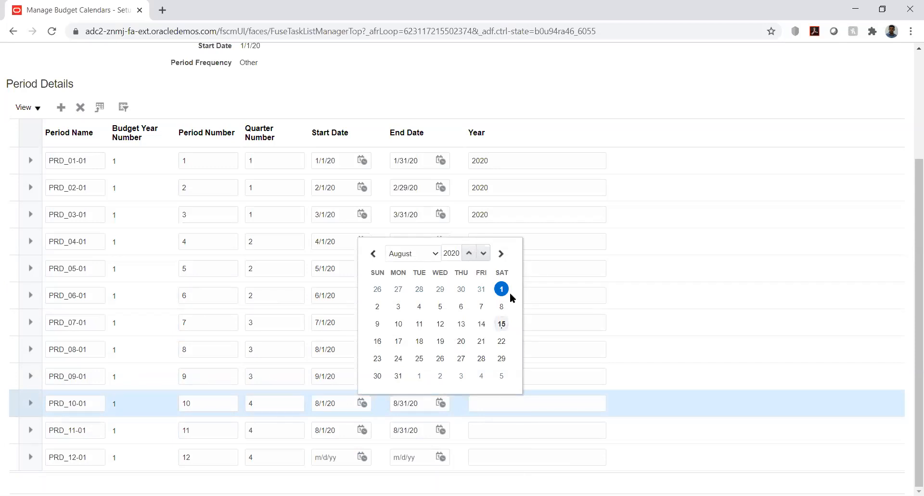
pyautogui.click(429, 252)
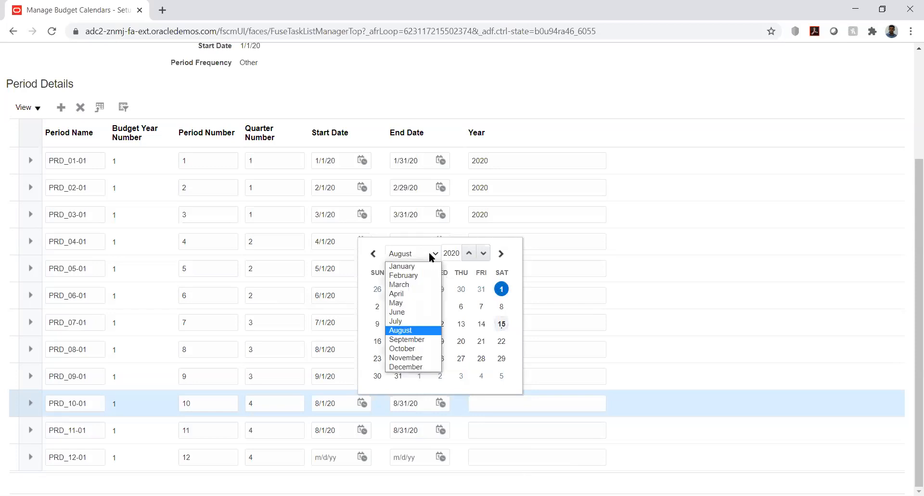
pyautogui.click(418, 349)
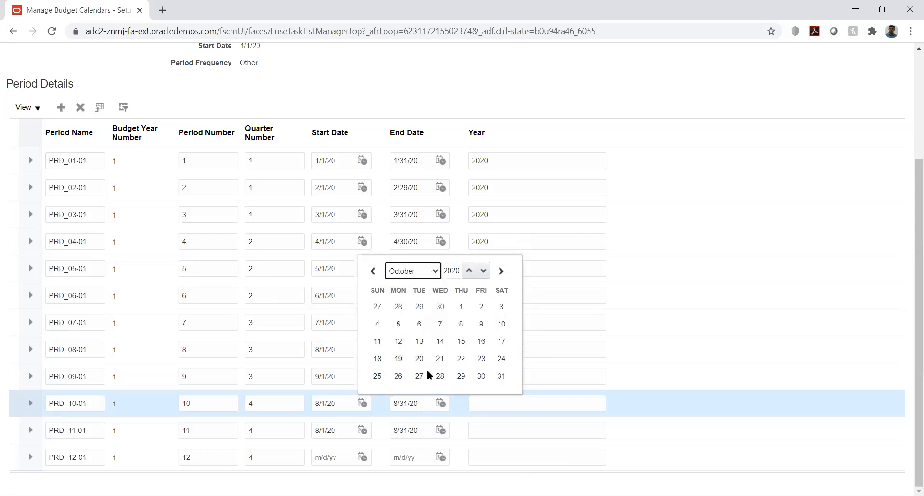
pyautogui.click(461, 306)
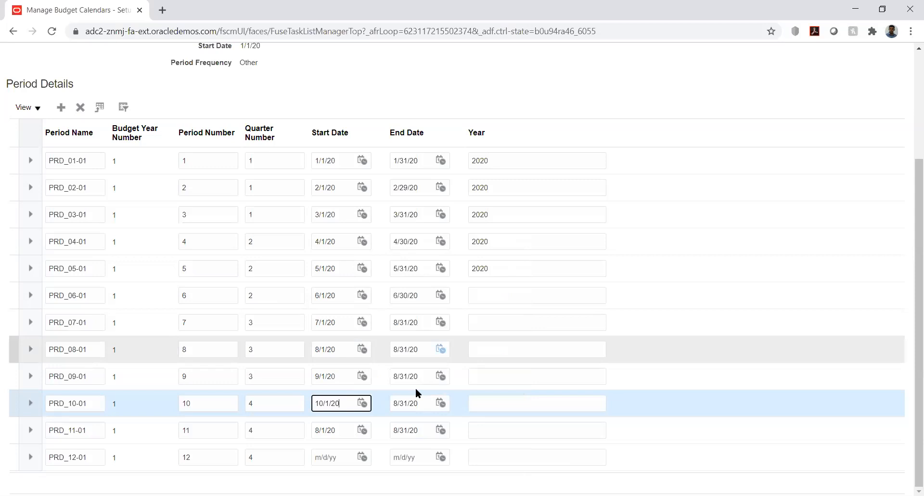
pyautogui.click(441, 375)
pyautogui.click(505, 223)
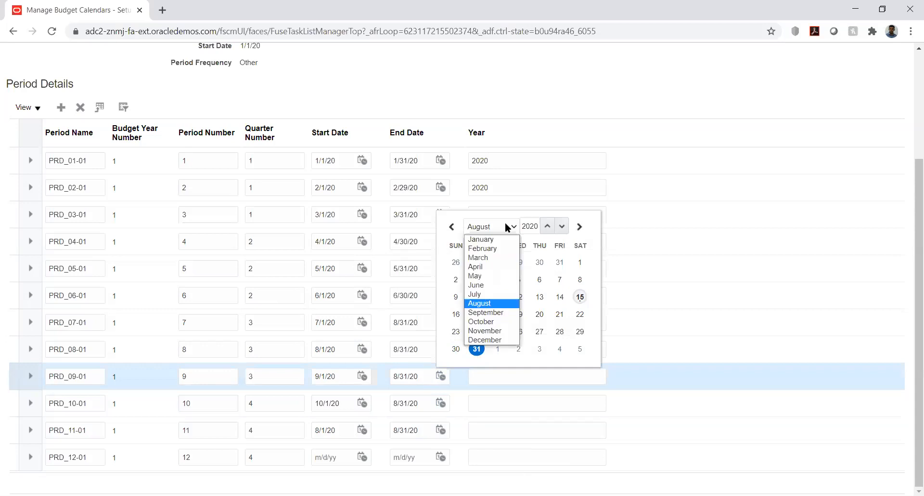
pyautogui.click(491, 313)
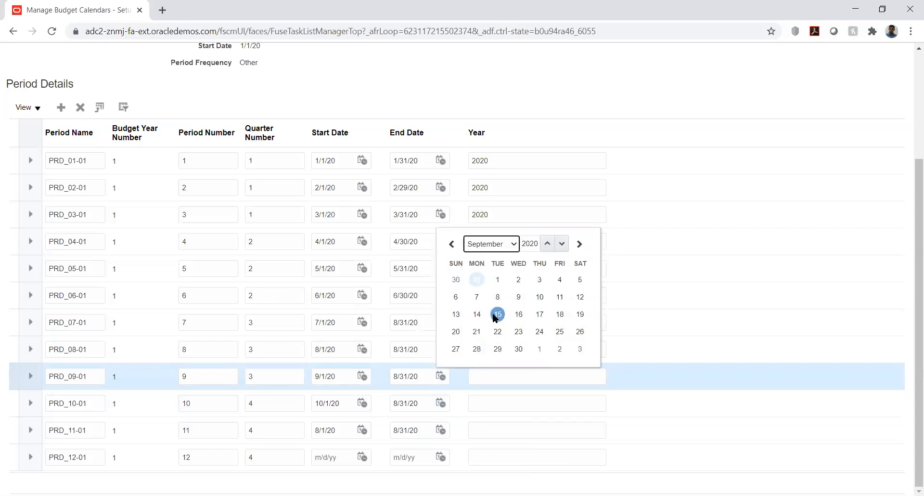
pyautogui.click(518, 348)
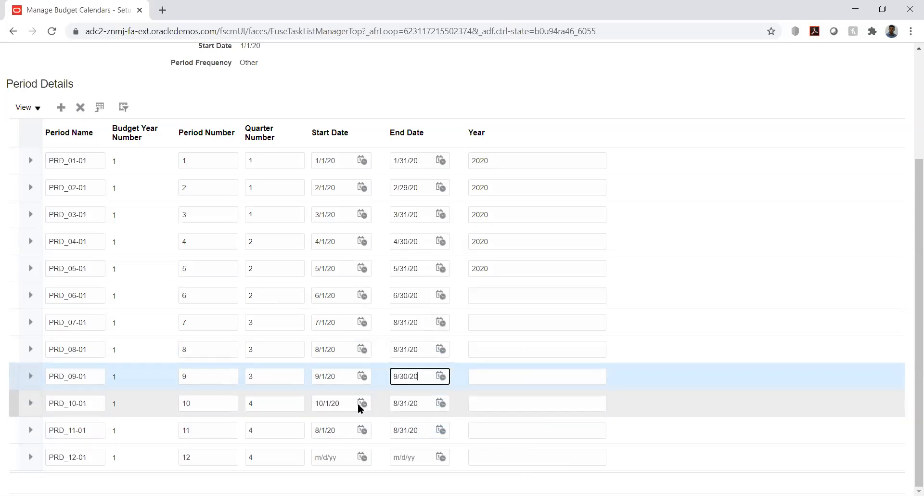
# End period 10 on 10/31/20 and date PRD_11-01 as 11/1/20–11/30/20.
pyautogui.click(441, 403)
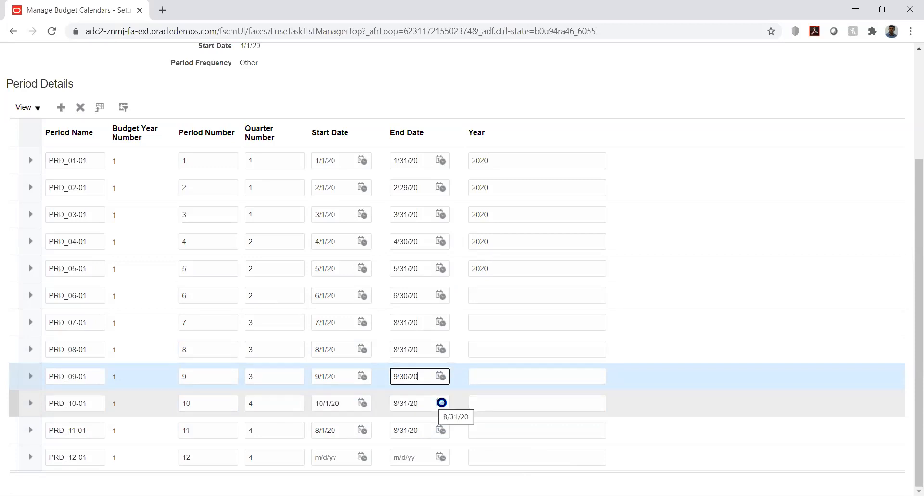
pyautogui.click(508, 251)
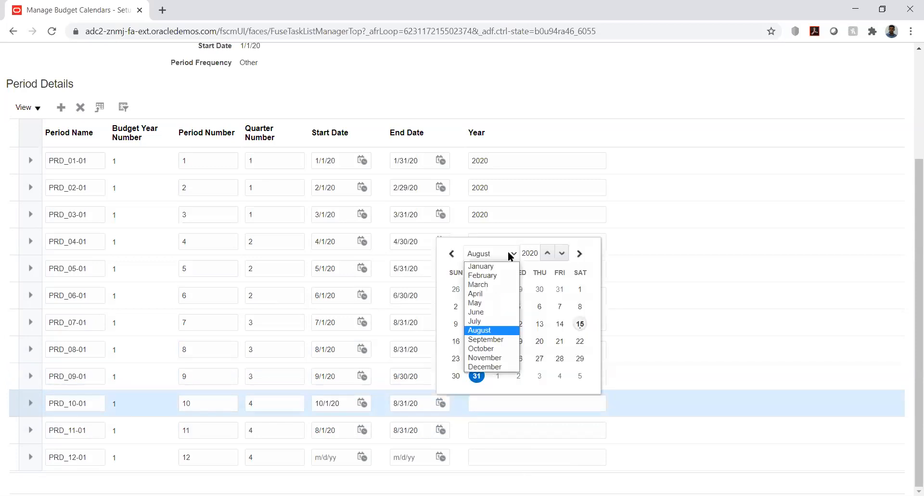
pyautogui.click(487, 349)
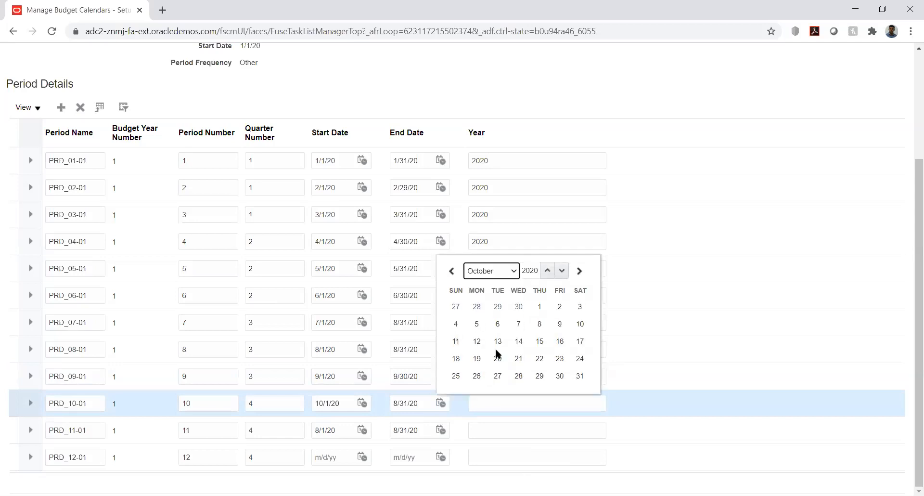
pyautogui.click(580, 378)
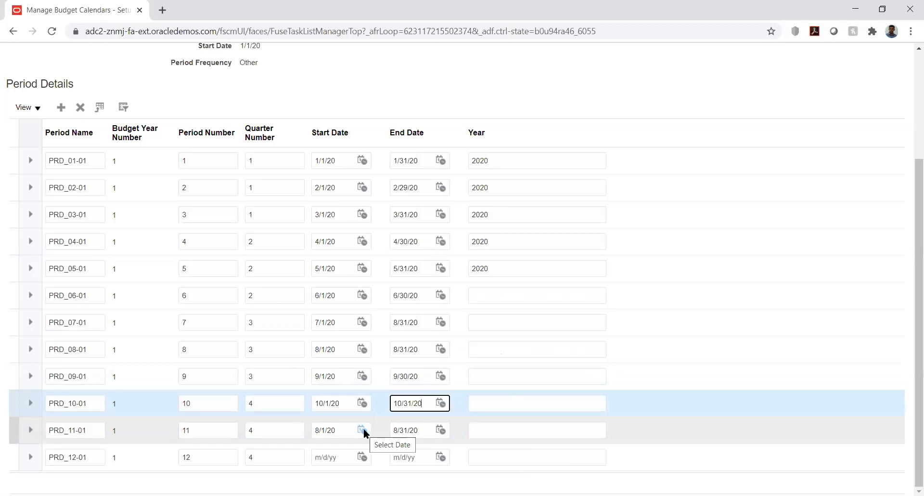
pyautogui.click(362, 430)
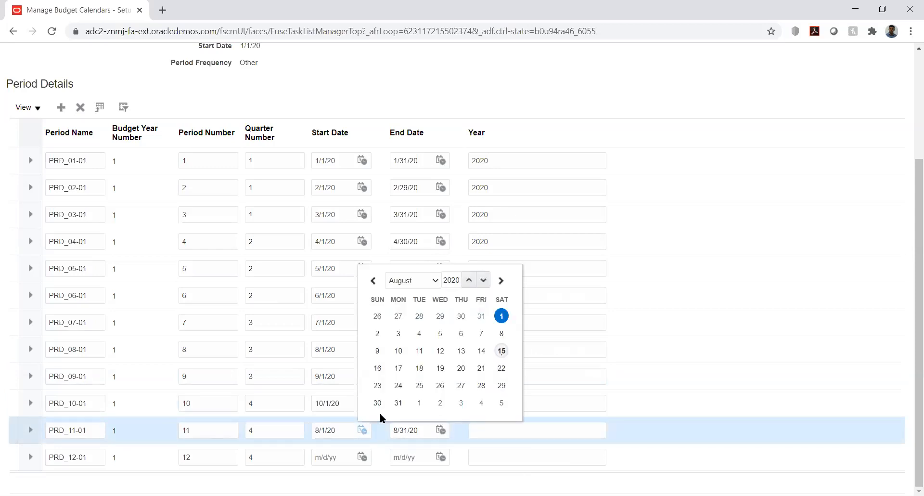
pyautogui.click(430, 283)
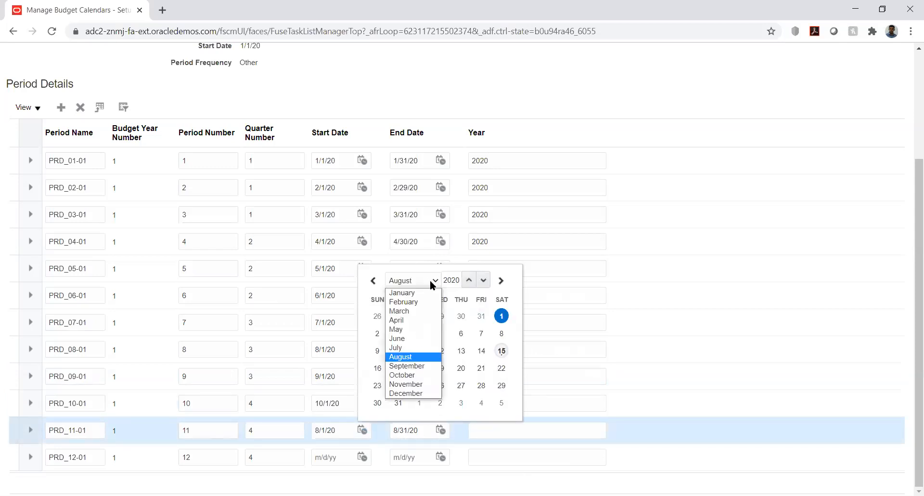
pyautogui.click(417, 386)
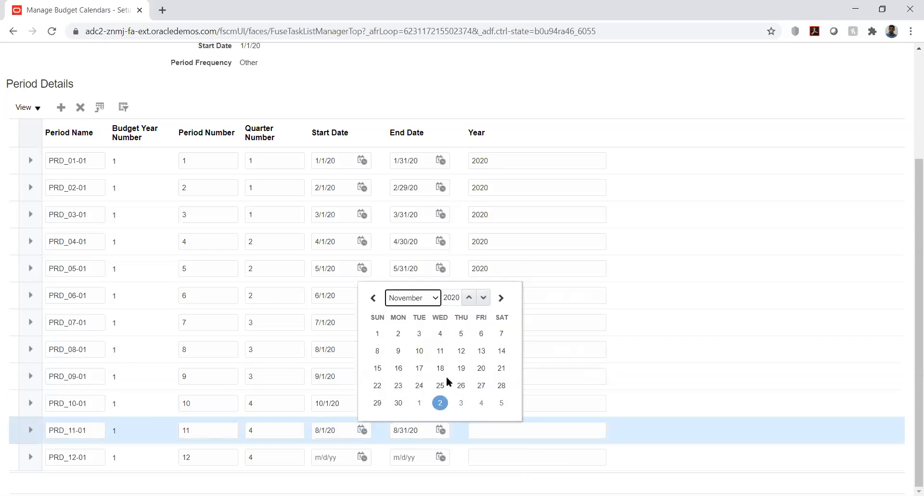
pyautogui.click(377, 334)
pyautogui.click(441, 430)
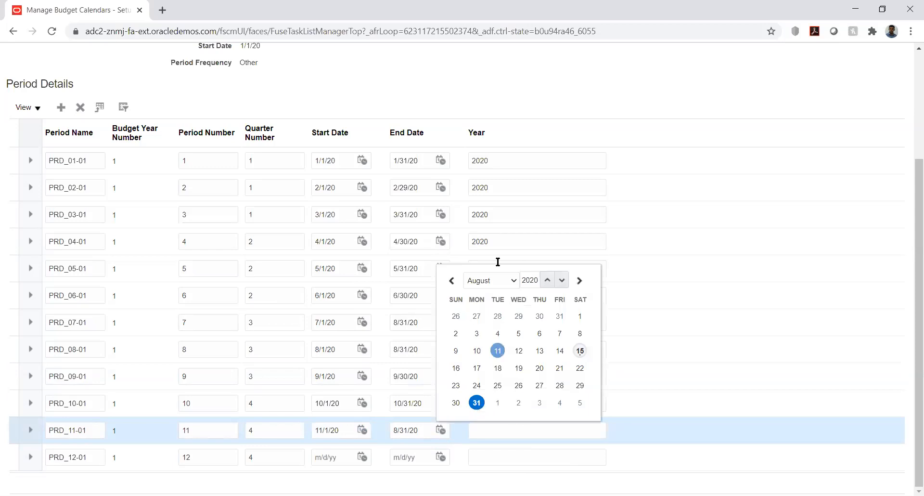
pyautogui.click(503, 281)
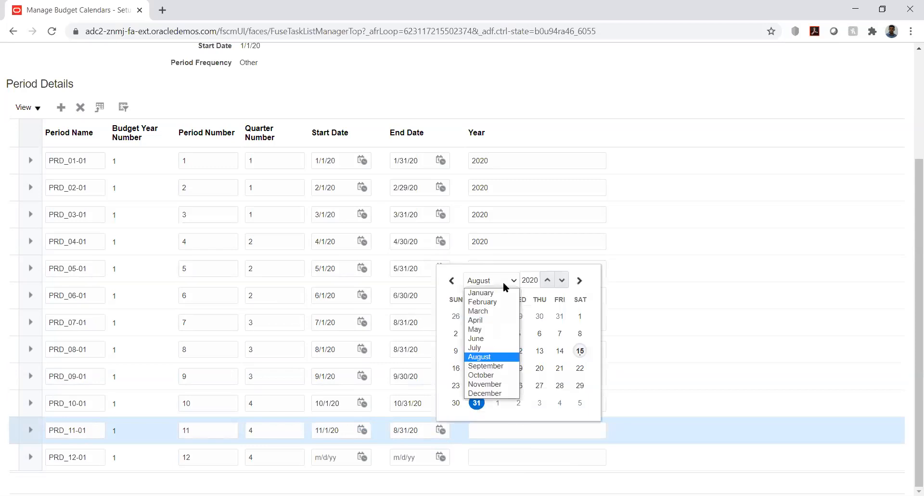
pyautogui.click(495, 384)
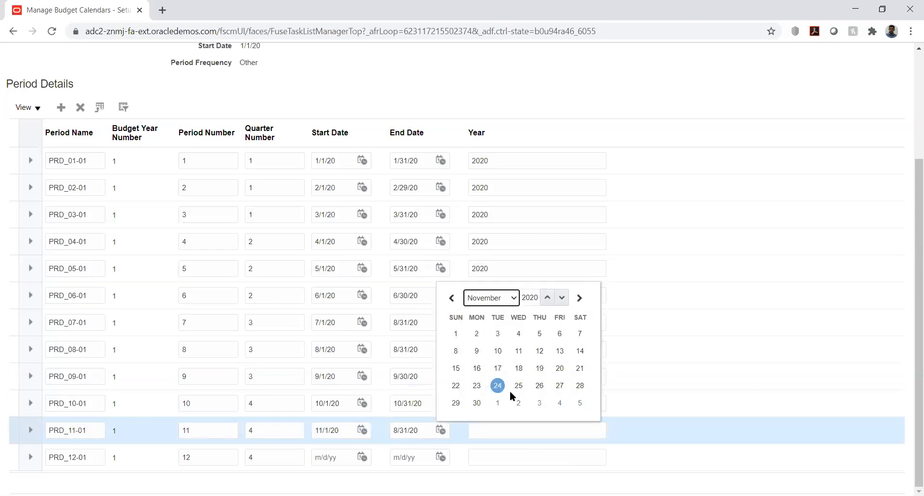
pyautogui.click(477, 401)
# Date PRD_12-01 as 12/1/20–12/31/20.
pyautogui.click(361, 455)
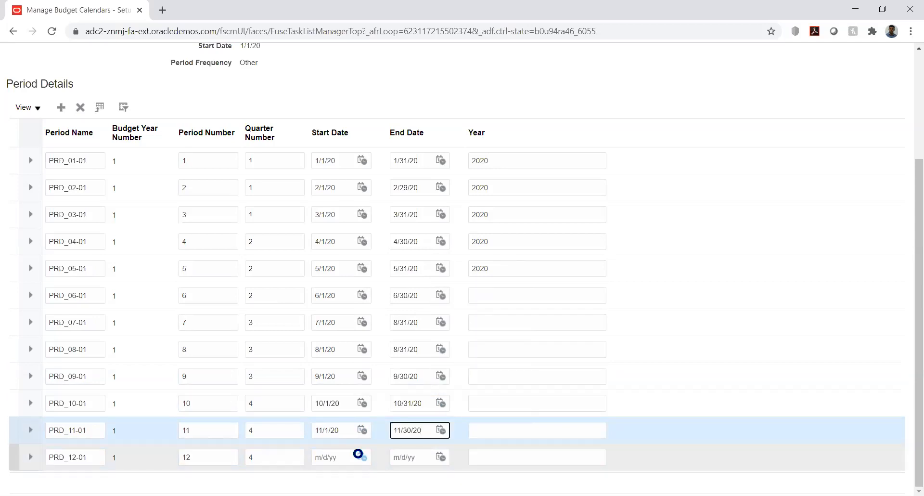
pyautogui.click(417, 304)
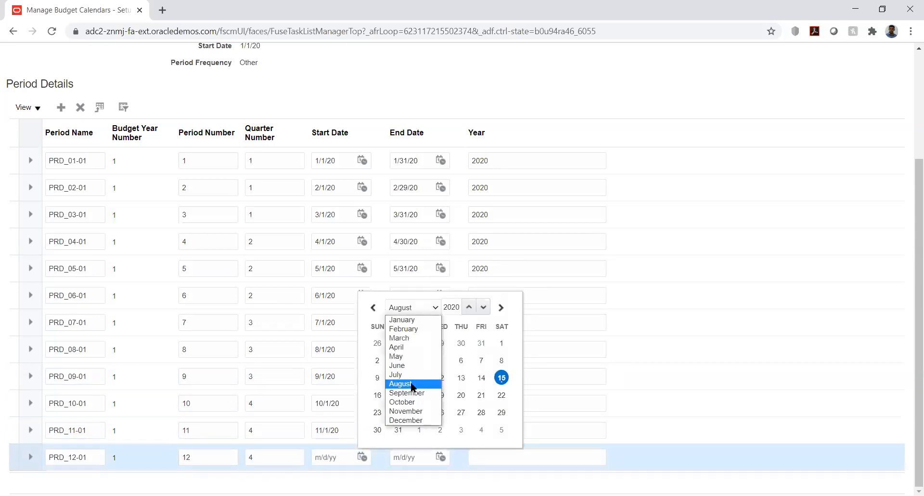
pyautogui.click(415, 420)
pyautogui.click(420, 360)
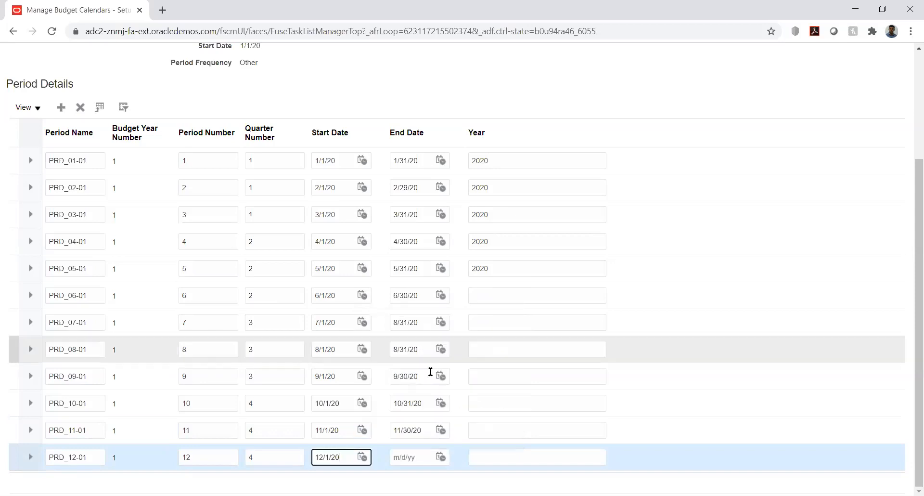
pyautogui.click(440, 456)
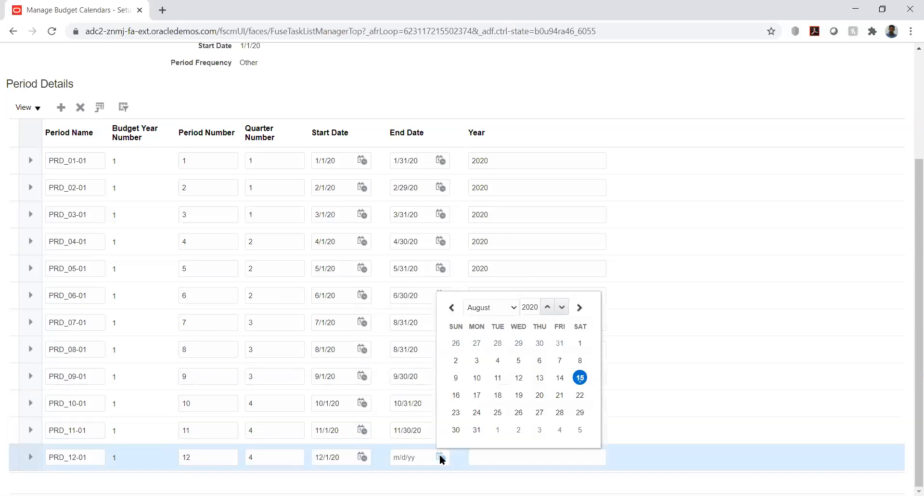
pyautogui.click(510, 305)
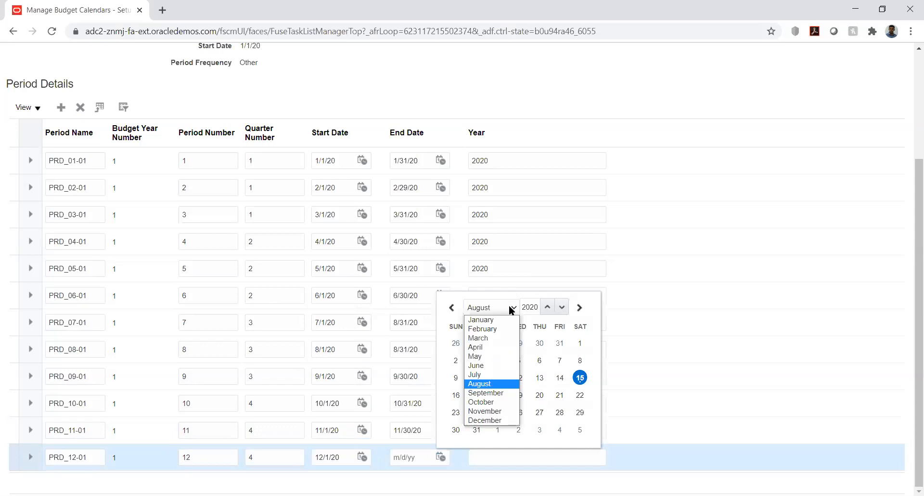
pyautogui.click(495, 421)
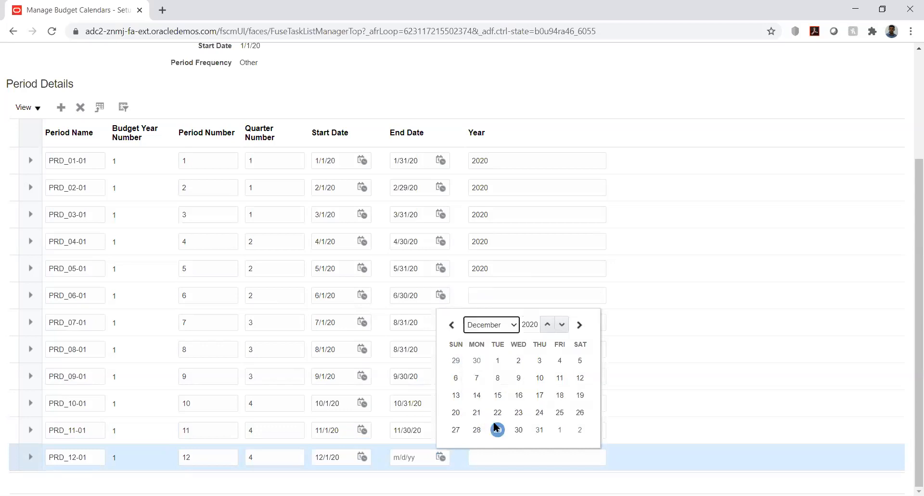
pyautogui.click(540, 430)
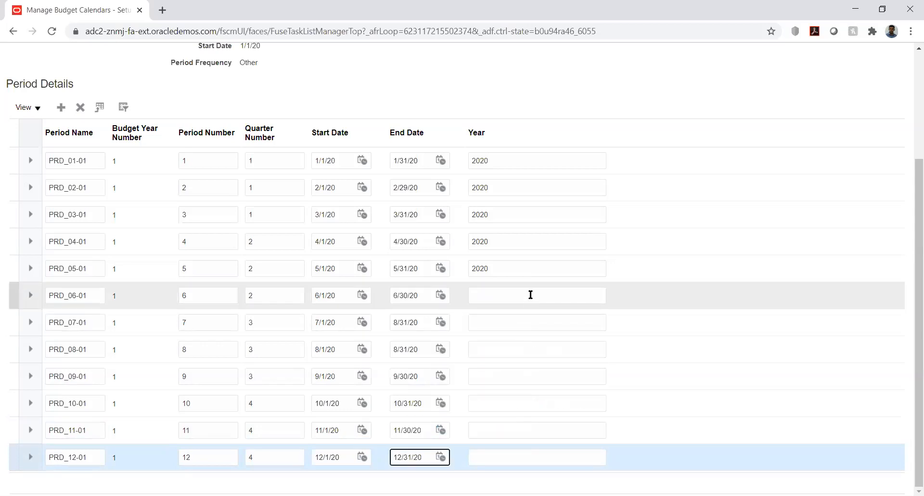
pyautogui.click(531, 295)
# Enter year 2020 for PRD_06-01 and paste it into PRD_07-01 through PRD_09-01.
pyautogui.write('2020')
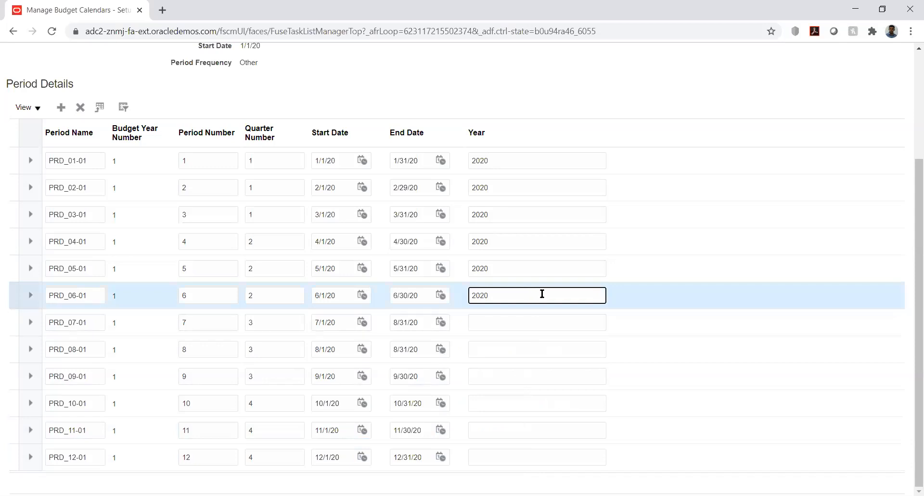
pyautogui.doubleClick(478, 294)
pyautogui.hotkey('ctrl', 'c')
pyautogui.click(491, 322)
pyautogui.hotkey('ctrl', 'v')
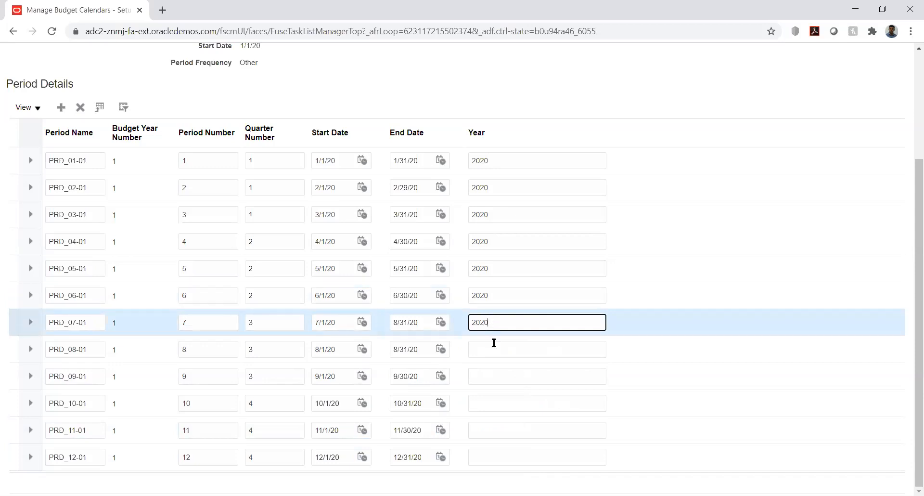
pyautogui.click(494, 344)
pyautogui.hotkey('ctrl', 'v')
pyautogui.click(501, 376)
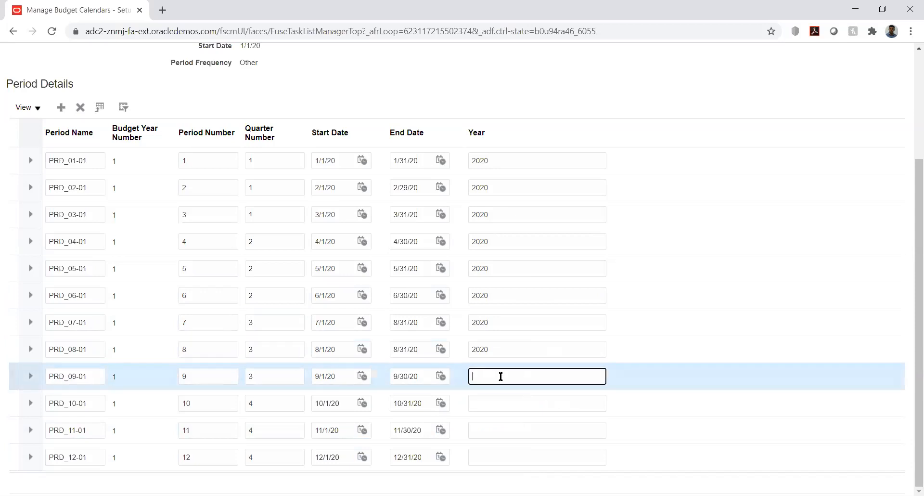
pyautogui.hotkey('ctrl', 'v')
# Fill in year 2020 for the remaining periods PRD_10-01 through PRD_12-01.
pyautogui.click(505, 400)
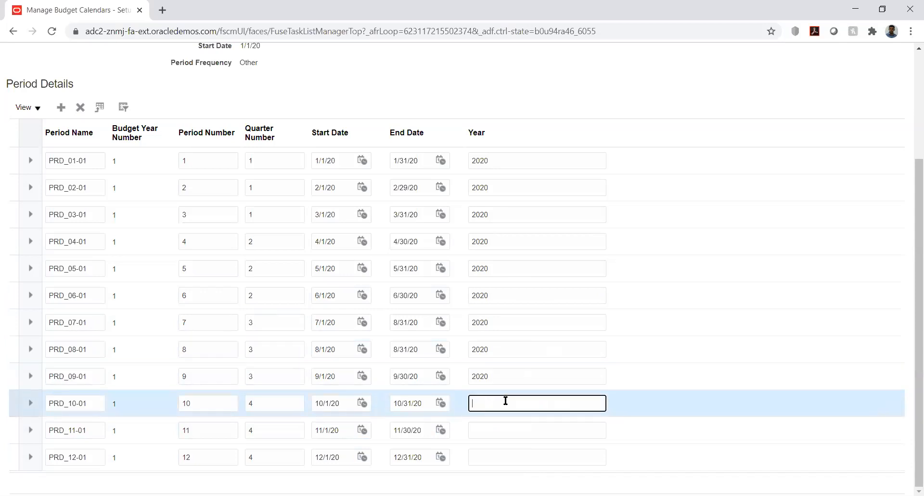
pyautogui.write('2020')
pyautogui.click(507, 428)
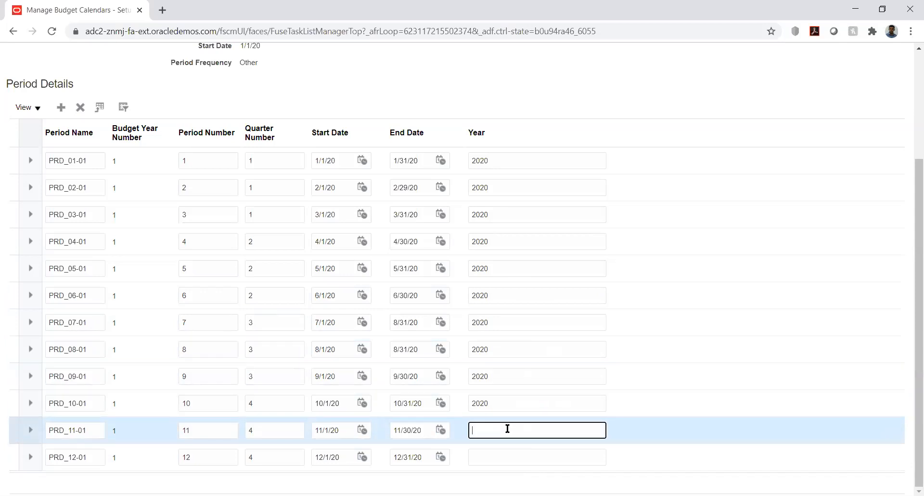
pyautogui.click(505, 455)
pyautogui.write('2020')
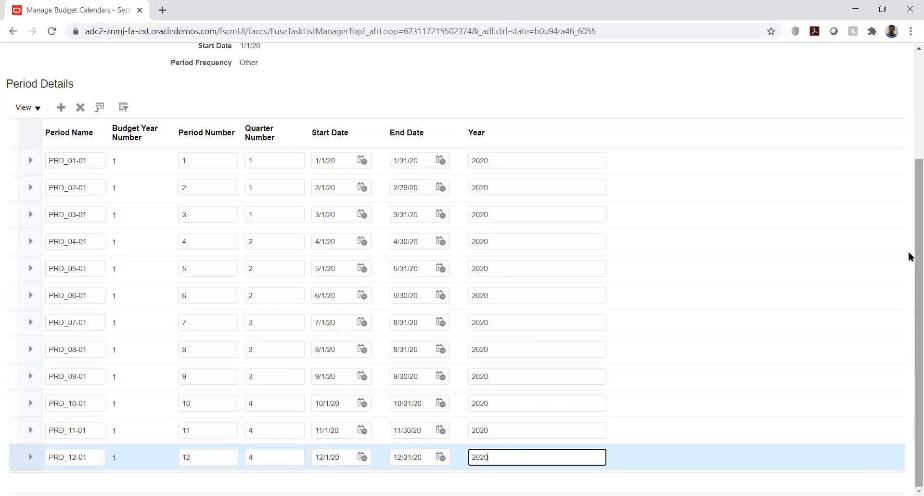
pyautogui.scroll(3, 911, 260)
pyautogui.click(790, 93)
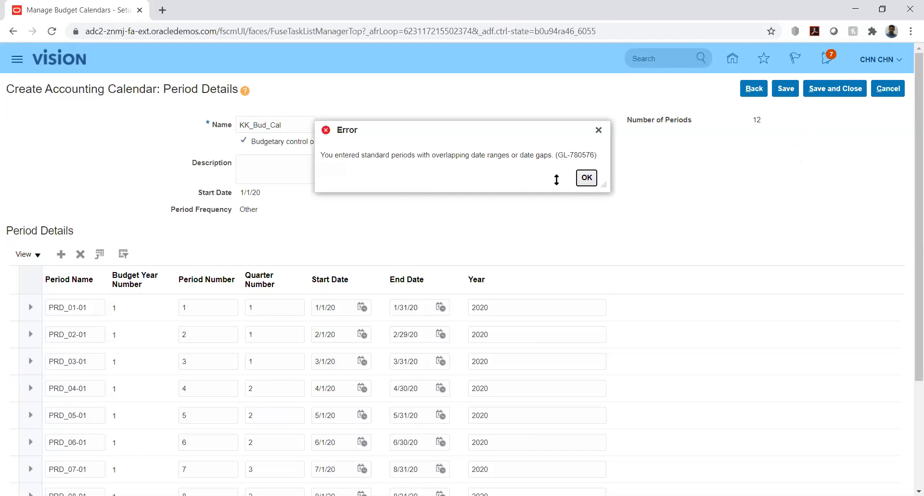
pyautogui.click(586, 177)
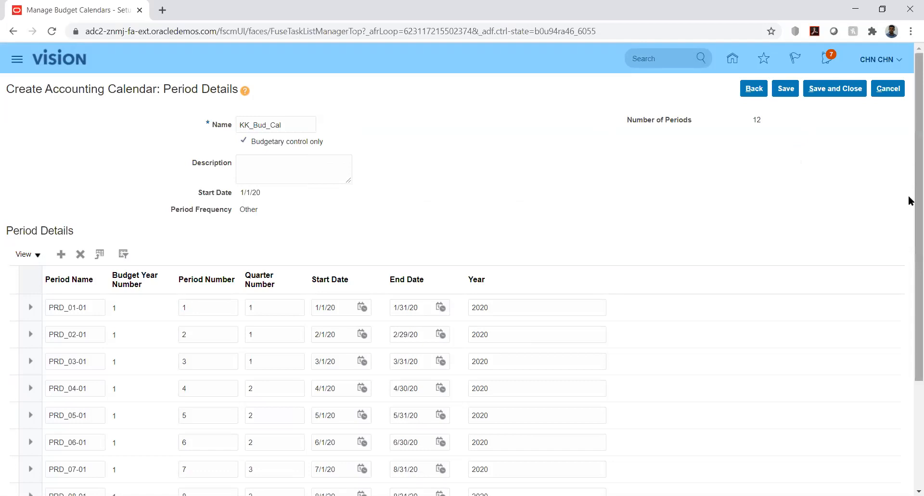
pyautogui.rightClick(909, 244)
pyautogui.click(874, 167)
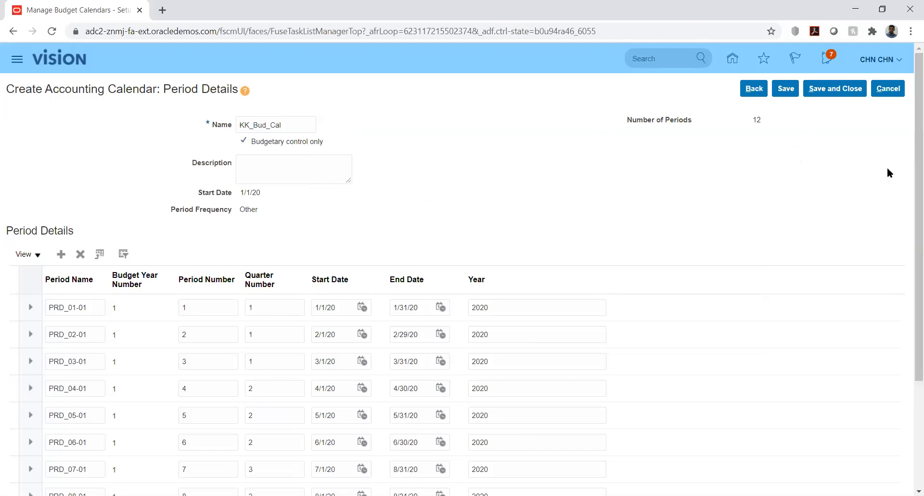
pyautogui.moveTo(910, 177); pyautogui.dragTo(908, 297)
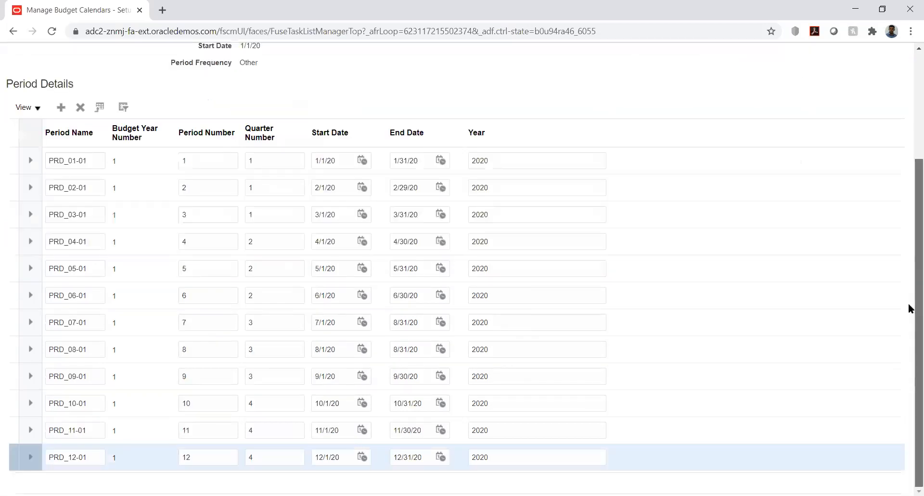
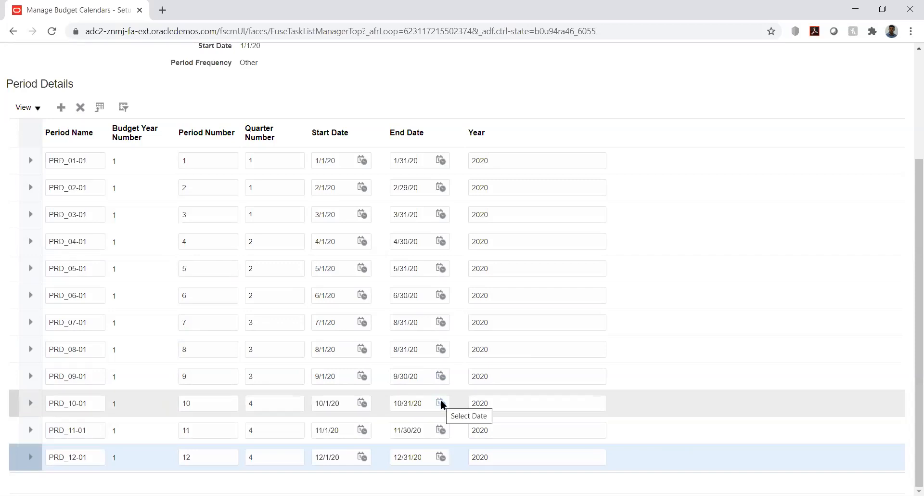
# Set PRD_07-01's end date to 7/31/20, correcting an initial July 30 pick, and save the calendar.
pyautogui.click(442, 320)
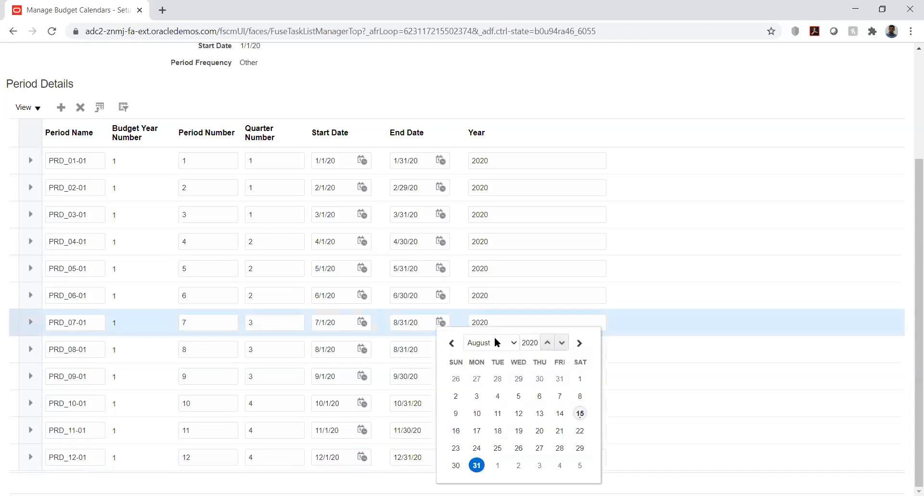
pyautogui.click(496, 342)
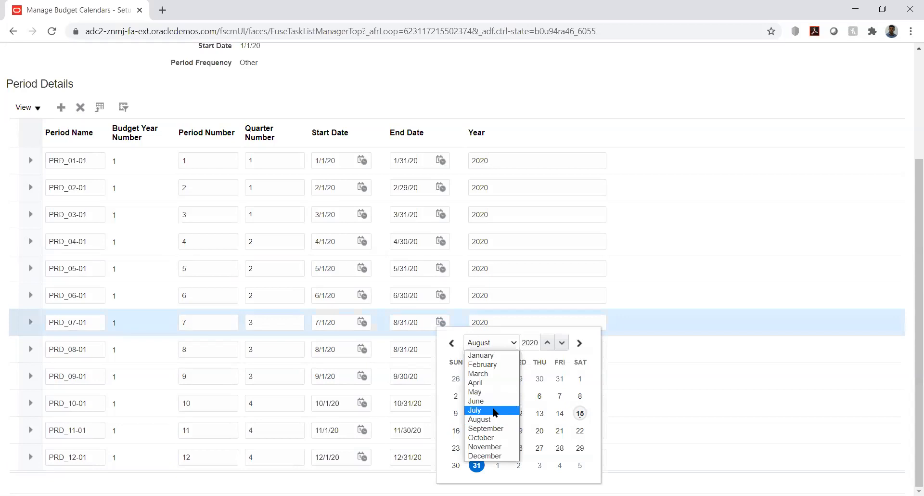
pyautogui.click(495, 410)
pyautogui.click(540, 448)
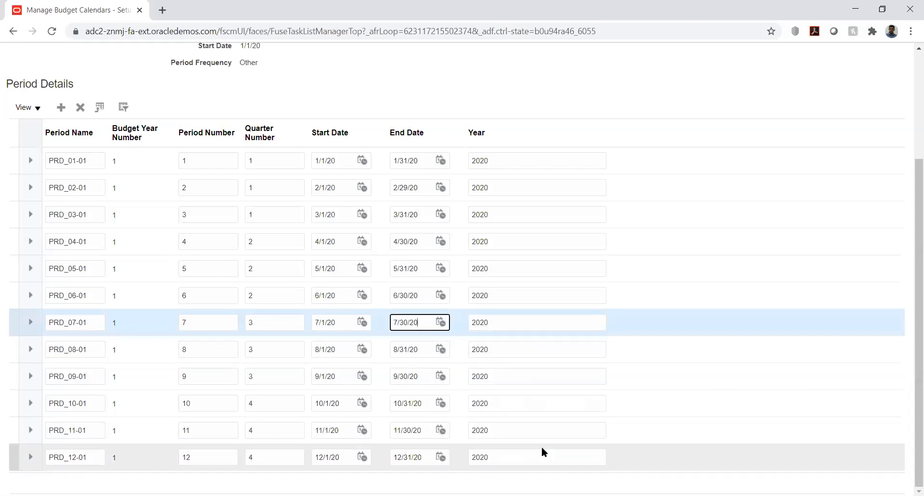
pyautogui.click(441, 323)
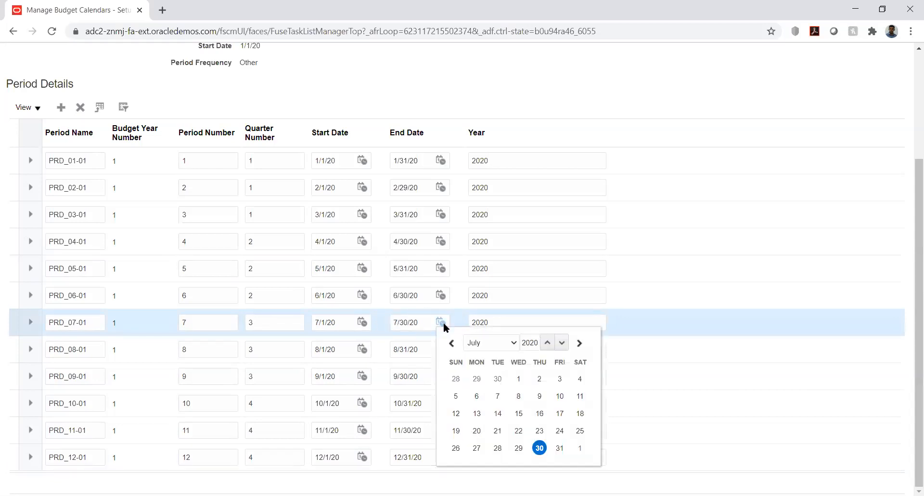
pyautogui.click(560, 448)
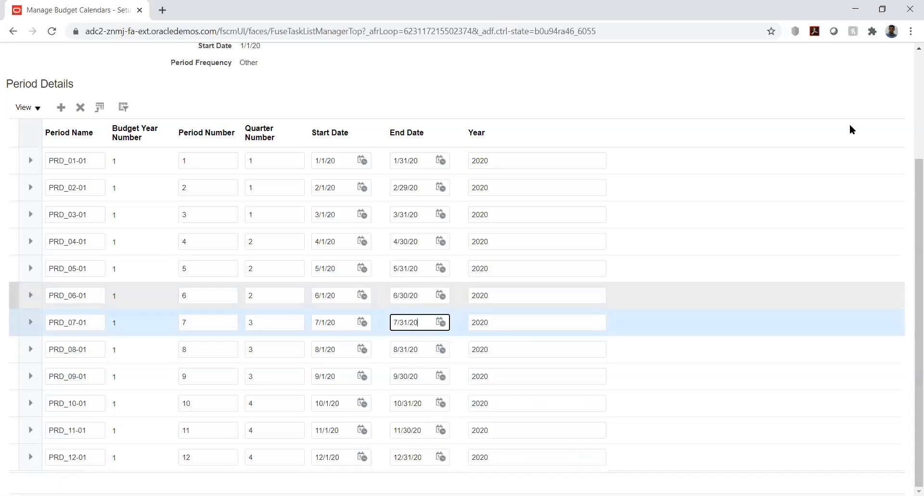
pyautogui.click(905, 94)
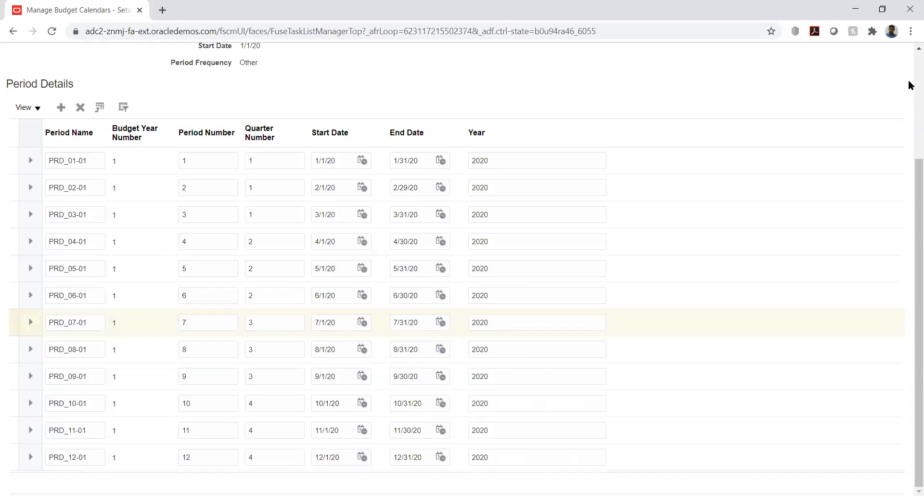
pyautogui.scroll(3, 910, 85)
pyautogui.click(786, 88)
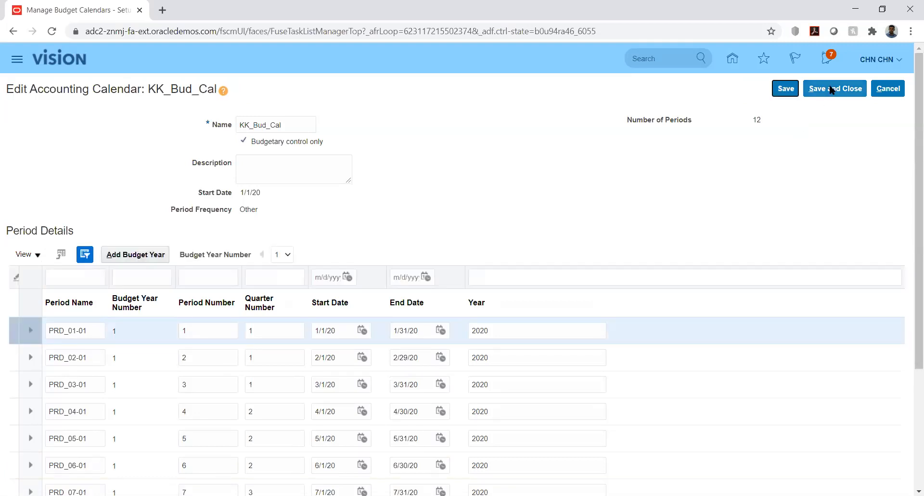
# Save and close KK_Bud_Cal, leave the accounting calendars list, and go to Manage Control Budgets.
pyautogui.click(832, 89)
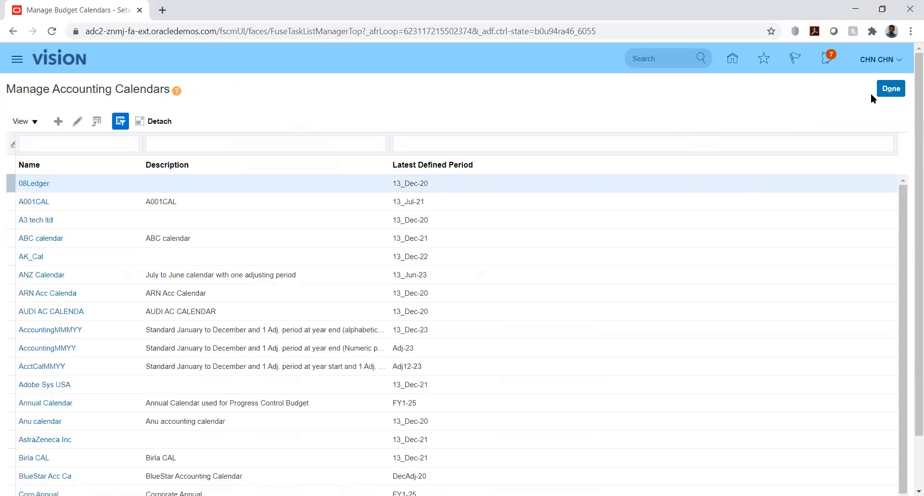
pyautogui.click(885, 90)
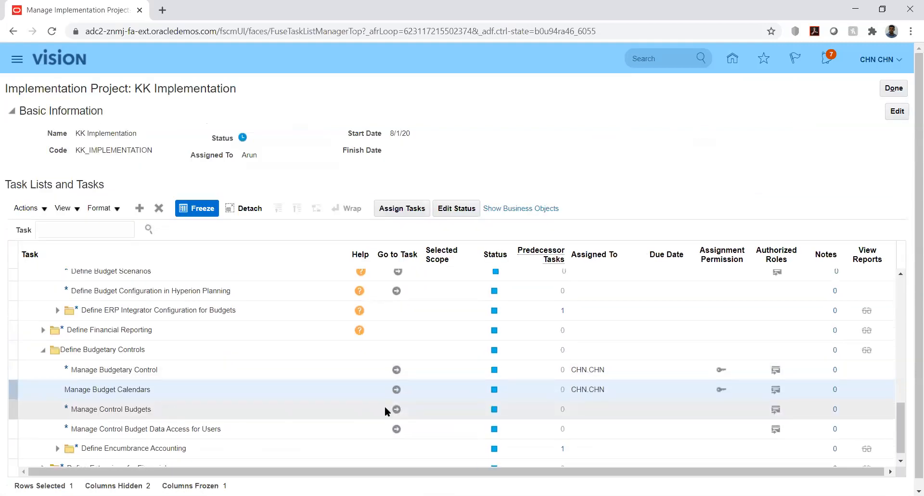
pyautogui.click(396, 409)
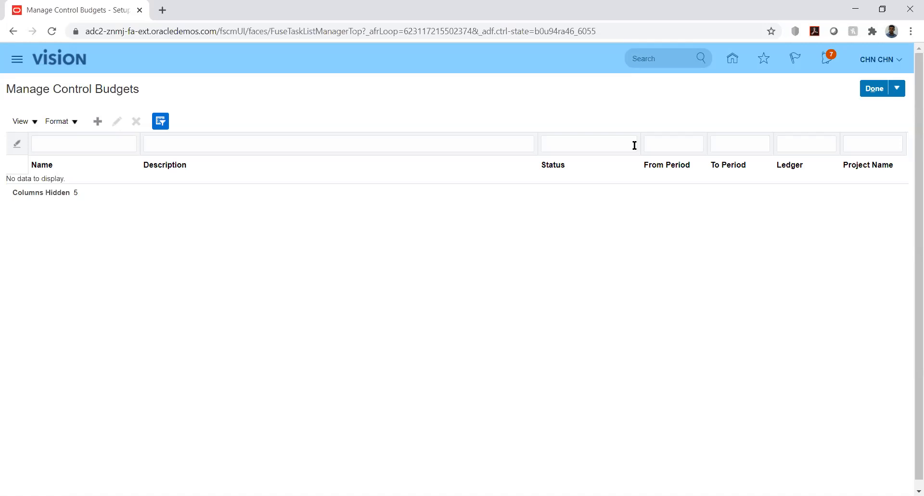
# Start a new control budget and name it KK_Budget.
pyautogui.click(98, 122)
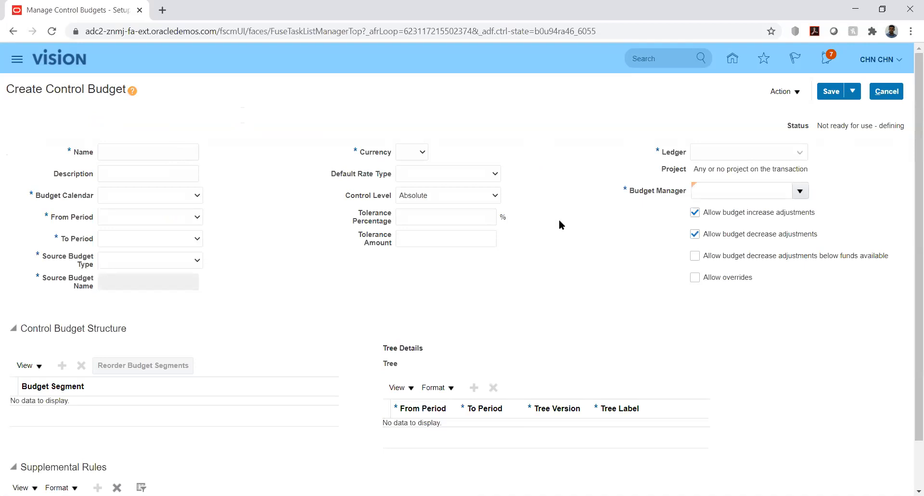
pyautogui.moveTo(909, 209); pyautogui.dragTo(910, 313)
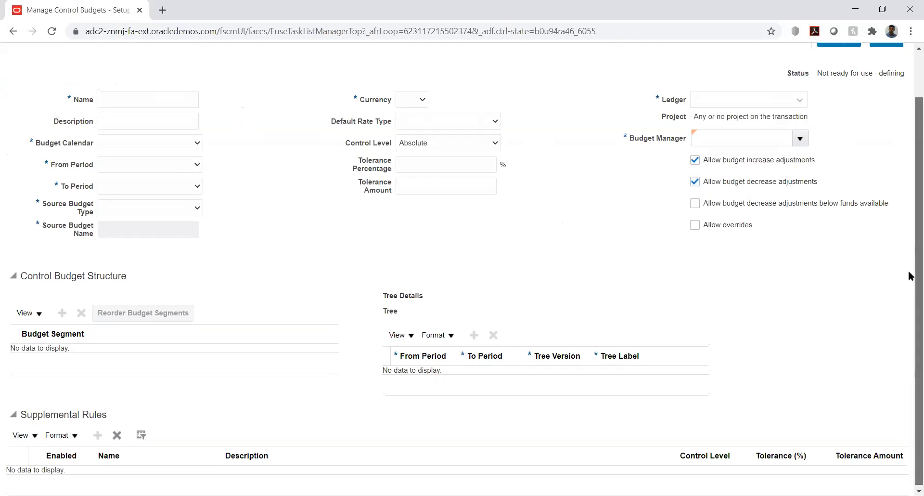
pyautogui.moveTo(909, 273); pyautogui.dragTo(909, 182)
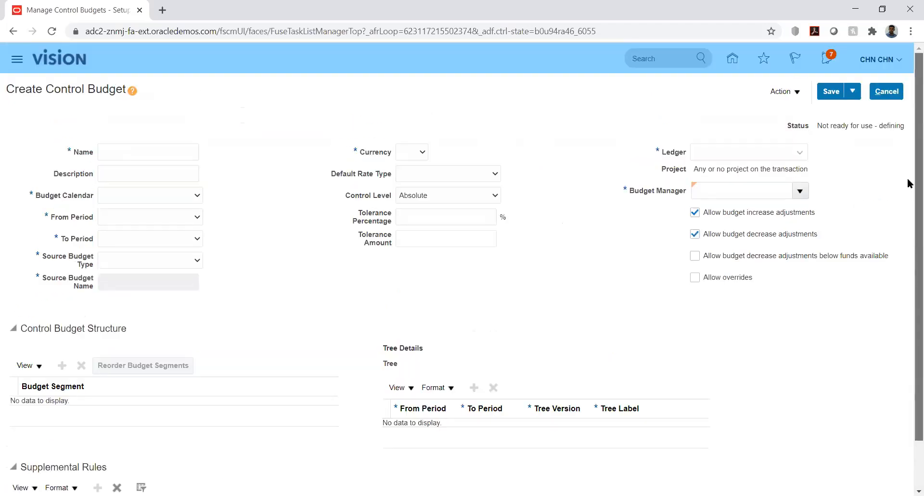
pyautogui.click(134, 153)
pyautogui.write('KK')
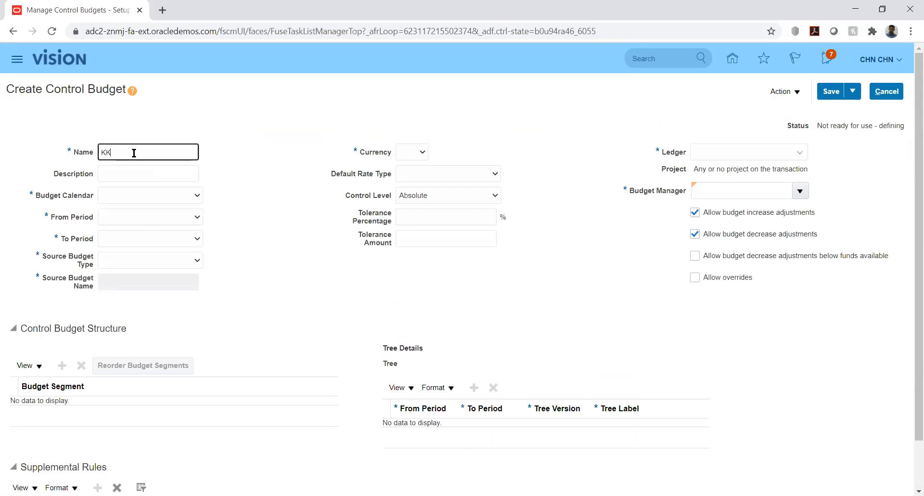
pyautogui.write('_Budget')
pyautogui.press('Tab')
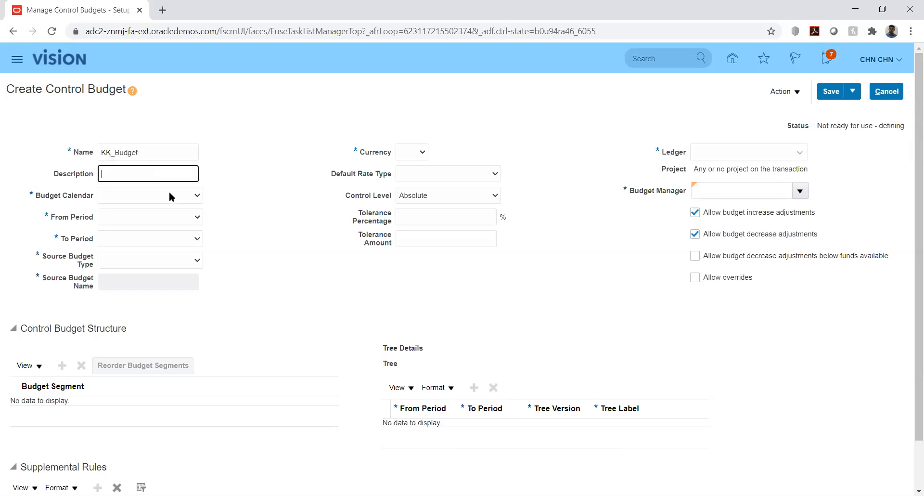
# Choose budget calendar KK_Bud_Cal with periods PRD_01-01 through PRD_12-01.
pyautogui.click(190, 196)
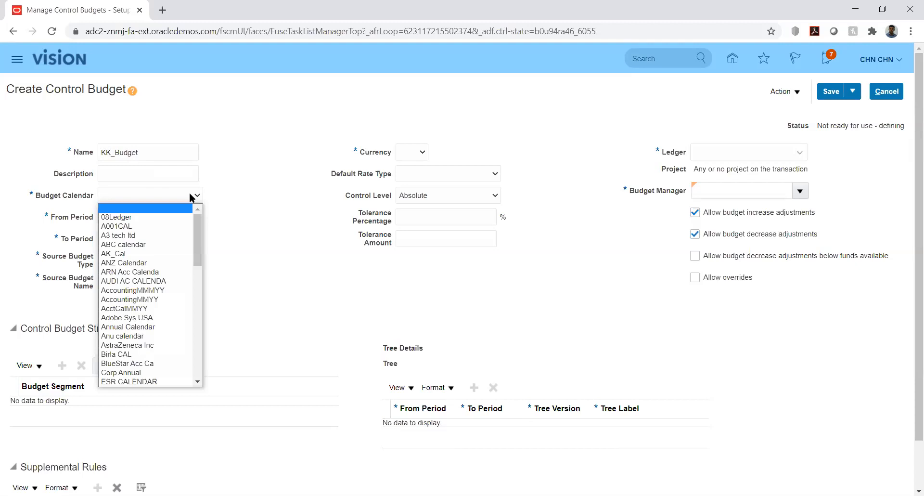
pyautogui.press('k')
pyautogui.press('k')
pyautogui.press('k')
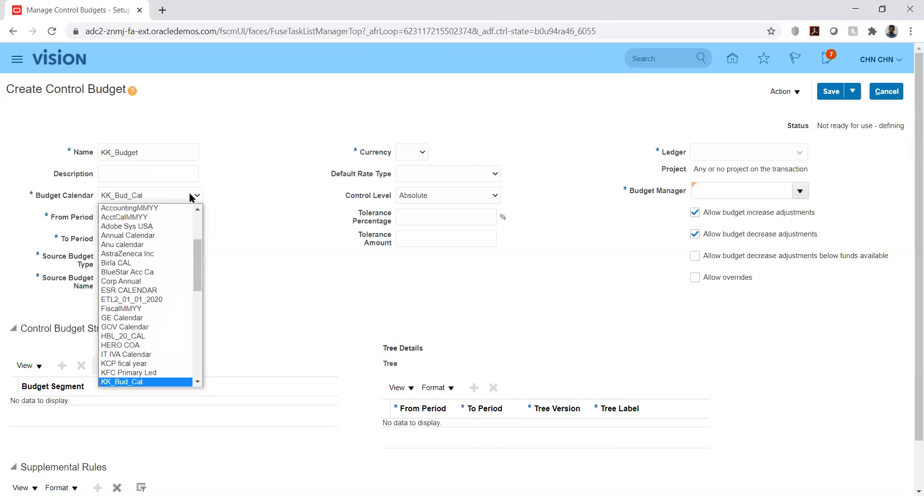
pyautogui.press('Return')
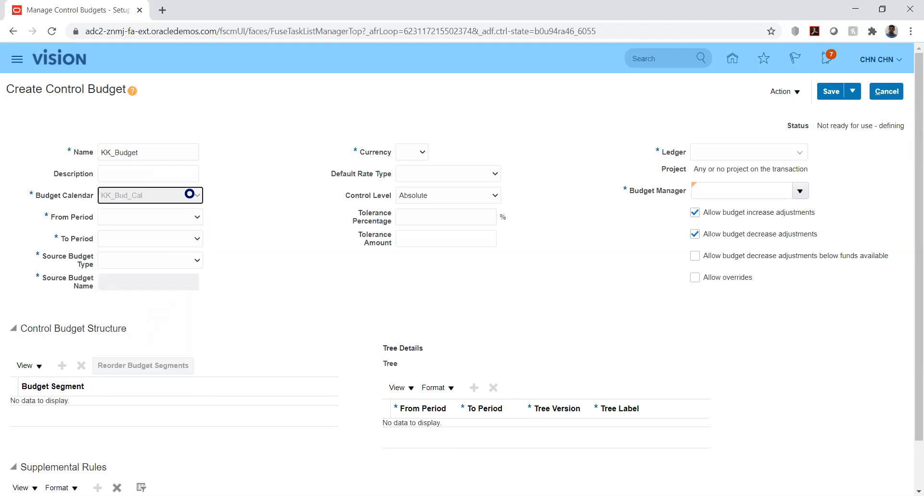
pyautogui.click(196, 217)
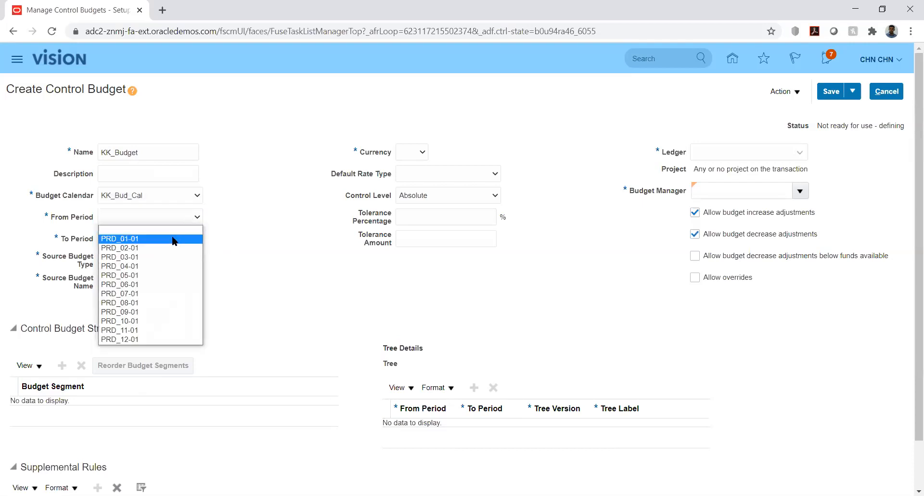
pyautogui.click(195, 238)
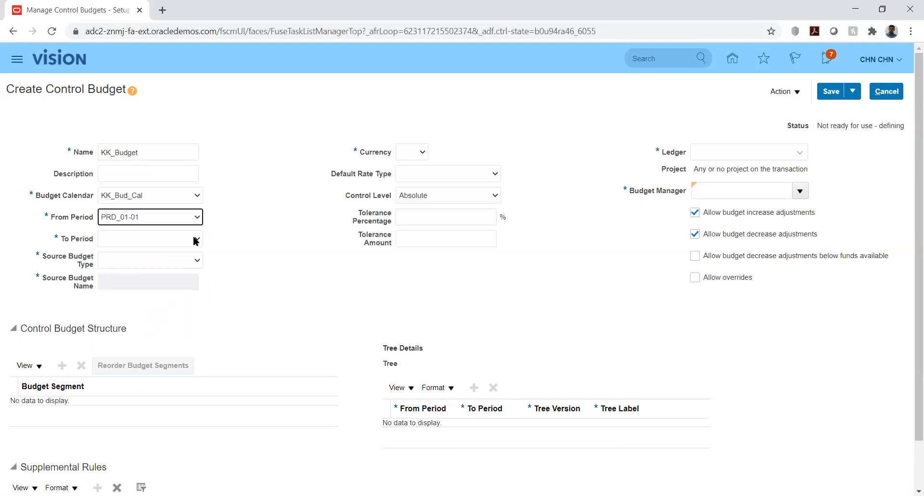
pyautogui.click(196, 239)
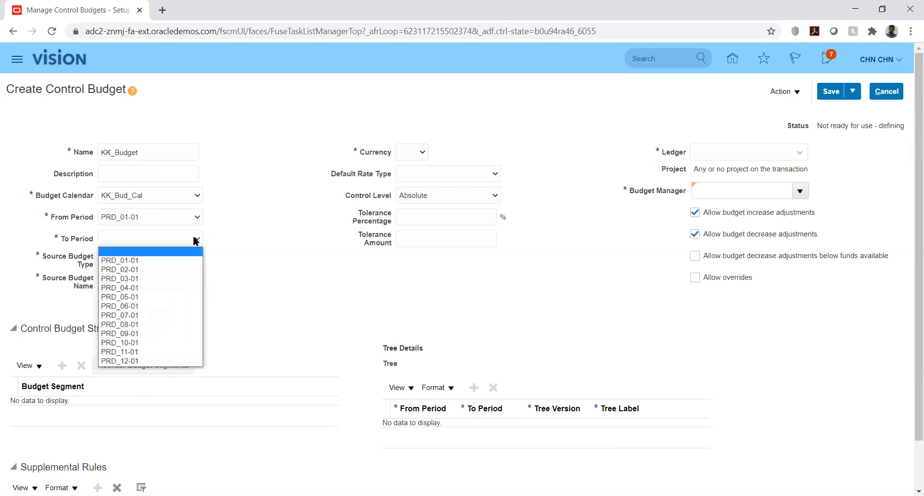
pyautogui.click(146, 361)
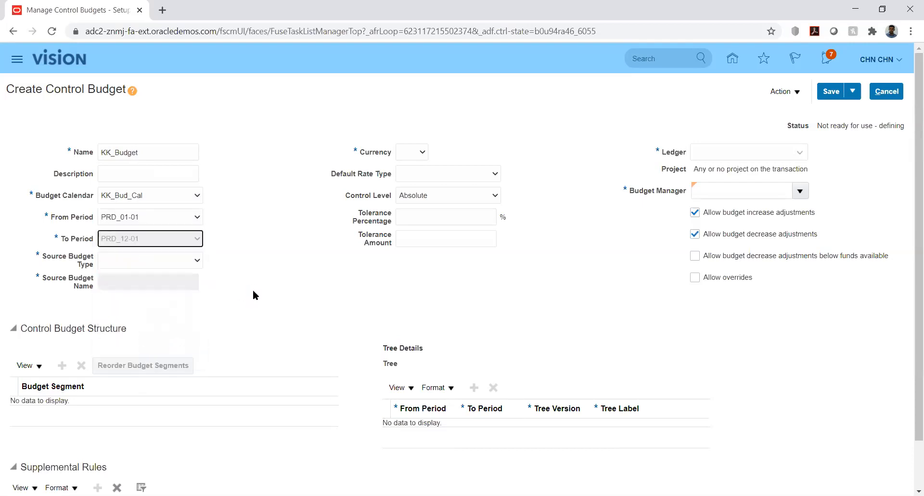
# Try Hyperion Planning as Source Budget Type, then switch it to Control budget.
pyautogui.click(192, 262)
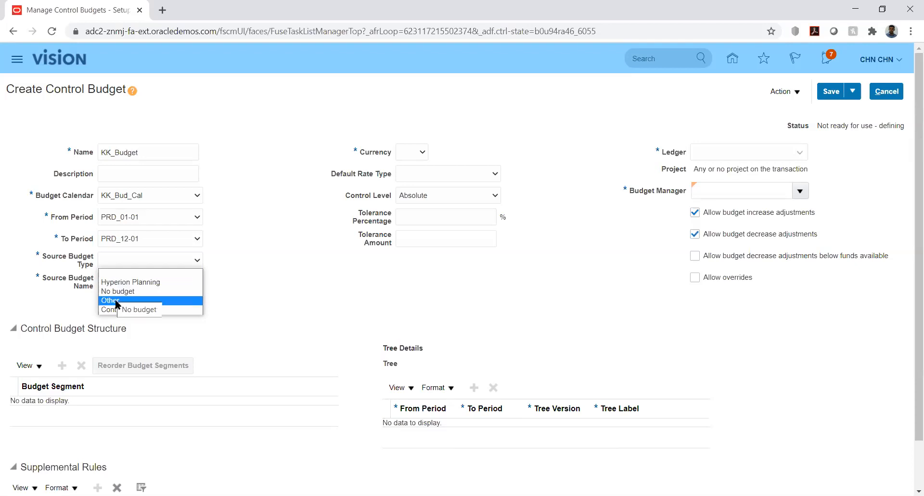
pyautogui.click(168, 286)
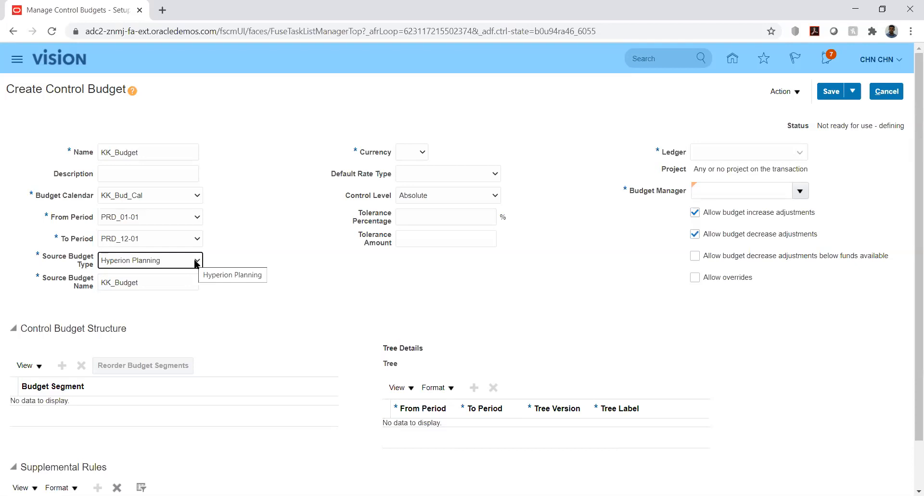
pyautogui.click(197, 263)
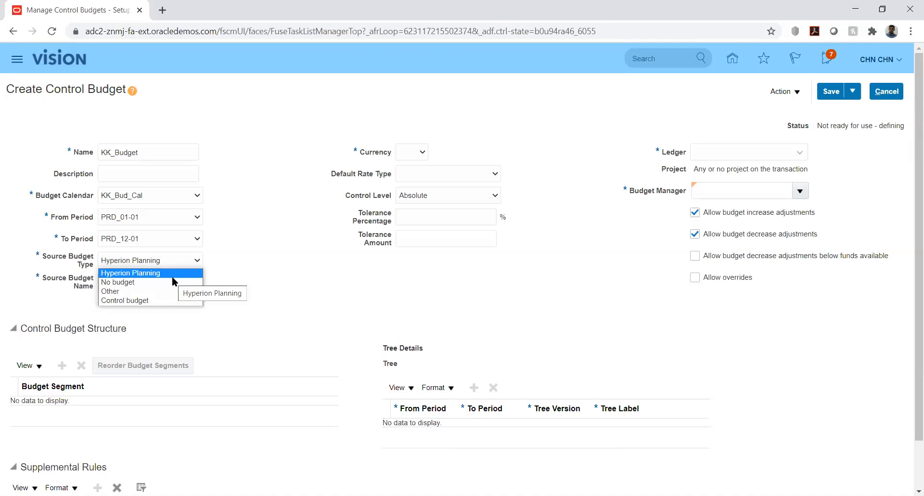
pyautogui.click(149, 300)
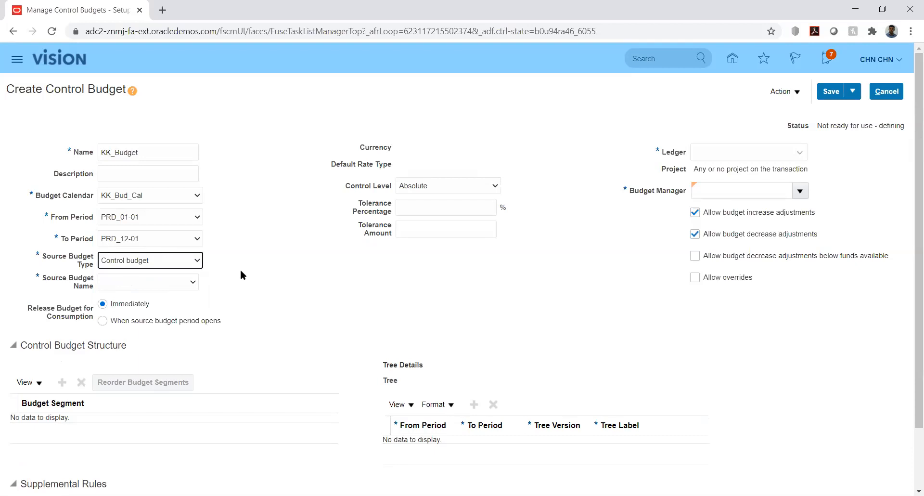
# Review the Source Budget Type and Source Budget Name lists, then choose Other as source type.
pyautogui.click(193, 264)
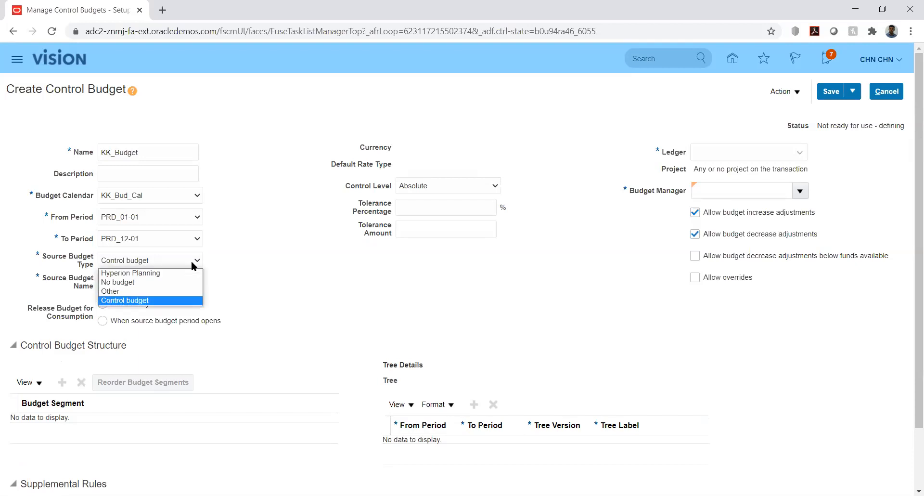
pyautogui.click(232, 260)
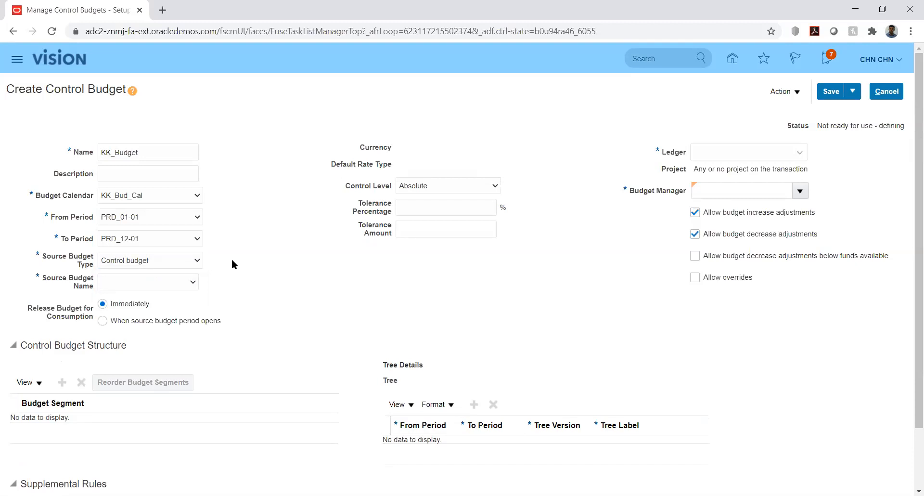
pyautogui.click(194, 263)
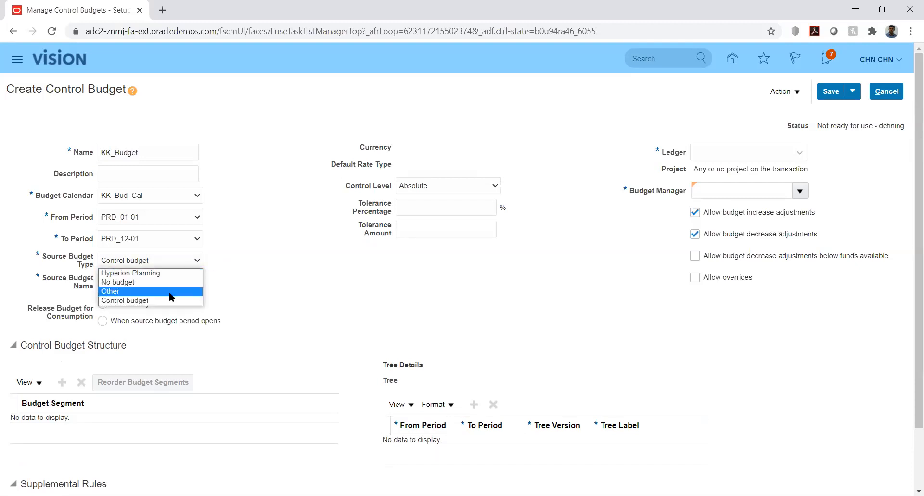
pyautogui.click(244, 296)
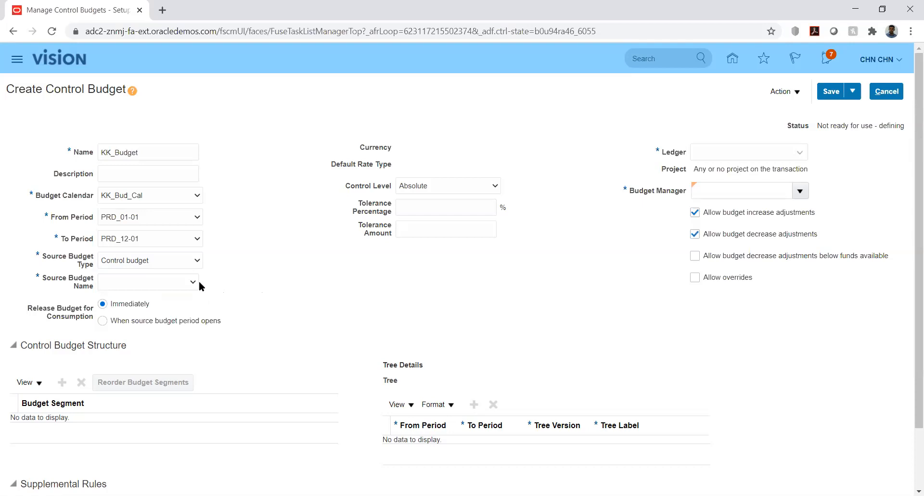
pyautogui.click(184, 286)
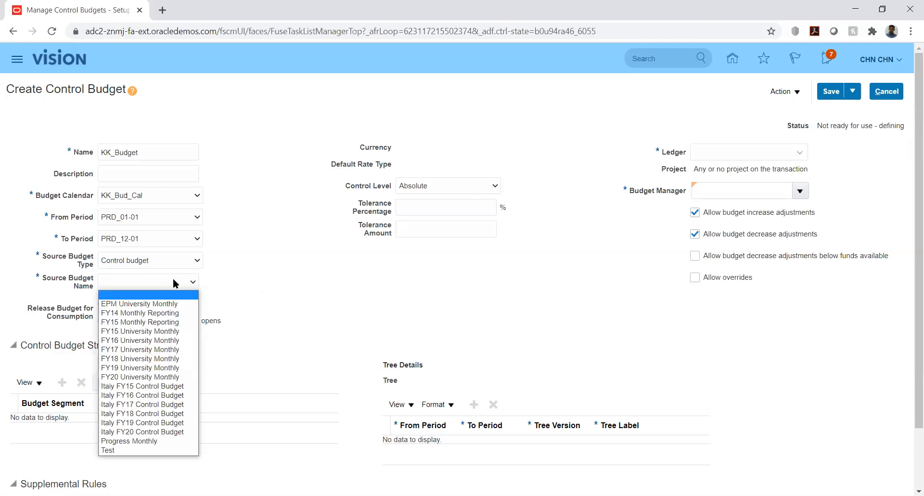
pyautogui.click(217, 272)
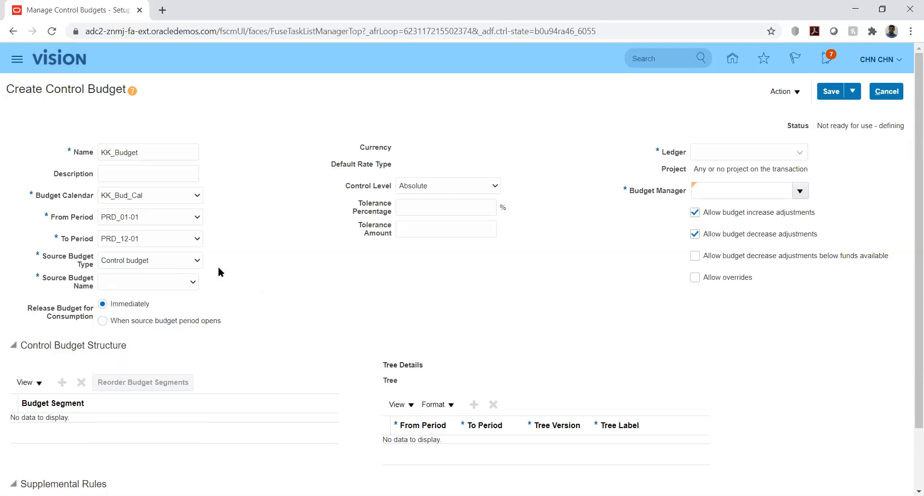
pyautogui.click(183, 257)
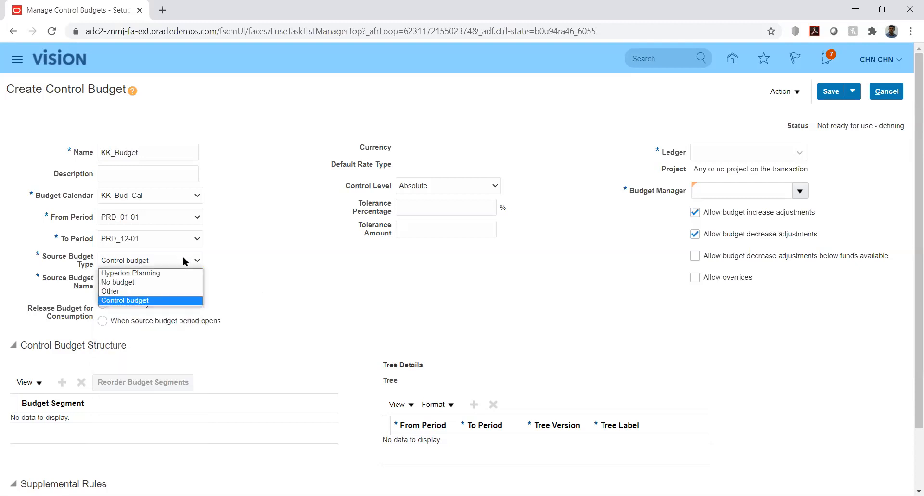
pyautogui.click(165, 292)
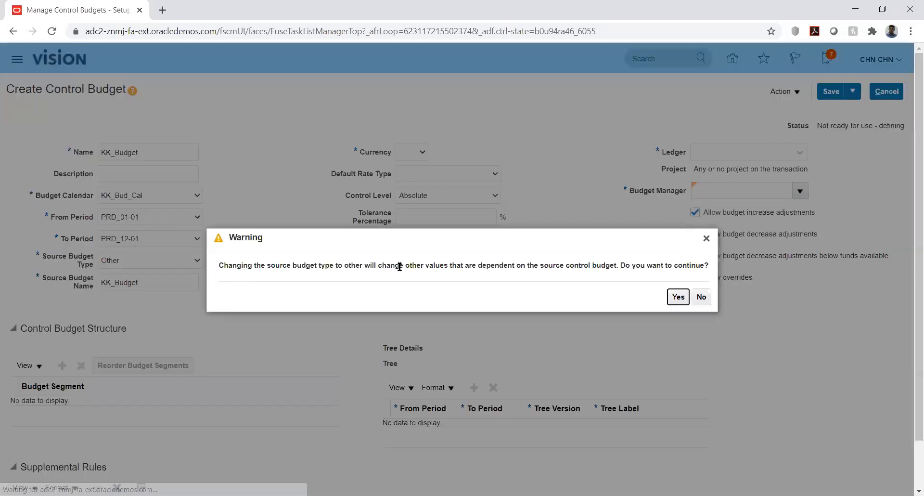
# Confirm the switch to source type Other and set the currency to USD - US Dollar.
pyautogui.click(678, 297)
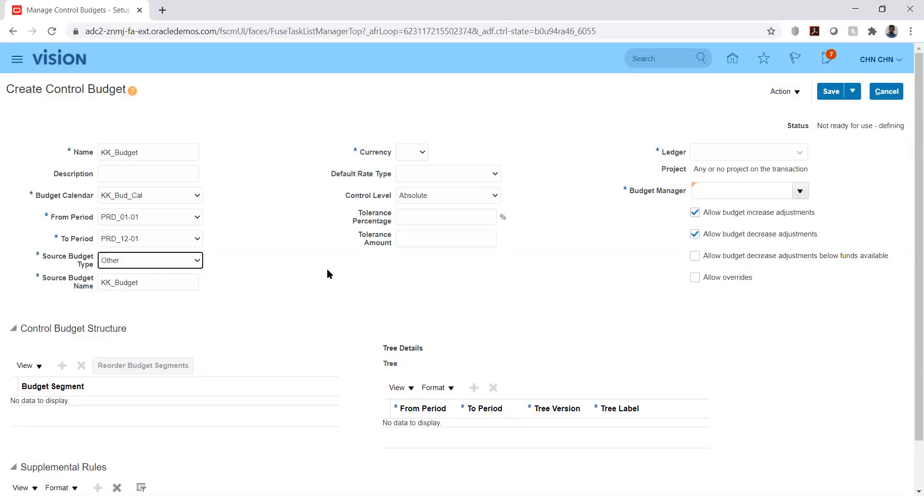
pyautogui.click(288, 254)
pyautogui.click(409, 151)
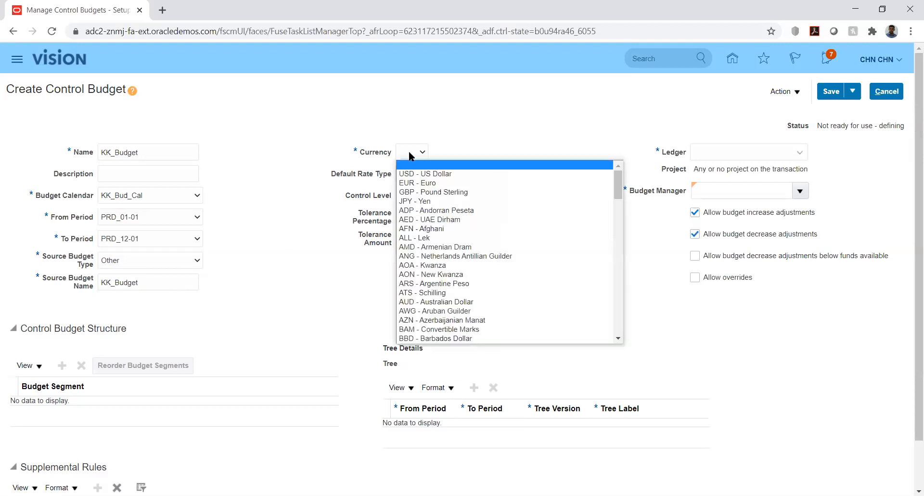
pyautogui.click(411, 174)
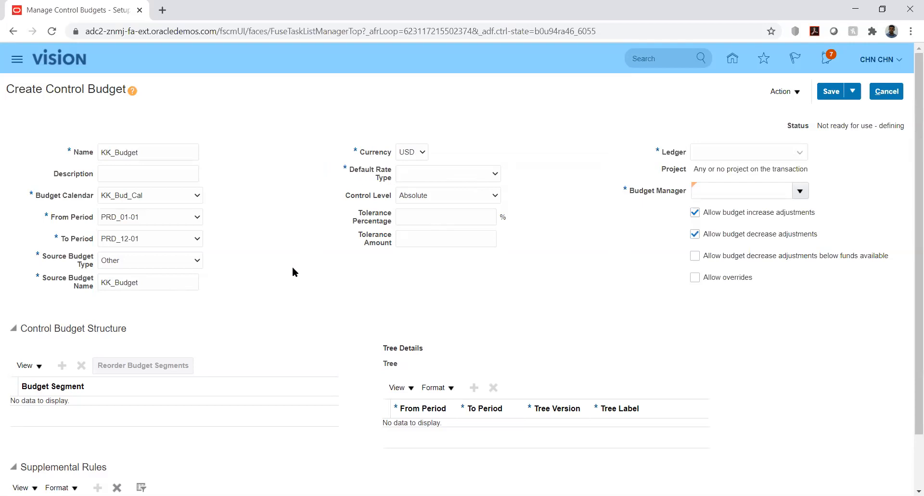
# Keep Source Budget Type as Other and set Default Rate Type to Corporate.
pyautogui.click(172, 264)
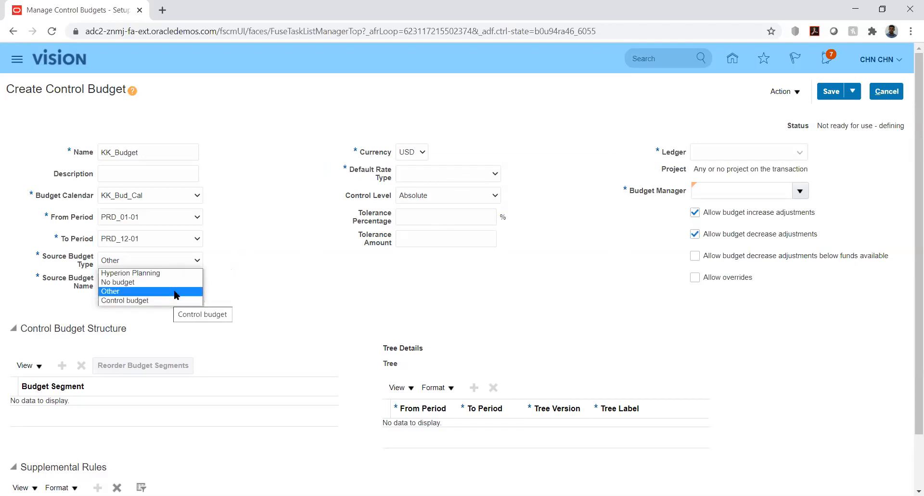
pyautogui.click(283, 218)
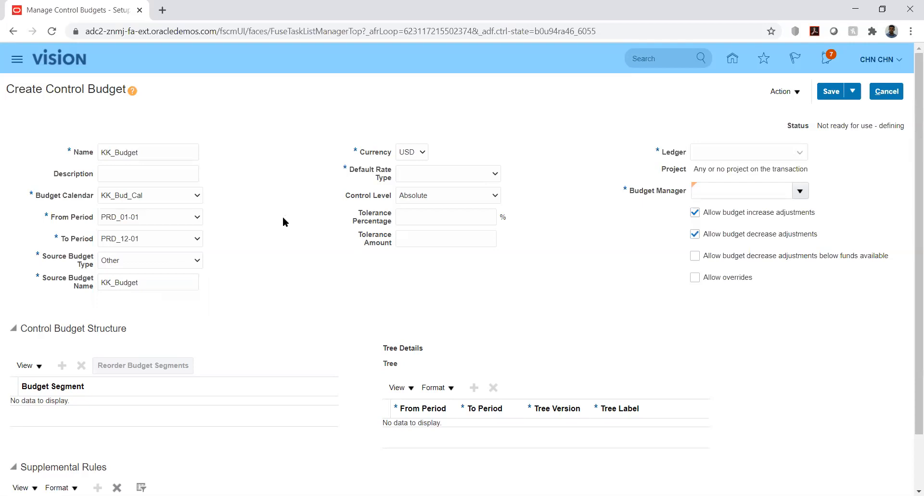
pyautogui.click(456, 175)
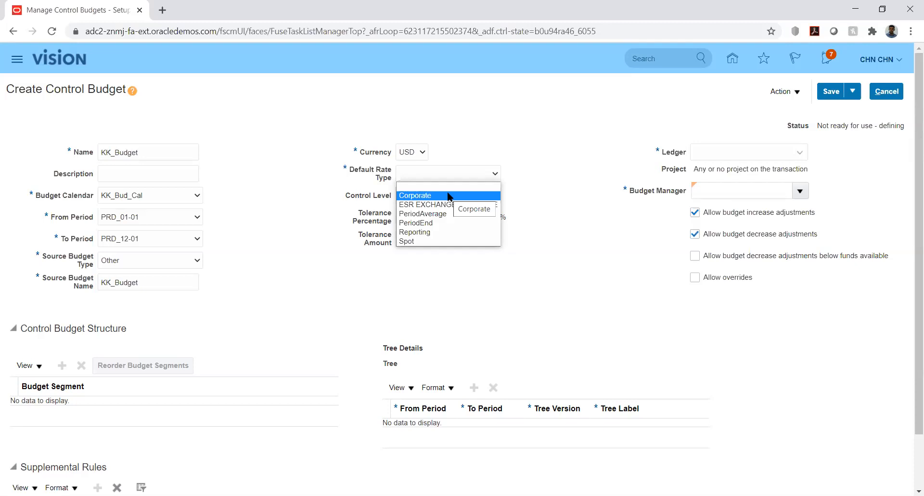
pyautogui.click(448, 195)
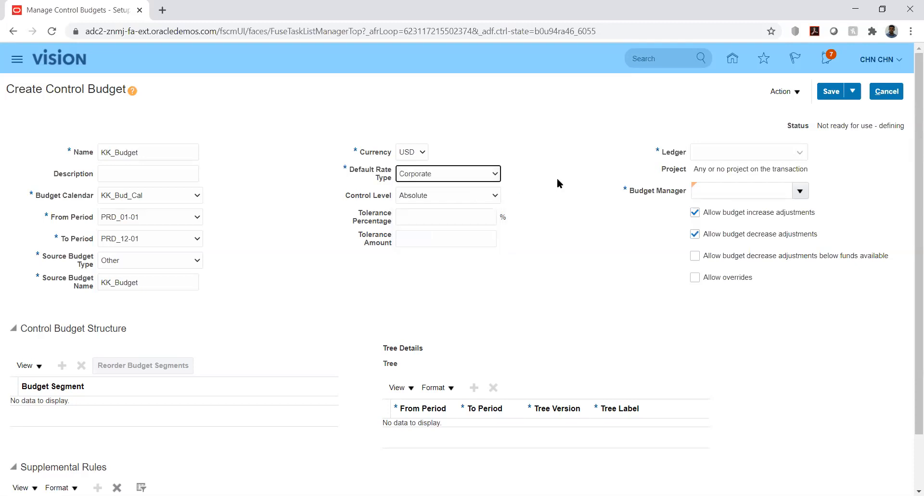
pyautogui.click(534, 186)
pyautogui.click(481, 196)
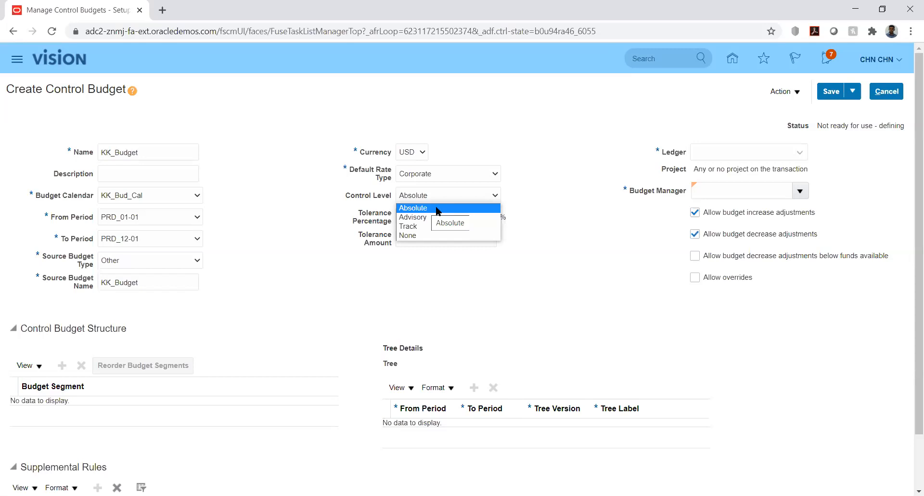
# Set the ledger to KK_Ledger, keeping Control Level at Absolute.
pyautogui.click(438, 209)
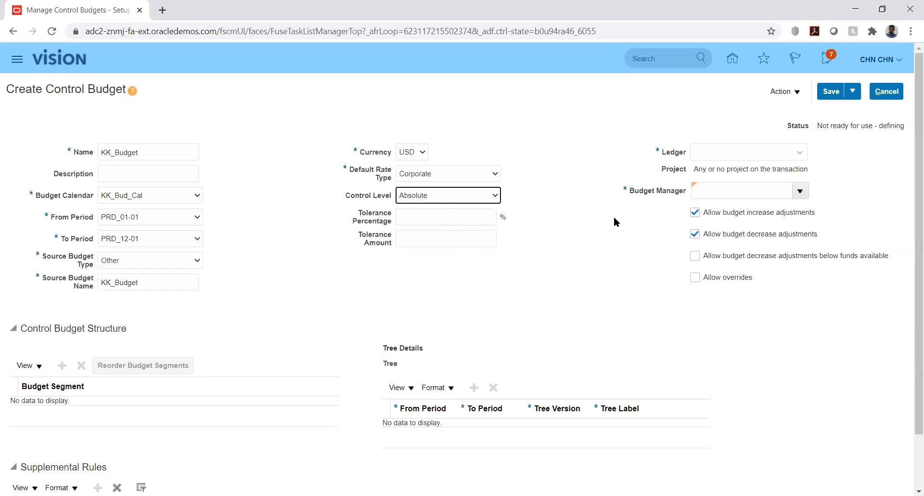
pyautogui.click(800, 155)
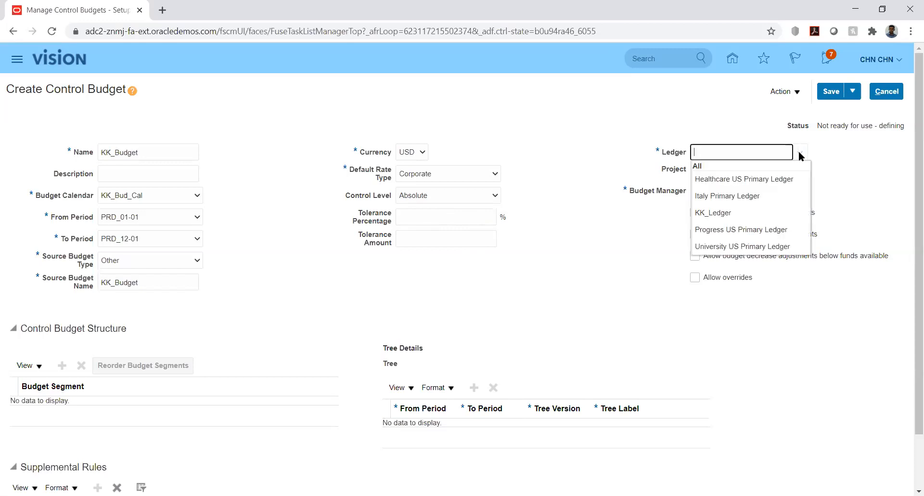
pyautogui.click(721, 214)
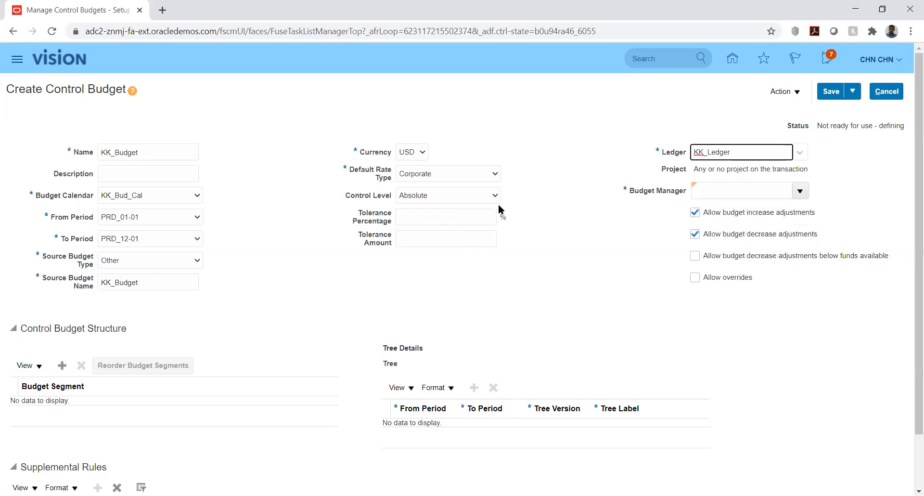
pyautogui.click(487, 195)
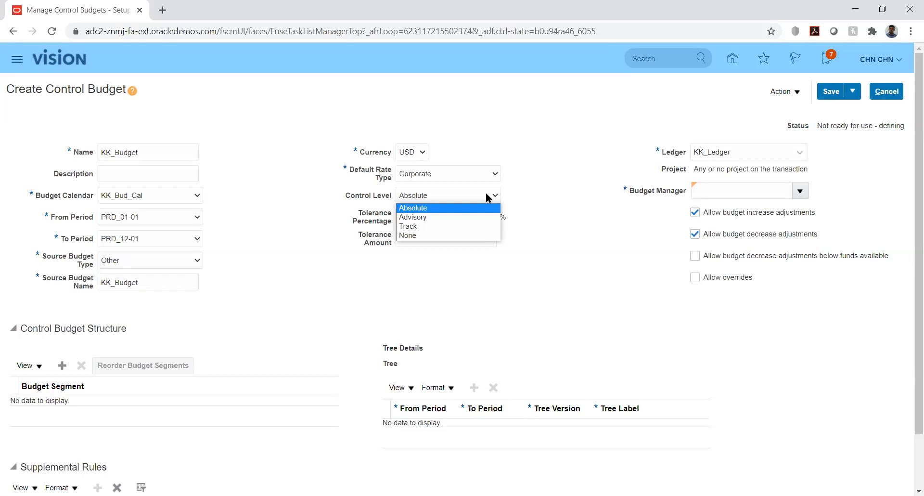
pyautogui.click(457, 210)
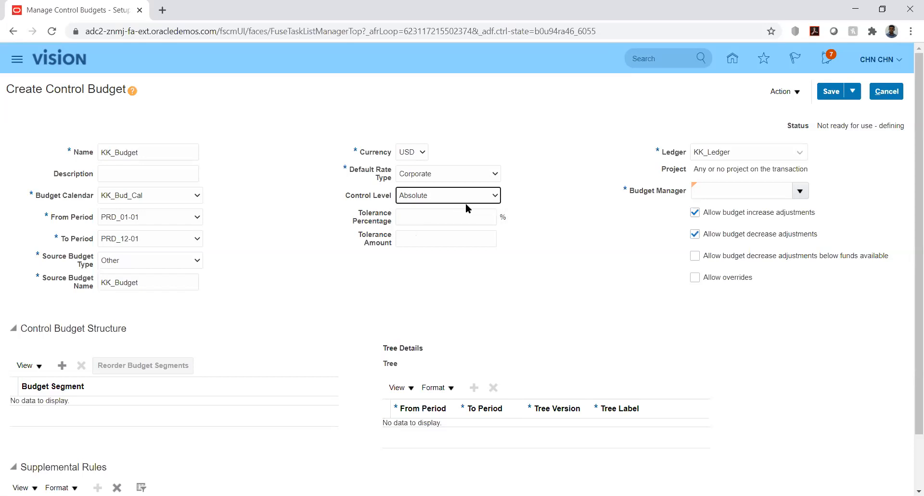
pyautogui.click(559, 180)
# Search budget managers by user name, close the search, and cancel creating the control budget.
pyautogui.click(801, 191)
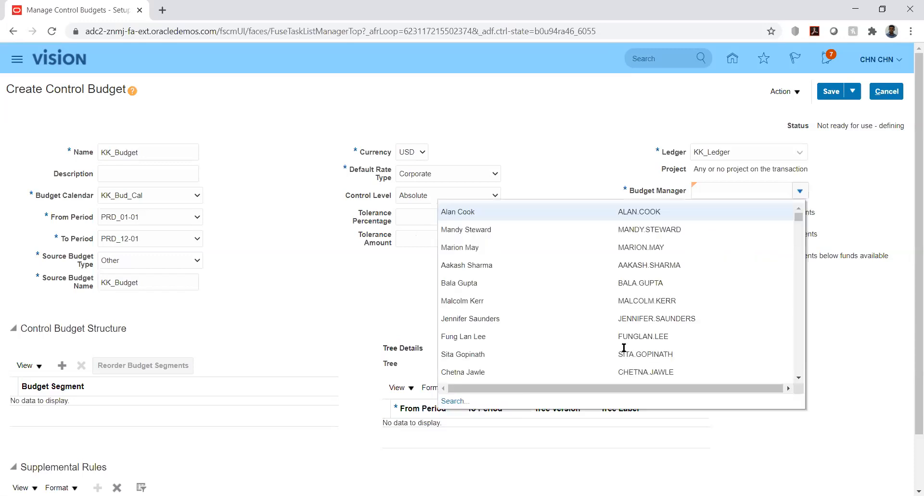
pyautogui.click(457, 402)
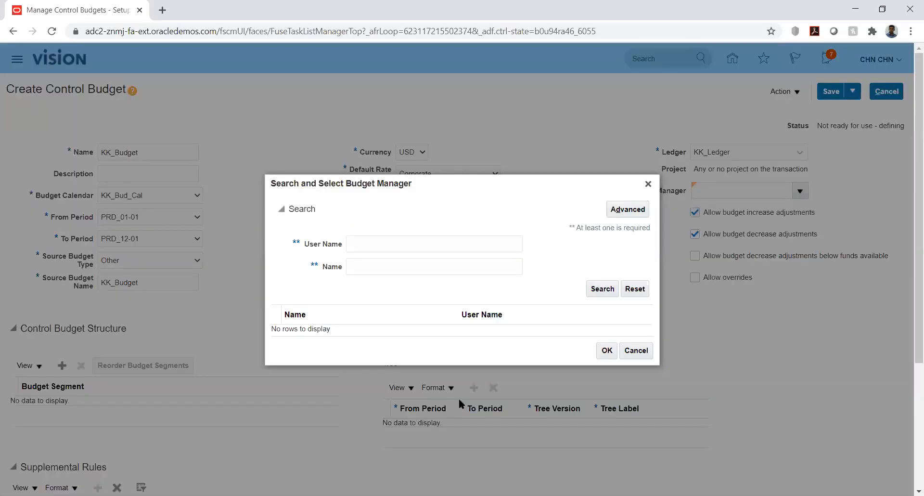
pyautogui.click(399, 244)
pyautogui.write('CHN ')
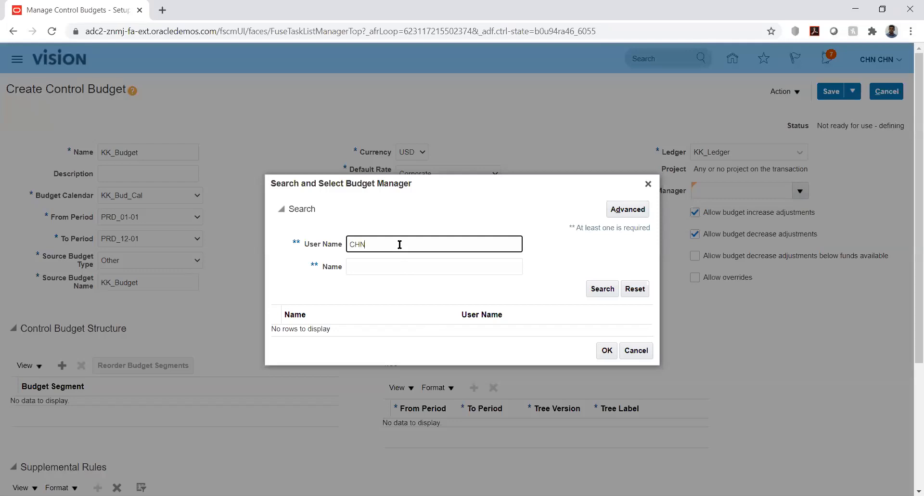
pyautogui.write('CHN')
pyautogui.doubleClick(400, 244)
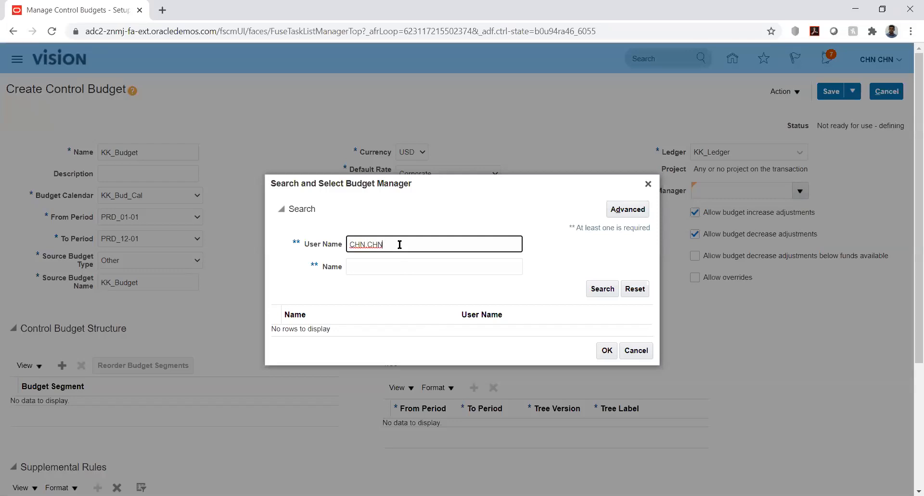
pyautogui.click(602, 289)
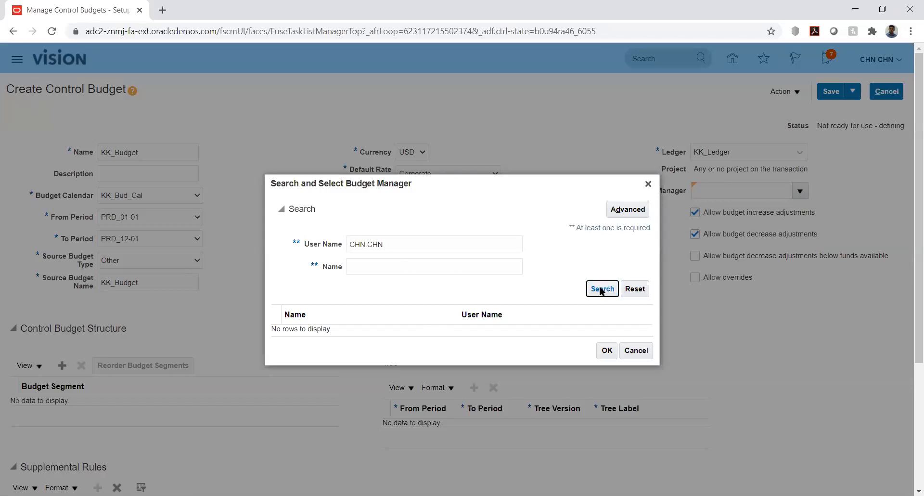
pyautogui.click(648, 183)
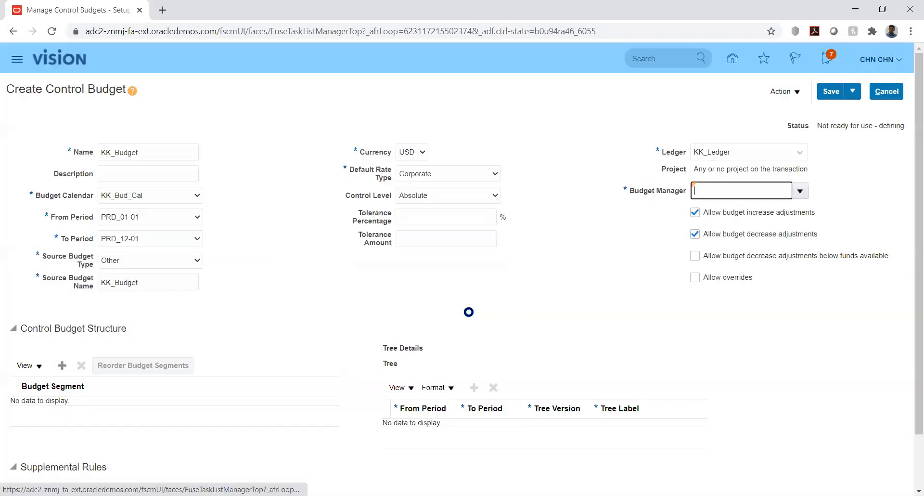
pyautogui.click(592, 280)
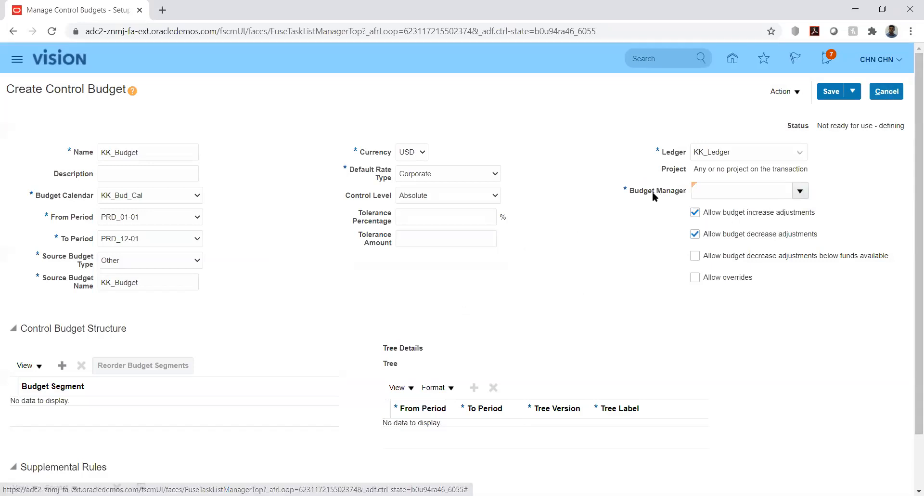
pyautogui.click(888, 91)
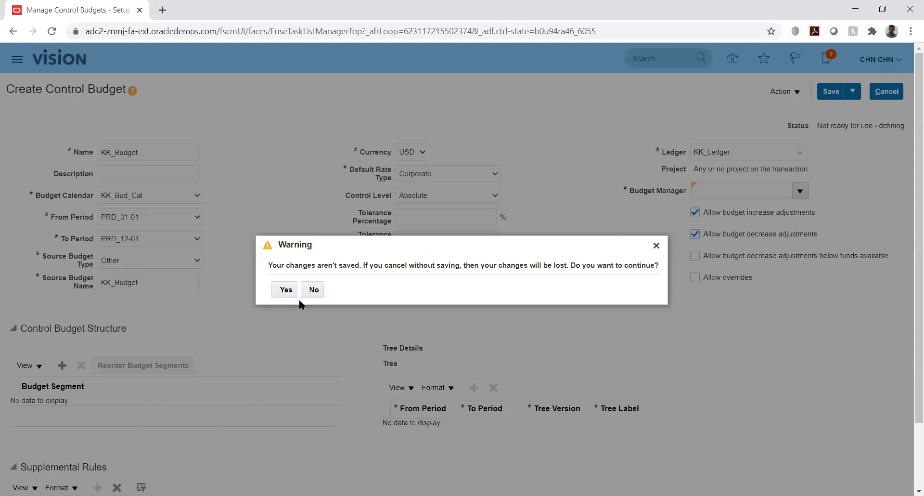
# Discard the unsaved KK_Budget, leave Control Budgets for the home page, and show the Navigator.
pyautogui.click(285, 290)
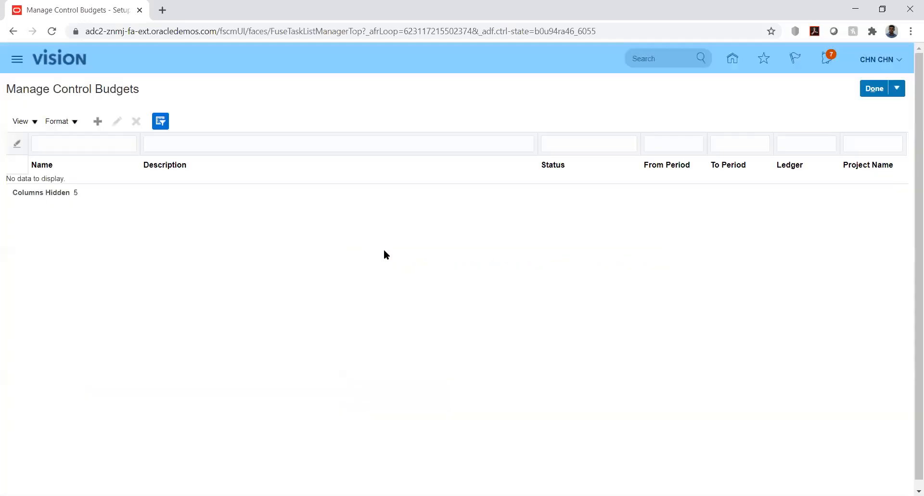
pyautogui.click(732, 59)
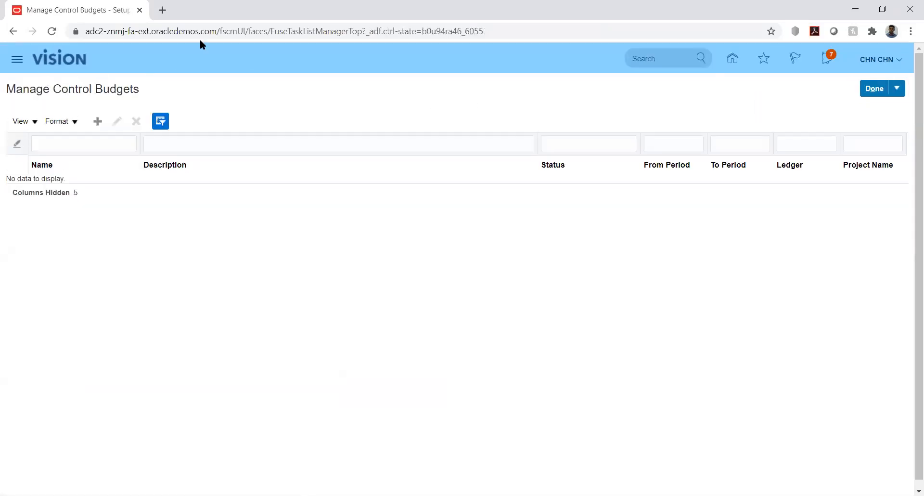
pyautogui.click(870, 90)
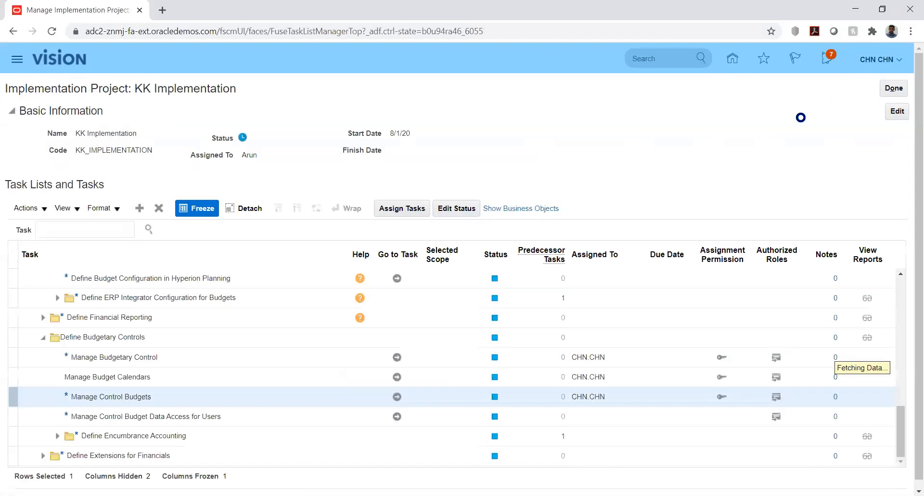
pyautogui.click(733, 60)
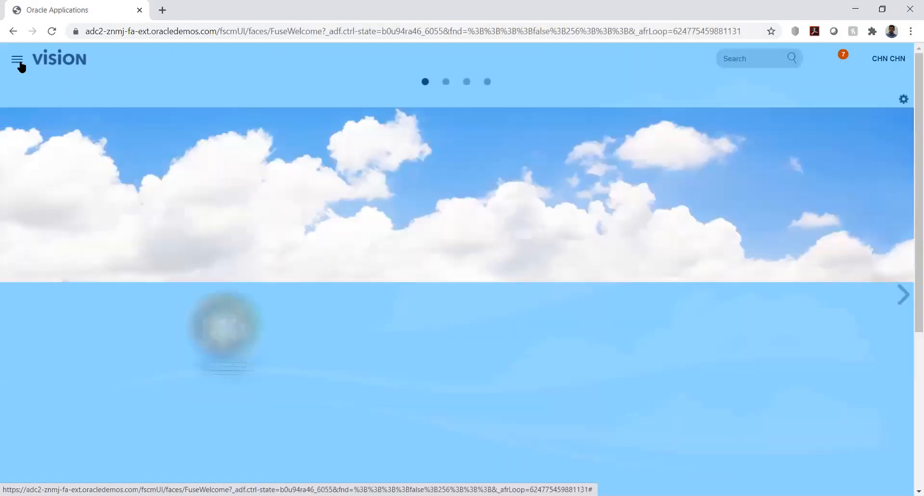
pyautogui.click(19, 64)
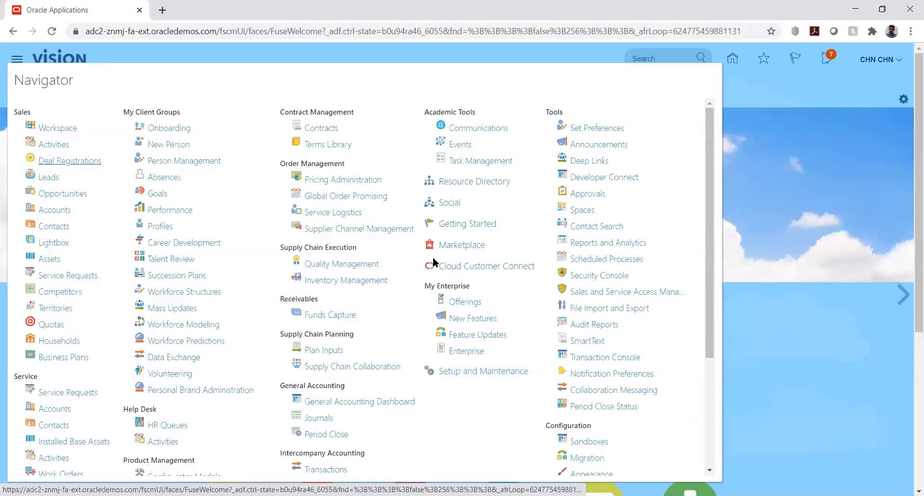
# Close a stray new-process dialog in Scheduled Processes and open the Security Console's Roles page.
pyautogui.click(601, 260)
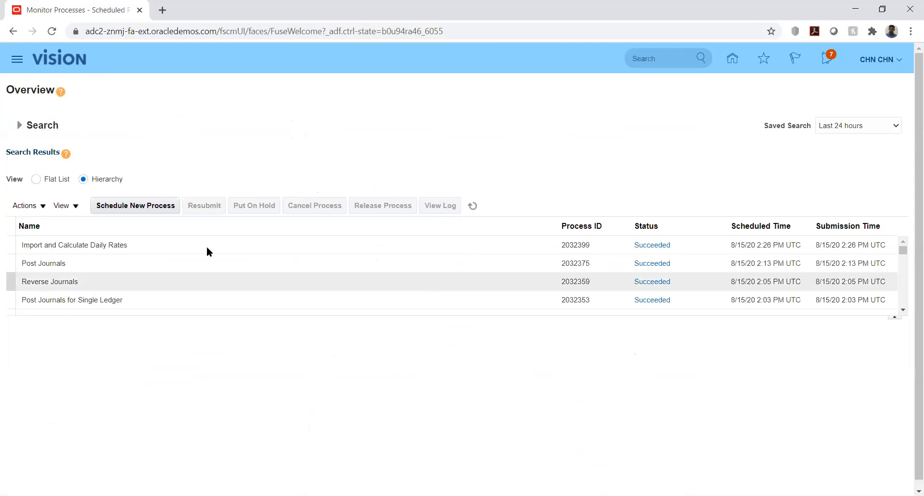
pyautogui.click(134, 206)
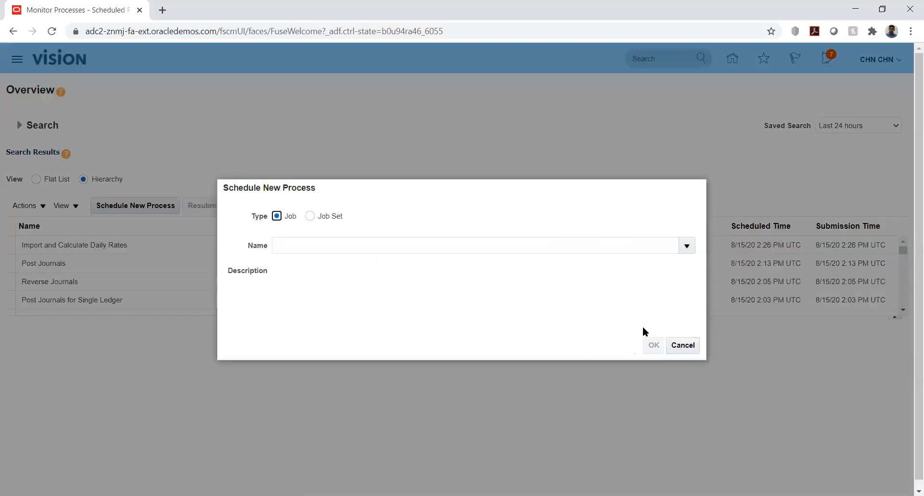
pyautogui.click(683, 345)
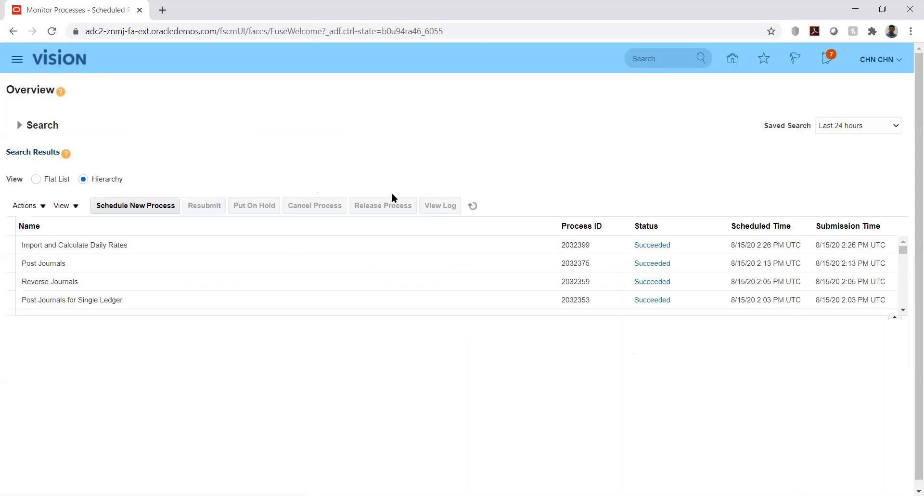
pyautogui.click(600, 275)
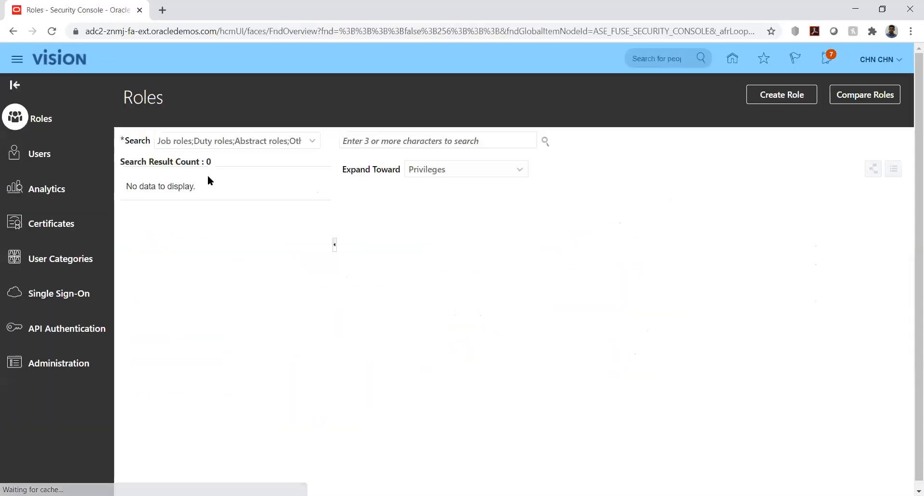
# Search Users for the signed-in user's user name and open that account in edit mode.
pyautogui.click(47, 153)
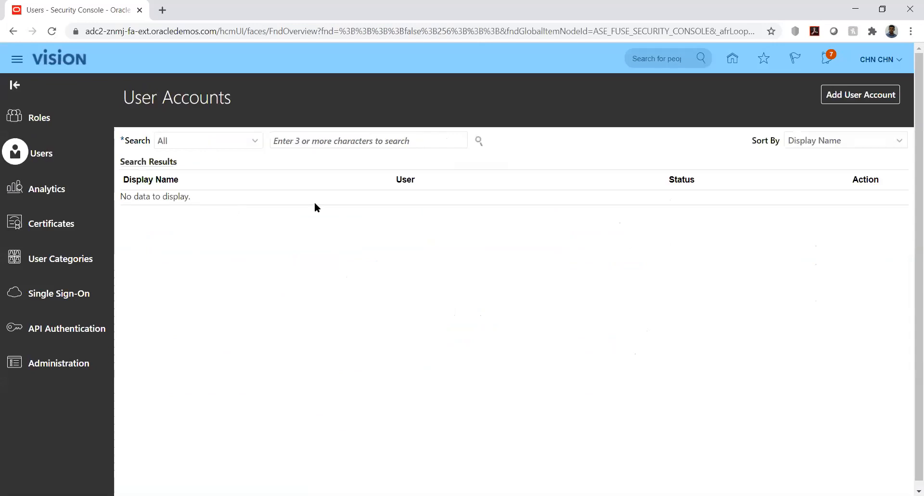
pyautogui.click(350, 142)
pyautogui.write('CHN.CHN')
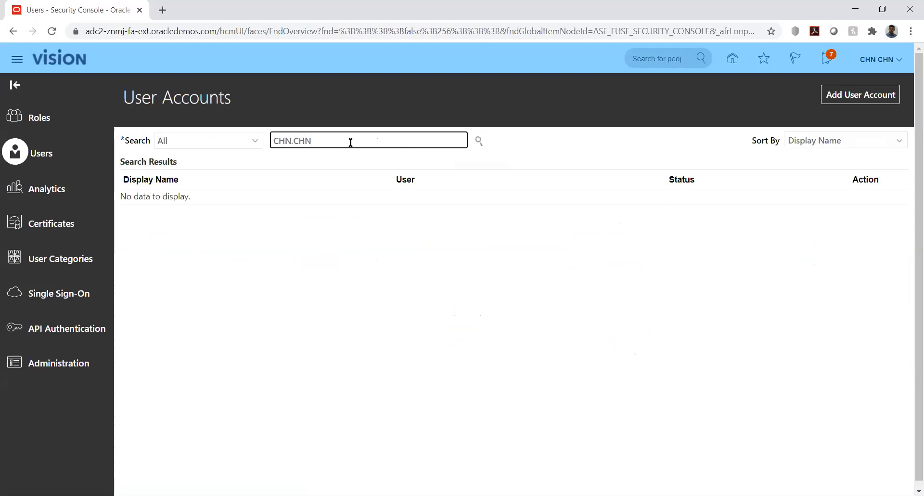
pyautogui.press('Return')
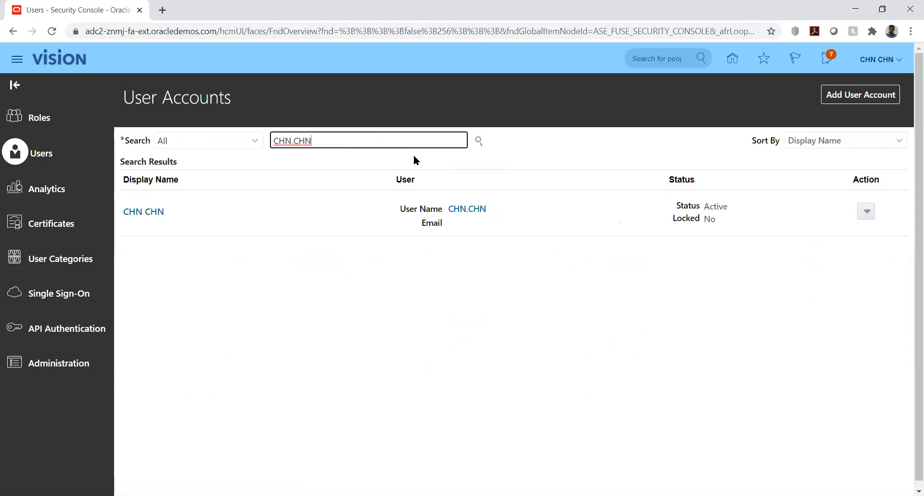
pyautogui.click(142, 213)
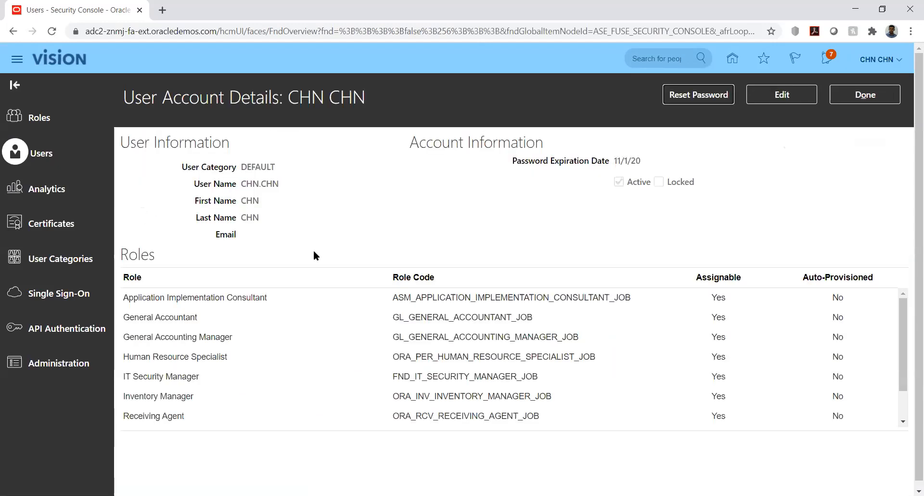
pyautogui.click(770, 99)
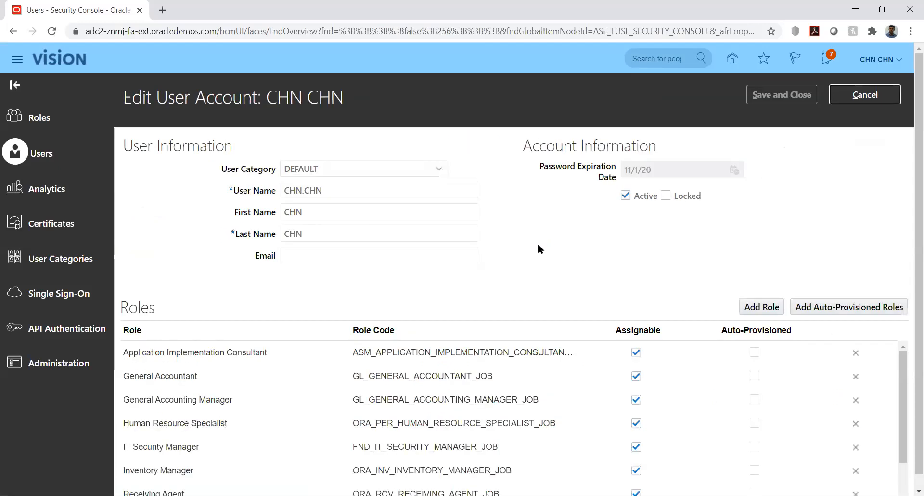
# Add the Budget Manager role to the user's account.
pyautogui.click(761, 308)
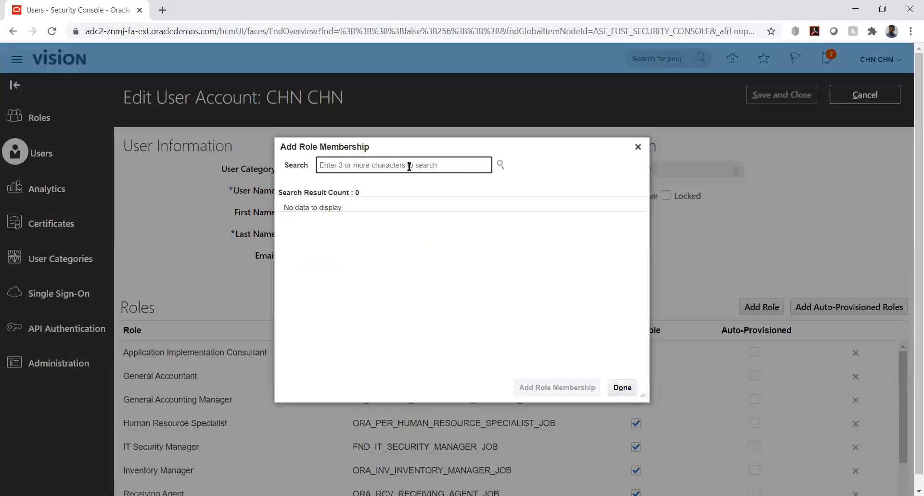
pyautogui.write('bud')
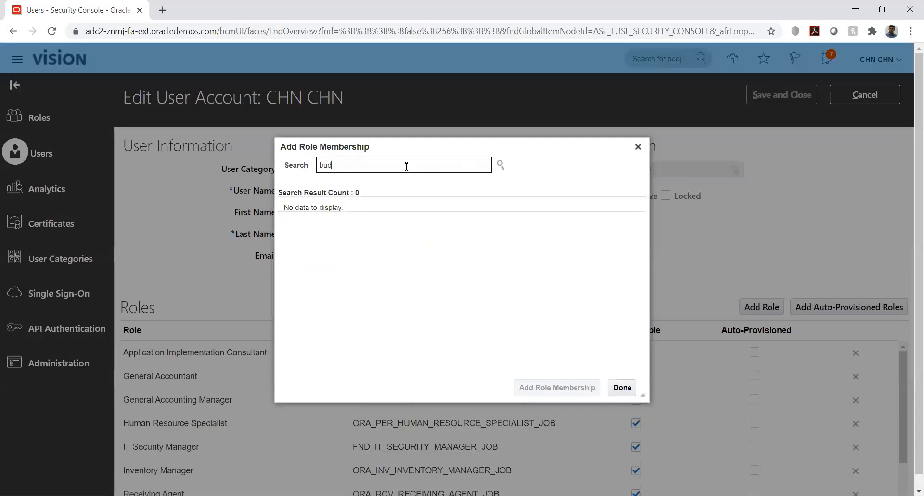
pyautogui.write('get')
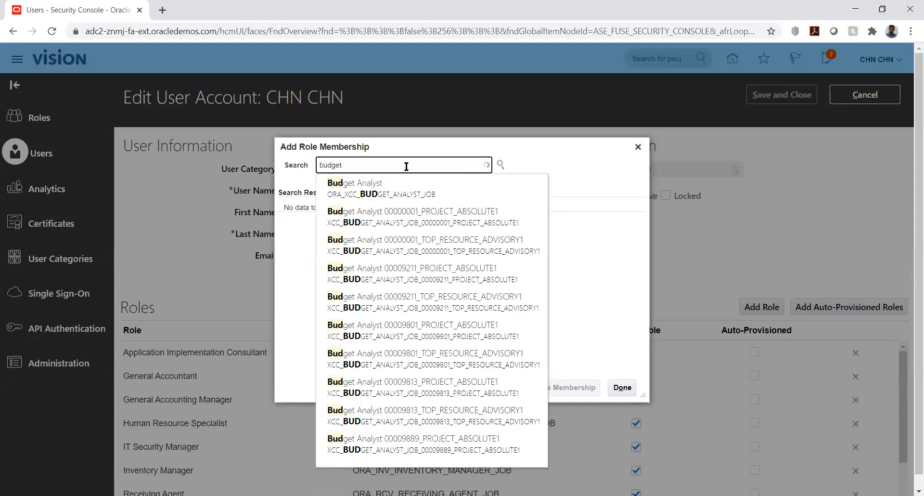
pyautogui.write(' mana')
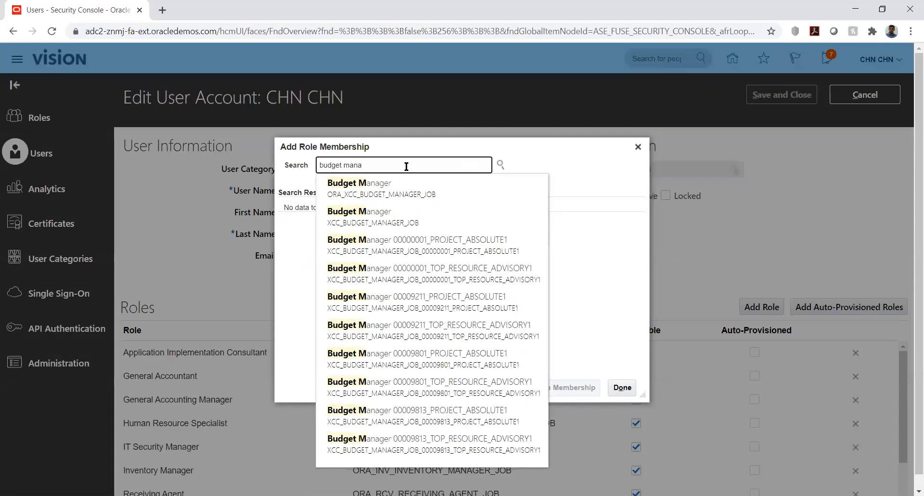
pyautogui.click(382, 189)
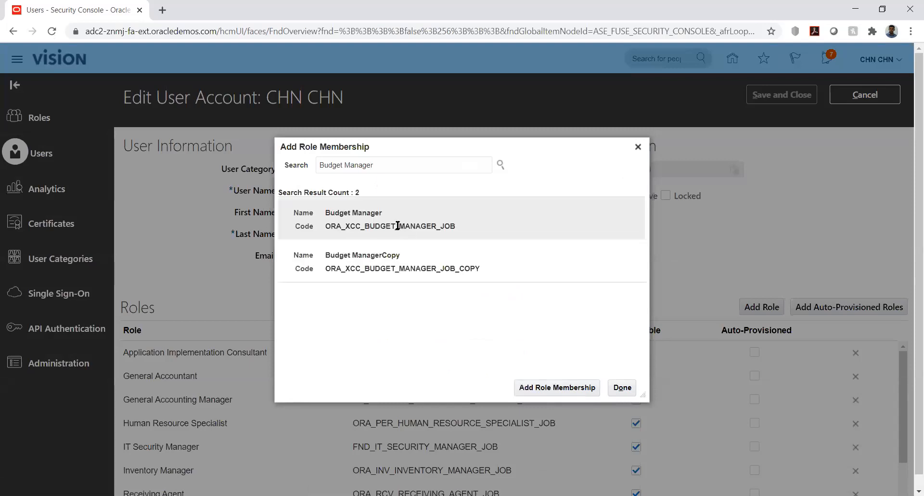
pyautogui.click(389, 222)
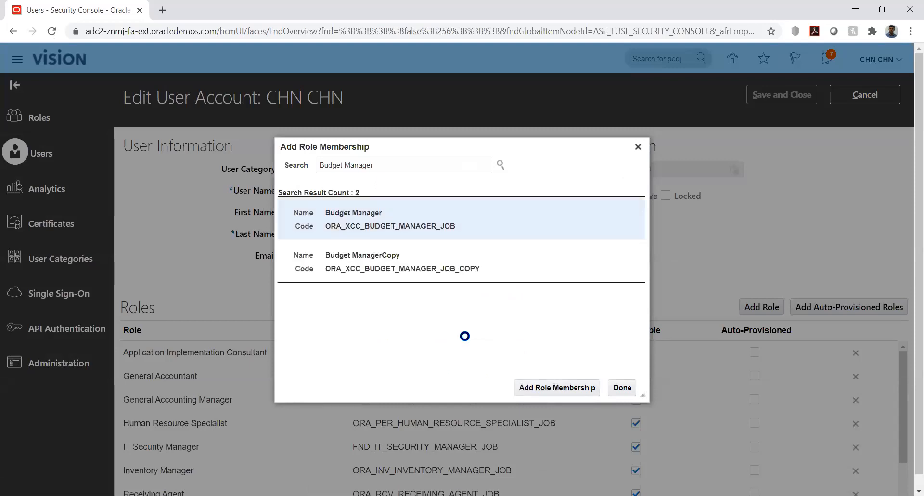
pyautogui.click(549, 385)
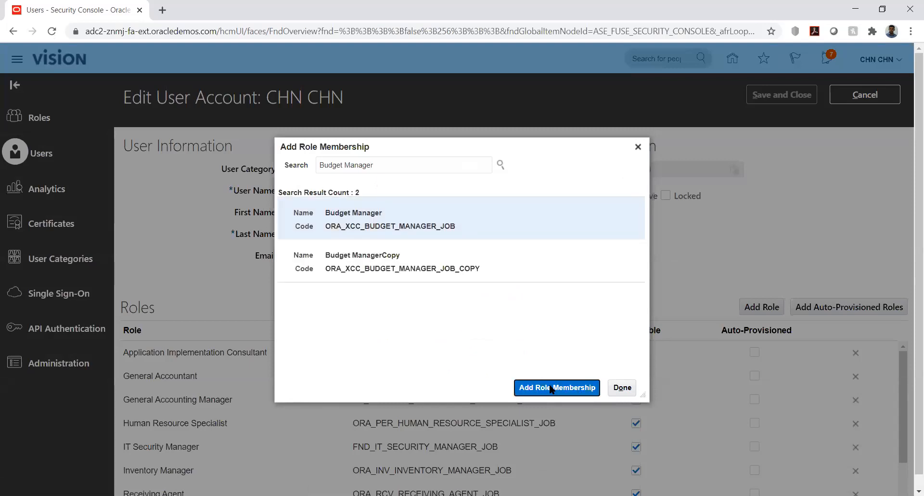
# Add the Budget Analyst role to the user's account as well.
pyautogui.doubleClick(424, 165)
pyautogui.write('anal')
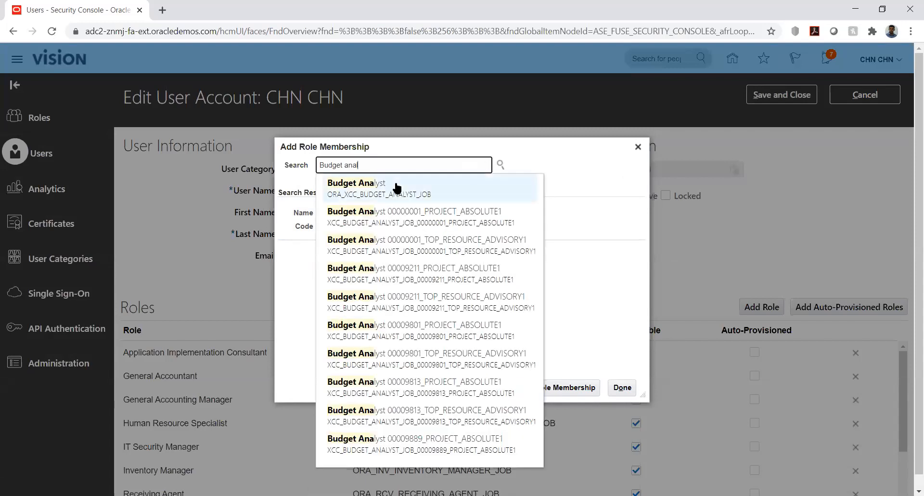
pyautogui.click(396, 188)
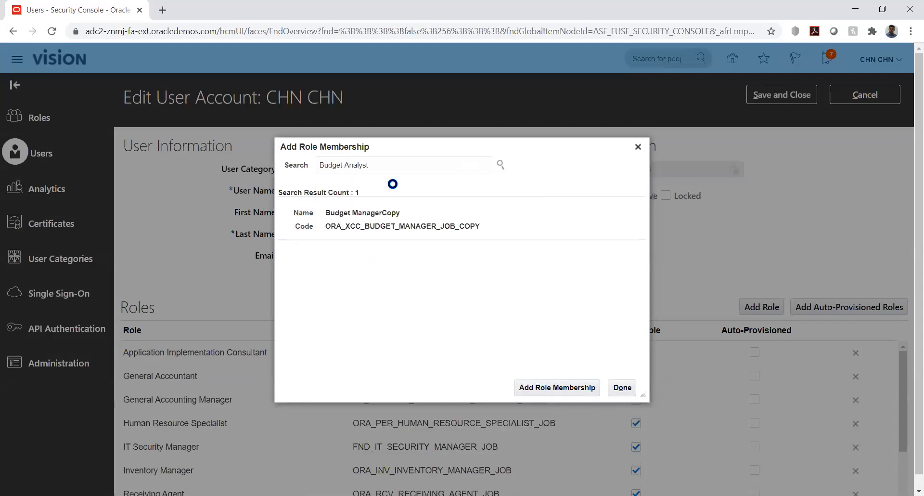
pyautogui.click(402, 220)
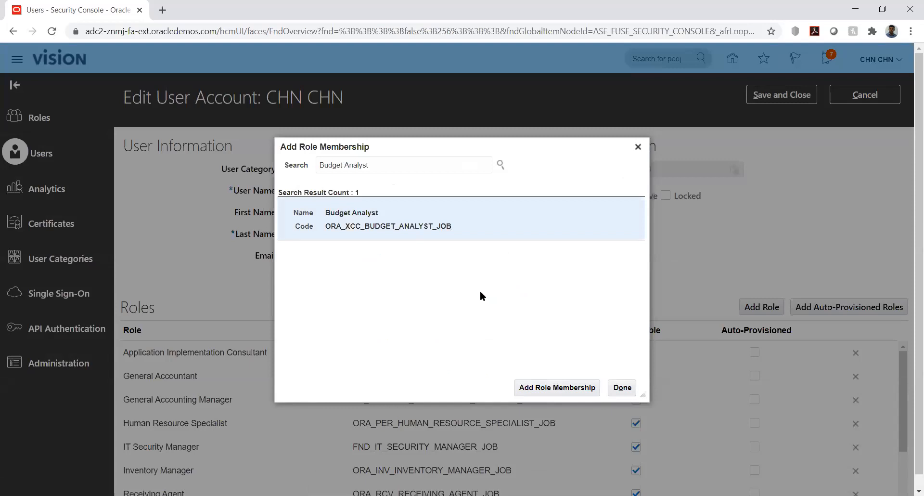
pyautogui.click(544, 384)
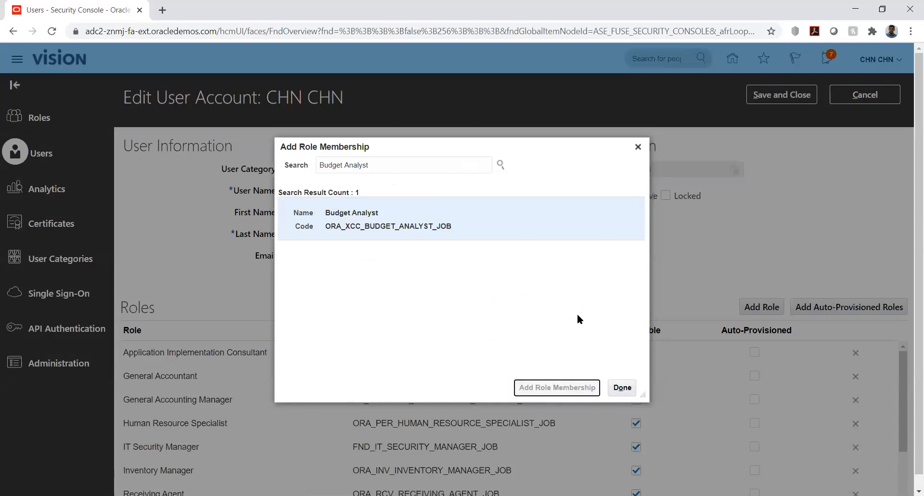
# Save the account with its new budget roles and return to User Accounts.
pyautogui.click(625, 388)
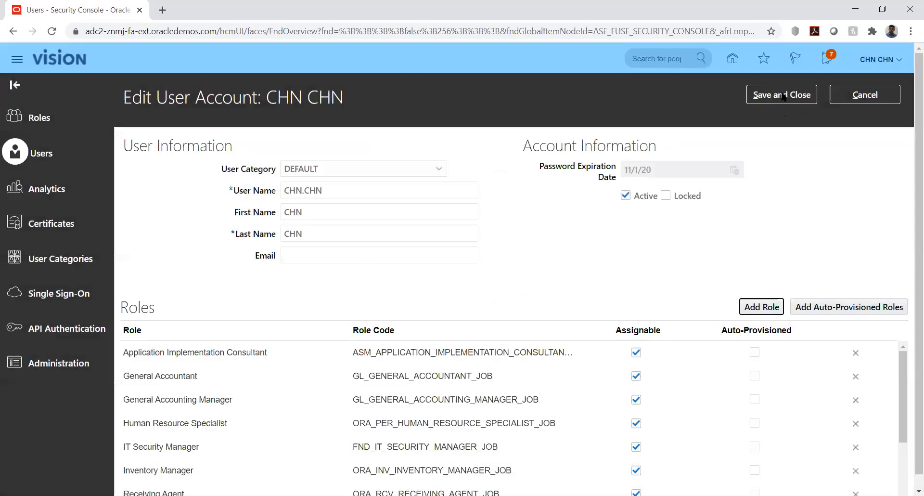
pyautogui.click(784, 96)
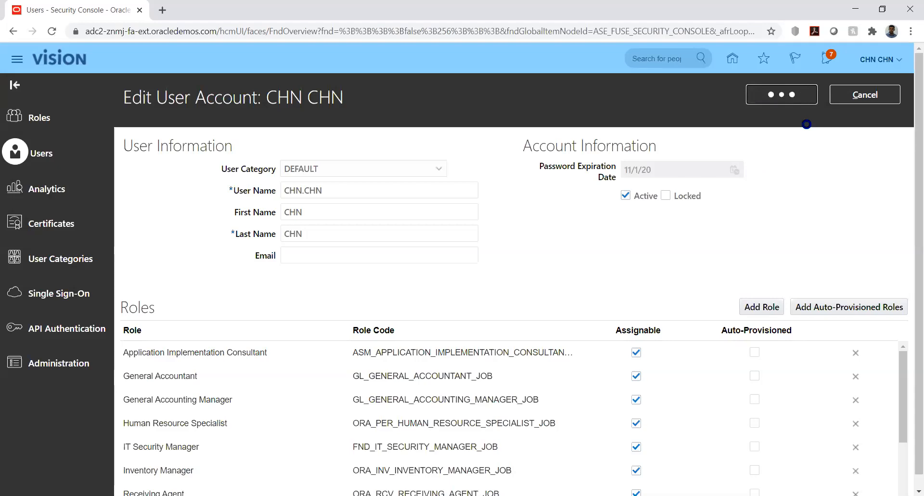
pyautogui.click(853, 96)
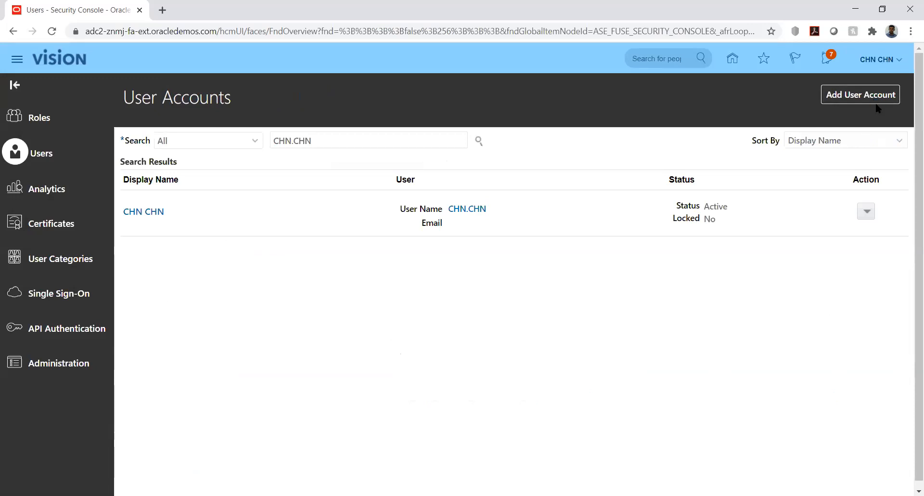
pyautogui.click(877, 60)
# Switch to Setup and Maintenance and show its Tasks panel of setup task links.
pyautogui.click(704, 234)
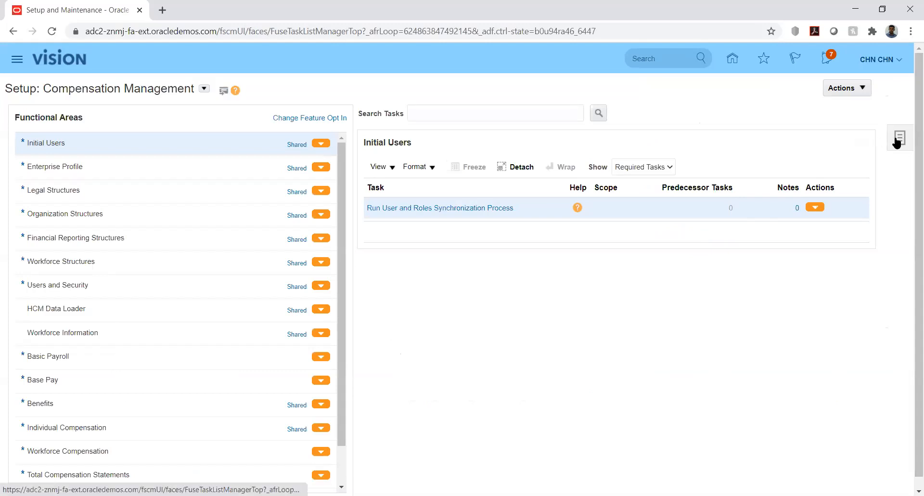
pyautogui.click(897, 140)
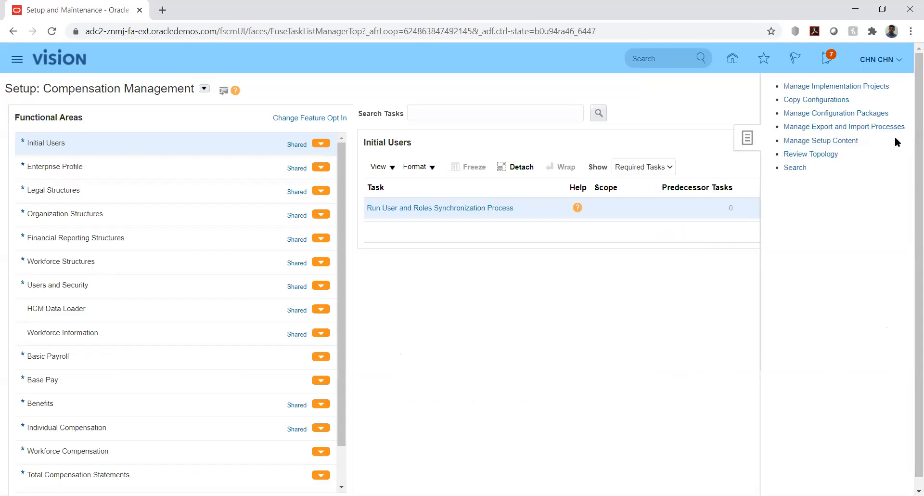
# Search the setup tasks using the pattern %Manage%Data%Acc%.
pyautogui.click(791, 168)
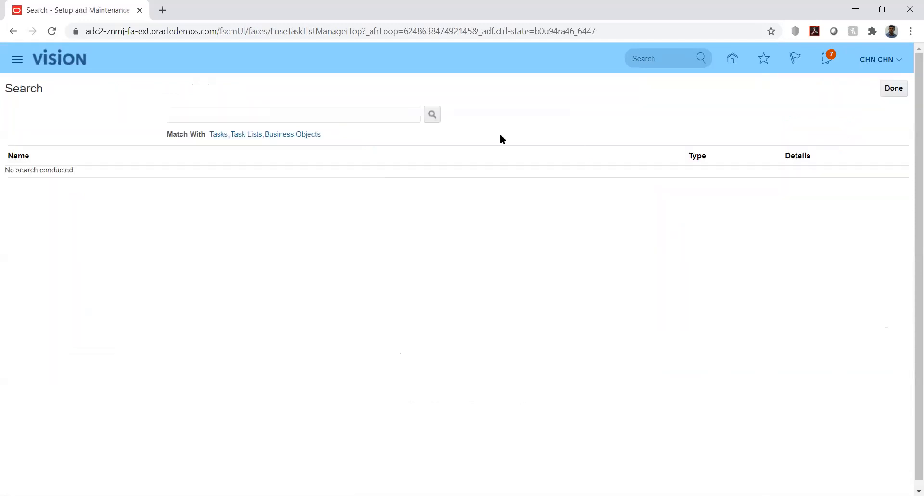
pyautogui.click(383, 118)
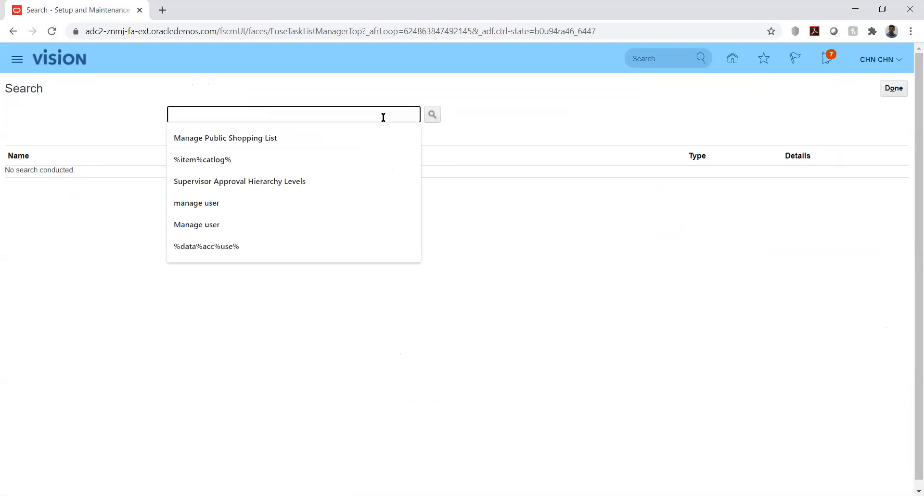
pyautogui.write('%Mana')
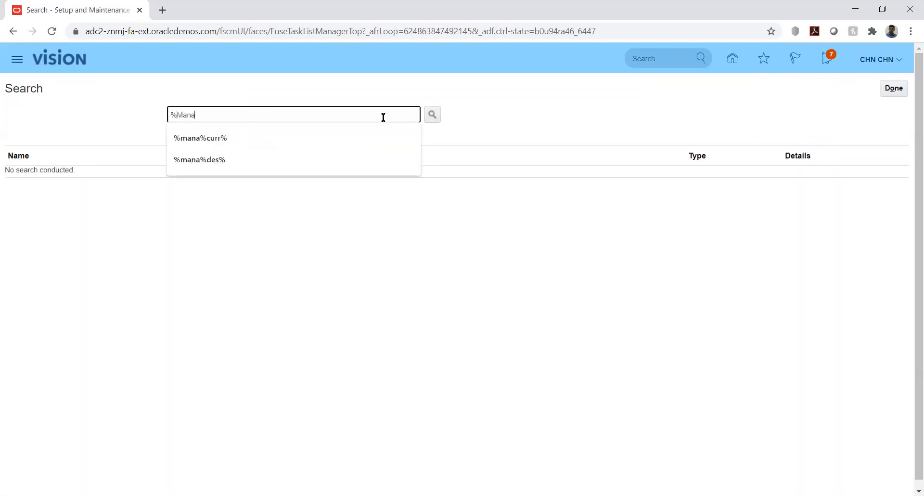
pyautogui.write('ge%Data%Acc%')
pyautogui.press('Return')
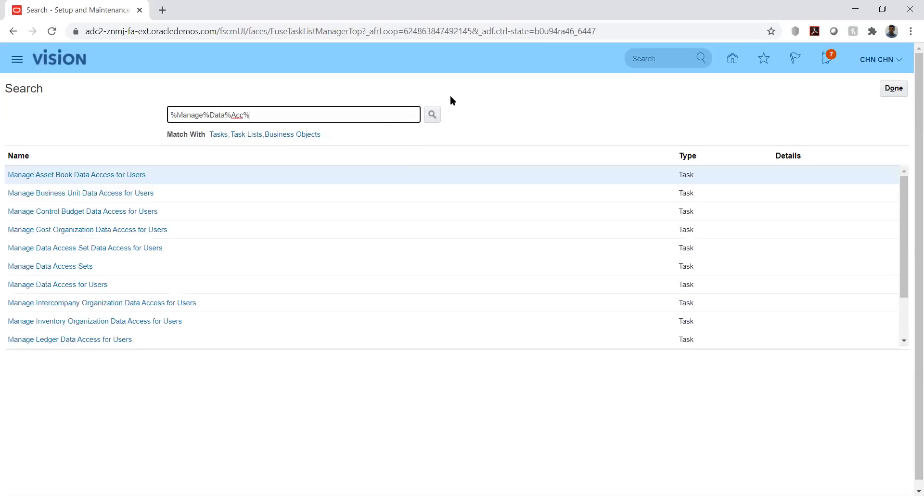
# Open Manage Data Access for Users and add a row for the user with role Budget Analyst.
pyautogui.click(69, 249)
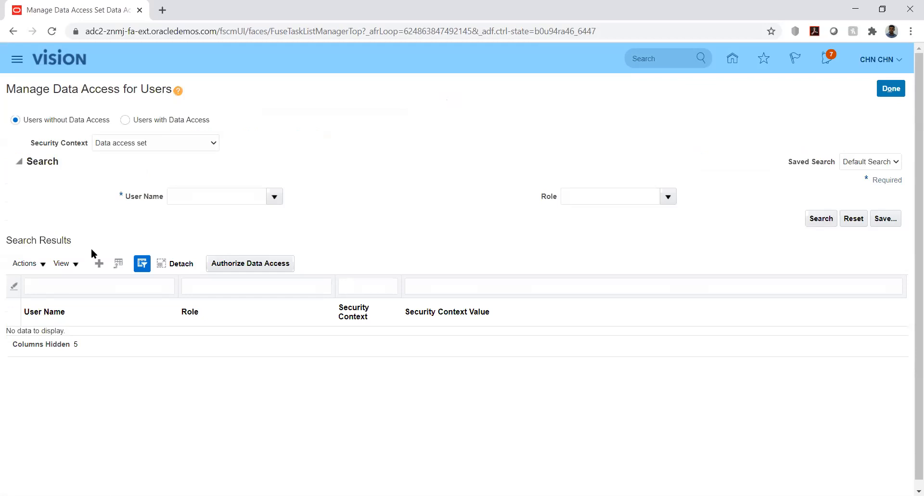
pyautogui.click(99, 263)
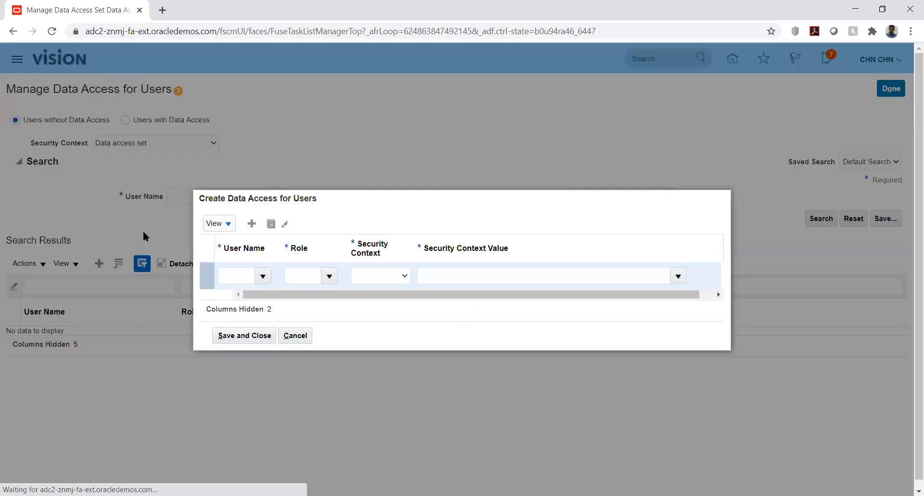
pyautogui.click(236, 275)
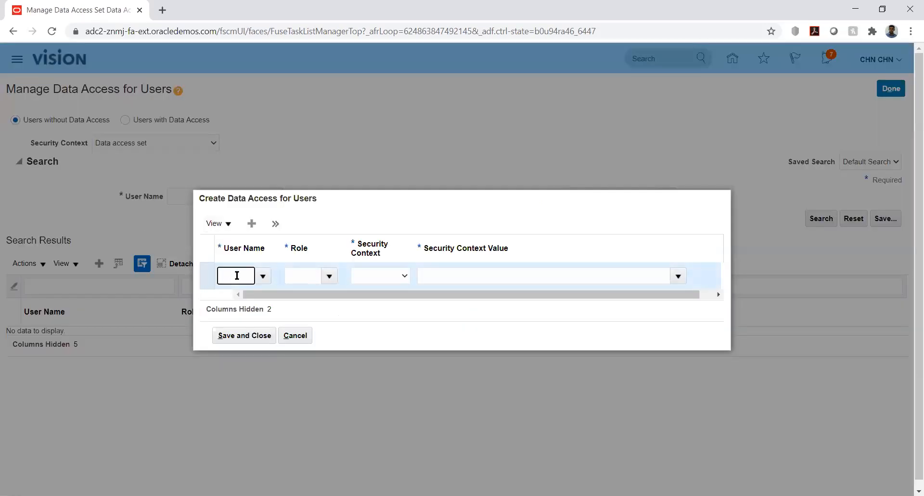
pyautogui.write('CHN')
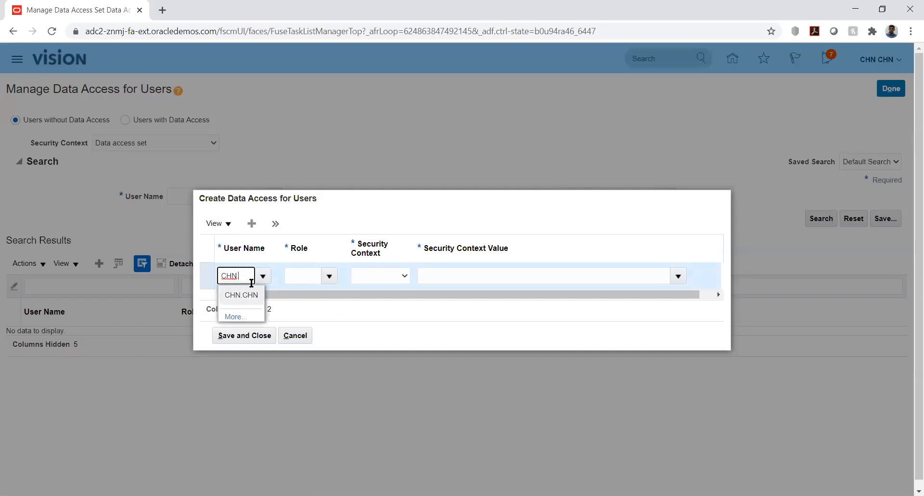
pyautogui.click(251, 296)
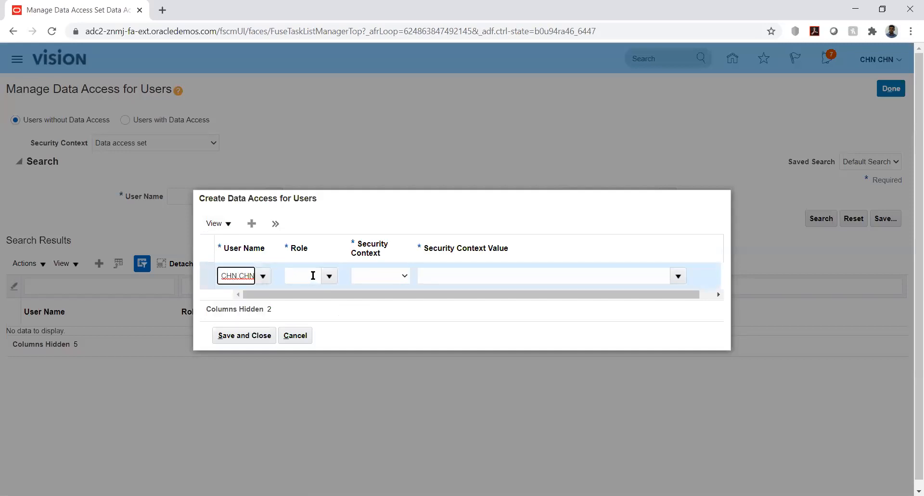
pyautogui.click(313, 276)
pyautogui.write('bud')
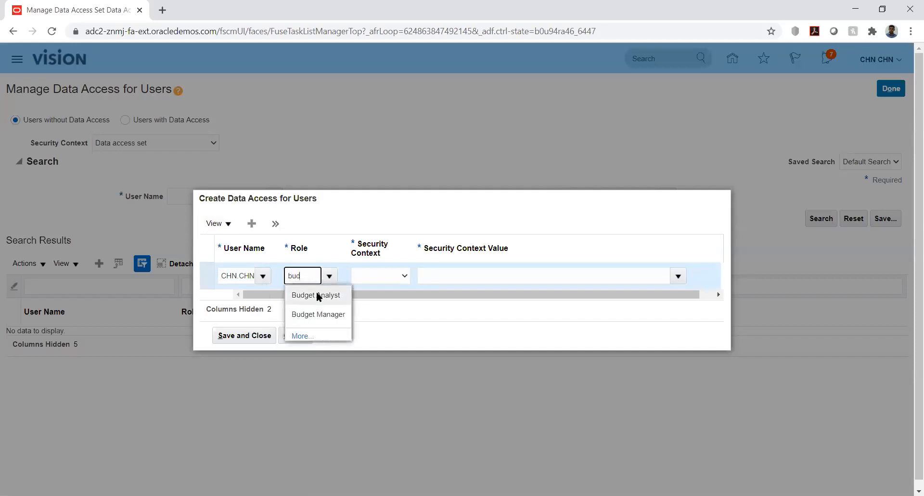
pyautogui.click(318, 295)
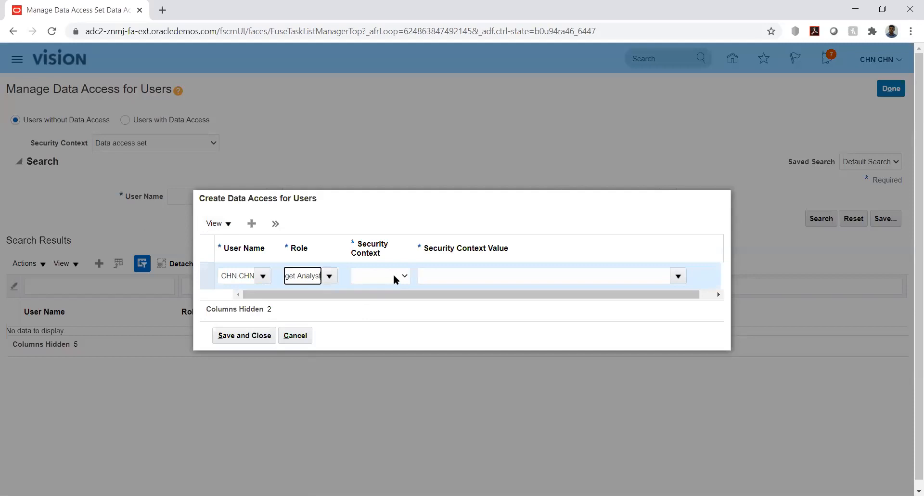
# Set the row's security context to Control budget and try searching 'kk' as its value.
pyautogui.click(394, 276)
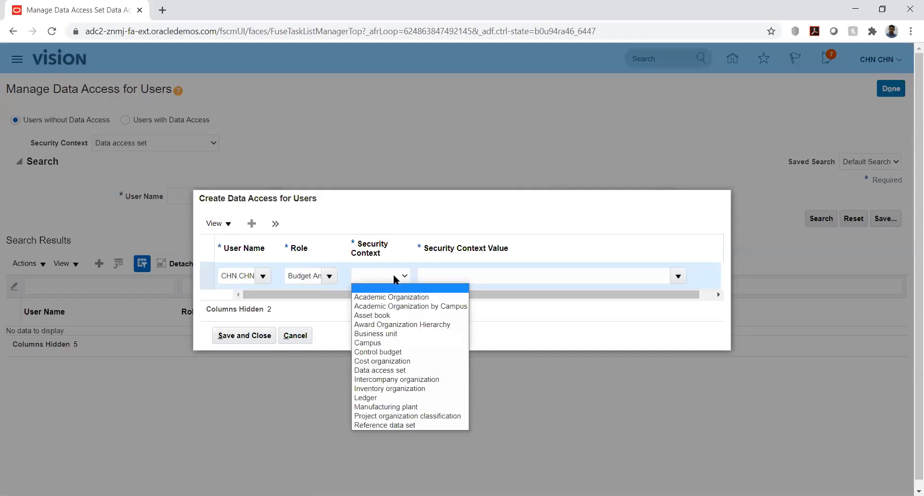
pyautogui.press('Down')
pyautogui.press('Down')
pyautogui.press('Down')
pyautogui.press('Down')
pyautogui.press('Down')
pyautogui.press('Down')
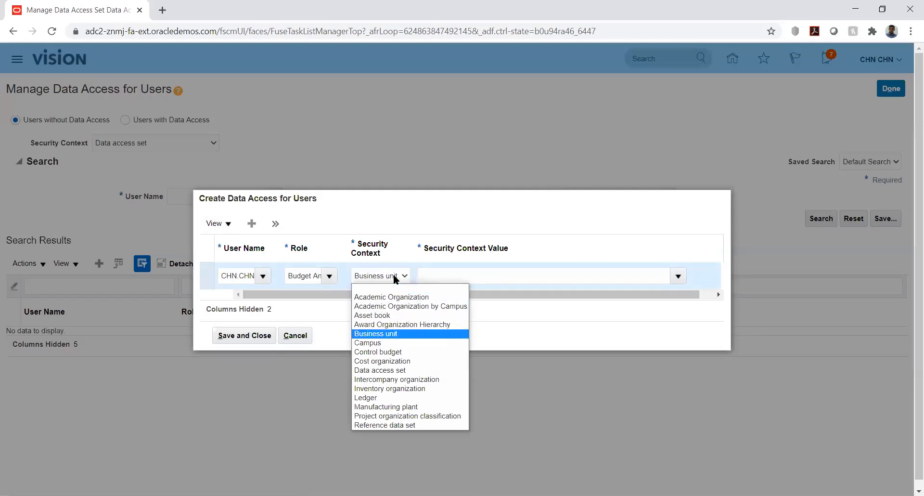
pyautogui.press('Down')
pyautogui.press('Return')
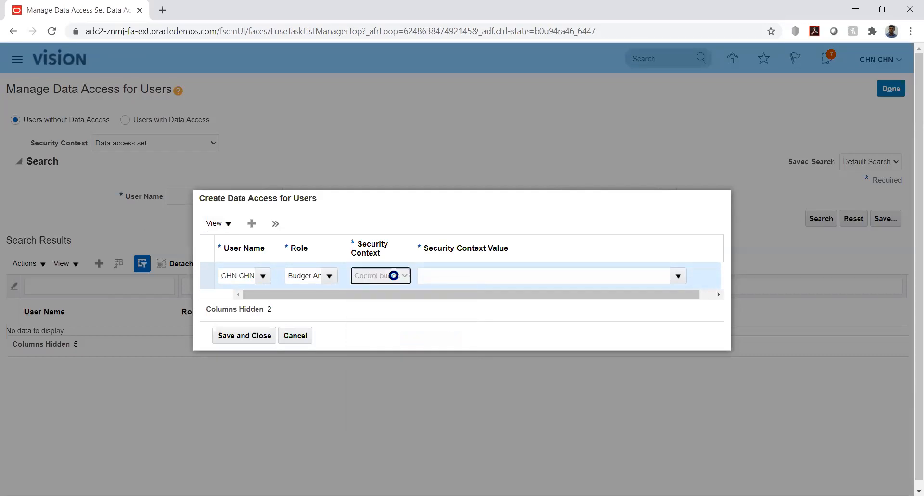
pyautogui.click(657, 270)
pyautogui.write('kk')
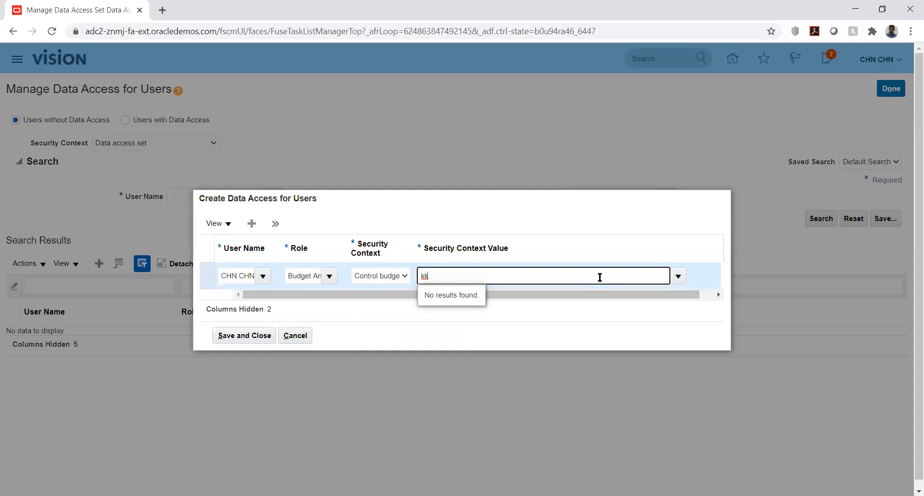
pyautogui.press('BackSpace')
pyautogui.press('BackSpace')
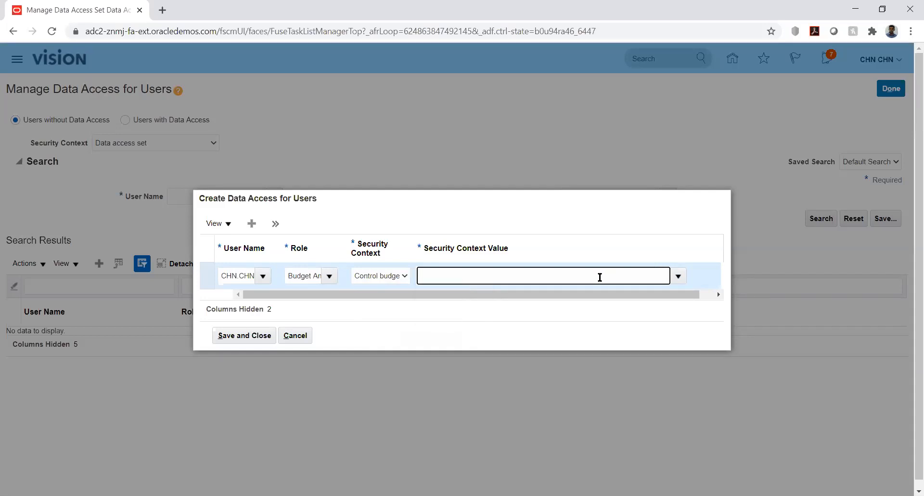
pyautogui.write('kk')
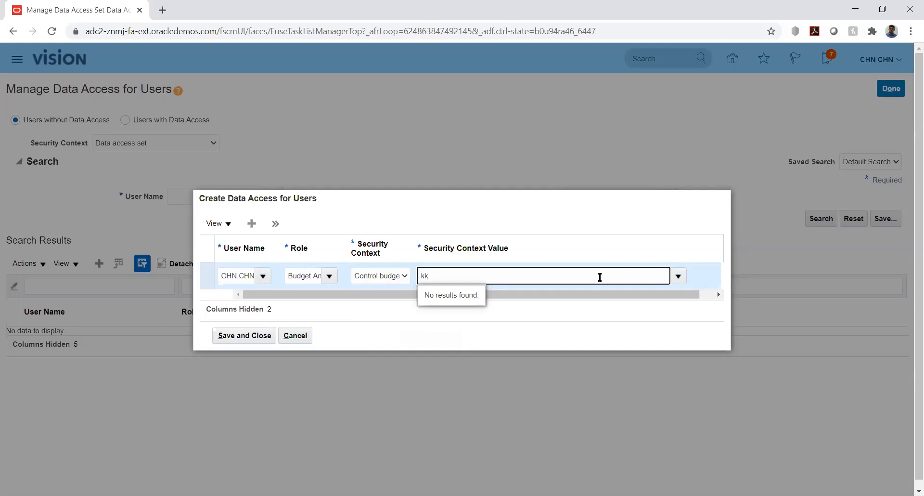
pyautogui.press('BackSpace')
pyautogui.press('BackSpace')
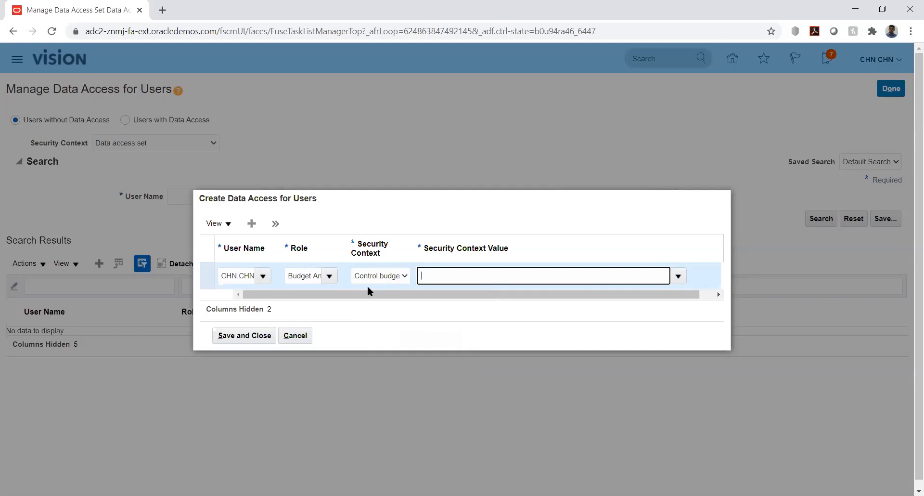
pyautogui.click(329, 276)
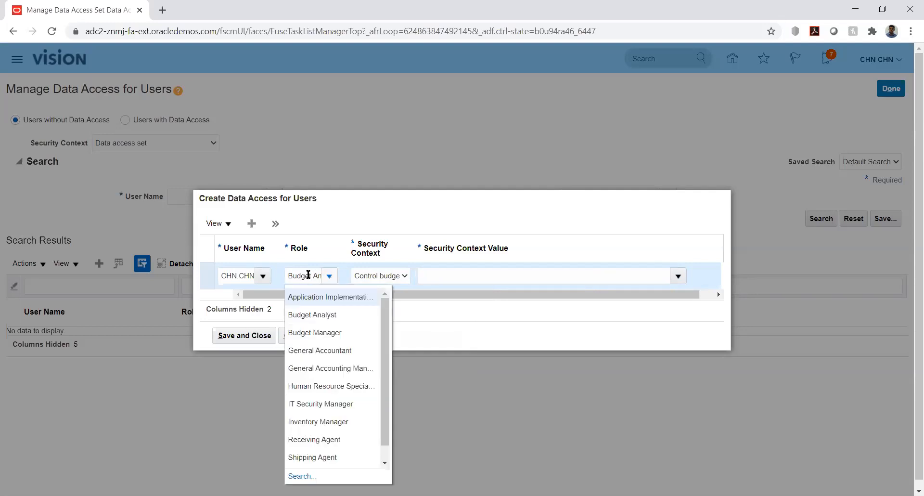
# Change the row's role to Budget Manager and reselect the Control budget security context.
pyautogui.doubleClick(308, 275)
pyautogui.press('Delete')
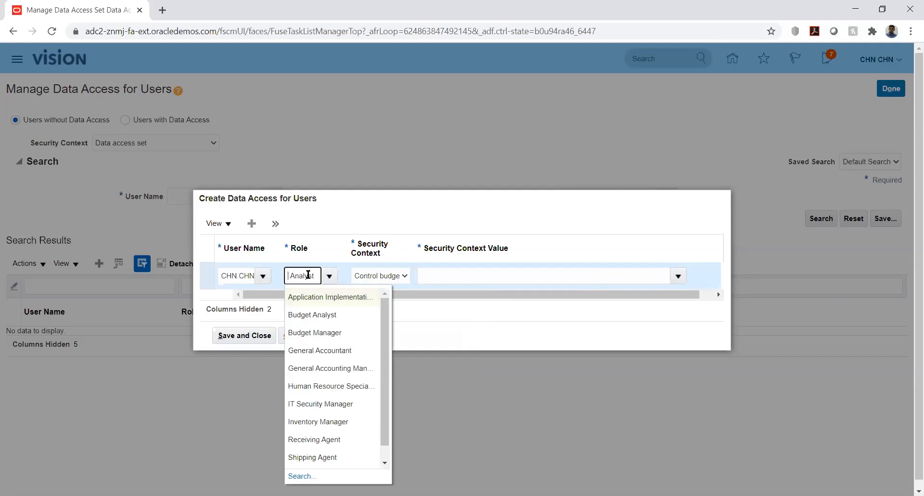
pyautogui.press('Delete')
pyautogui.press('Delete')
pyautogui.press('Delete')
pyautogui.press('Delete')
pyautogui.press('Delete')
pyautogui.press('Delete')
pyautogui.press('Delete')
pyautogui.press('Delete')
pyautogui.write('Budge')
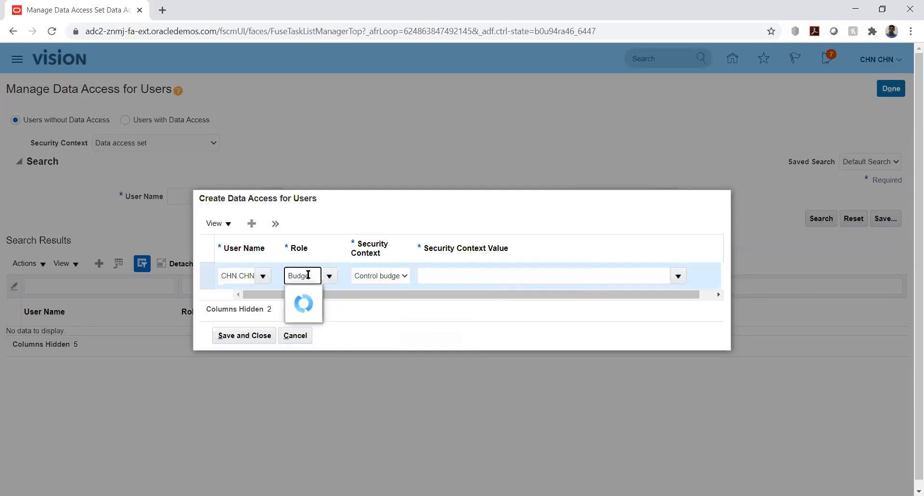
pyautogui.click(318, 316)
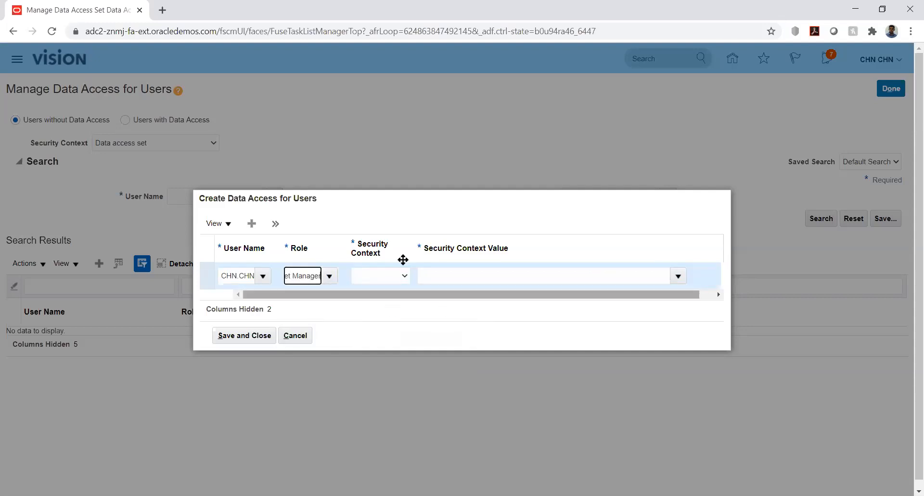
pyautogui.click(401, 275)
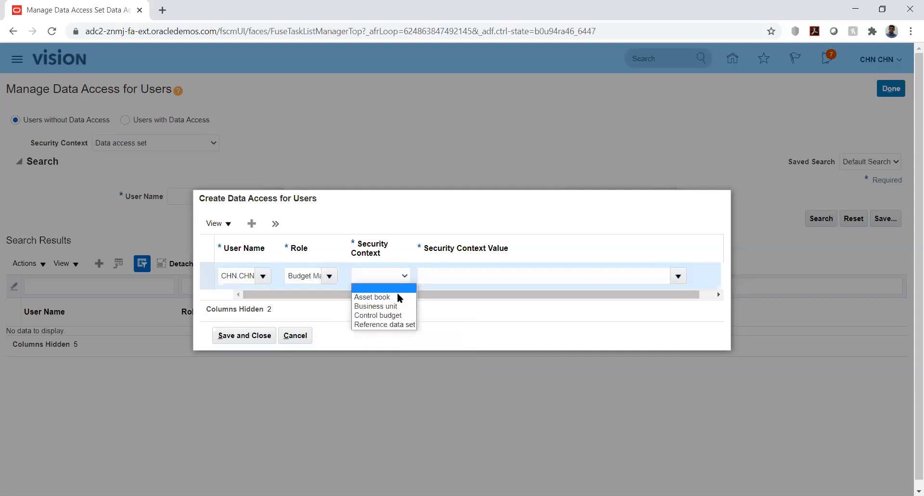
pyautogui.click(399, 315)
# Try searching 'k' as the security context value, then cancel the unsaved entry.
pyautogui.click(597, 279)
pyautogui.write('kk')
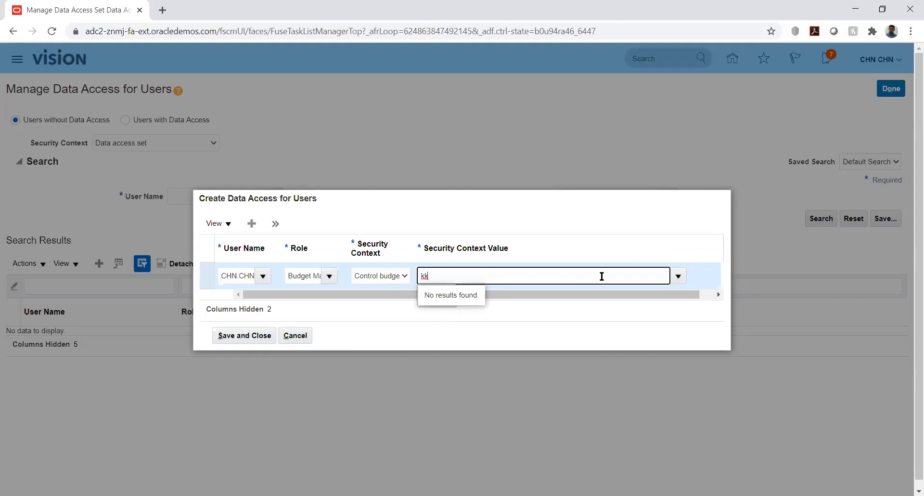
pyautogui.press('BackSpace')
pyautogui.press('BackSpace')
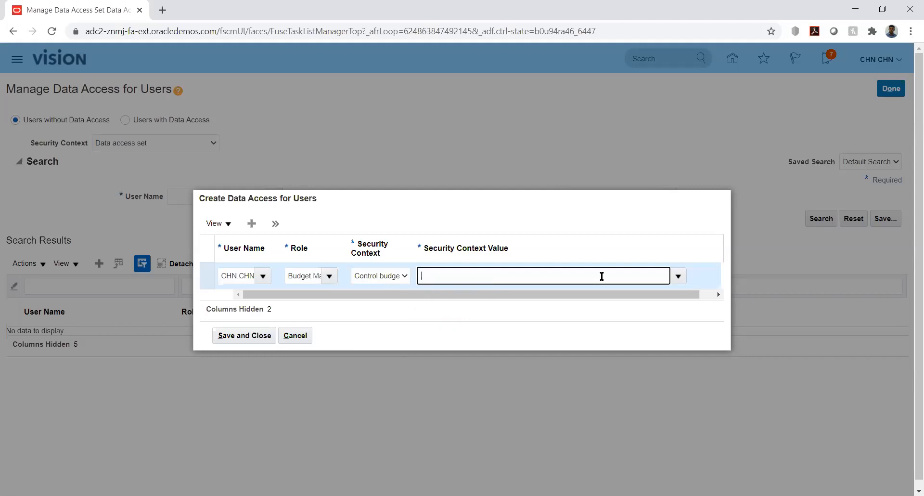
pyautogui.click(297, 335)
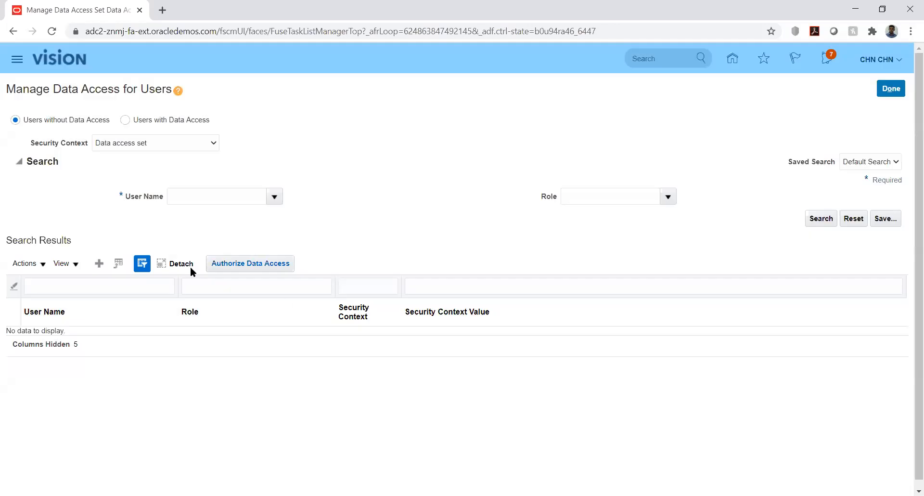
# Reopen and cancel the Create Data Access dialog, finish the page, and go to Setup and Maintenance.
pyautogui.click(100, 262)
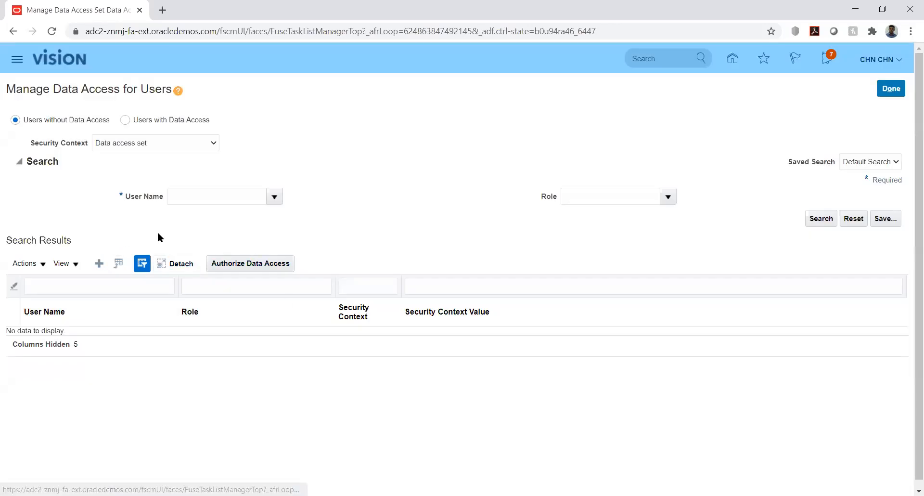
pyautogui.click(398, 278)
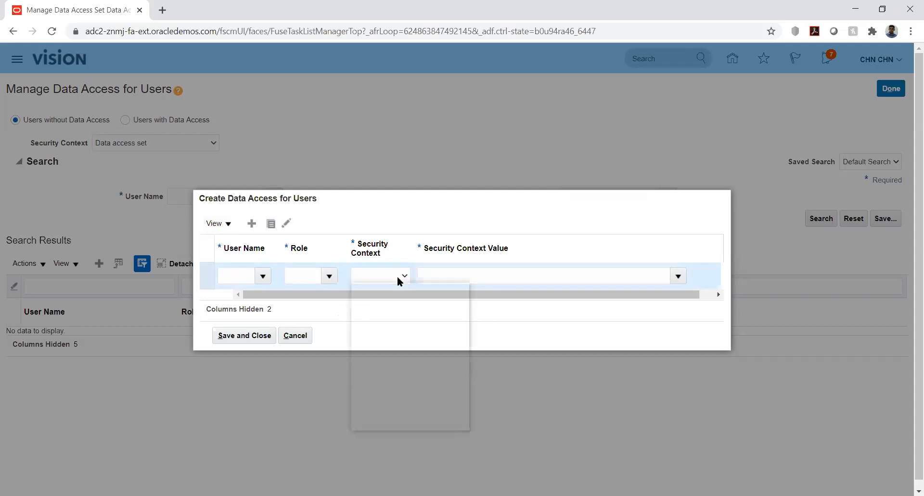
pyautogui.click(483, 219)
pyautogui.click(295, 336)
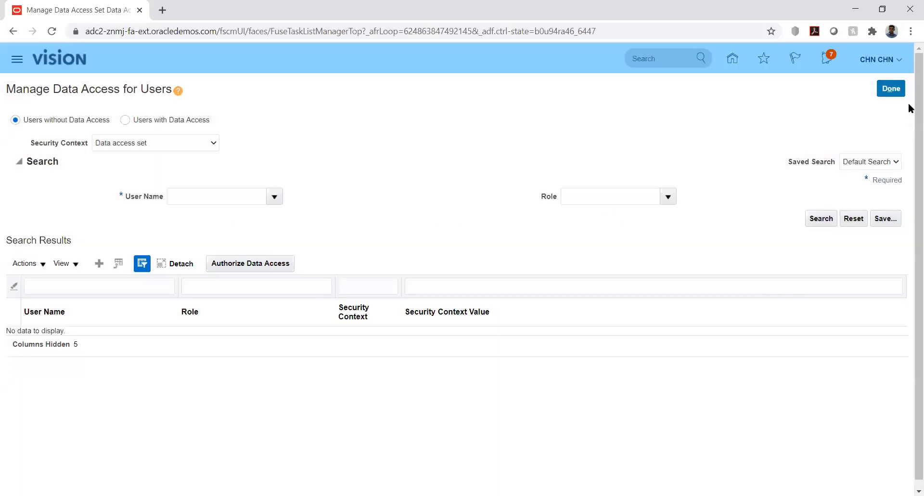
pyautogui.click(891, 88)
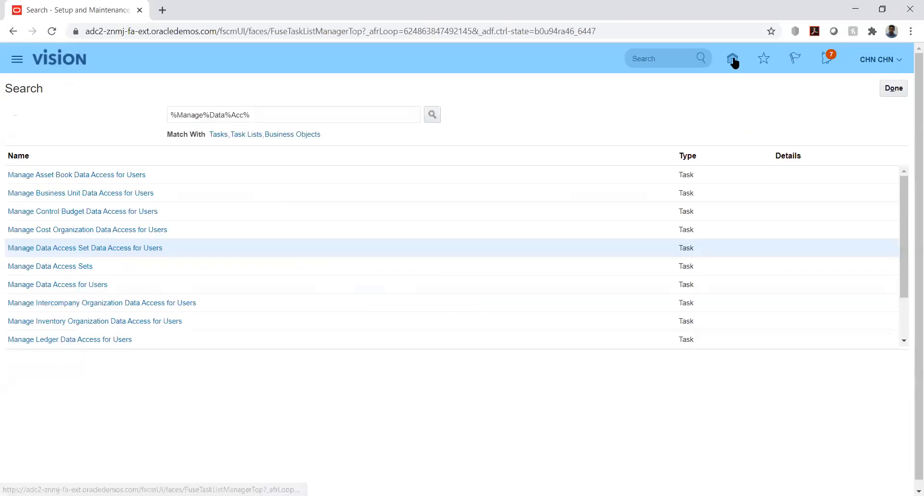
pyautogui.click(896, 59)
pyautogui.click(699, 236)
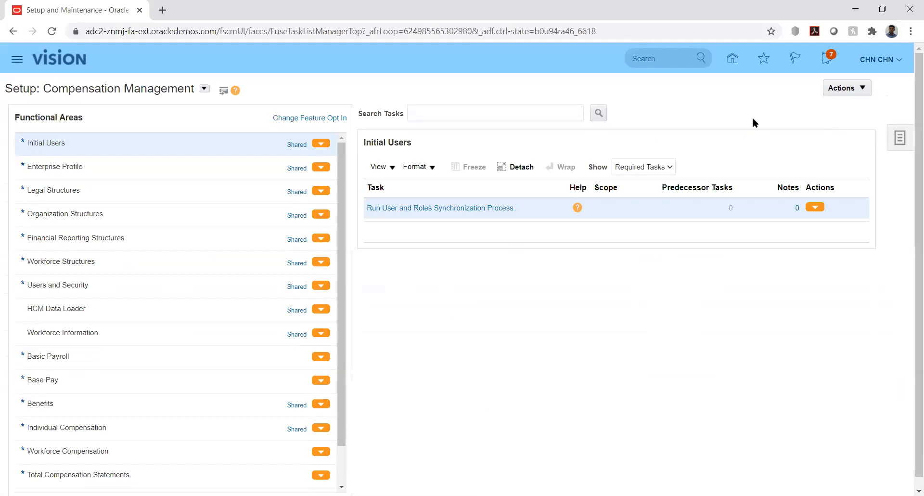
# Filter implementation projects by 'kk', open KK Implementation, and launch its Manage Control Budgets task.
pyautogui.click(893, 140)
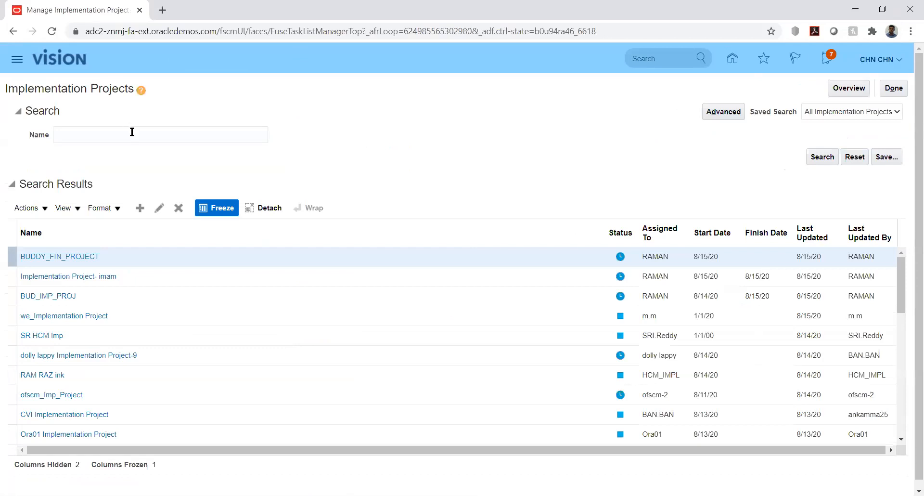
pyautogui.click(132, 133)
pyautogui.write('kk')
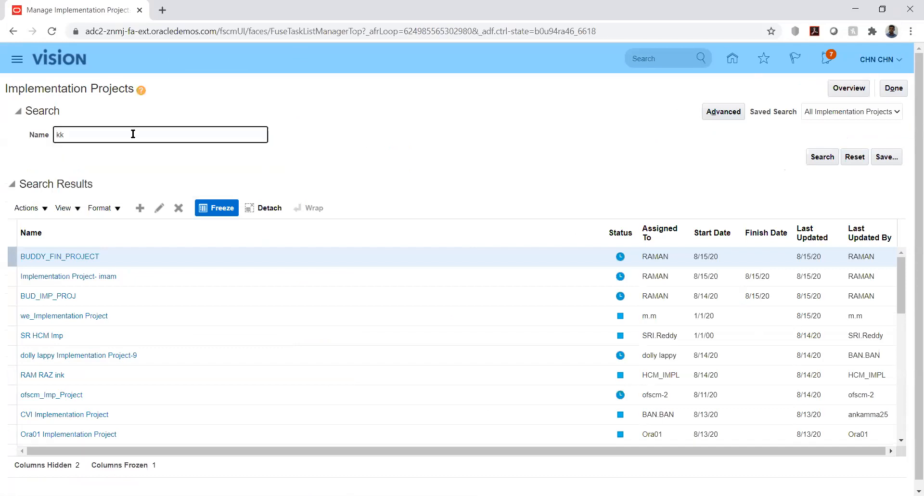
pyautogui.press('Return')
pyautogui.click(60, 258)
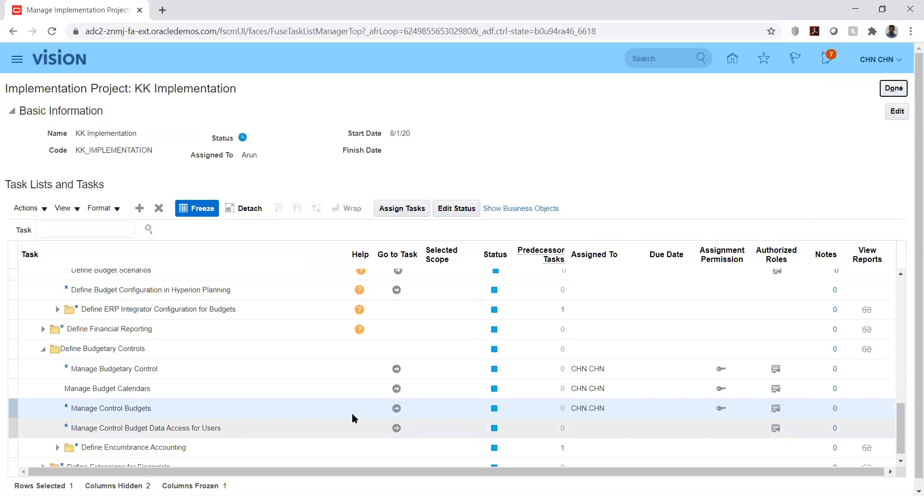
pyautogui.click(398, 409)
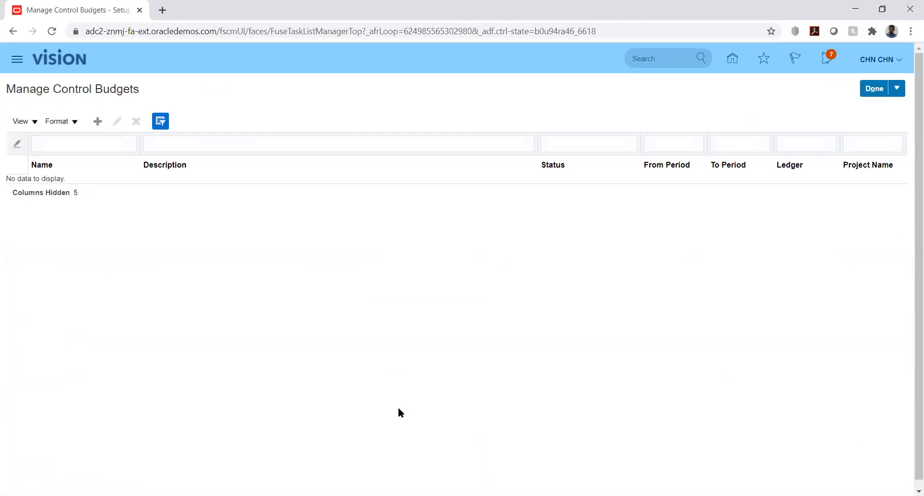
# Create control budget KK_Budget with calendar KK_Bud_Cal, periods PRD_01-01 to PRD_12-01, source type Other.
pyautogui.click(99, 122)
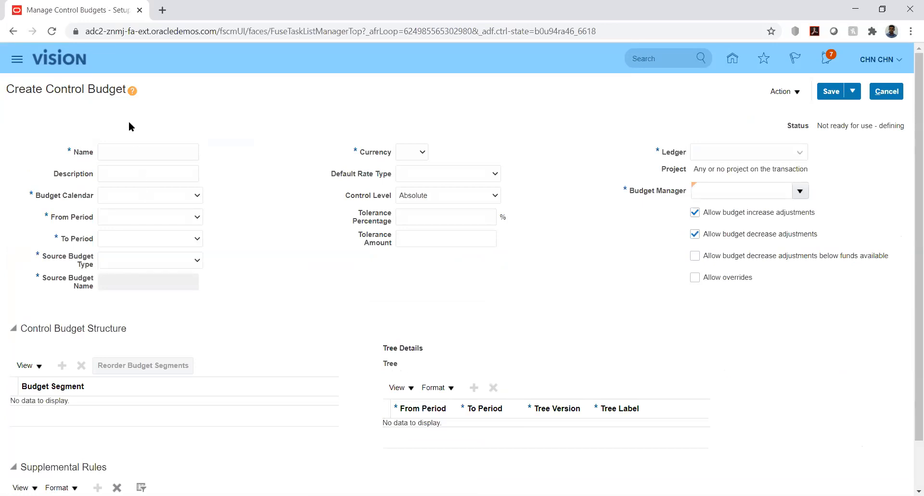
pyautogui.click(143, 151)
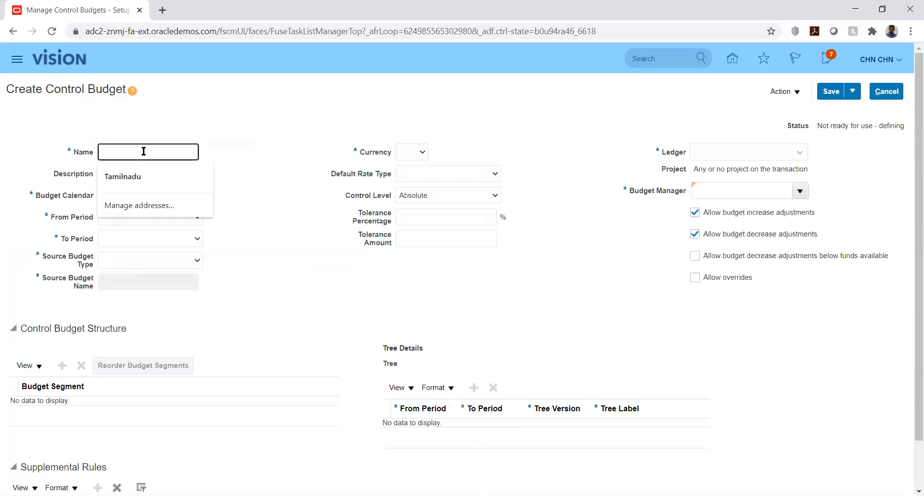
pyautogui.write('KK_Budget')
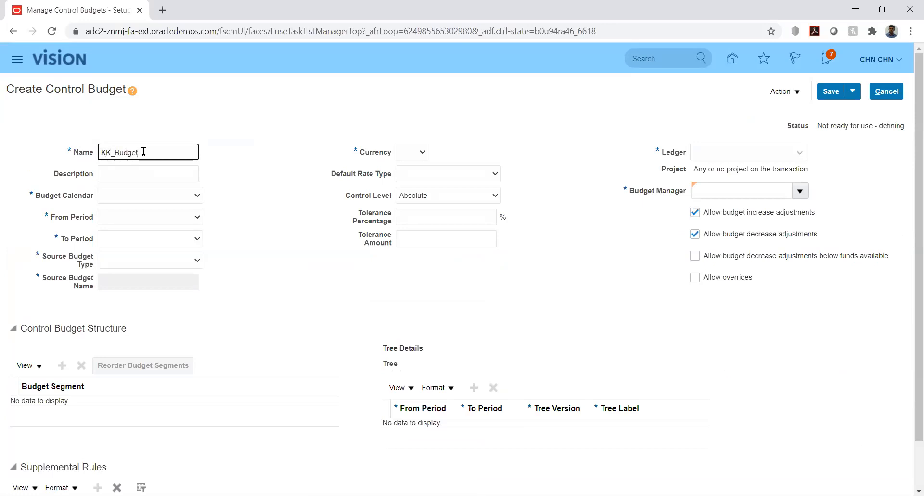
pyautogui.click(164, 196)
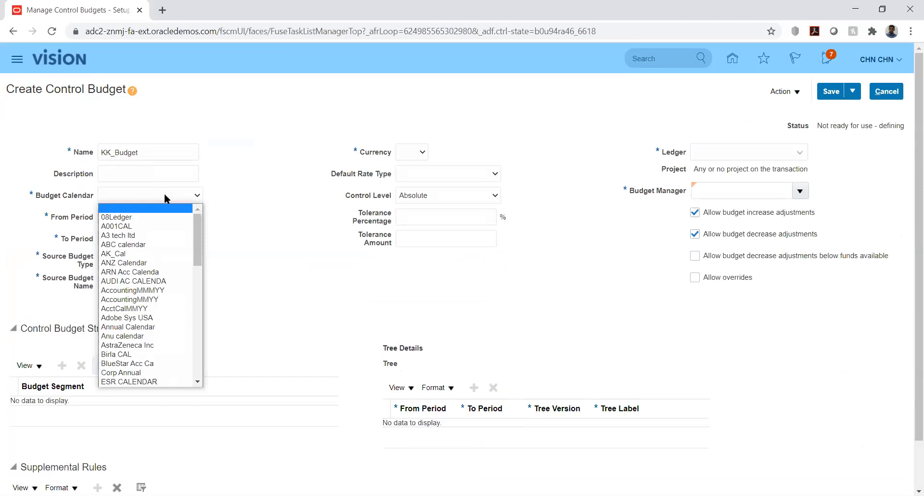
pyautogui.press('k')
pyautogui.press('k')
pyautogui.press('k')
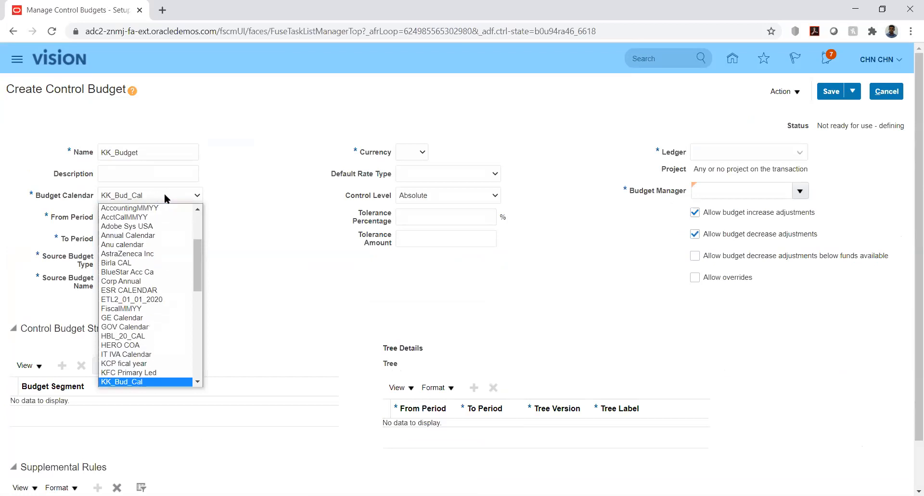
pyautogui.press('Return')
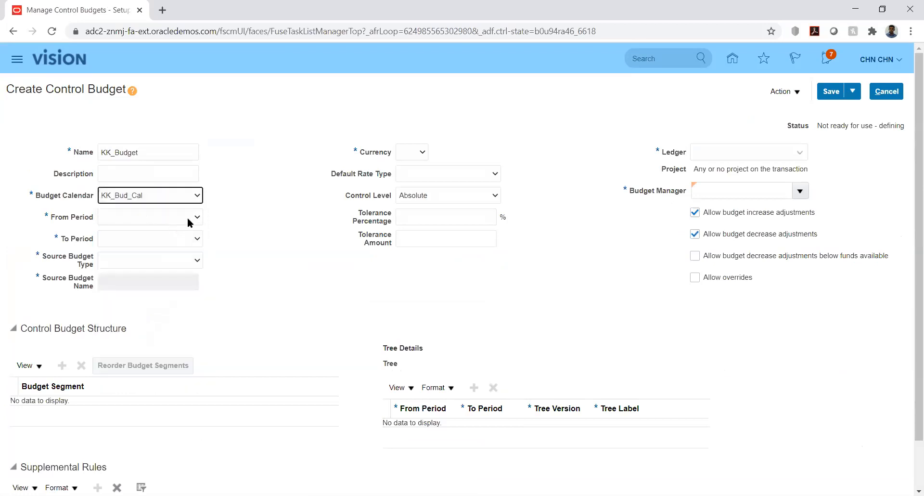
pyautogui.click(186, 218)
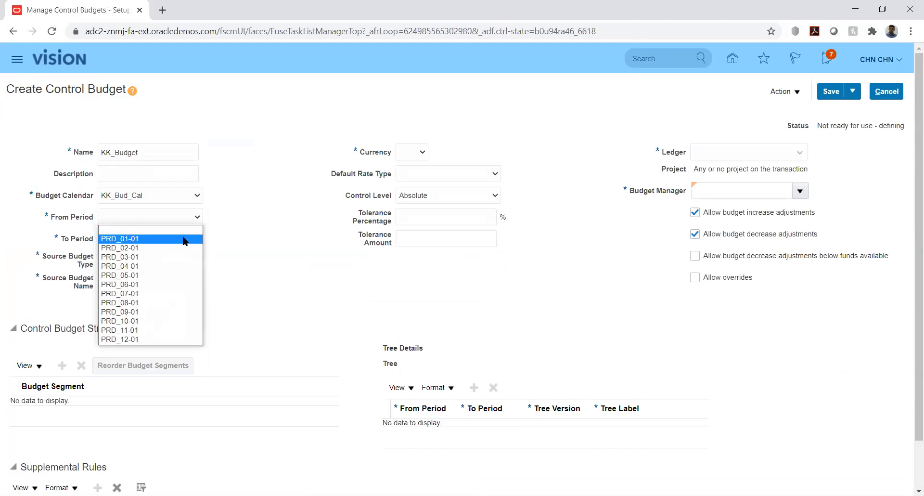
pyautogui.click(183, 240)
pyautogui.click(183, 238)
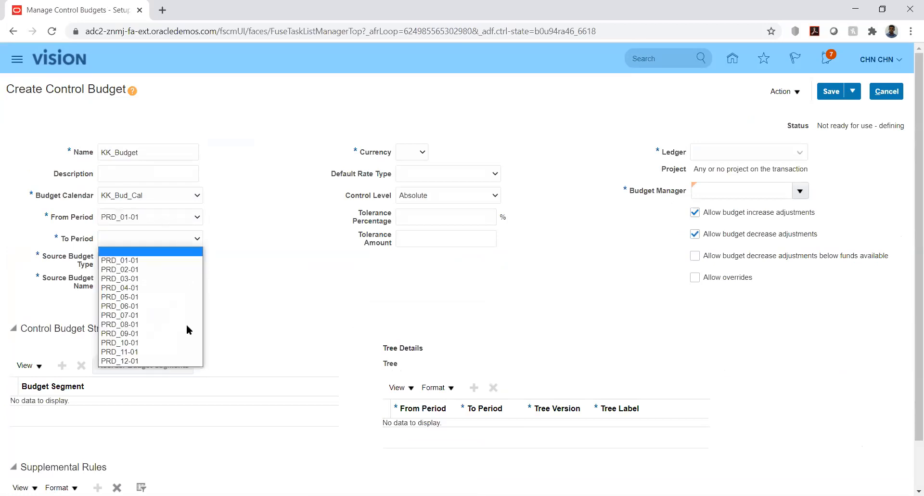
pyautogui.click(188, 361)
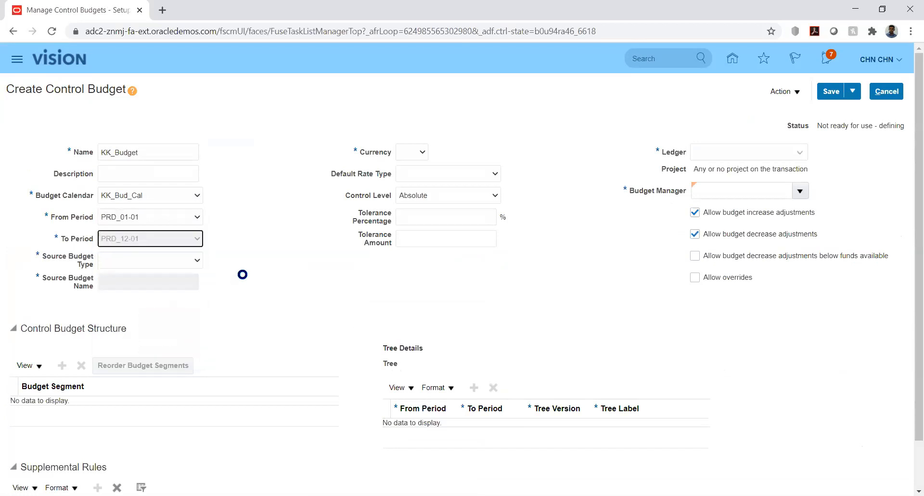
pyautogui.click(184, 261)
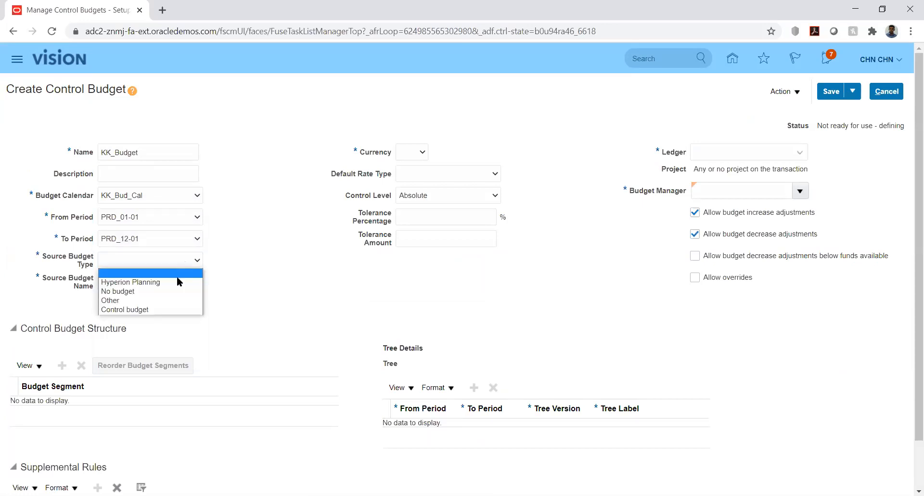
pyautogui.click(161, 301)
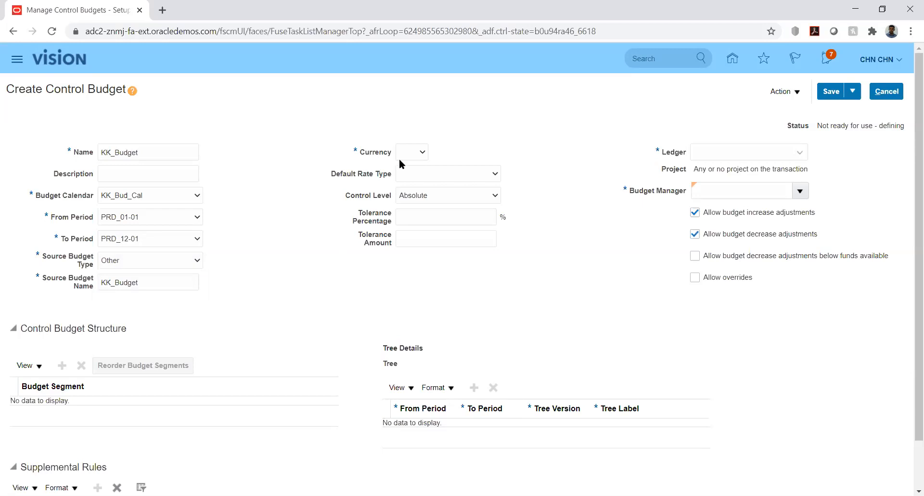
# Set the budget's currency to USD, default rate type Corporate, and ledger KK_Ledger.
pyautogui.click(412, 152)
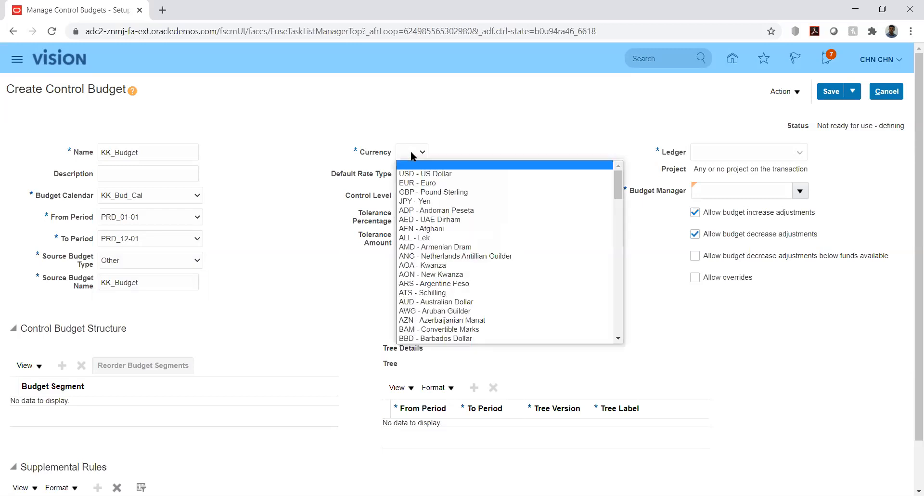
pyautogui.click(421, 175)
pyautogui.click(495, 176)
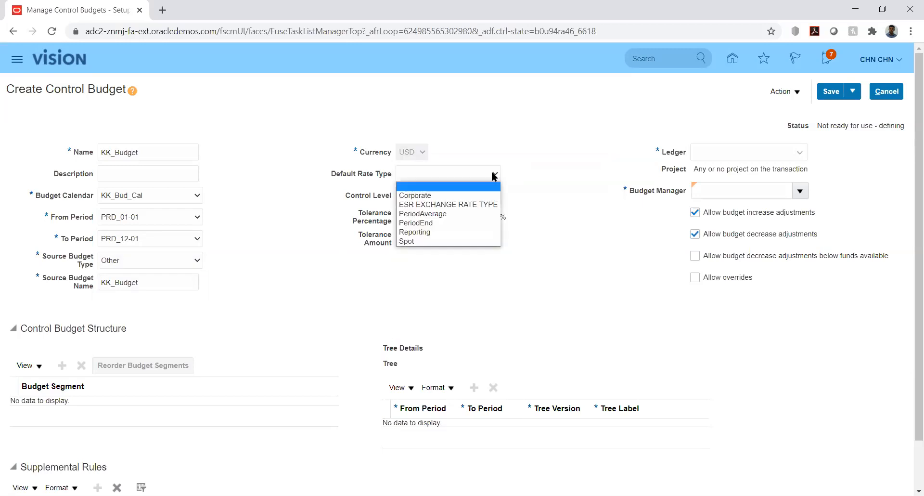
pyautogui.click(488, 176)
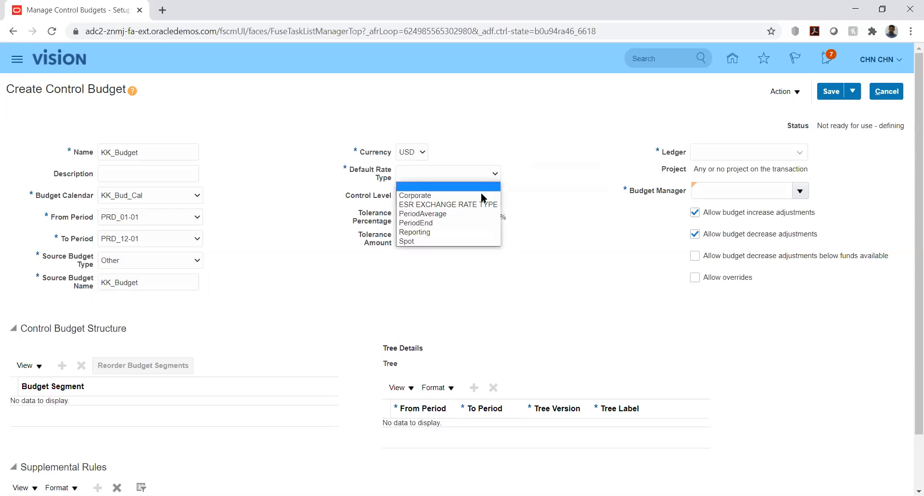
pyautogui.click(429, 196)
pyautogui.click(558, 211)
pyautogui.click(756, 148)
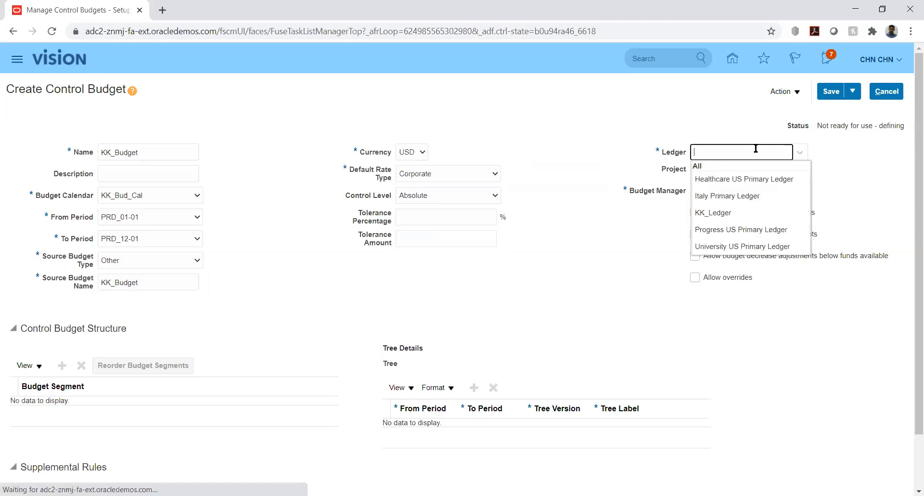
pyautogui.click(717, 211)
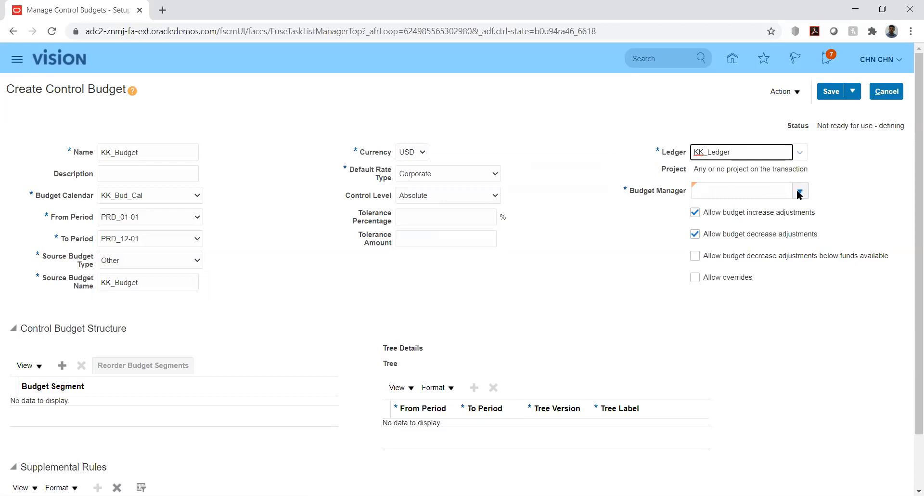
pyautogui.click(799, 192)
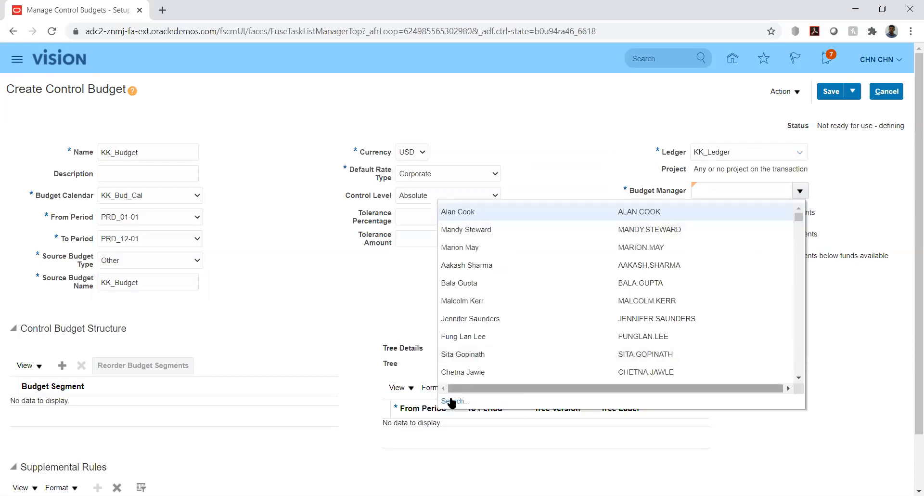
# Search budget managers by the user's user name, then pick a person from the Budget Manager list.
pyautogui.click(453, 401)
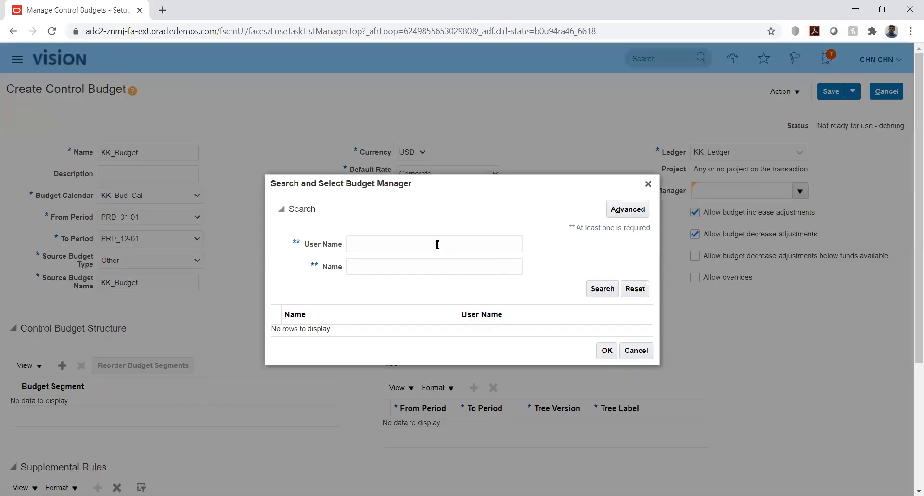
pyautogui.click(437, 244)
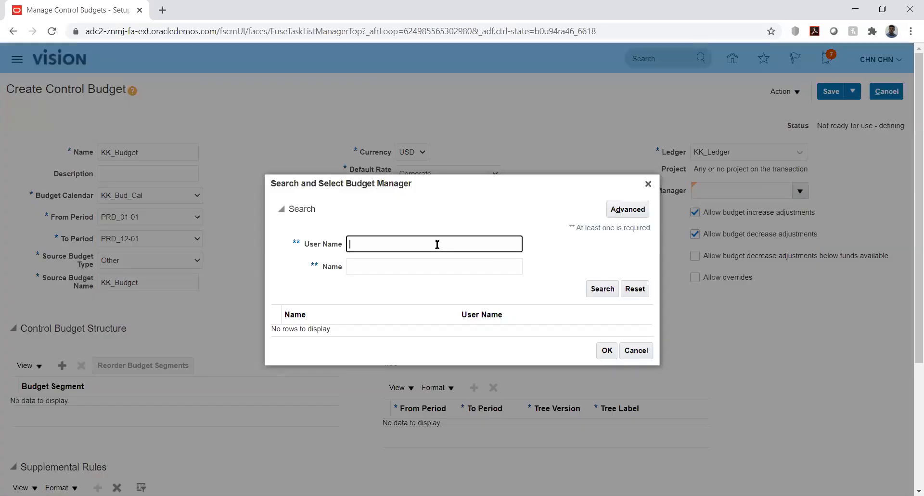
pyautogui.write('CHN.CHN')
pyautogui.click(603, 291)
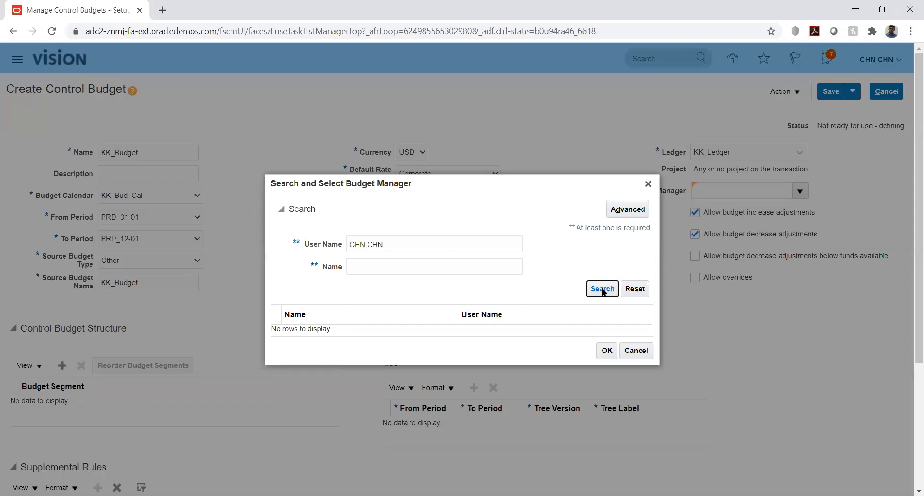
pyautogui.click(648, 184)
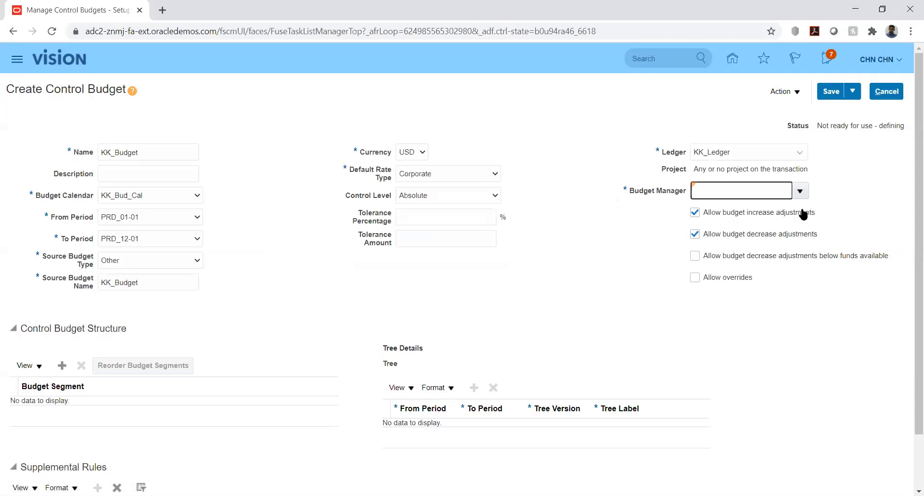
pyautogui.click(801, 190)
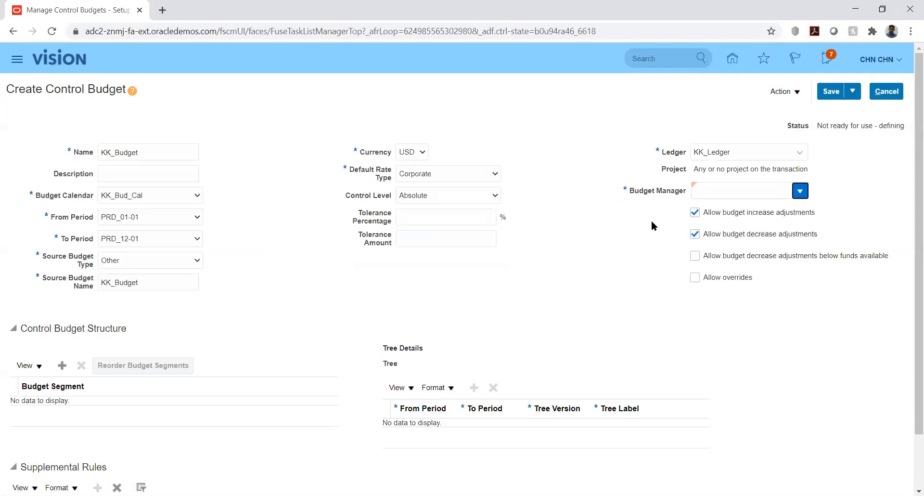
pyautogui.click(475, 211)
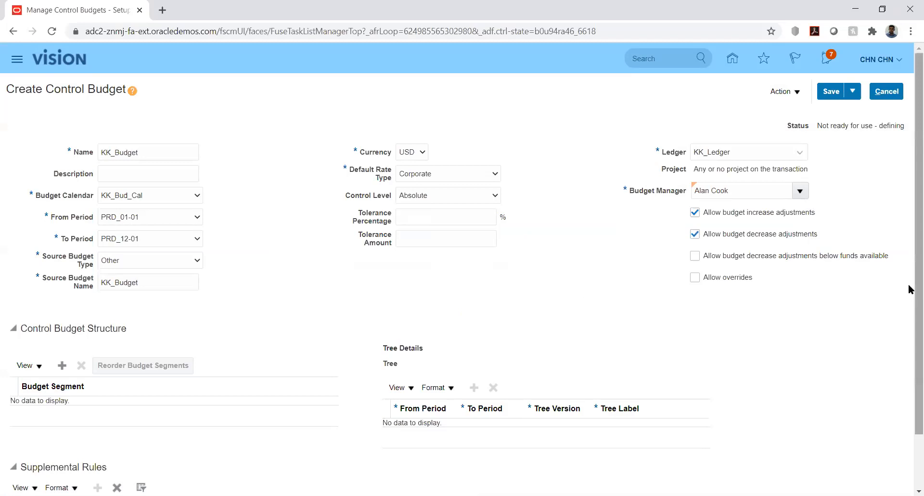
pyautogui.scroll(-2, 909, 303)
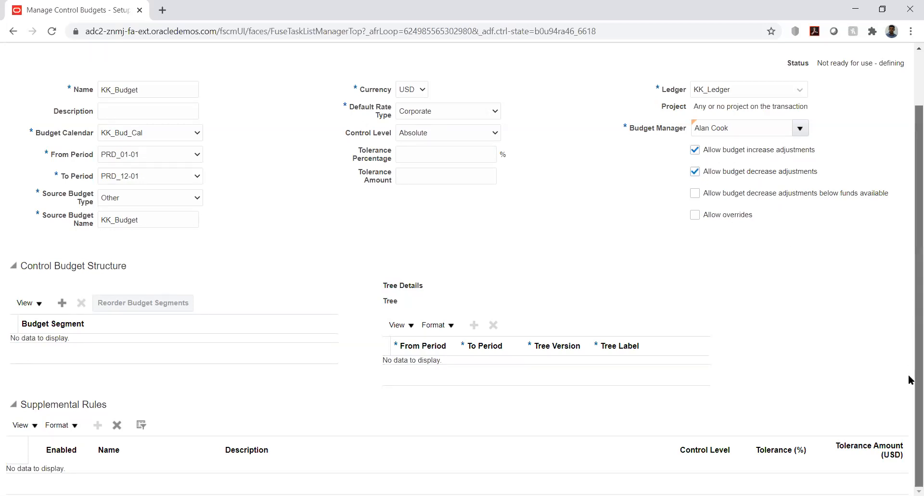
# Add a budget segment row to the KK_Budget structure and set it to KK_ACC.
pyautogui.click(62, 302)
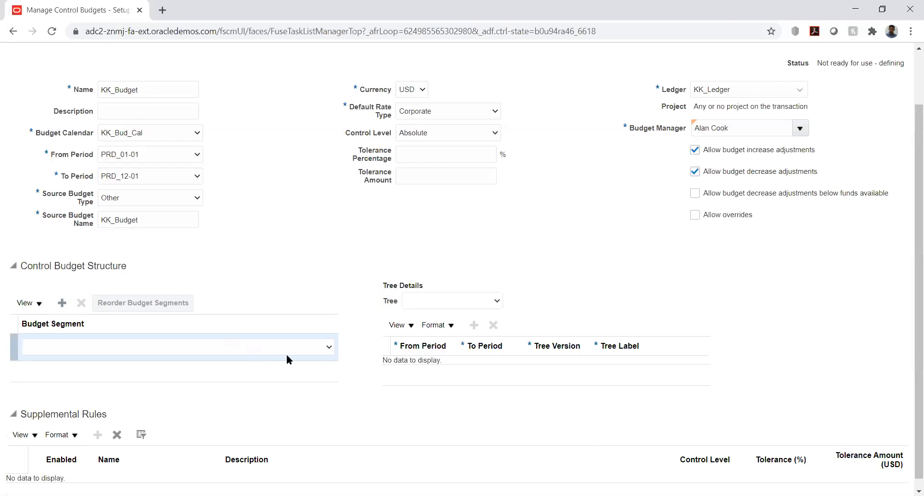
pyautogui.click(318, 351)
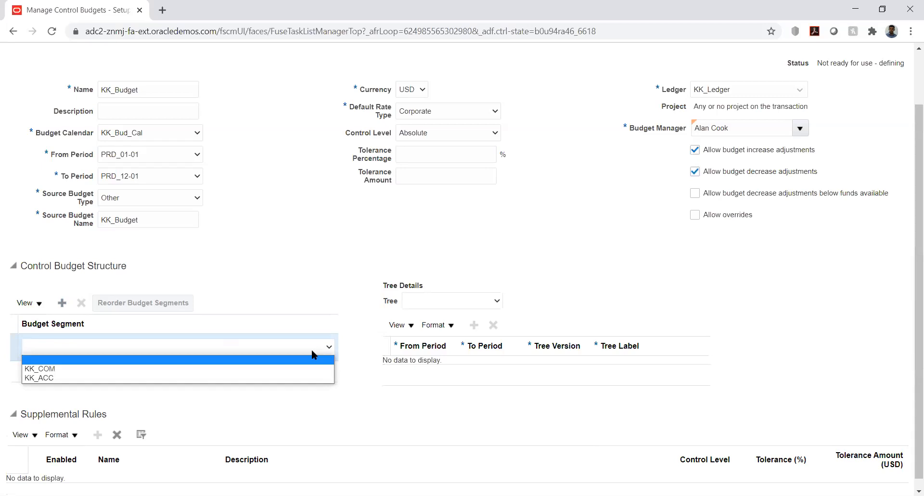
pyautogui.click(258, 380)
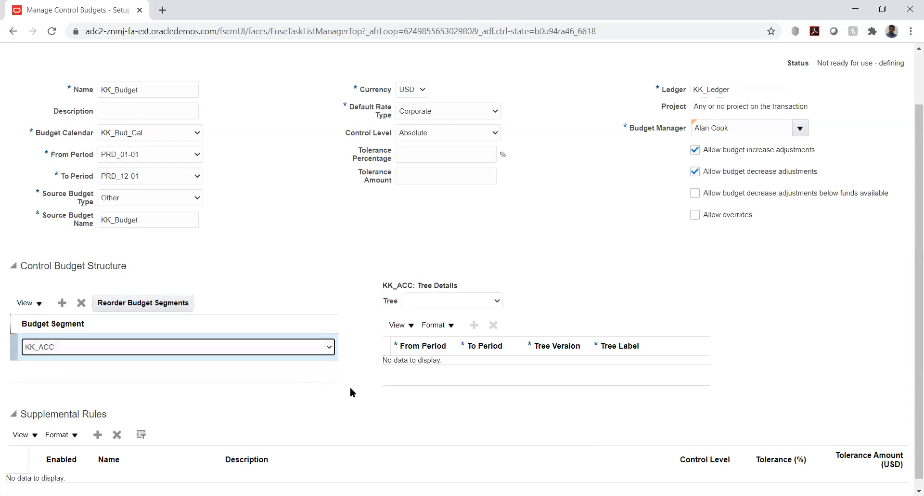
pyautogui.moveTo(915, 260); pyautogui.dragTo(915, 325)
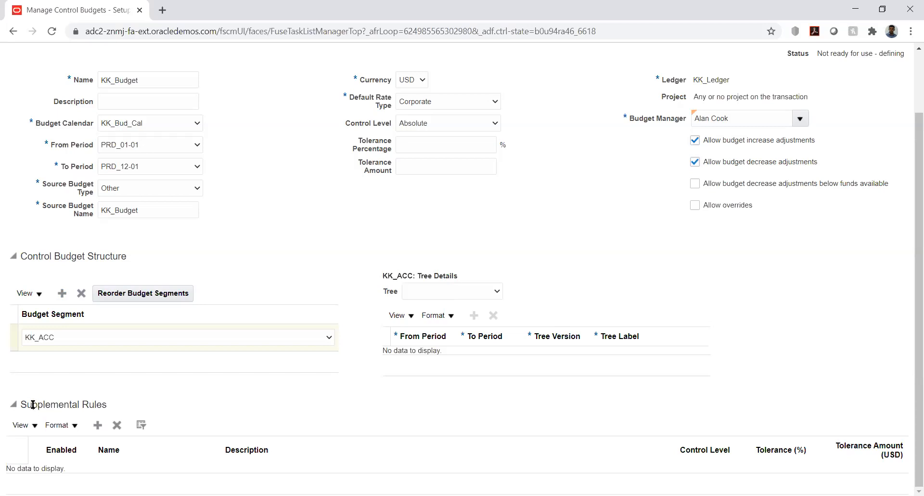
pyautogui.doubleClick(429, 368)
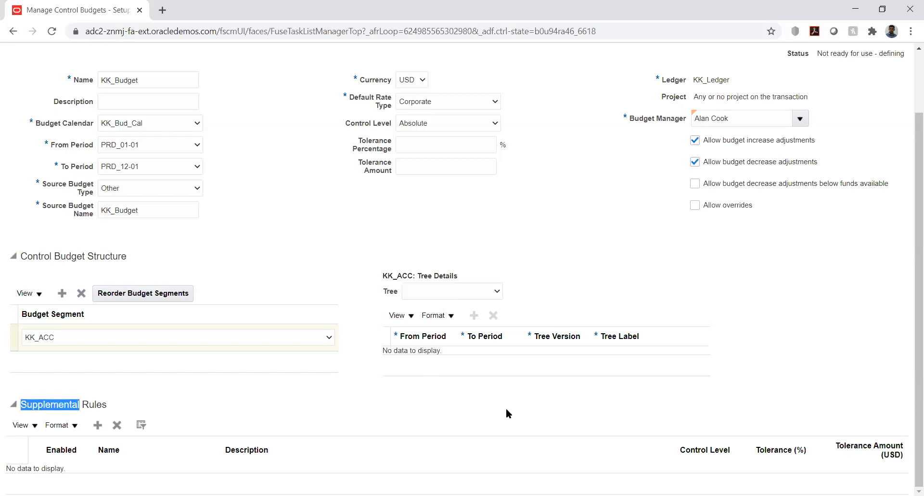
pyautogui.click(510, 410)
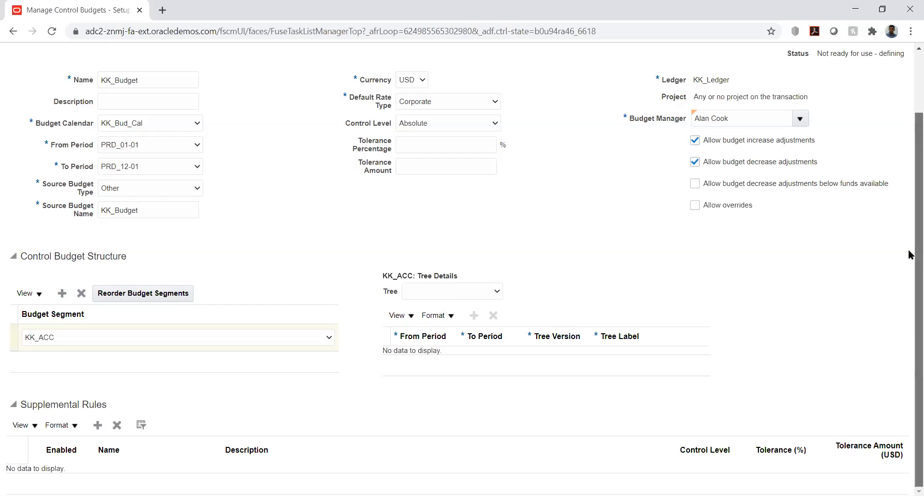
pyautogui.scroll(2, 910, 254)
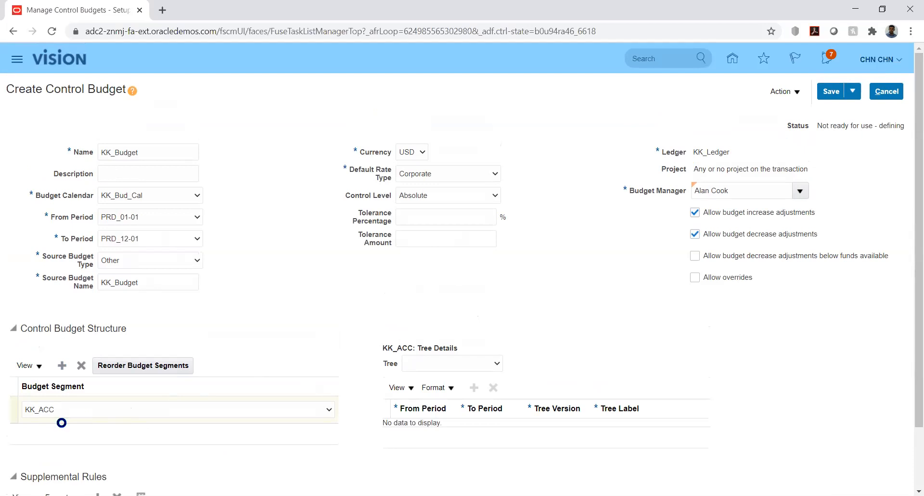
pyautogui.moveTo(916, 257); pyautogui.dragTo(909, 364)
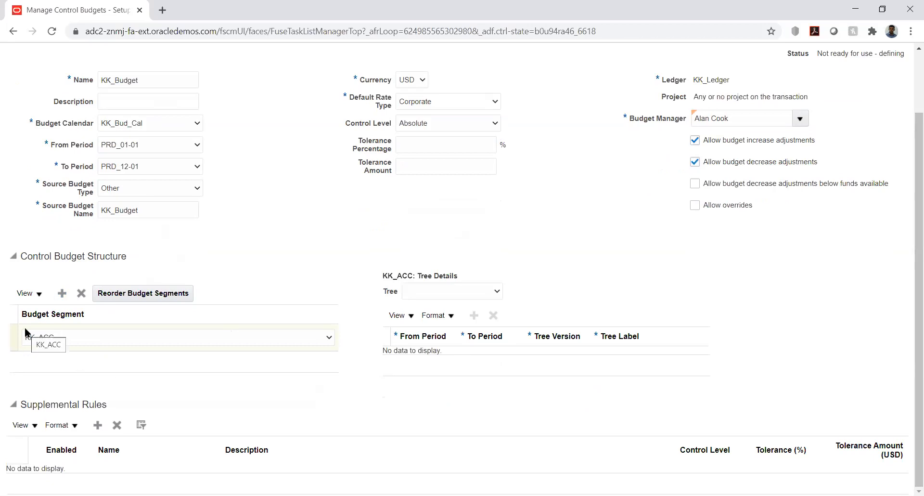
pyautogui.click(98, 425)
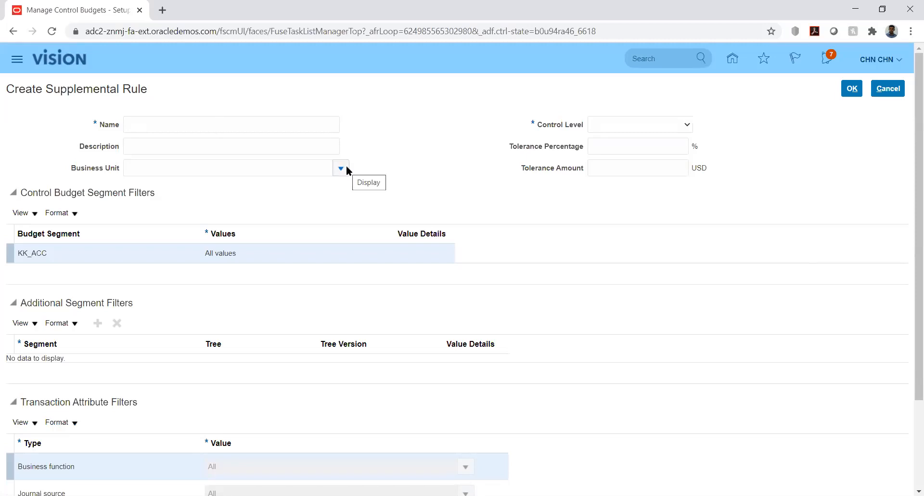
pyautogui.click(676, 125)
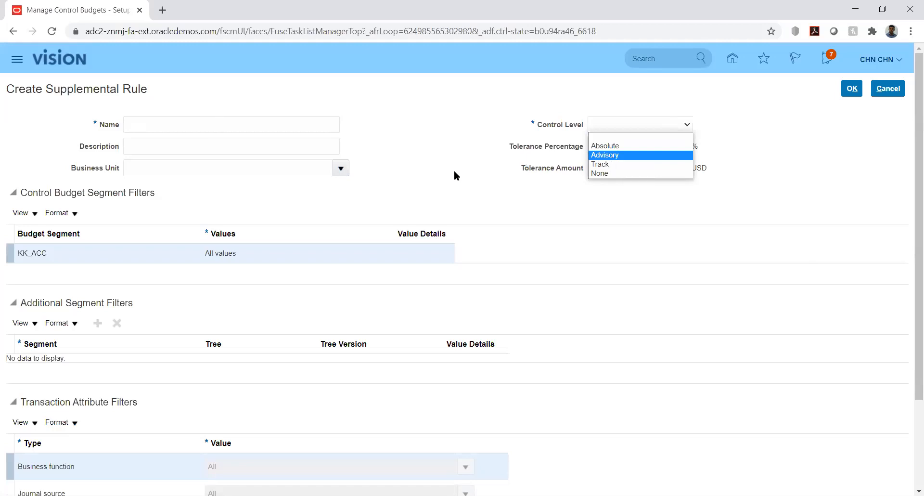
pyautogui.click(418, 183)
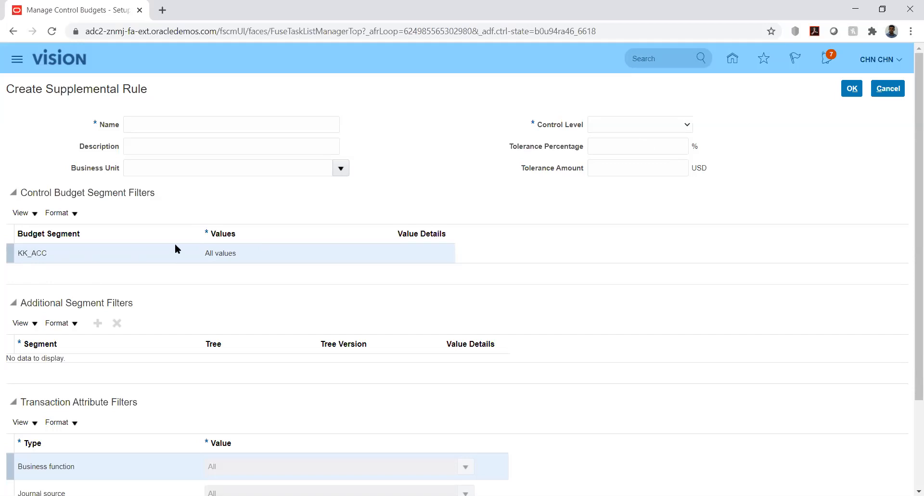
# Name the supplemental rule 'New' and set its control level to Absolute.
pyautogui.click(223, 252)
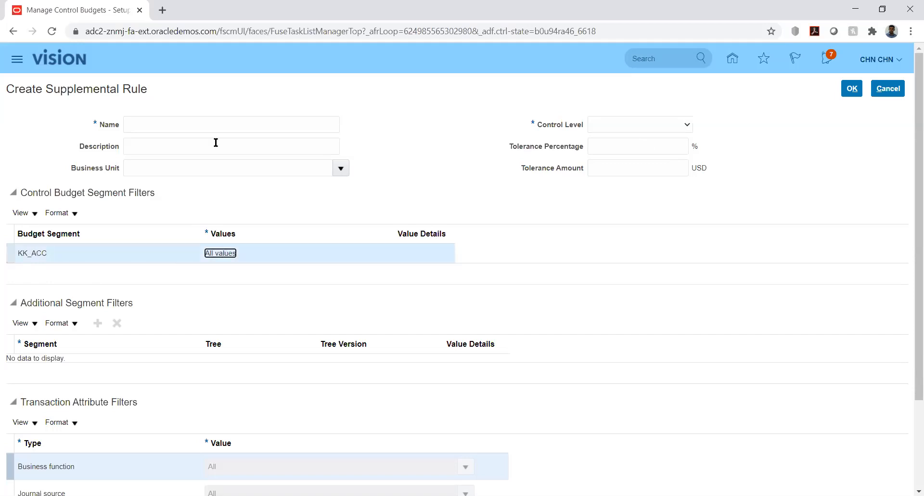
pyautogui.click(281, 127)
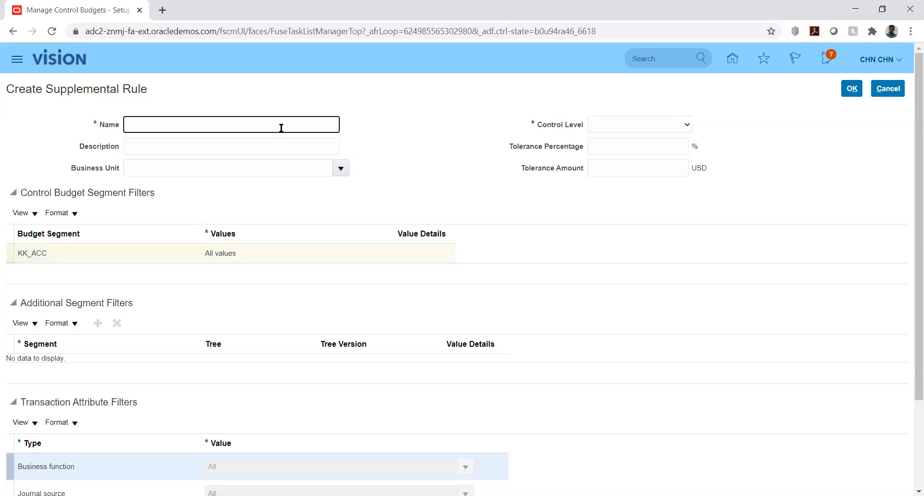
pyautogui.write('New')
pyautogui.press('Tab')
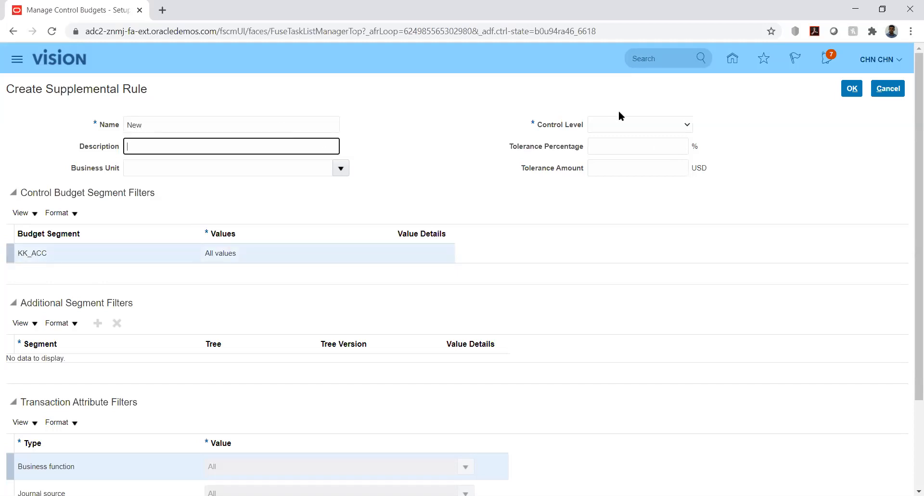
pyautogui.click(628, 124)
pyautogui.click(625, 149)
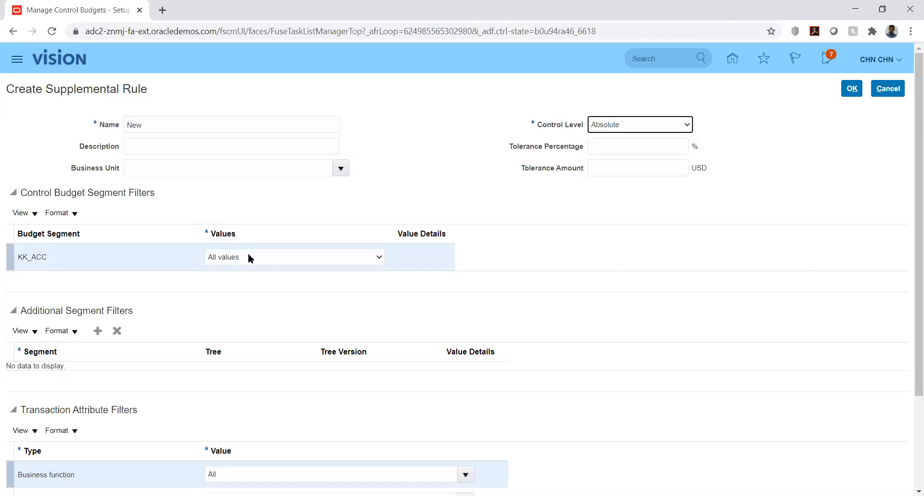
# Try specific values for the KK_ACC filter, then revert it to All values.
pyautogui.click(248, 256)
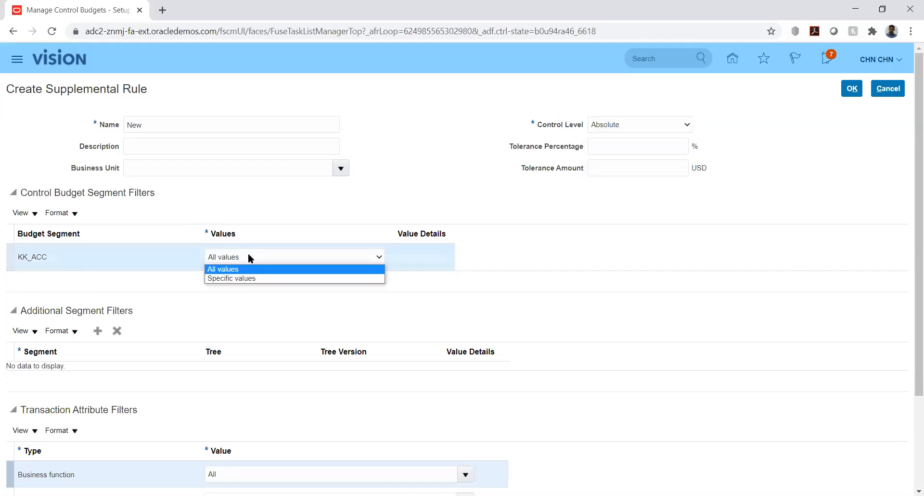
pyautogui.click(258, 280)
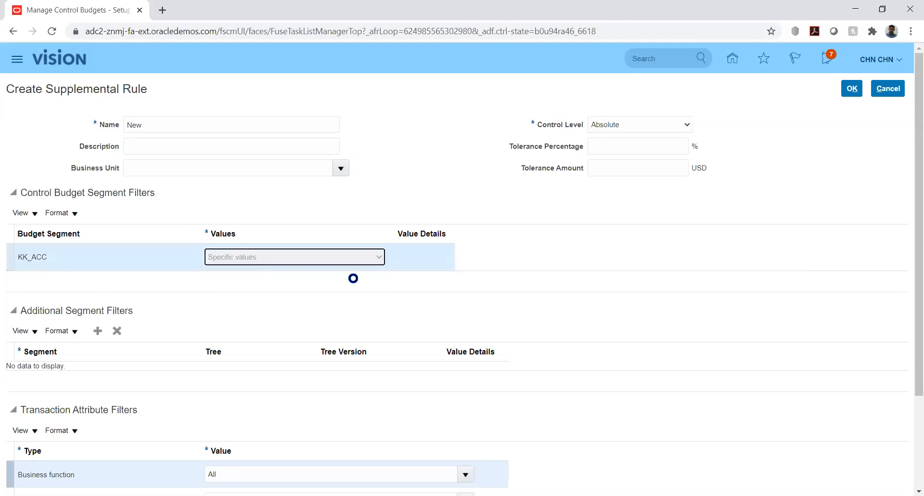
pyautogui.click(420, 257)
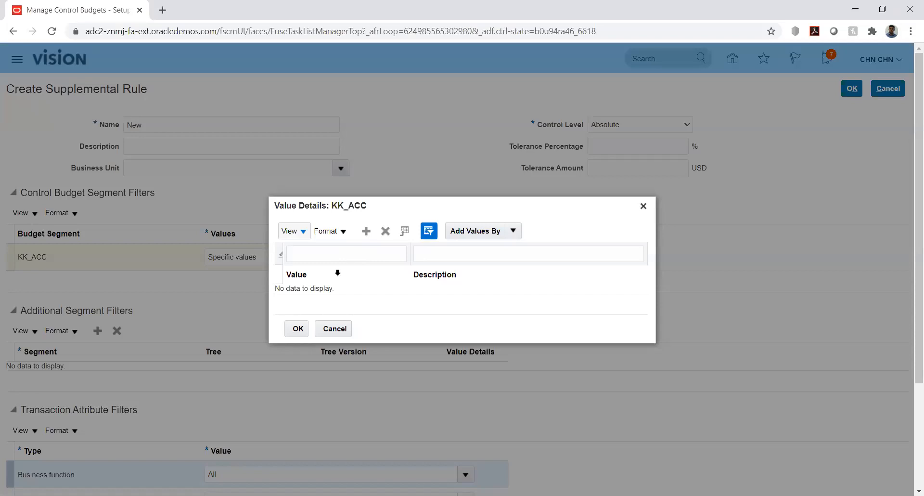
pyautogui.click(334, 329)
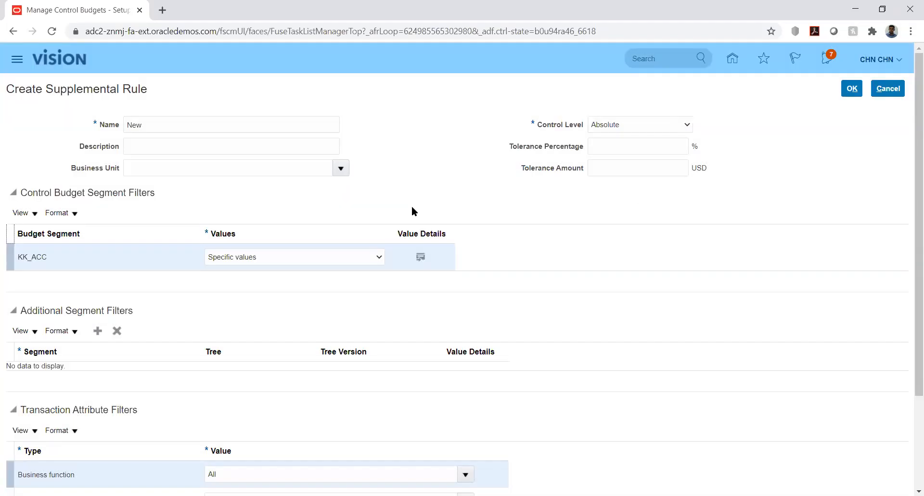
pyautogui.click(375, 257)
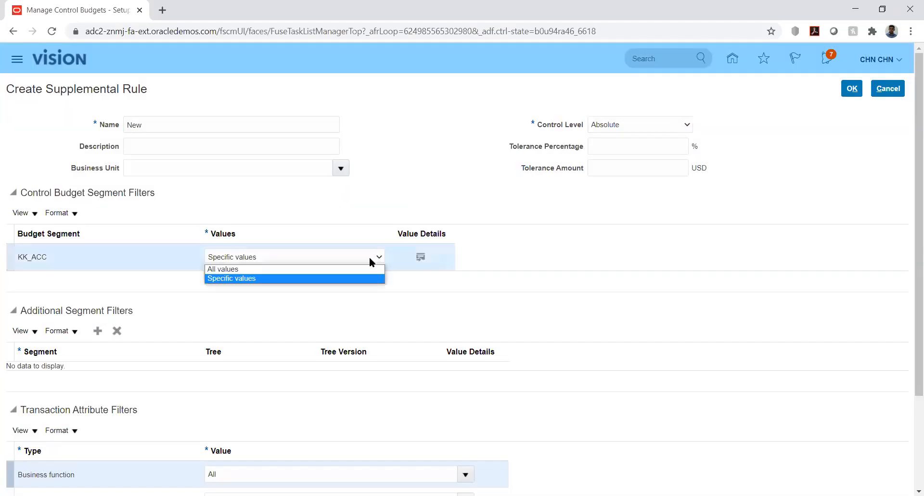
pyautogui.click(358, 269)
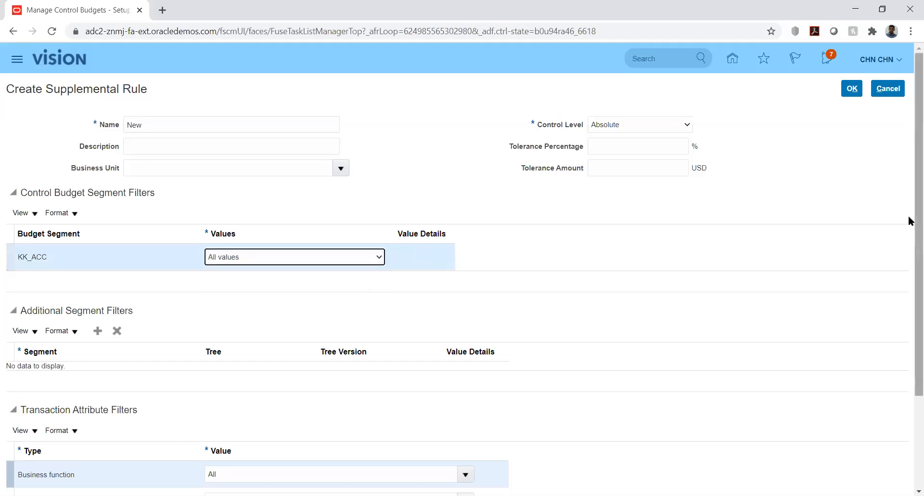
# Add an empty additional segment filter row and keep KK_ACC at All values.
pyautogui.scroll(-3, 909, 279)
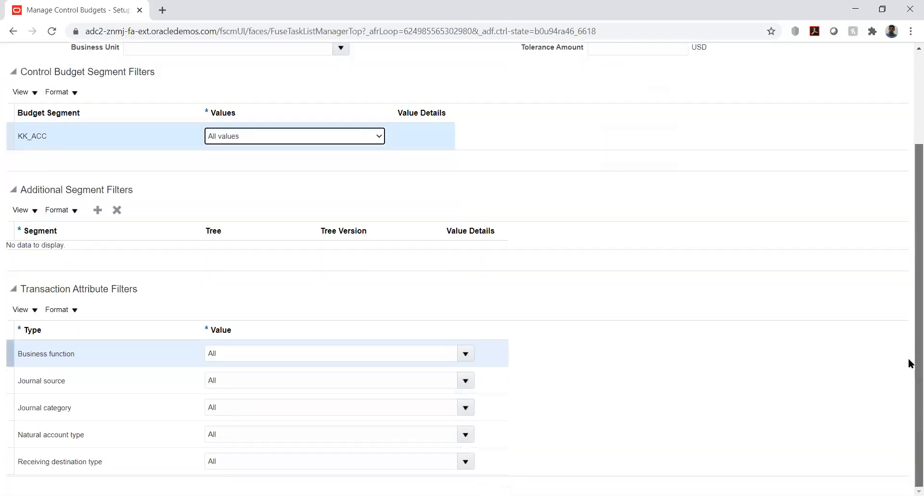
pyautogui.click(98, 212)
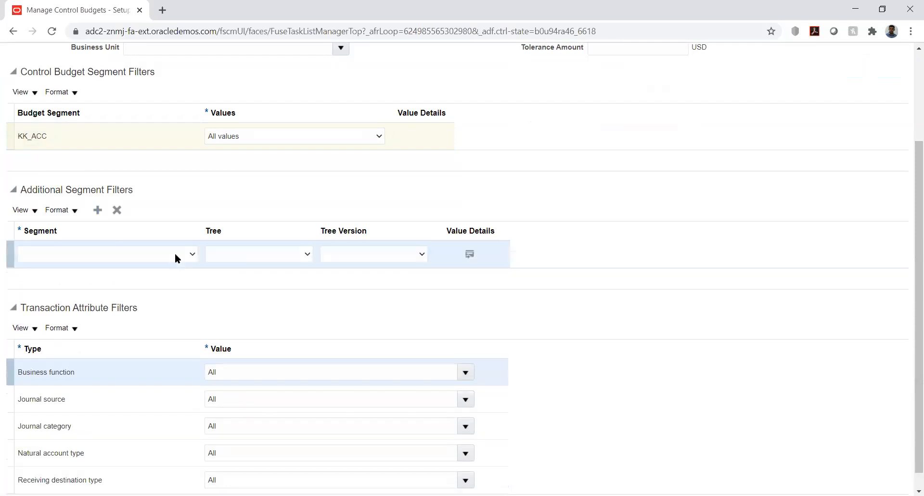
pyautogui.click(174, 258)
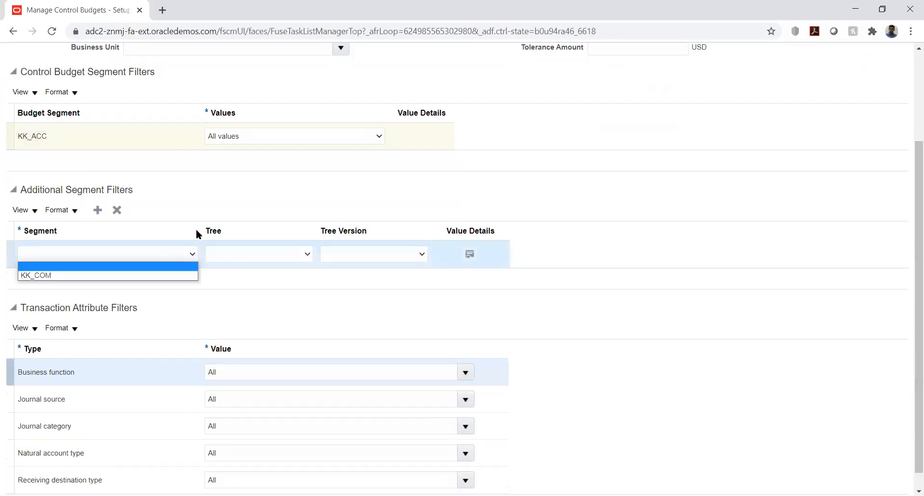
pyautogui.click(288, 175)
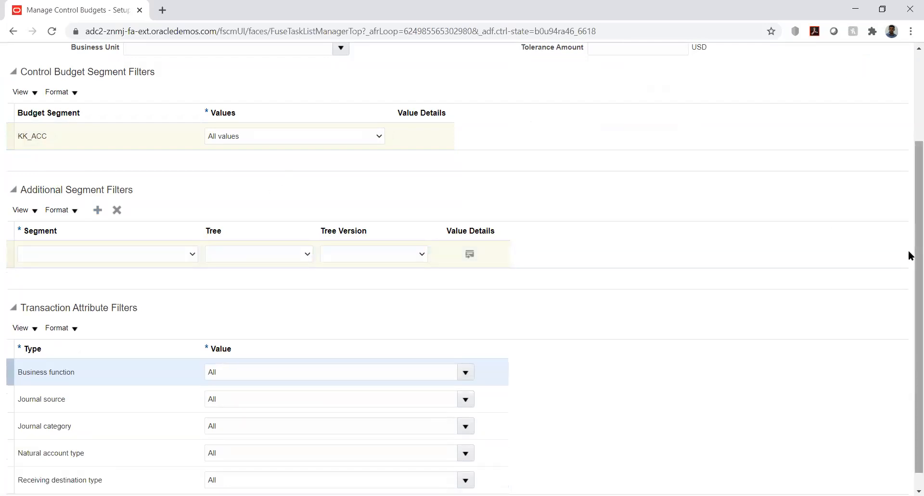
pyautogui.scroll(3, 901, 169)
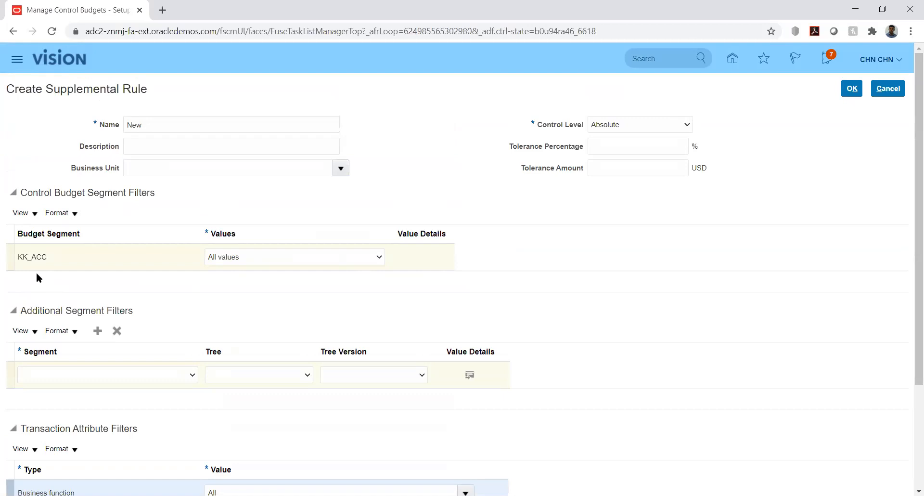
pyautogui.click(225, 260)
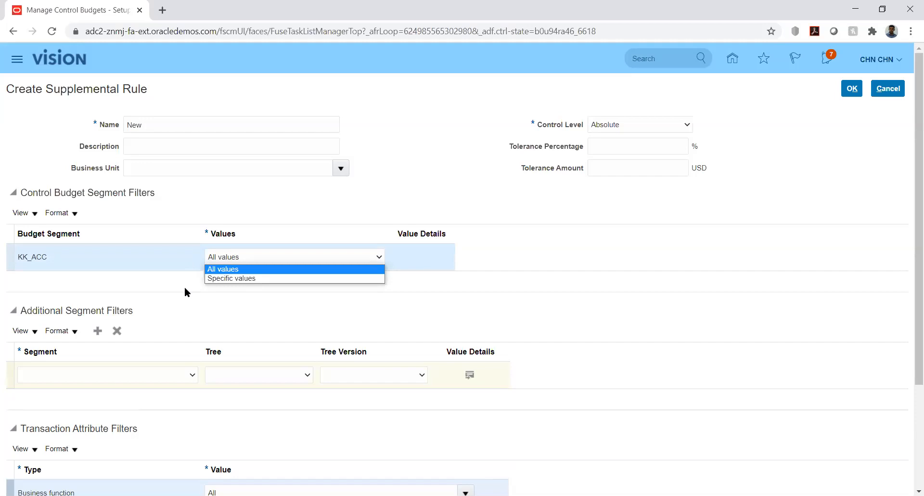
pyautogui.click(282, 307)
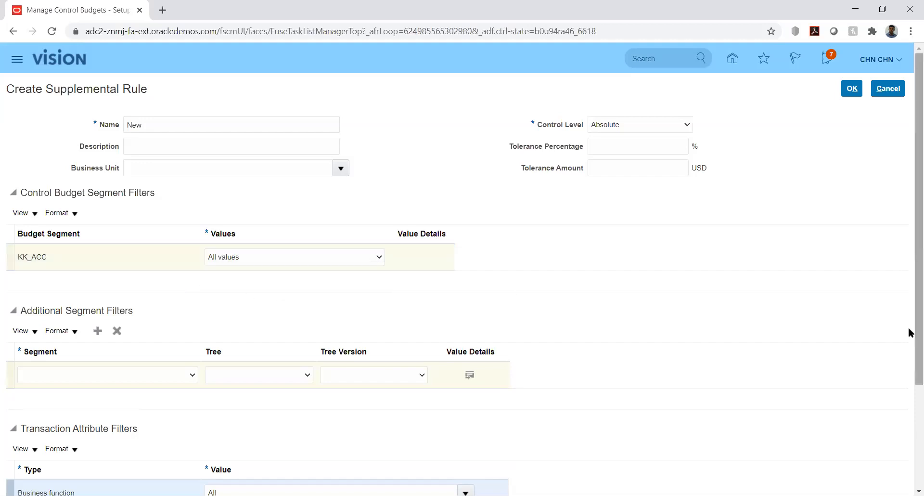
# Leave the new filter's segment blank and display the business functions the rule covers.
pyautogui.scroll(-3, 909, 344)
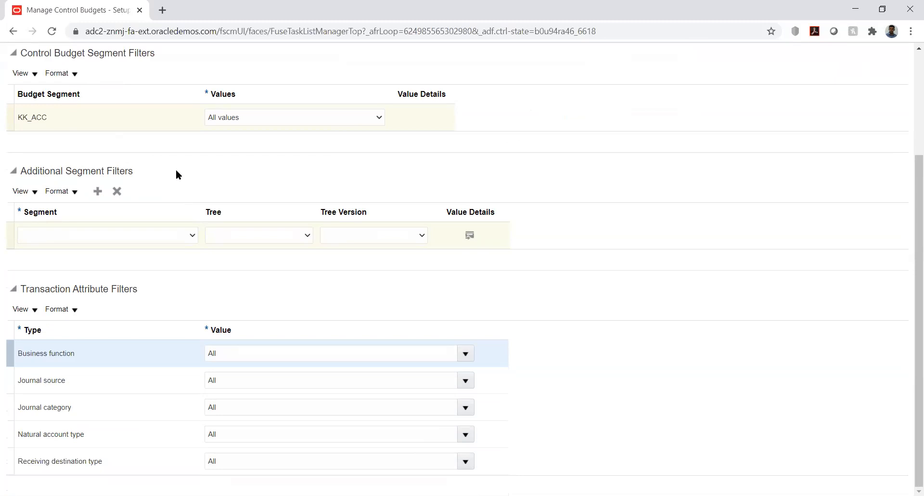
pyautogui.click(170, 239)
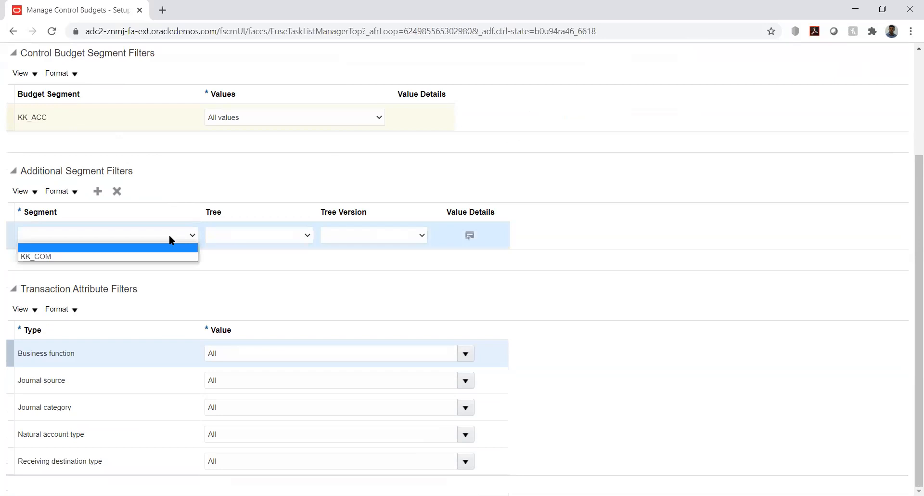
pyautogui.click(170, 236)
pyautogui.click(169, 235)
pyautogui.click(169, 235)
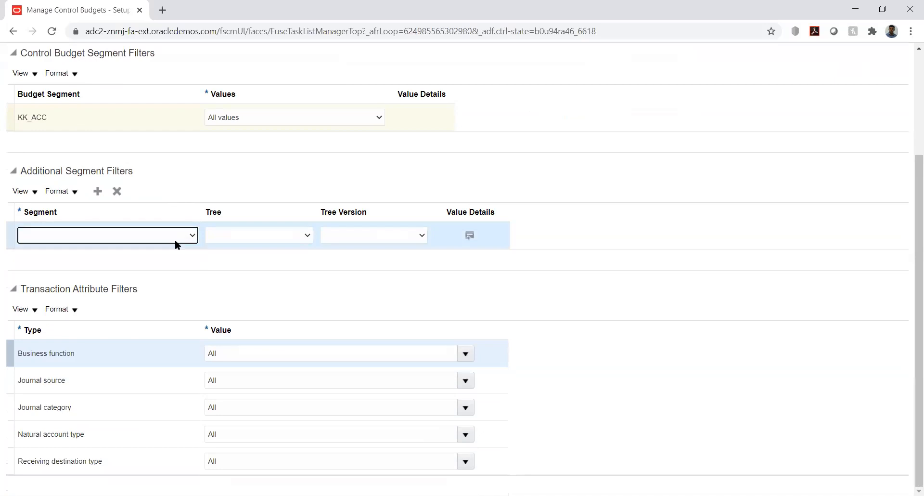
pyautogui.click(214, 258)
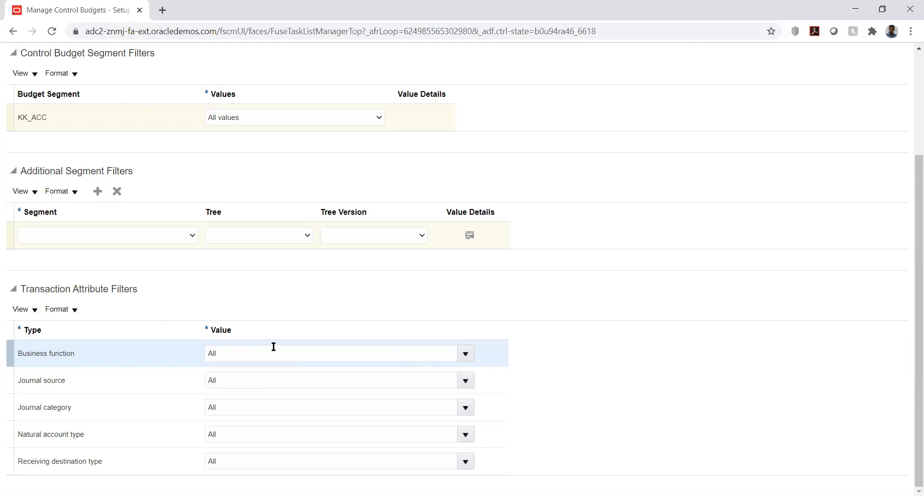
pyautogui.click(461, 354)
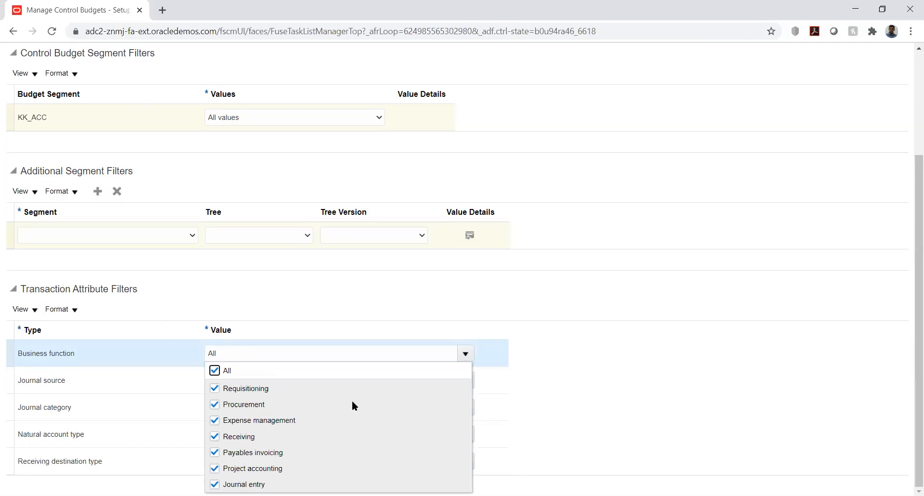
# Check the business function, journal source, natural account type and receiving destination type filters, leaving all at All.
pyautogui.click(489, 270)
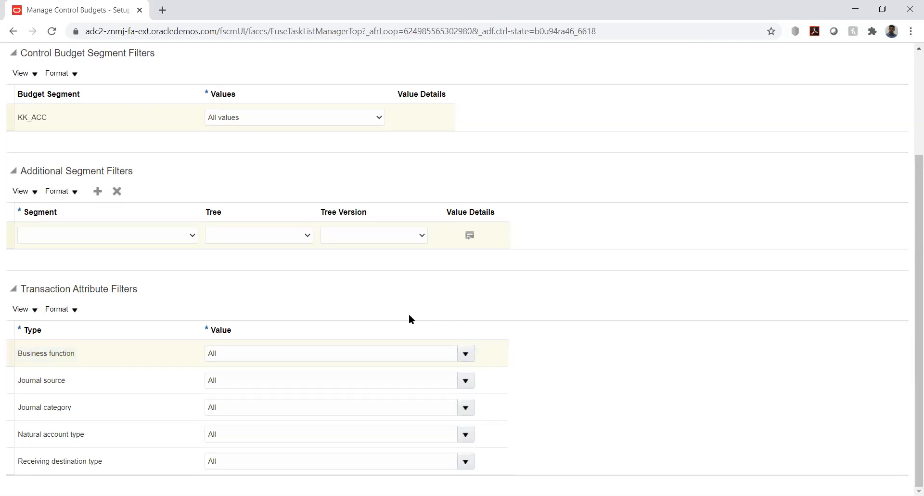
pyautogui.click(466, 380)
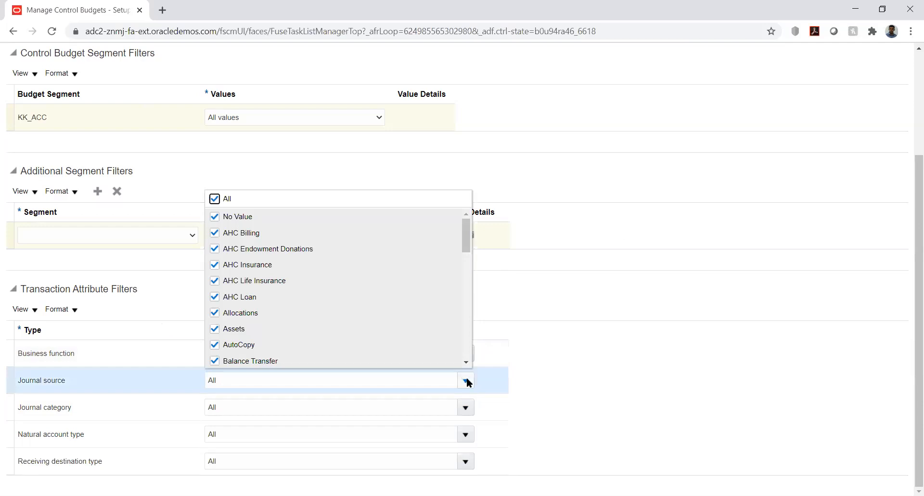
pyautogui.click(531, 306)
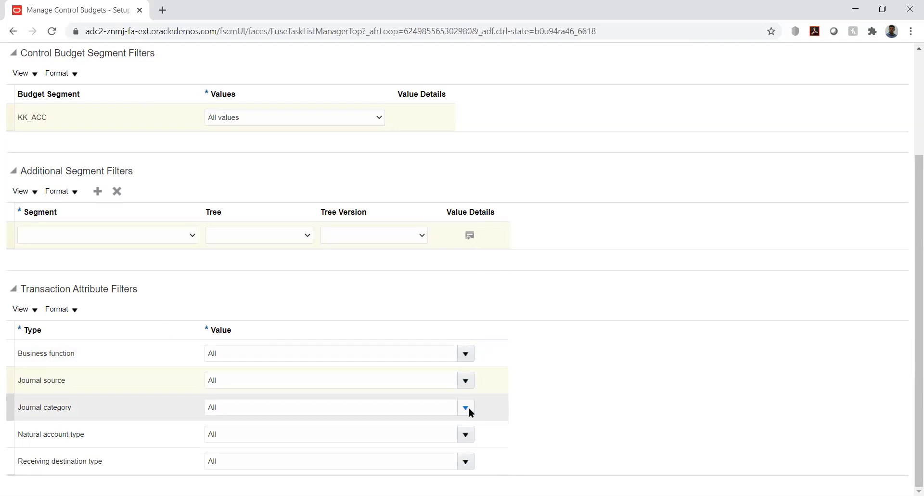
pyautogui.click(465, 434)
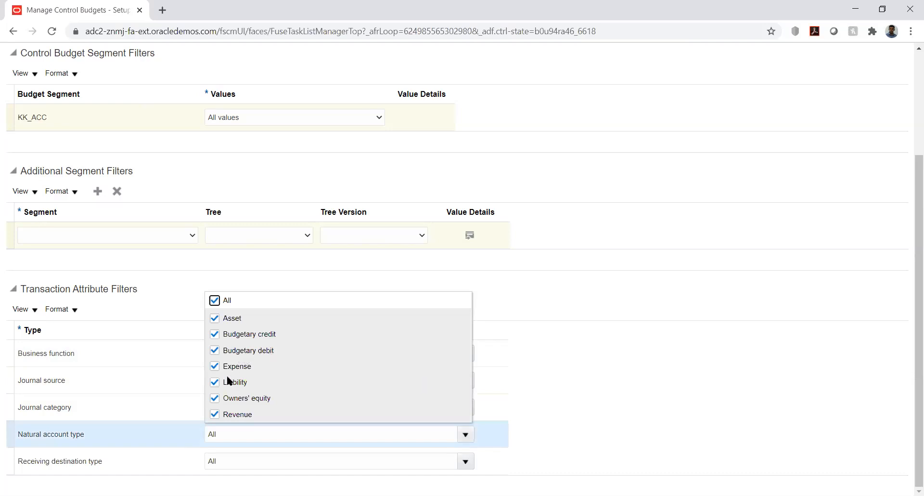
pyautogui.click(545, 302)
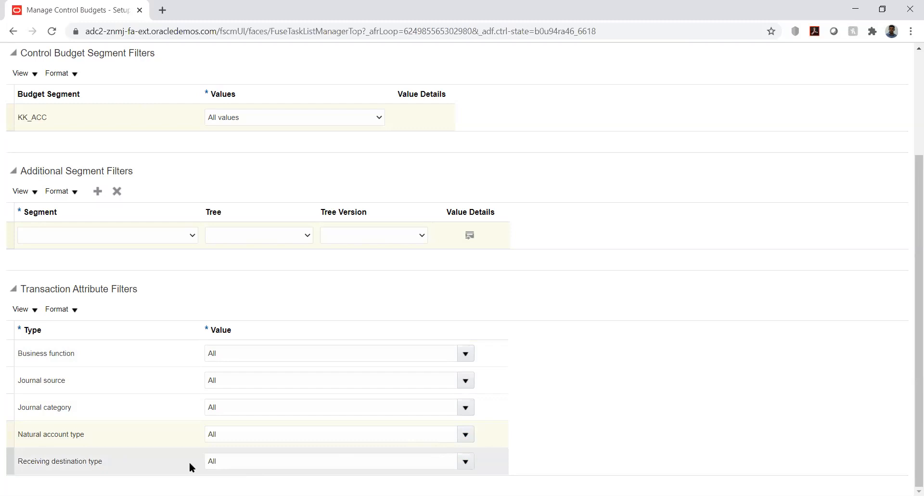
pyautogui.click(466, 462)
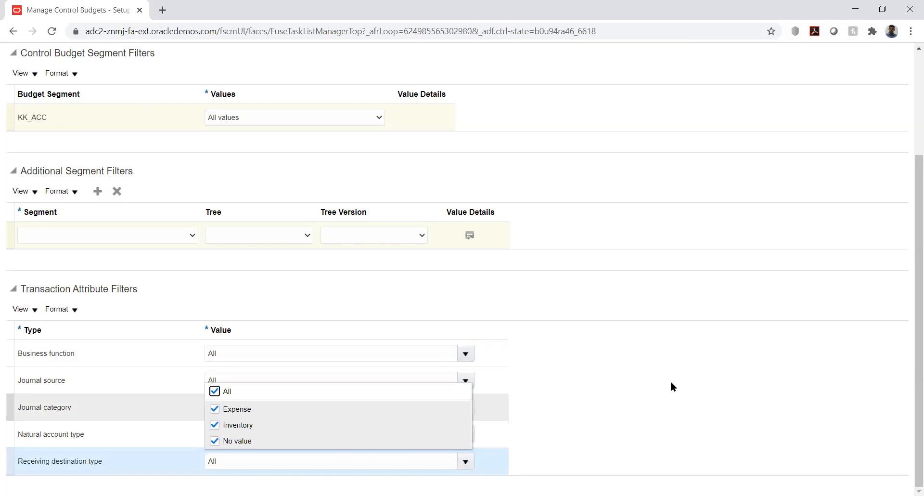
pyautogui.click(731, 302)
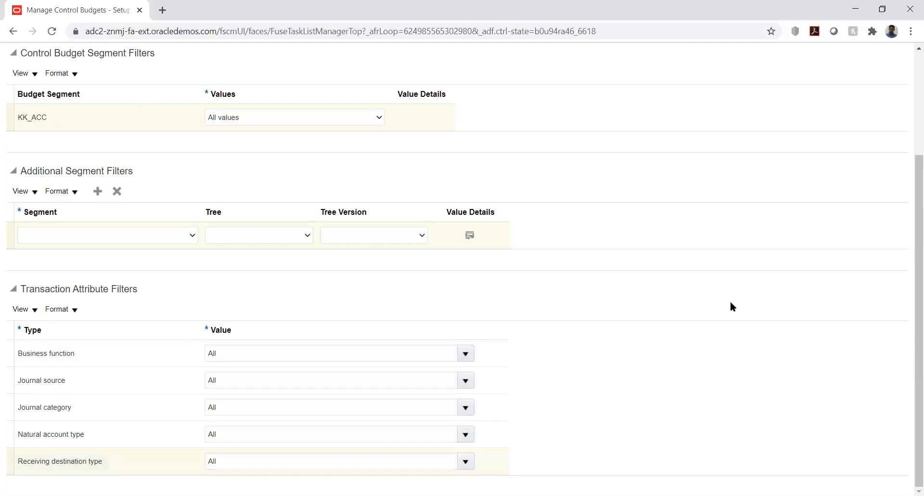
pyautogui.moveTo(909, 294); pyautogui.dragTo(910, 162)
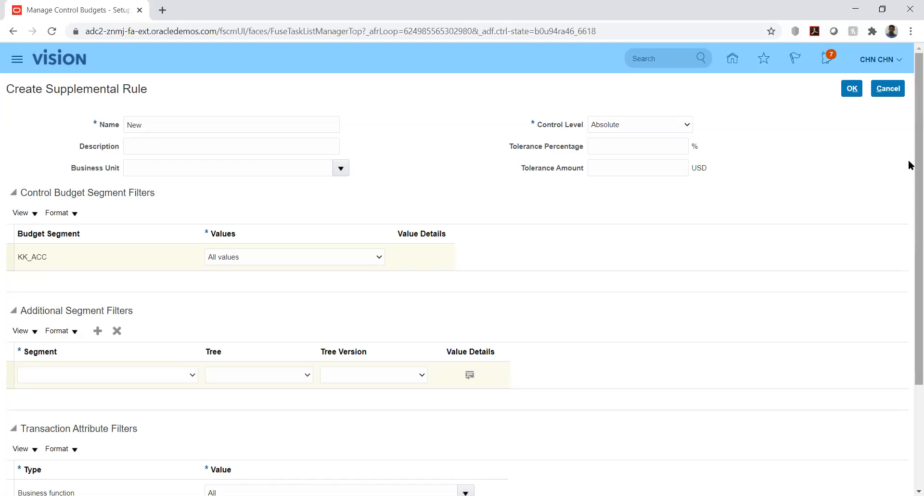
# Cancel the 'New' supplemental rule without saving it.
pyautogui.click(889, 90)
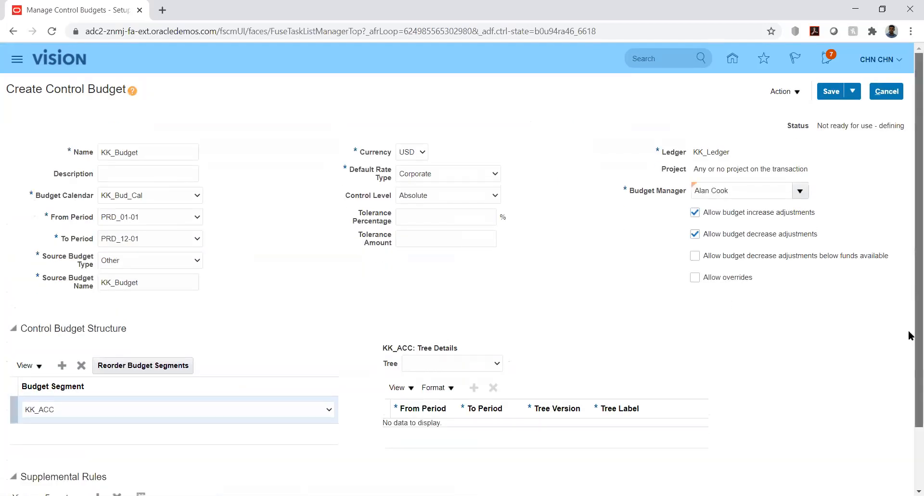
pyautogui.scroll(-2, 908, 361)
pyautogui.scroll(2, 909, 337)
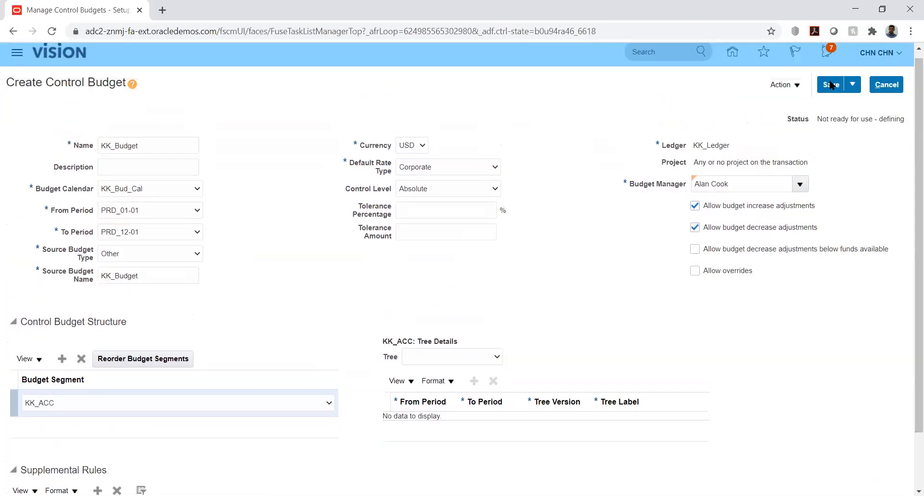
# Save the KK_Budget control budget and note its not-ready status.
pyautogui.click(828, 86)
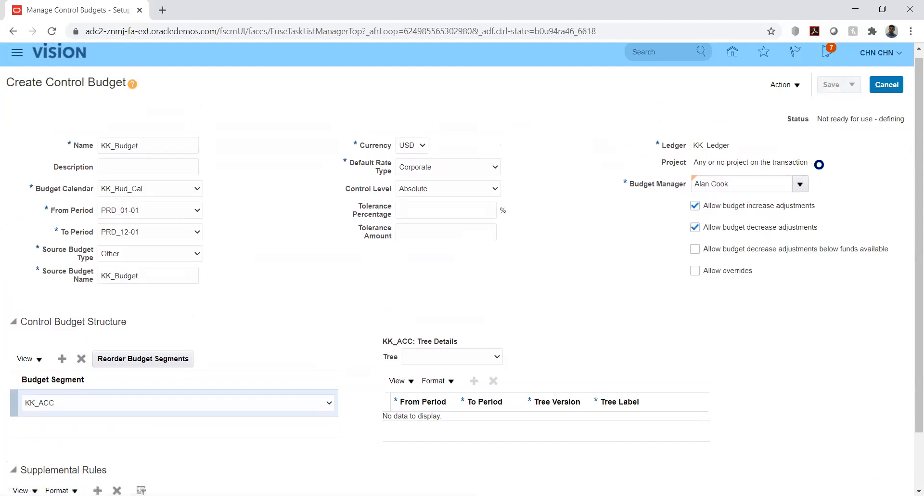
pyautogui.doubleClick(826, 119)
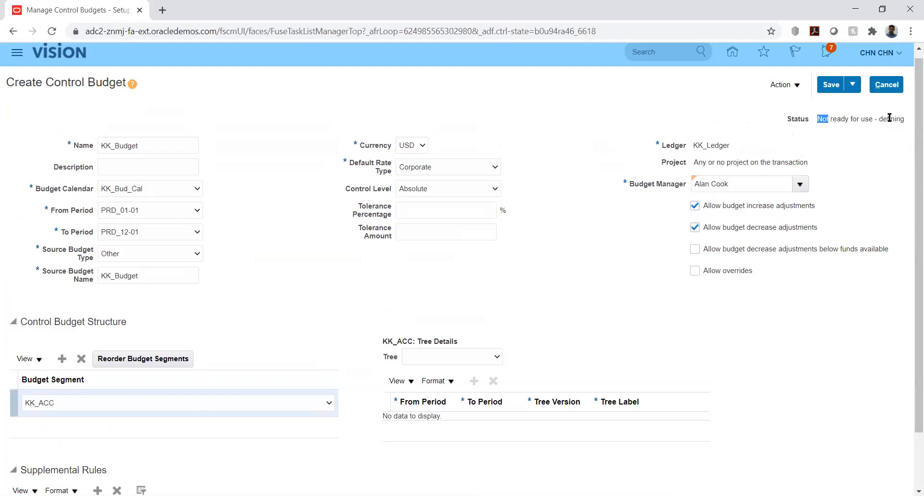
pyautogui.click(796, 86)
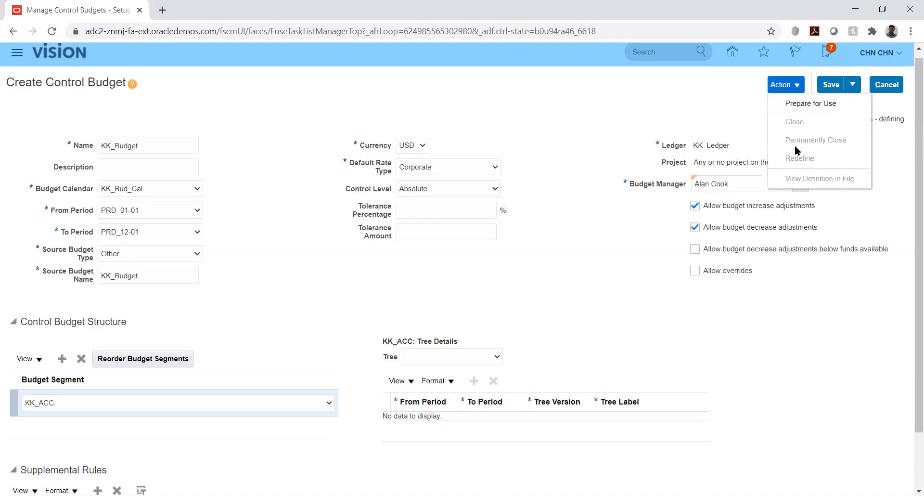
# Run Prepare for Use on KK_Budget, confirming the warning and acknowledging process 2032523.
pyautogui.click(801, 103)
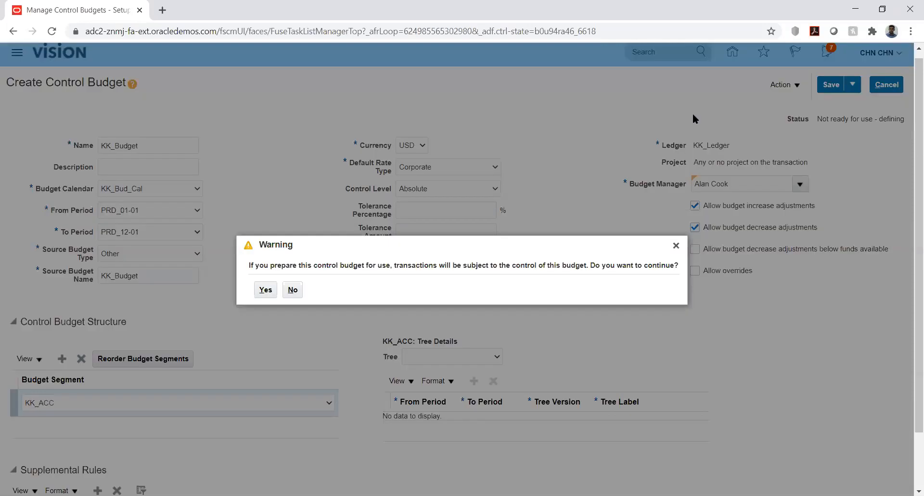
pyautogui.click(265, 289)
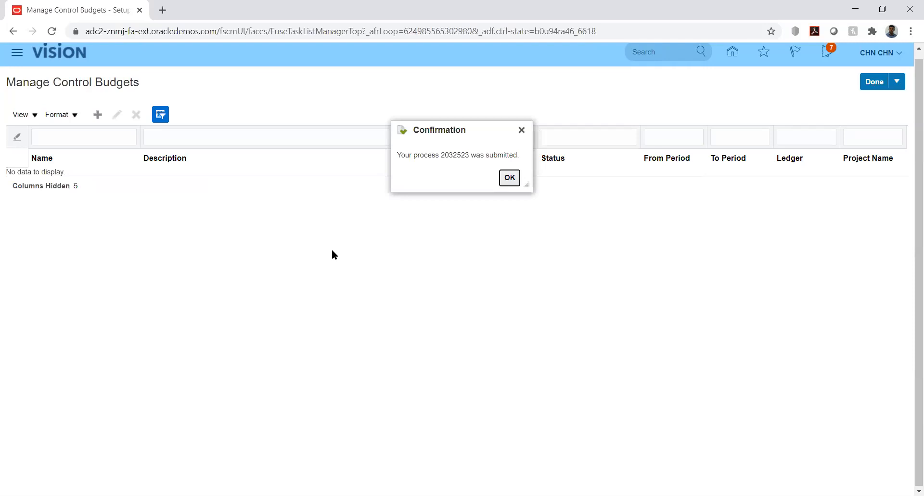
pyautogui.click(509, 178)
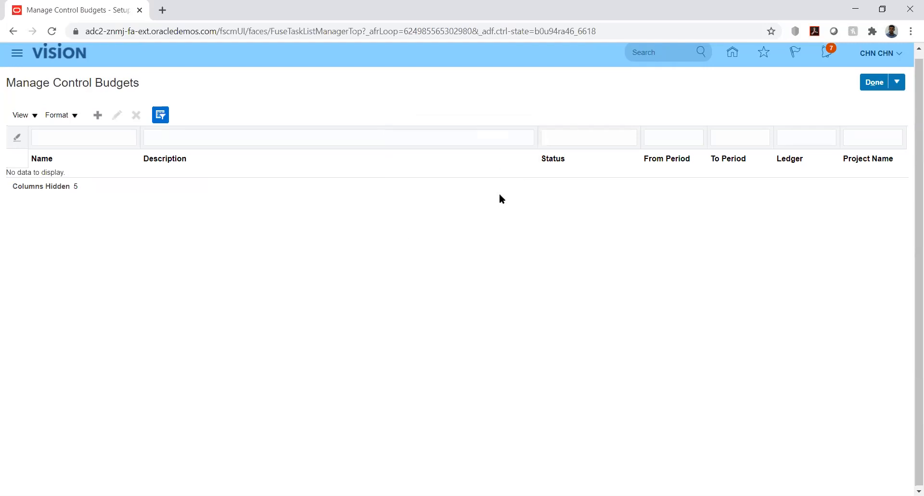
pyautogui.click(18, 54)
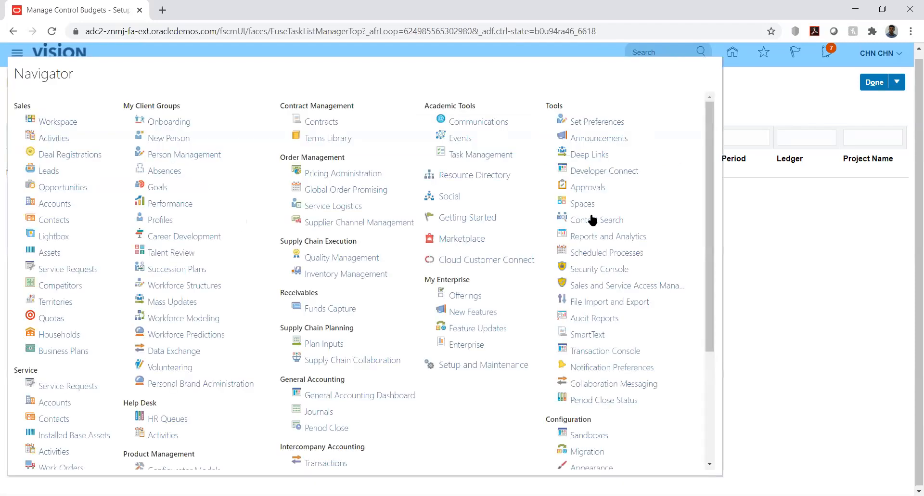
# Refresh Scheduled Processes until Prepare Control Budget Definition and both balances cube processes show Succeeded.
pyautogui.click(591, 249)
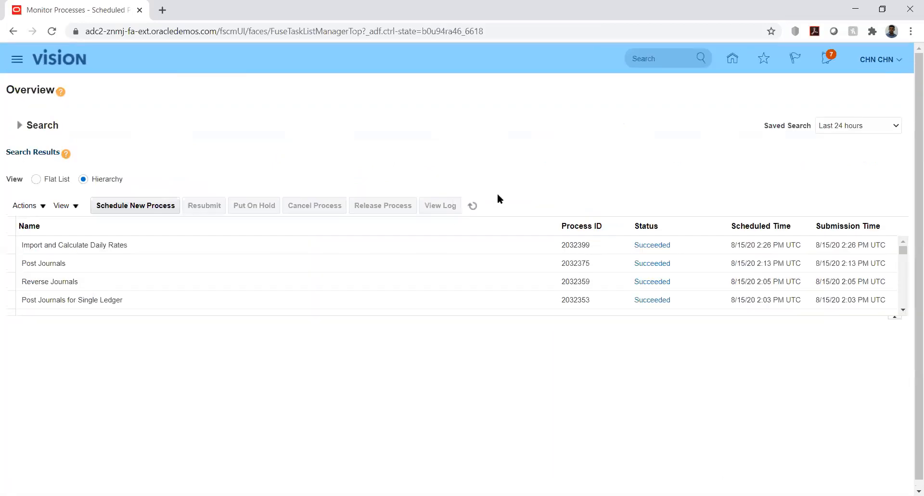
pyautogui.click(472, 205)
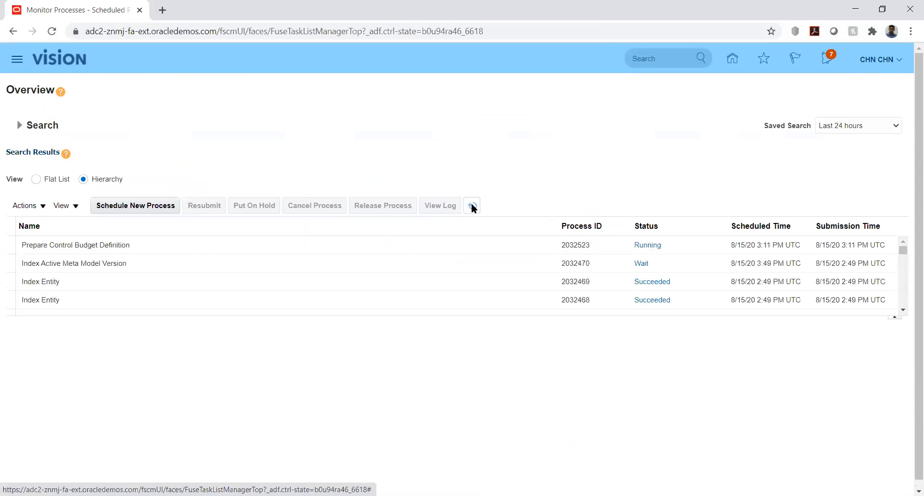
pyautogui.click(472, 205)
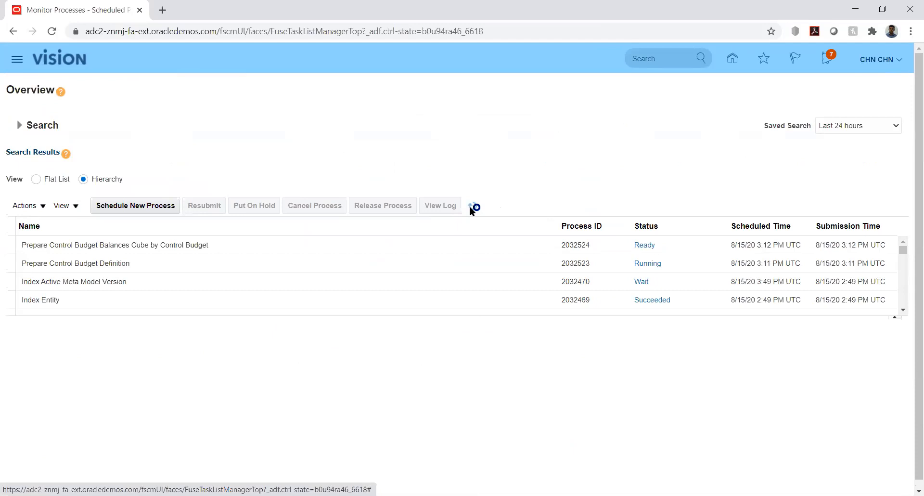
pyautogui.click(470, 206)
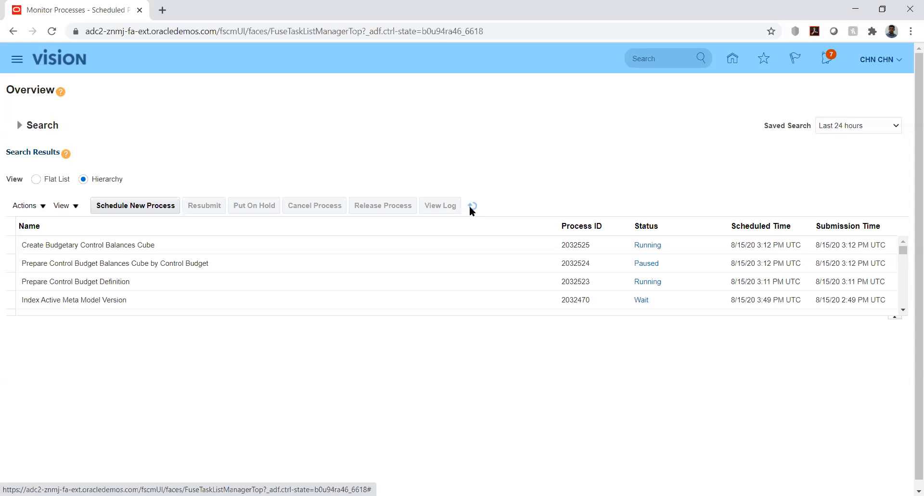
pyautogui.click(471, 207)
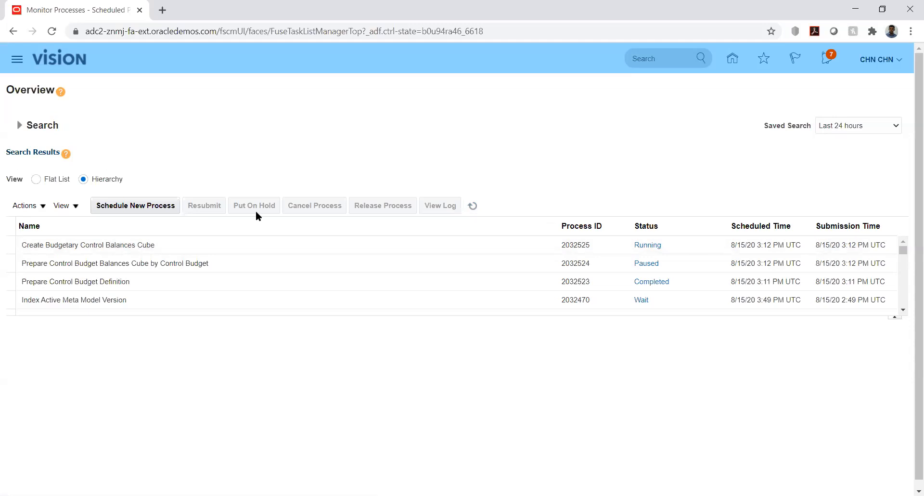
pyautogui.click(472, 206)
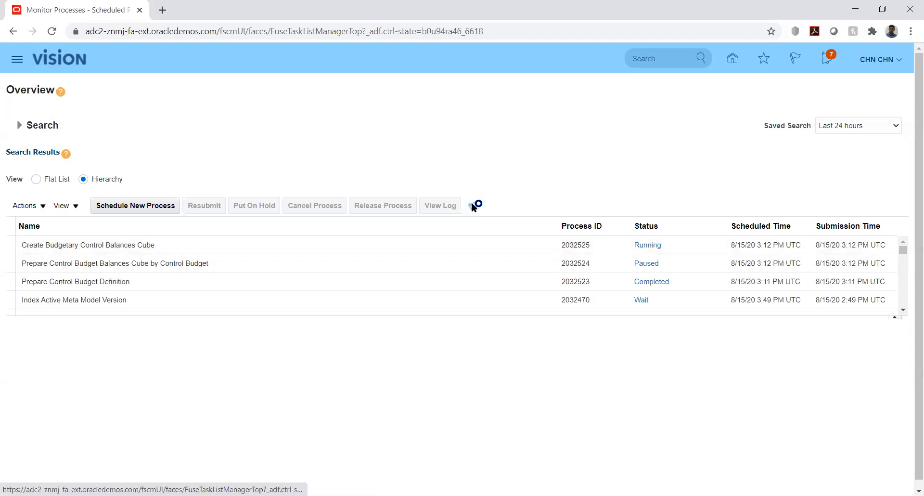
pyautogui.click(473, 204)
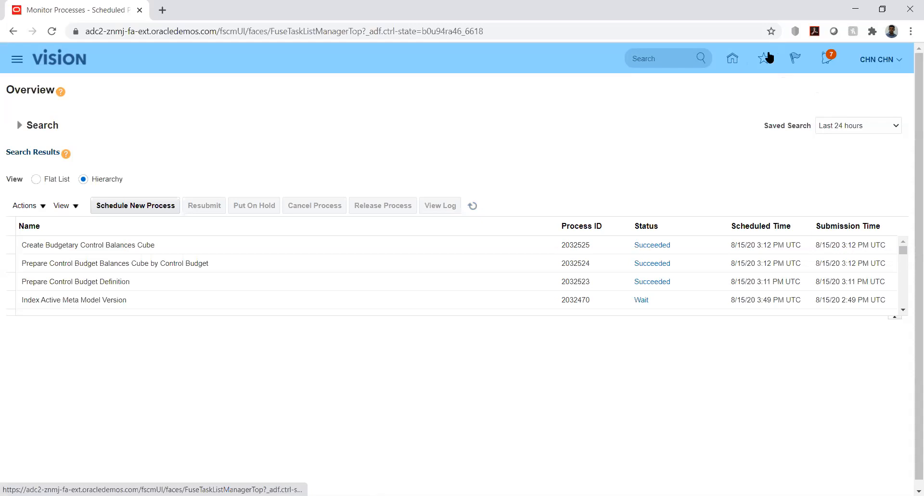
# Go back to the Oracle Fusion home page and scroll through the work-area apps.
pyautogui.click(900, 62)
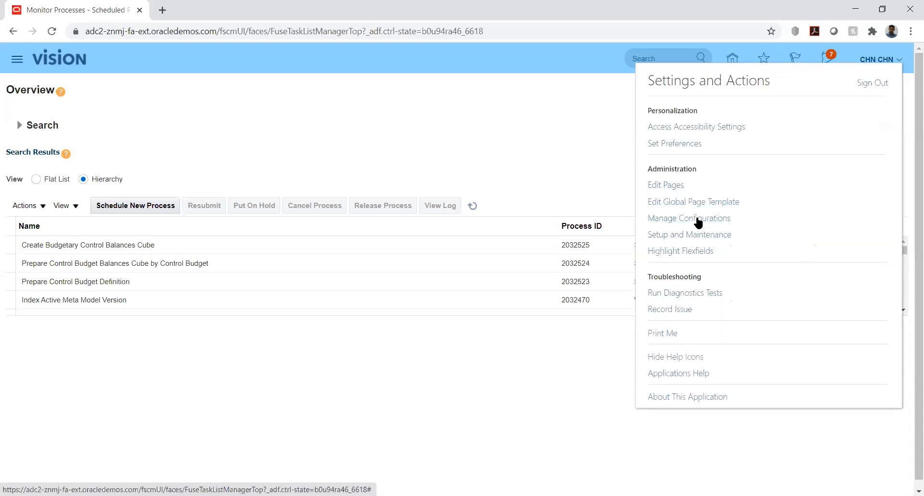
pyautogui.click(628, 140)
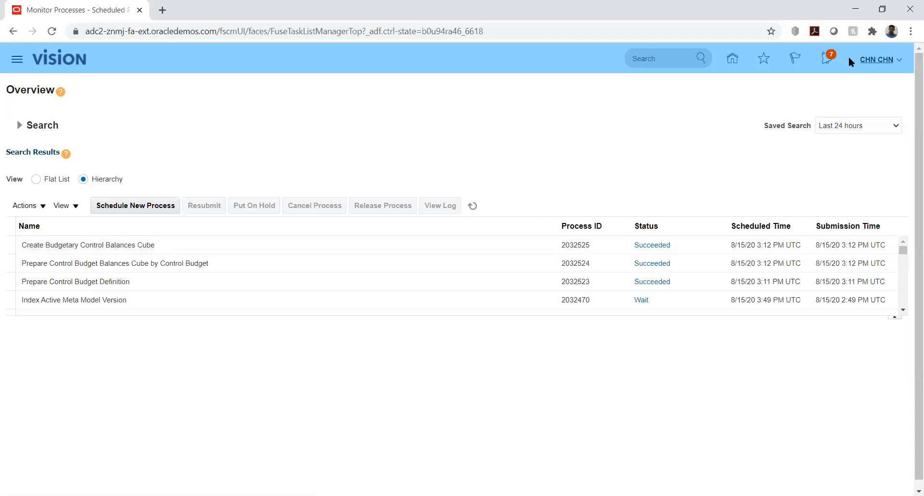
pyautogui.click(732, 59)
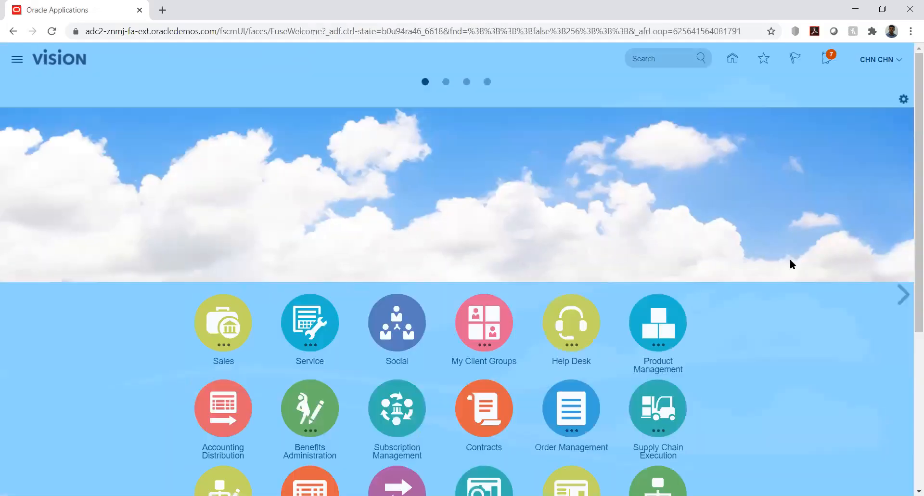
pyautogui.scroll(-1, 909, 291)
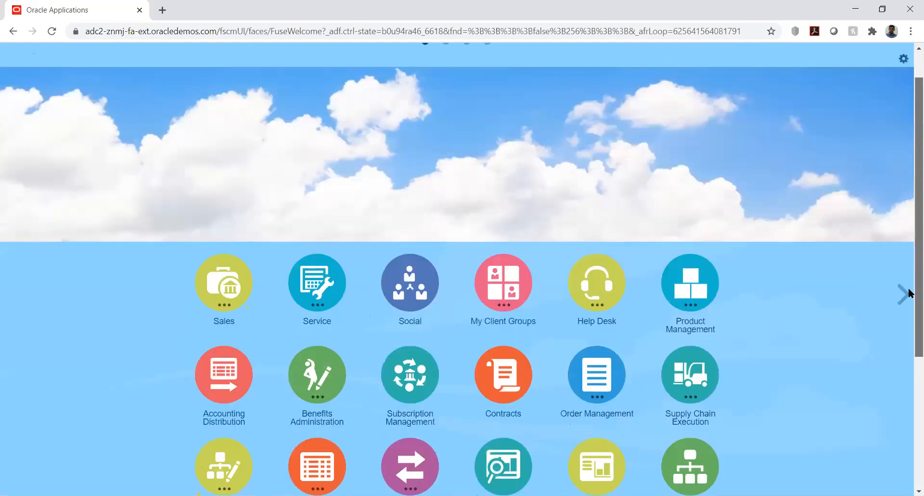
pyautogui.scroll(-5, 909, 292)
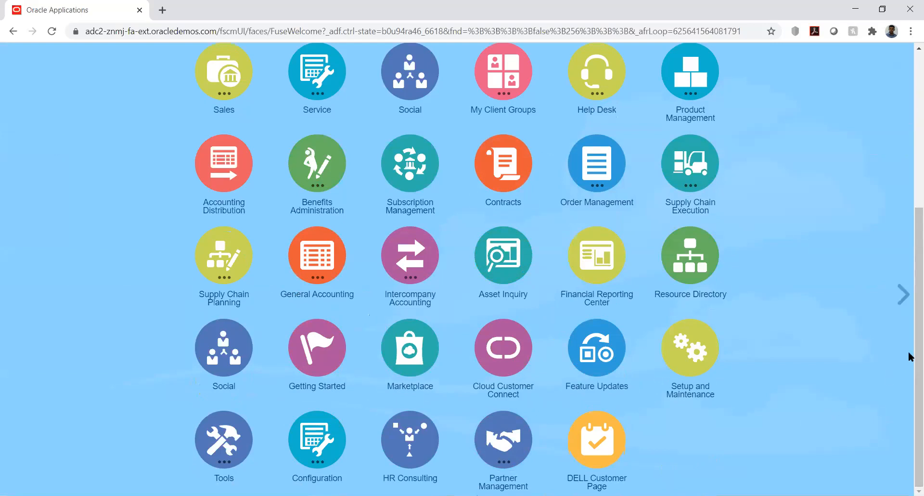
pyautogui.moveTo(911, 340); pyautogui.dragTo(910, 179)
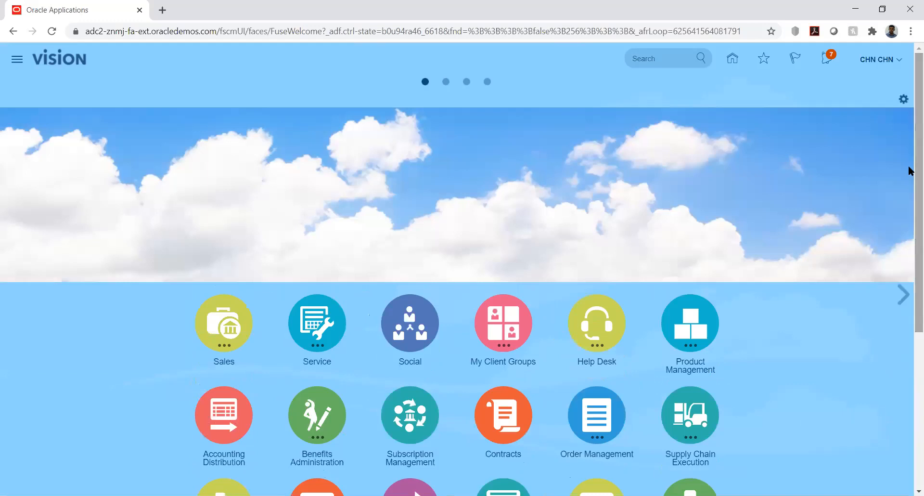